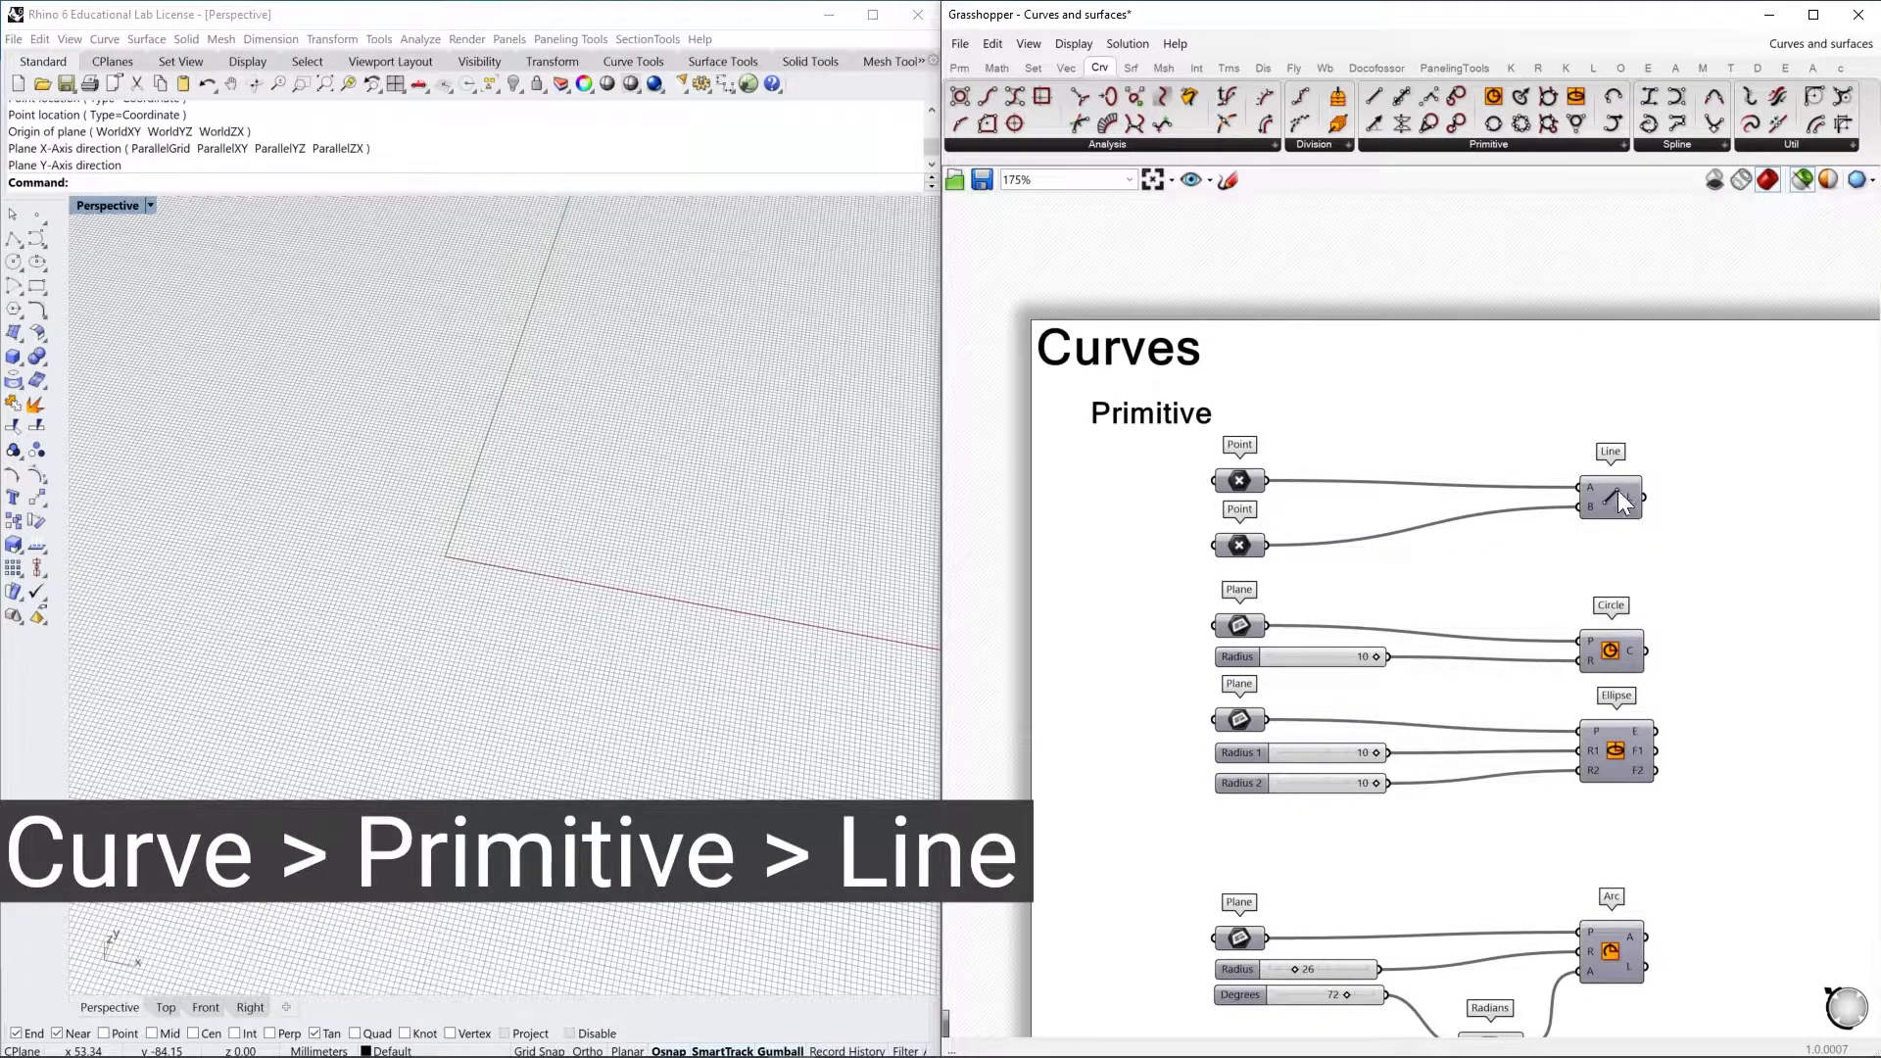
# Turn on the preview of both Point components that feed the Line component
pyautogui.click(1240, 484)
pyautogui.rightClick(1288, 450)
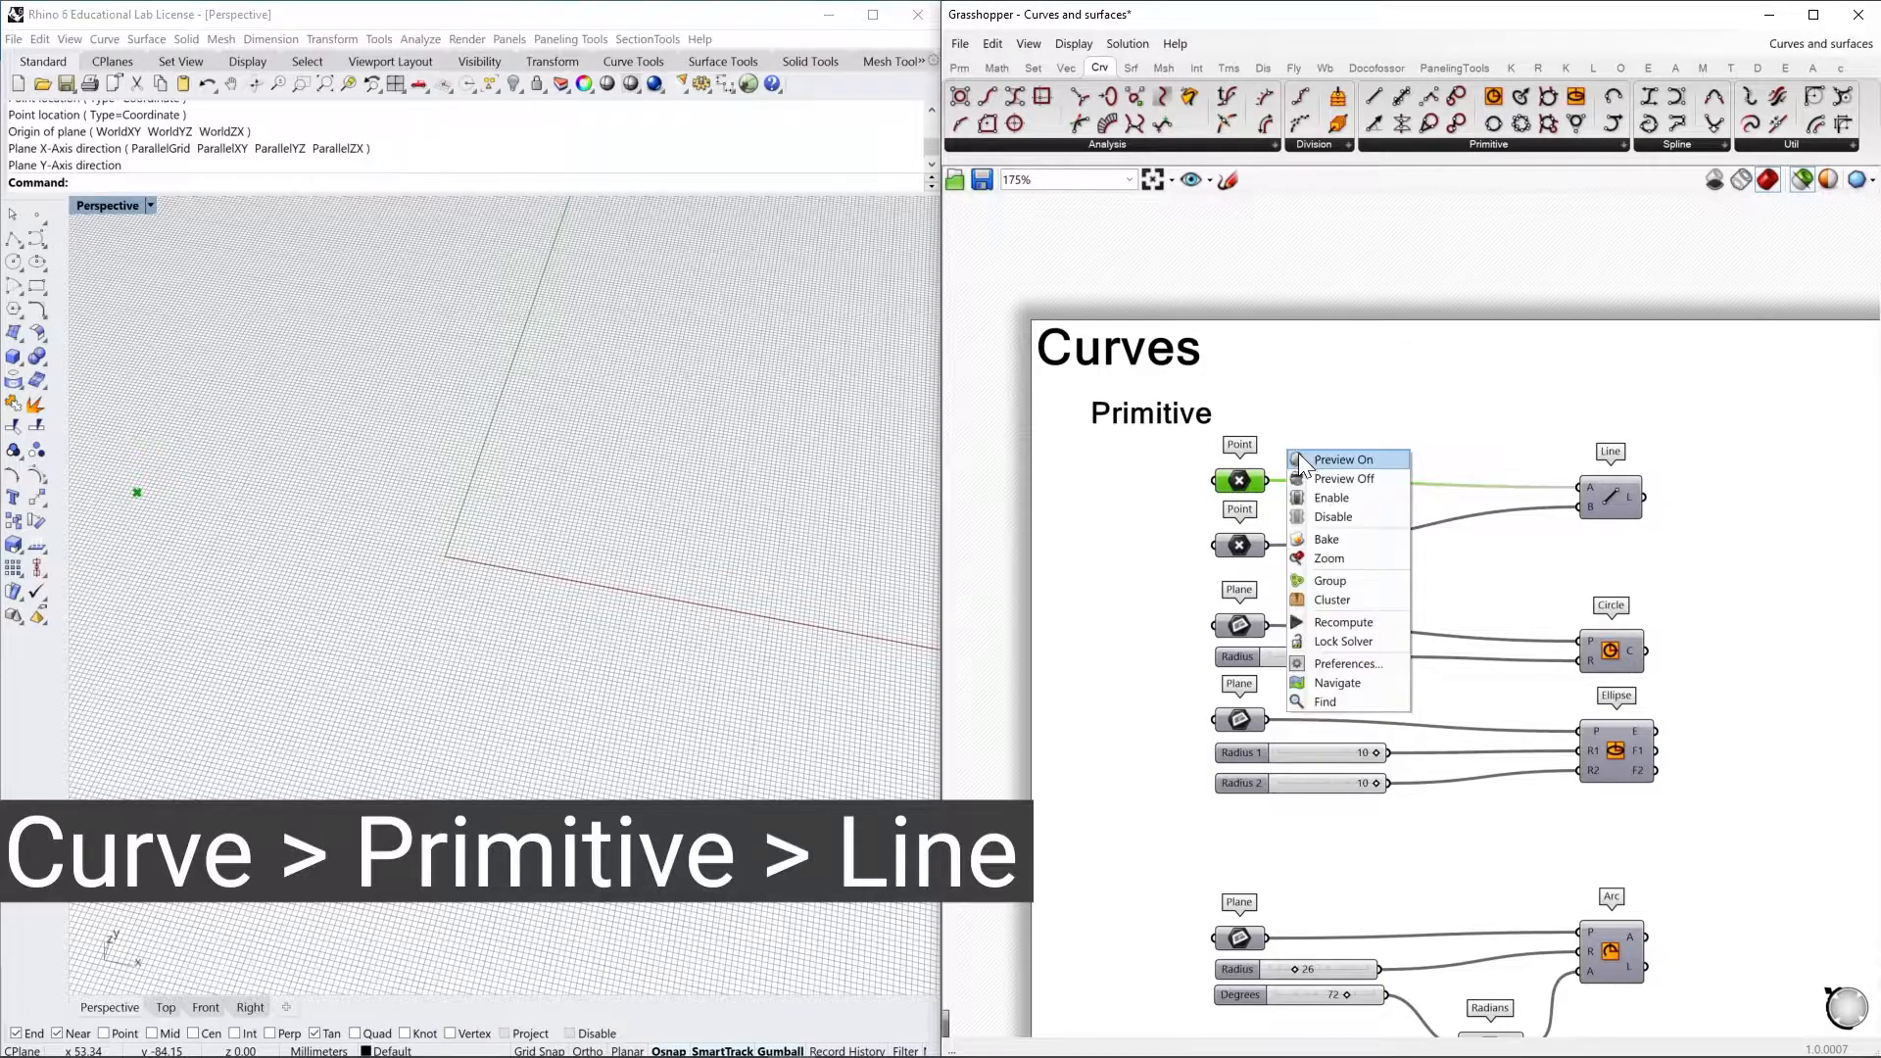
pyautogui.click(1326, 465)
pyautogui.click(1244, 544)
pyautogui.rightClick(1280, 527)
pyautogui.click(1320, 537)
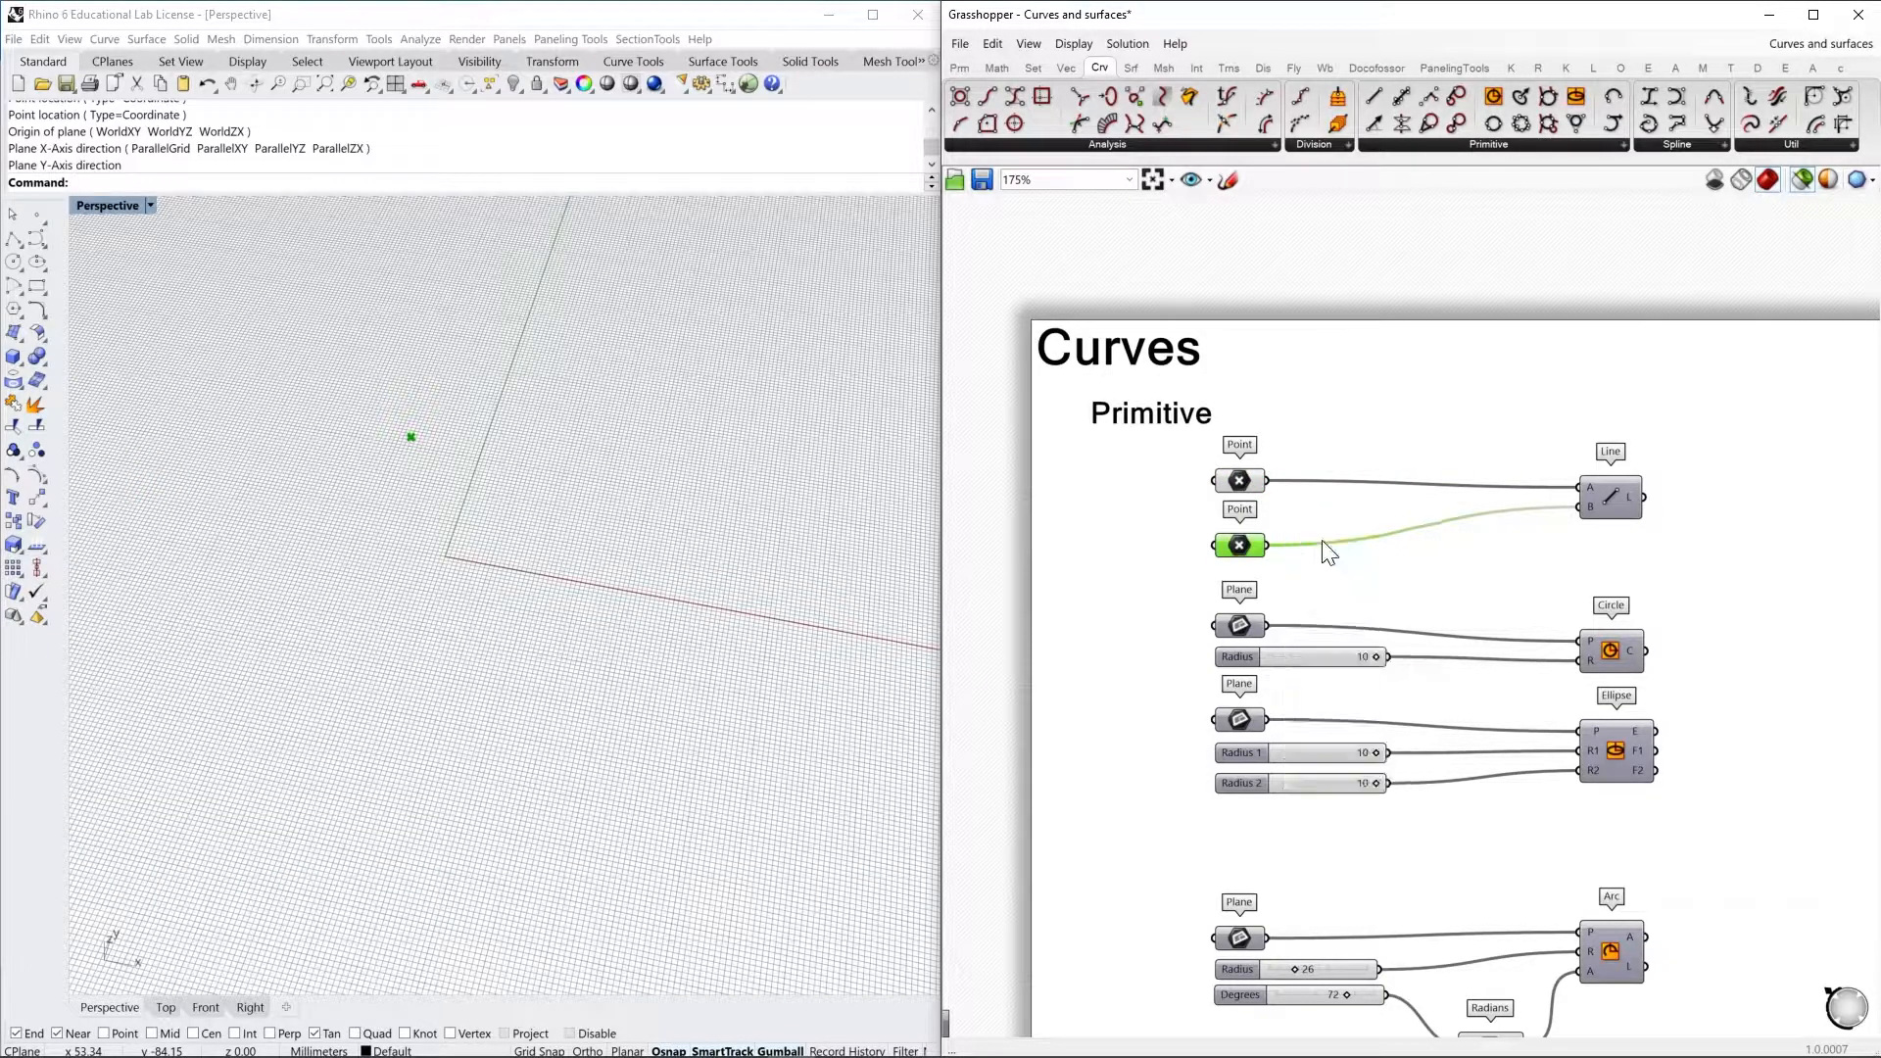
pyautogui.keyDown('shift'); pyautogui.moveTo(436, 514); pyautogui.dragTo(645, 545, button='right'); pyautogui.keyUp('shift')
# Inspect the Line component's start point input and its resulting line in the Rhino viewport
pyautogui.doubleClick(1612, 494)
pyautogui.click(1573, 463)
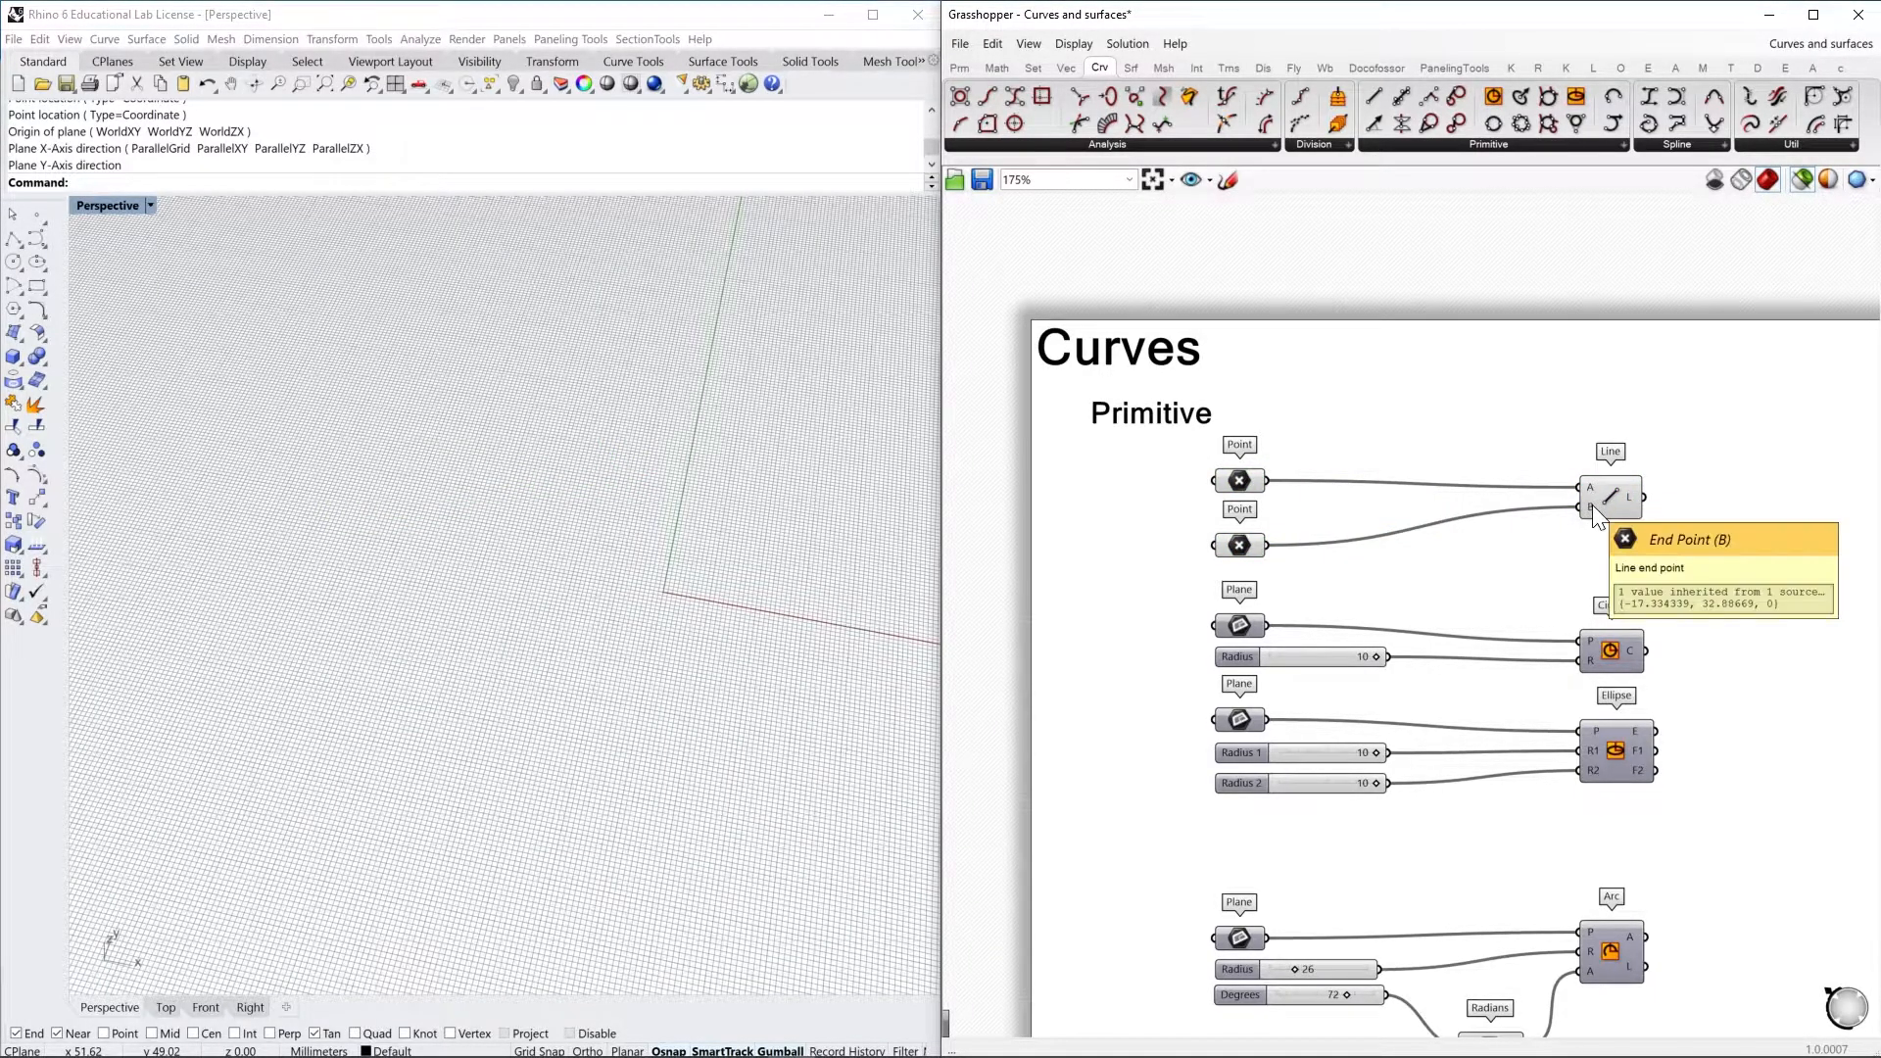
pyautogui.click(1603, 517)
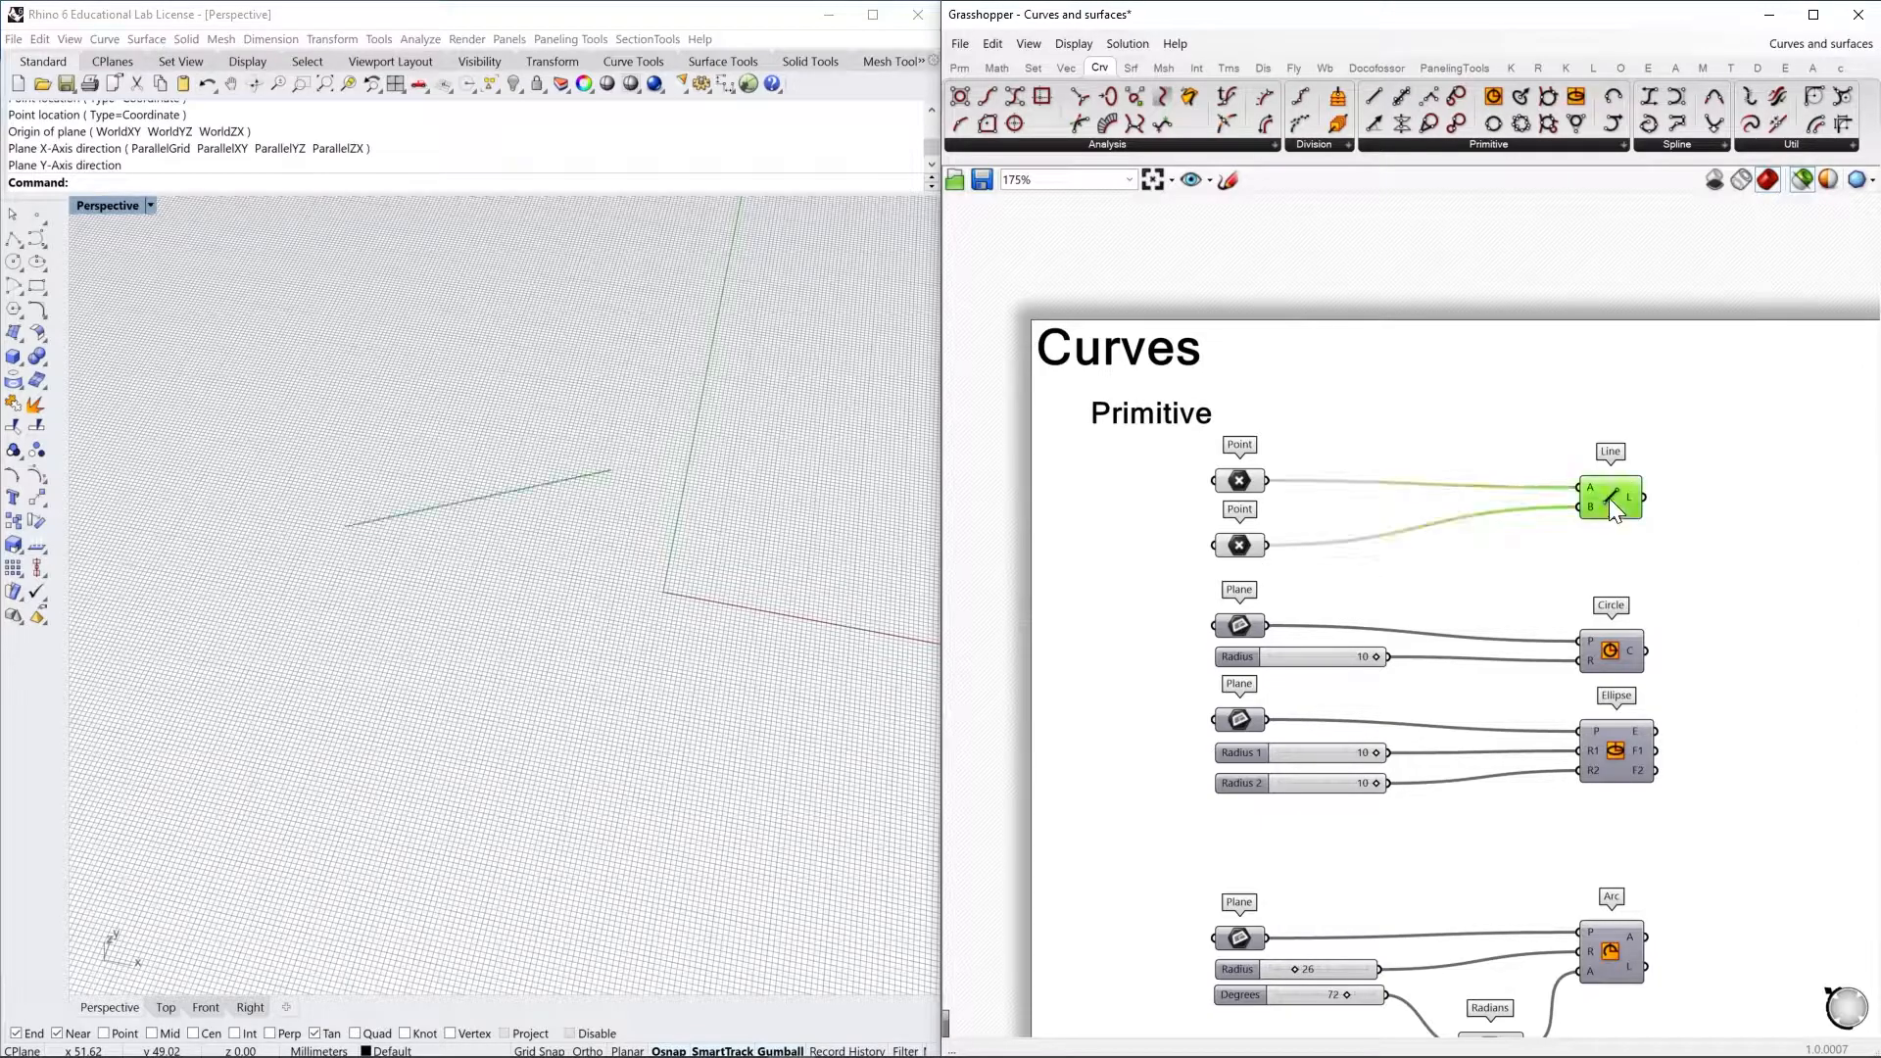
pyautogui.moveTo(1634, 501)
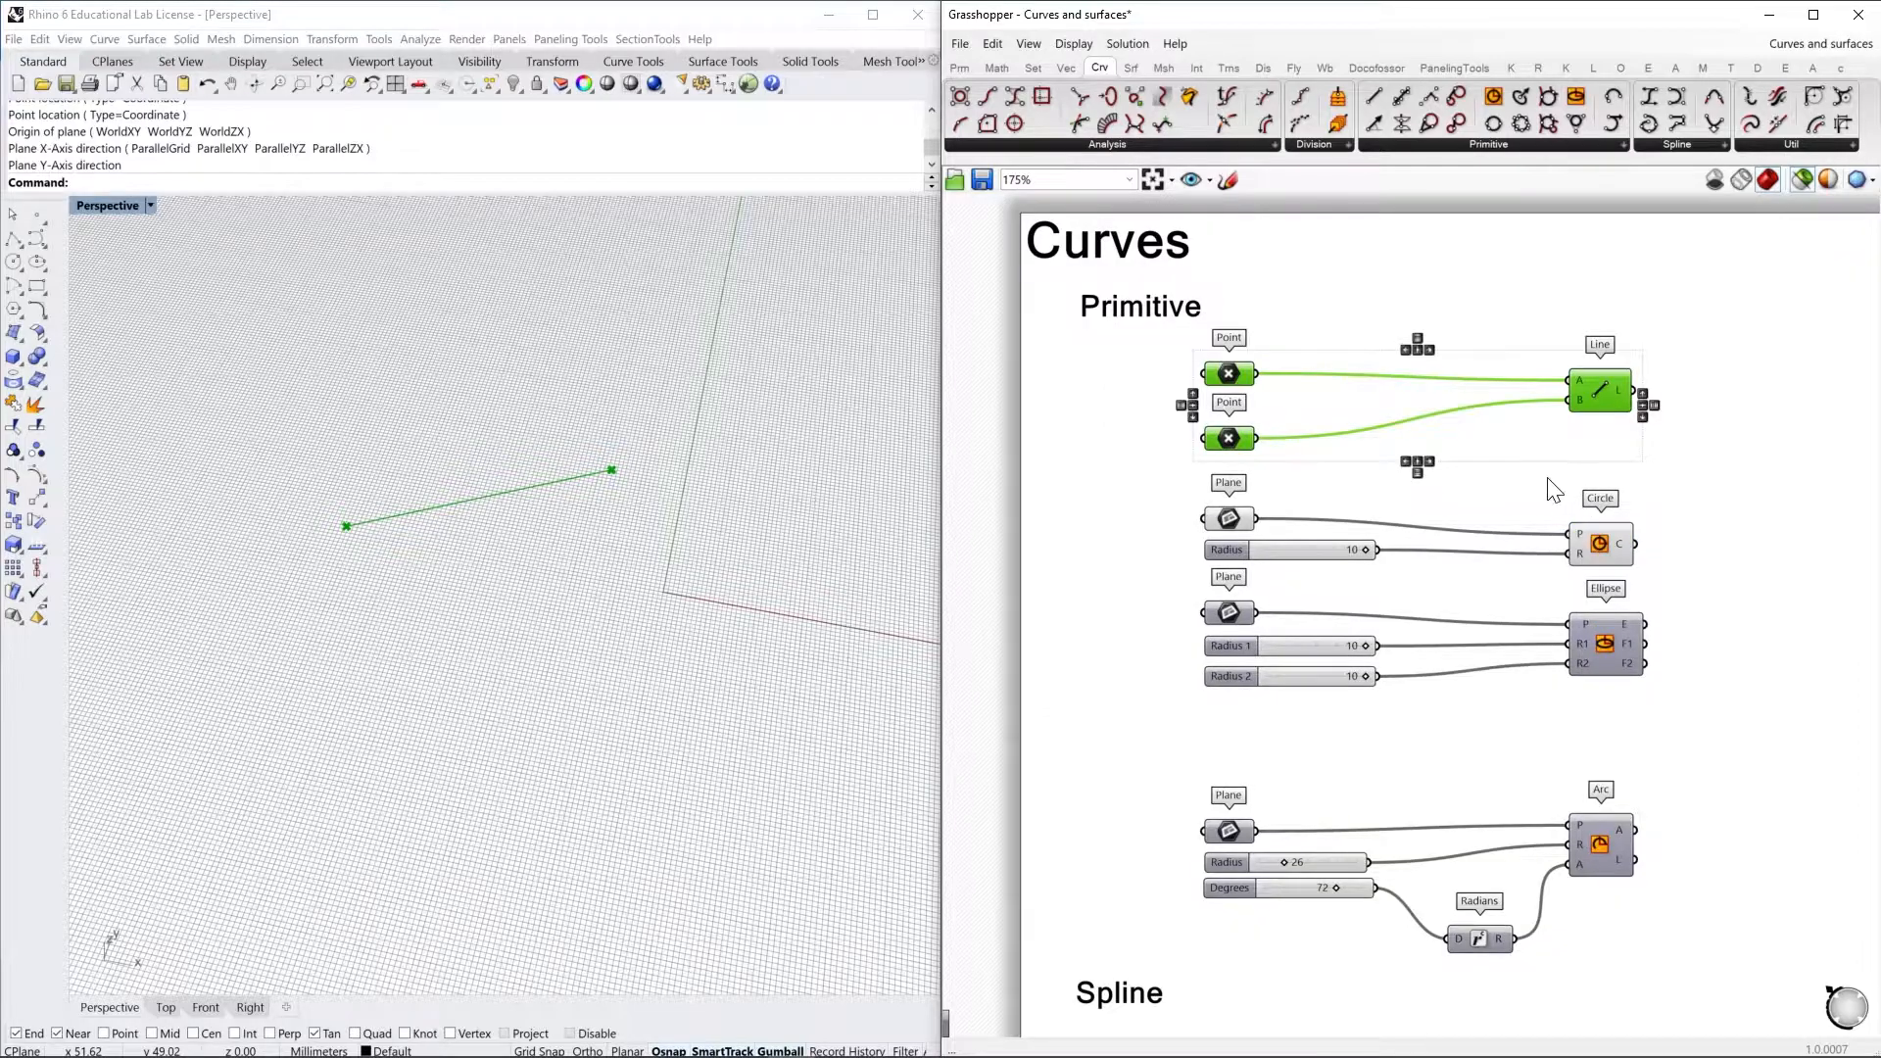
pyautogui.moveTo(1547, 478); pyautogui.dragTo(1517, 451, button='right')
pyautogui.click(1523, 462)
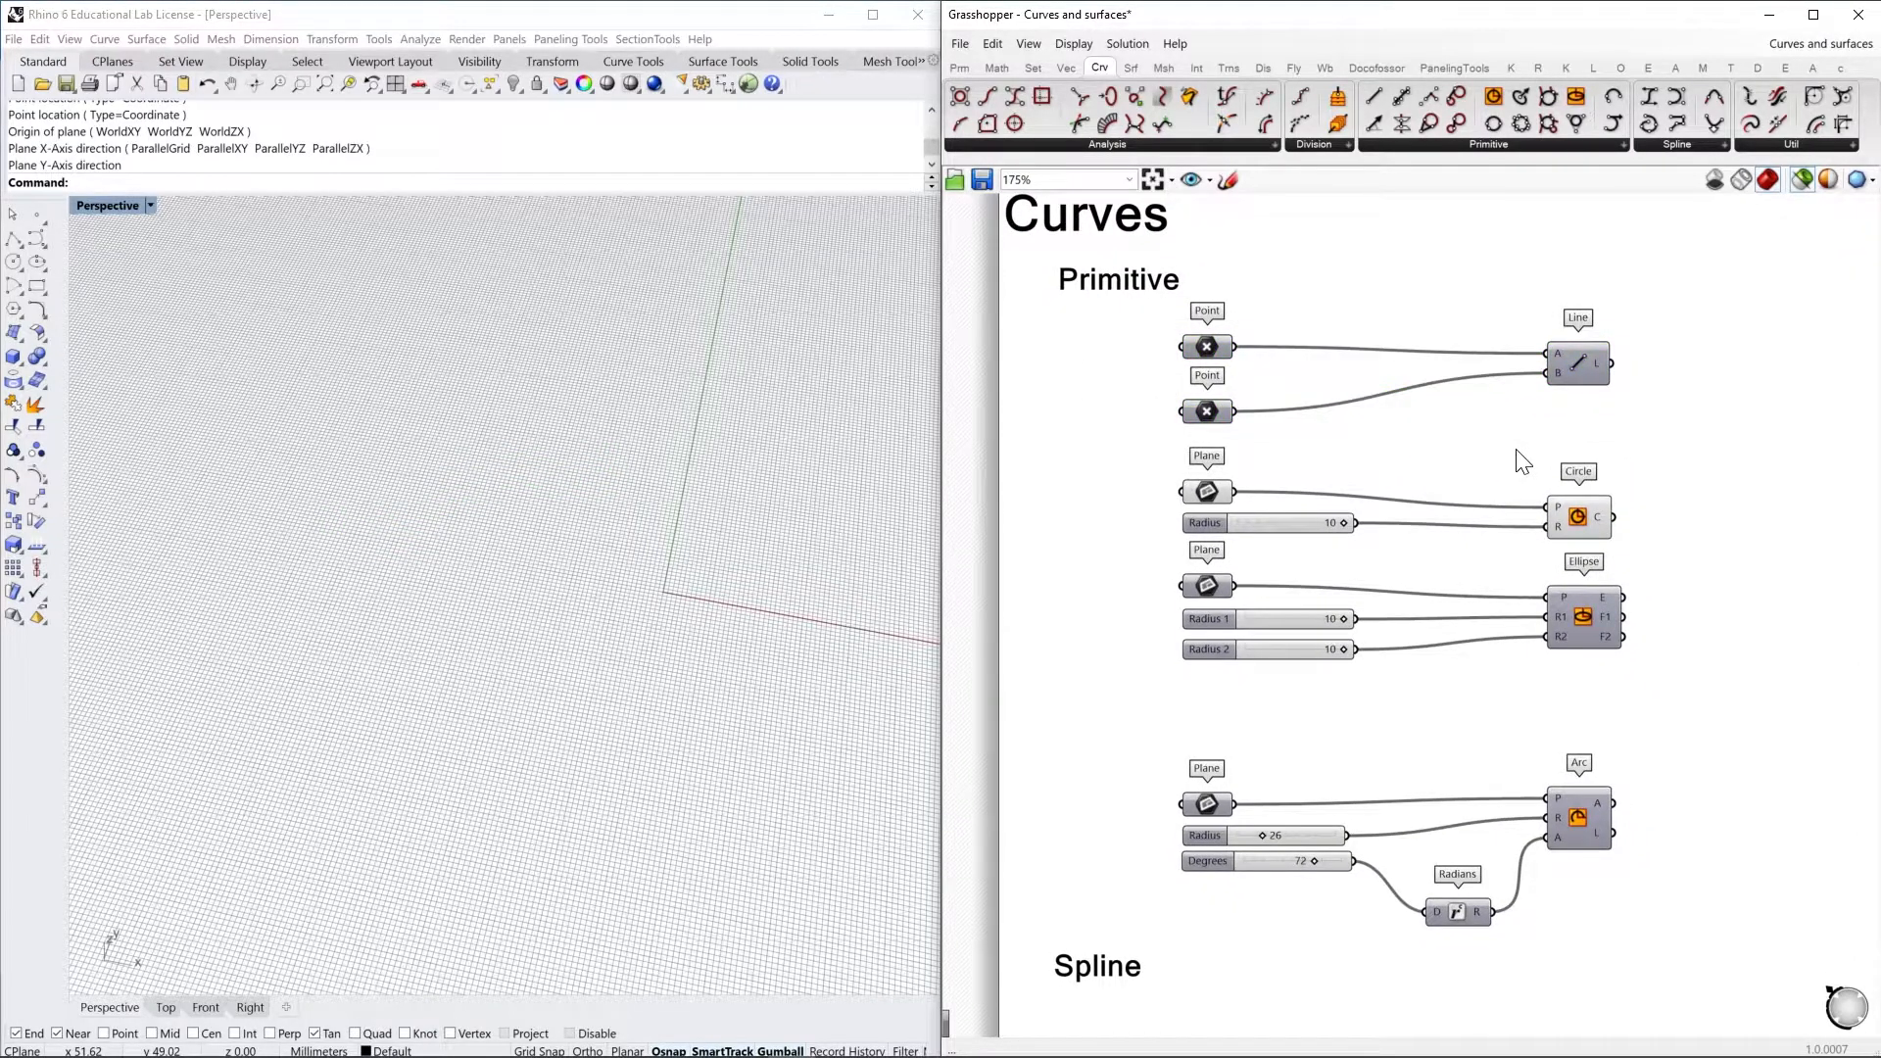
# Align the Circle component with its Plane parameter and inspect the base plane that feeds it
pyautogui.click(1518, 144)
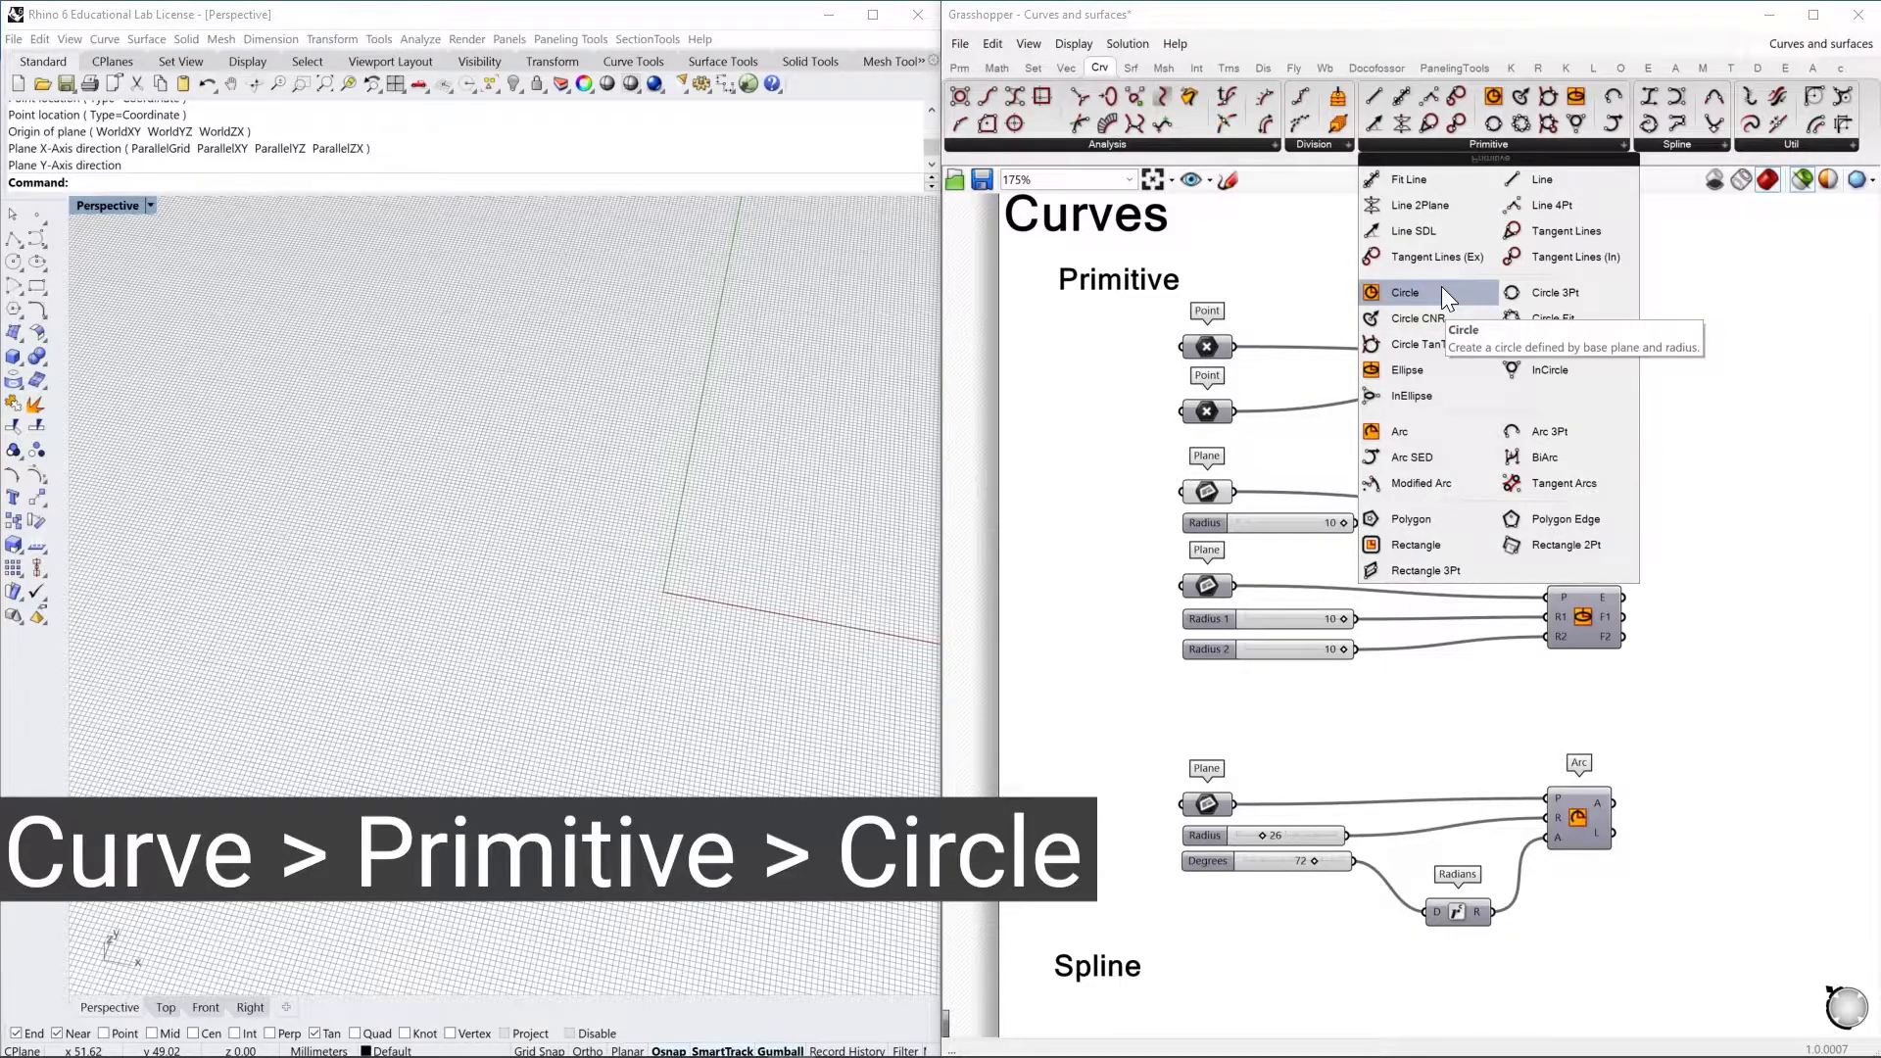
pyautogui.moveTo(1691, 508); pyautogui.dragTo(1697, 487, button='right')
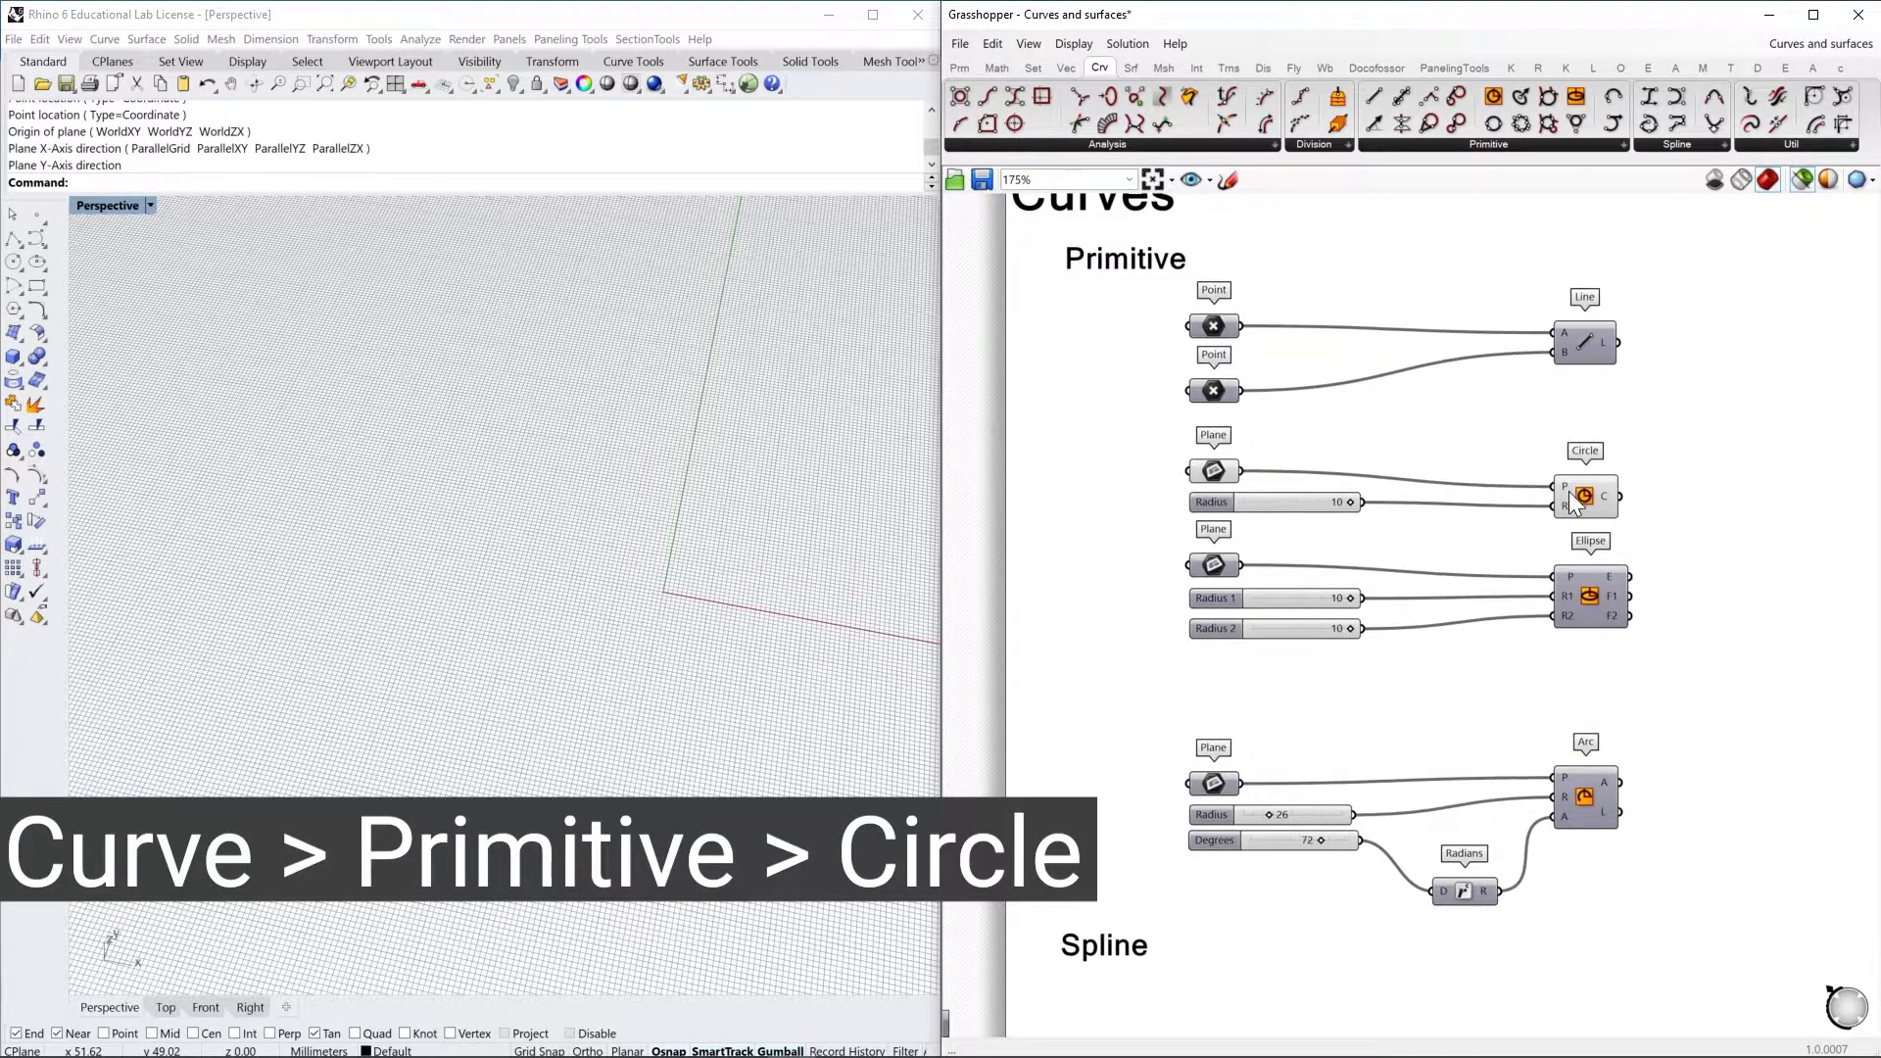
pyautogui.moveTo(1587, 494); pyautogui.dragTo(1589, 479)
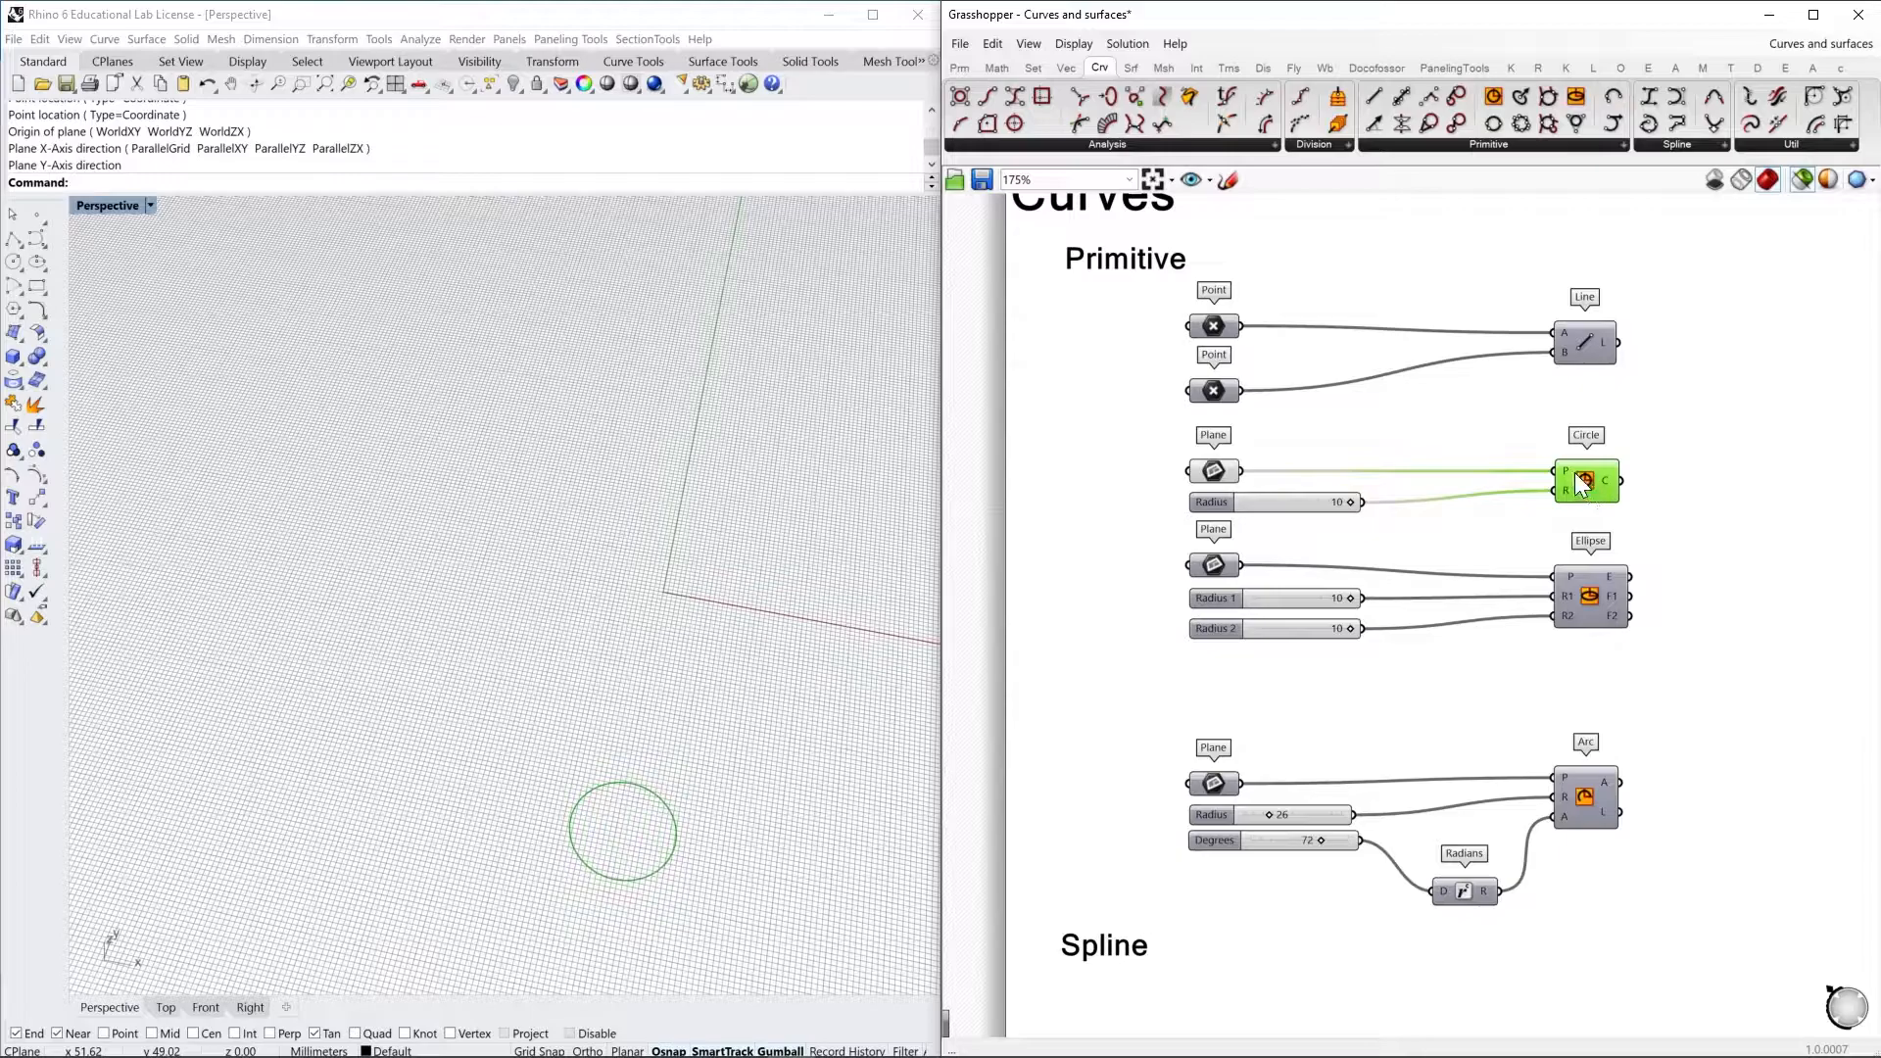
pyautogui.moveTo(1567, 468)
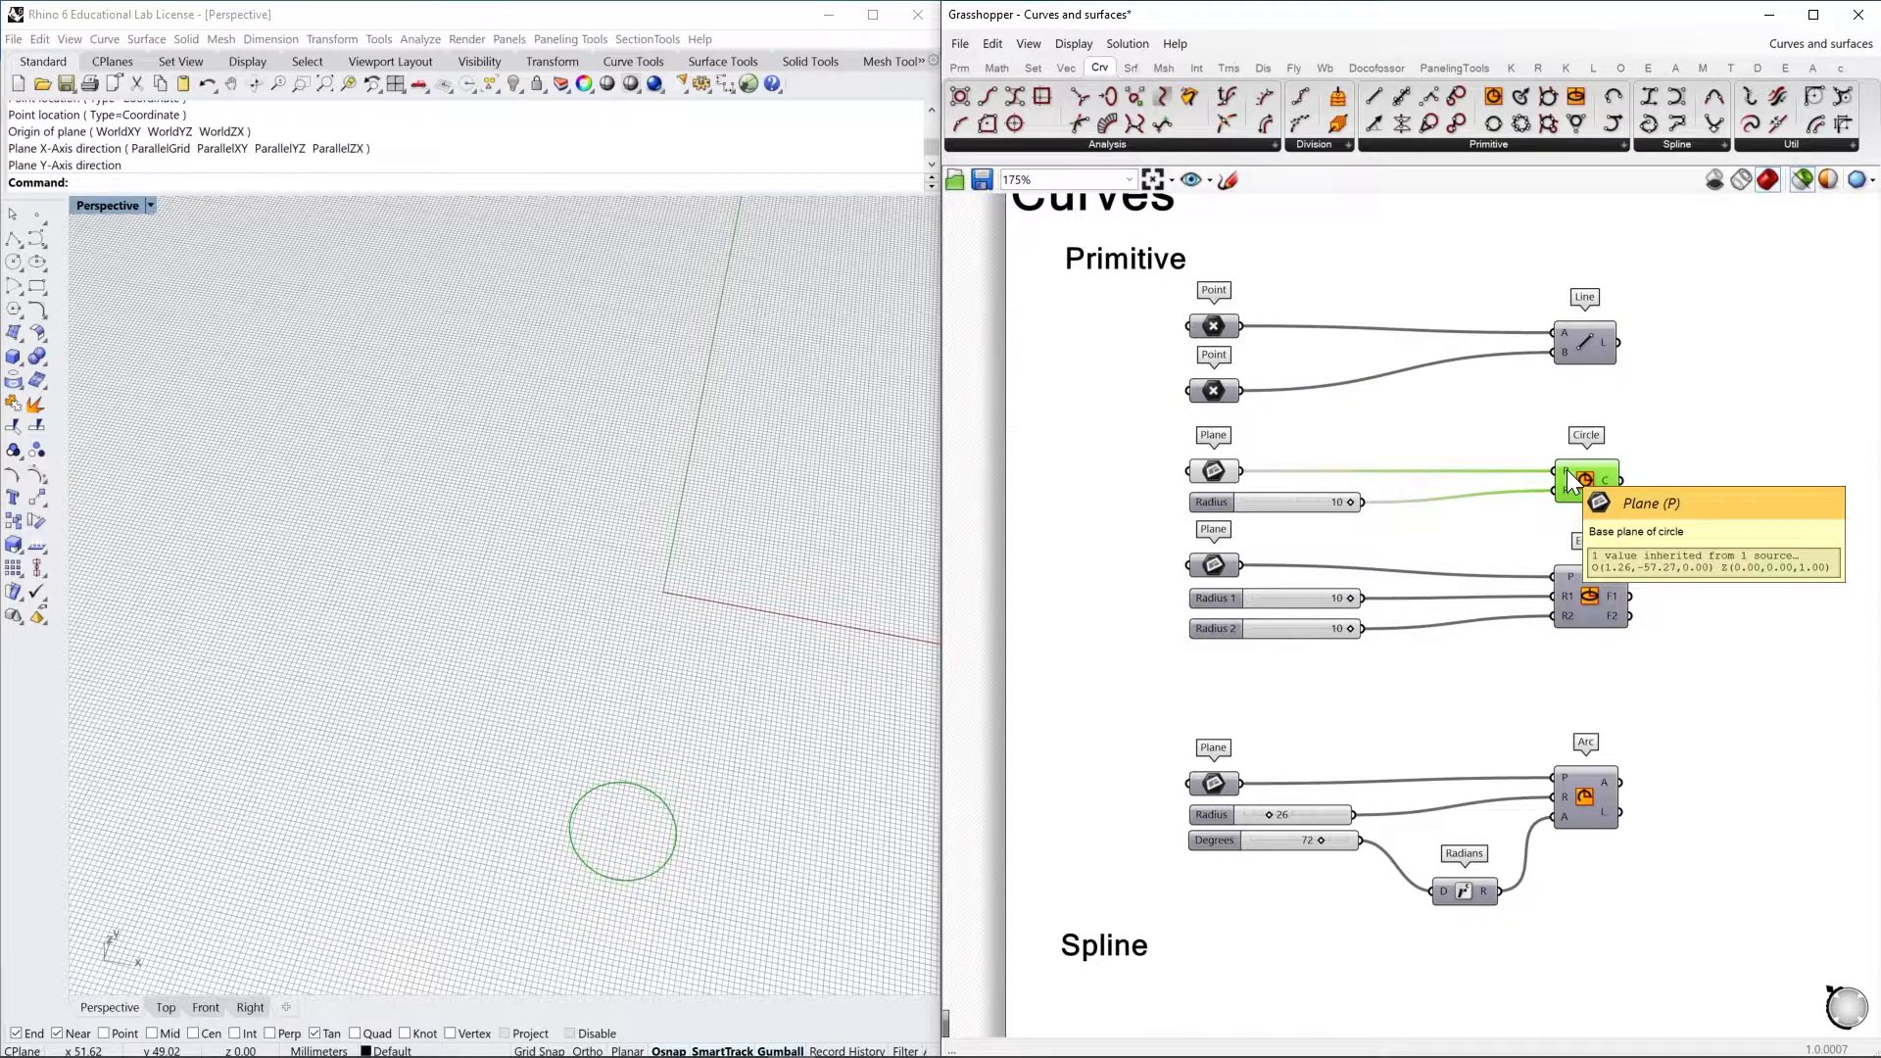
pyautogui.click(1215, 470)
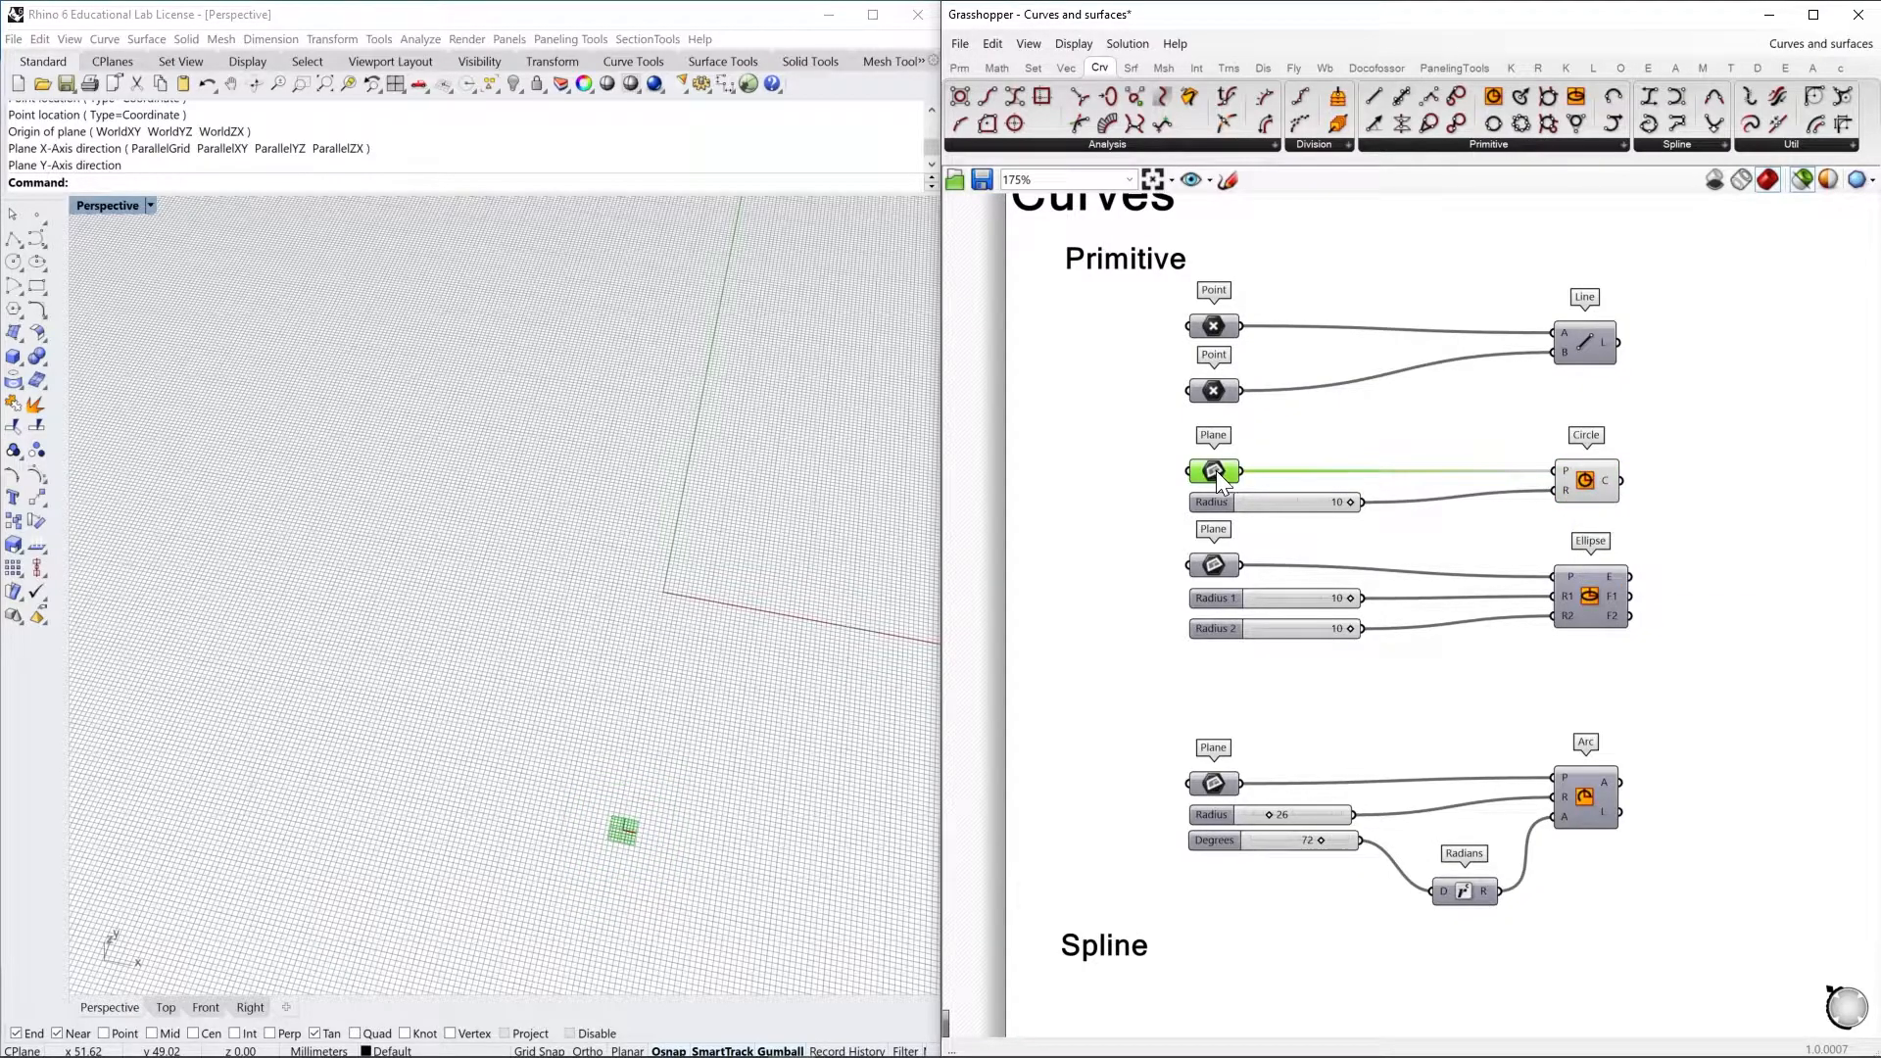
# Disconnect the Plane from the Circle to view the circle on its default plane, and reconnect it
pyautogui.keyDown('ctrl'); pyautogui.moveTo(1528, 482); pyautogui.dragTo(1242, 472); pyautogui.keyUp('ctrl')
pyautogui.click(1582, 492)
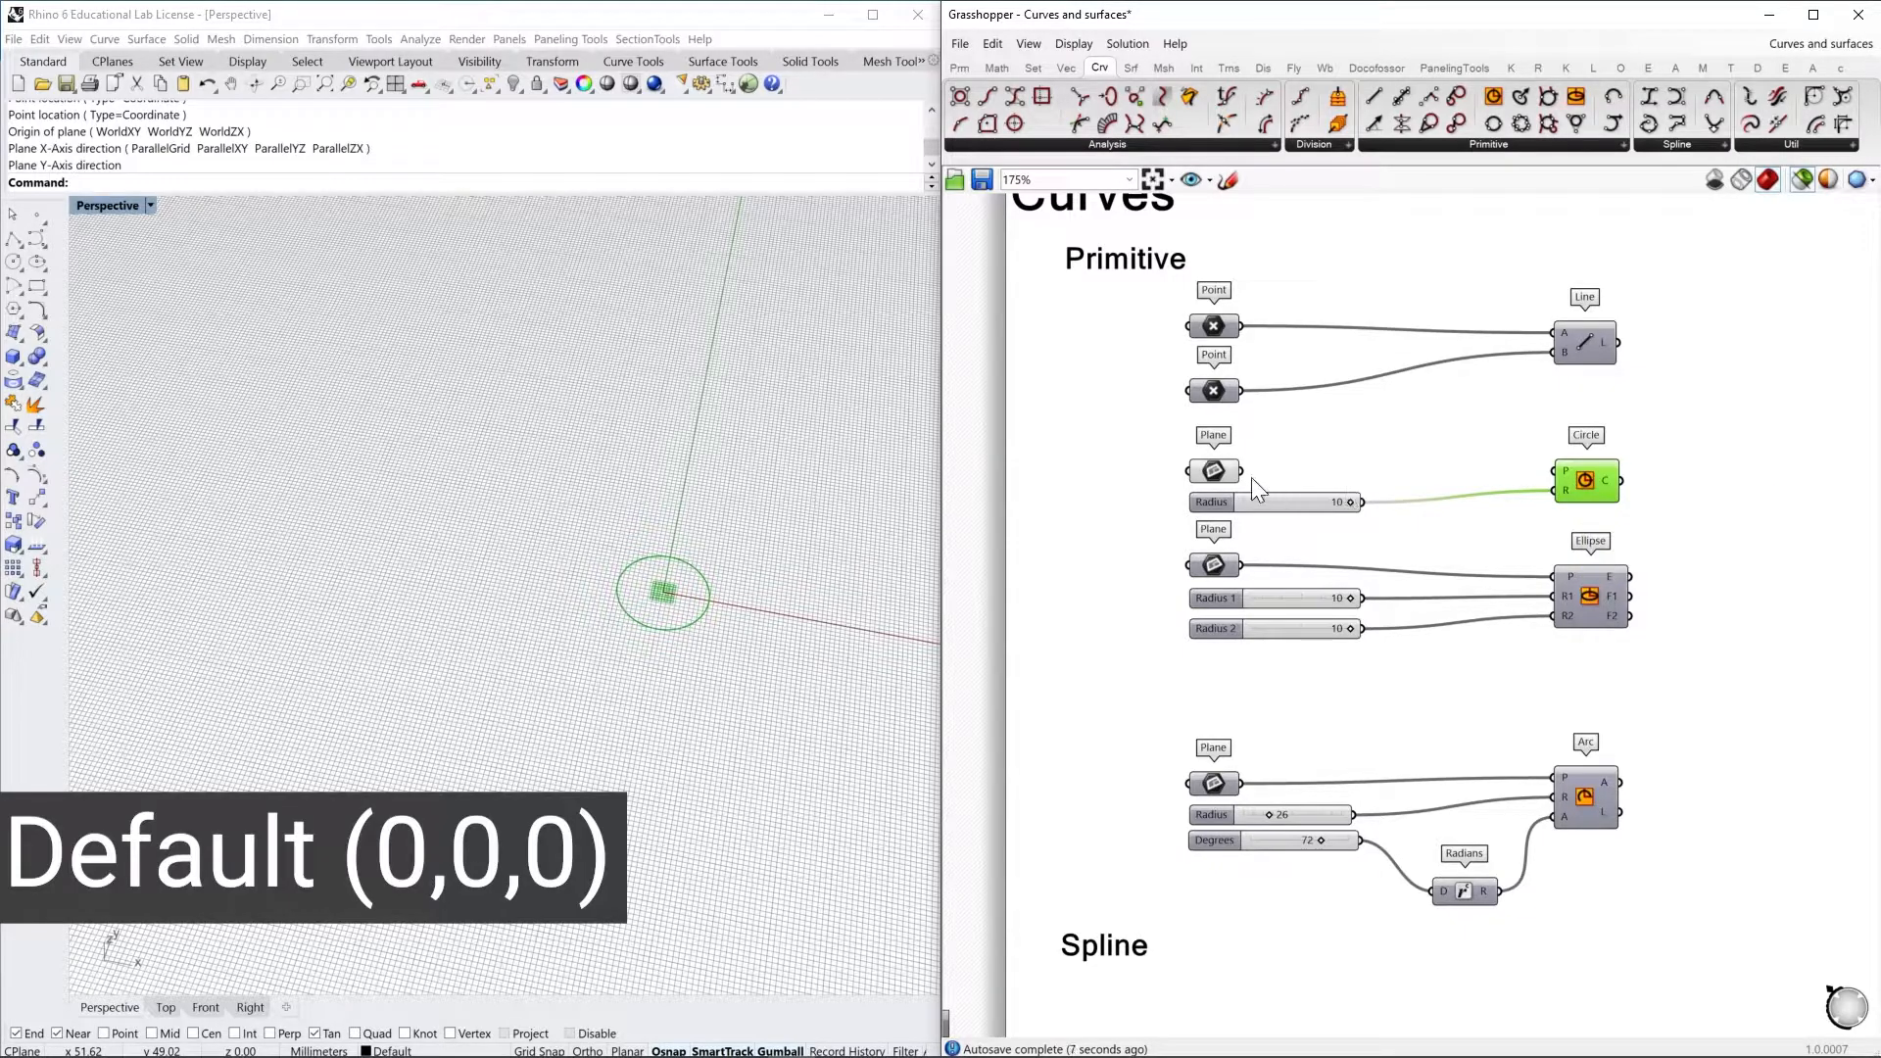
pyautogui.moveTo(1240, 473); pyautogui.dragTo(1566, 470)
# Assign one new plane to the Circle's Plane parameter, placed on the ground grid with its axes along X and Y
pyautogui.rightClick(1215, 470)
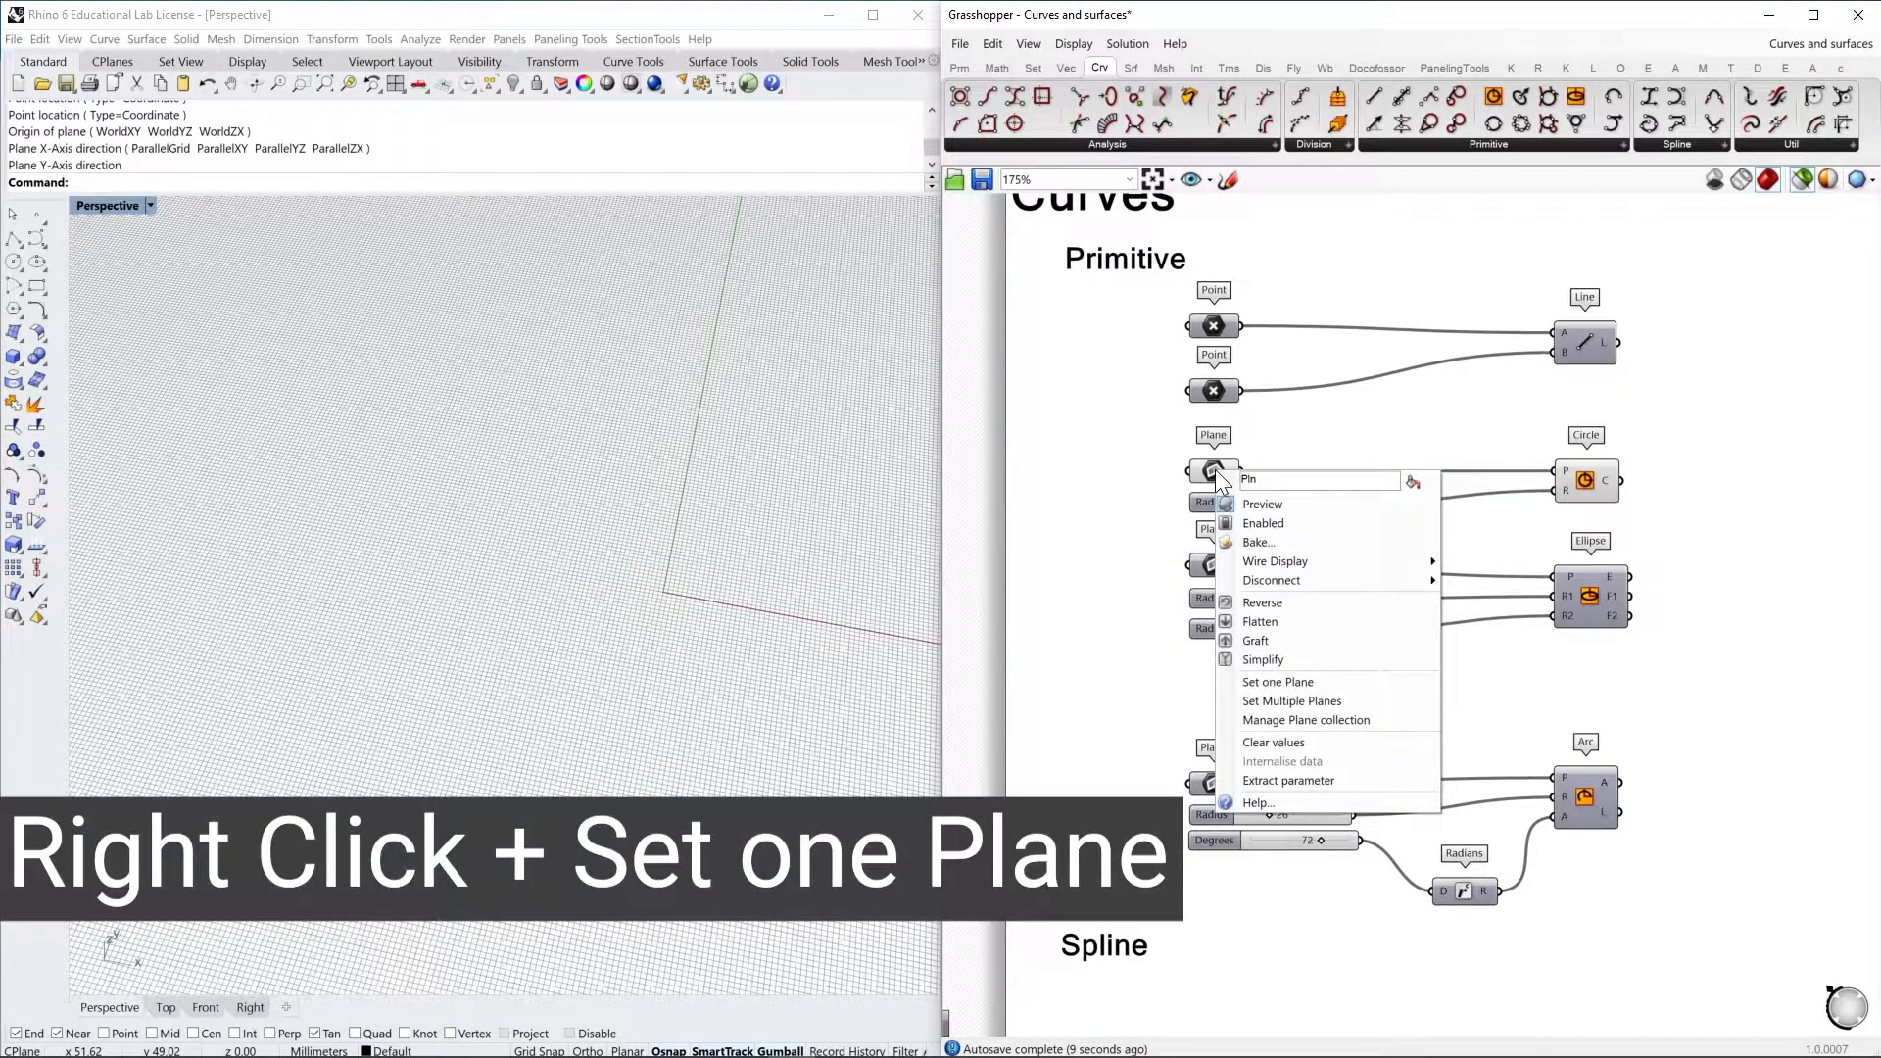
pyautogui.click(1278, 682)
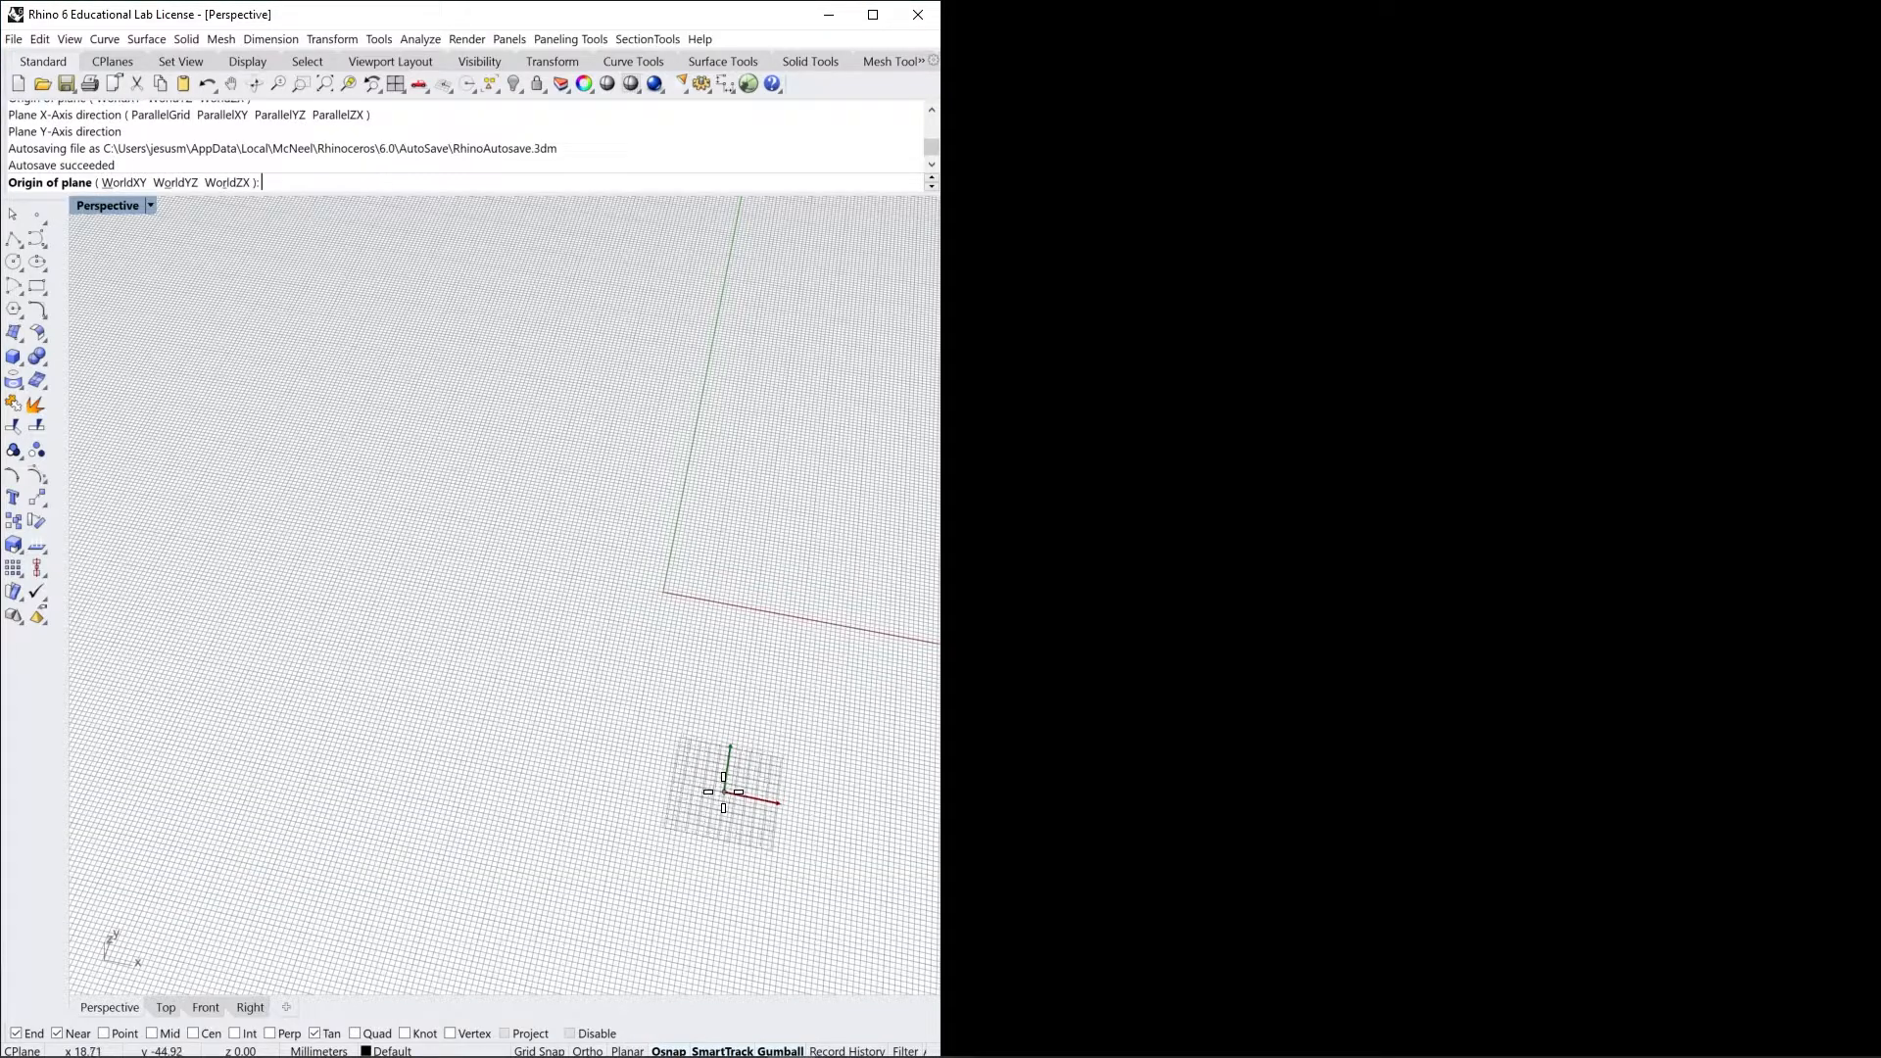
pyautogui.click(389, 675)
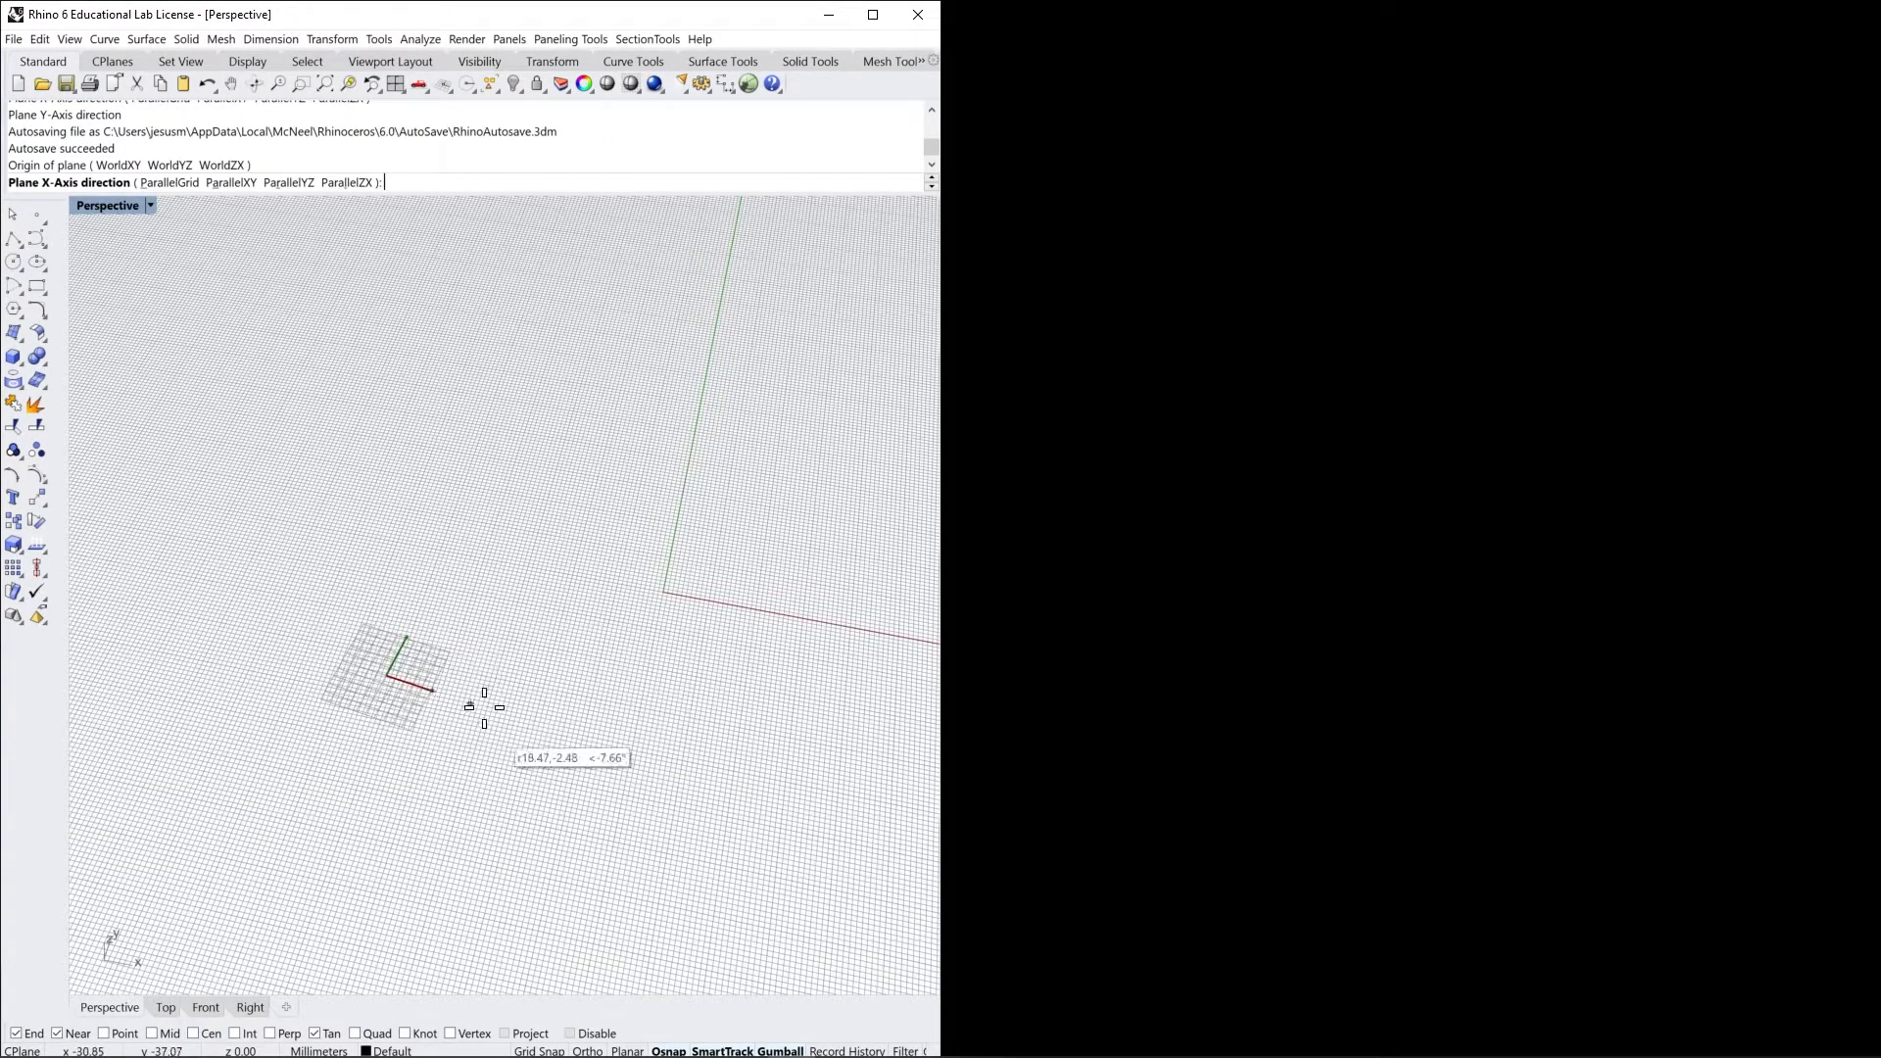
pyautogui.keyDown('shift'); pyautogui.click(600, 714); pyautogui.keyUp('shift')
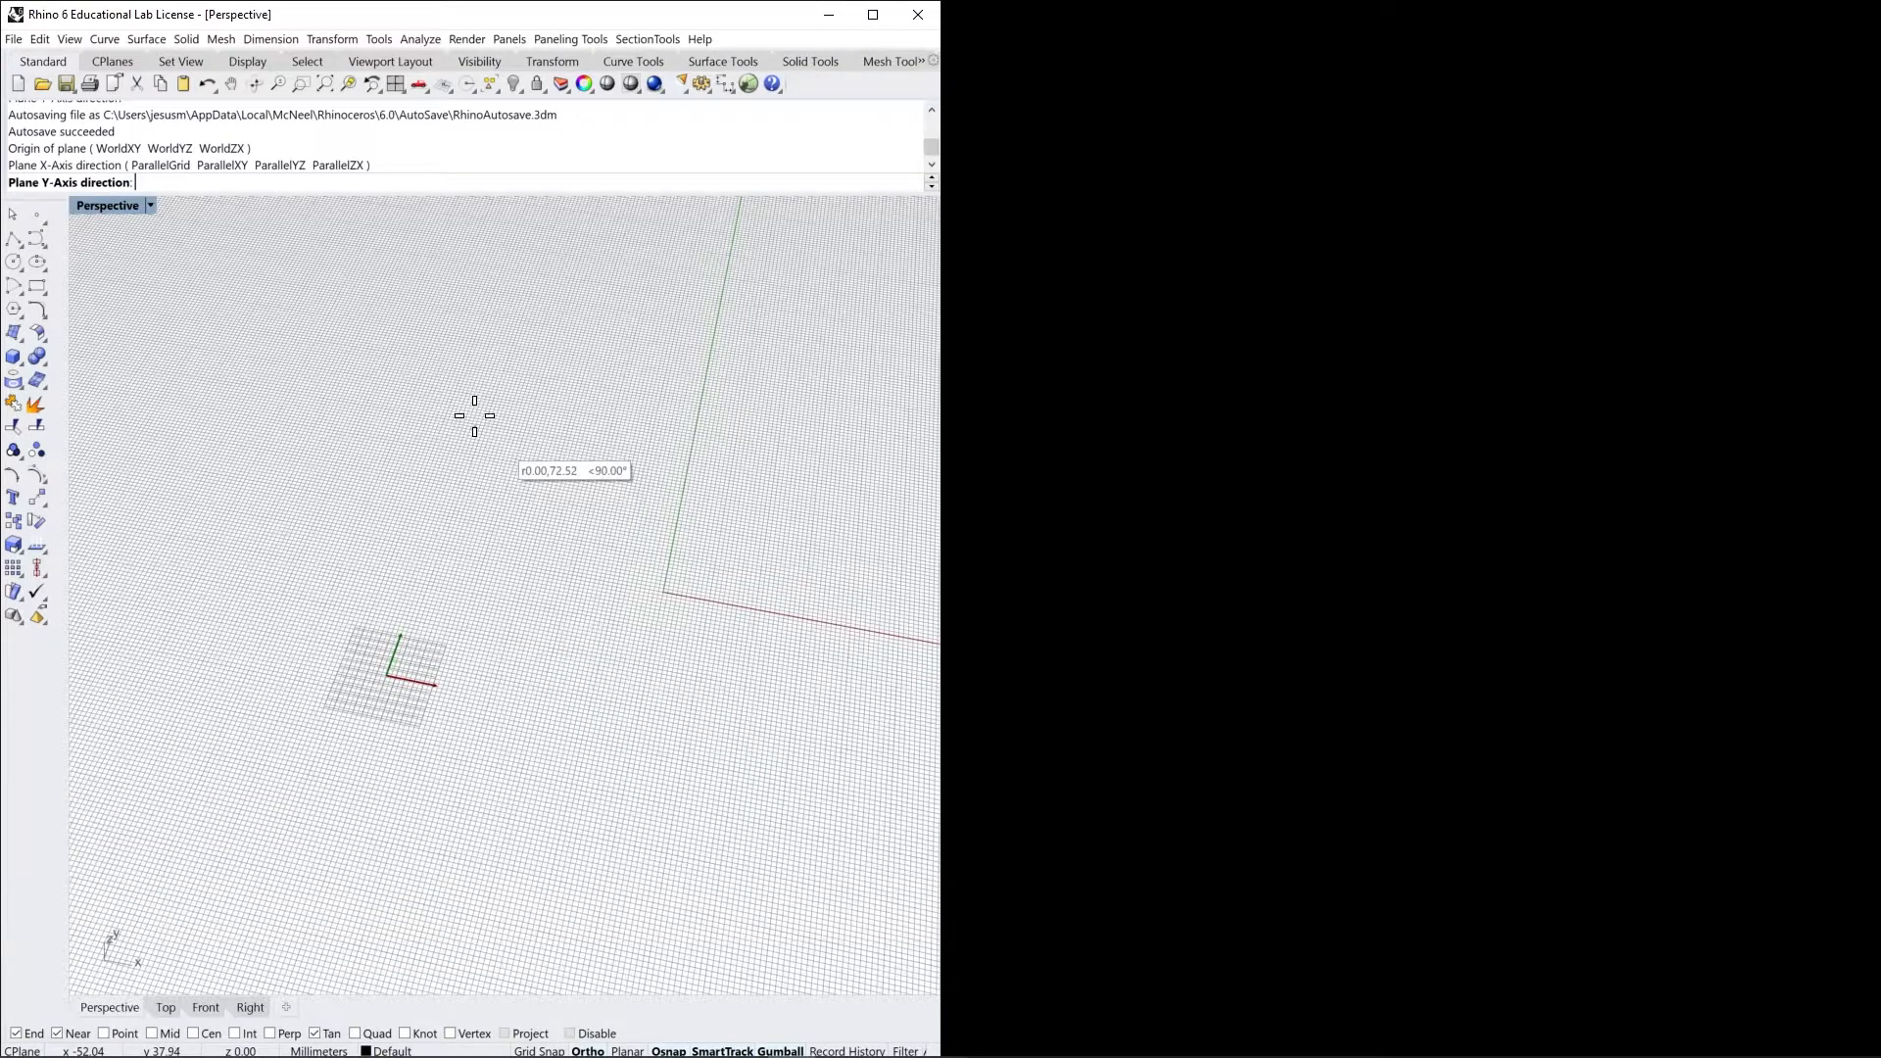
pyautogui.keyDown('shift'); pyautogui.click(480, 406); pyautogui.keyUp('shift')
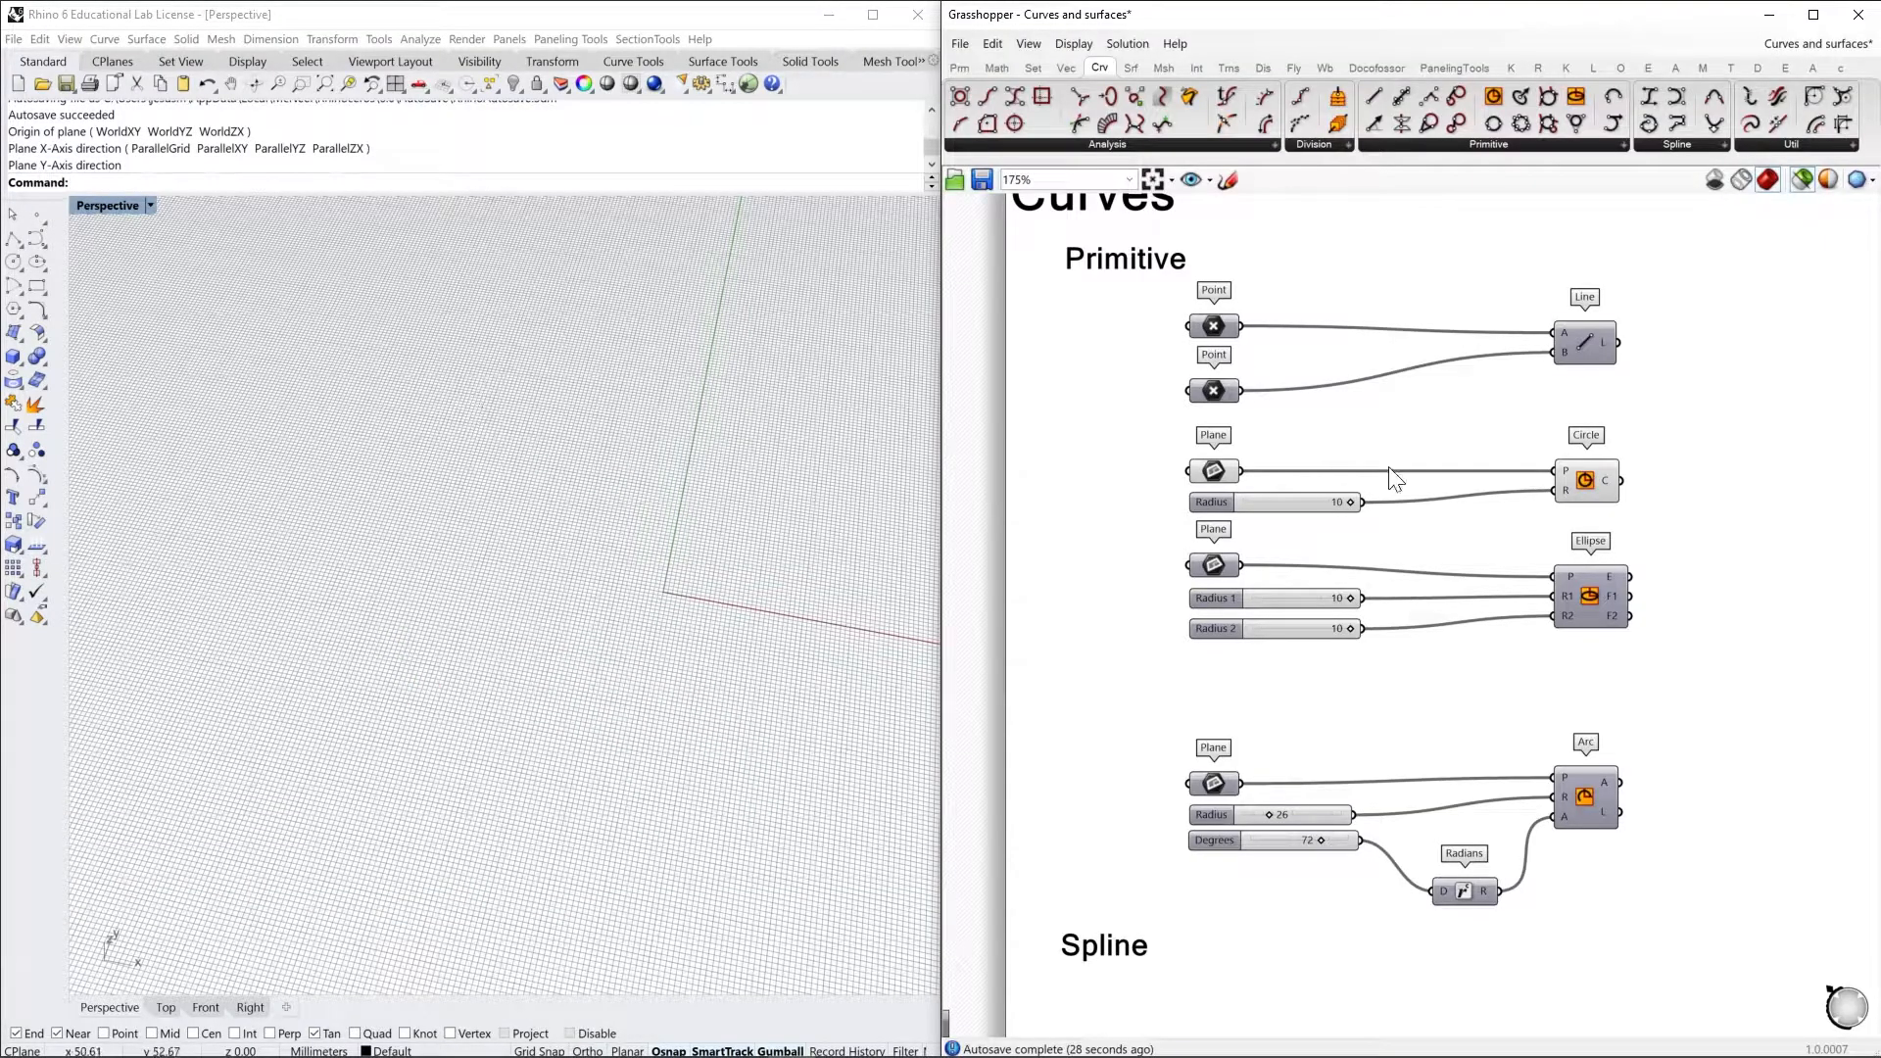
pyautogui.click(1223, 468)
pyautogui.click(1598, 478)
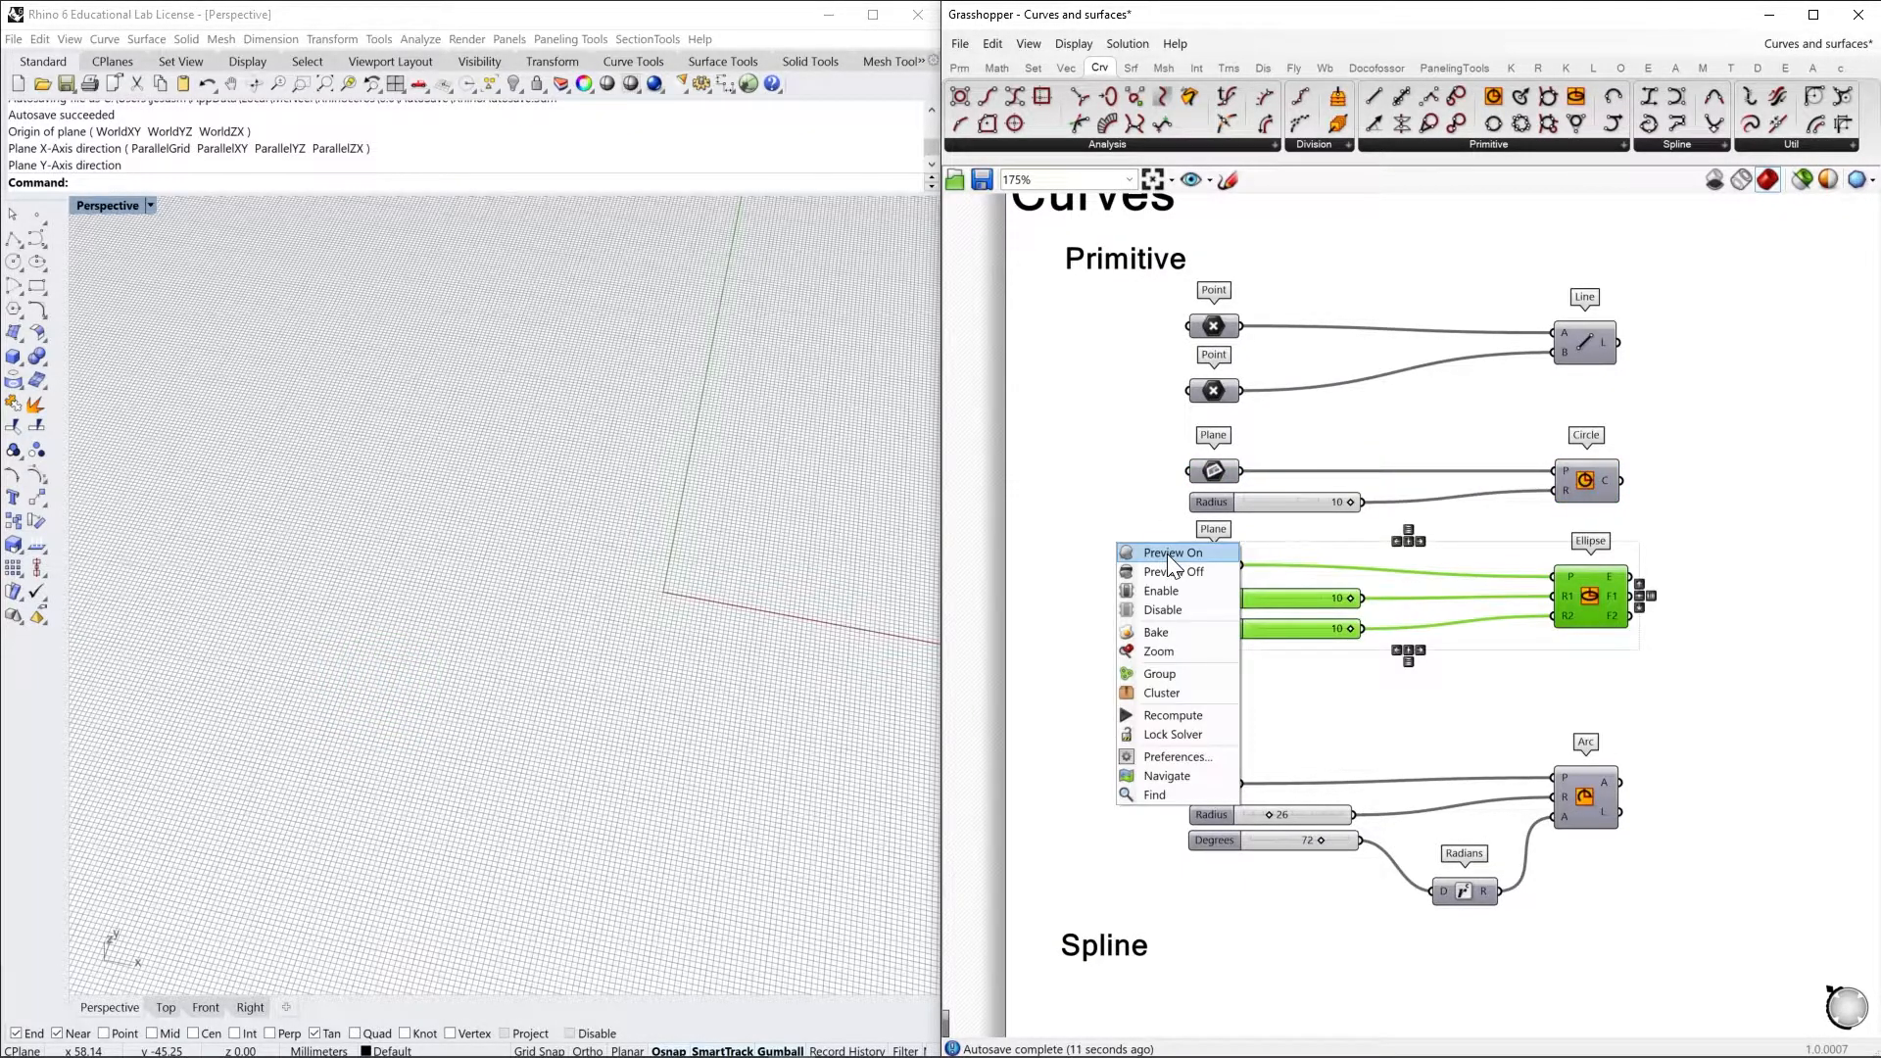
# Turn on the preview of the Ellipse component together with its Plane input
pyautogui.click(1167, 554)
pyautogui.moveTo(1532, 706); pyautogui.dragTo(1467, 584, button='right')
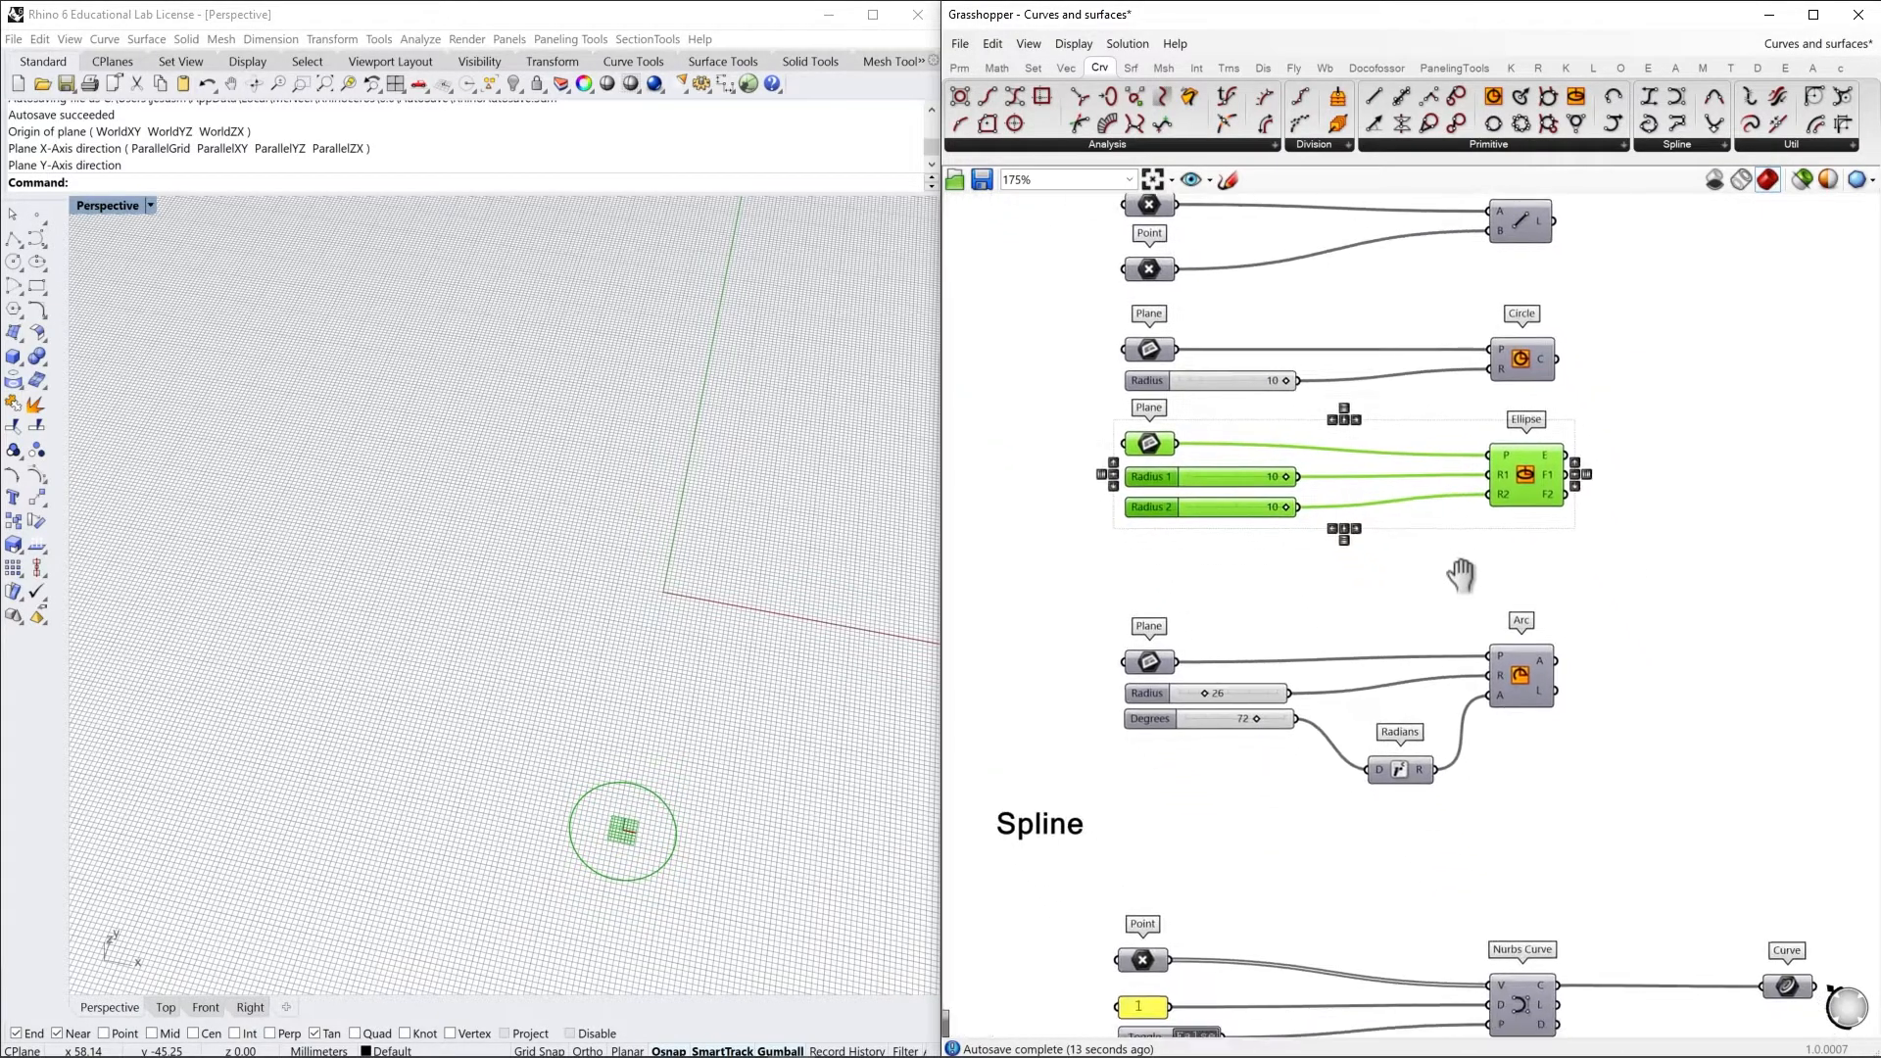
pyautogui.click(1515, 585)
# Set the ellipse's Radius 1 to 8 and Radius 2 to 6
pyautogui.moveTo(1148, 446)
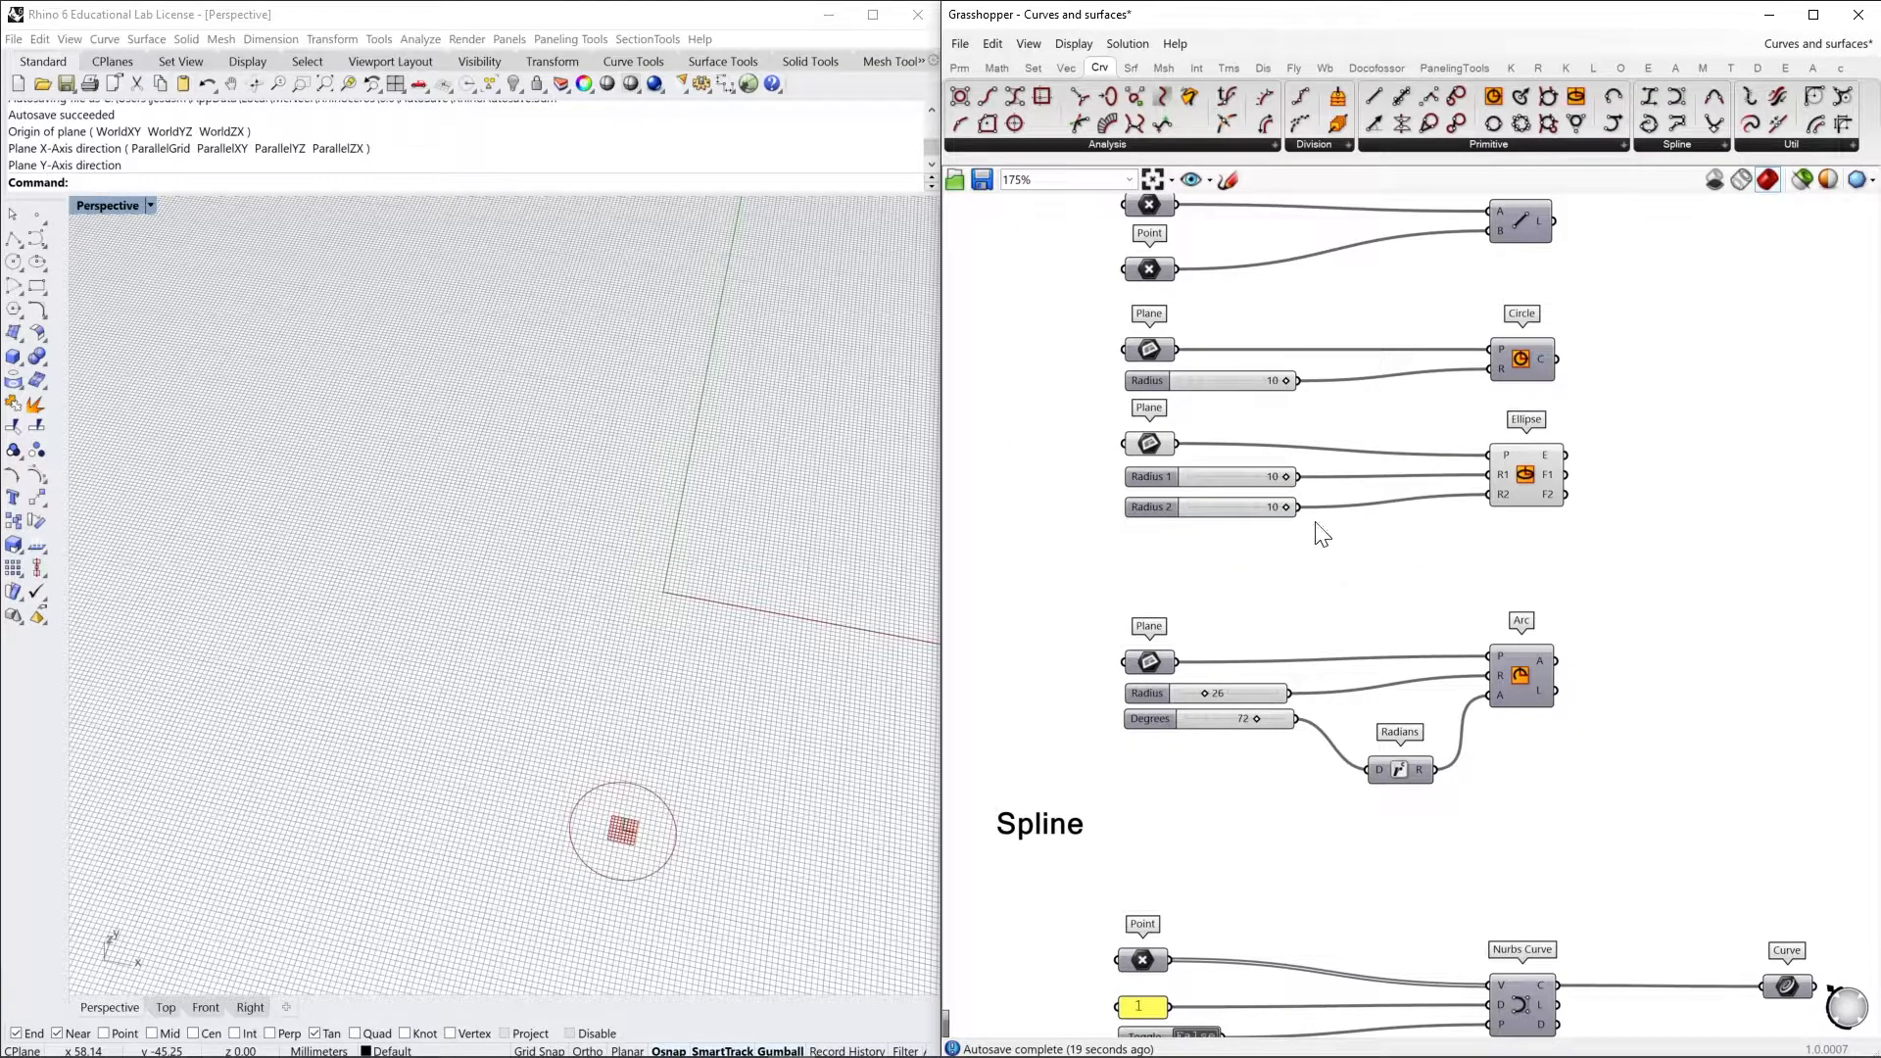
pyautogui.moveTo(1283, 474)
pyautogui.mouseDown()
pyautogui.moveTo(1197, 475)
pyautogui.moveTo(1271, 478)
pyautogui.mouseUp()
pyautogui.moveTo(1286, 511)
pyautogui.mouseDown()
pyautogui.moveTo(1194, 512)
pyautogui.moveTo(1279, 511)
pyautogui.moveTo(1218, 512)
pyautogui.moveTo(1248, 512)
pyautogui.mouseUp()
pyautogui.keyDown('shift'); pyautogui.moveTo(714, 815); pyautogui.dragTo(623, 621, button='right'); pyautogui.keyUp('shift')
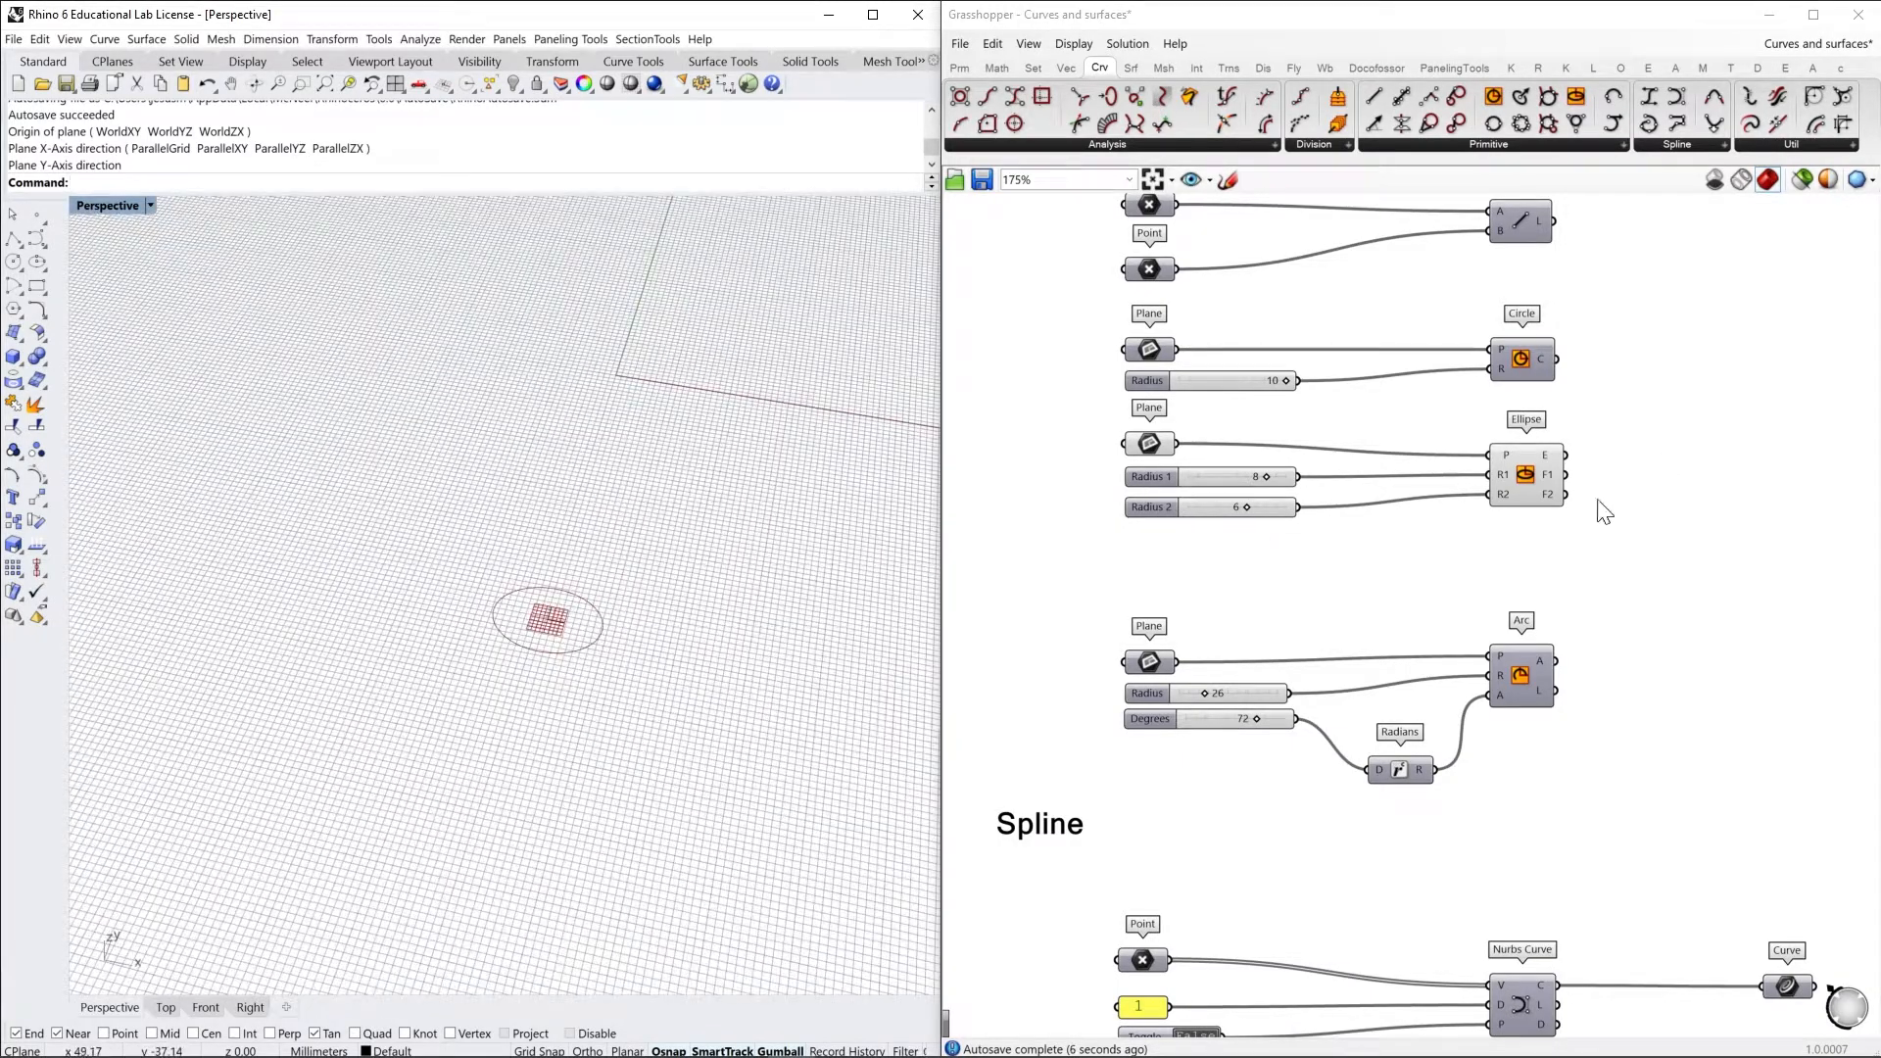
# Turn off the preview of the Ellipse component and its inputs
pyautogui.moveTo(1633, 528); pyautogui.dragTo(1111, 499)
pyautogui.moveTo(1111, 500); pyautogui.dragTo(1141, 437)
pyautogui.hotkey('ctrl', 'q')
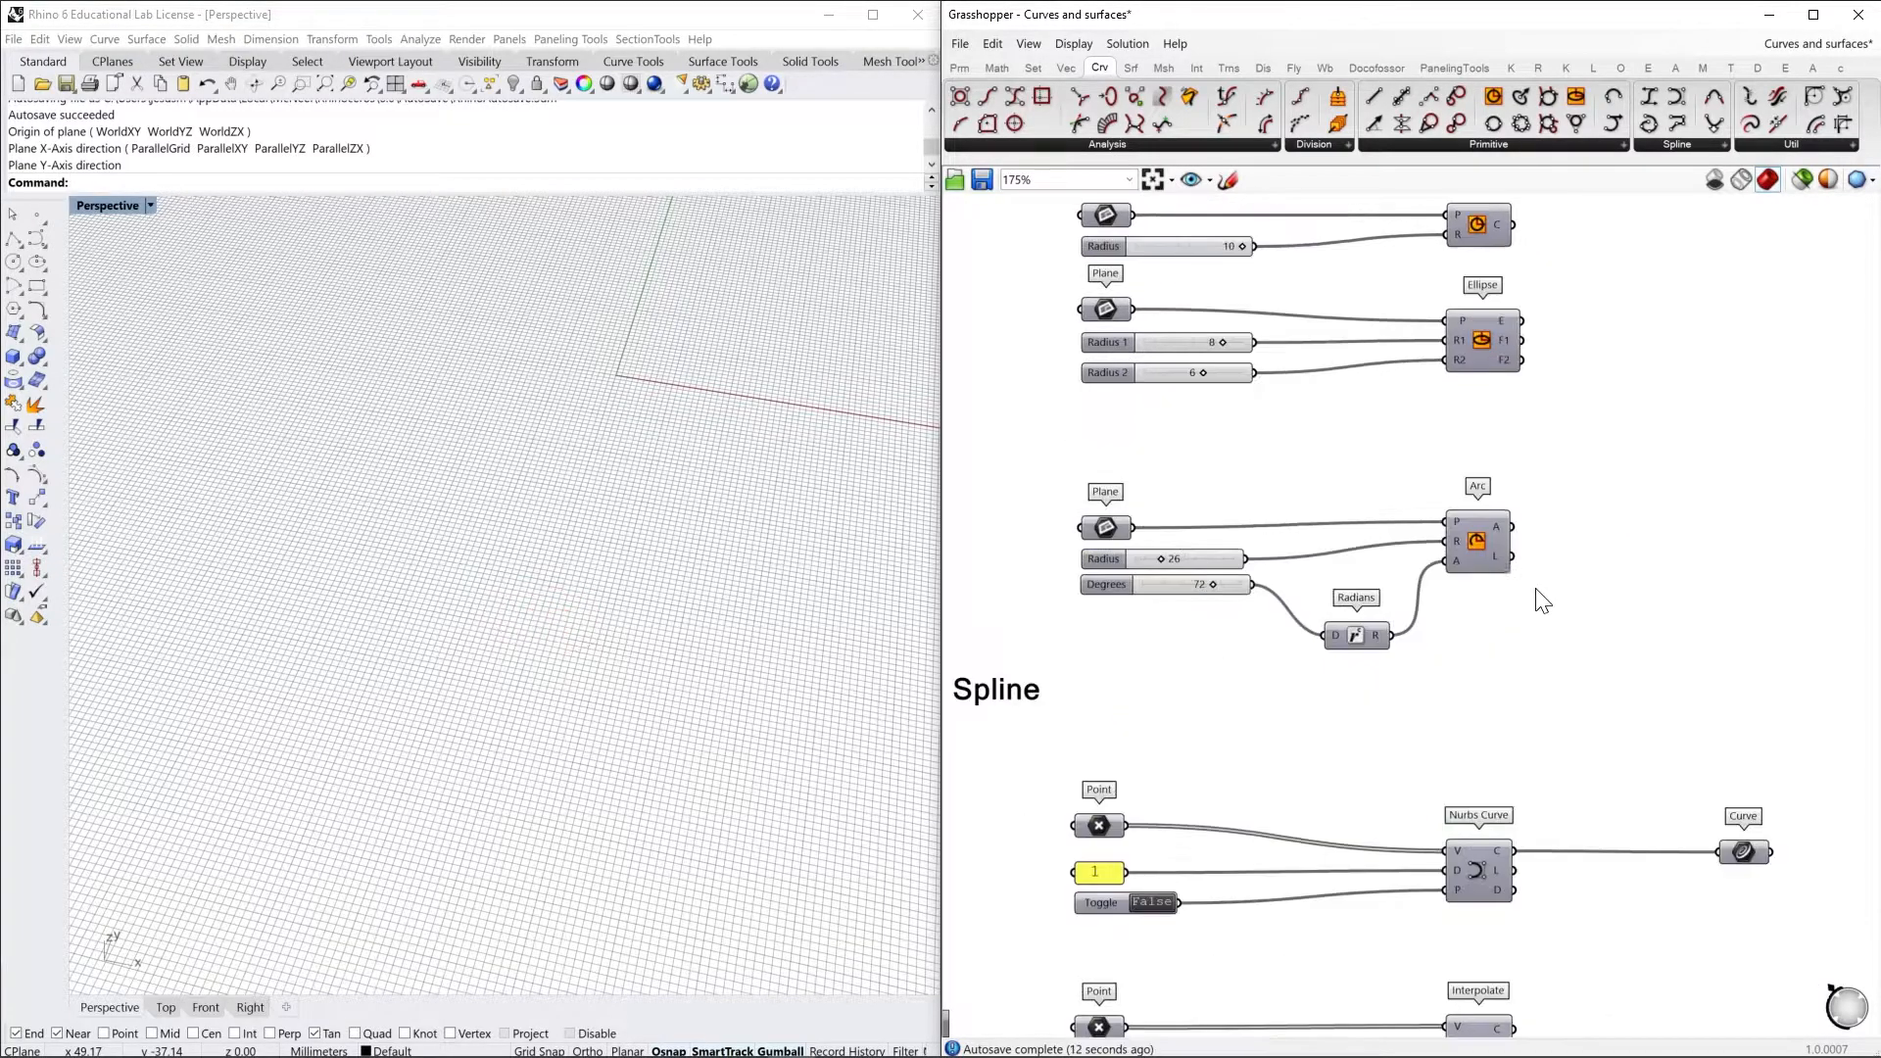
# Turn on the preview of the Arc component together with its Plane, slider and Radians inputs
pyautogui.click(1484, 547)
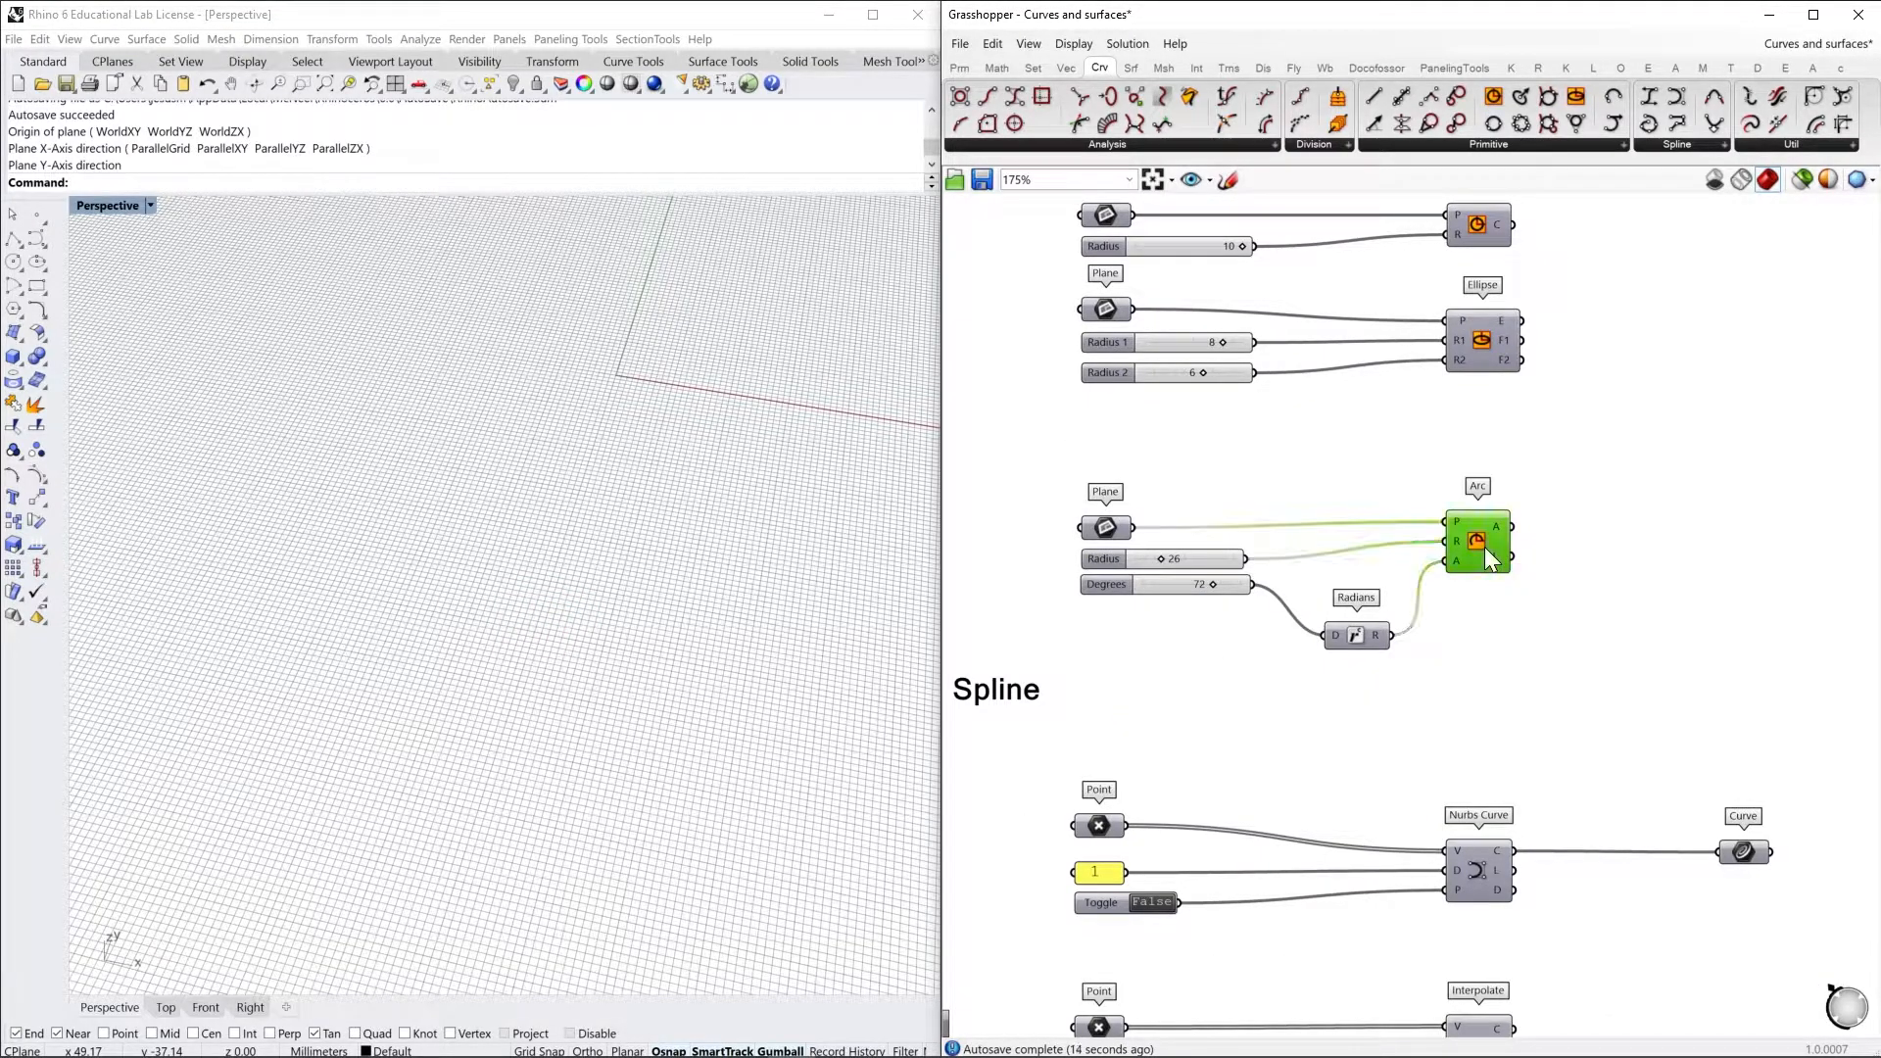
pyautogui.moveTo(1575, 643); pyautogui.dragTo(1053, 467)
pyautogui.rightClick(1053, 467)
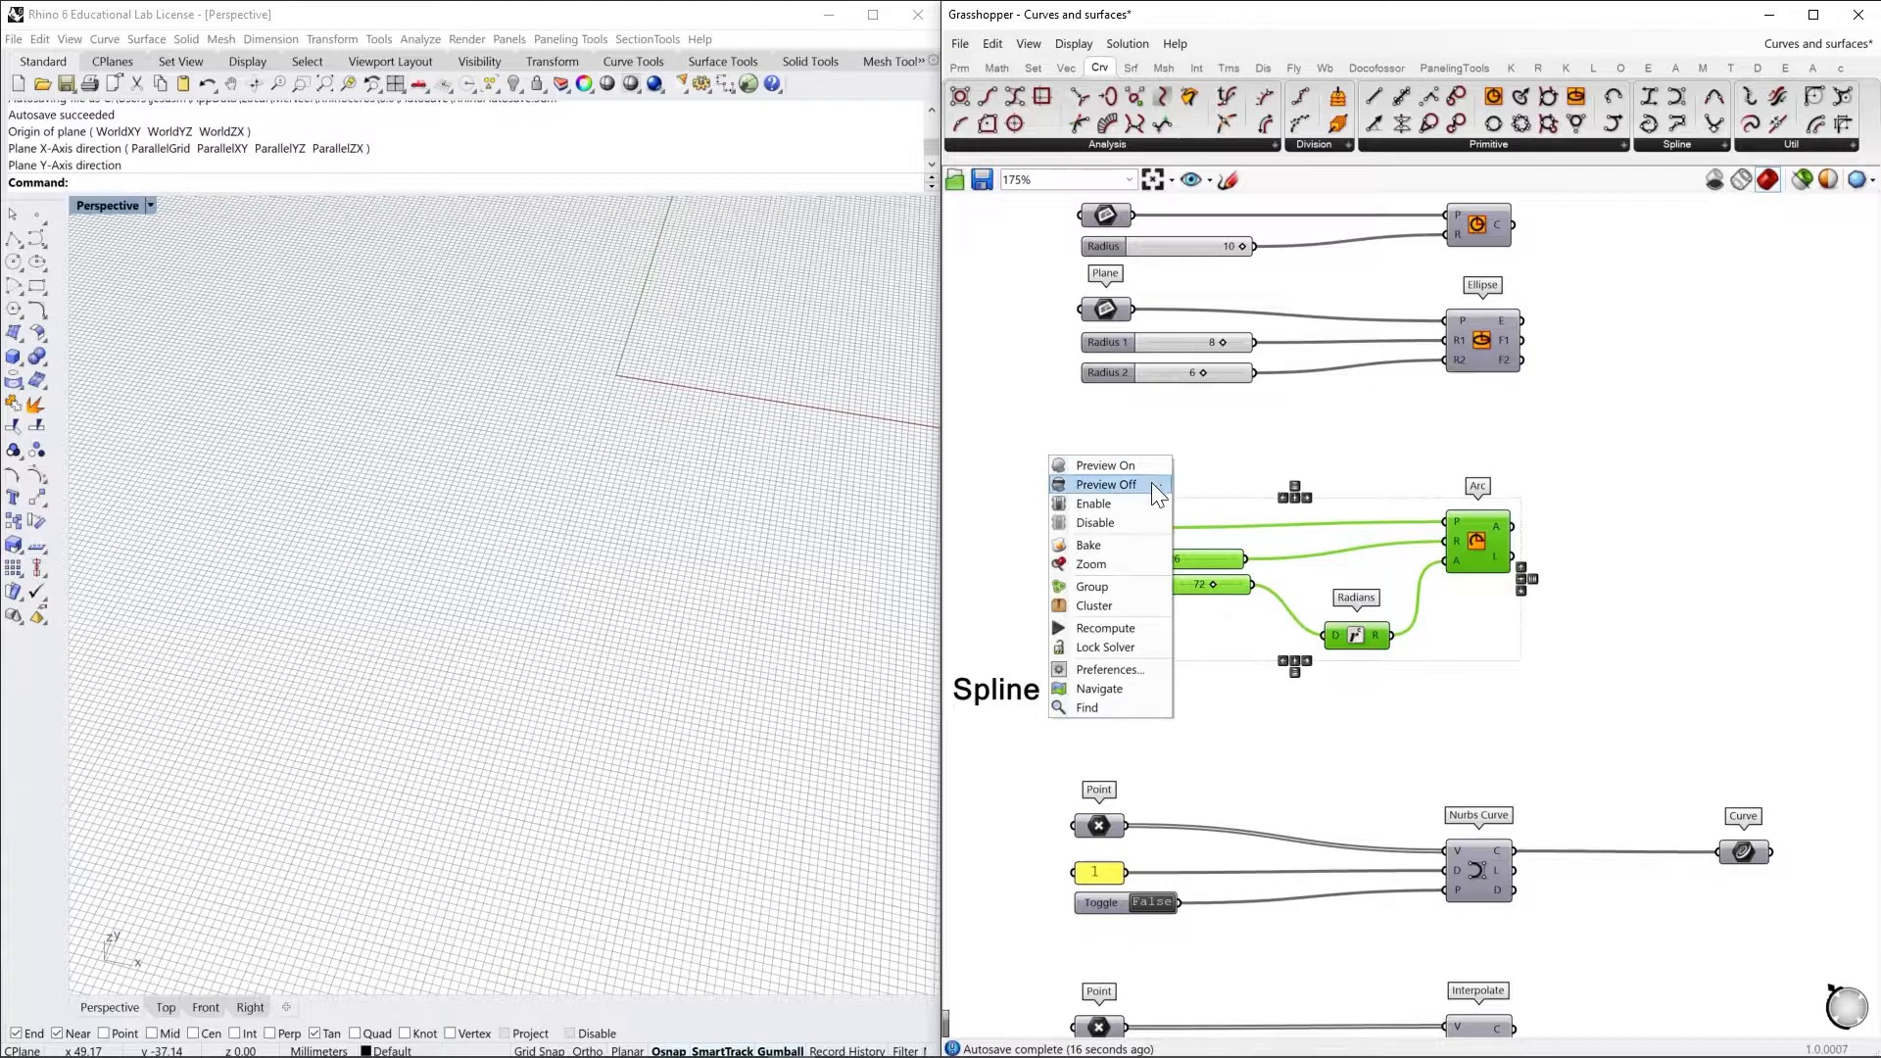
pyautogui.click(1131, 466)
pyautogui.moveTo(1213, 464); pyautogui.dragTo(1287, 486, button='right')
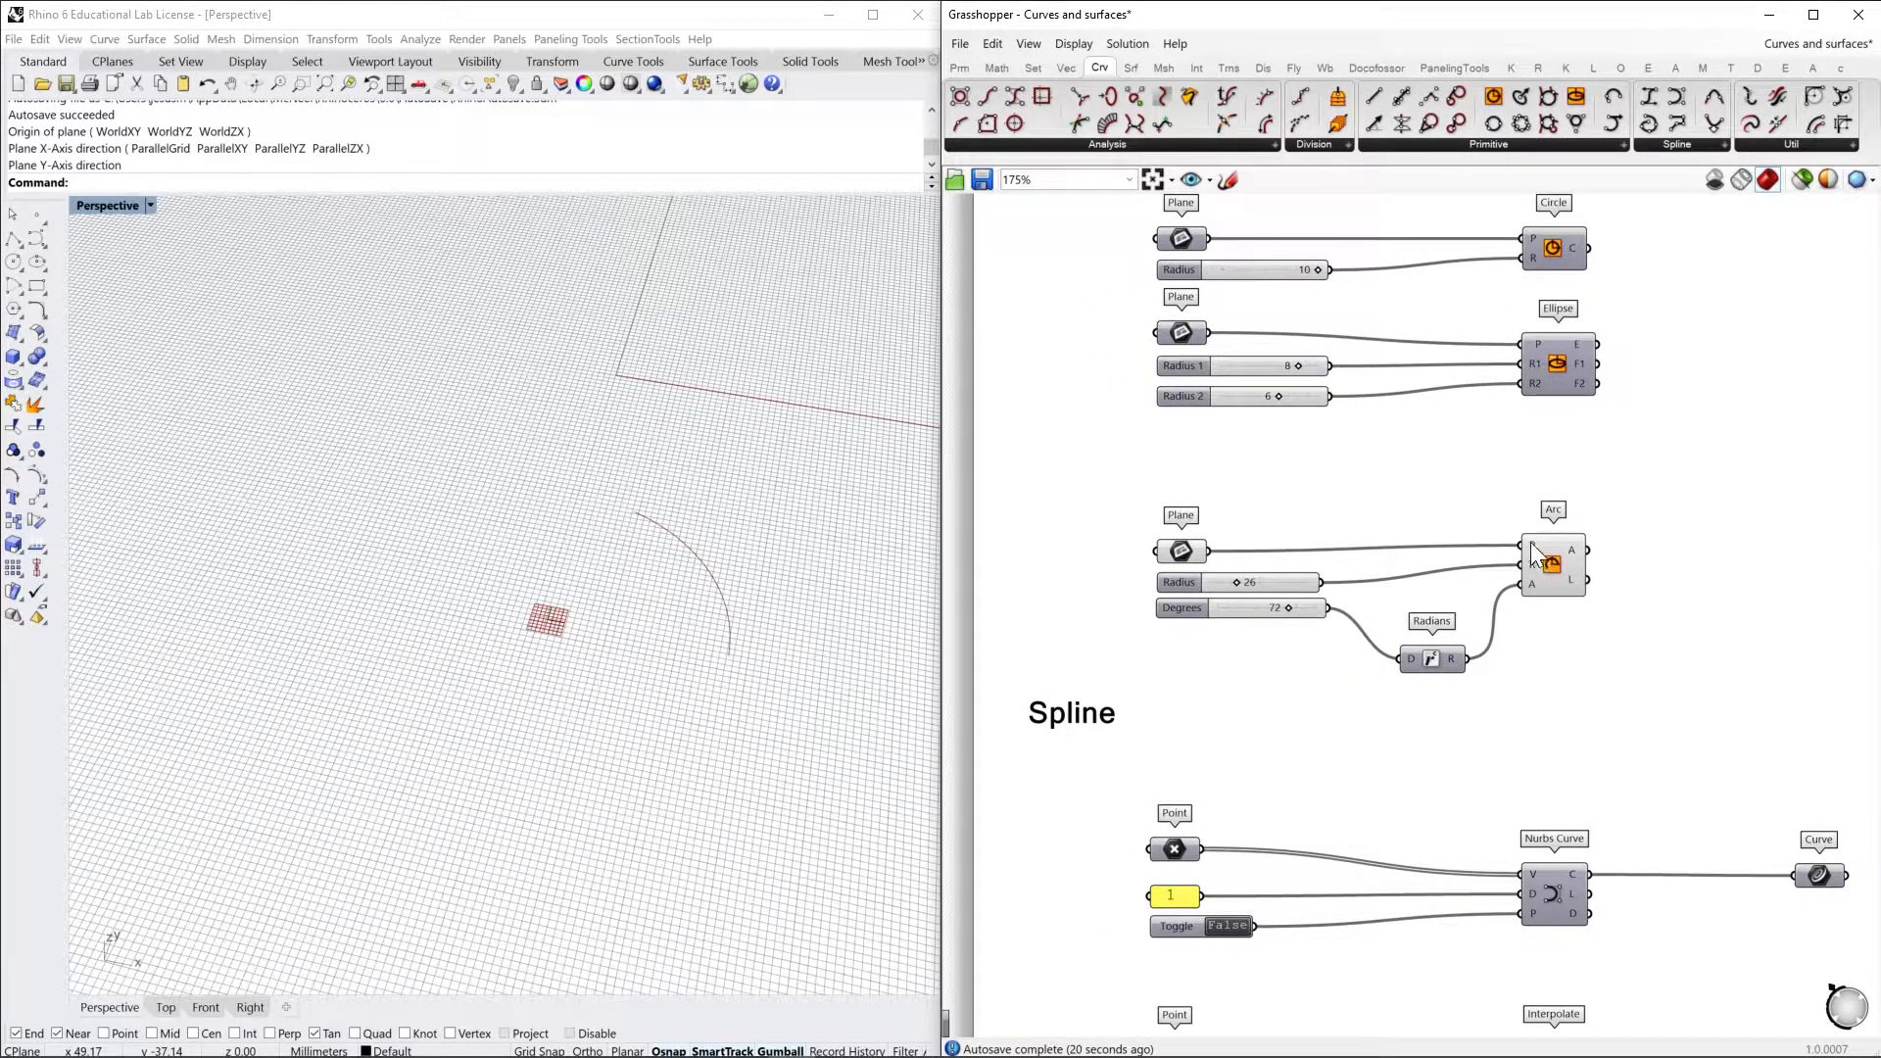
pyautogui.moveTo(1530, 543)
# Move the Radians component slightly up and search the component library for "radian" without placing another one
pyautogui.moveTo(1432, 655)
pyautogui.mouseDown()
pyautogui.moveTo(1428, 616)
pyautogui.moveTo(1434, 638)
pyautogui.mouseUp()
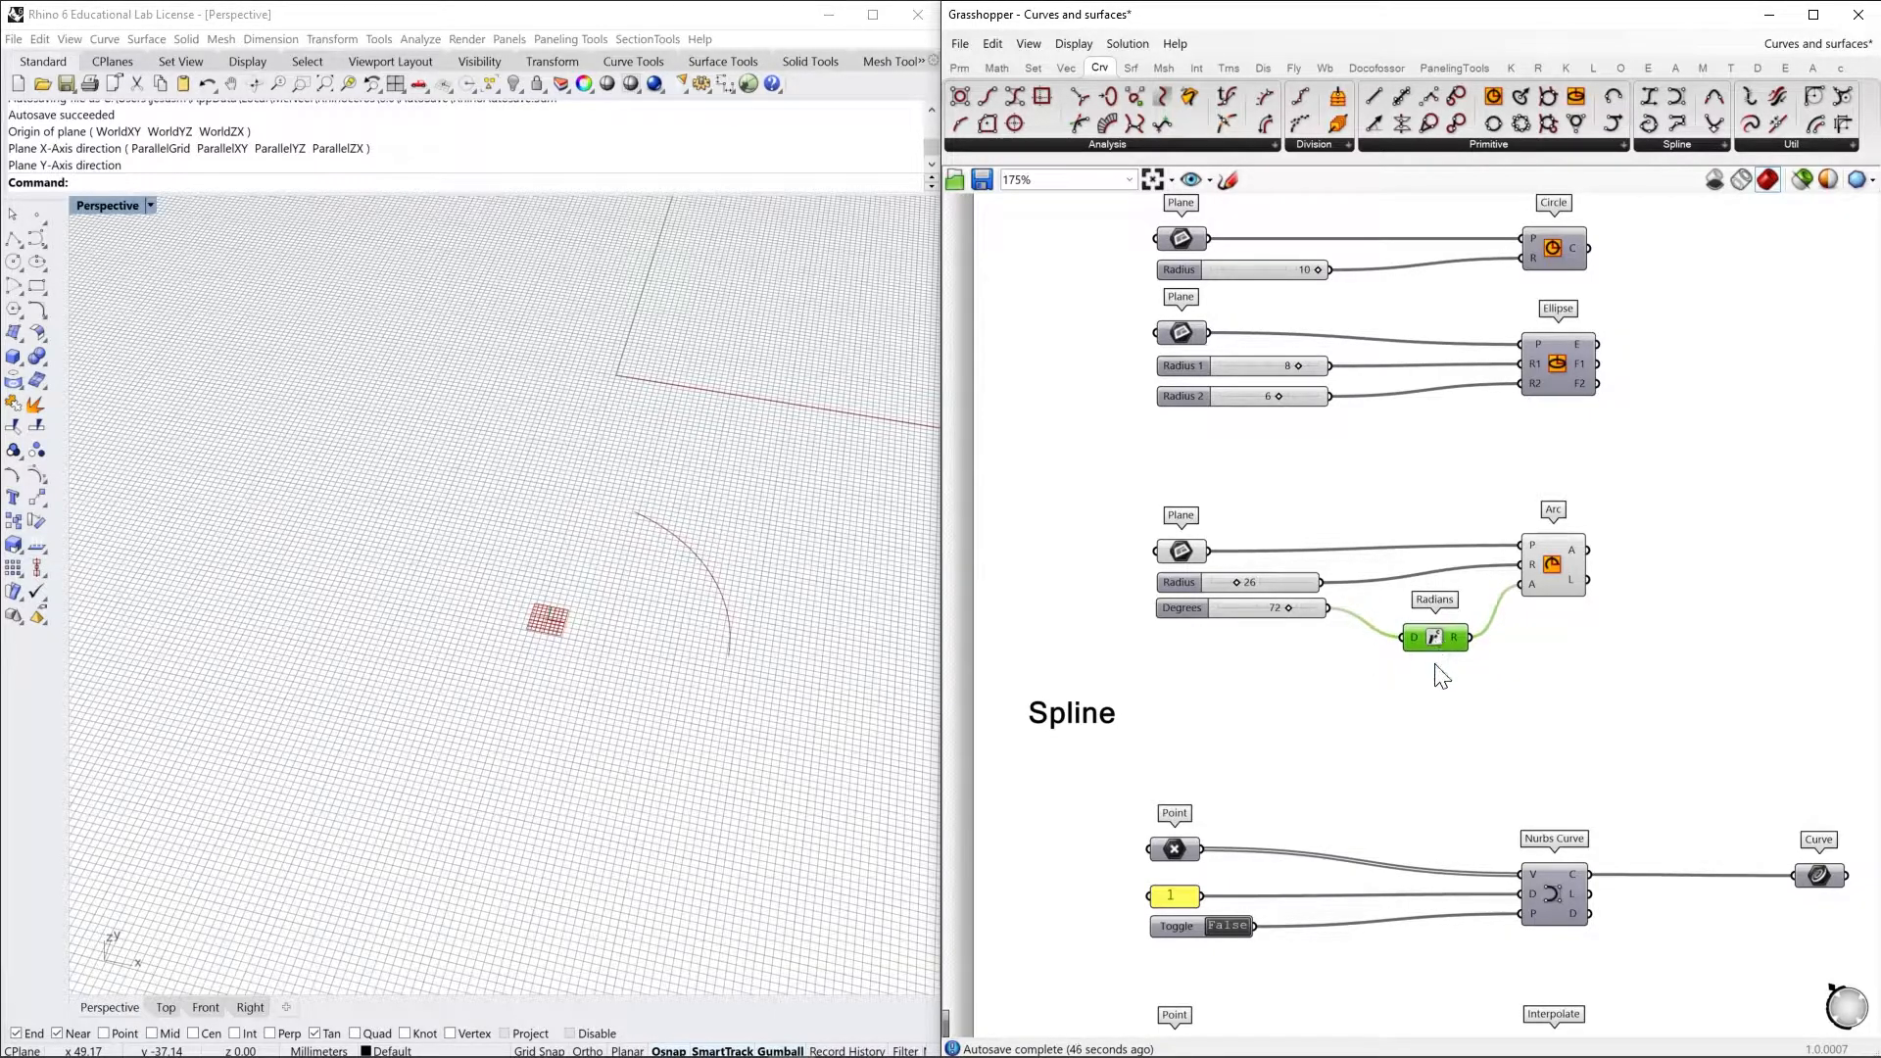
pyautogui.click(1440, 676)
pyautogui.doubleClick(1436, 677)
pyautogui.write('radian')
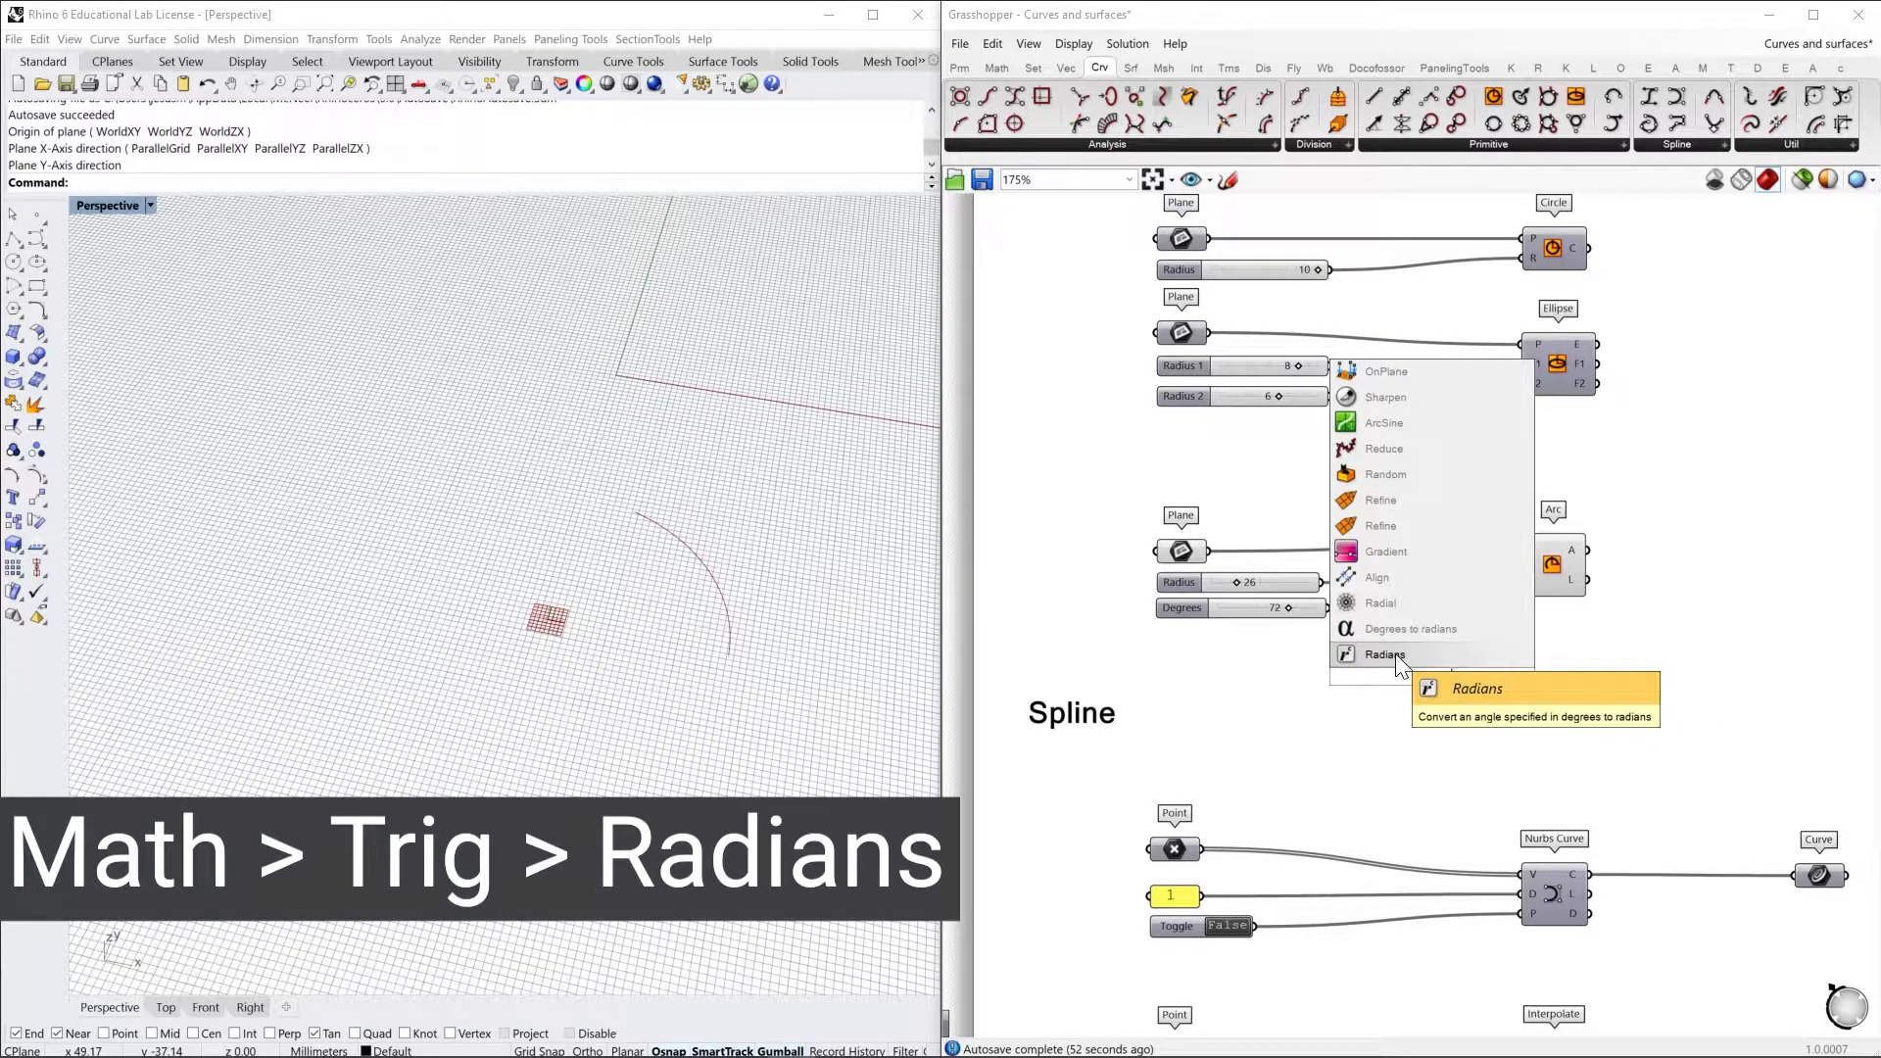
pyautogui.click(1392, 704)
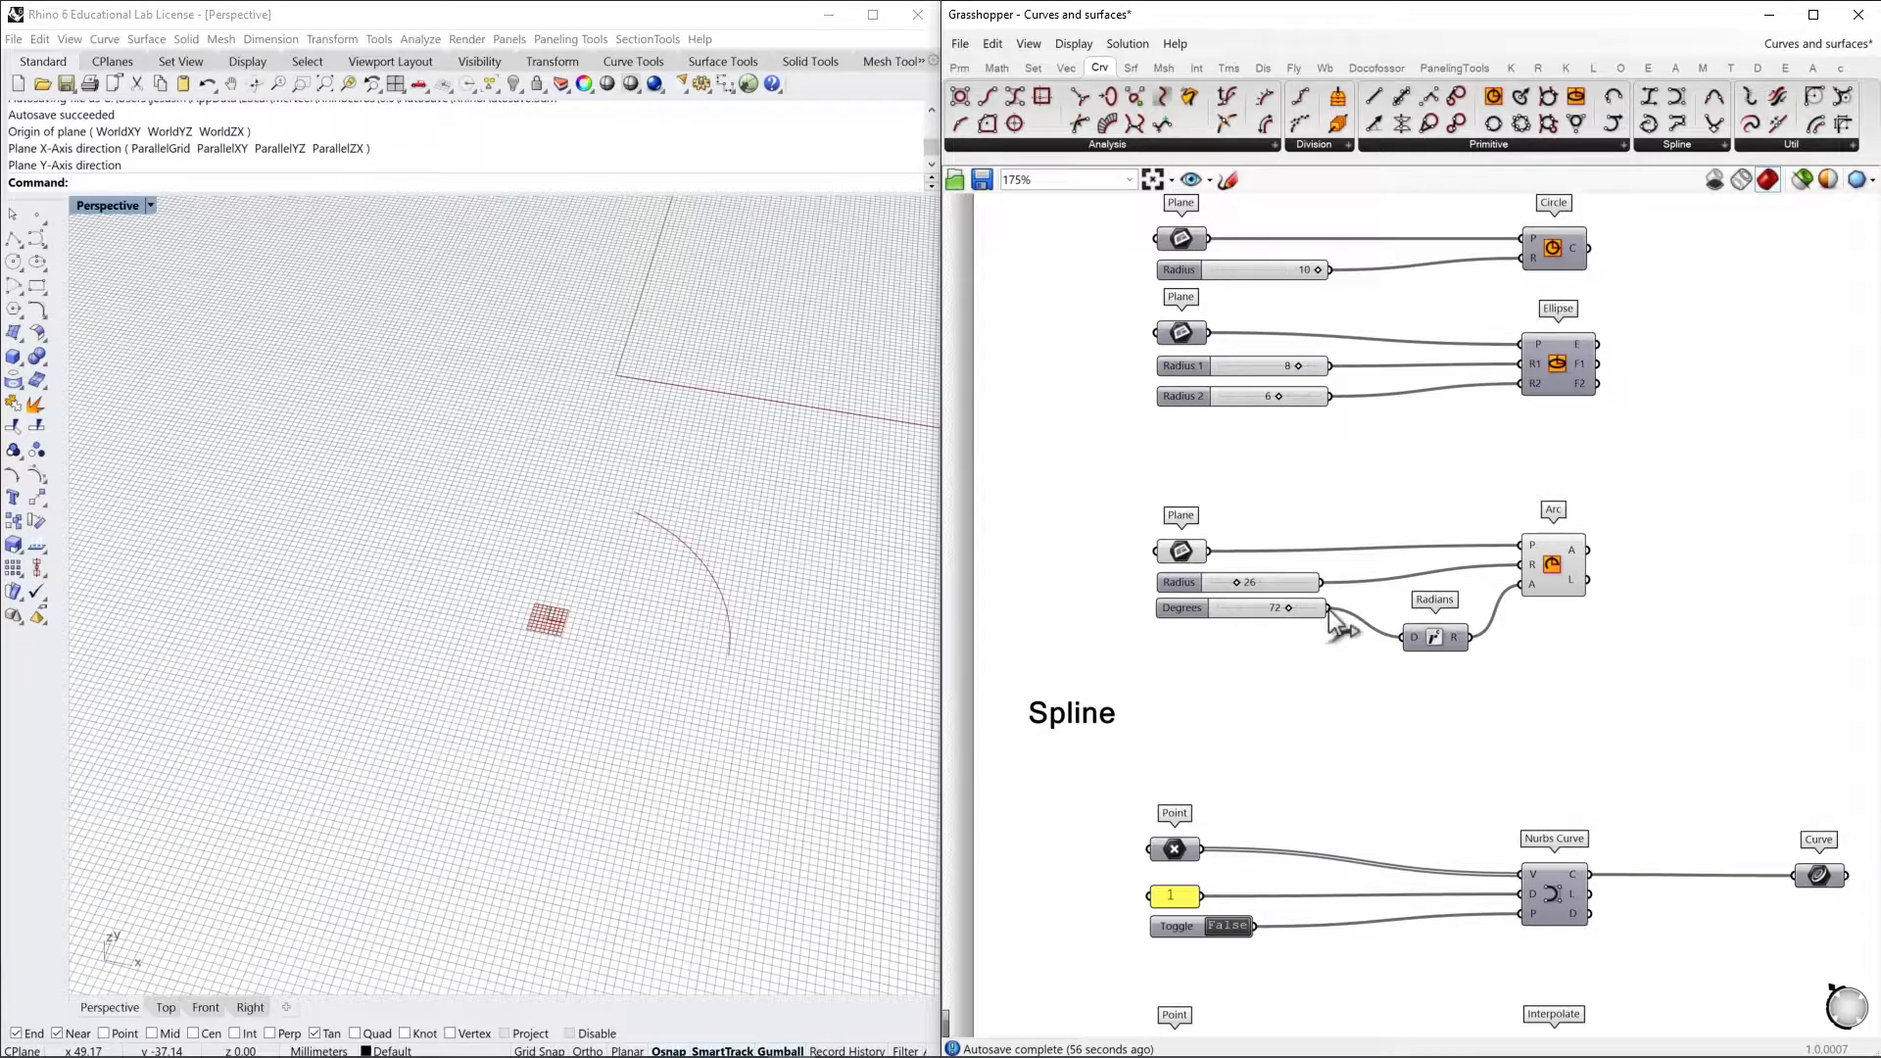
pyautogui.moveTo(1405, 632); pyautogui.dragTo(1469, 637)
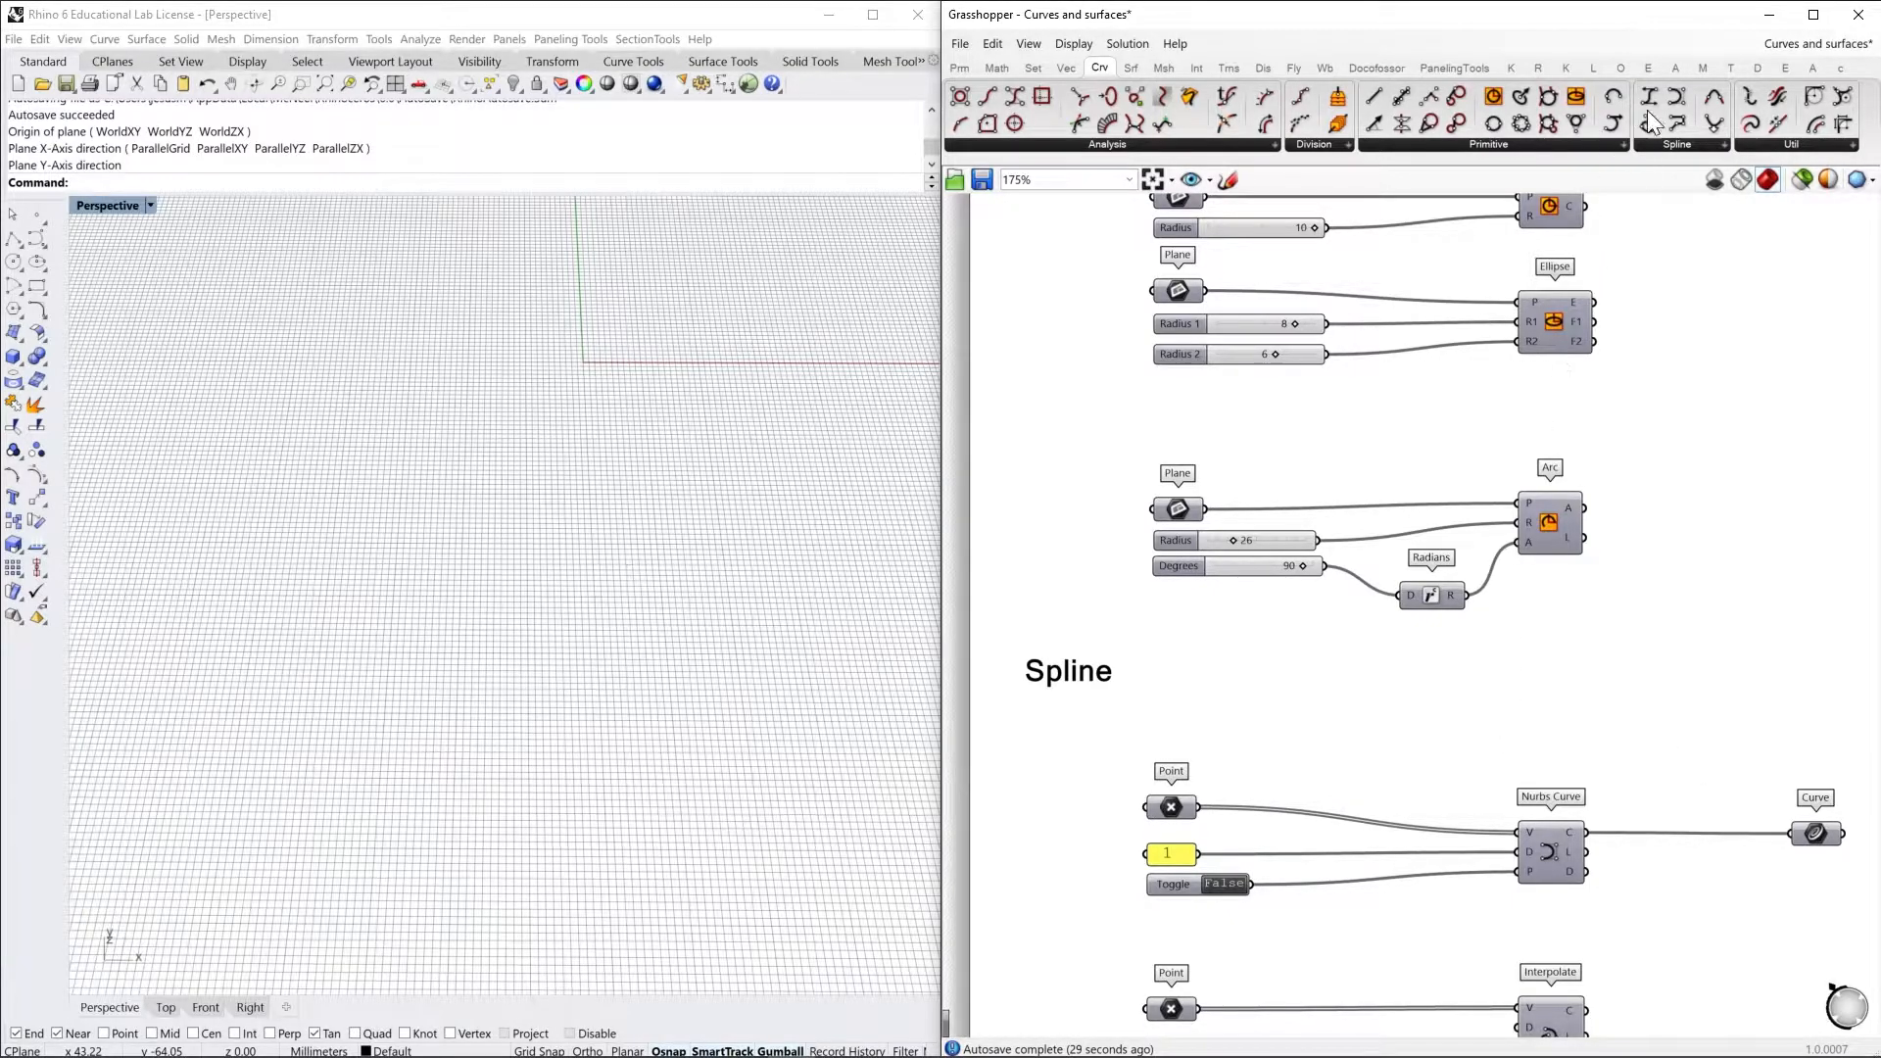
# Set five new points in a zigzag on the ground grid for the Point parameter feeding the Nurbs Curve
pyautogui.click(1685, 144)
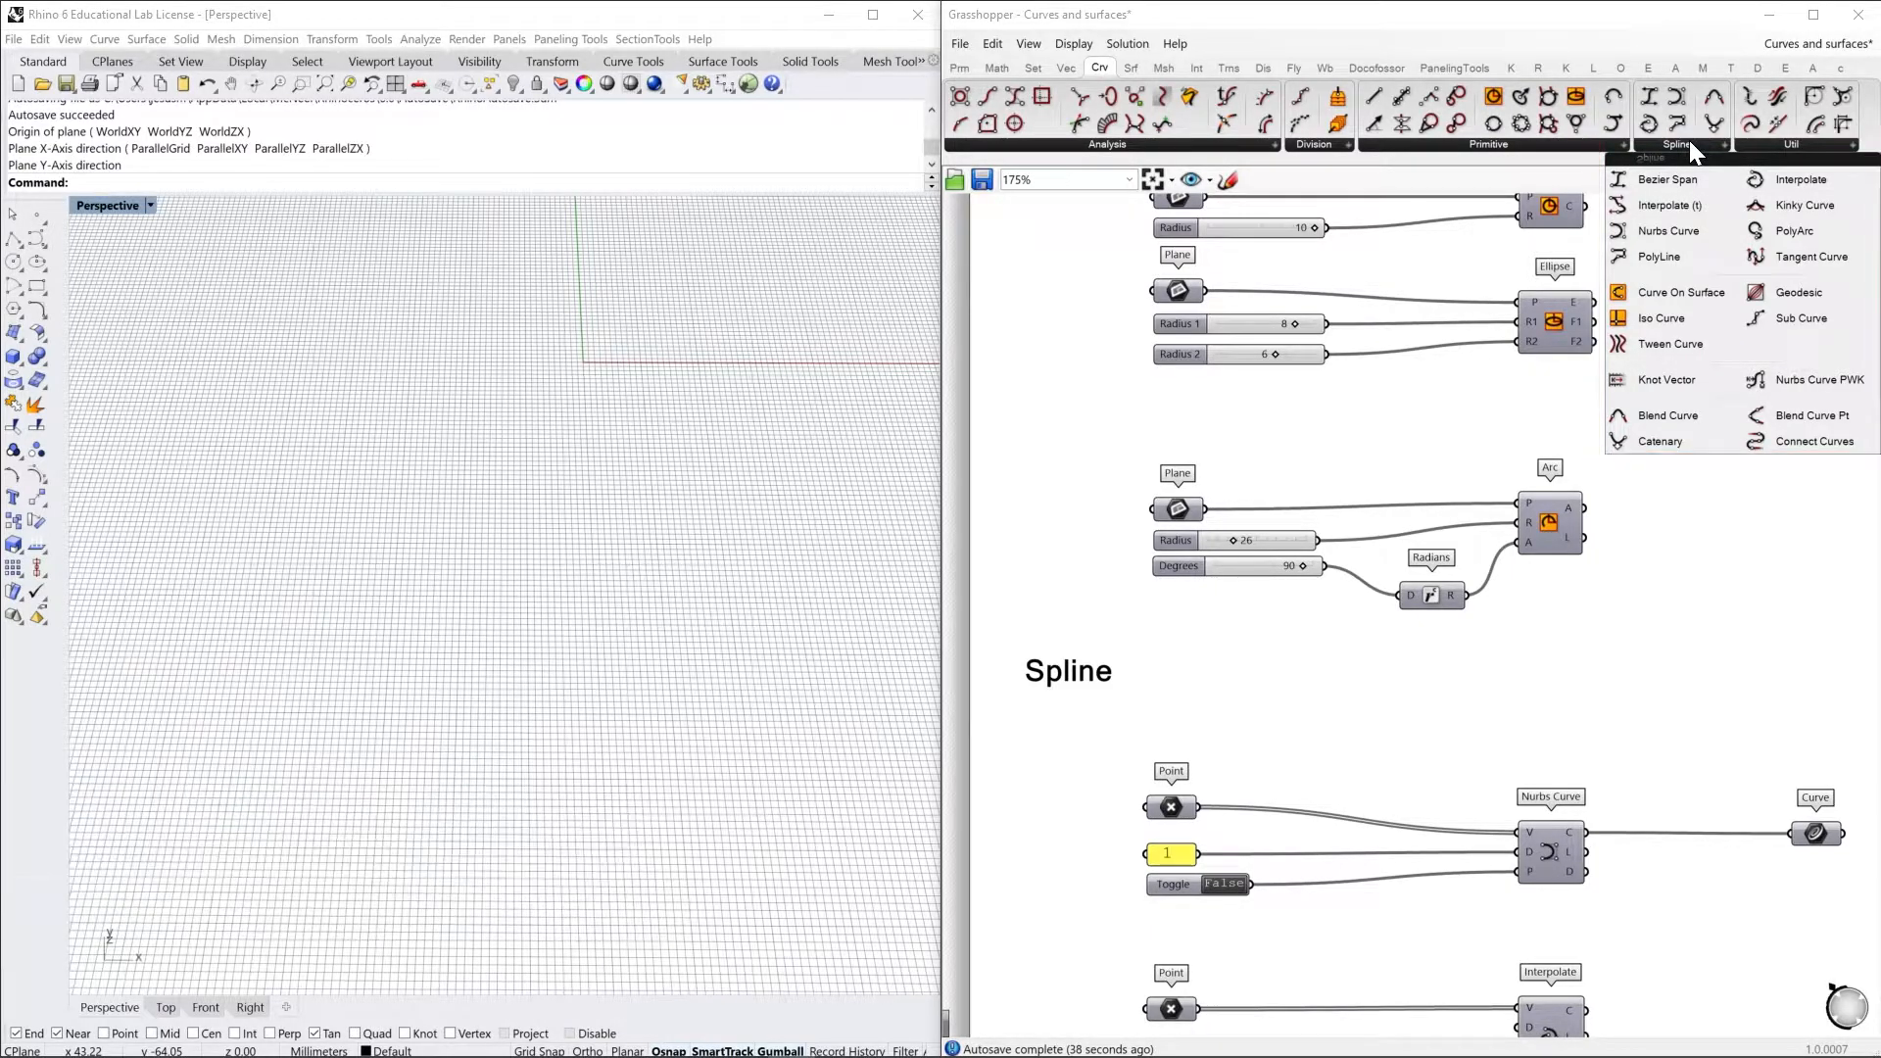
pyautogui.moveTo(1634, 761); pyautogui.dragTo(1555, 434, button='right')
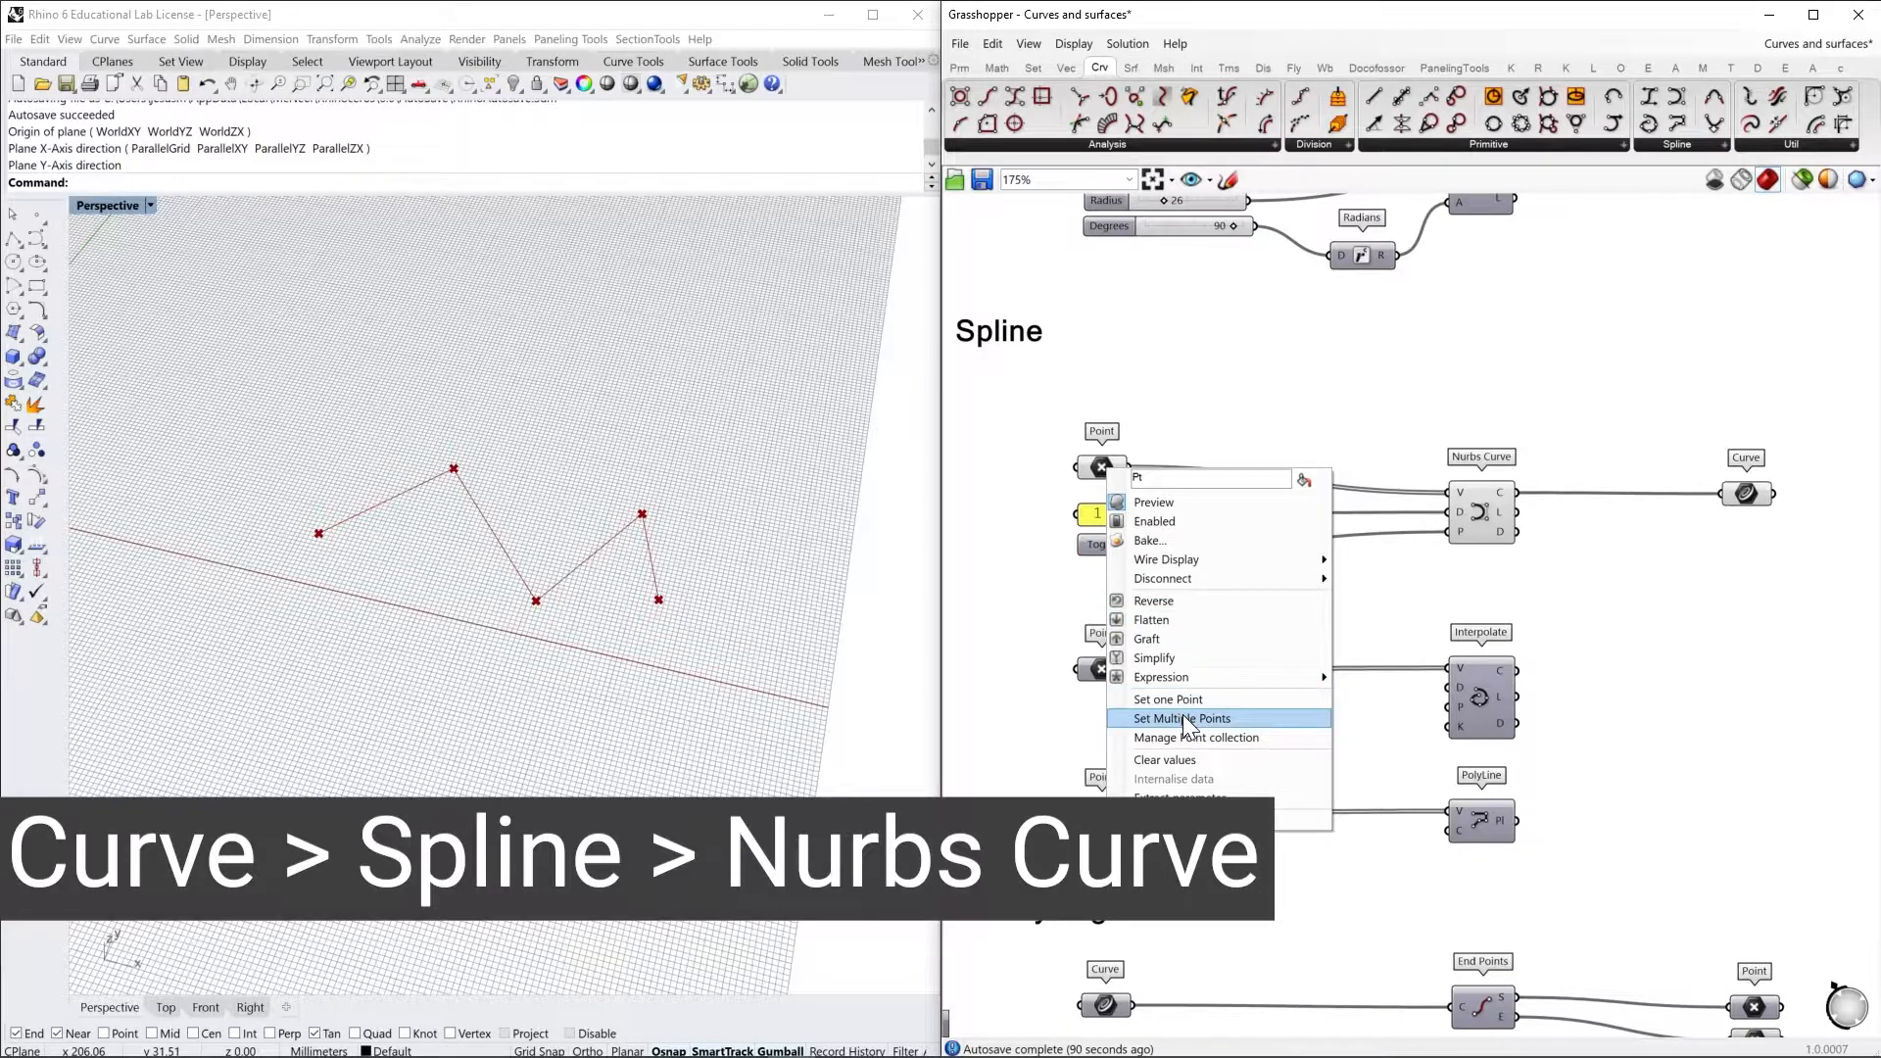
pyautogui.click(1185, 720)
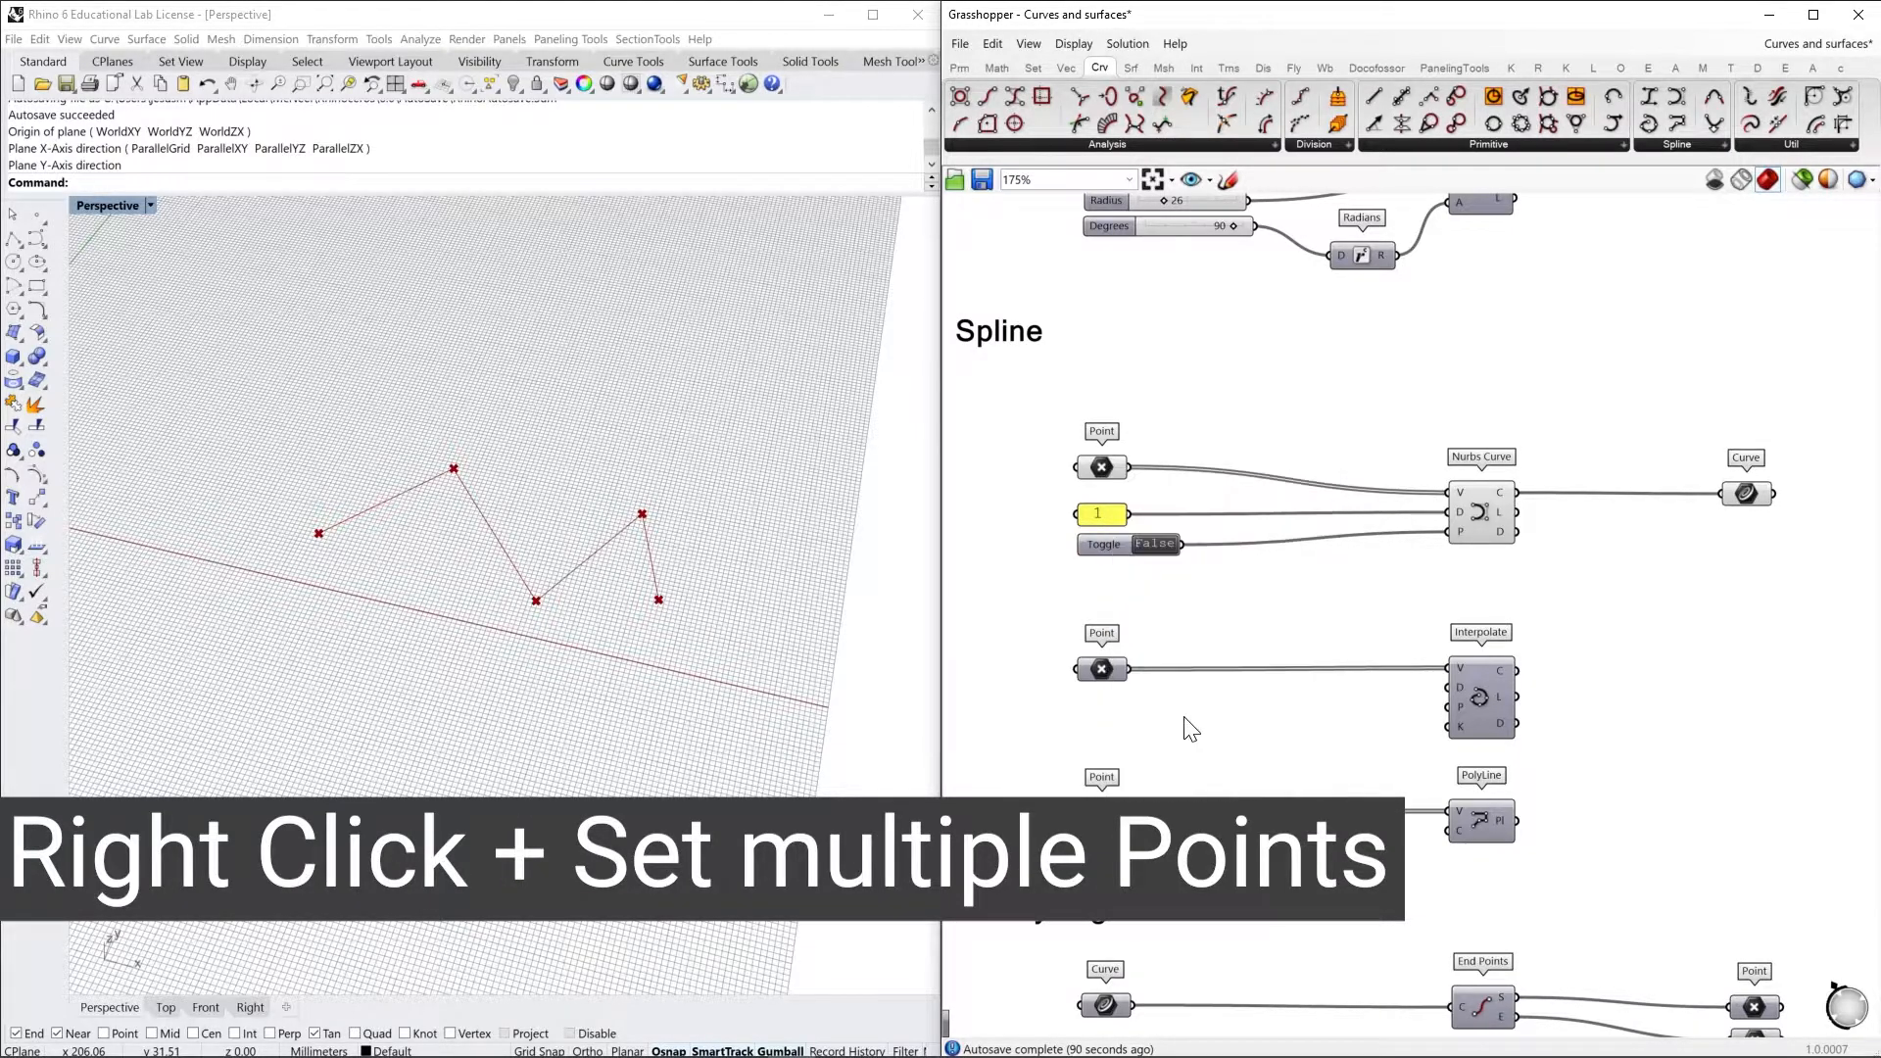
pyautogui.click(509, 356)
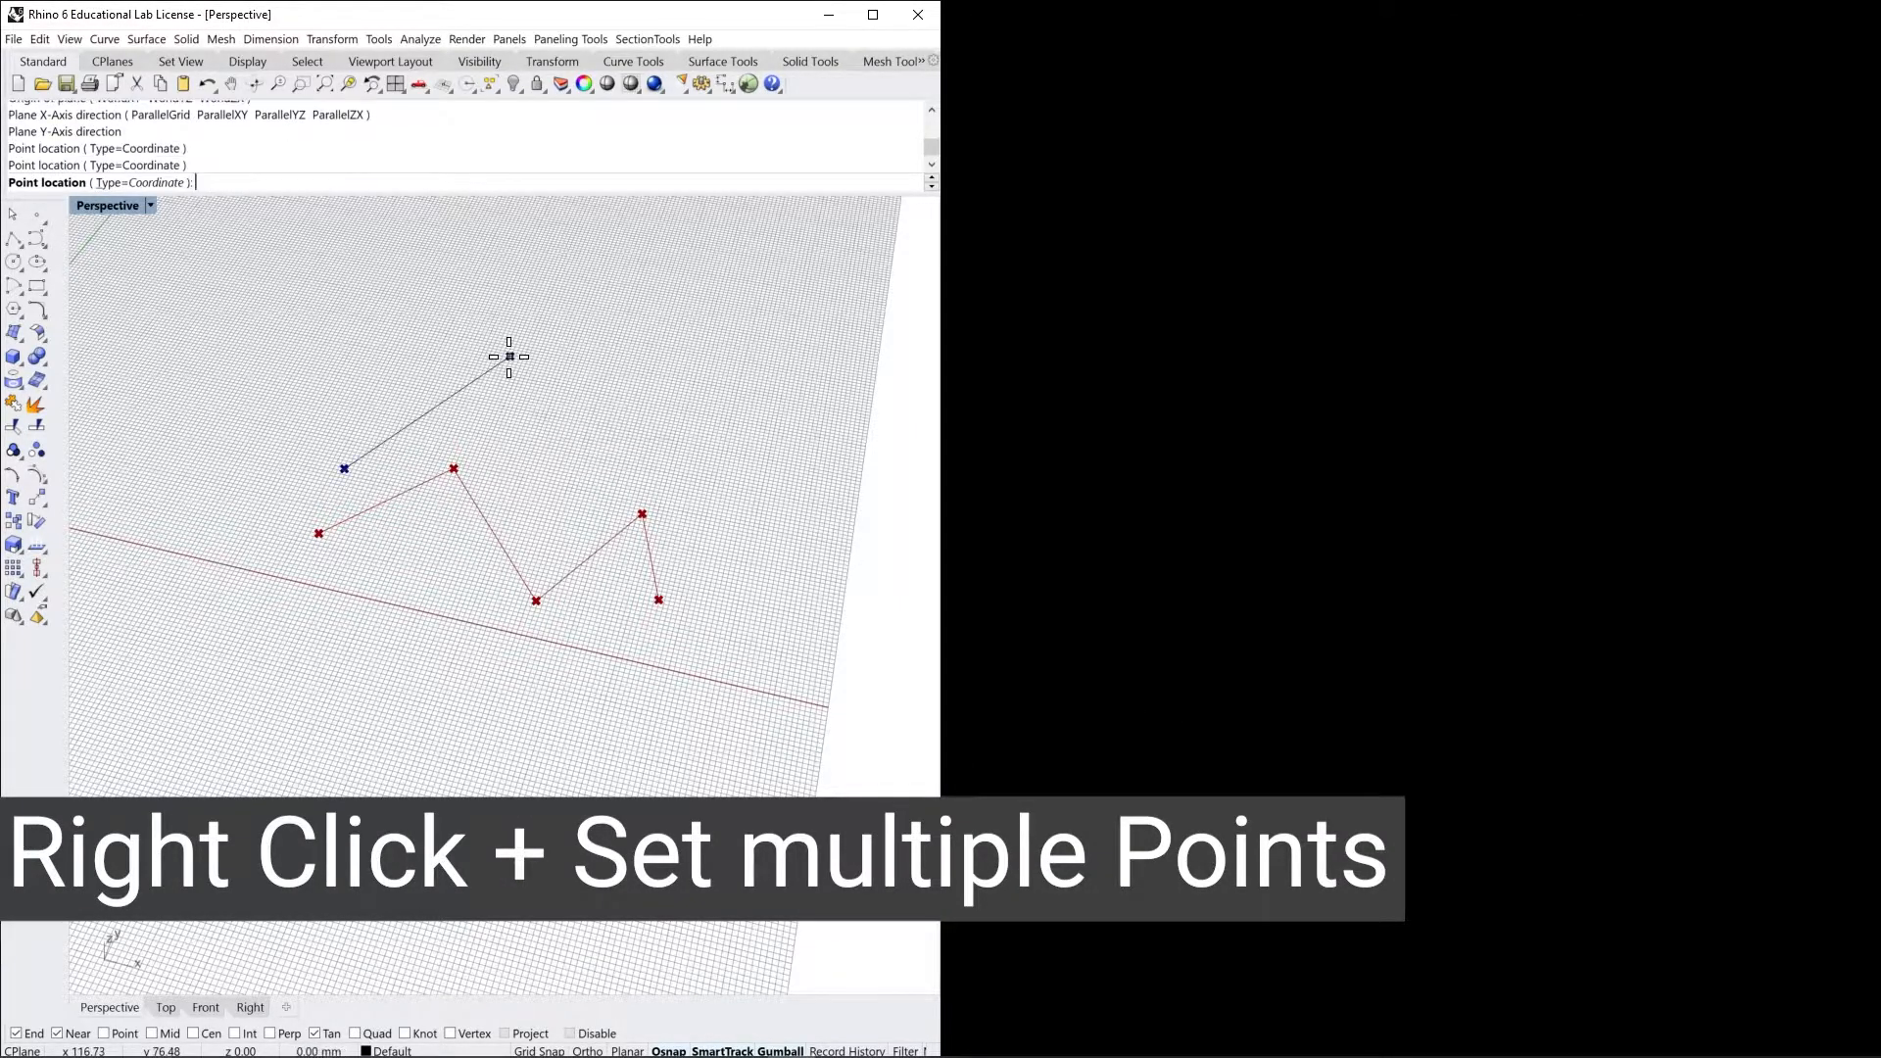
pyautogui.click(487, 597)
pyautogui.click(683, 436)
pyautogui.click(718, 542)
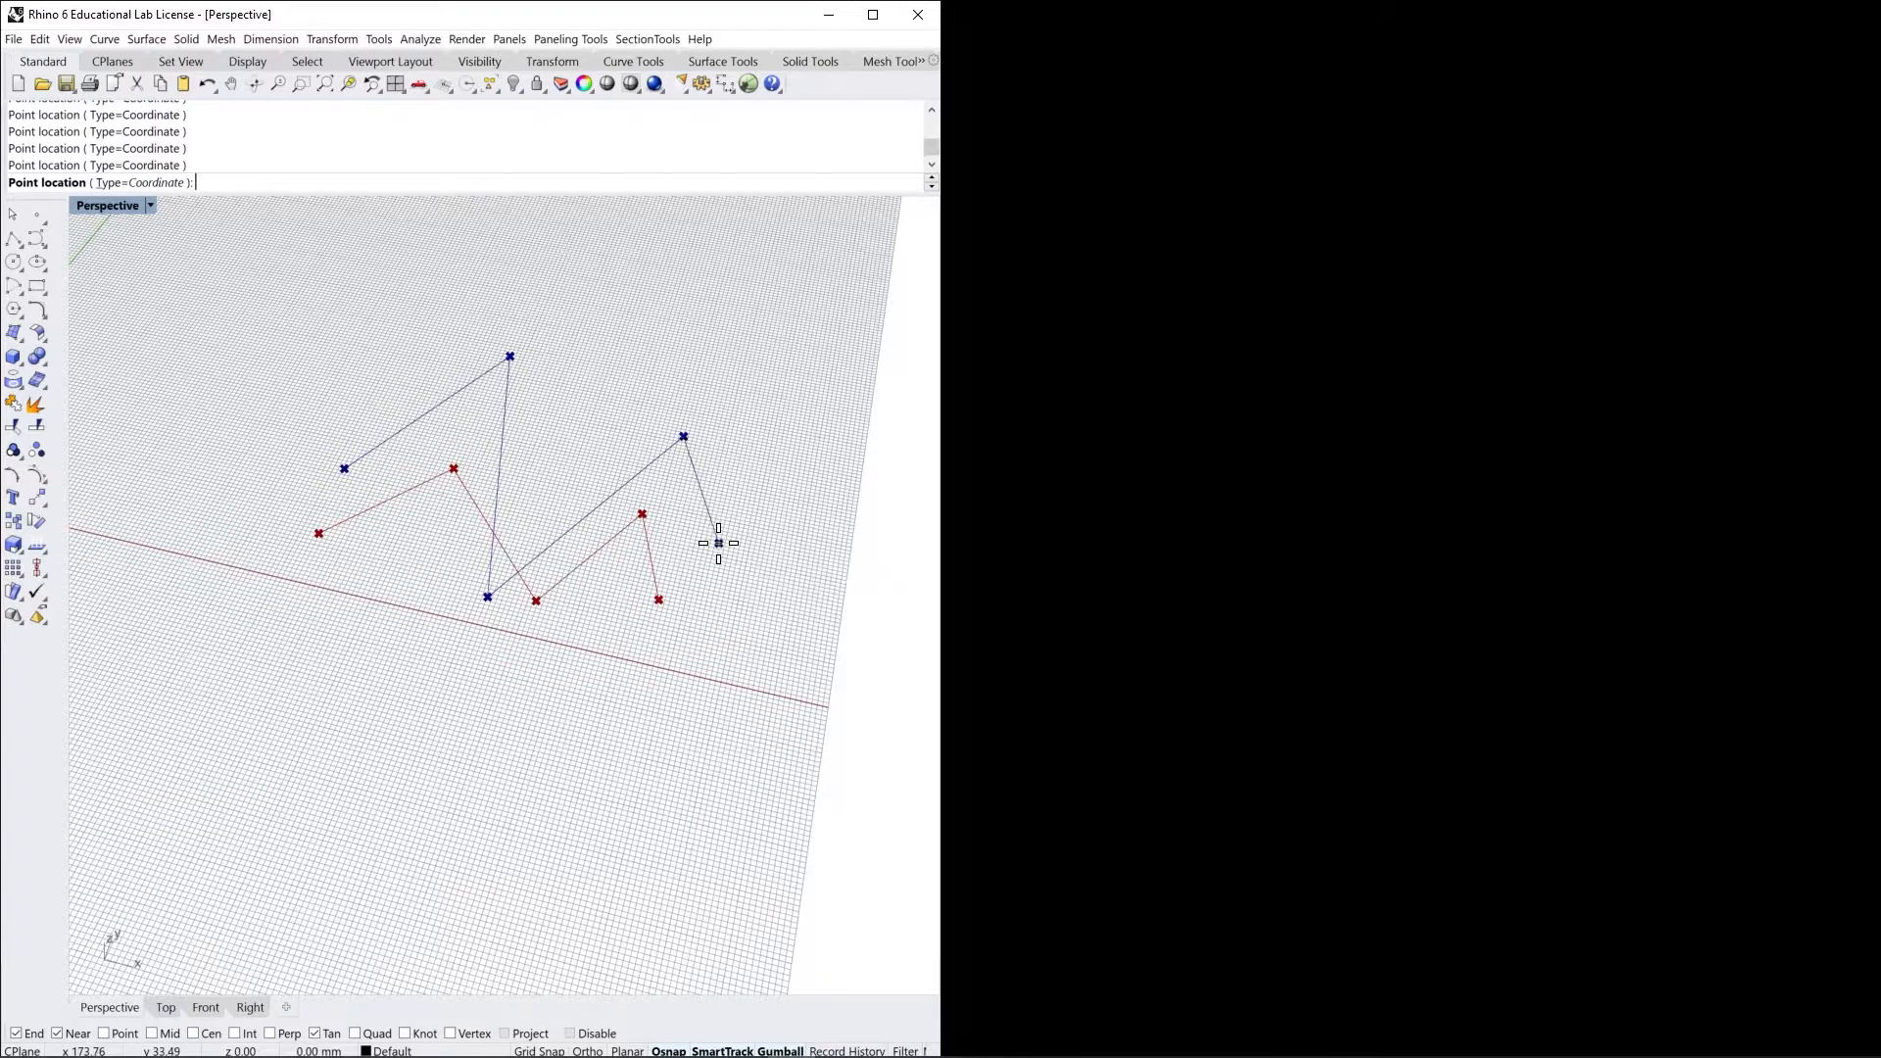
pyautogui.rightClick(744, 544)
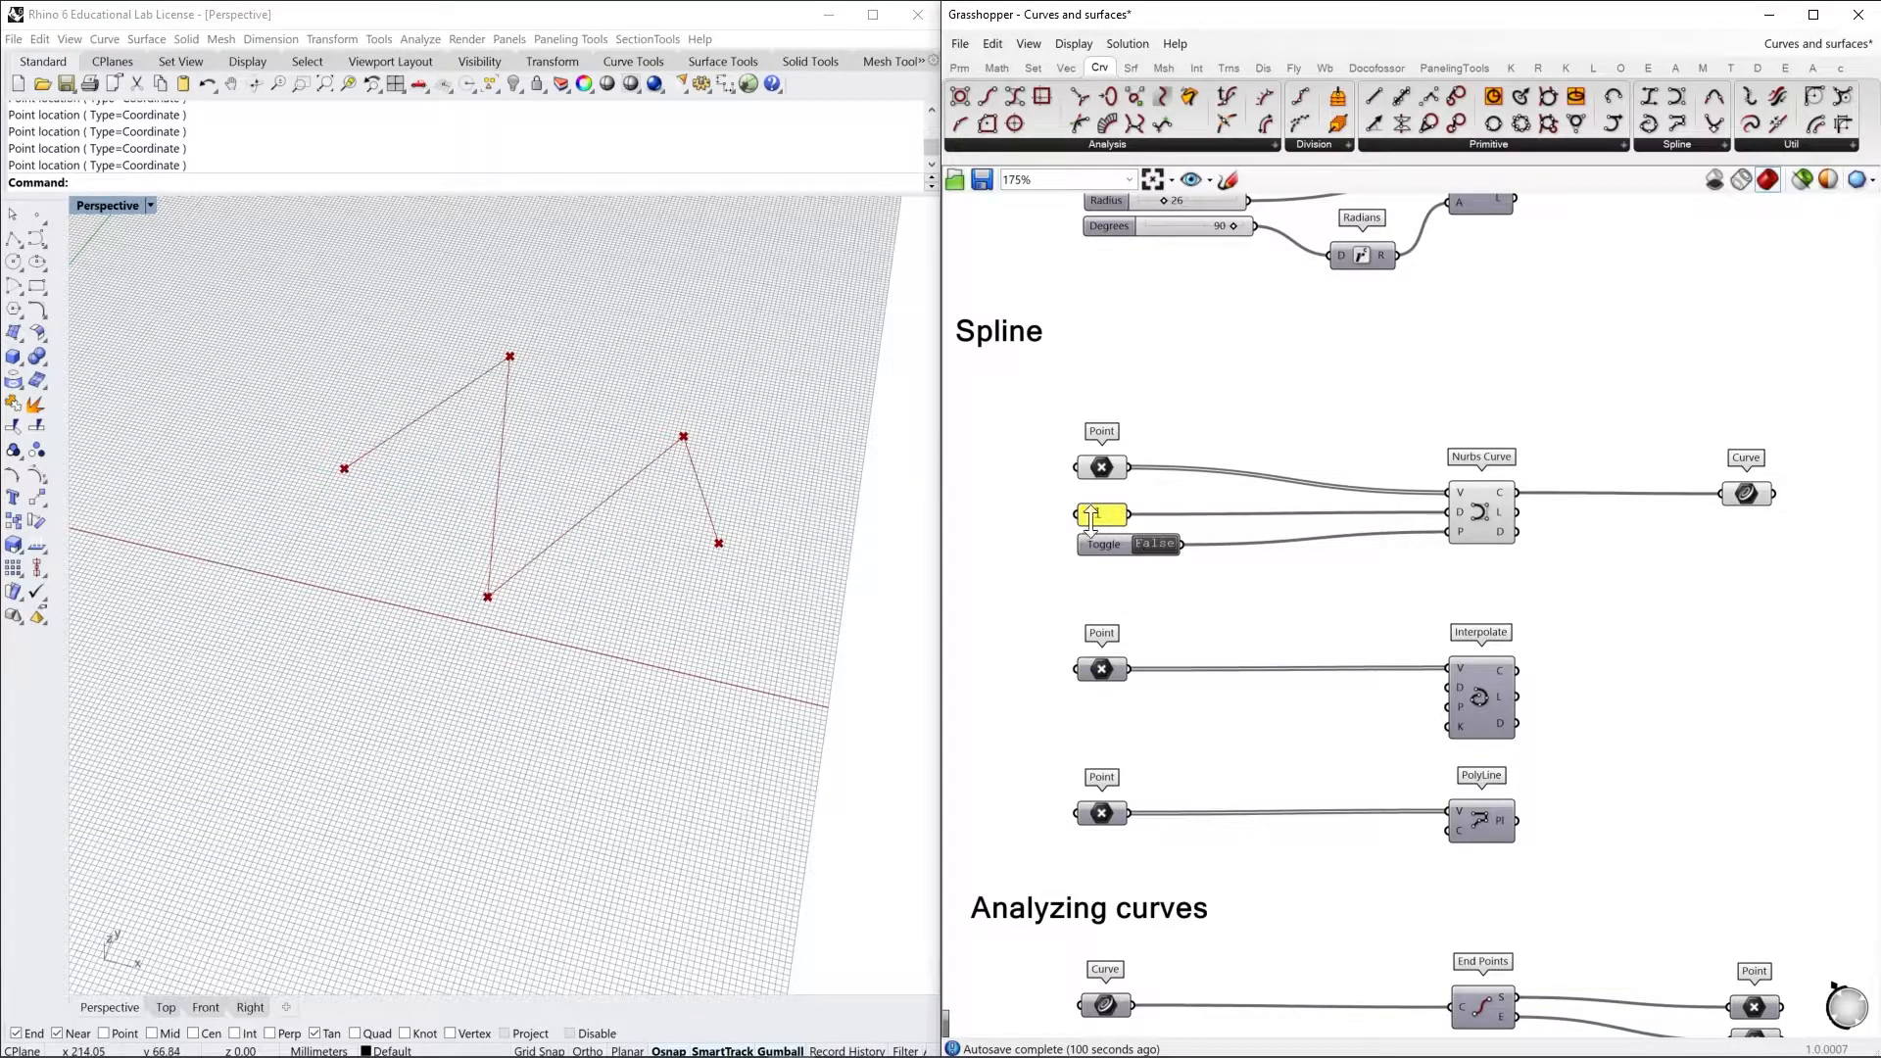
pyautogui.keyDown('shift'); pyautogui.moveTo(659, 511); pyautogui.dragTo(658, 578, button='right'); pyautogui.keyUp('shift')
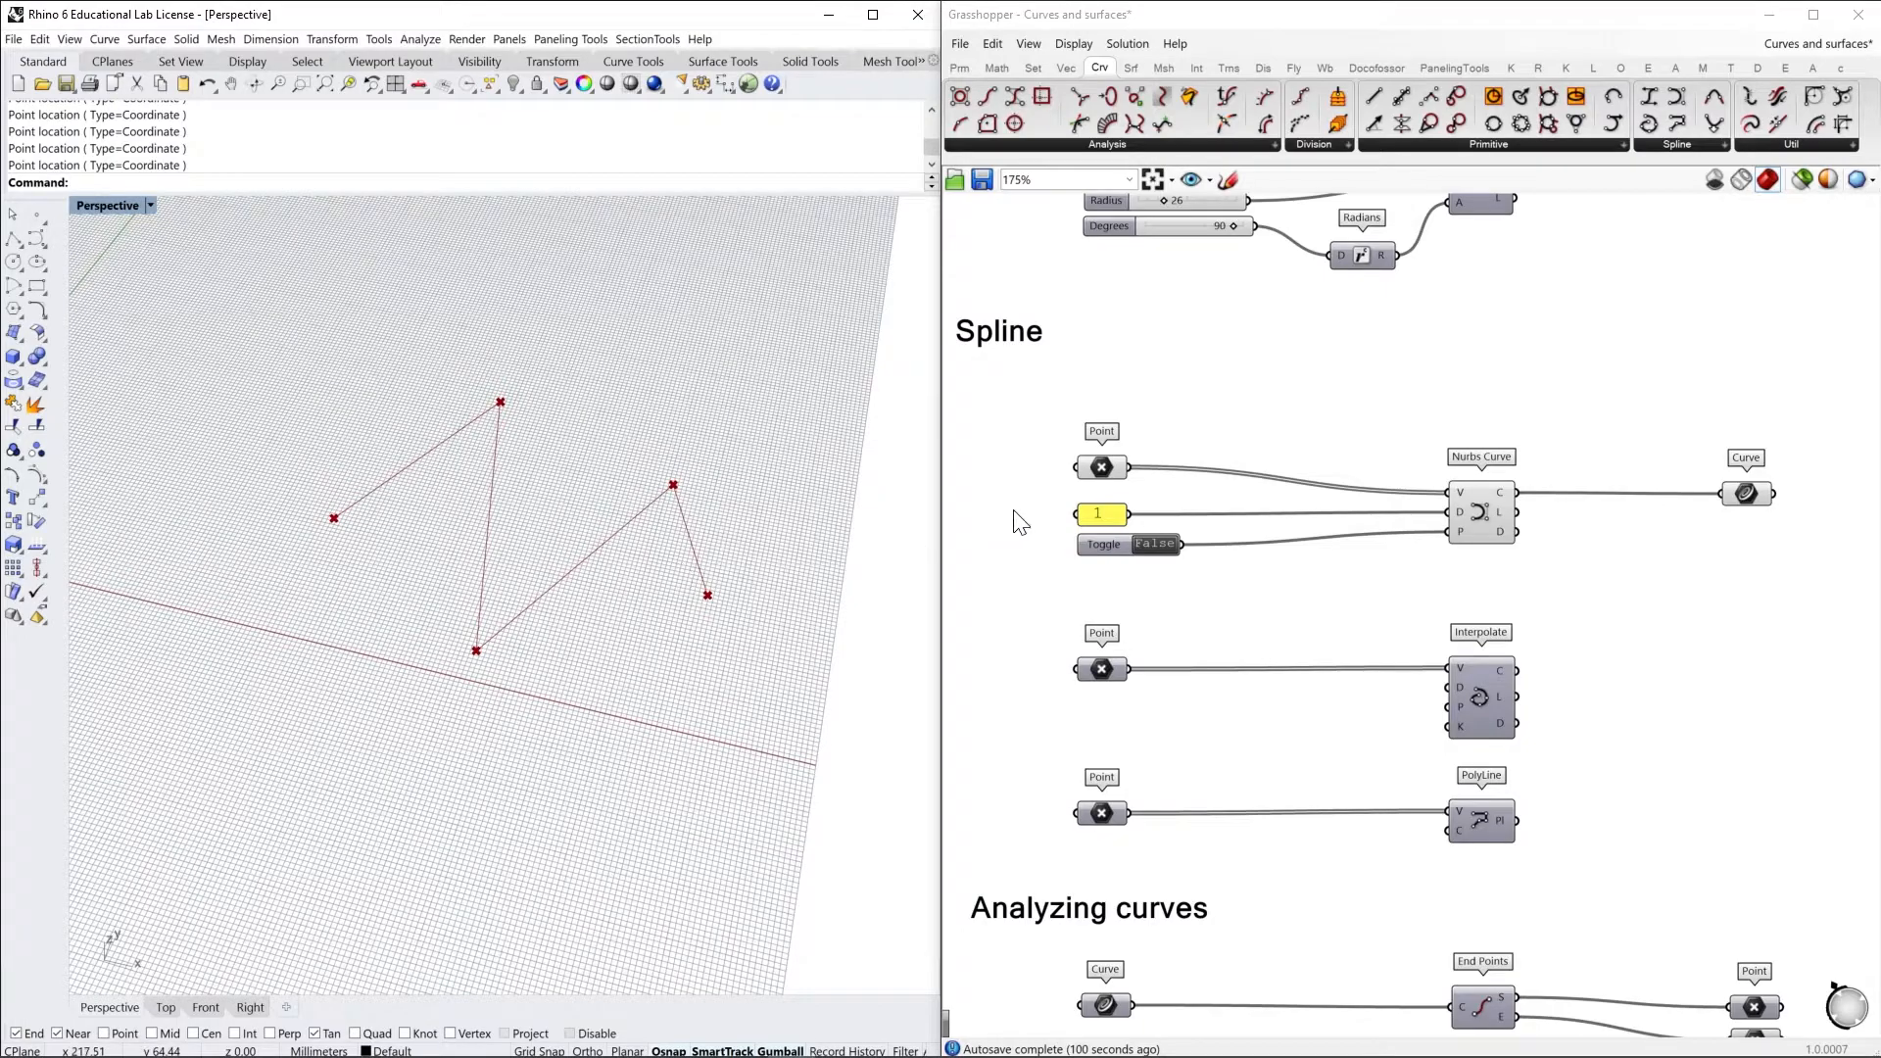
# Set the degree panel feeding the Nurbs Curve to 2
pyautogui.moveTo(575, 638); pyautogui.dragTo(573, 591, button='right')
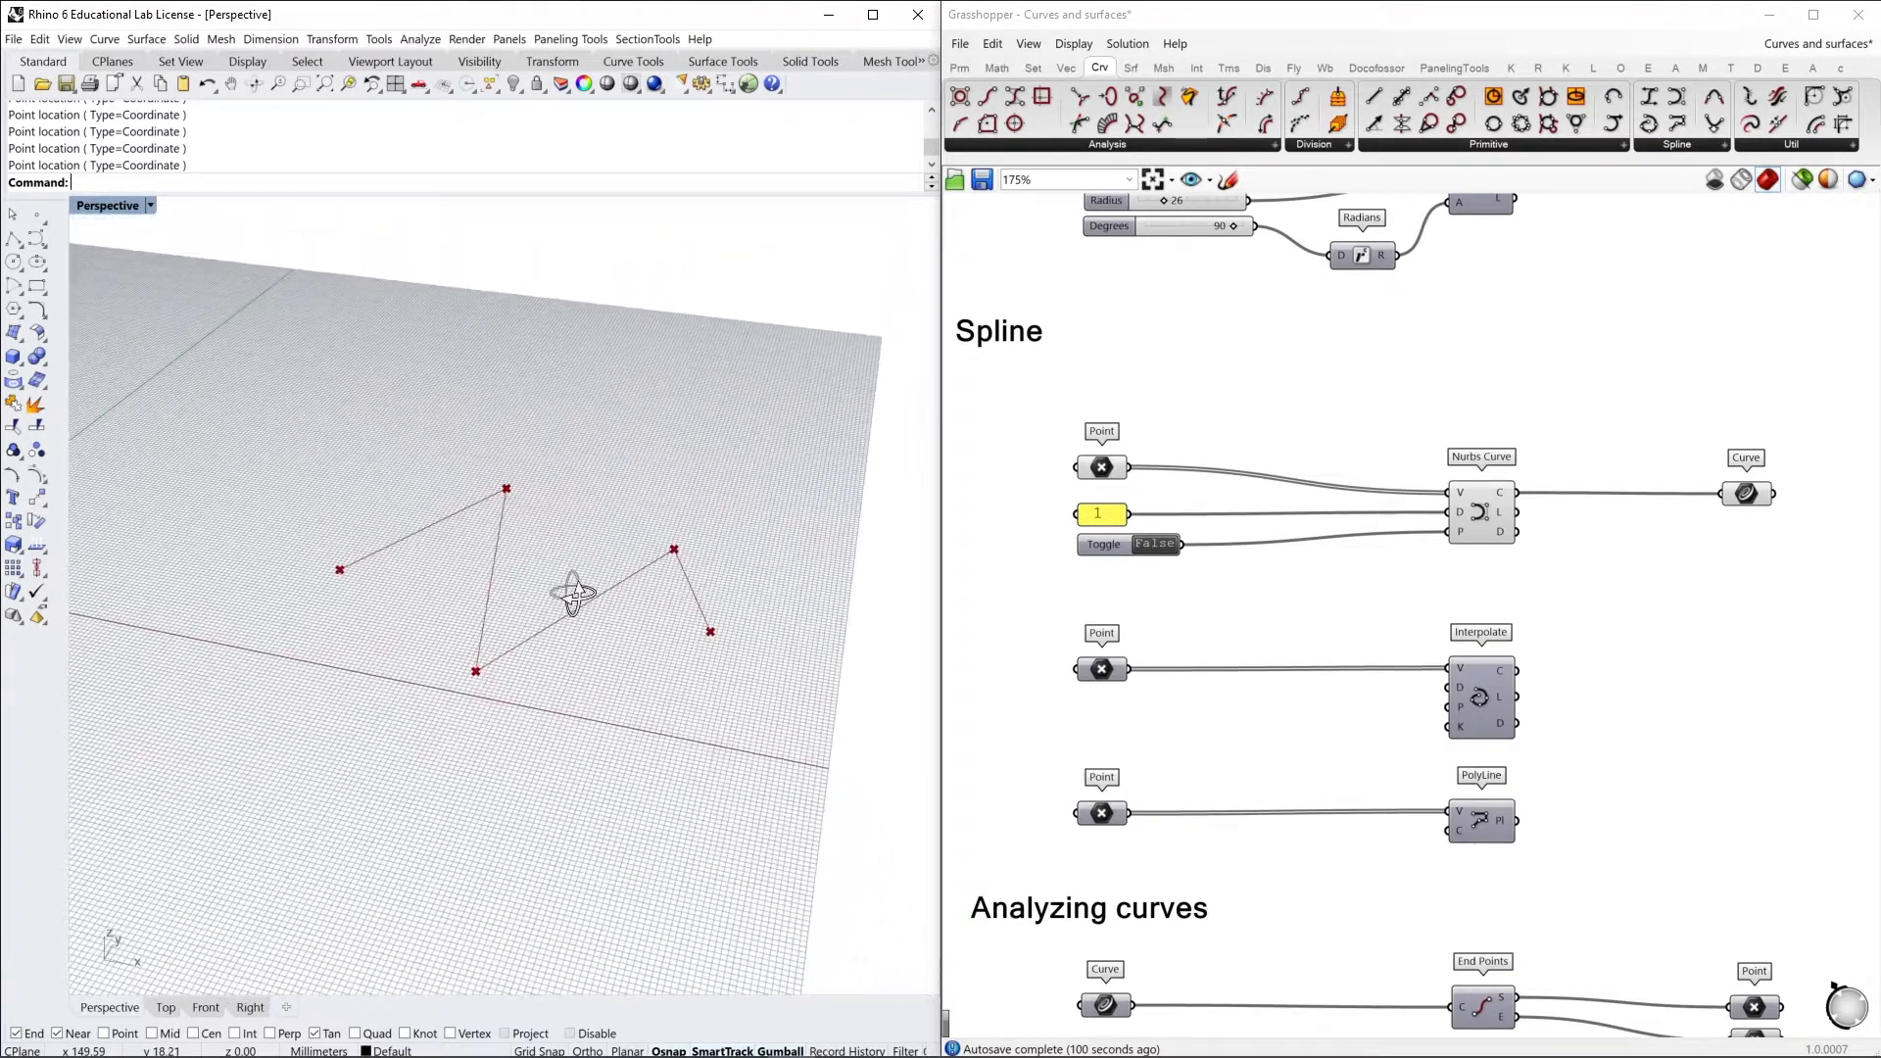
pyautogui.moveTo(1341, 486); pyautogui.dragTo(1311, 490, button='right')
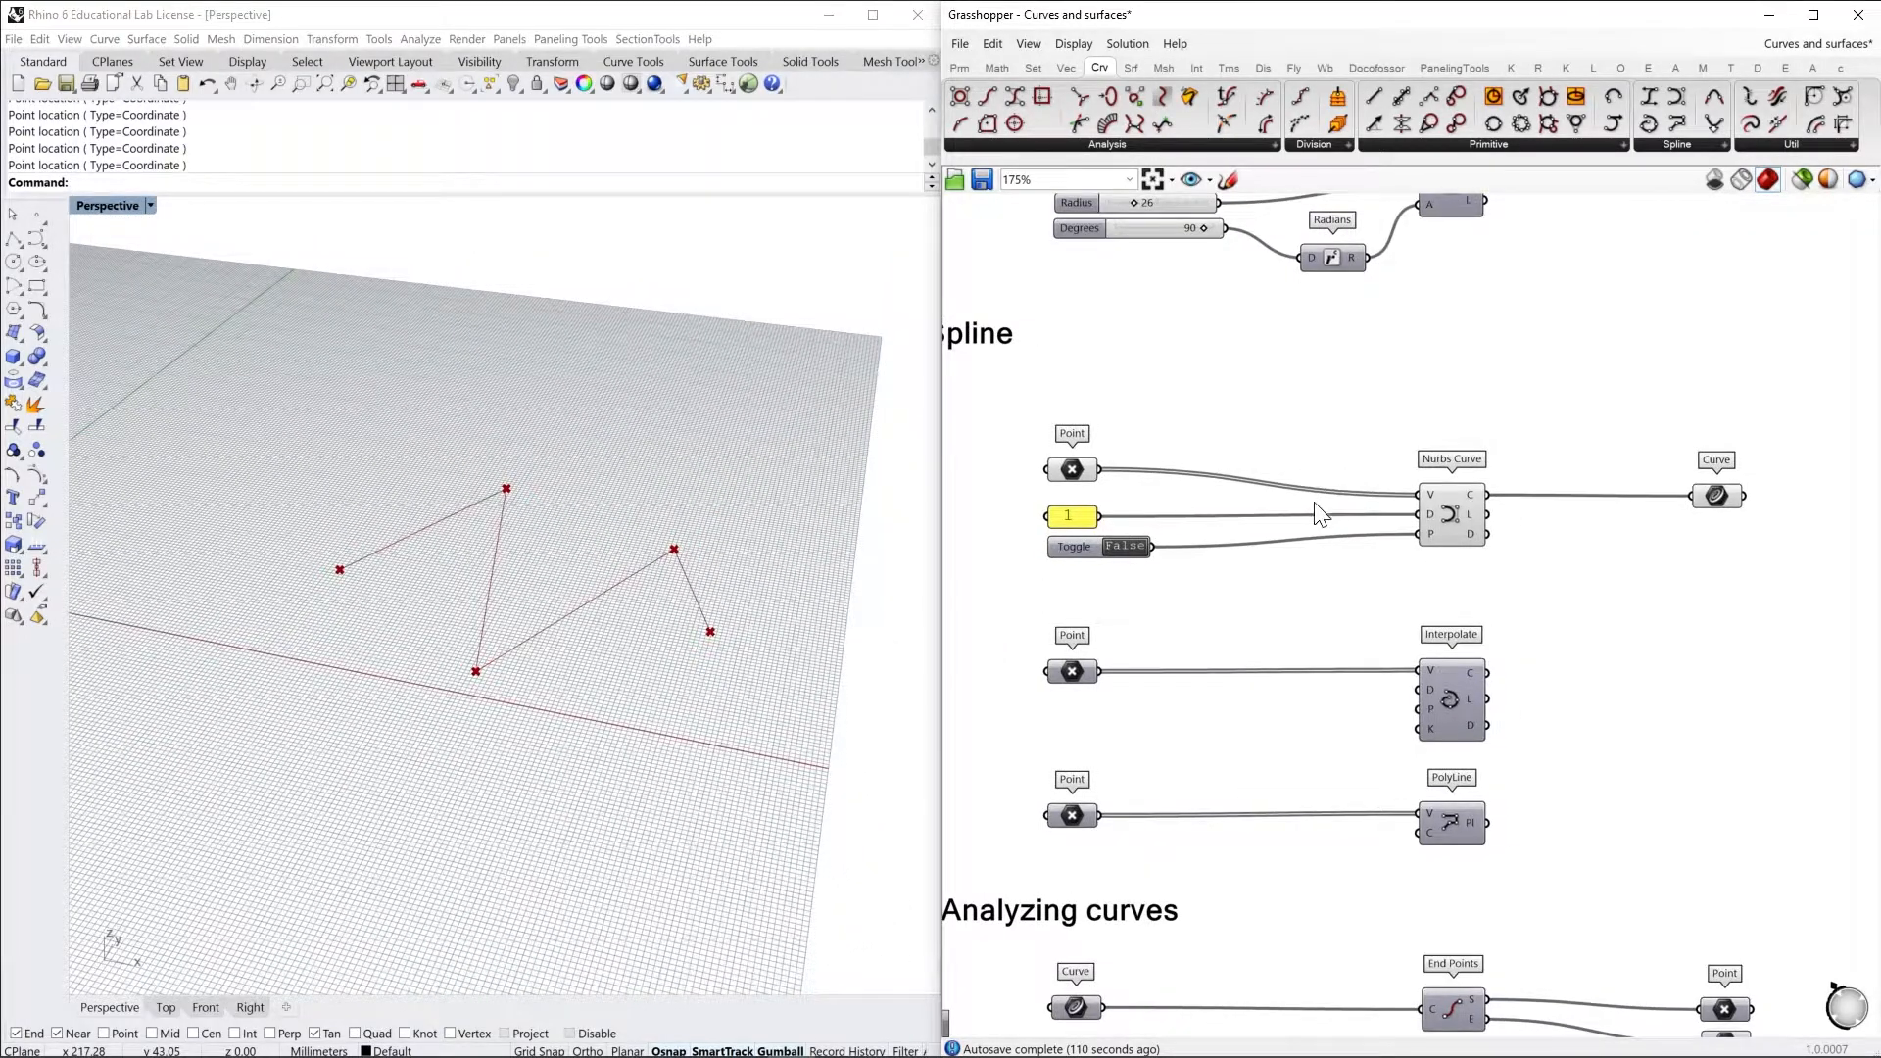
pyautogui.moveTo(1434, 513)
pyautogui.doubleClick(1070, 516)
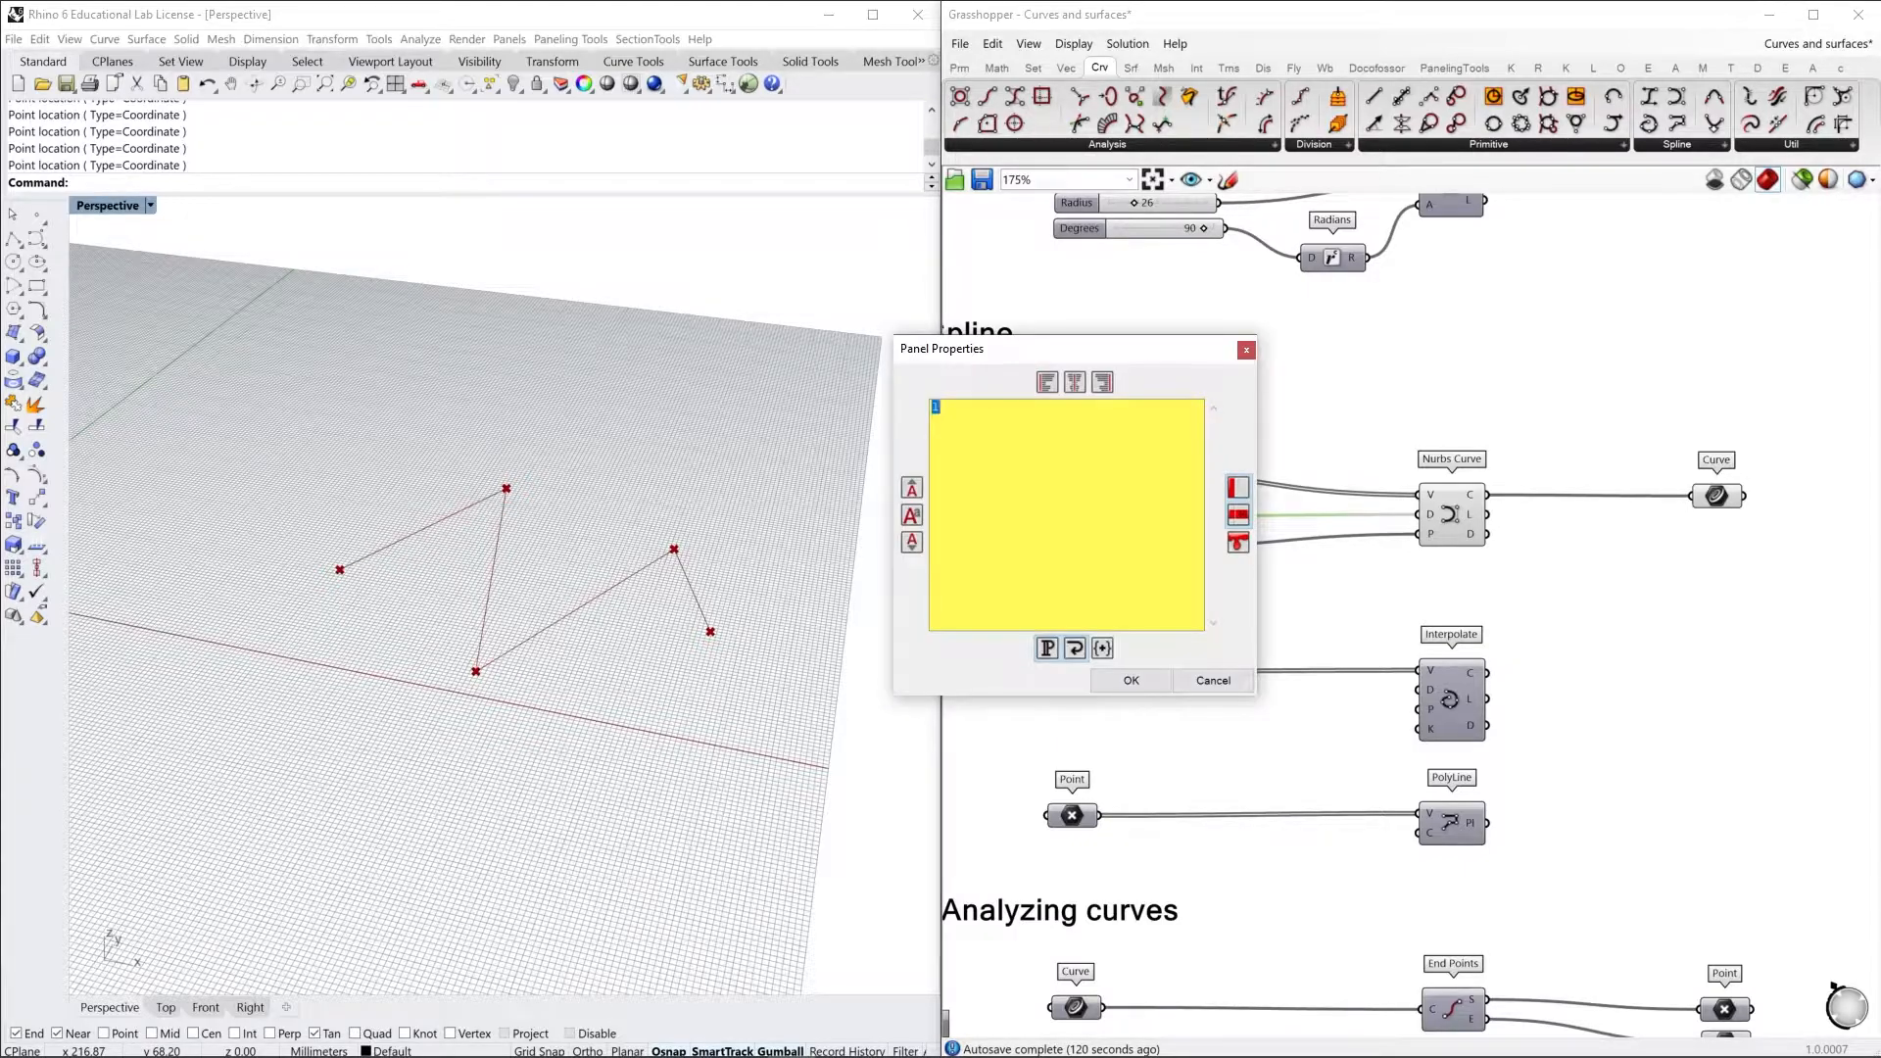
pyautogui.click(1155, 689)
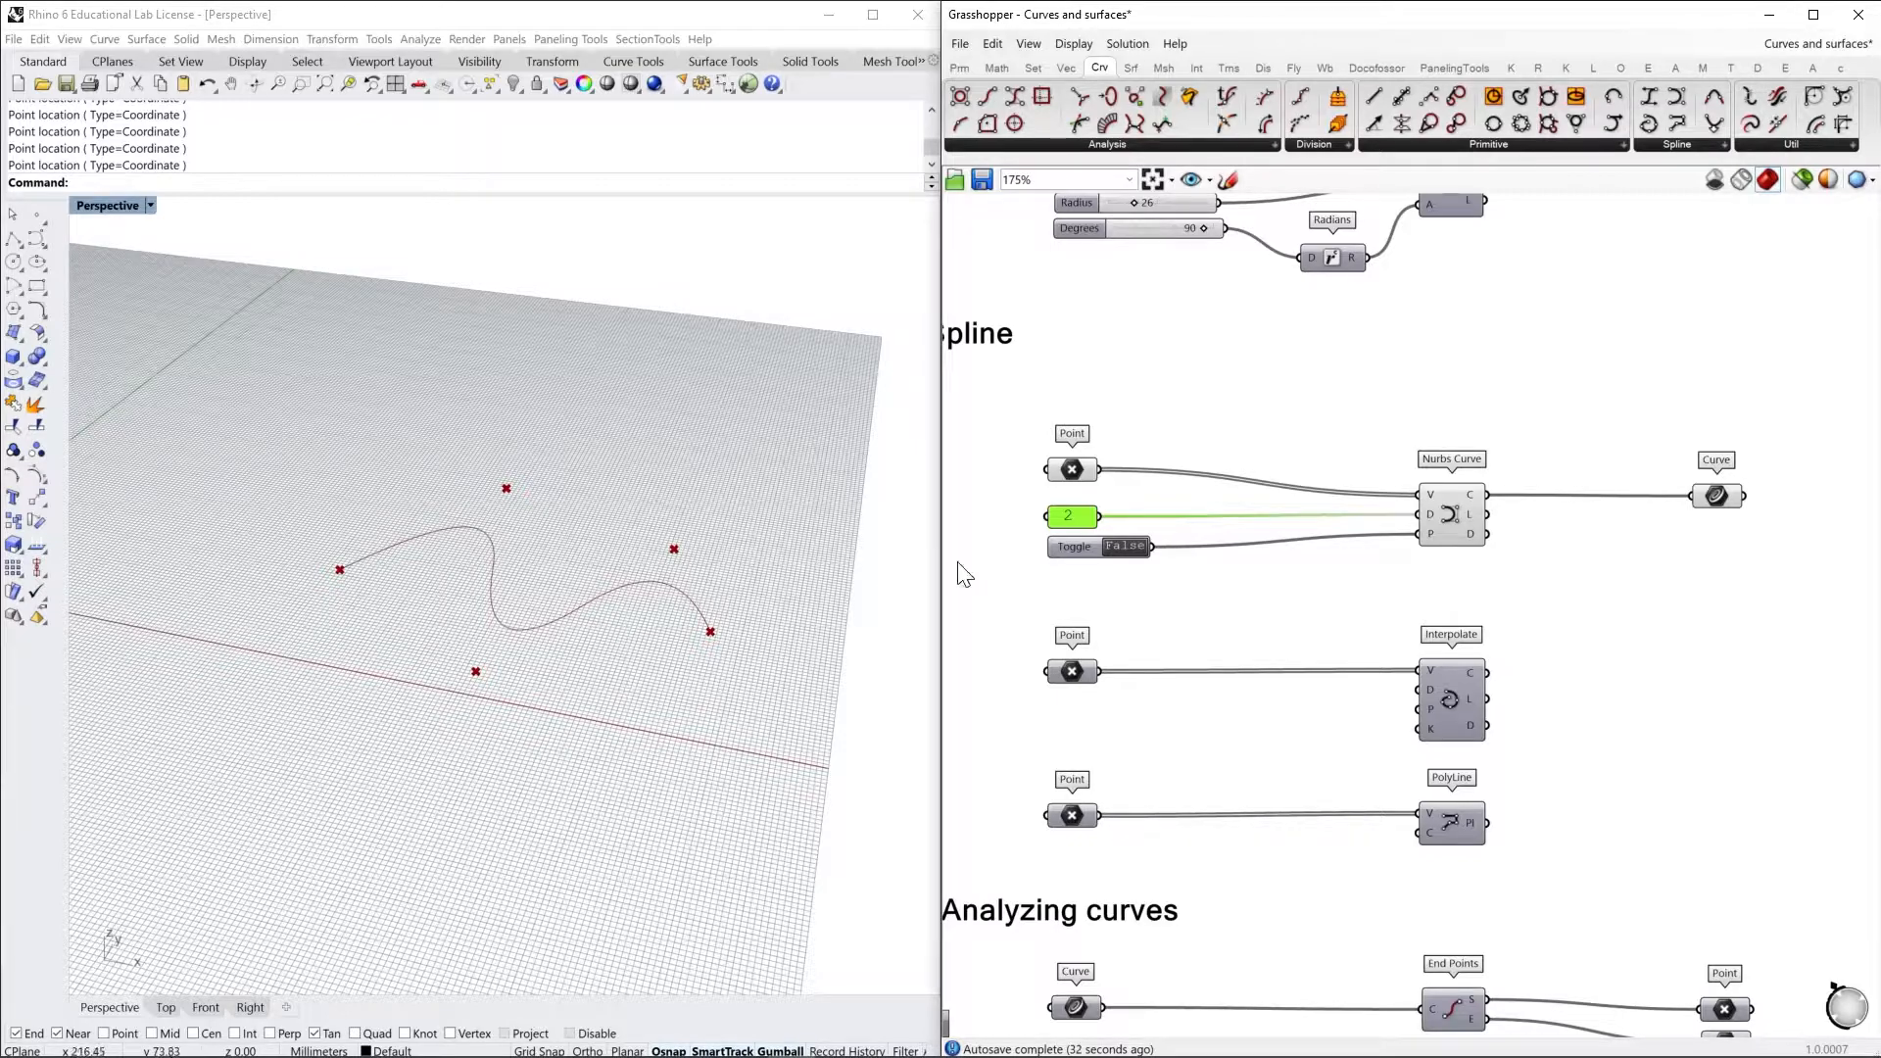
# Set the degree panel feeding the Nurbs Curve to 3 and check the resulting curve in the viewport
pyautogui.doubleClick(1077, 517)
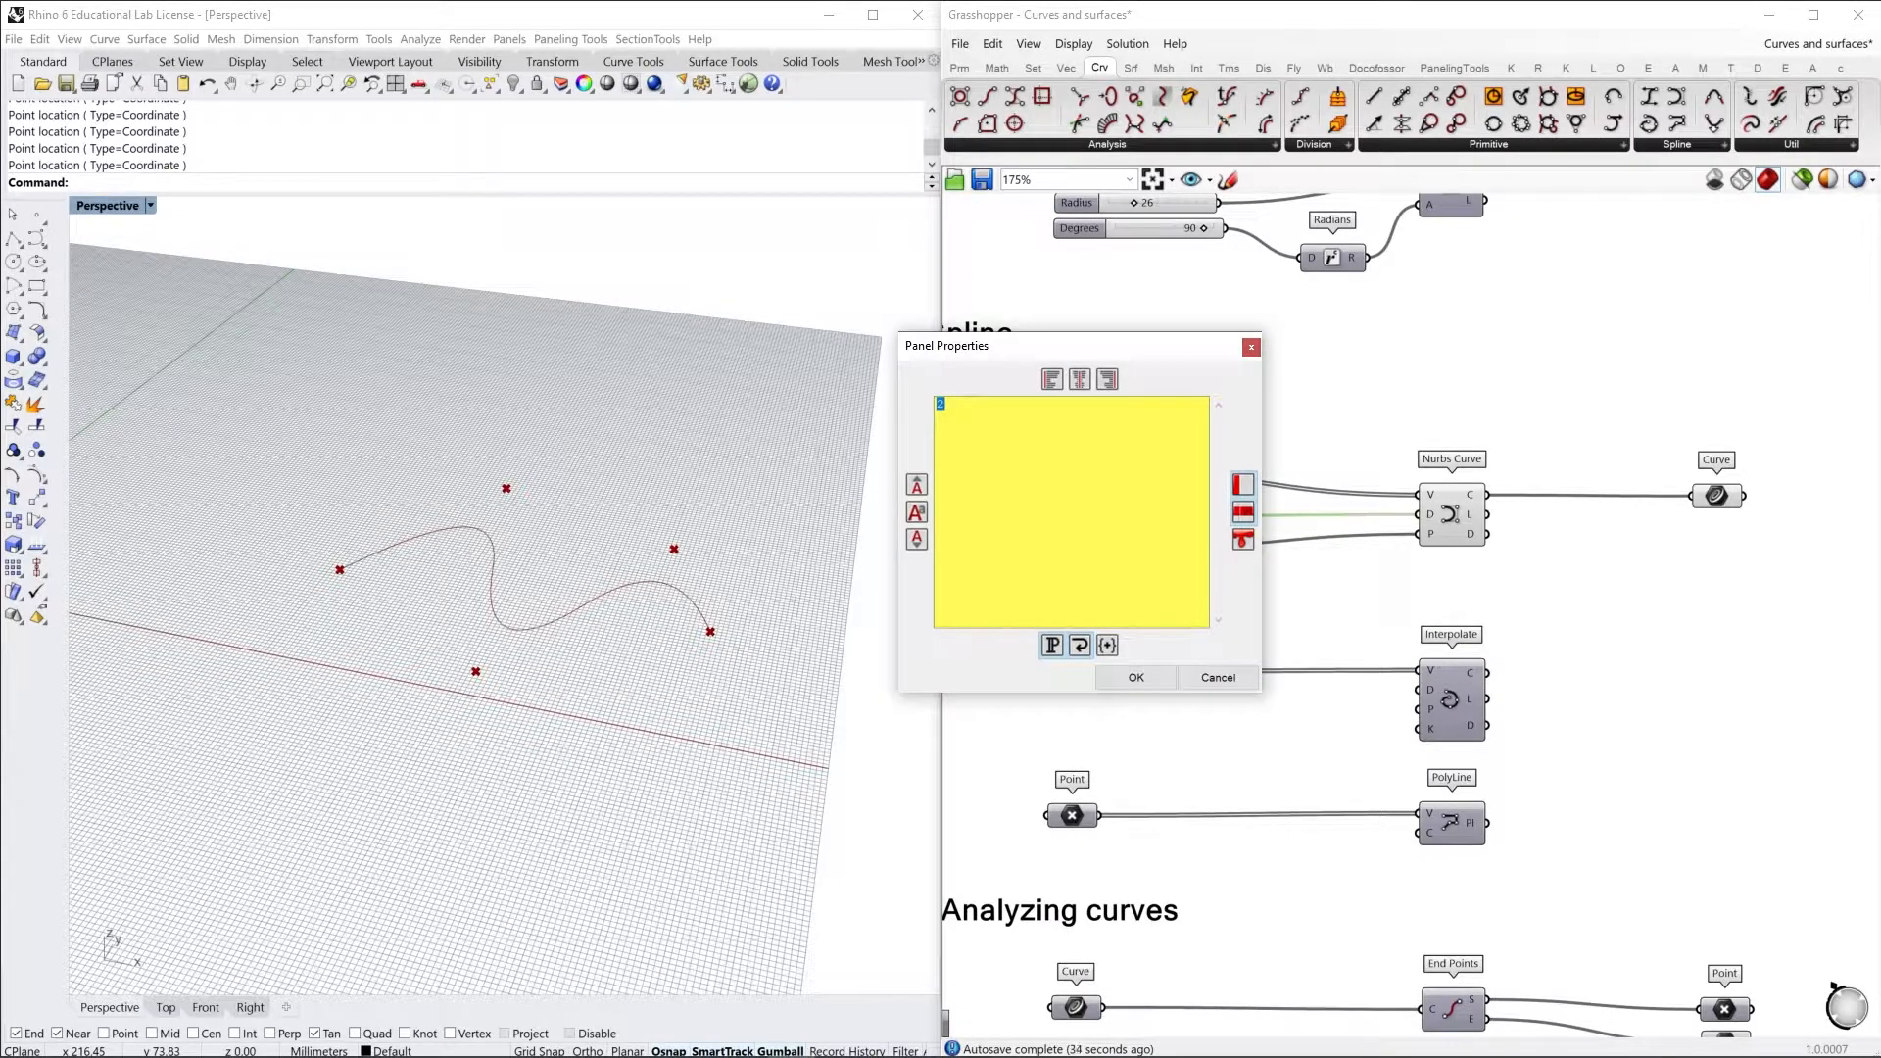
pyautogui.click(1134, 677)
pyautogui.moveTo(658, 637); pyautogui.dragTo(631, 637, button='right')
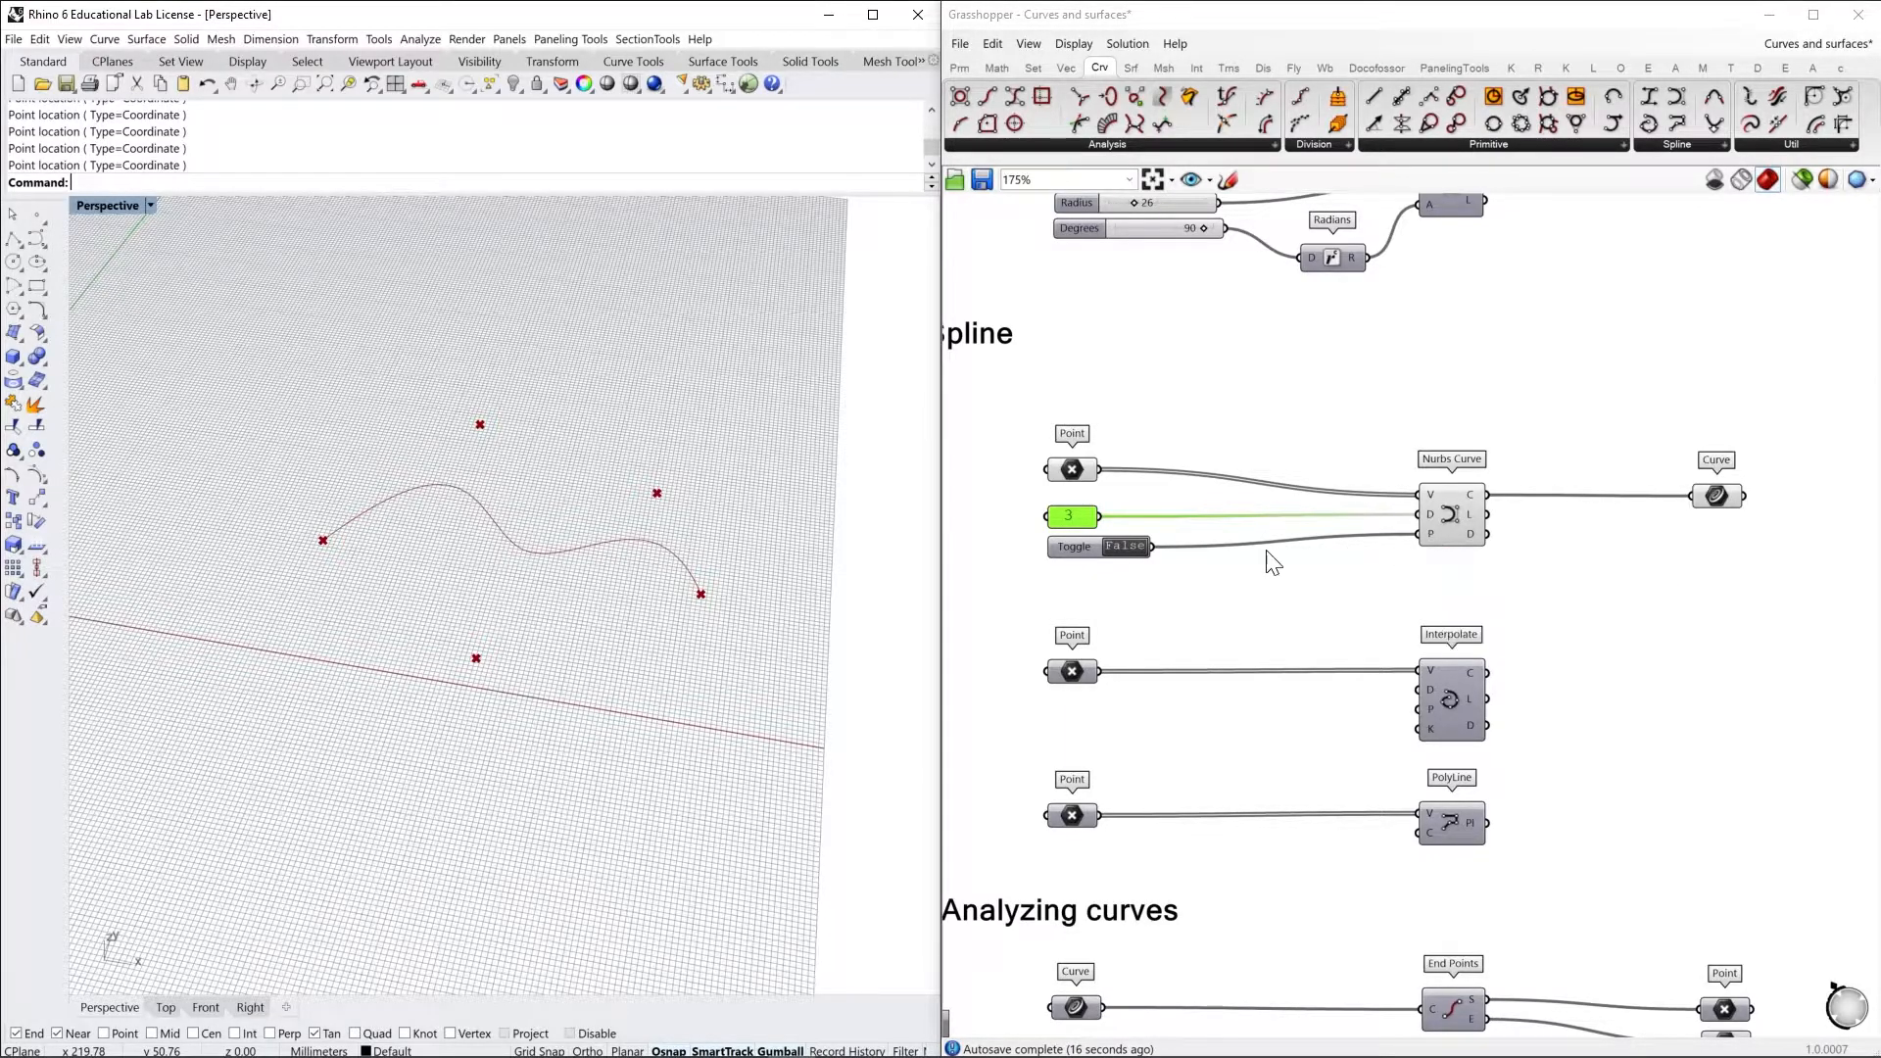
# Search the component library for "TOGG", place a second Boolean Toggle below the existing one and delete it
pyautogui.click(1100, 556)
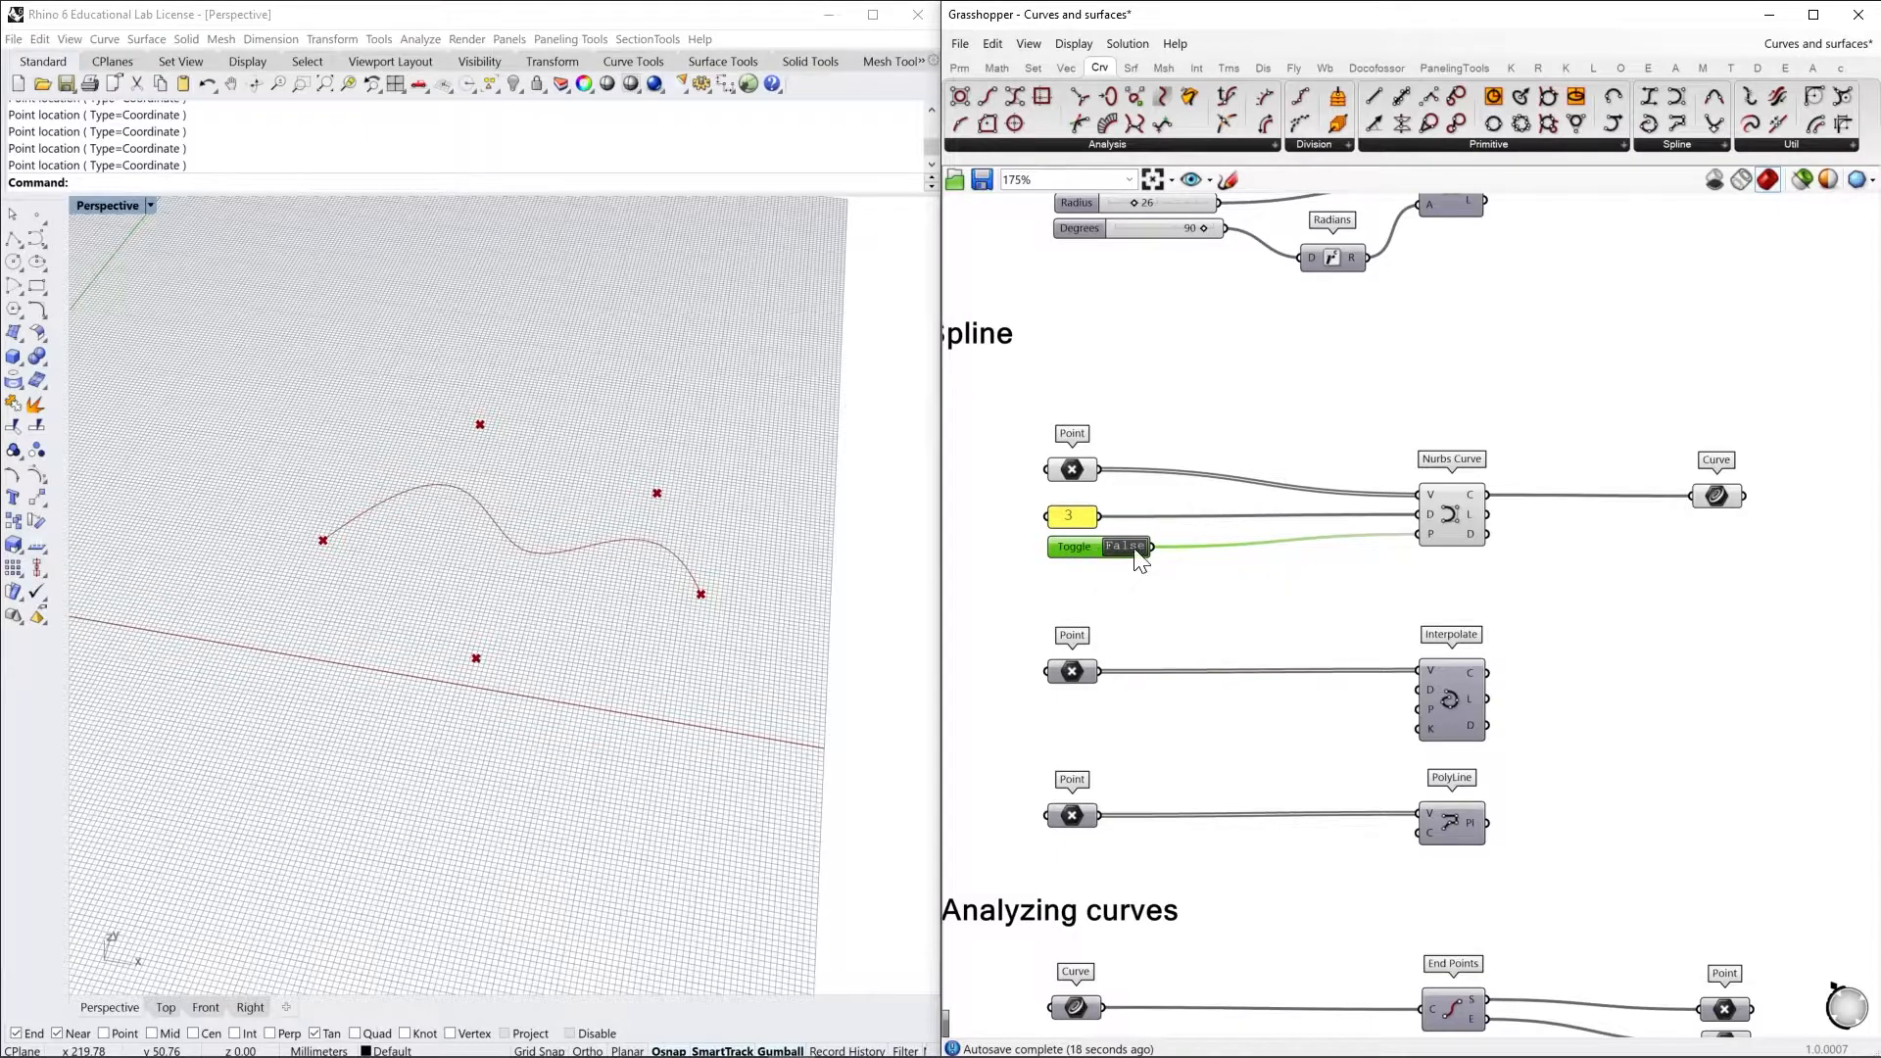
pyautogui.doubleClick(1258, 581)
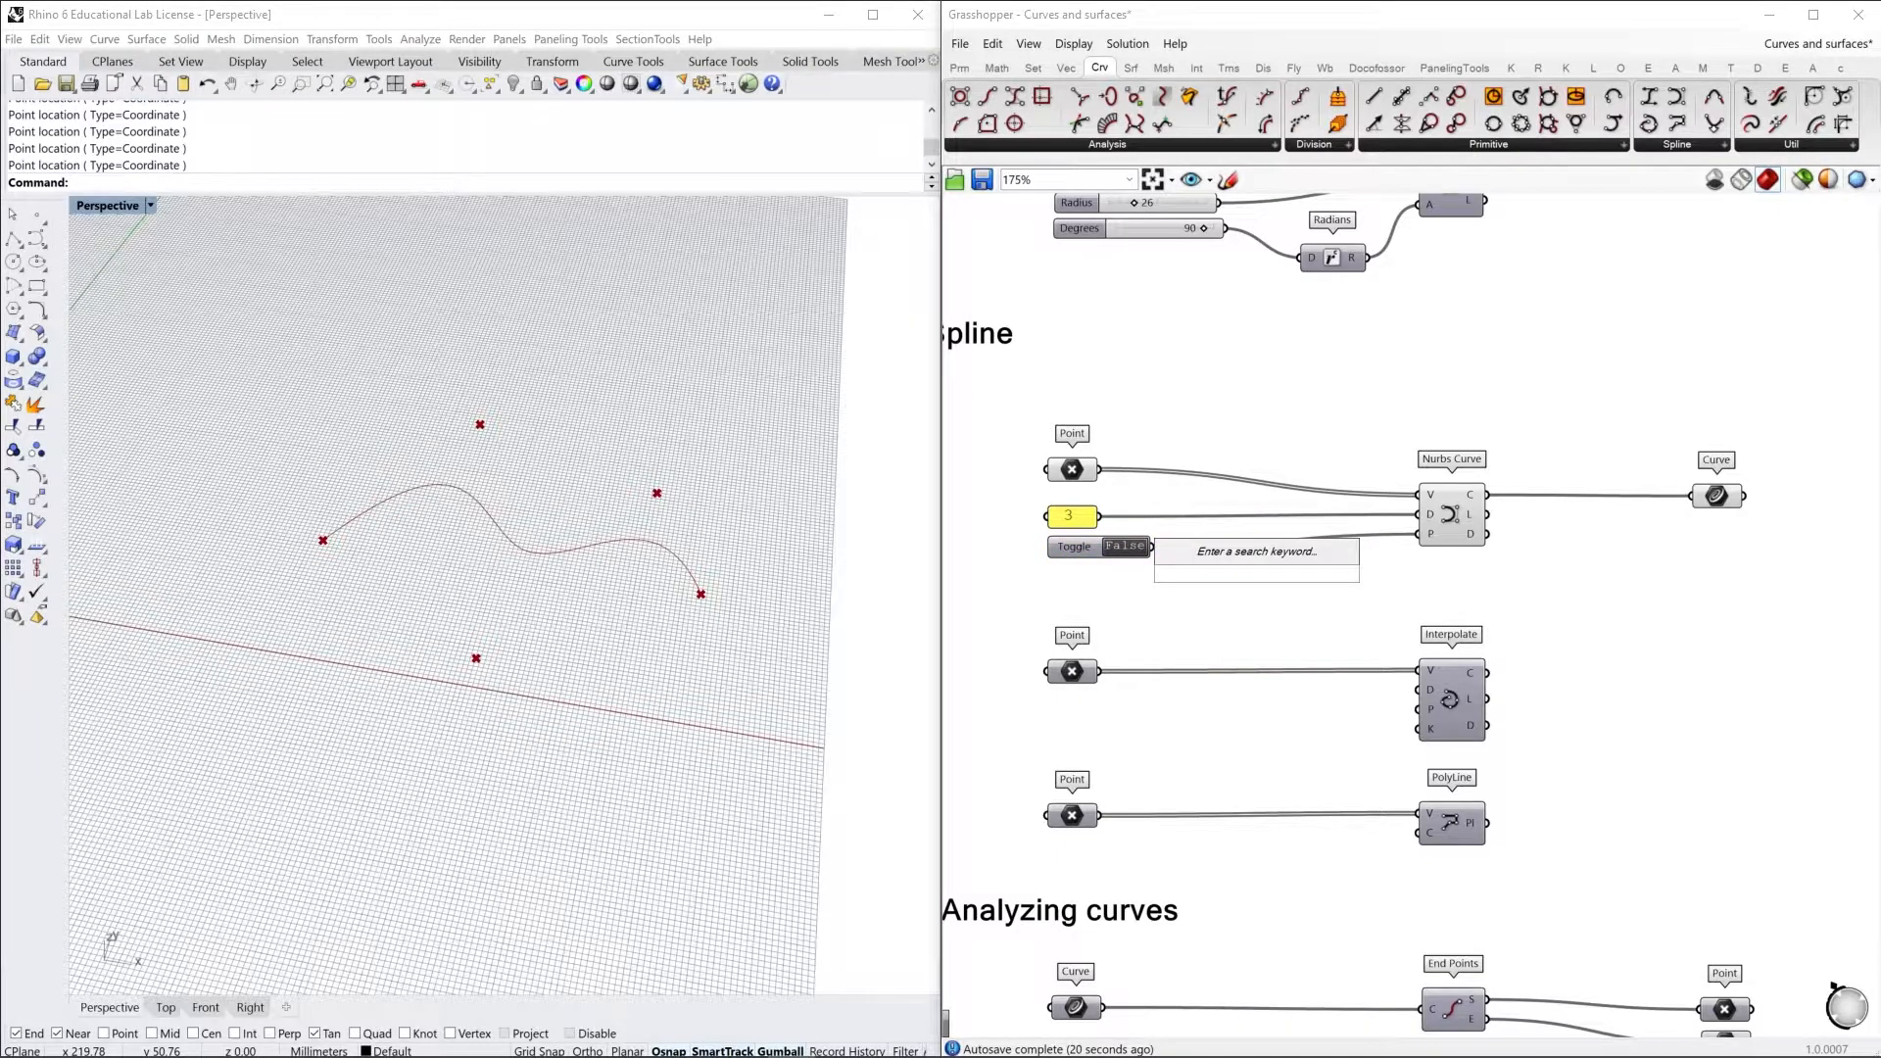
pyautogui.write('TOGG')
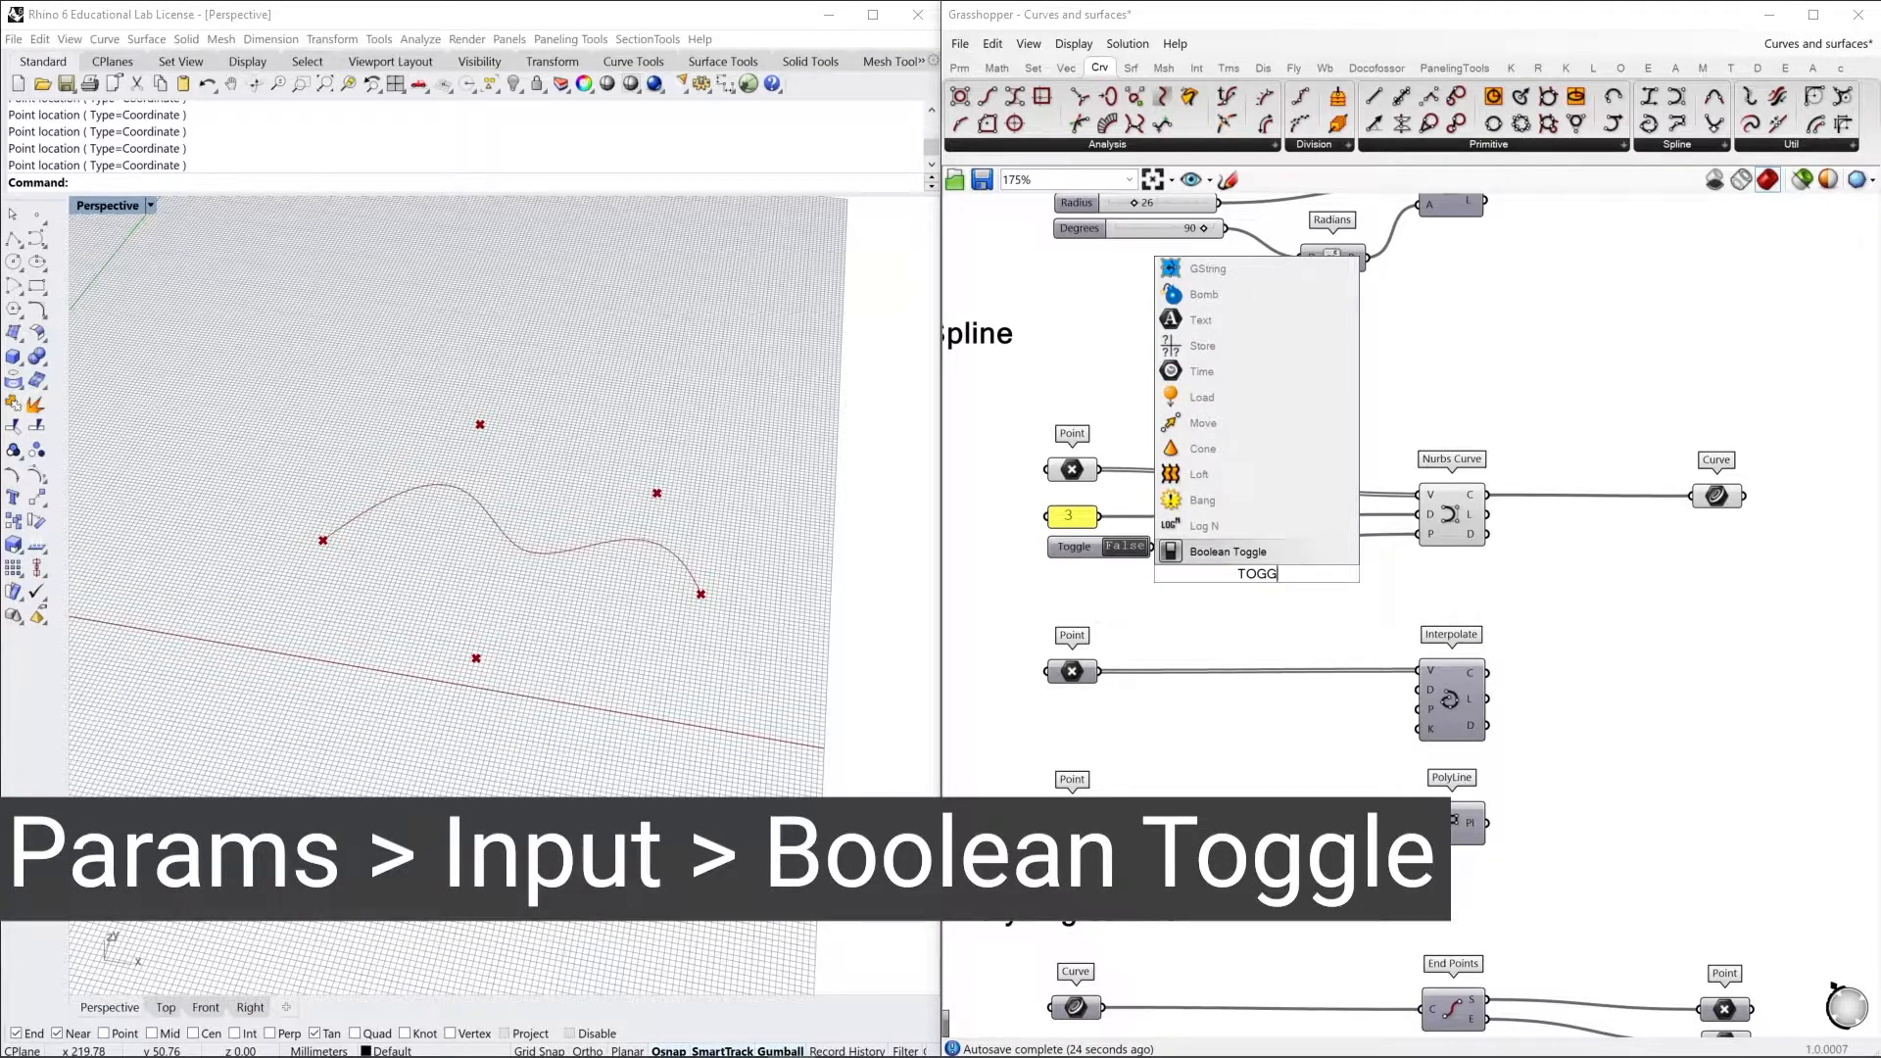
pyautogui.click(1274, 555)
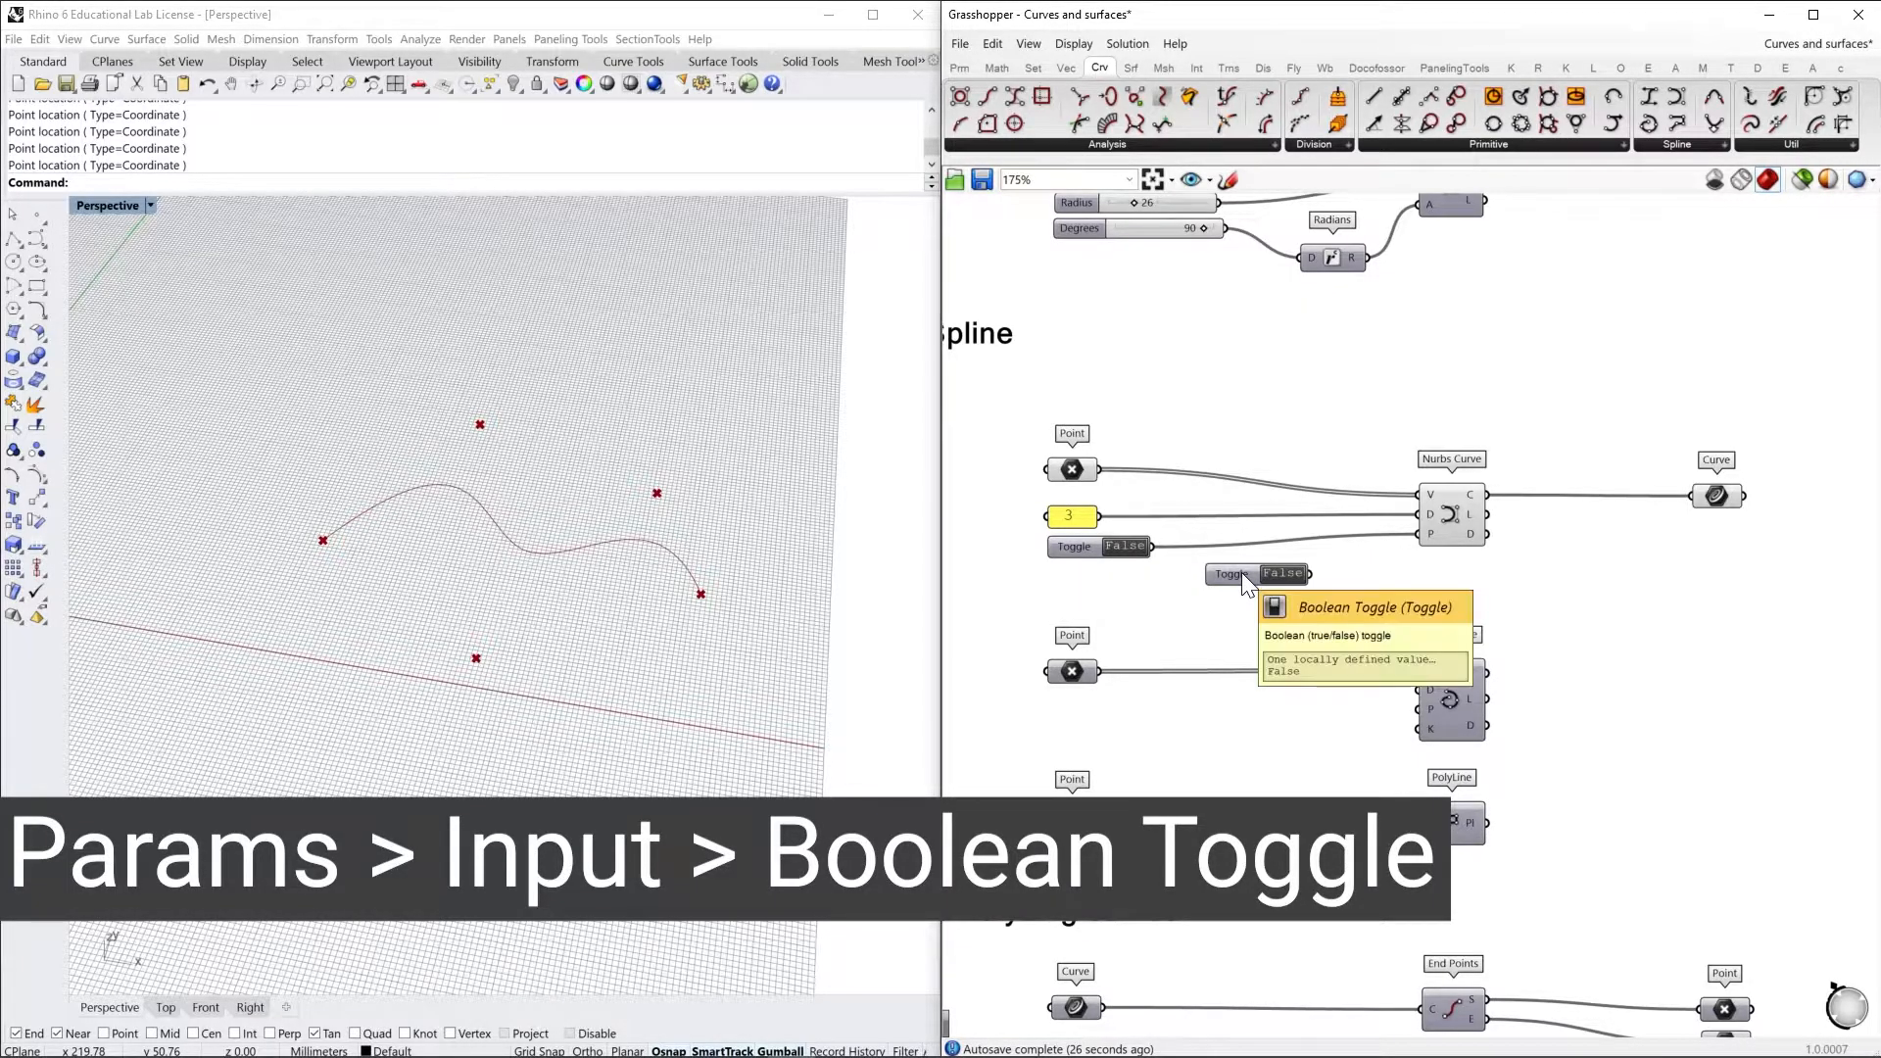
pyautogui.click(1242, 572)
pyautogui.press('Delete')
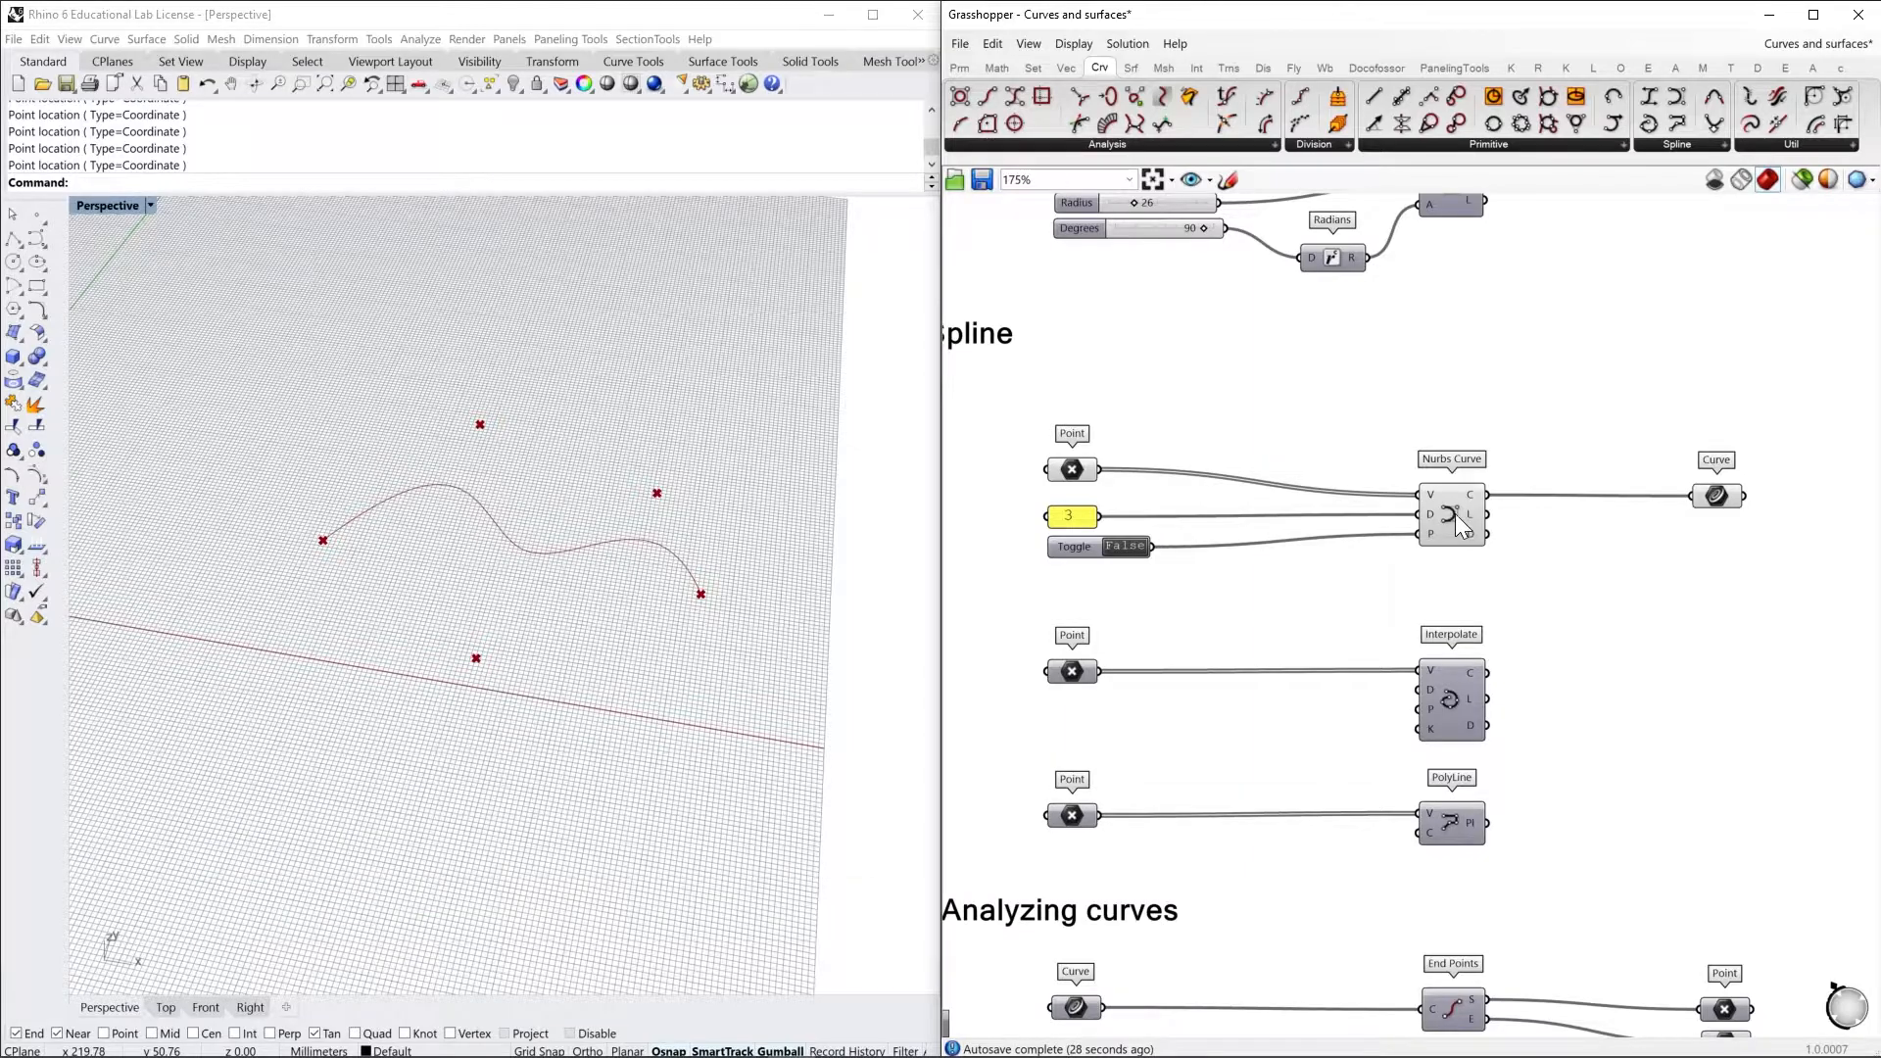
# Set the Boolean Toggle feeding the Nurbs Curve's periodic input to True
pyautogui.moveTo(1432, 536)
pyautogui.doubleClick(1125, 547)
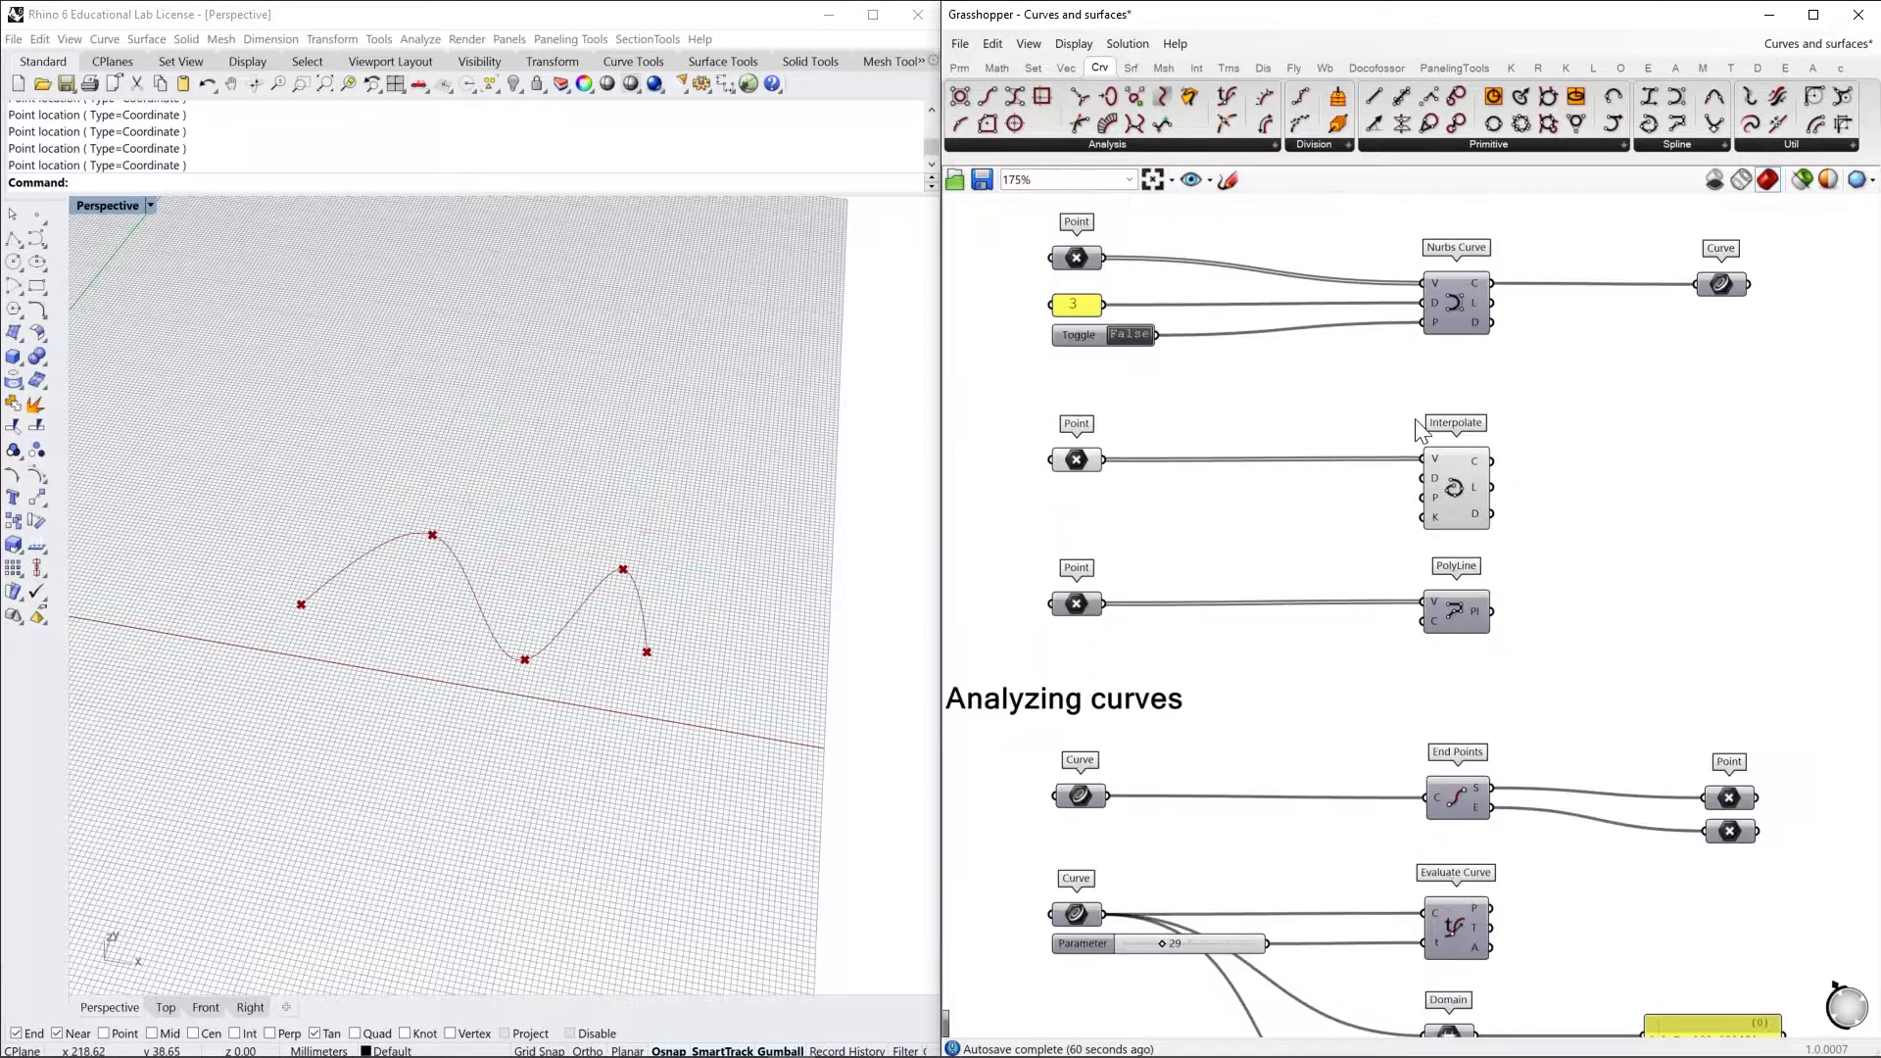
# Preview the Interpolate component instead of the Nurbs Curve and select its Point input to highlight the points
pyautogui.moveTo(1484, 471); pyautogui.dragTo(1560, 535, button='right')
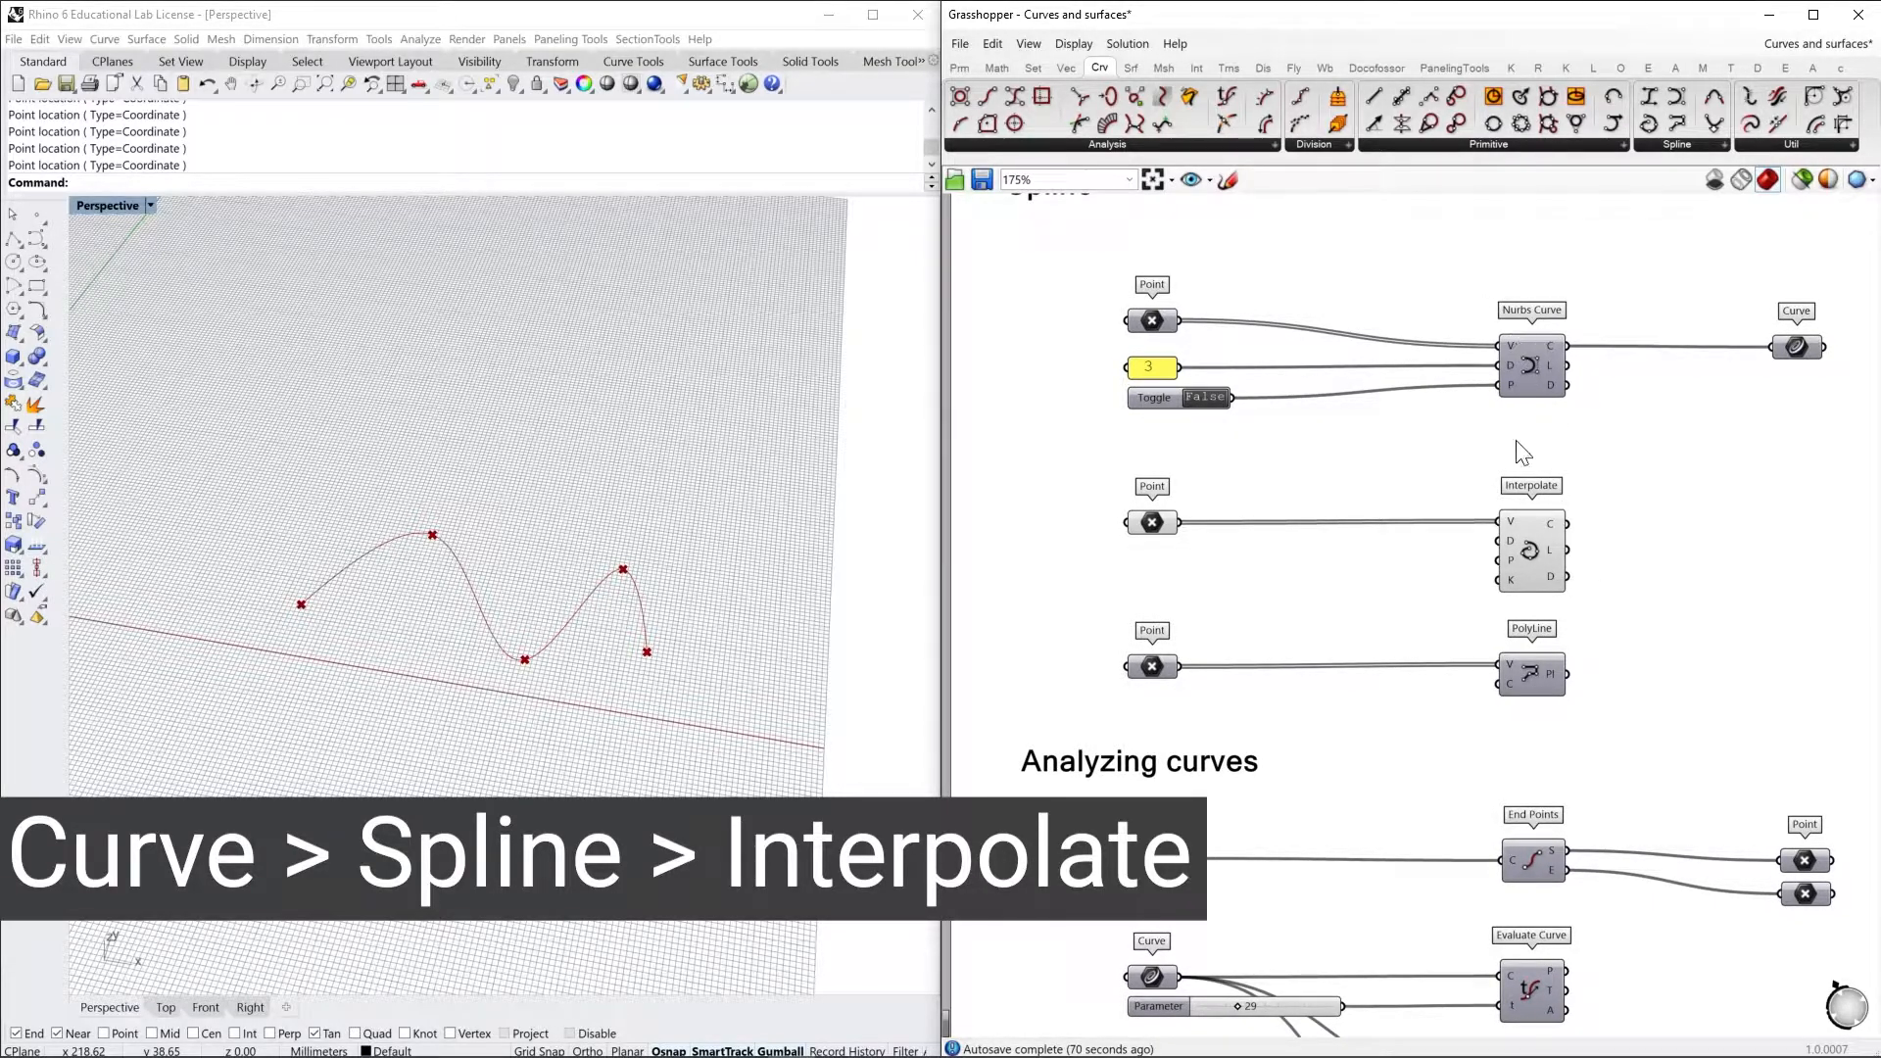
pyautogui.click(1152, 523)
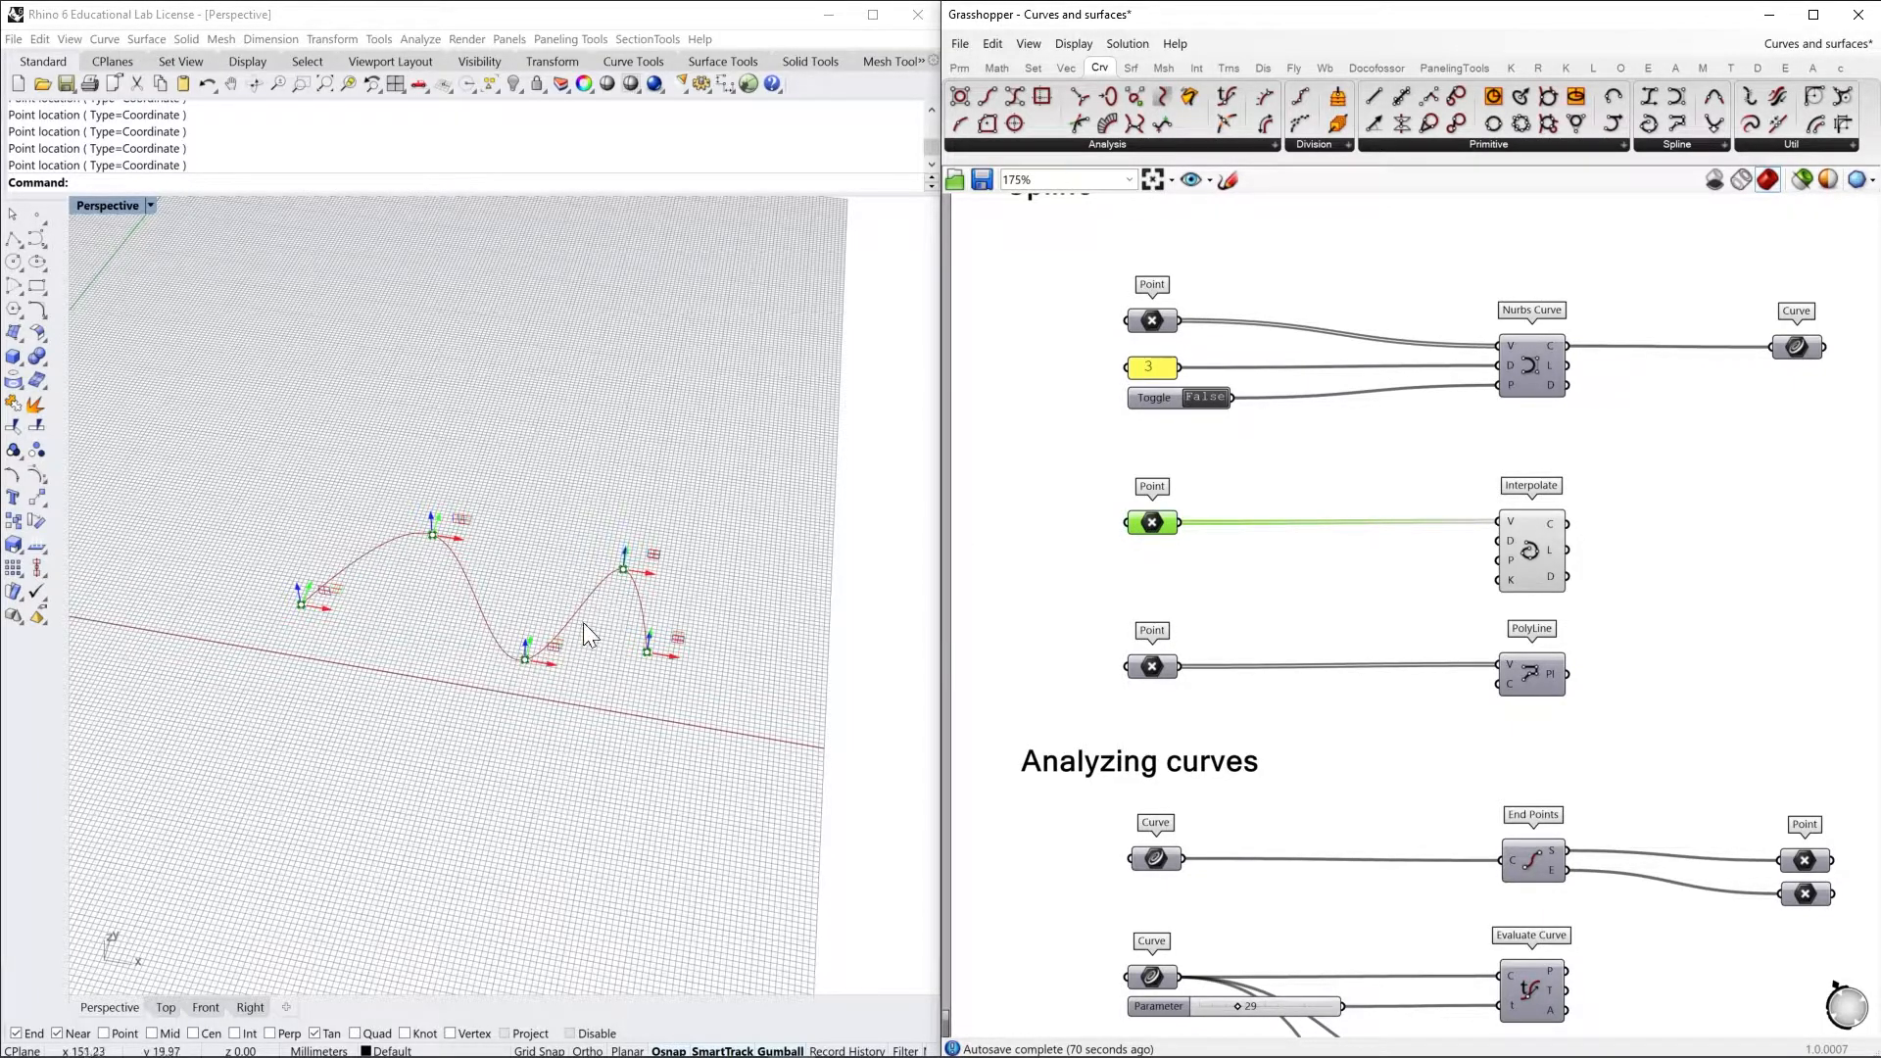
# Turn on the preview of the PolyLine component together with its Point input
pyautogui.moveTo(1655, 608); pyautogui.dragTo(1103, 534)
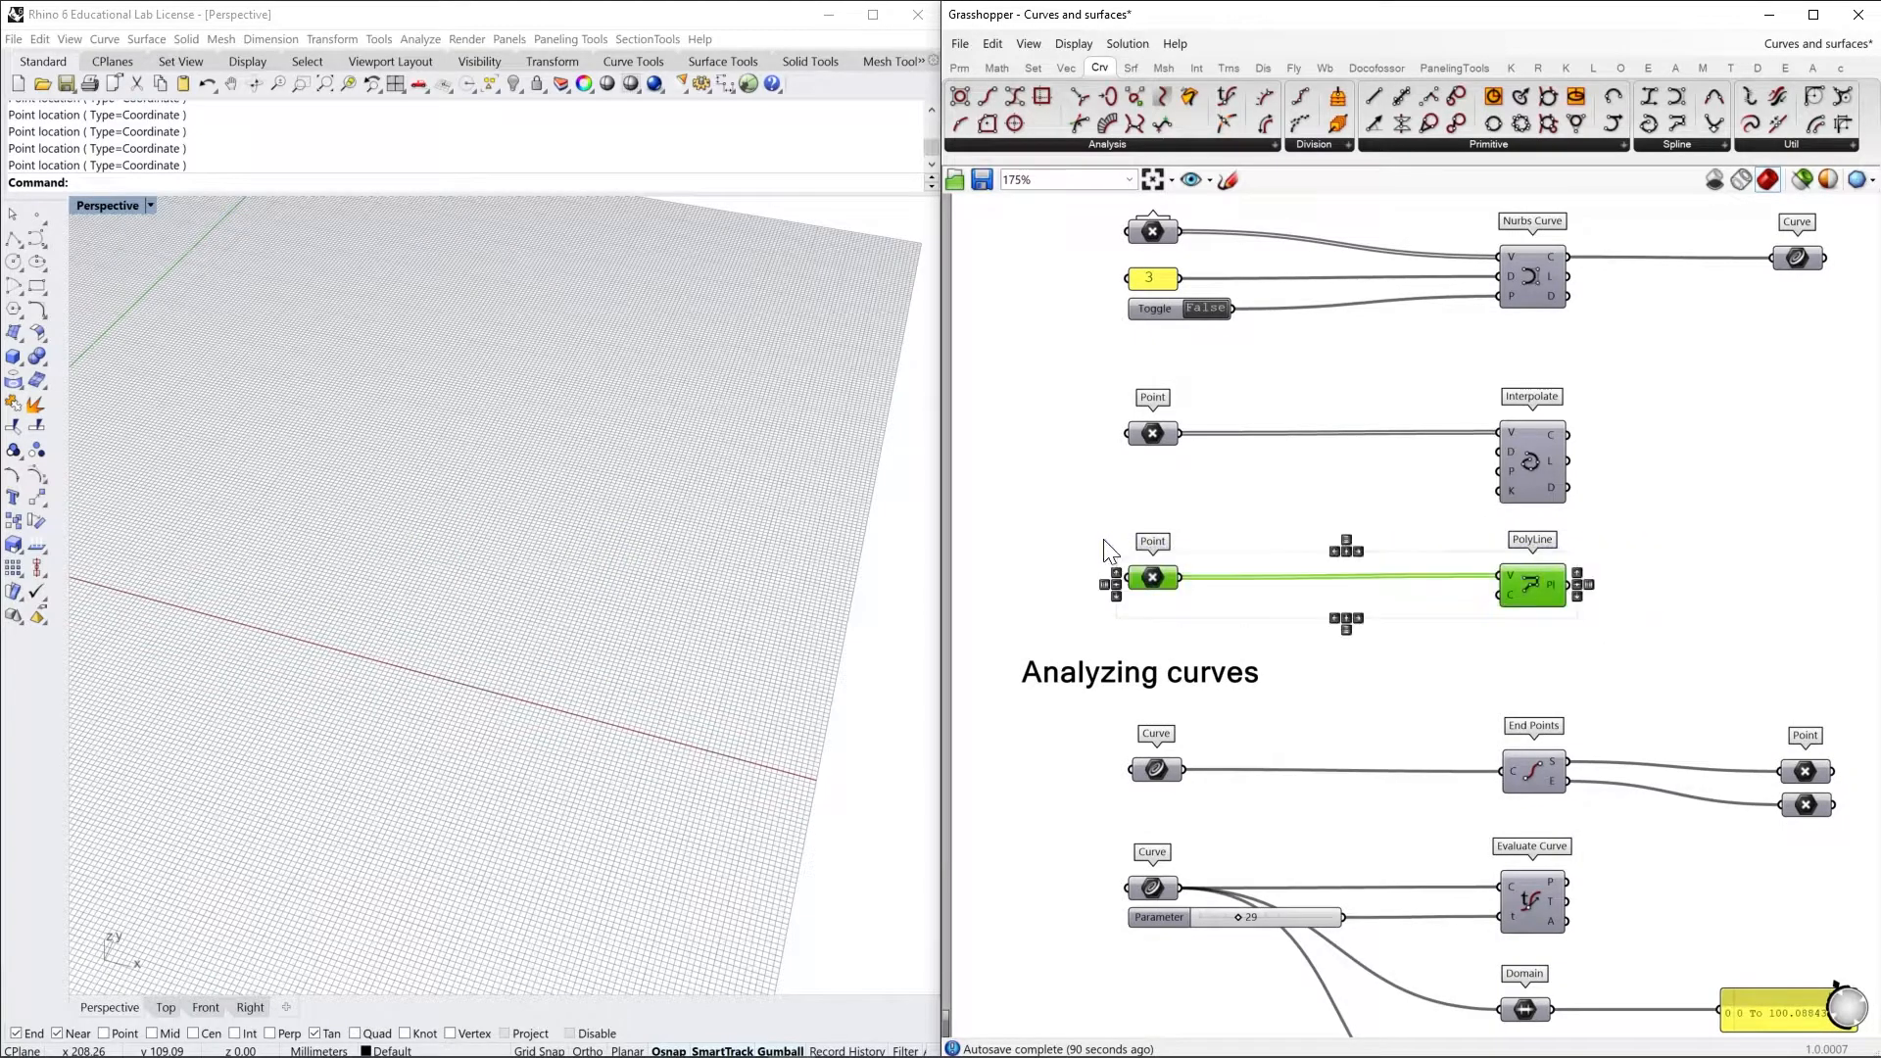
pyautogui.rightClick(1101, 527)
pyautogui.click(1166, 539)
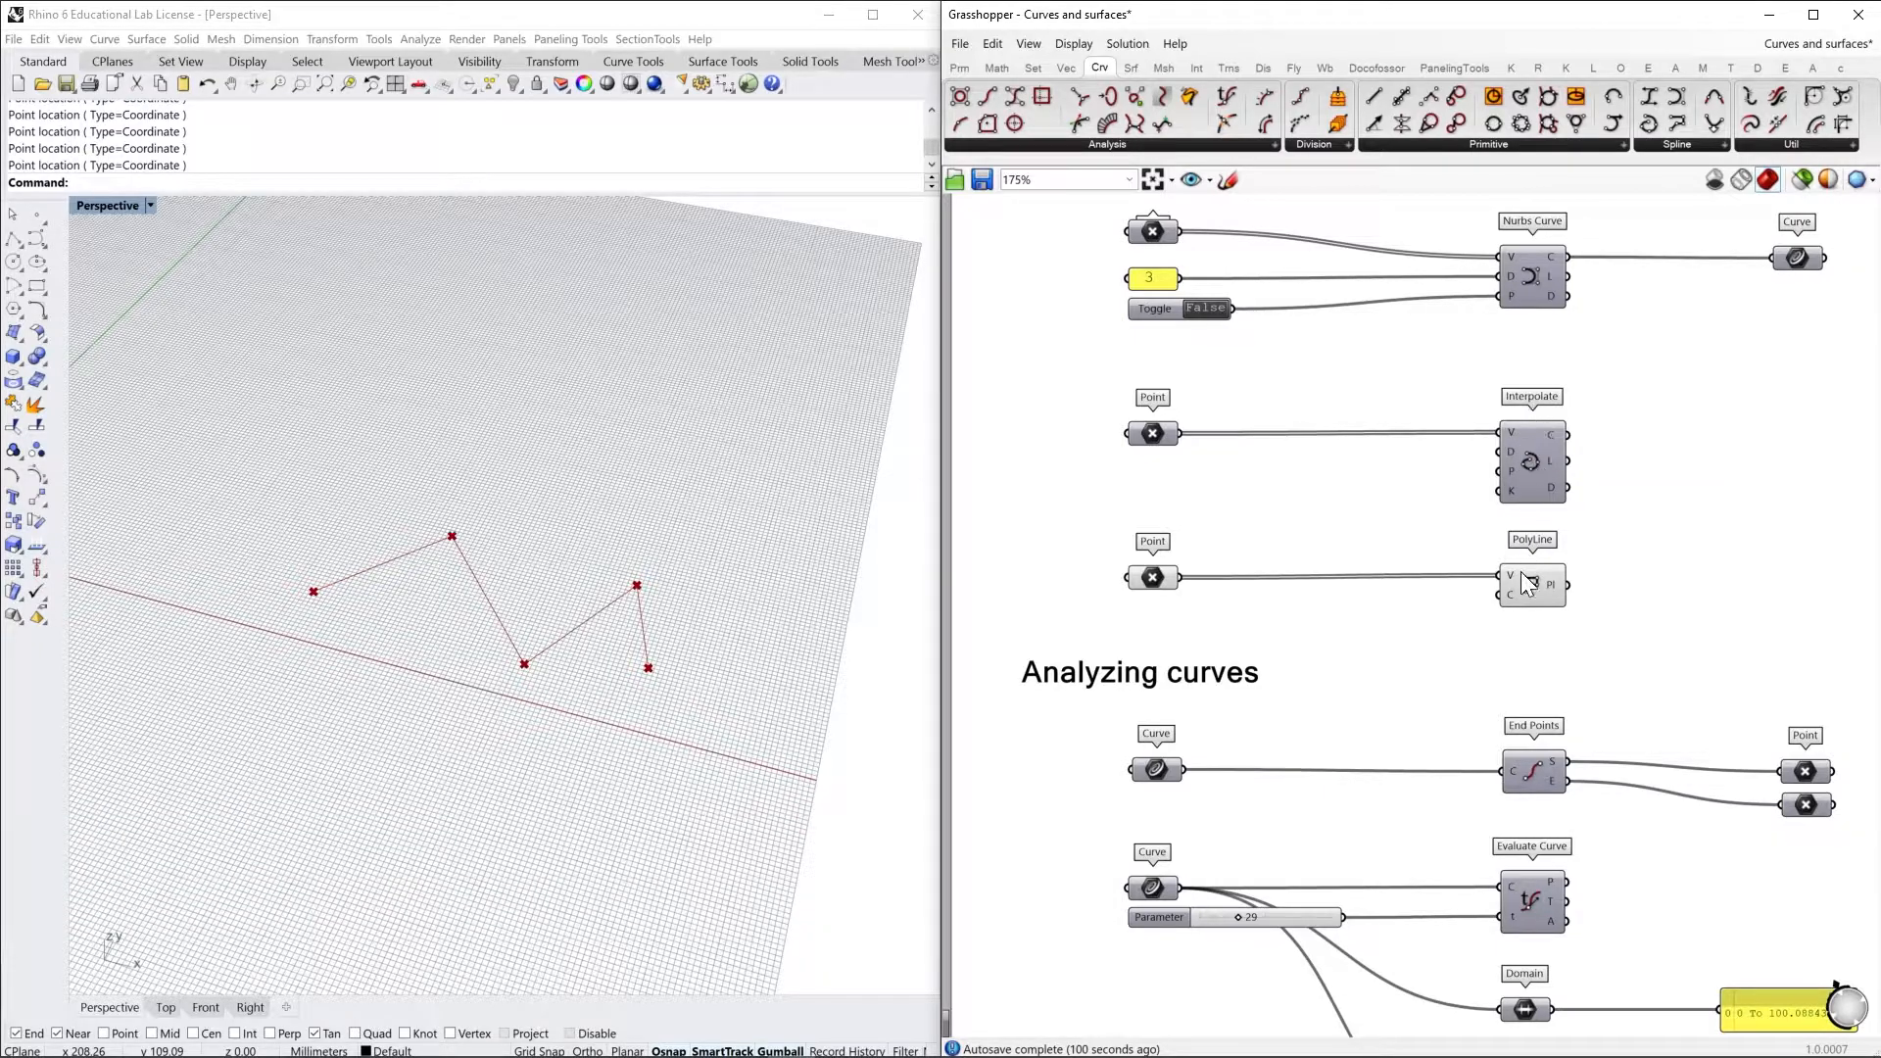
pyautogui.moveTo(1165, 600)
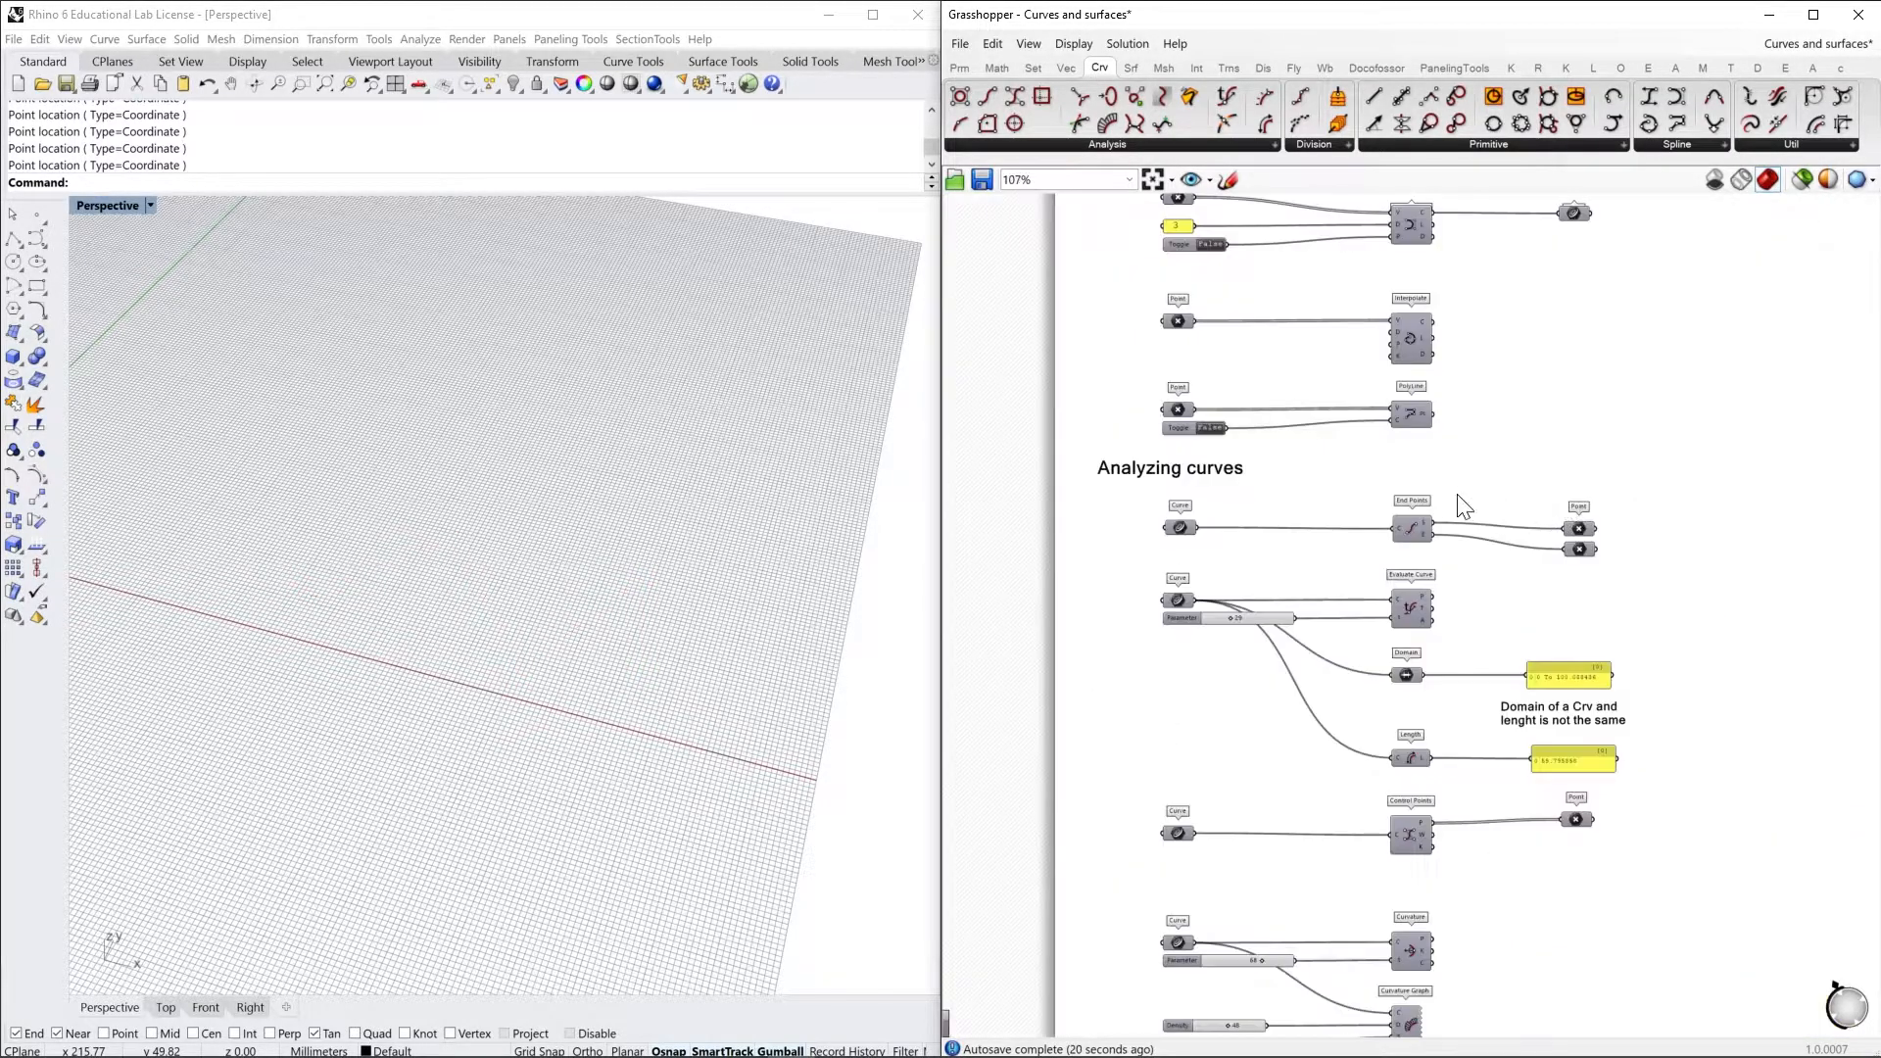
# Turn on the preview of the End Points component together with its Curve input and both Point outputs
pyautogui.scroll(2, 1458, 498)
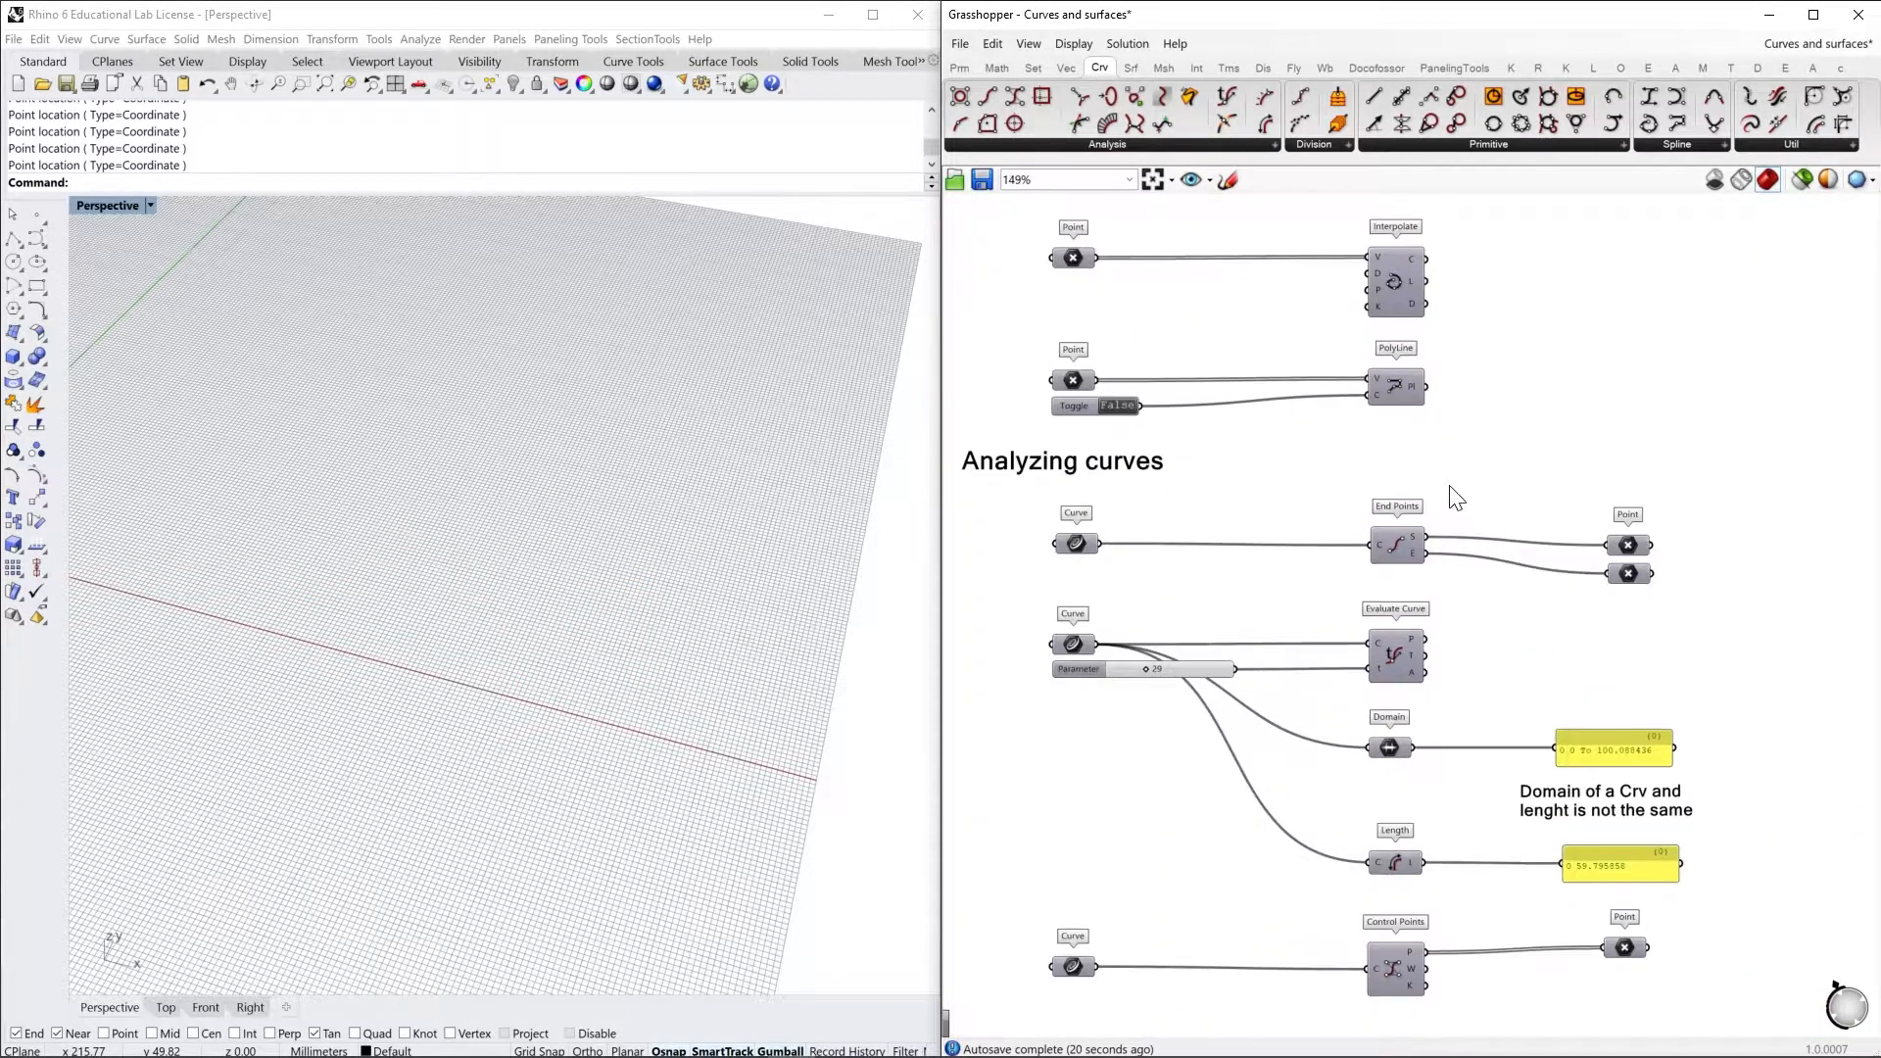
pyautogui.moveTo(1525, 774); pyautogui.dragTo(1567, 705, button='right')
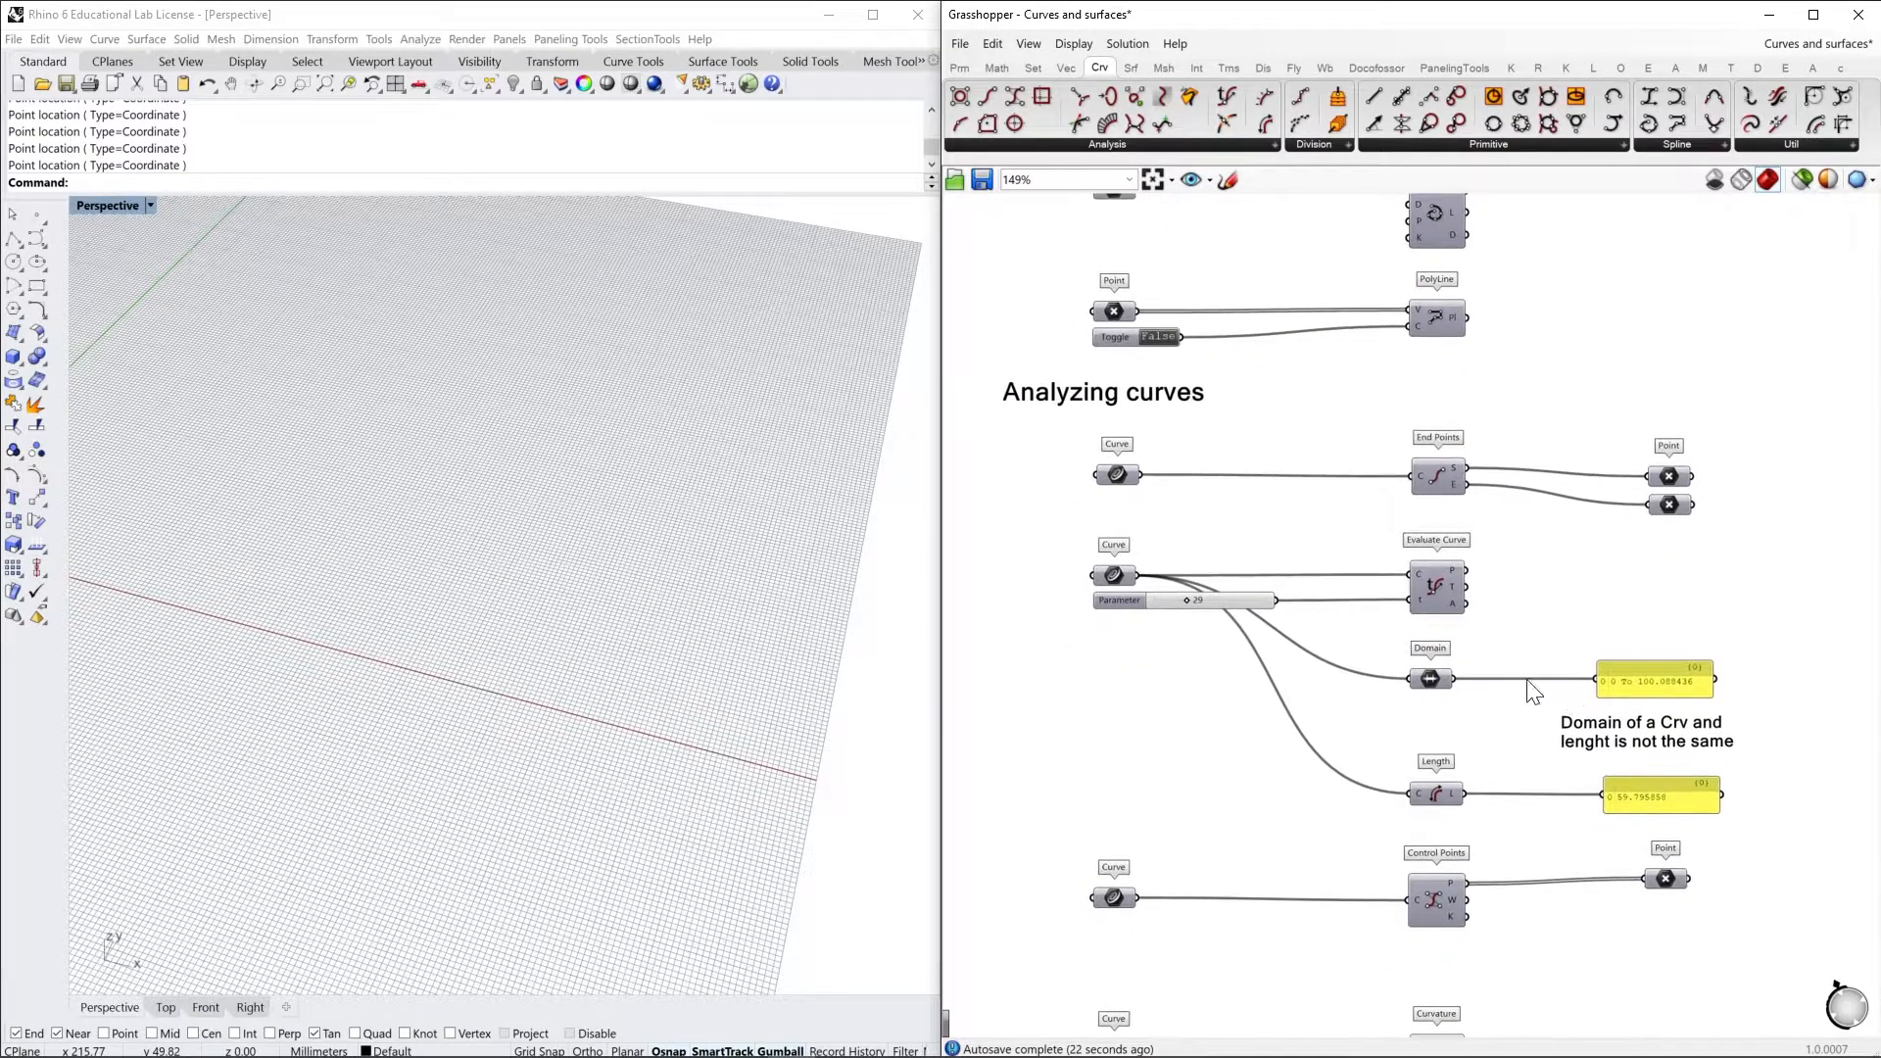
pyautogui.rightClick(1124, 477)
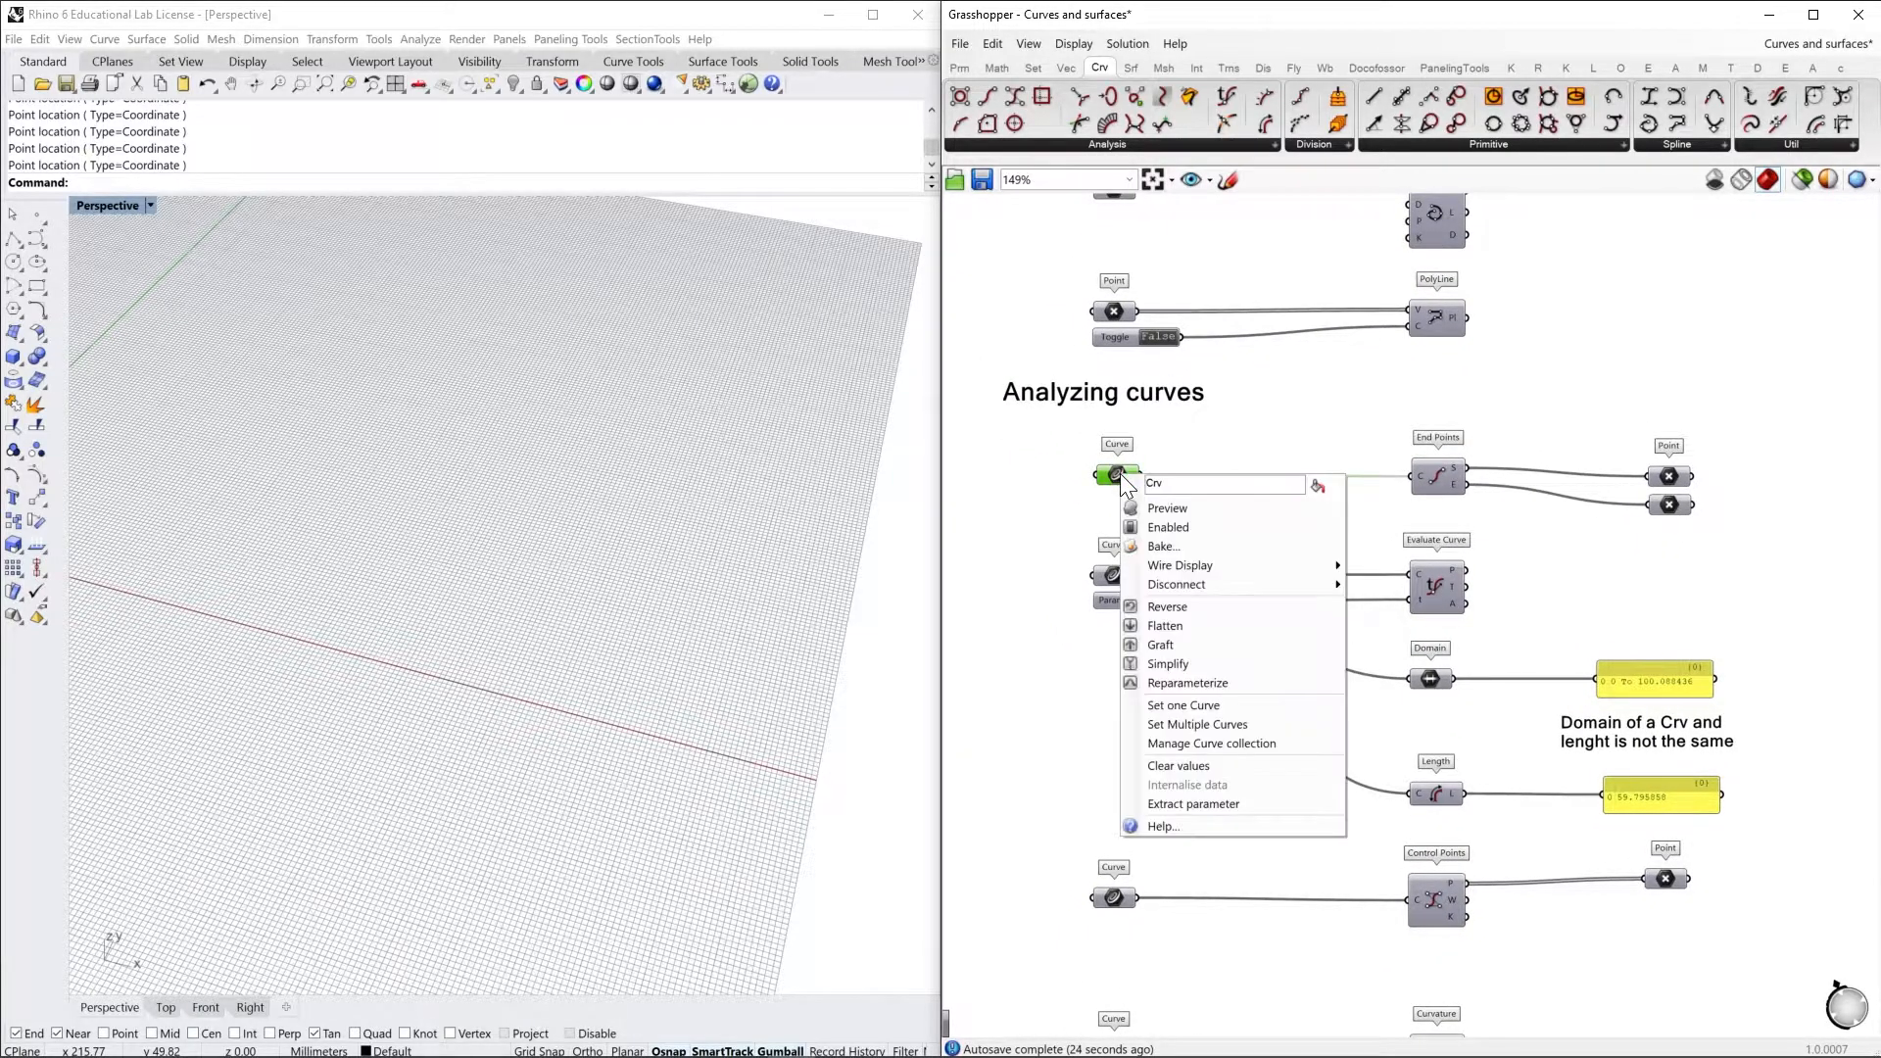
pyautogui.moveTo(1781, 520); pyautogui.dragTo(1080, 437)
pyautogui.rightClick(1079, 438)
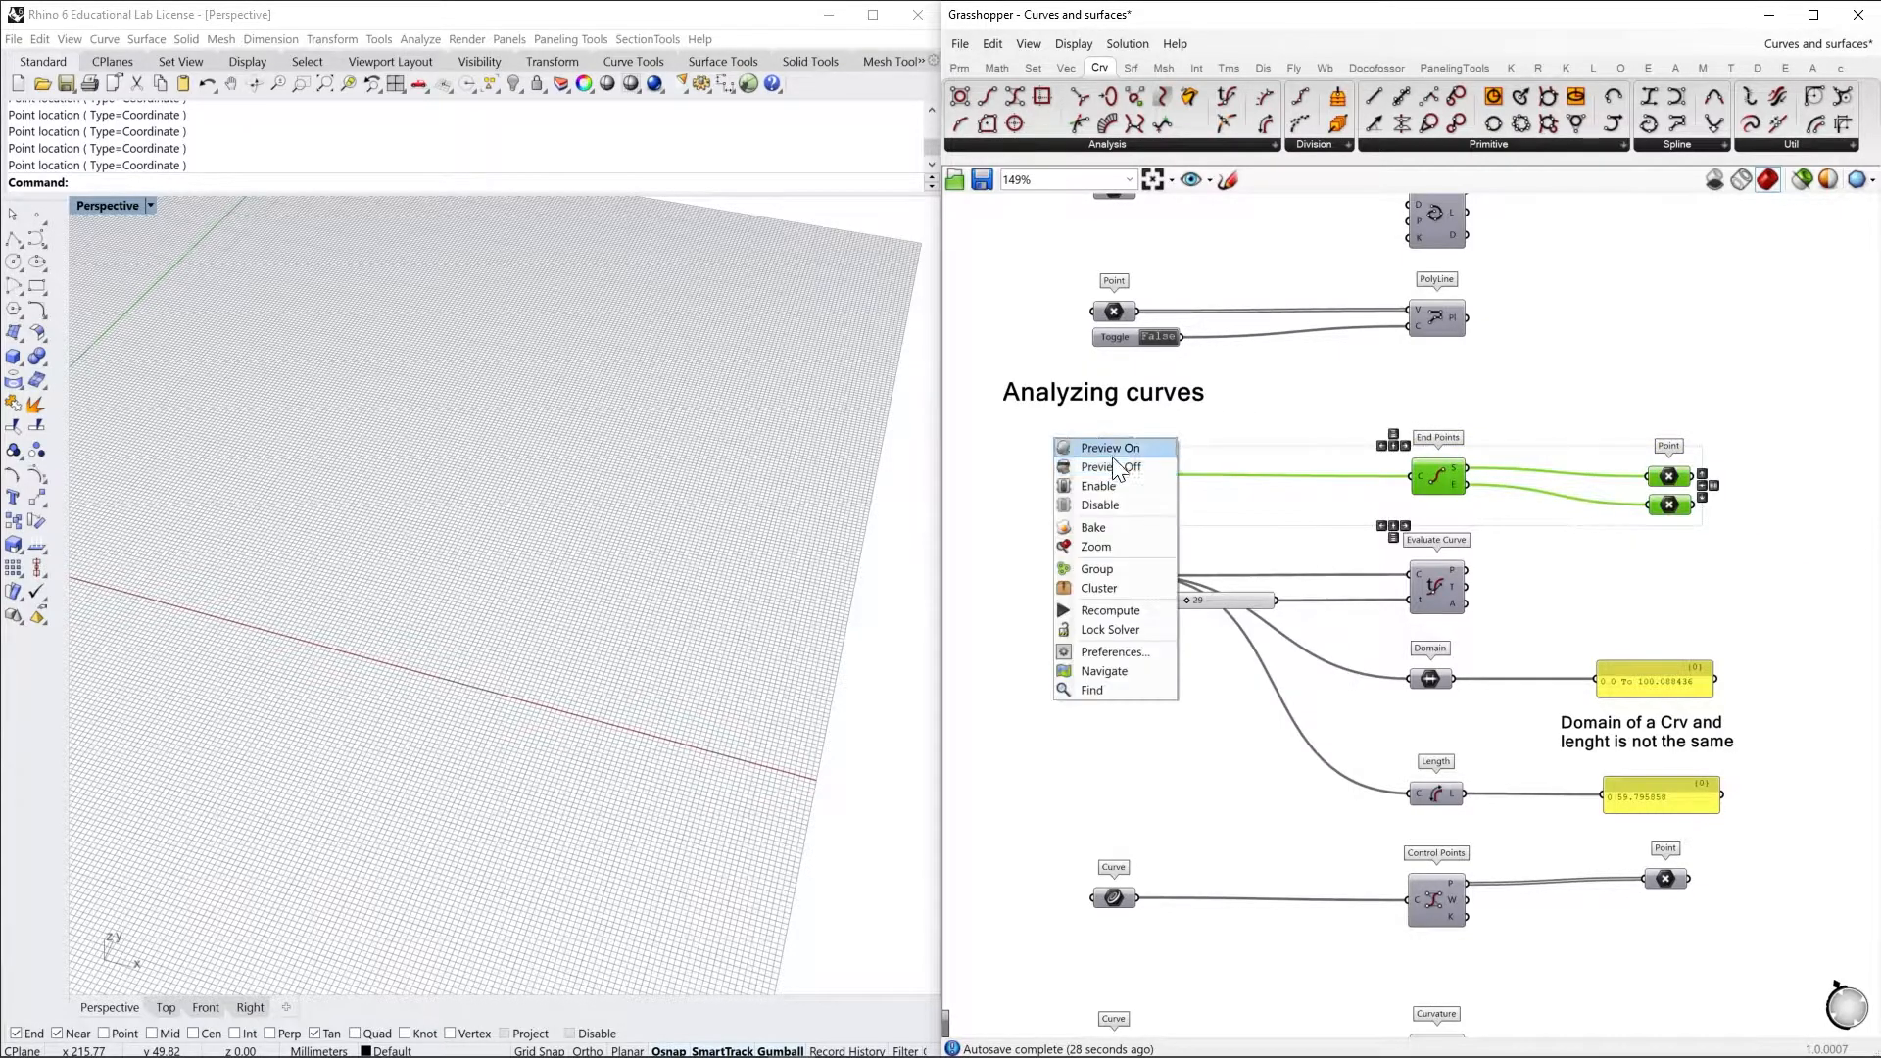
pyautogui.click(1131, 453)
# Select the Curve parameter feeding End Points to highlight the analysed curve in the viewport
pyautogui.moveTo(464, 563)
pyautogui.mouseDown(button='right')
pyautogui.moveTo(649, 544)
pyautogui.moveTo(597, 575)
pyautogui.moveTo(457, 545)
pyautogui.moveTo(637, 600)
pyautogui.moveTo(463, 529)
pyautogui.mouseUp(button='right')
pyautogui.click(1220, 514)
pyautogui.click(1115, 477)
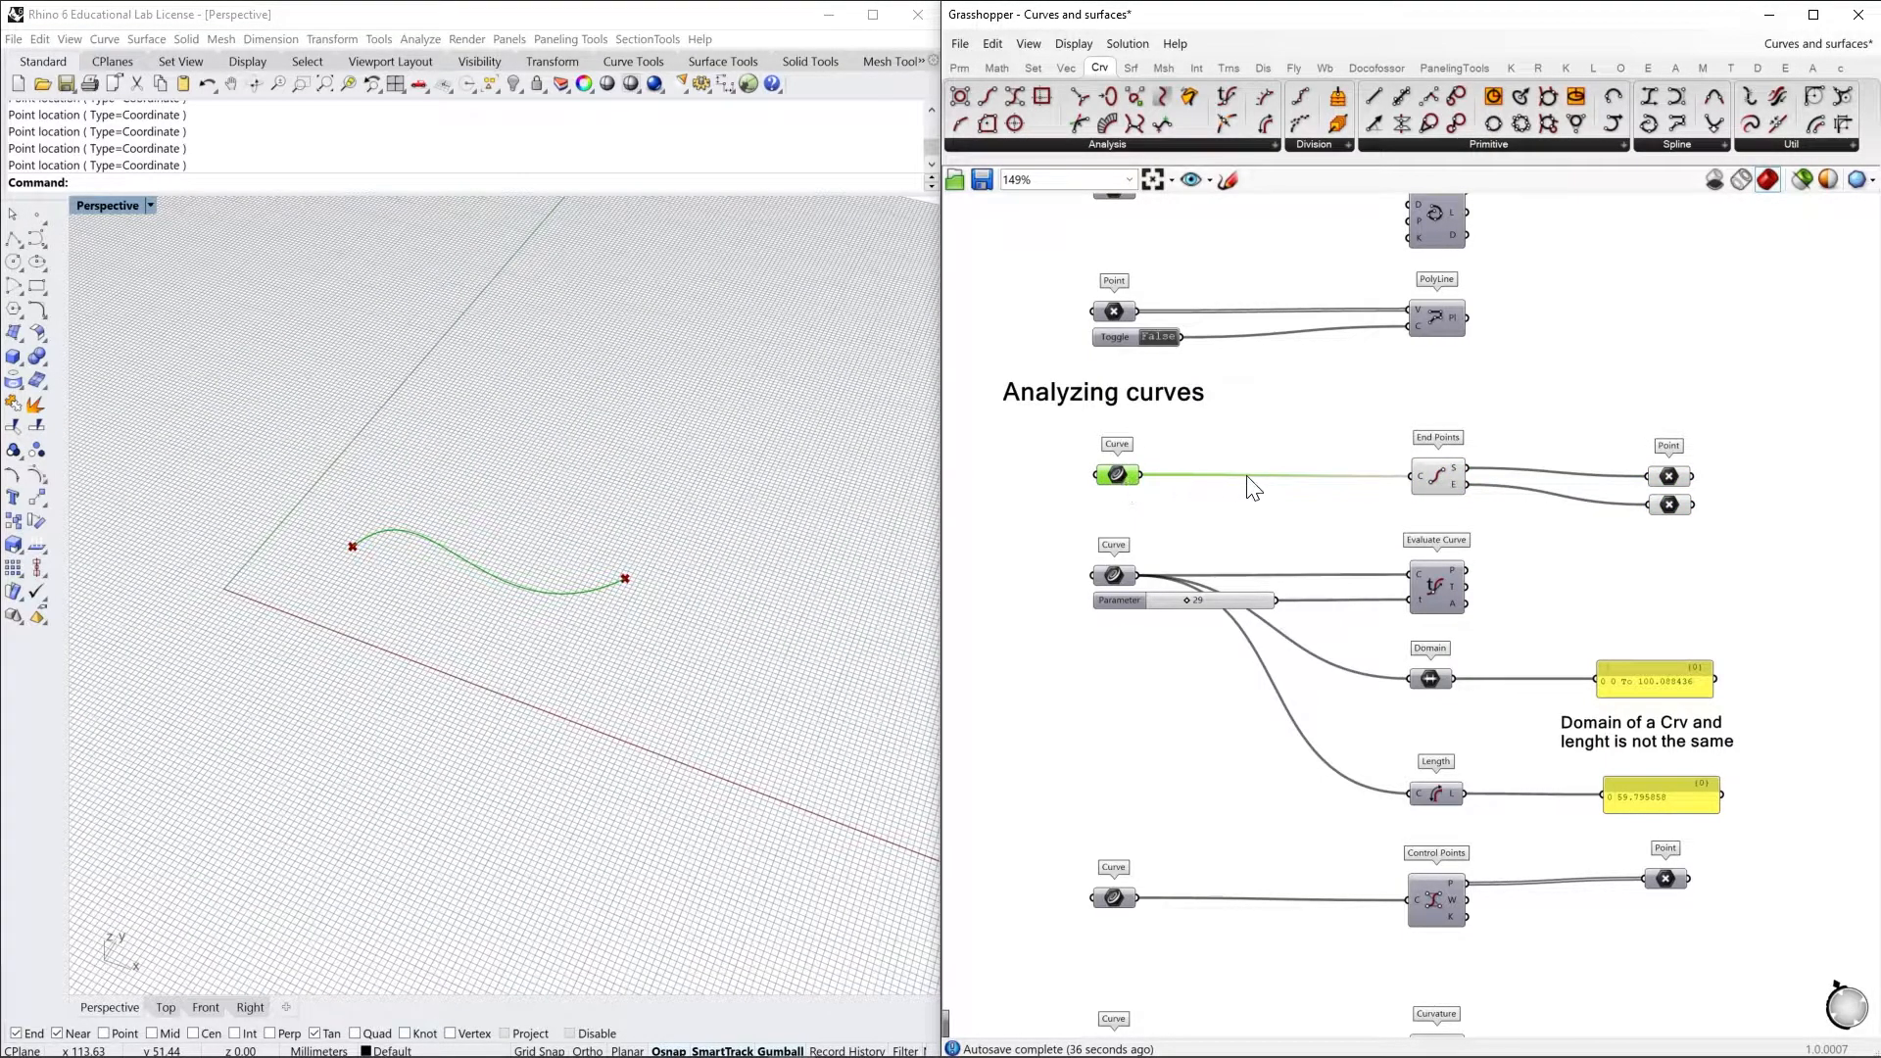
pyautogui.moveTo(1453, 466)
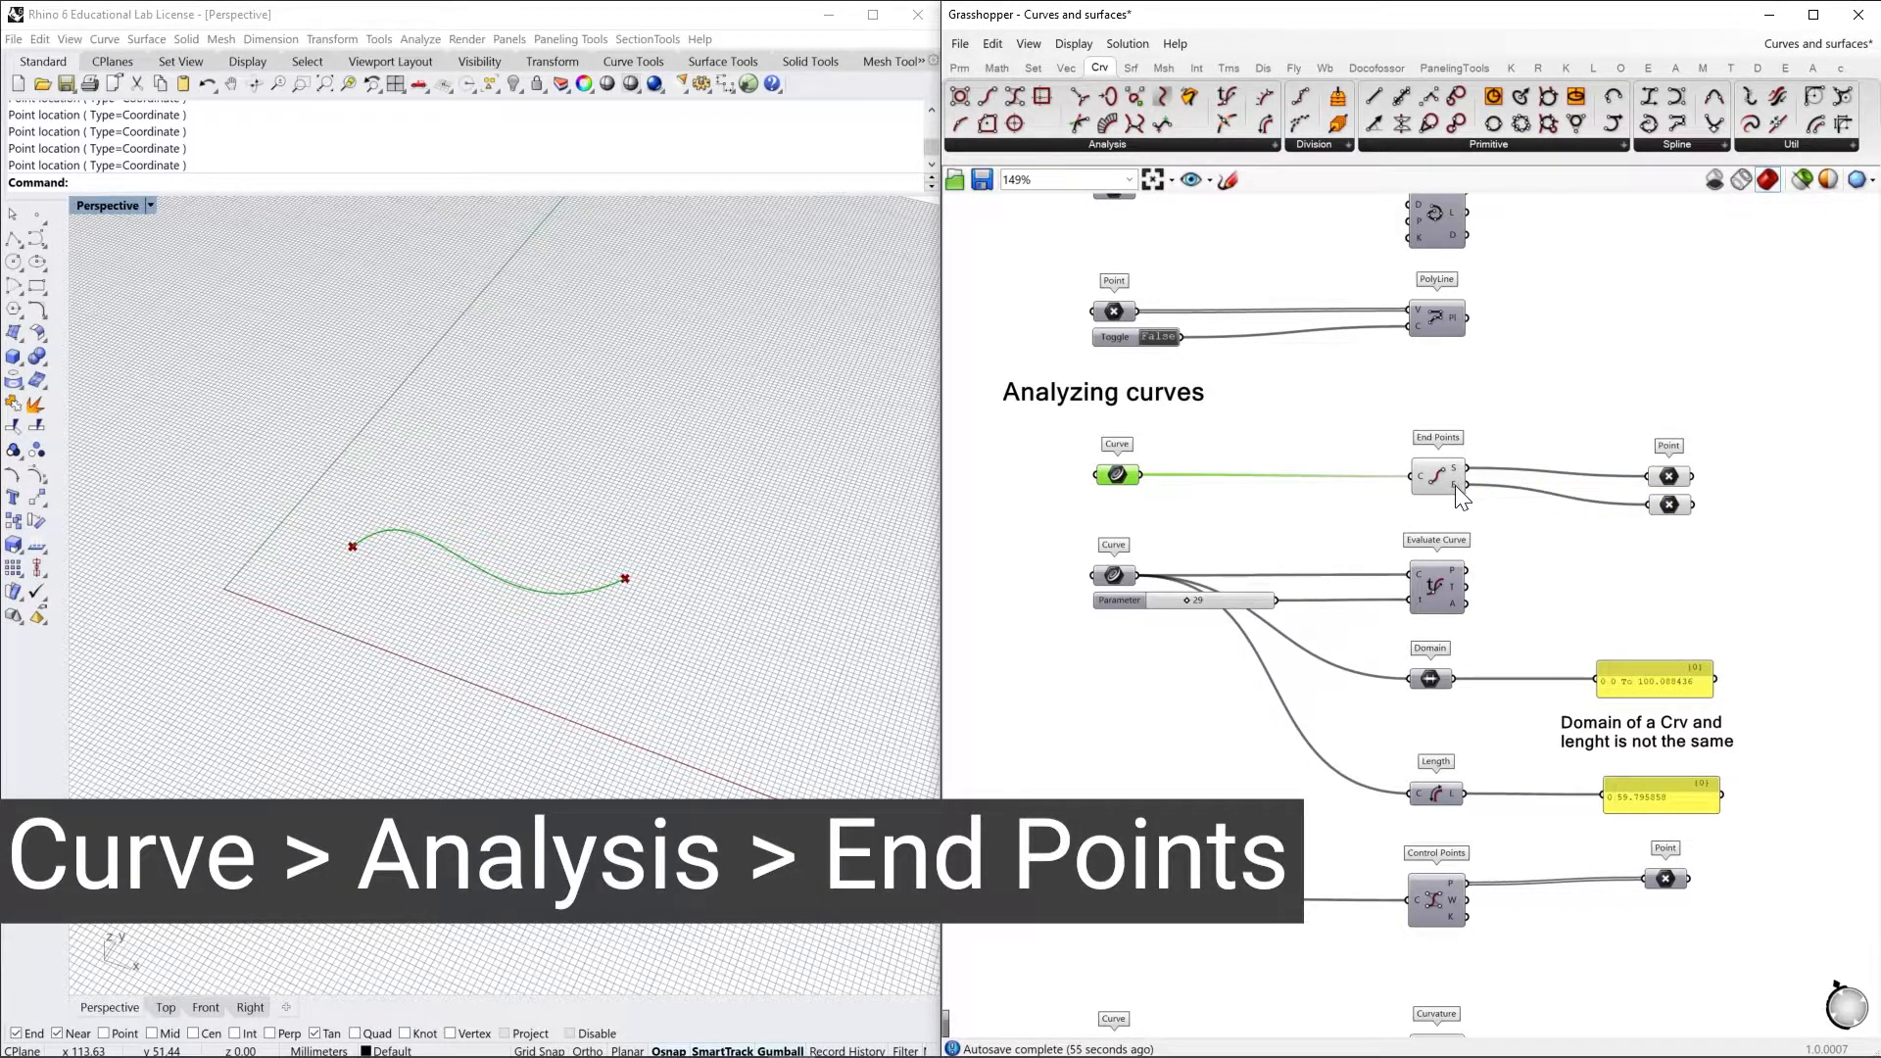
# Move the end-output Point parameter further below the start-output one and select both to highlight the curve's two ends
pyautogui.click(1668, 477)
pyautogui.moveTo(1670, 505); pyautogui.dragTo(1672, 535)
pyautogui.click(1743, 577)
pyautogui.moveTo(1636, 442); pyautogui.dragTo(1719, 549)
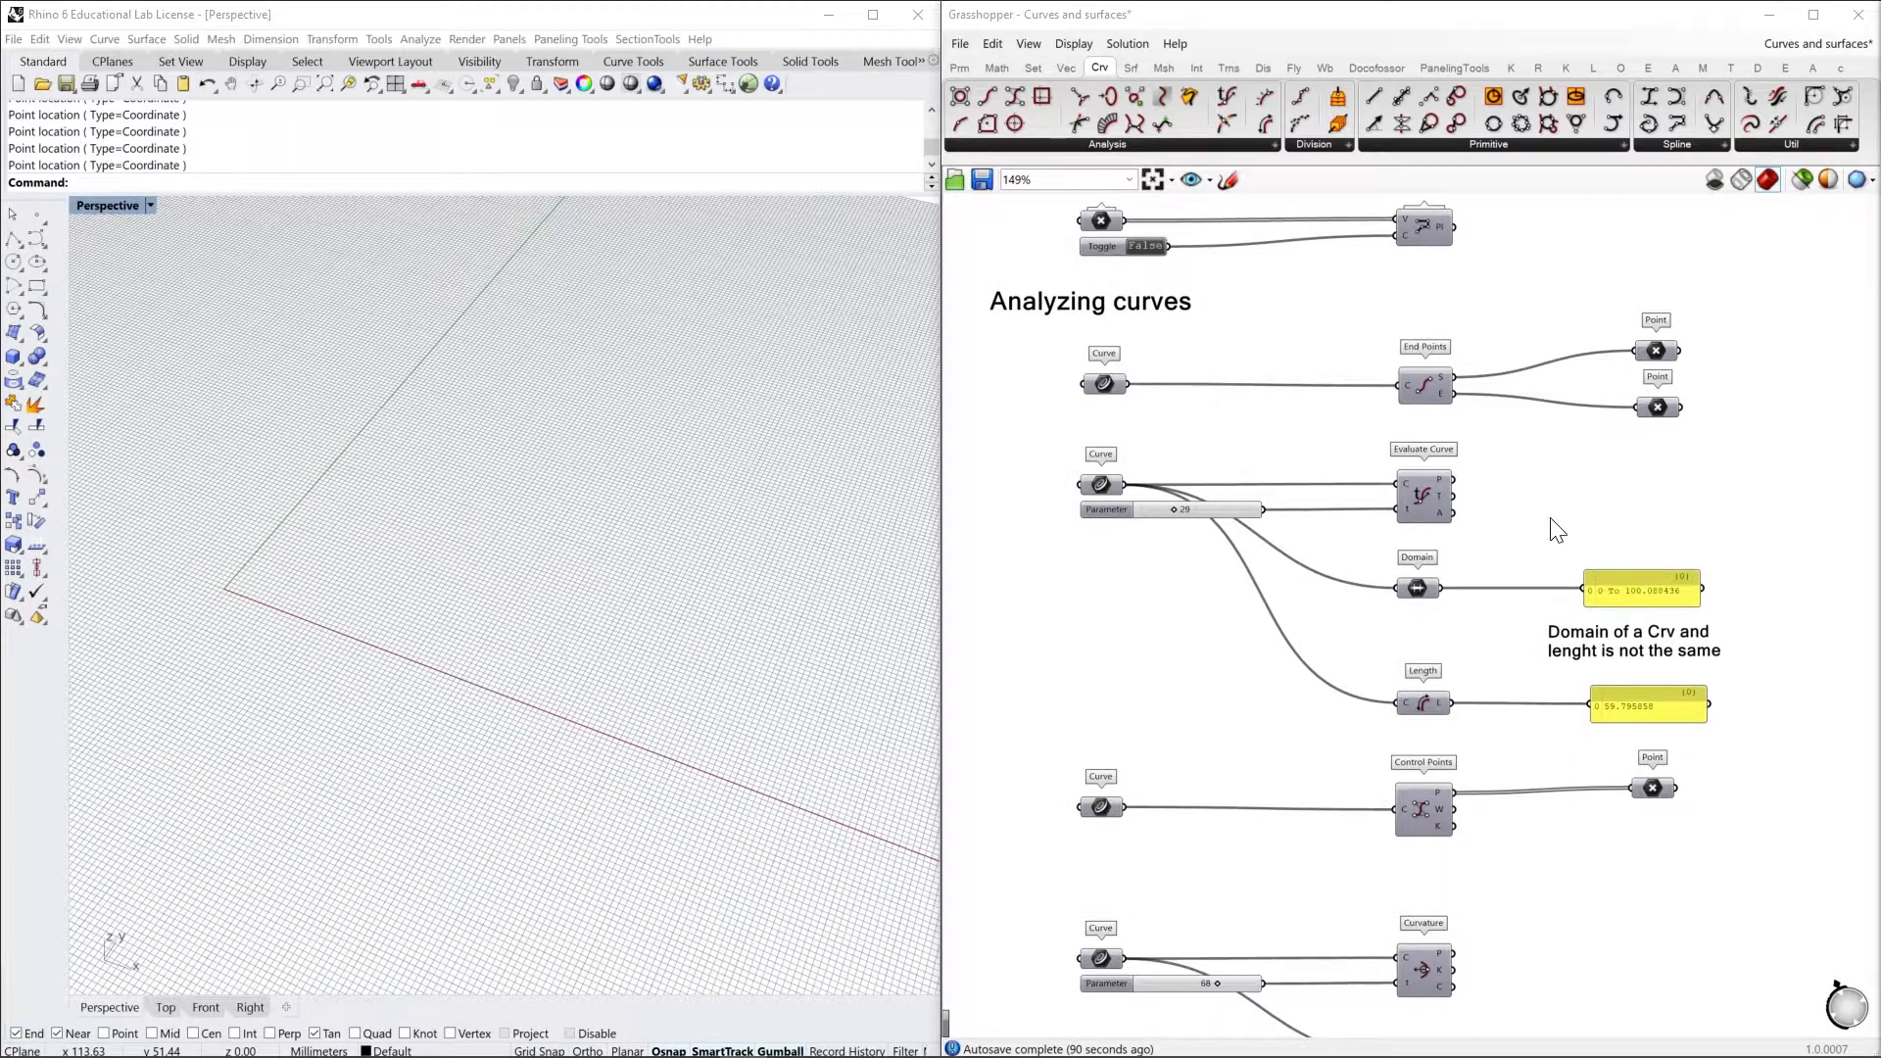
pyautogui.click(1548, 516)
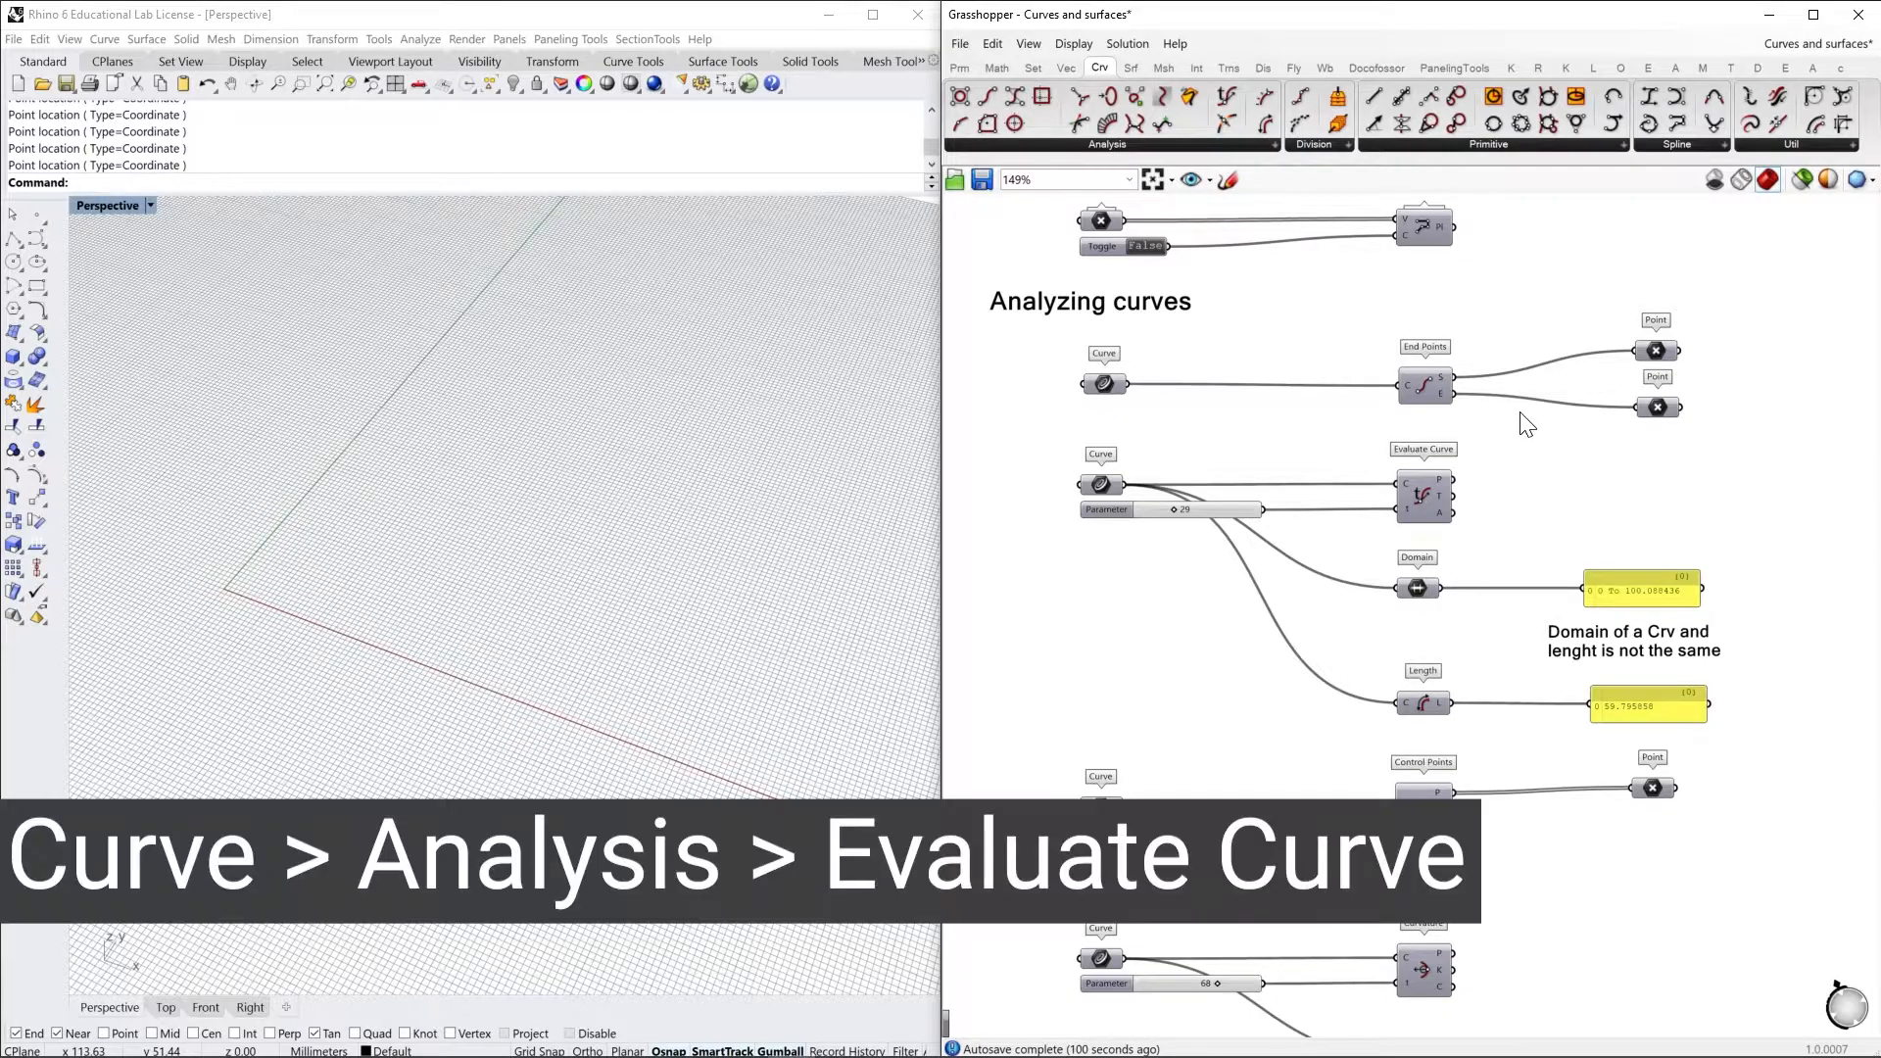
# Select the Evaluate Curve component and set its Parameter slider to 31
pyautogui.click(1426, 503)
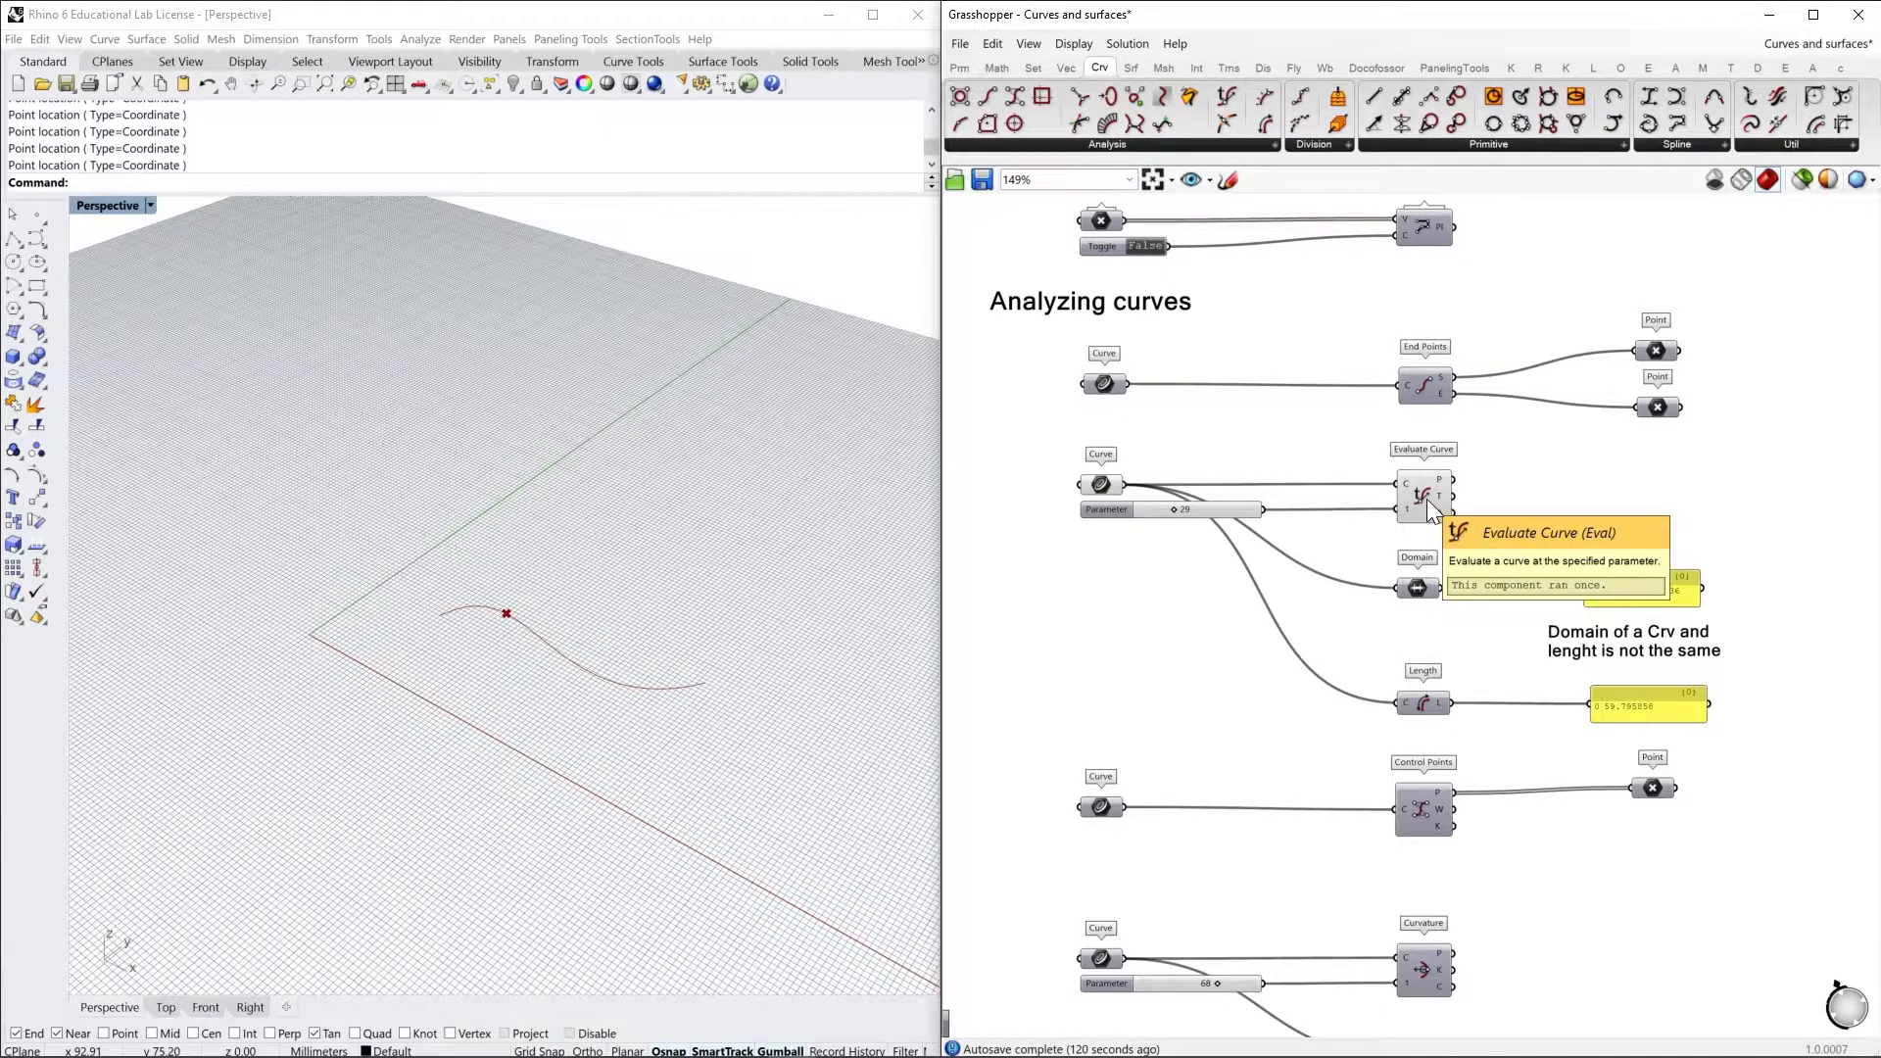
pyautogui.click(1429, 508)
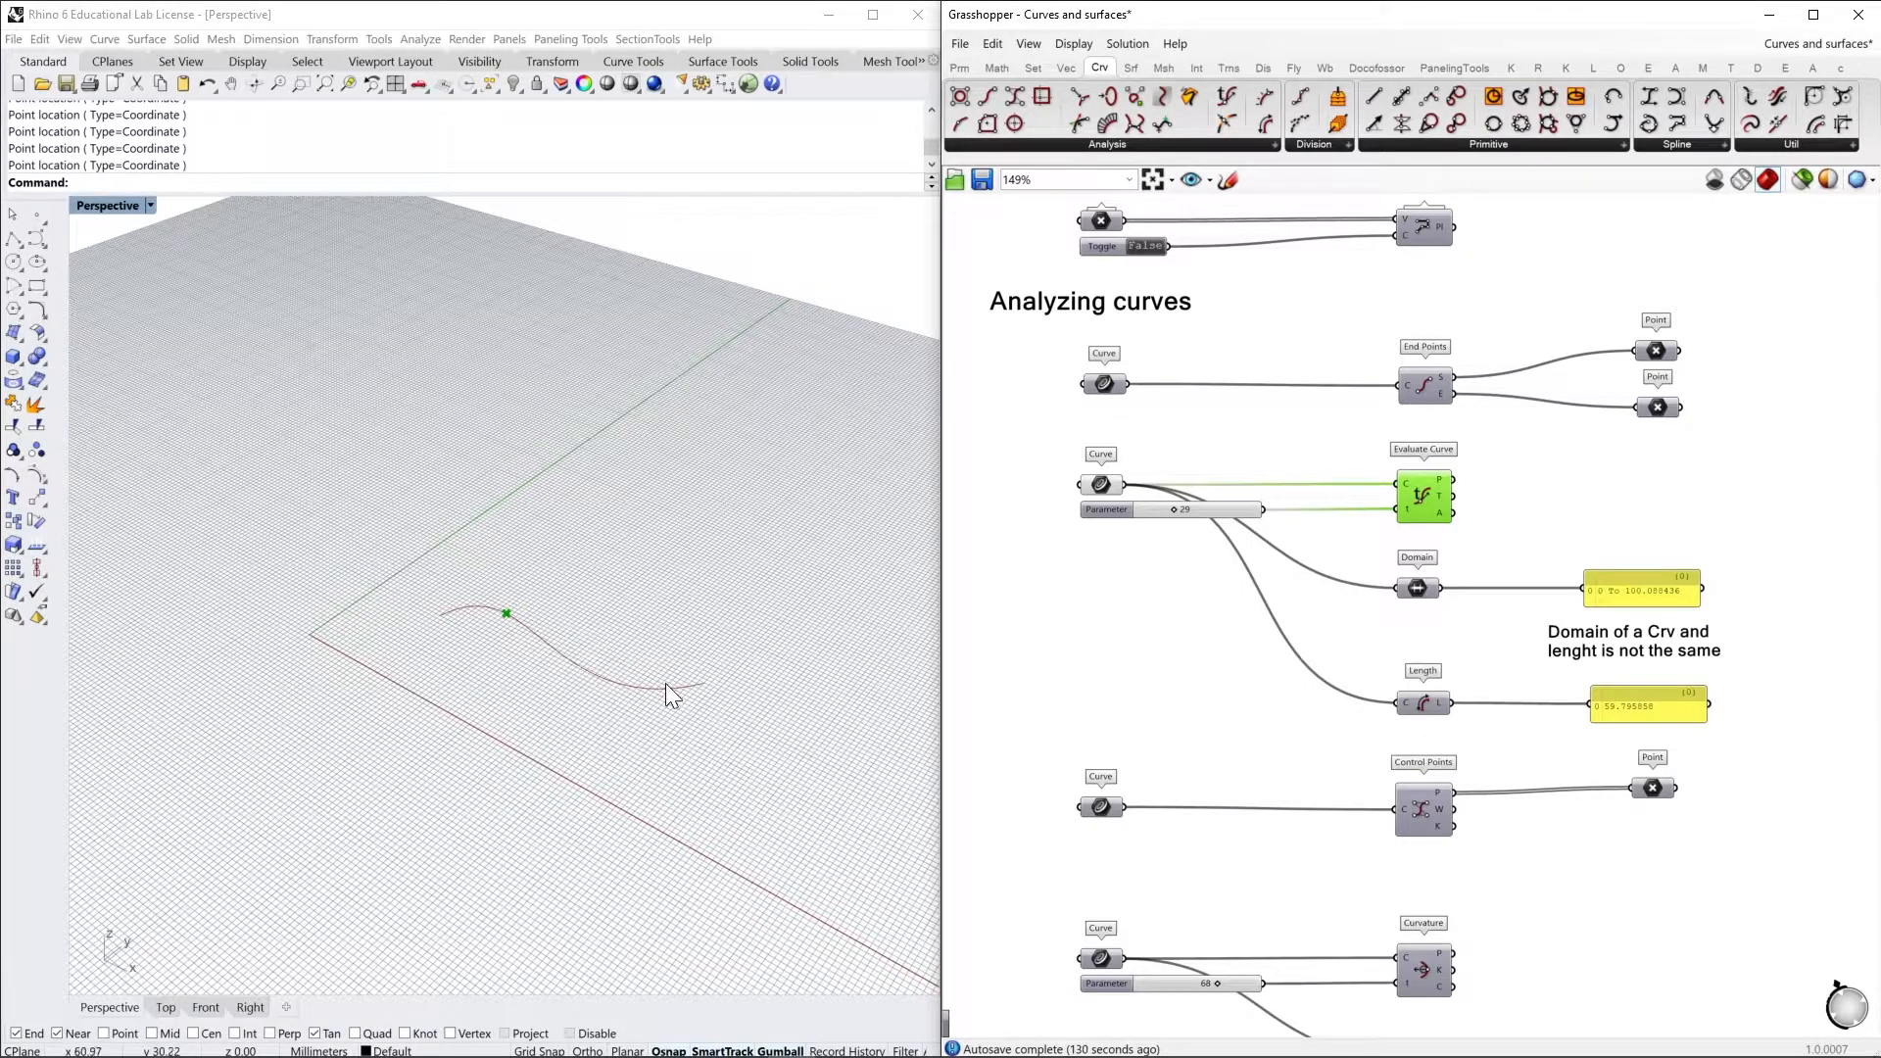
pyautogui.moveTo(1174, 511)
pyautogui.mouseDown()
pyautogui.moveTo(1258, 510)
pyautogui.moveTo(1139, 512)
pyautogui.moveTo(1251, 514)
pyautogui.moveTo(1175, 511)
pyautogui.mouseUp()
pyautogui.scroll(3, 542, 666)
pyautogui.moveTo(567, 672); pyautogui.dragTo(429, 550, button='right')
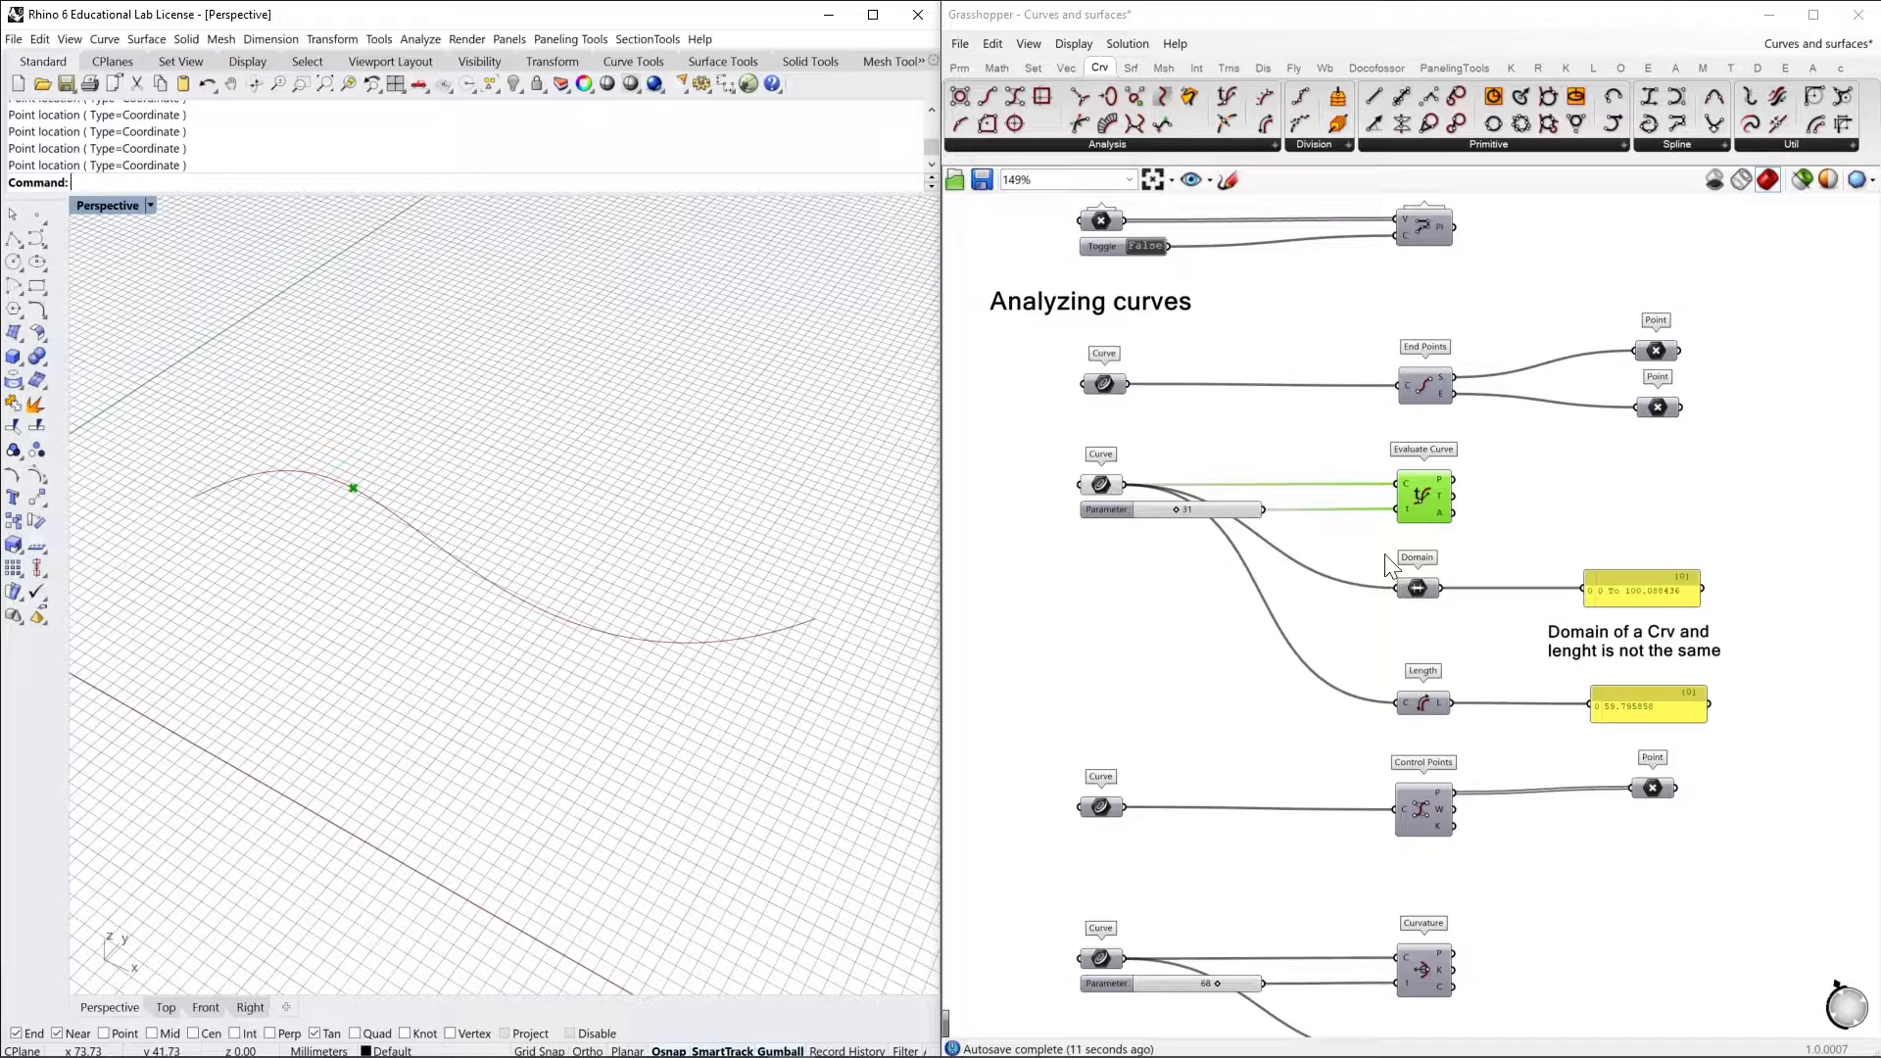
# Compare the evaluated curve's domain with its length using the Domain and Length components and their panels
pyautogui.click(1414, 587)
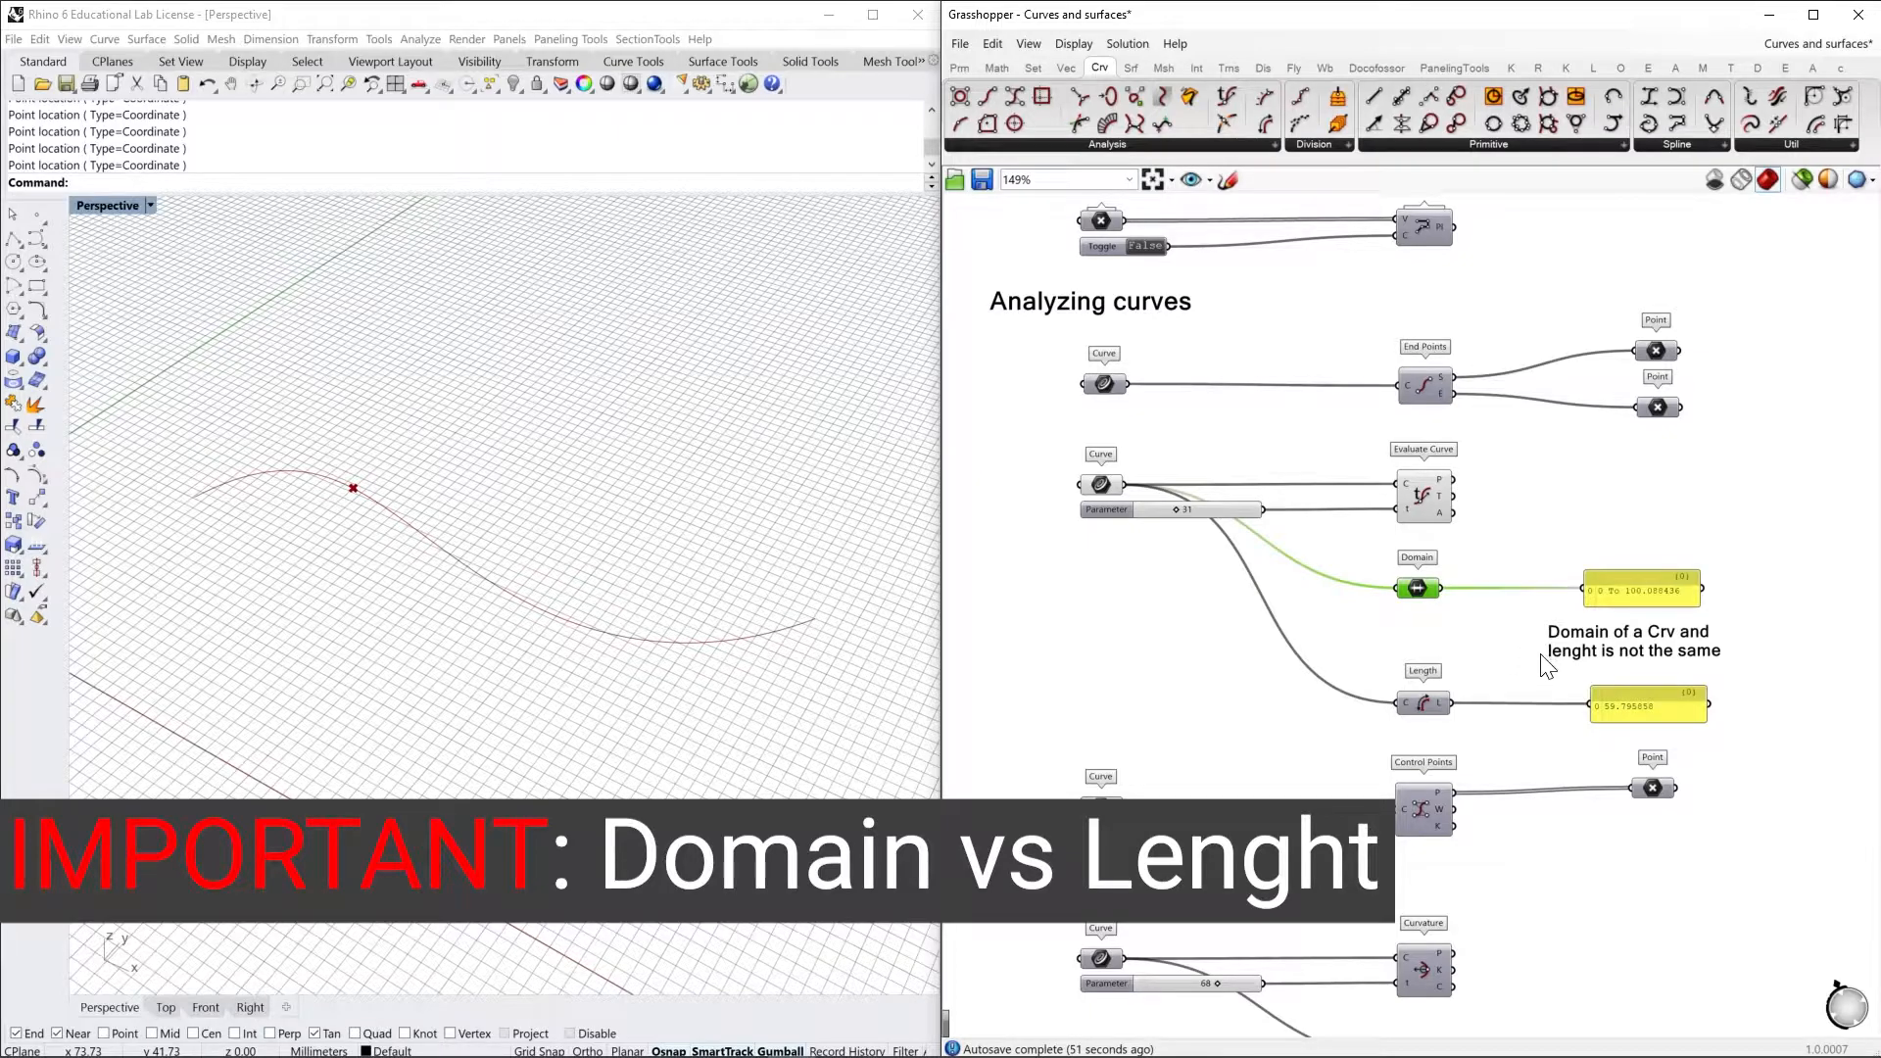
pyautogui.click(1101, 486)
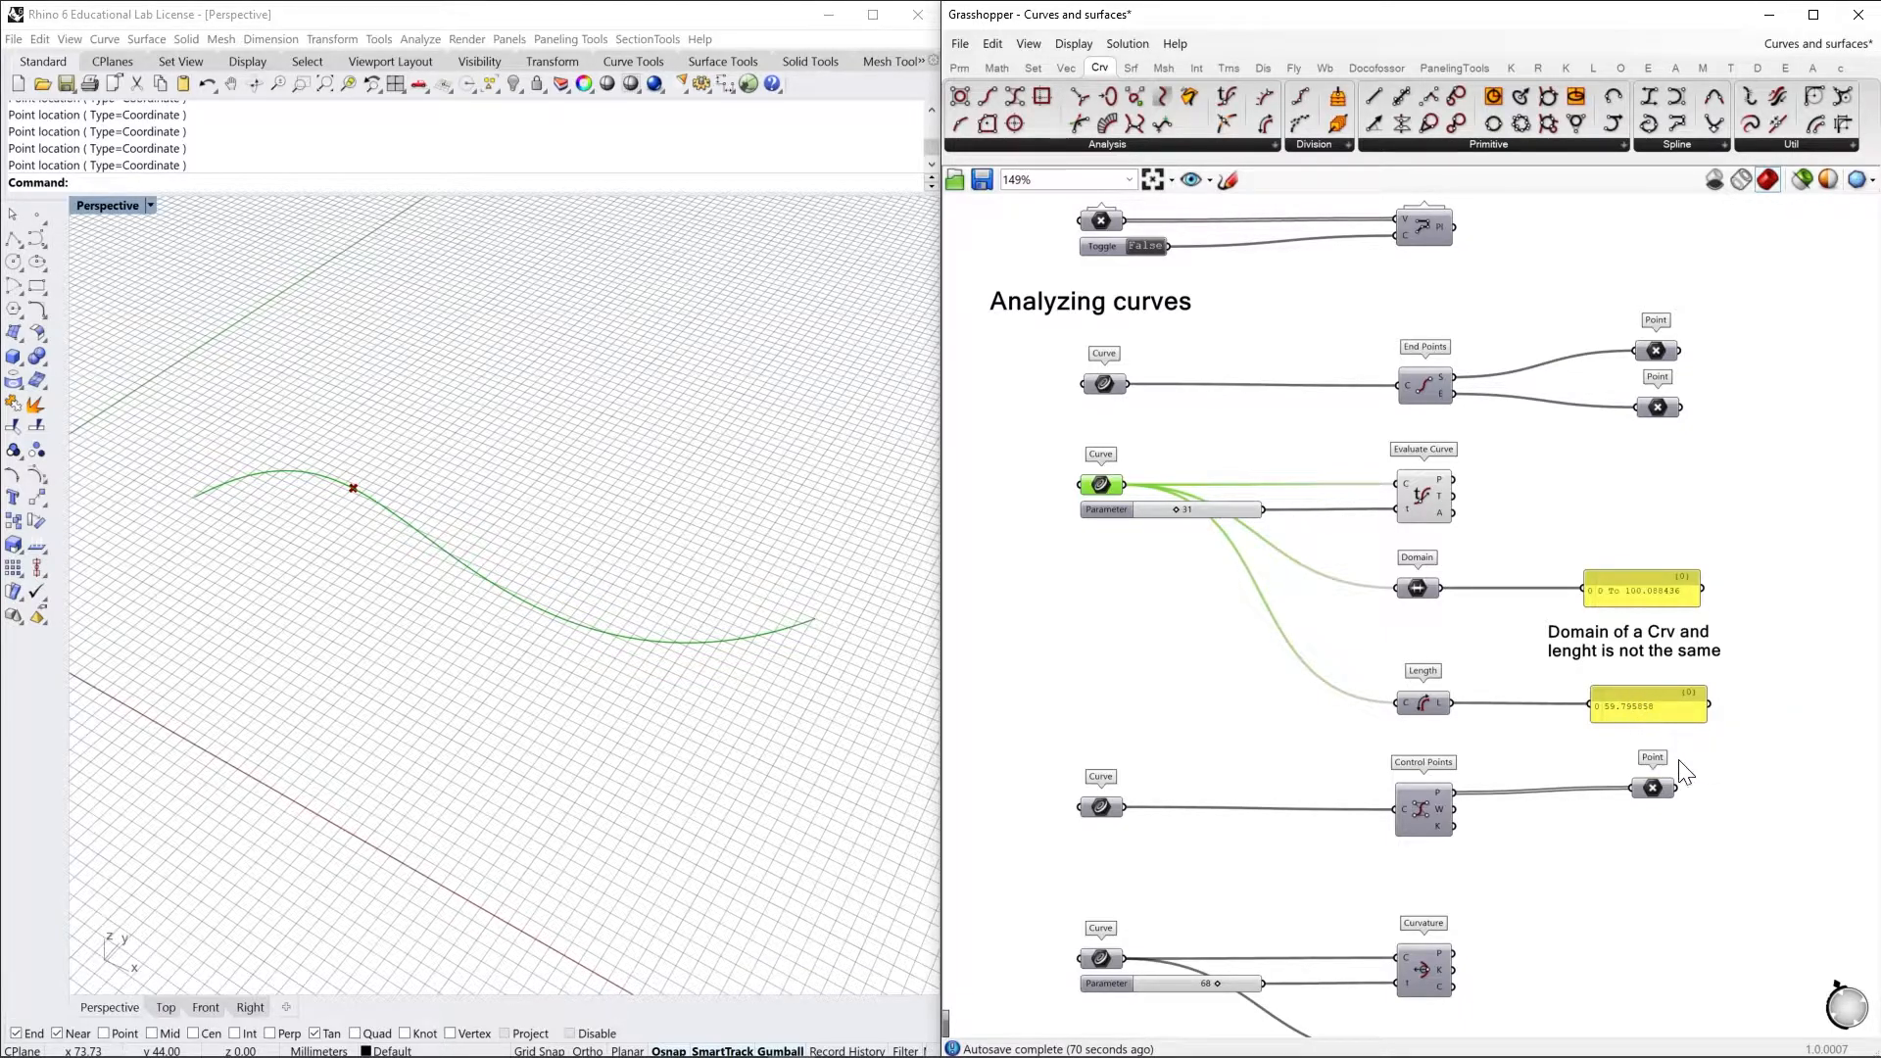
pyautogui.click(1401, 573)
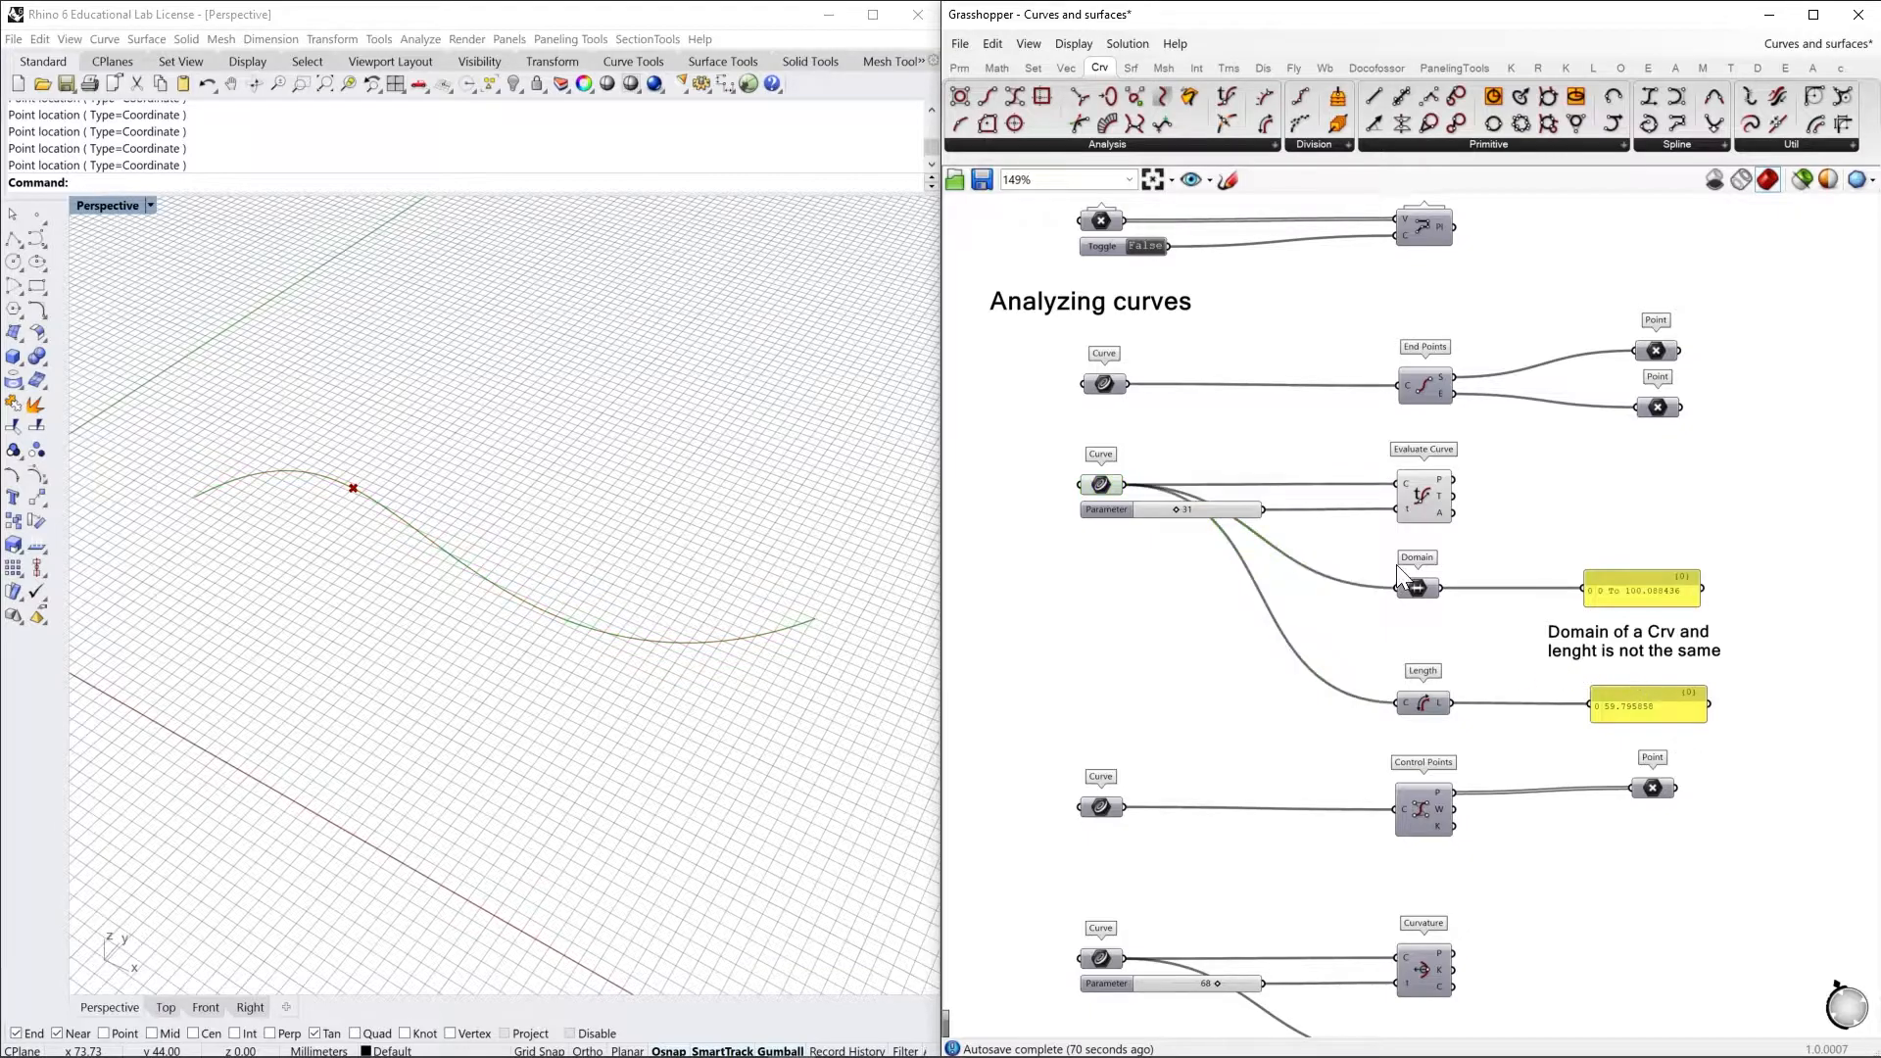
# Set the Evaluate Curve's Parameter slider to 66 with the component selected to highlight the evaluated point
pyautogui.click(1422, 509)
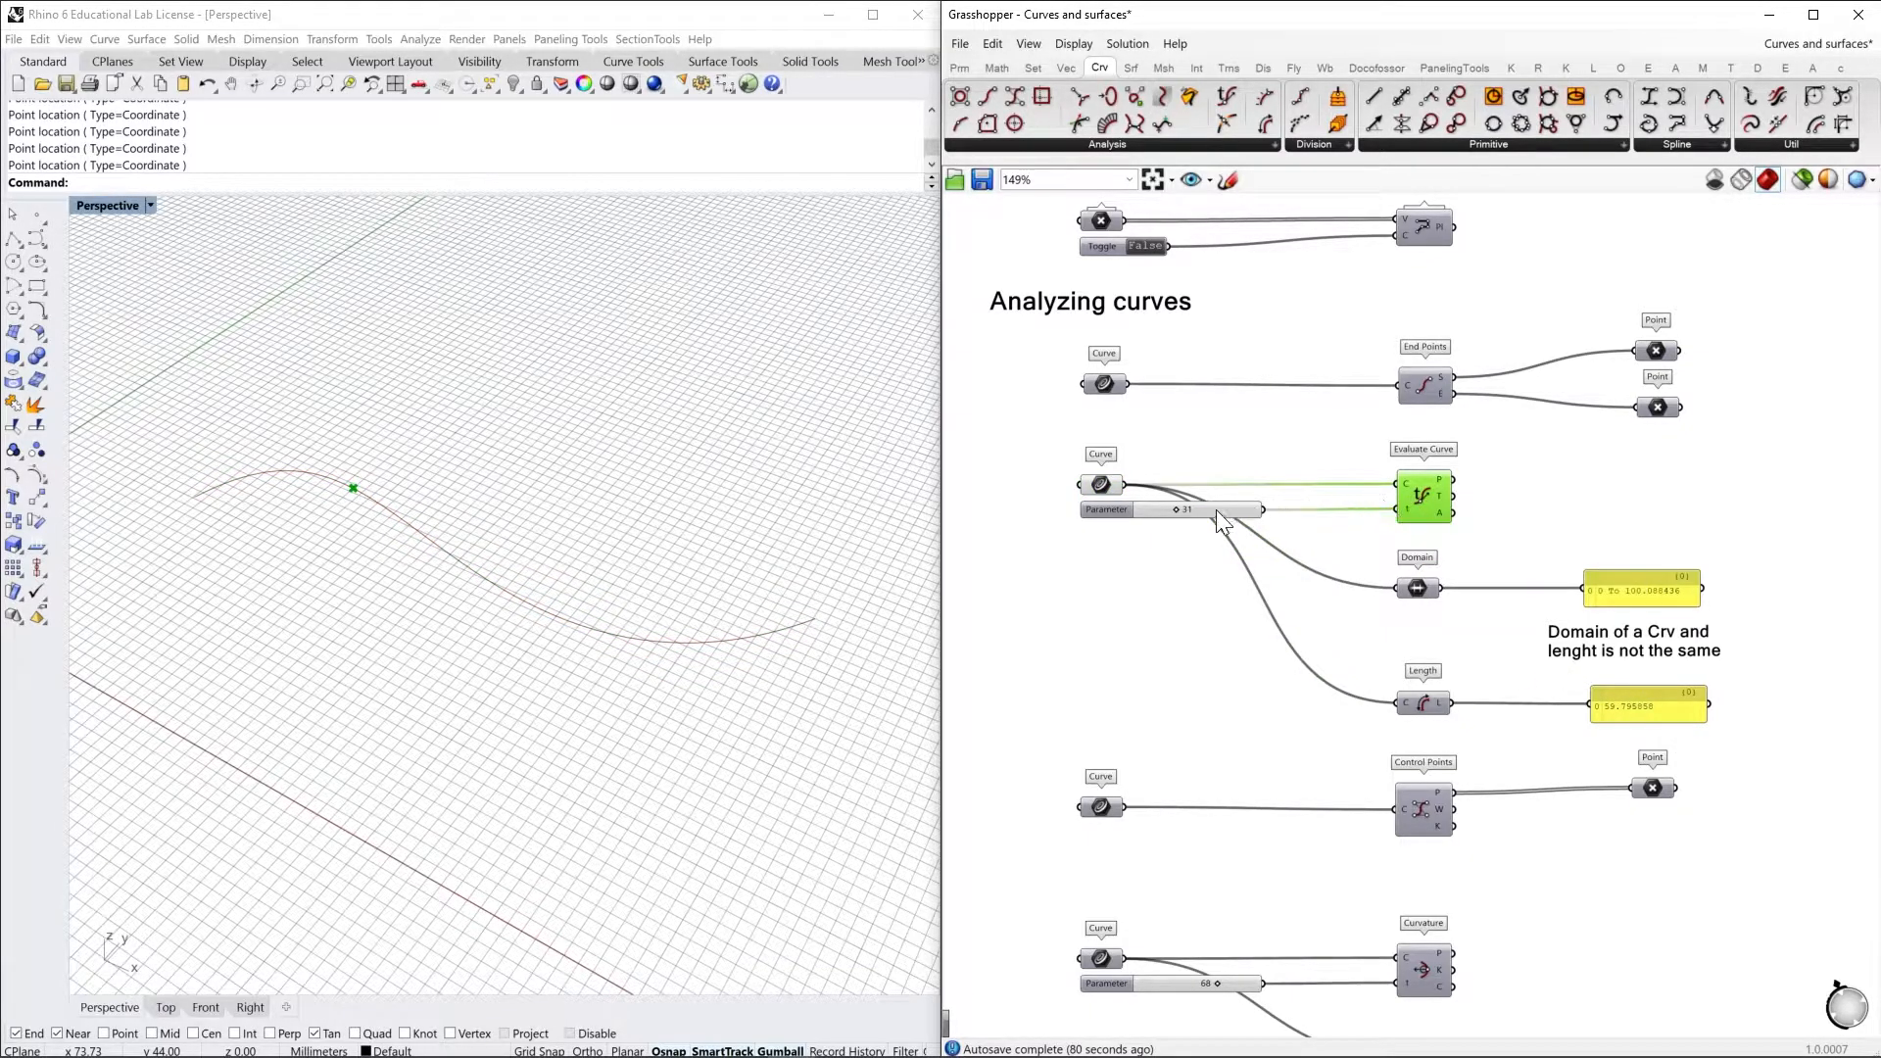
pyautogui.moveTo(1179, 517)
pyautogui.mouseDown()
pyautogui.moveTo(1253, 514)
pyautogui.moveTo(1171, 516)
pyautogui.moveTo(1215, 520)
pyautogui.mouseUp()
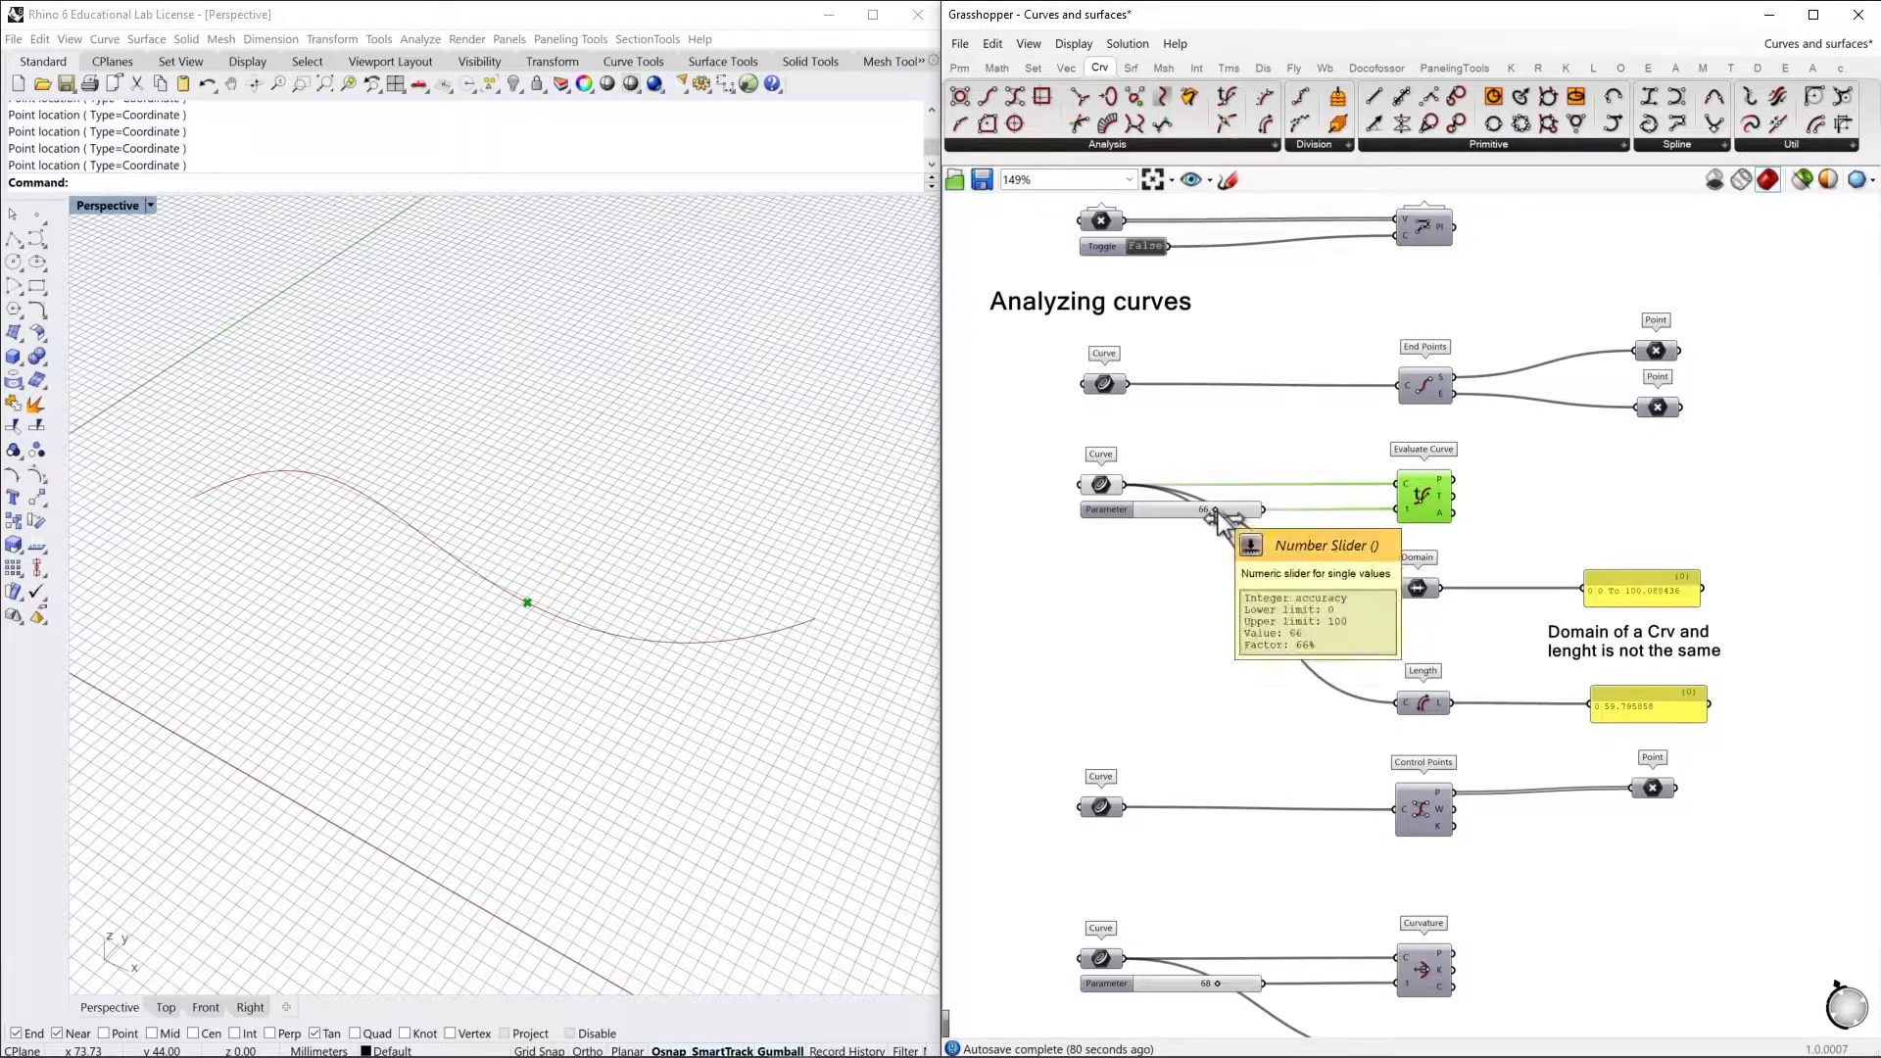
# Limit the Evaluate Curve's Parameter slider to a maximum of 50 and set it to 50
pyautogui.doubleClick(1123, 510)
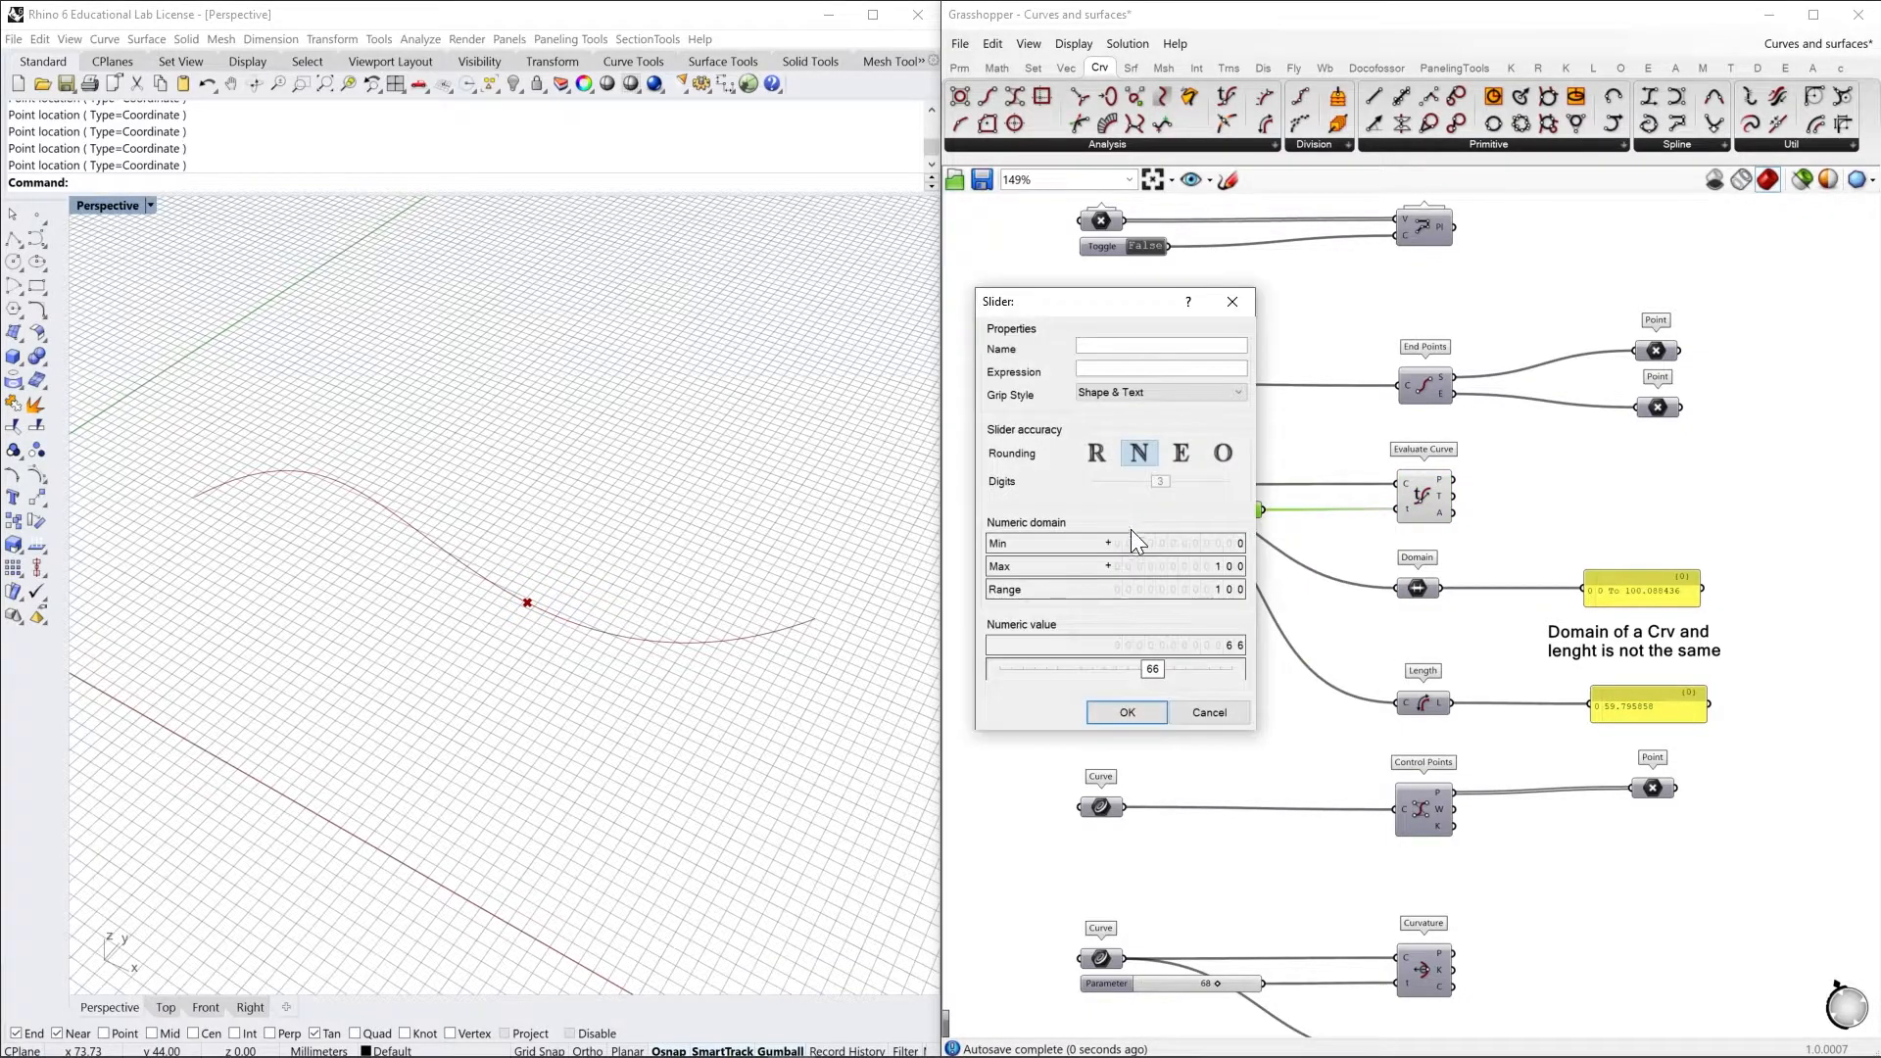
pyautogui.moveTo(1231, 564); pyautogui.dragTo(1226, 644)
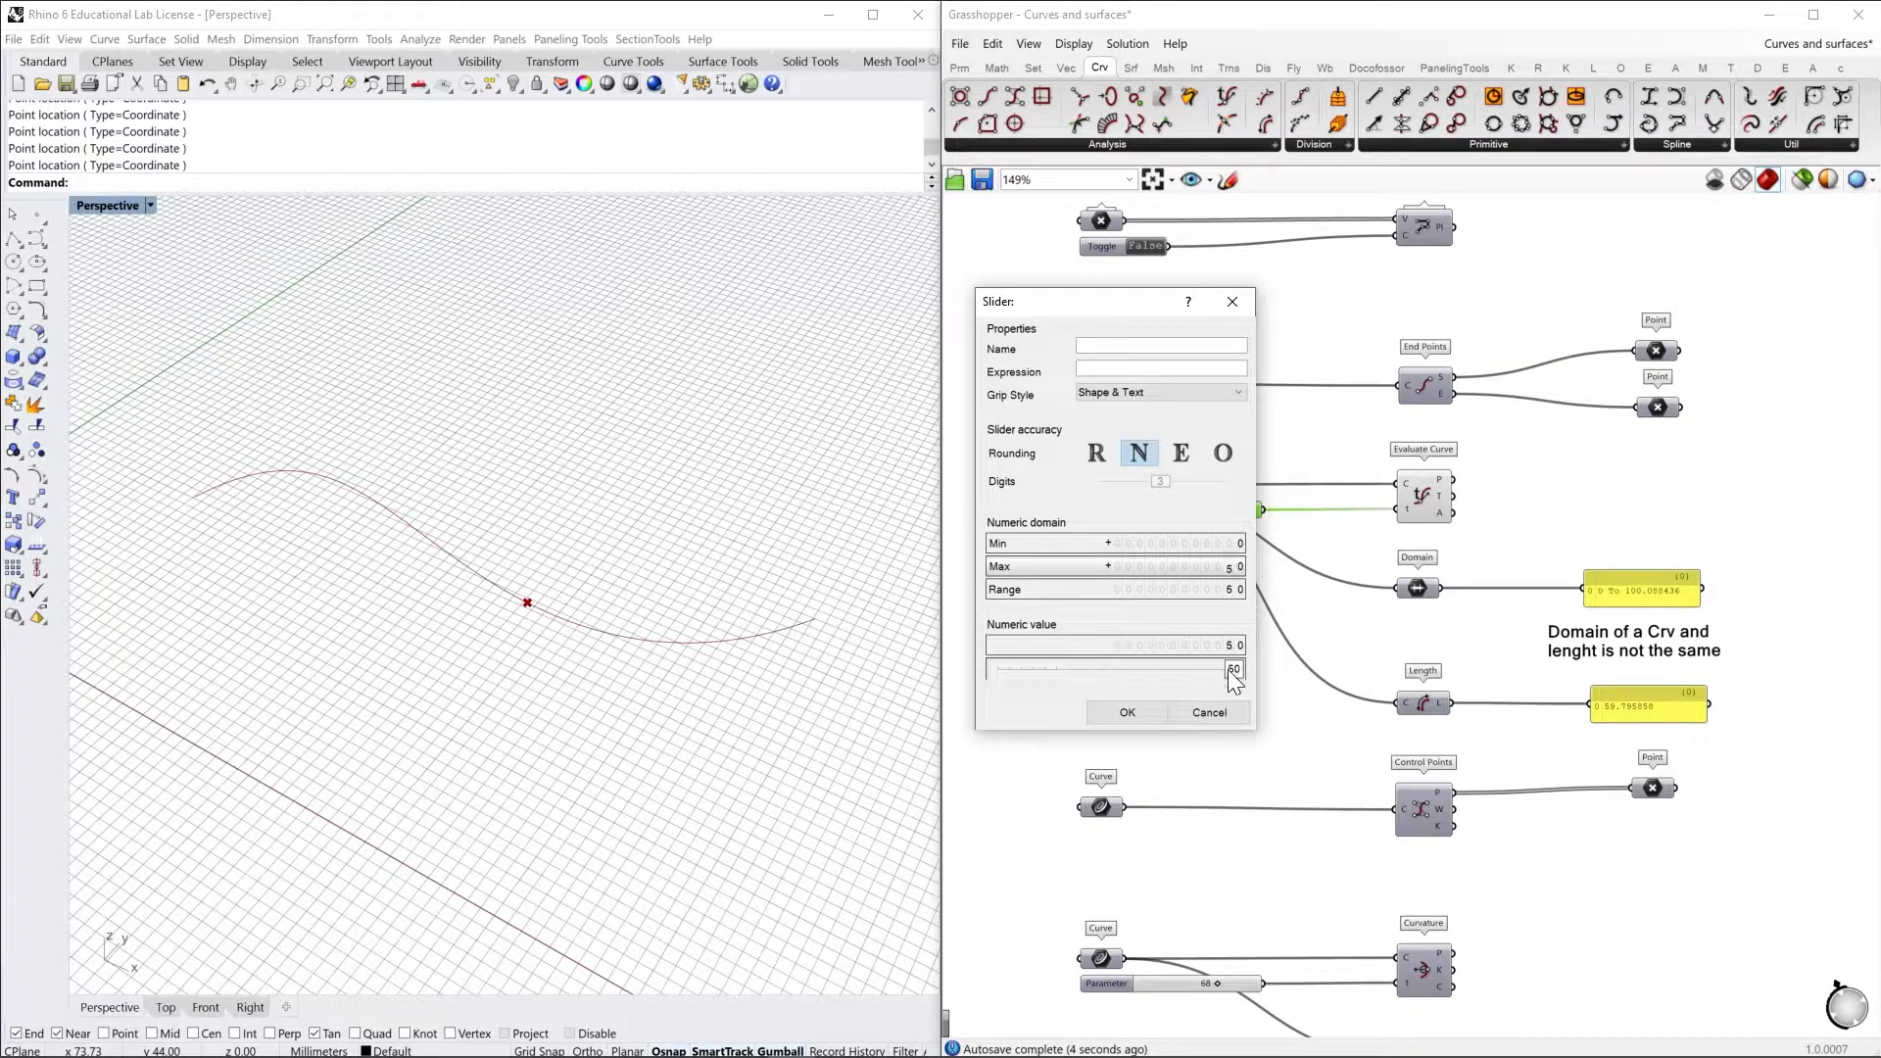
pyautogui.click(1126, 712)
pyautogui.moveTo(1184, 525); pyautogui.dragTo(1266, 517)
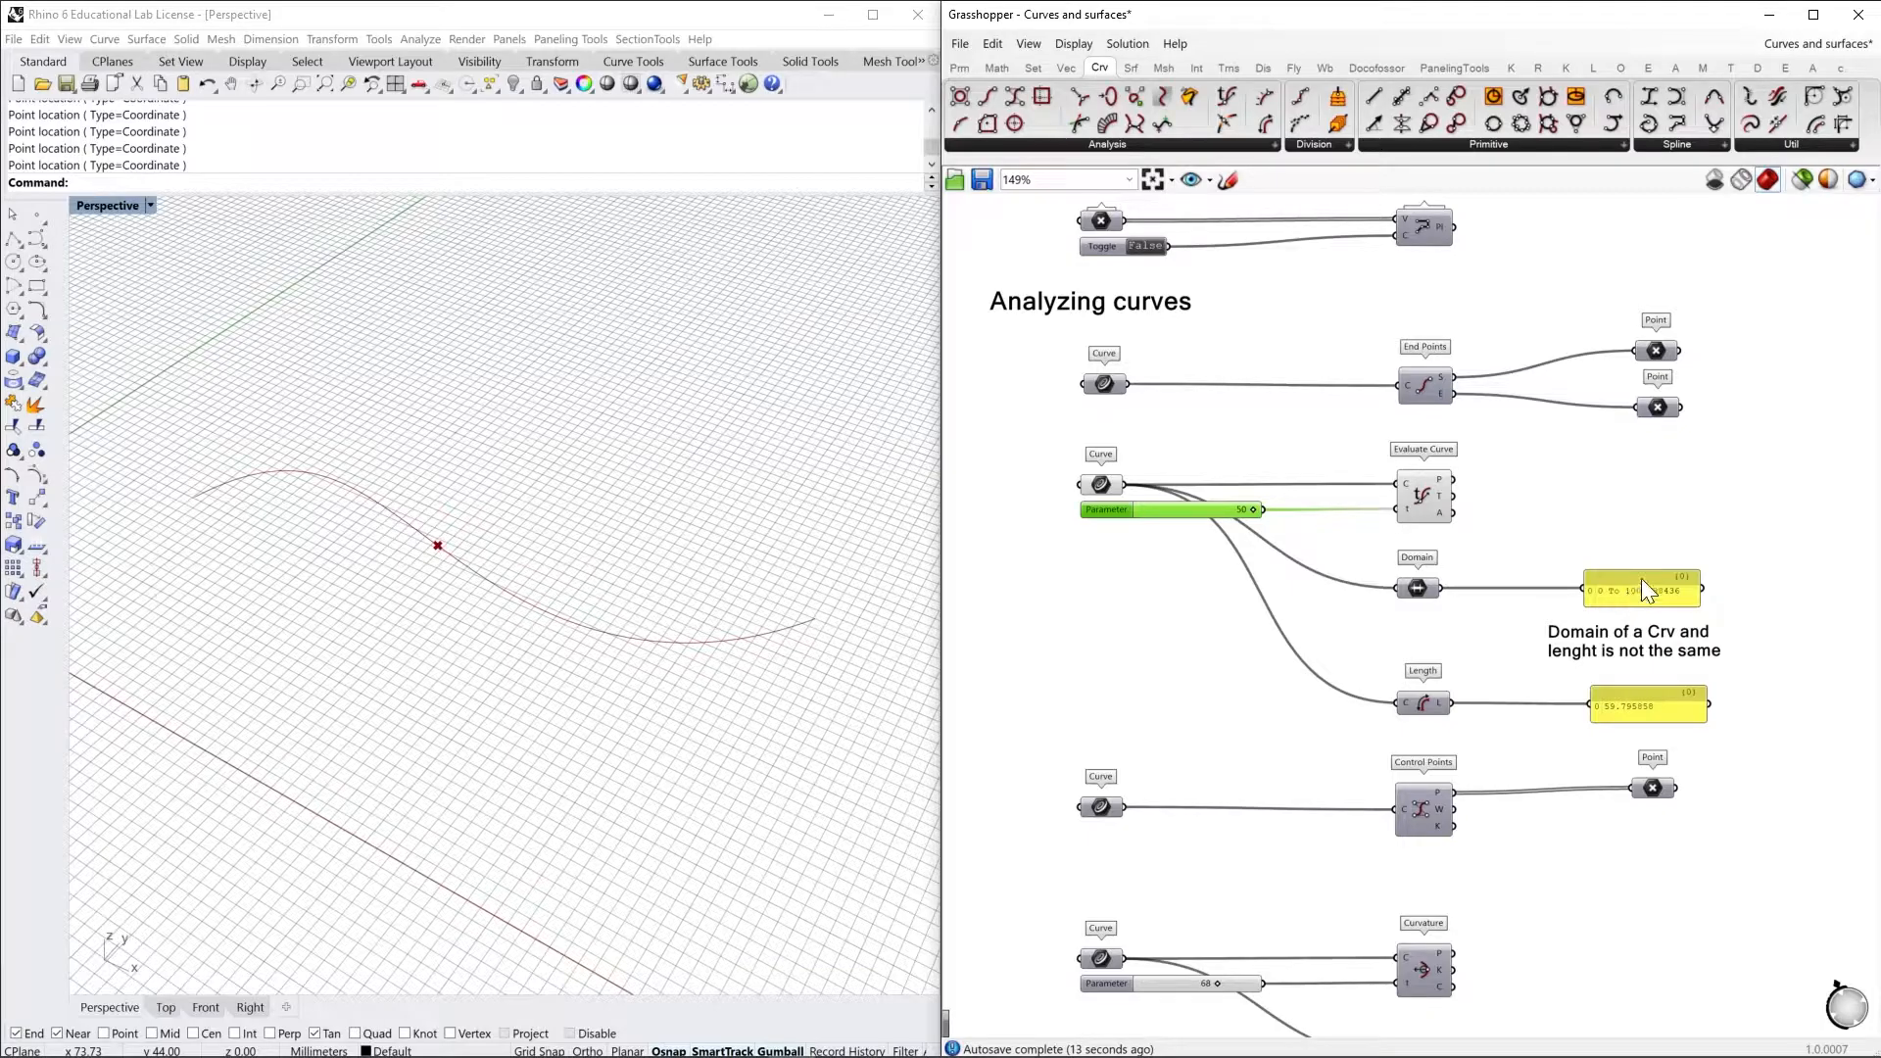
# Reparameterize the curve feeding the Evaluate Curve component and lower its Parameter slider to 1
pyautogui.moveTo(727, 722); pyautogui.dragTo(637, 666, button='right')
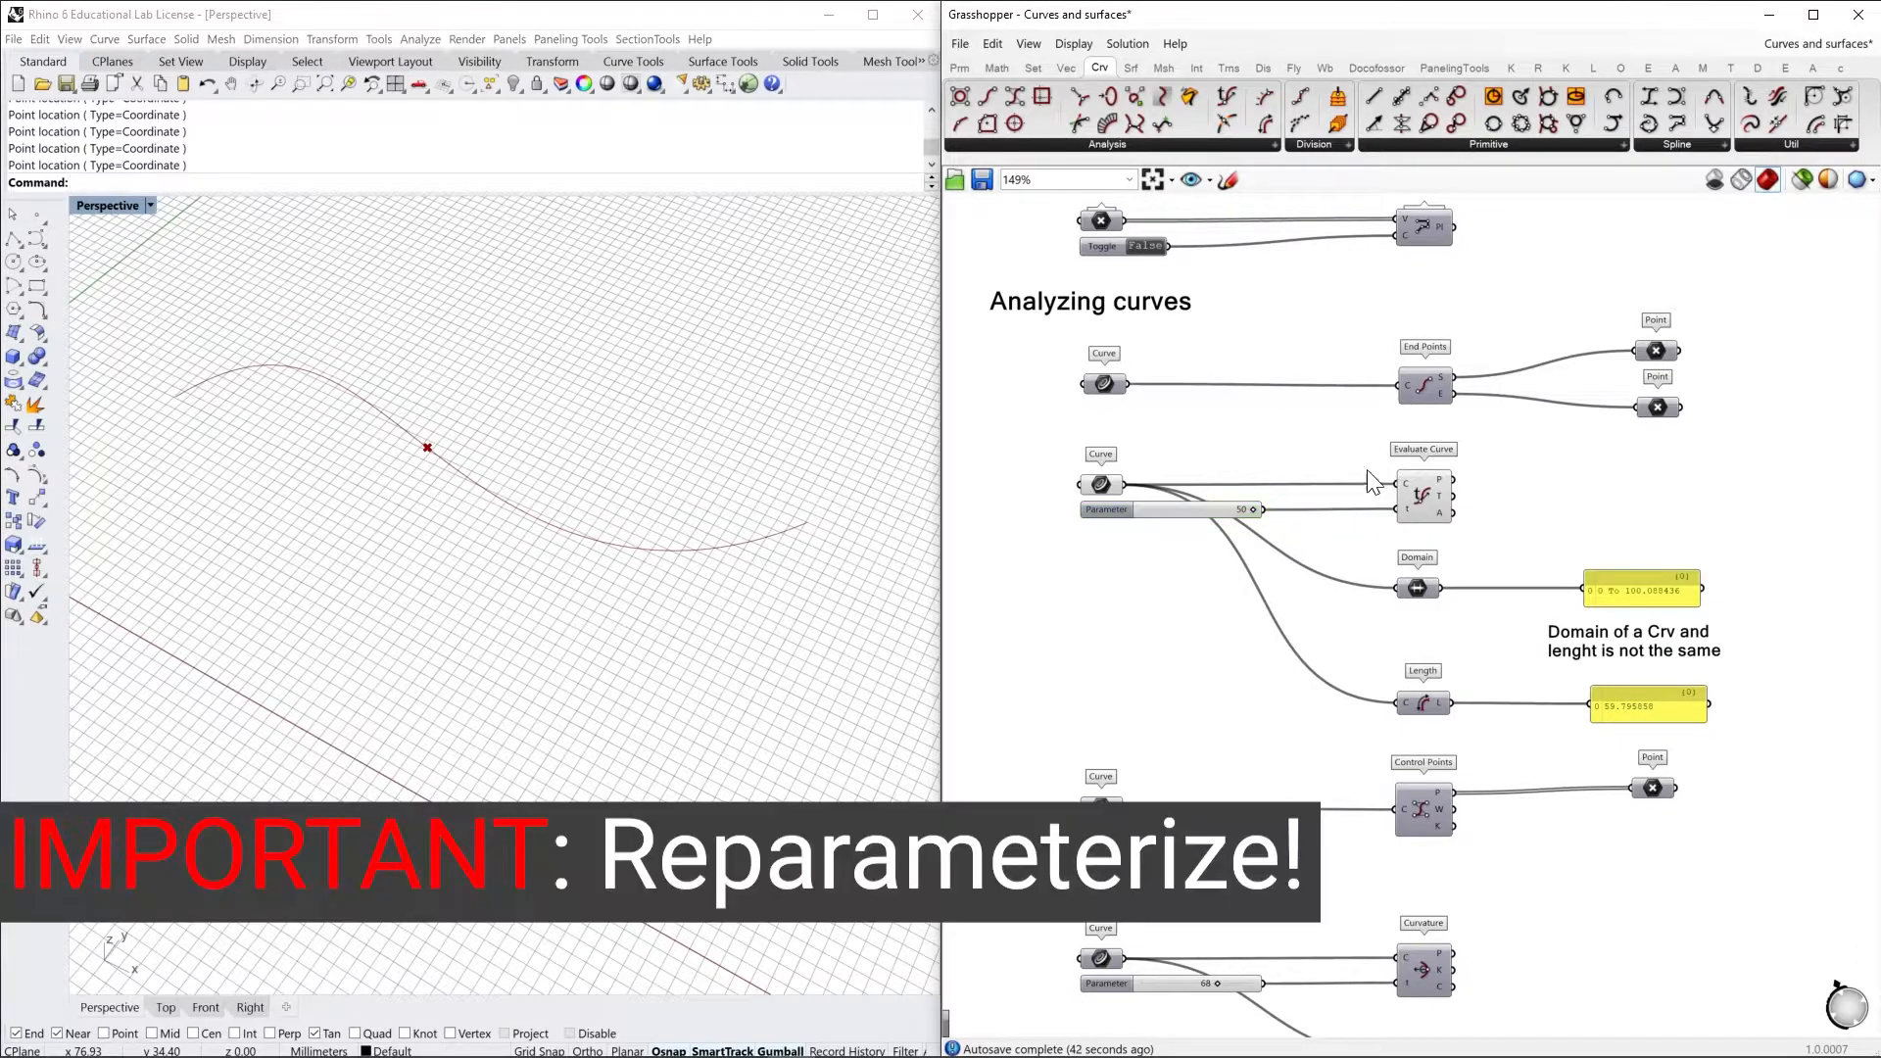
pyautogui.rightClick(1117, 490)
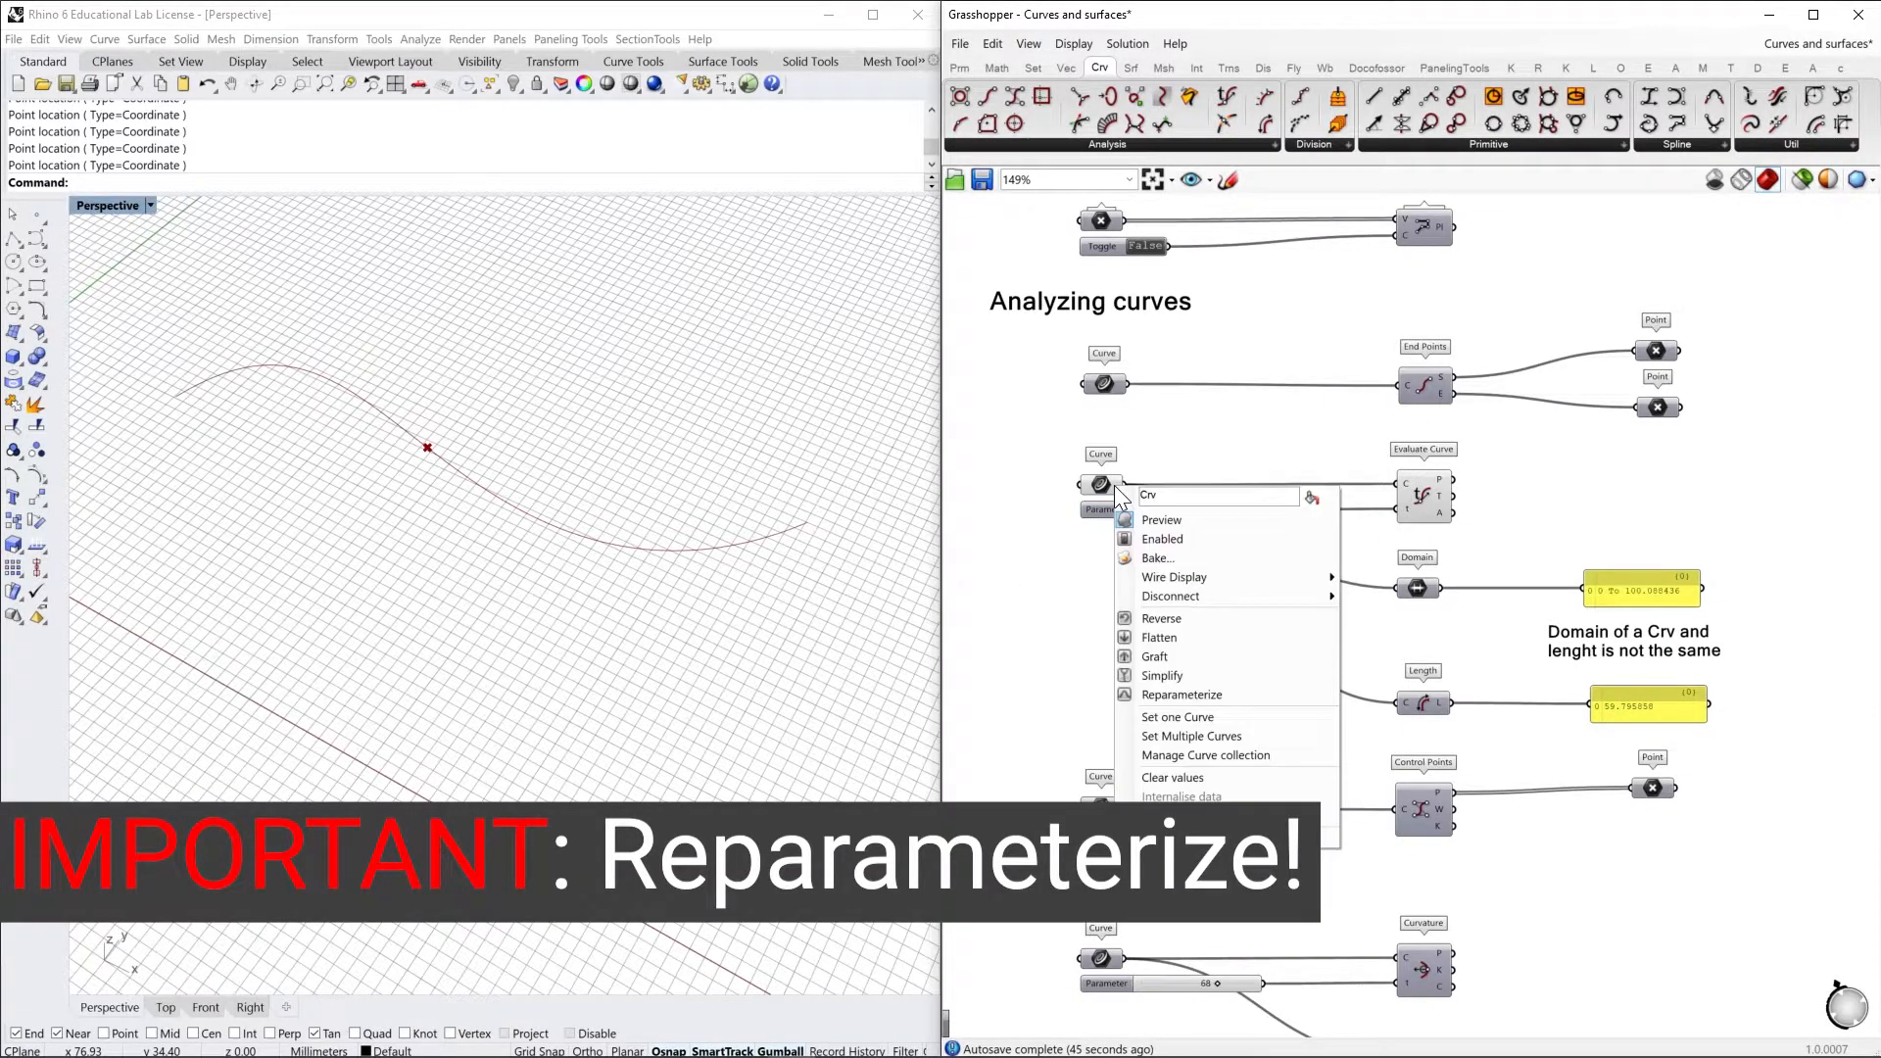
pyautogui.click(1202, 696)
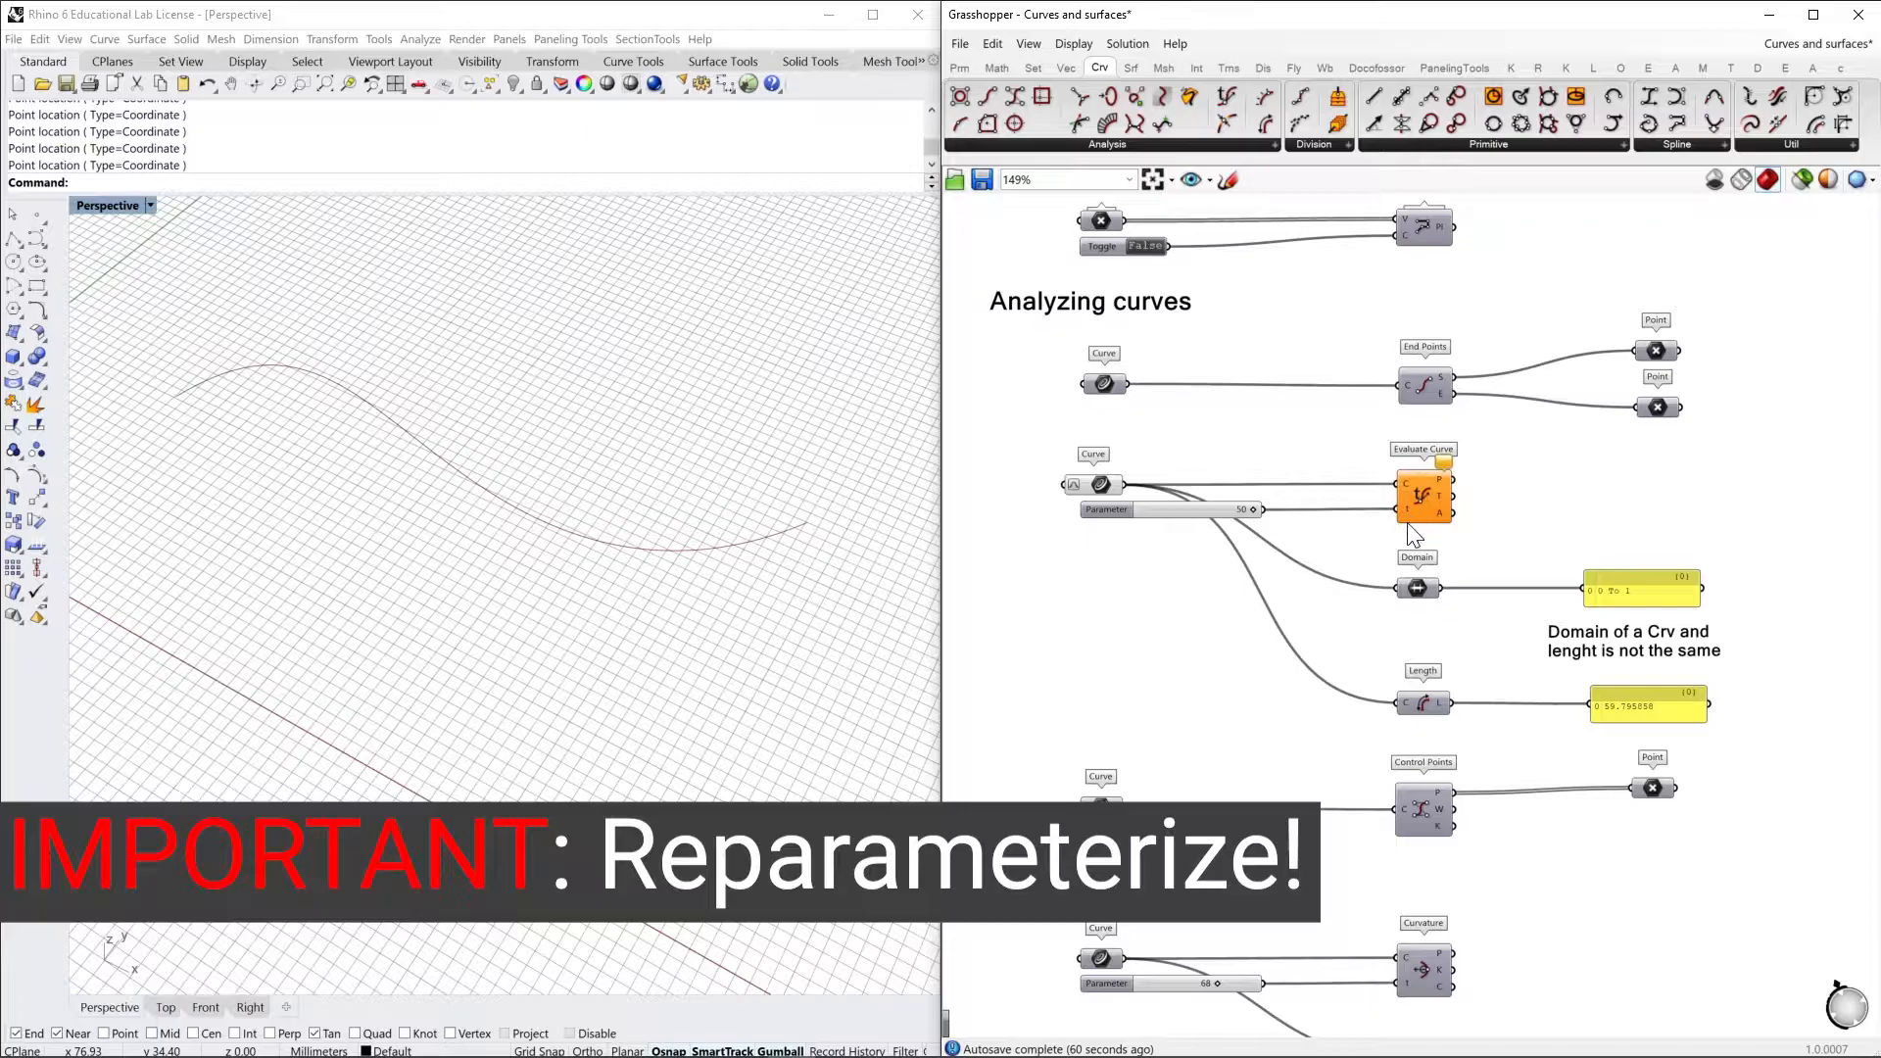
pyautogui.moveTo(1254, 511); pyautogui.dragTo(1190, 511)
pyautogui.moveTo(1445, 468)
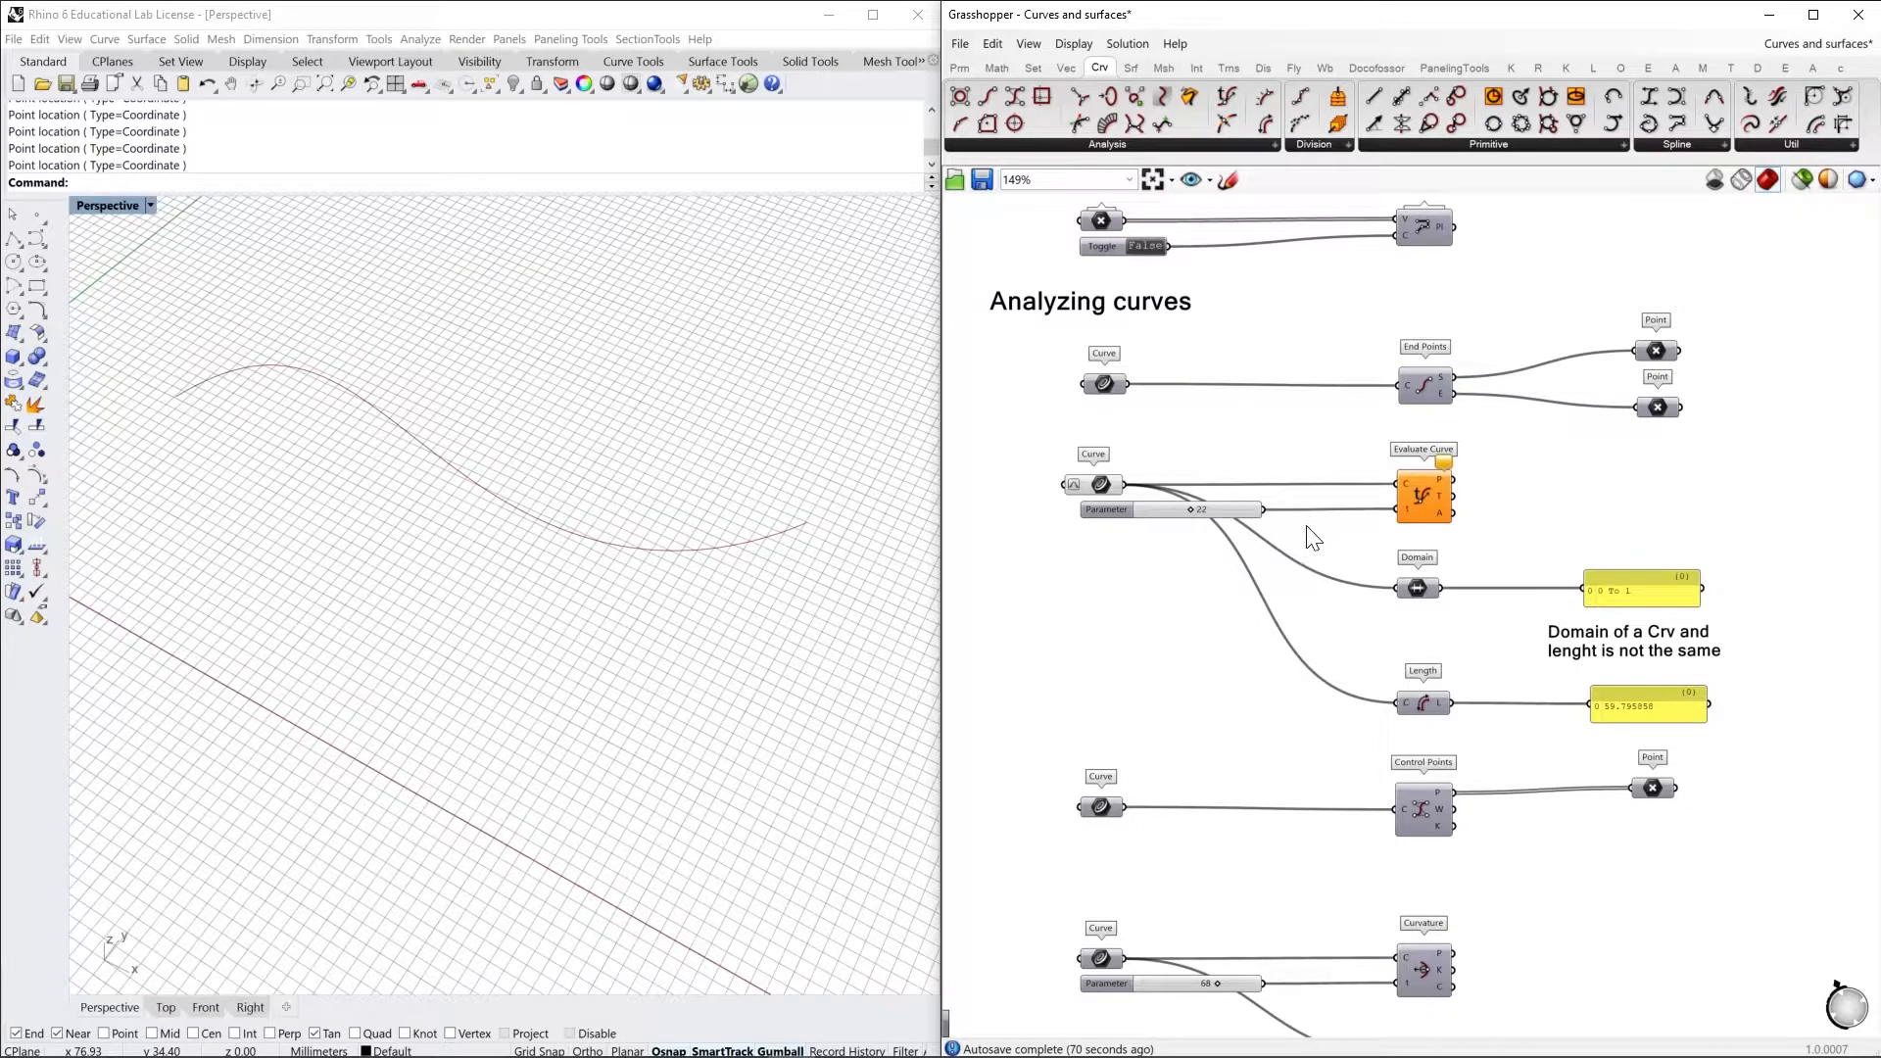
pyautogui.moveTo(1191, 511); pyautogui.dragTo(1148, 529)
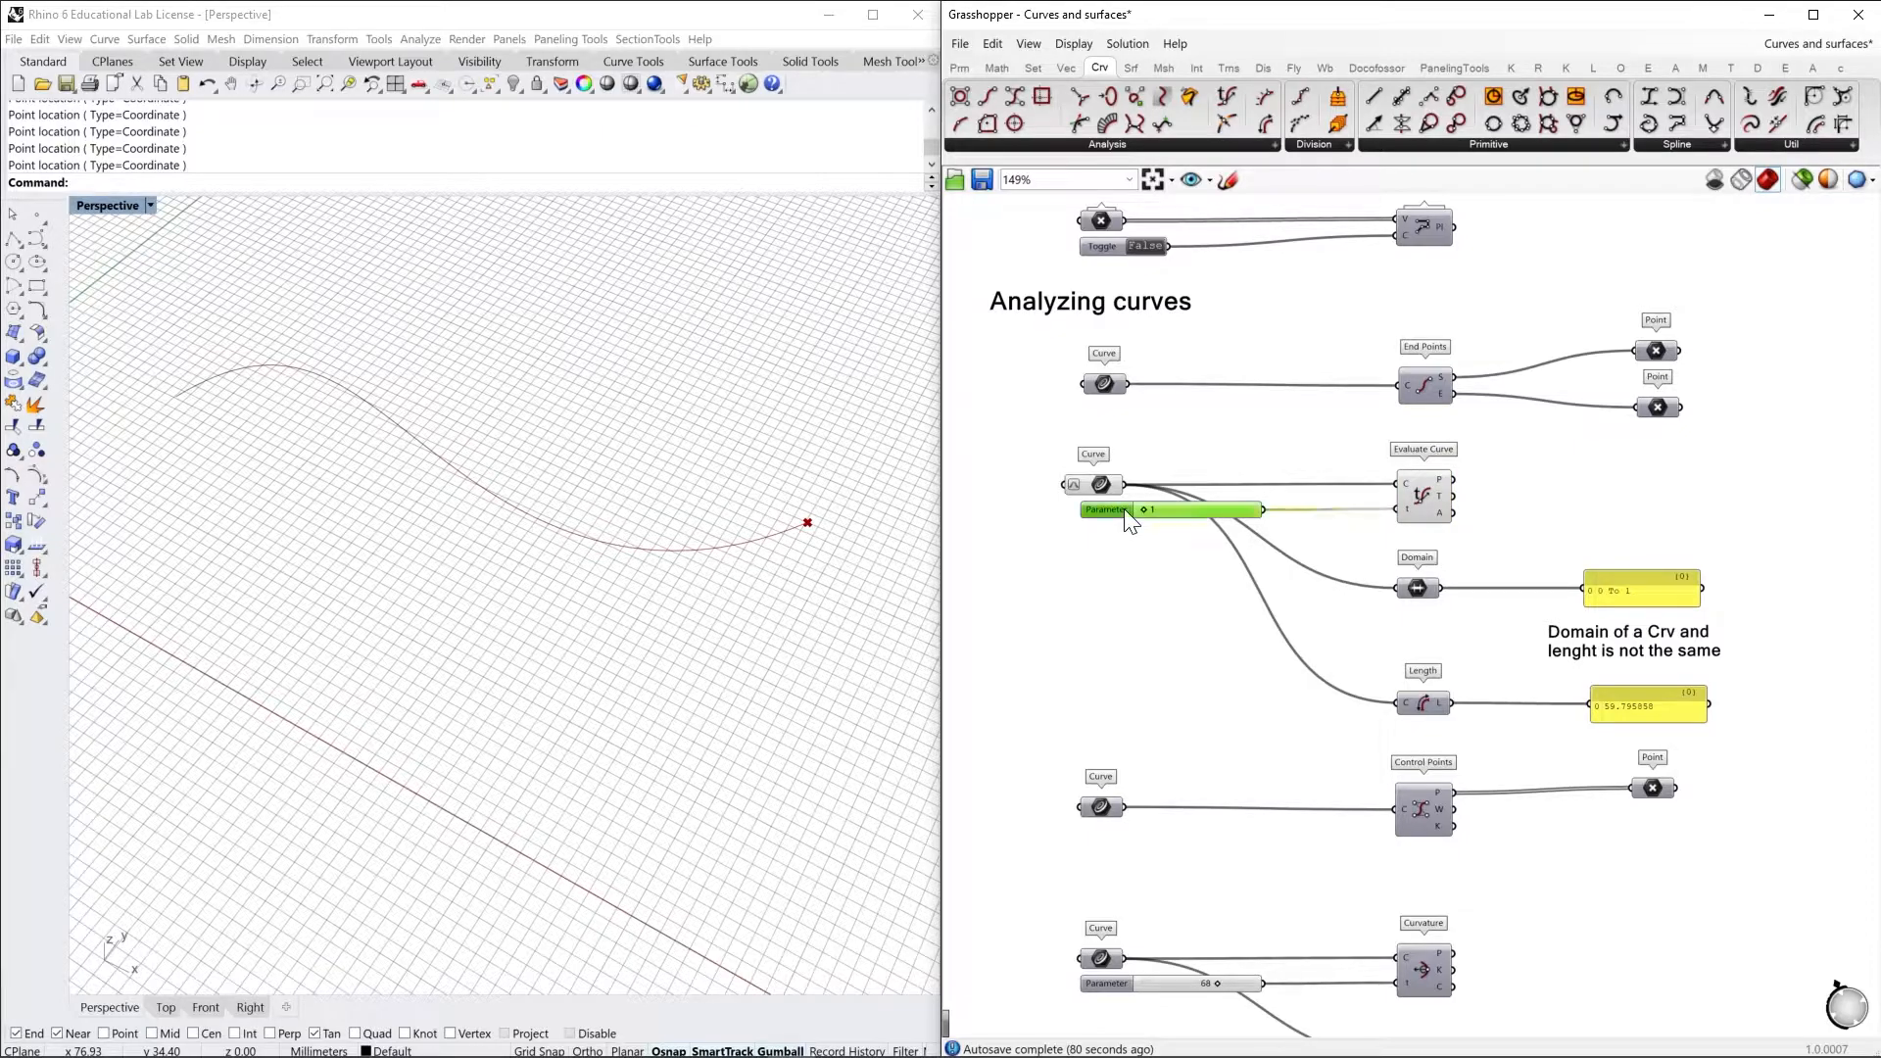
# Configure the Parameter slider for floating-point values with two digits and a maximum of 1, and sweep it to 0.00 and back to 1.00
pyautogui.doubleClick(1124, 509)
pyautogui.doubleClick(1237, 563)
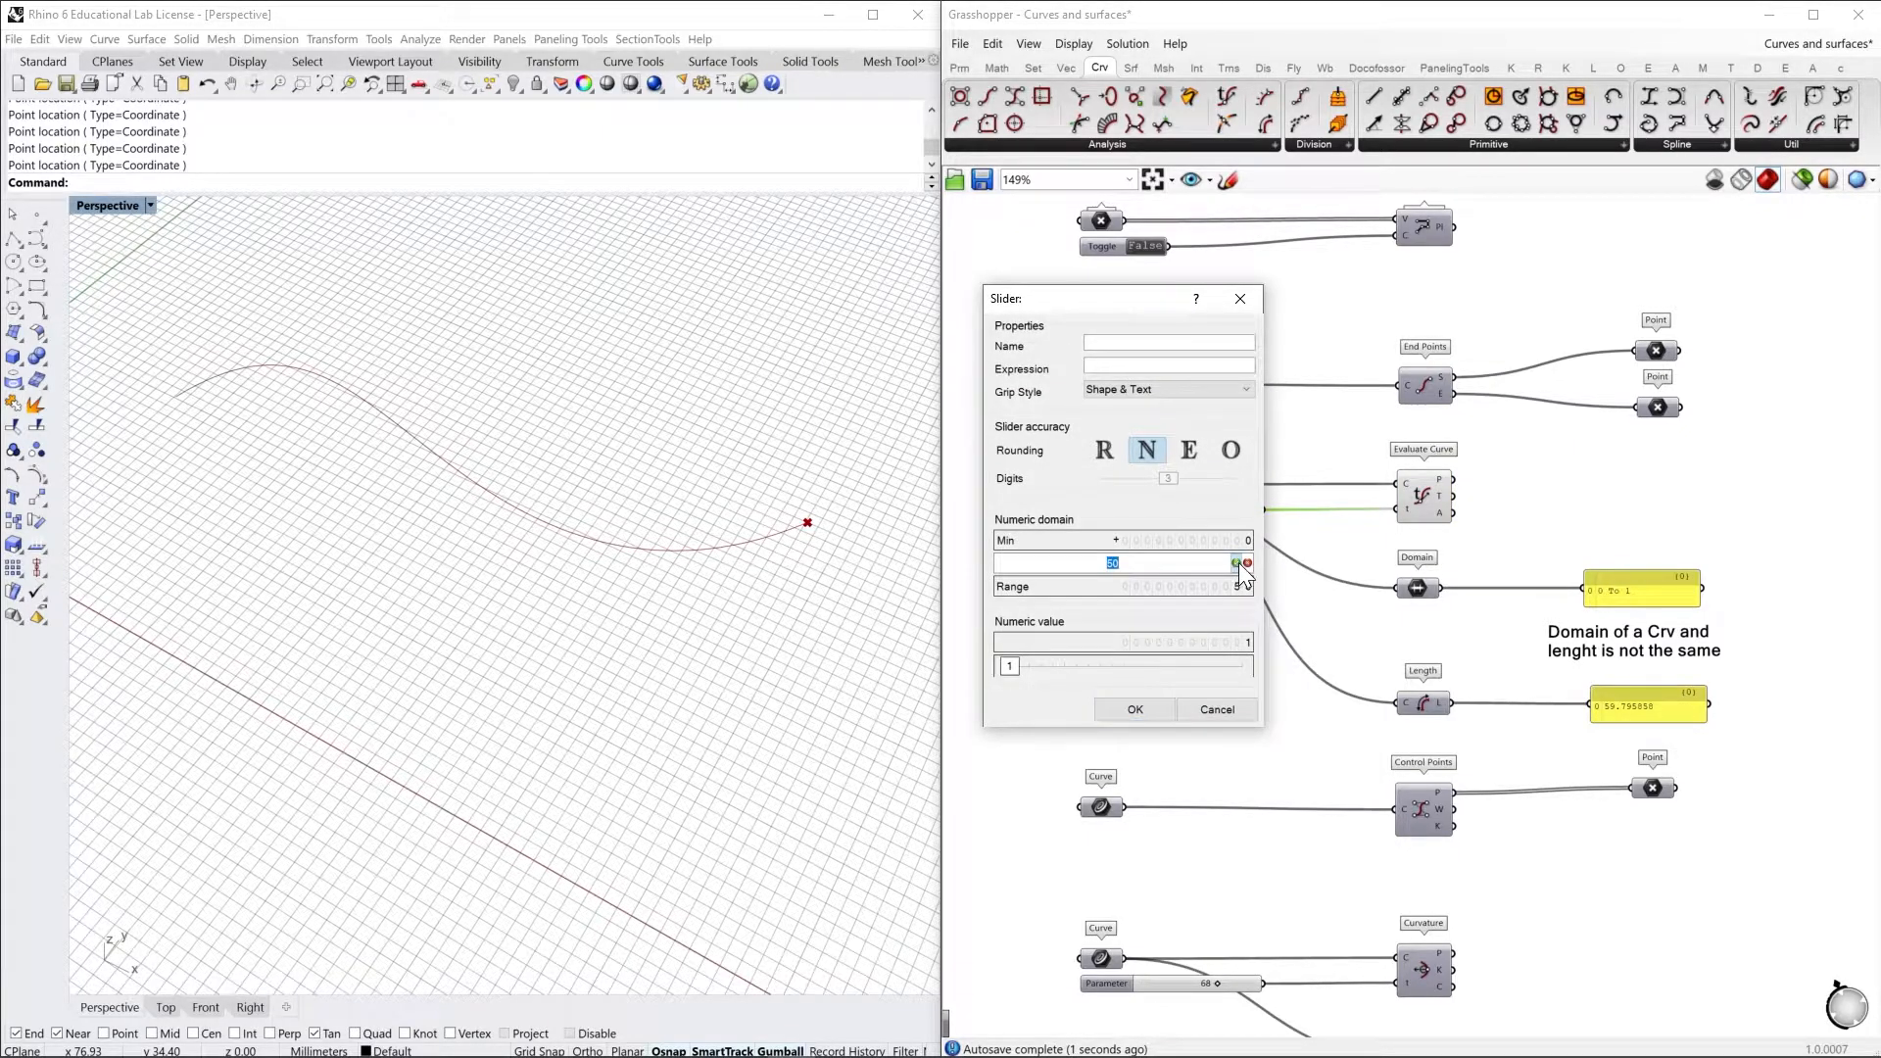
pyautogui.write('1')
pyautogui.click(1236, 563)
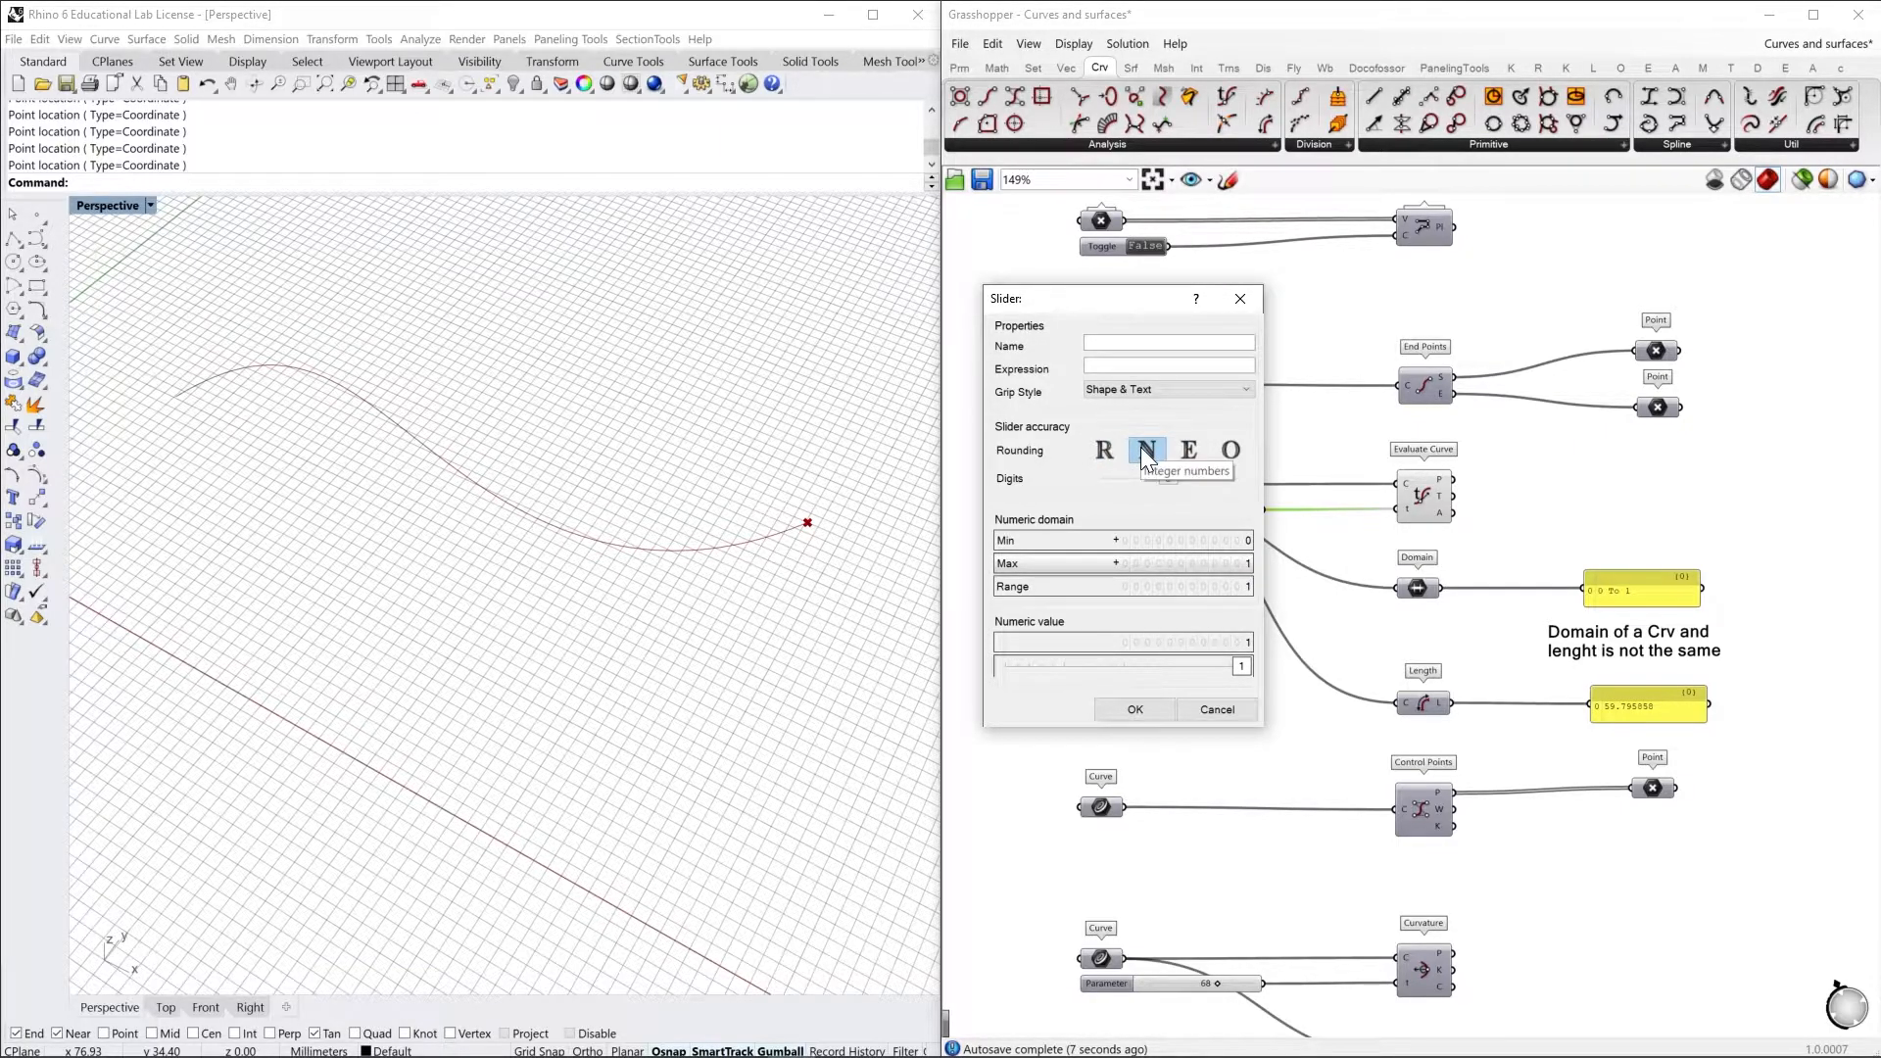
pyautogui.click(1102, 450)
pyautogui.moveTo(1168, 476); pyautogui.dragTo(1158, 477)
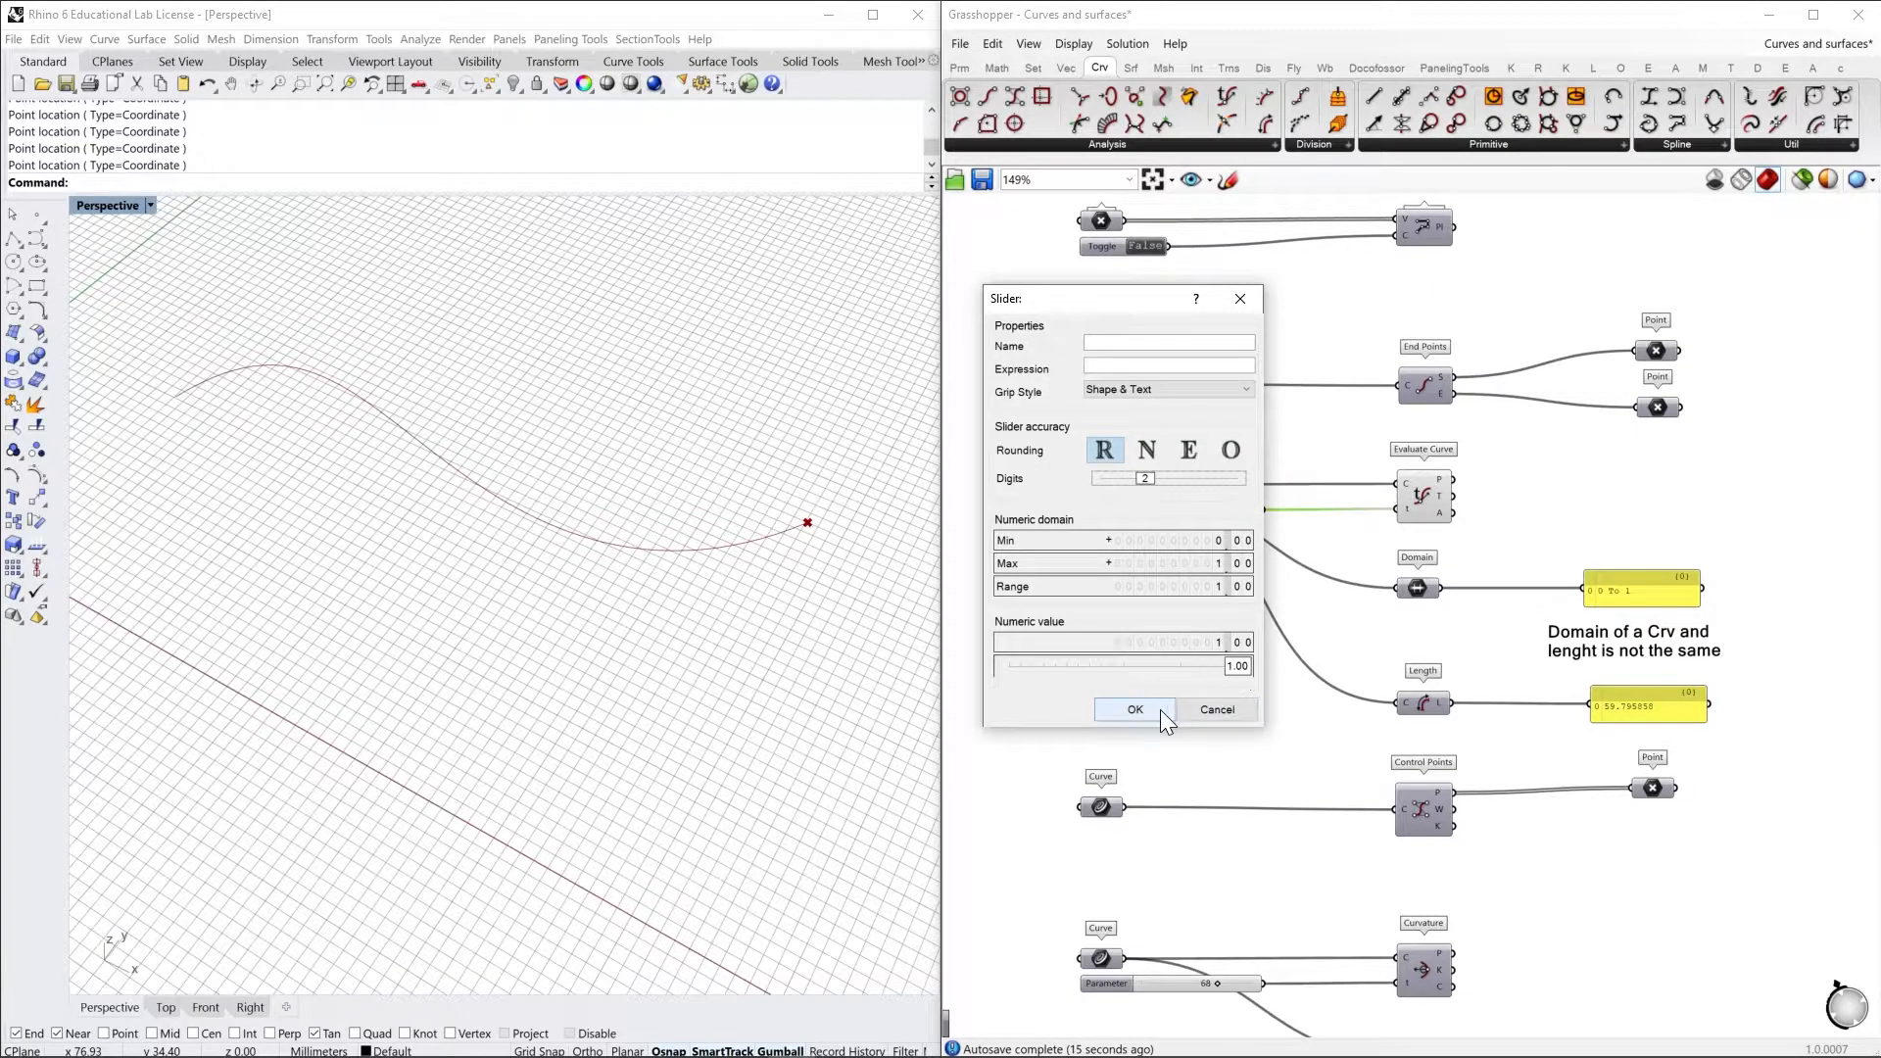
pyautogui.click(1135, 709)
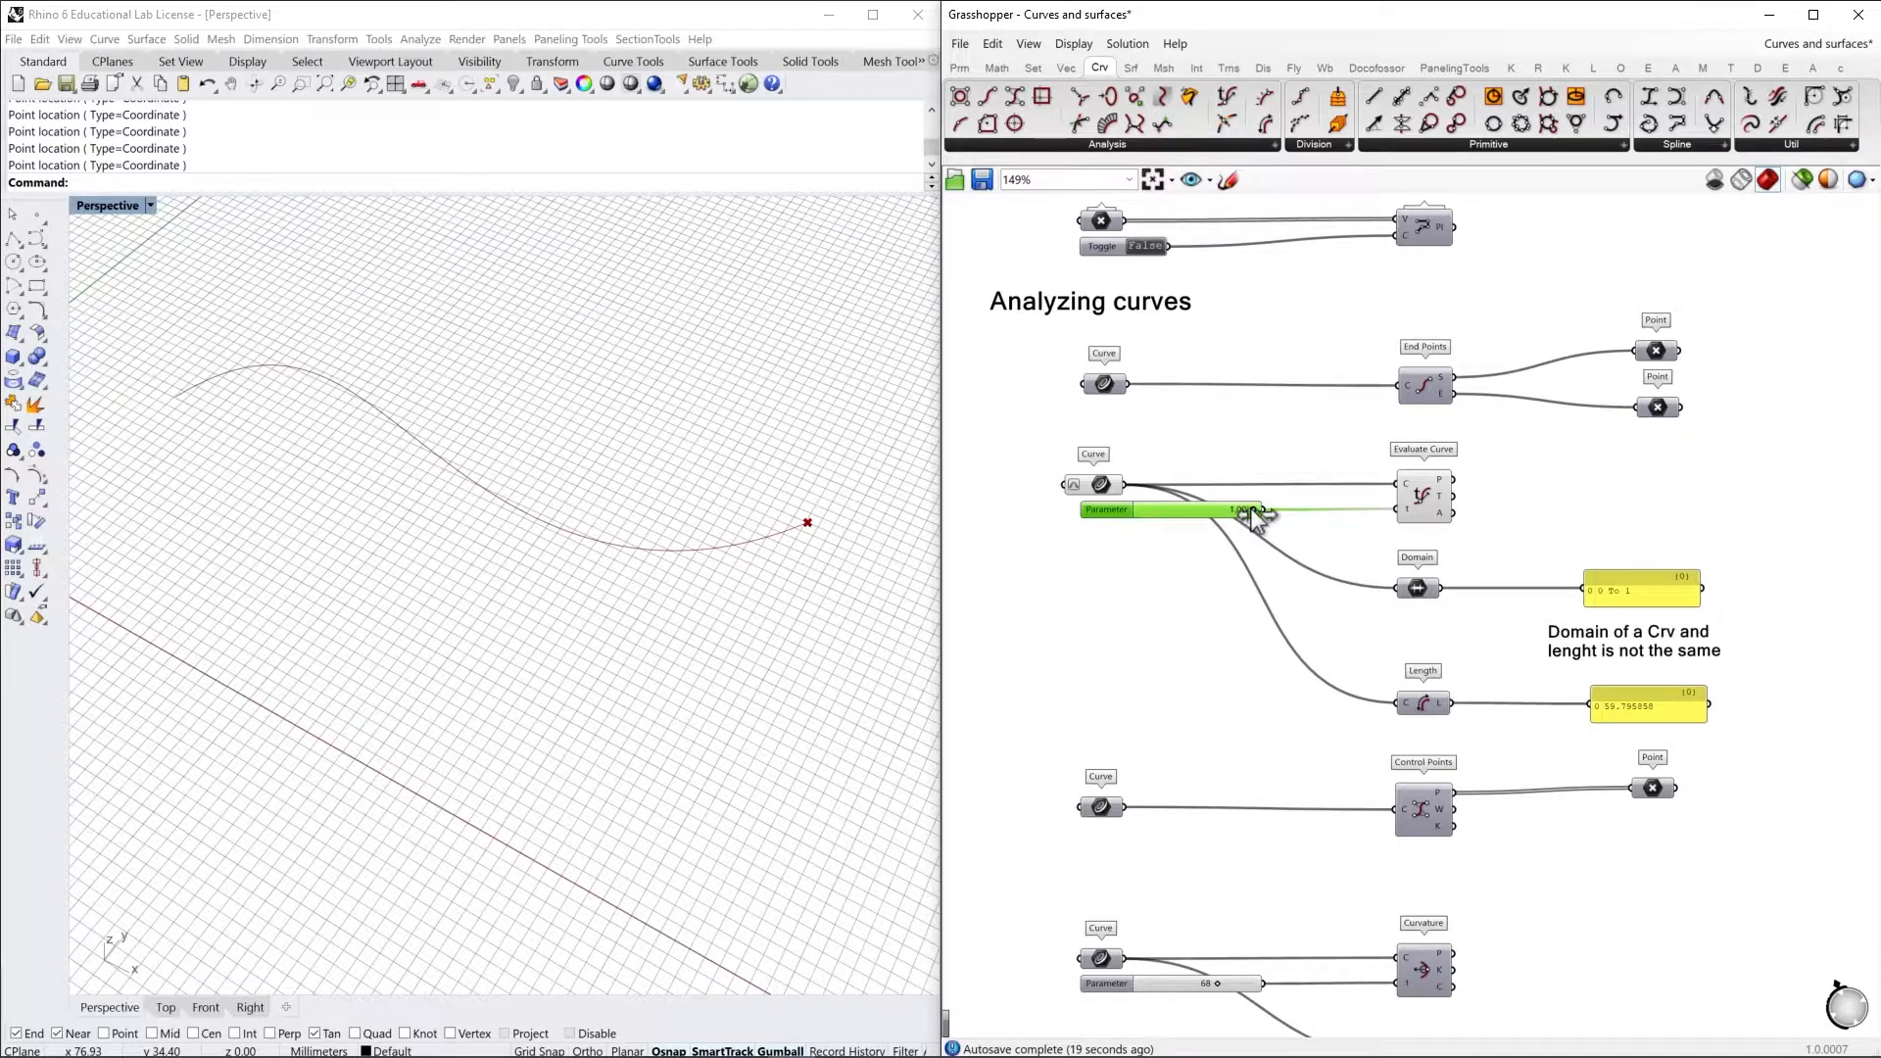
pyautogui.moveTo(1253, 512); pyautogui.dragTo(1126, 537)
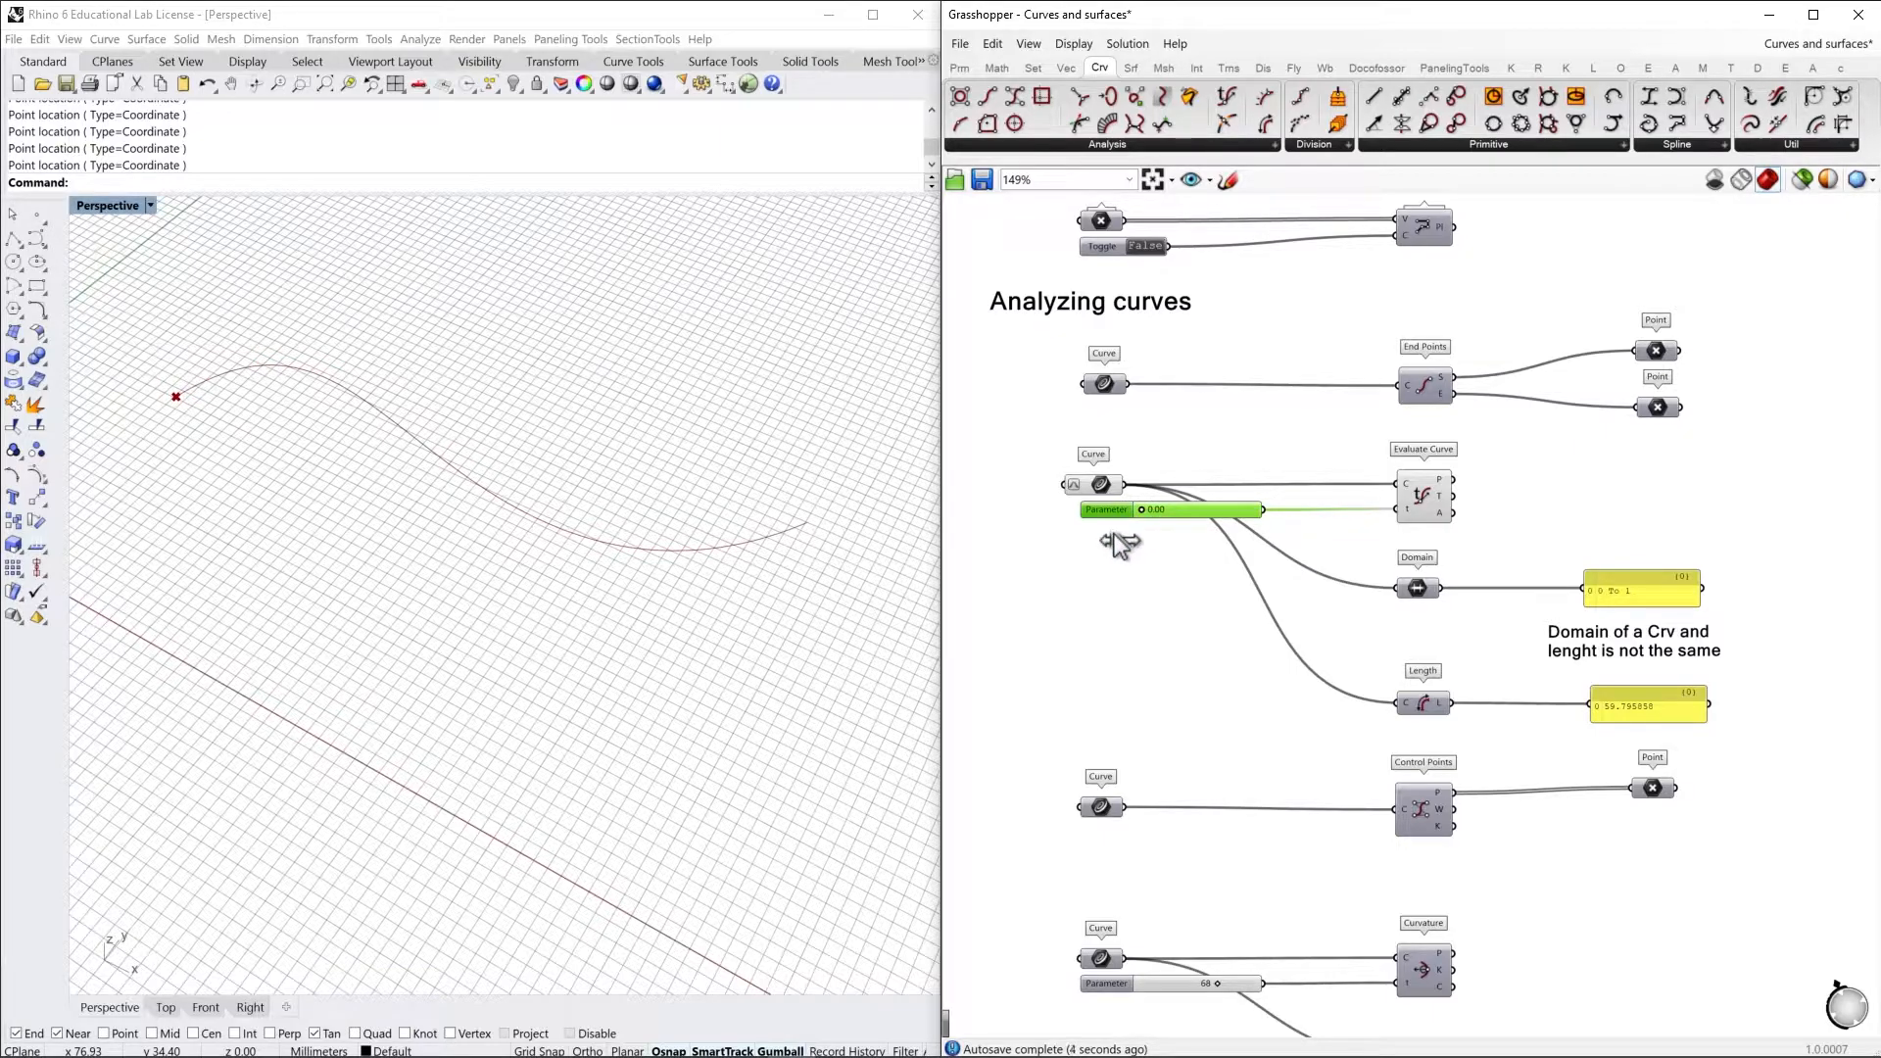
pyautogui.moveTo(1116, 543); pyautogui.dragTo(1273, 551)
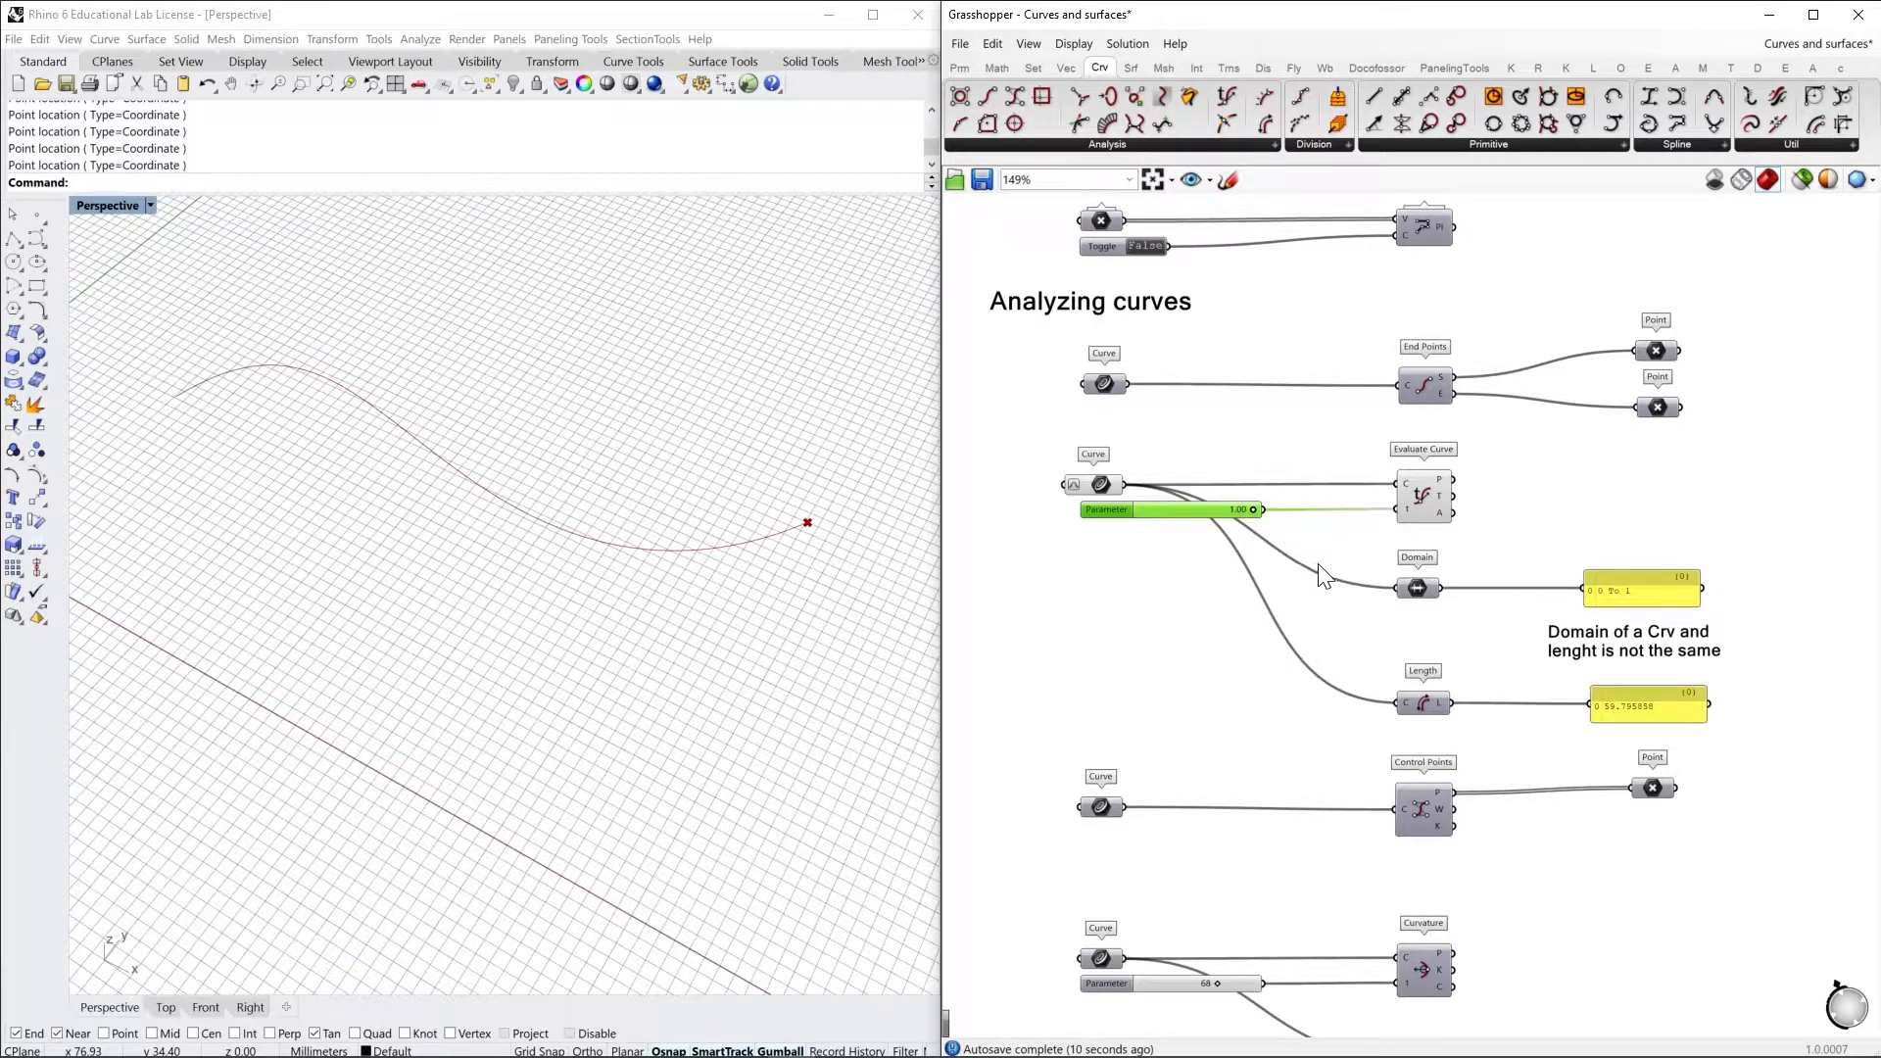
# Examine the Control Points component by browsing the curve Analysis components and highlighting its input curve and its output points
pyautogui.moveTo(1482, 664); pyautogui.dragTo(1513, 527, button='right')
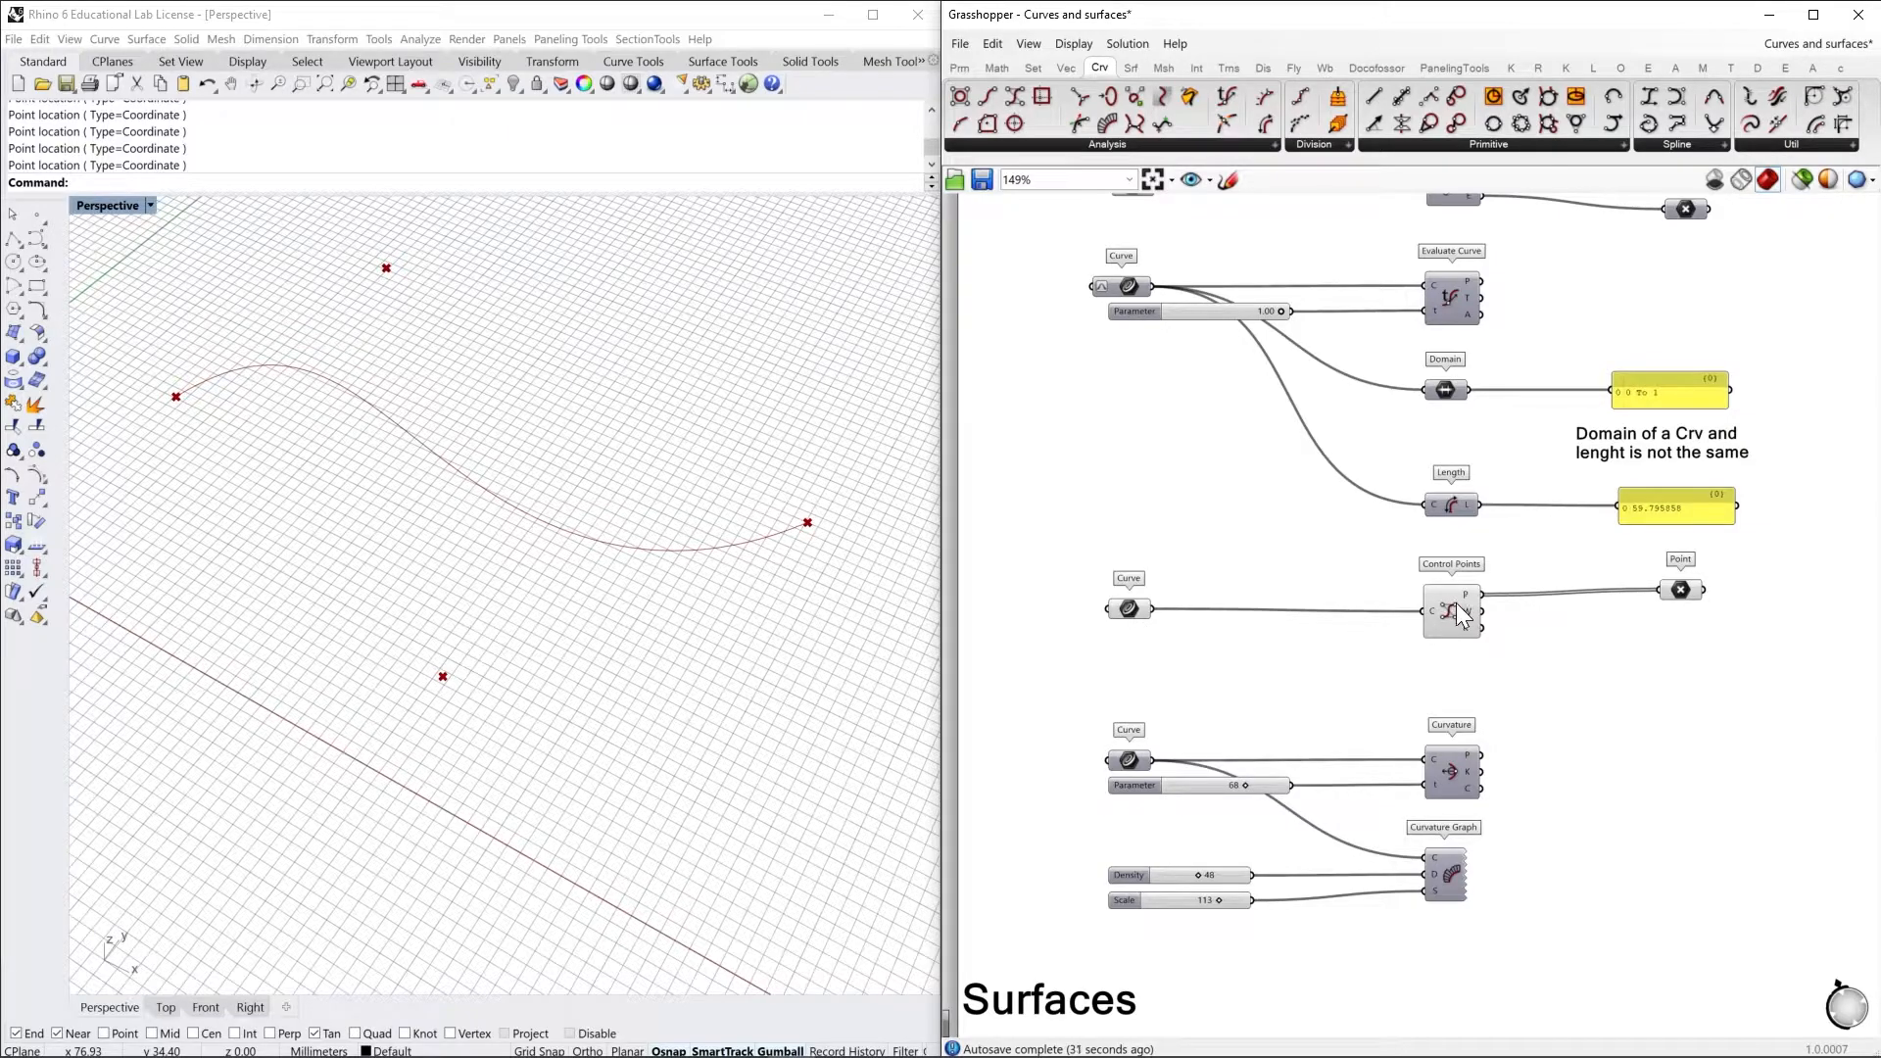
pyautogui.click(1132, 610)
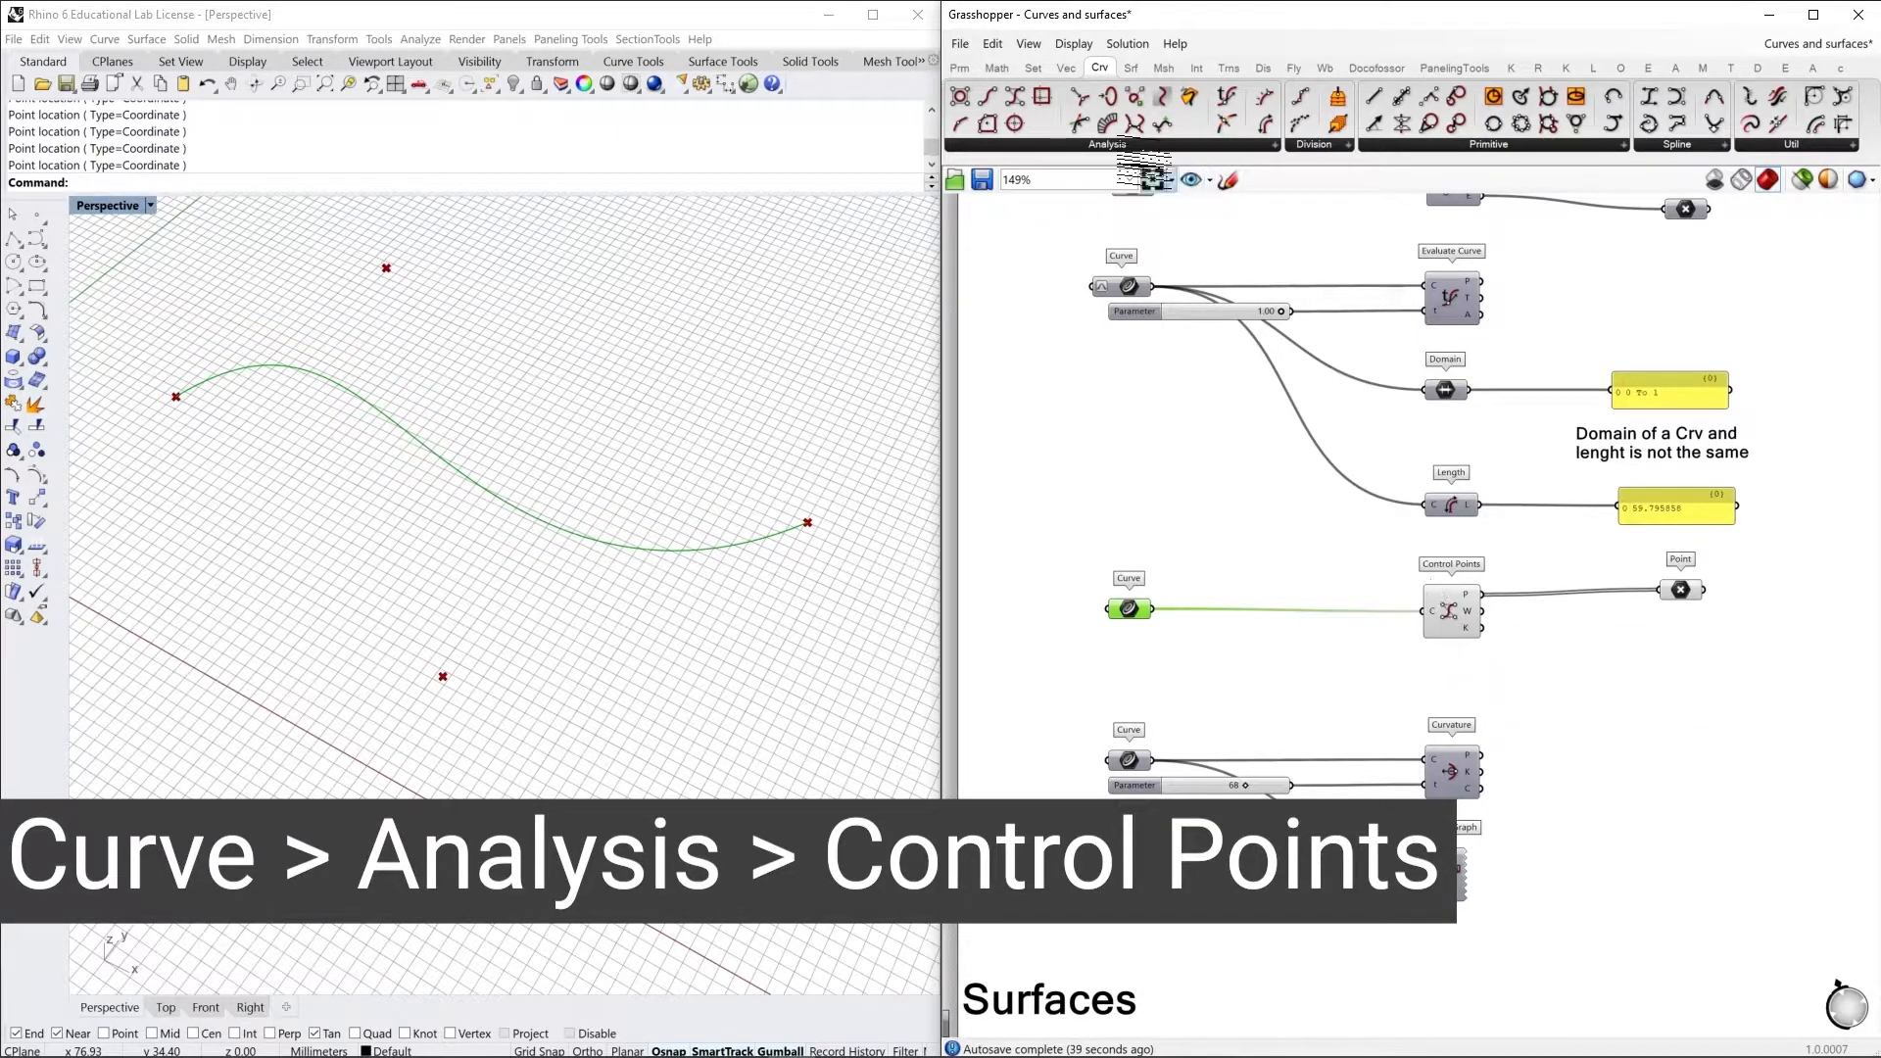
pyautogui.click(1107, 143)
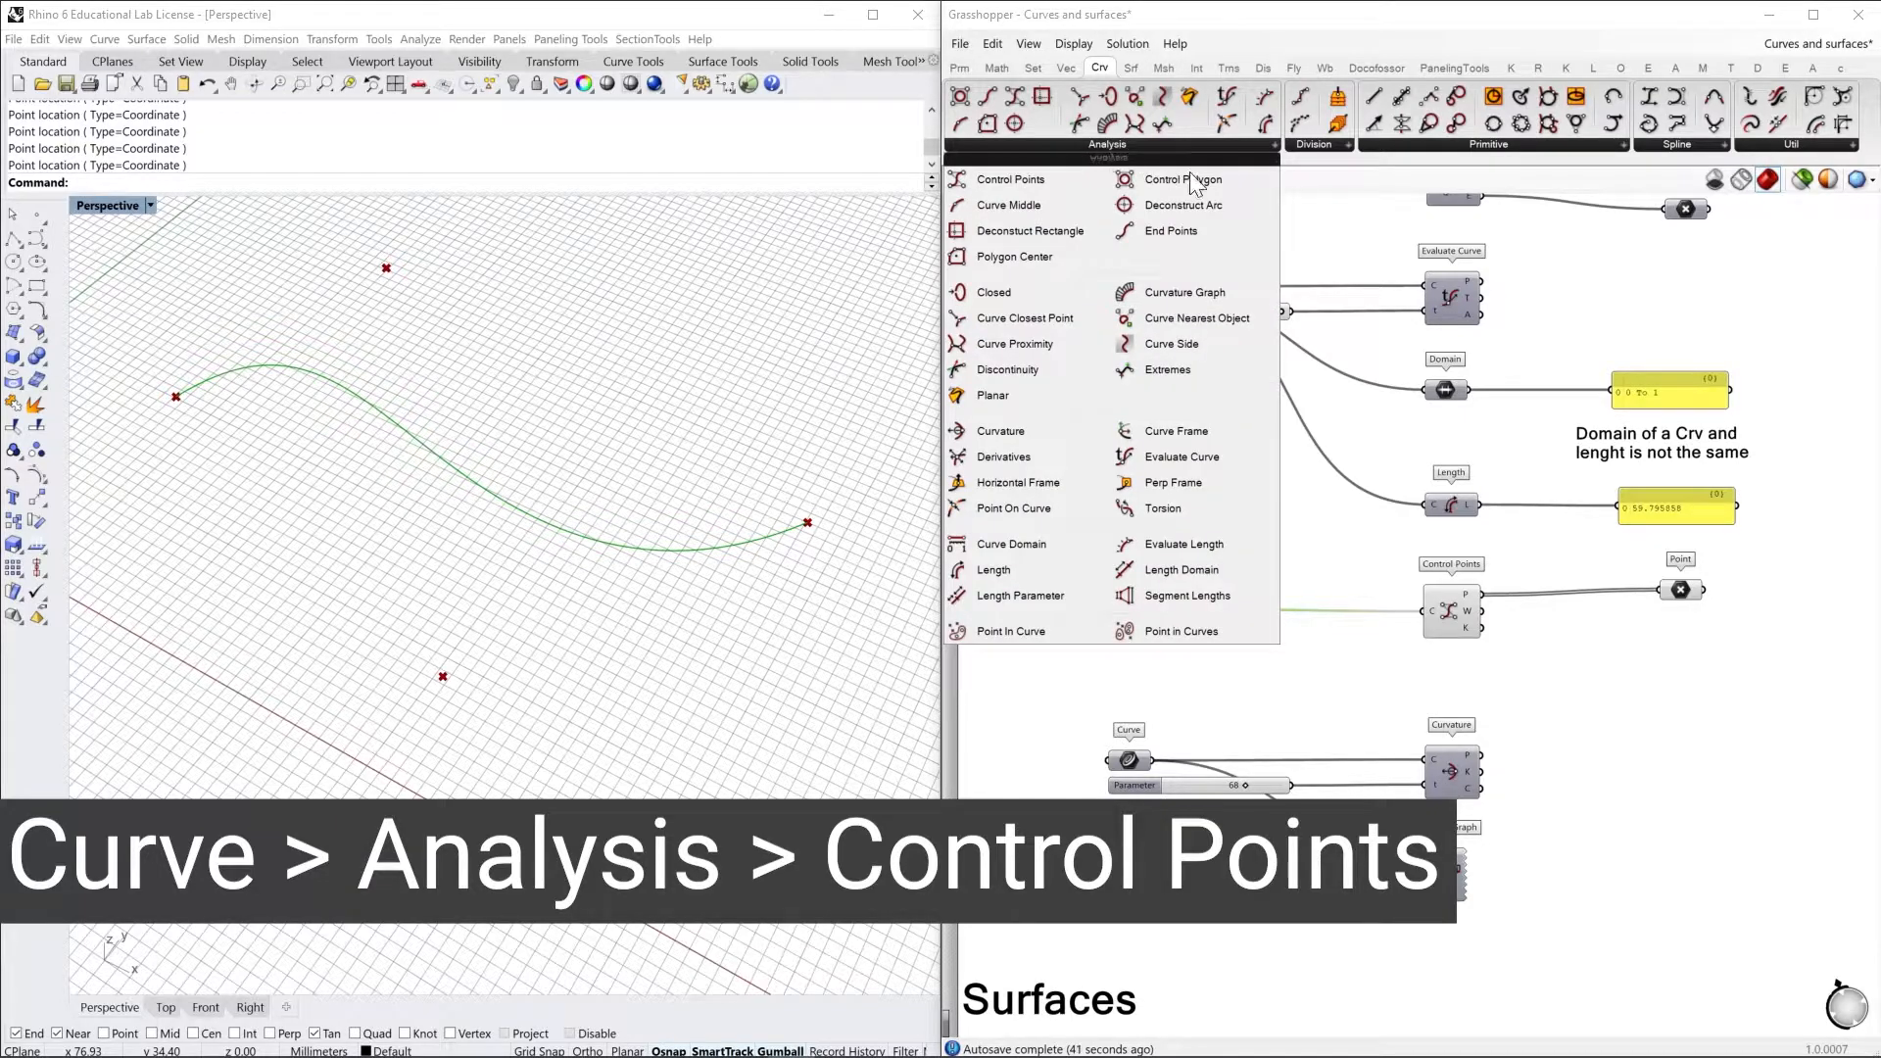
pyautogui.click(1642, 663)
pyautogui.click(1682, 590)
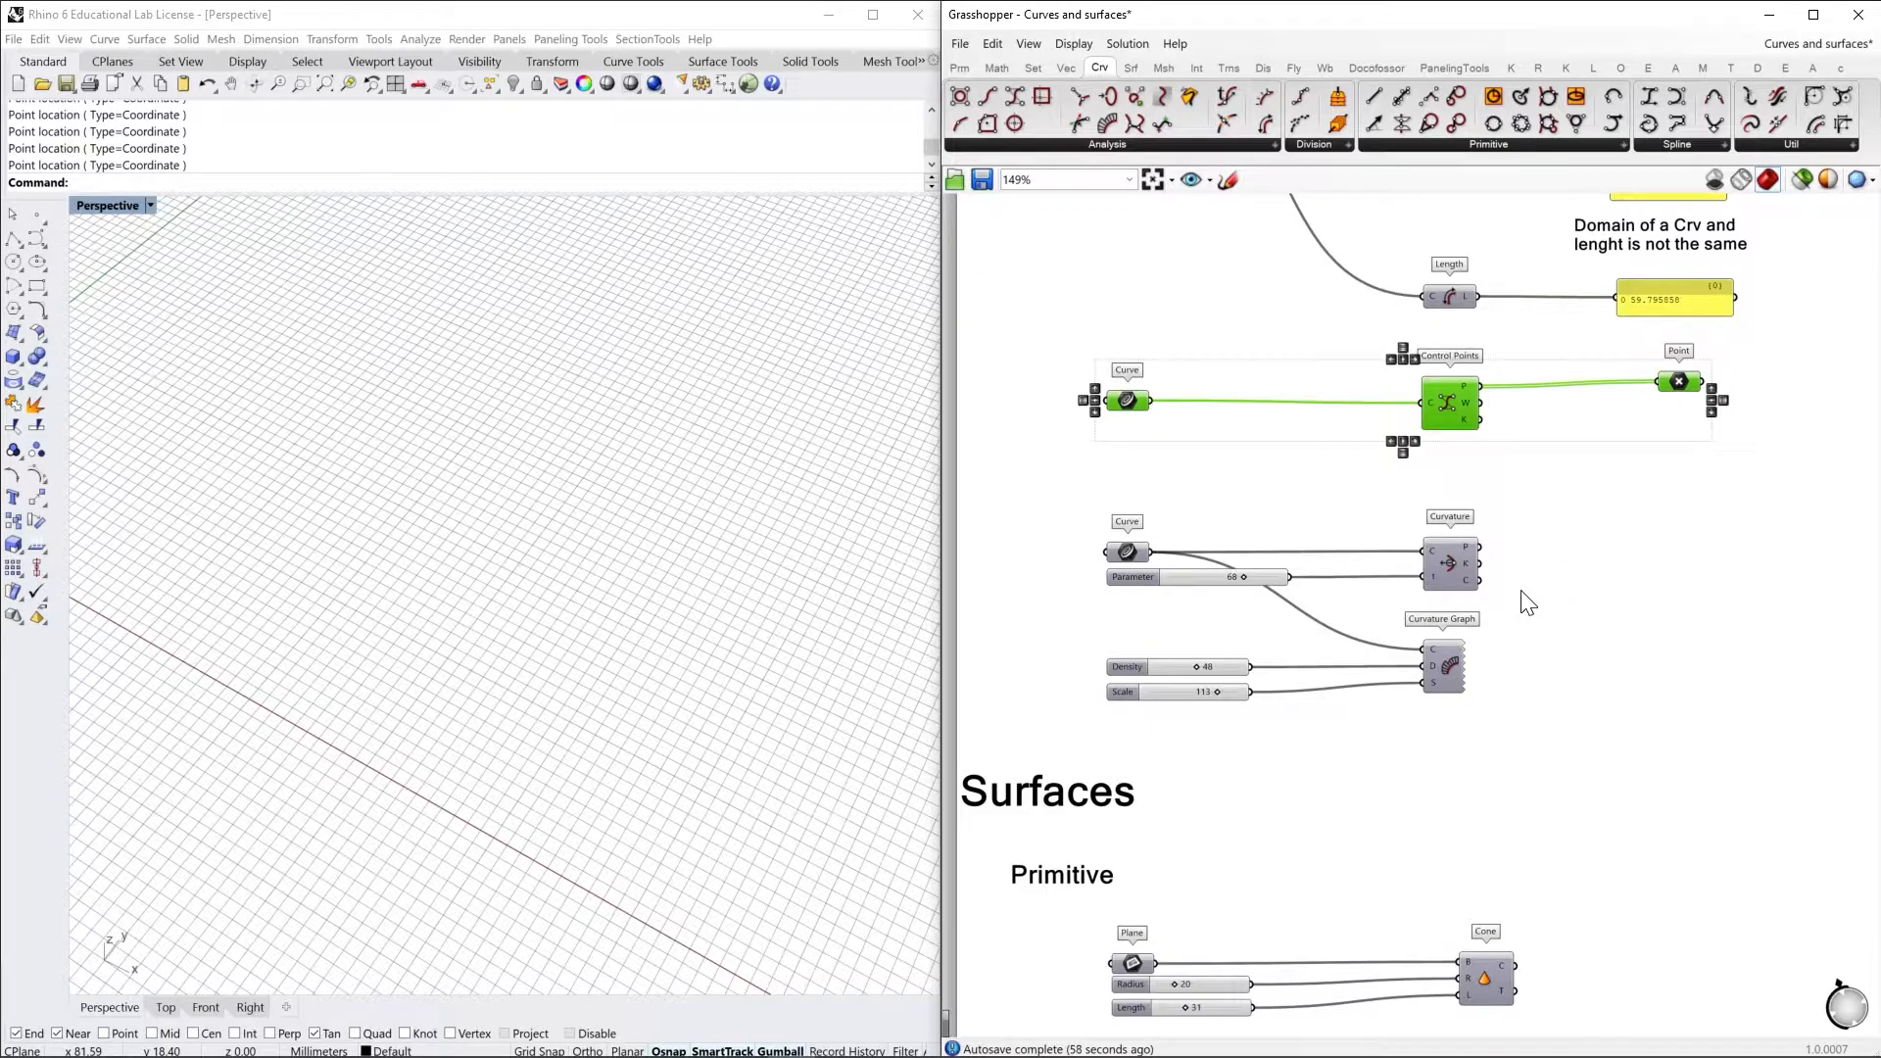
# Hide the previews of the Control Points group and turn on the preview of the curve feeding the Curvature component
pyautogui.moveTo(1528, 603); pyautogui.dragTo(1614, 606, button='right')
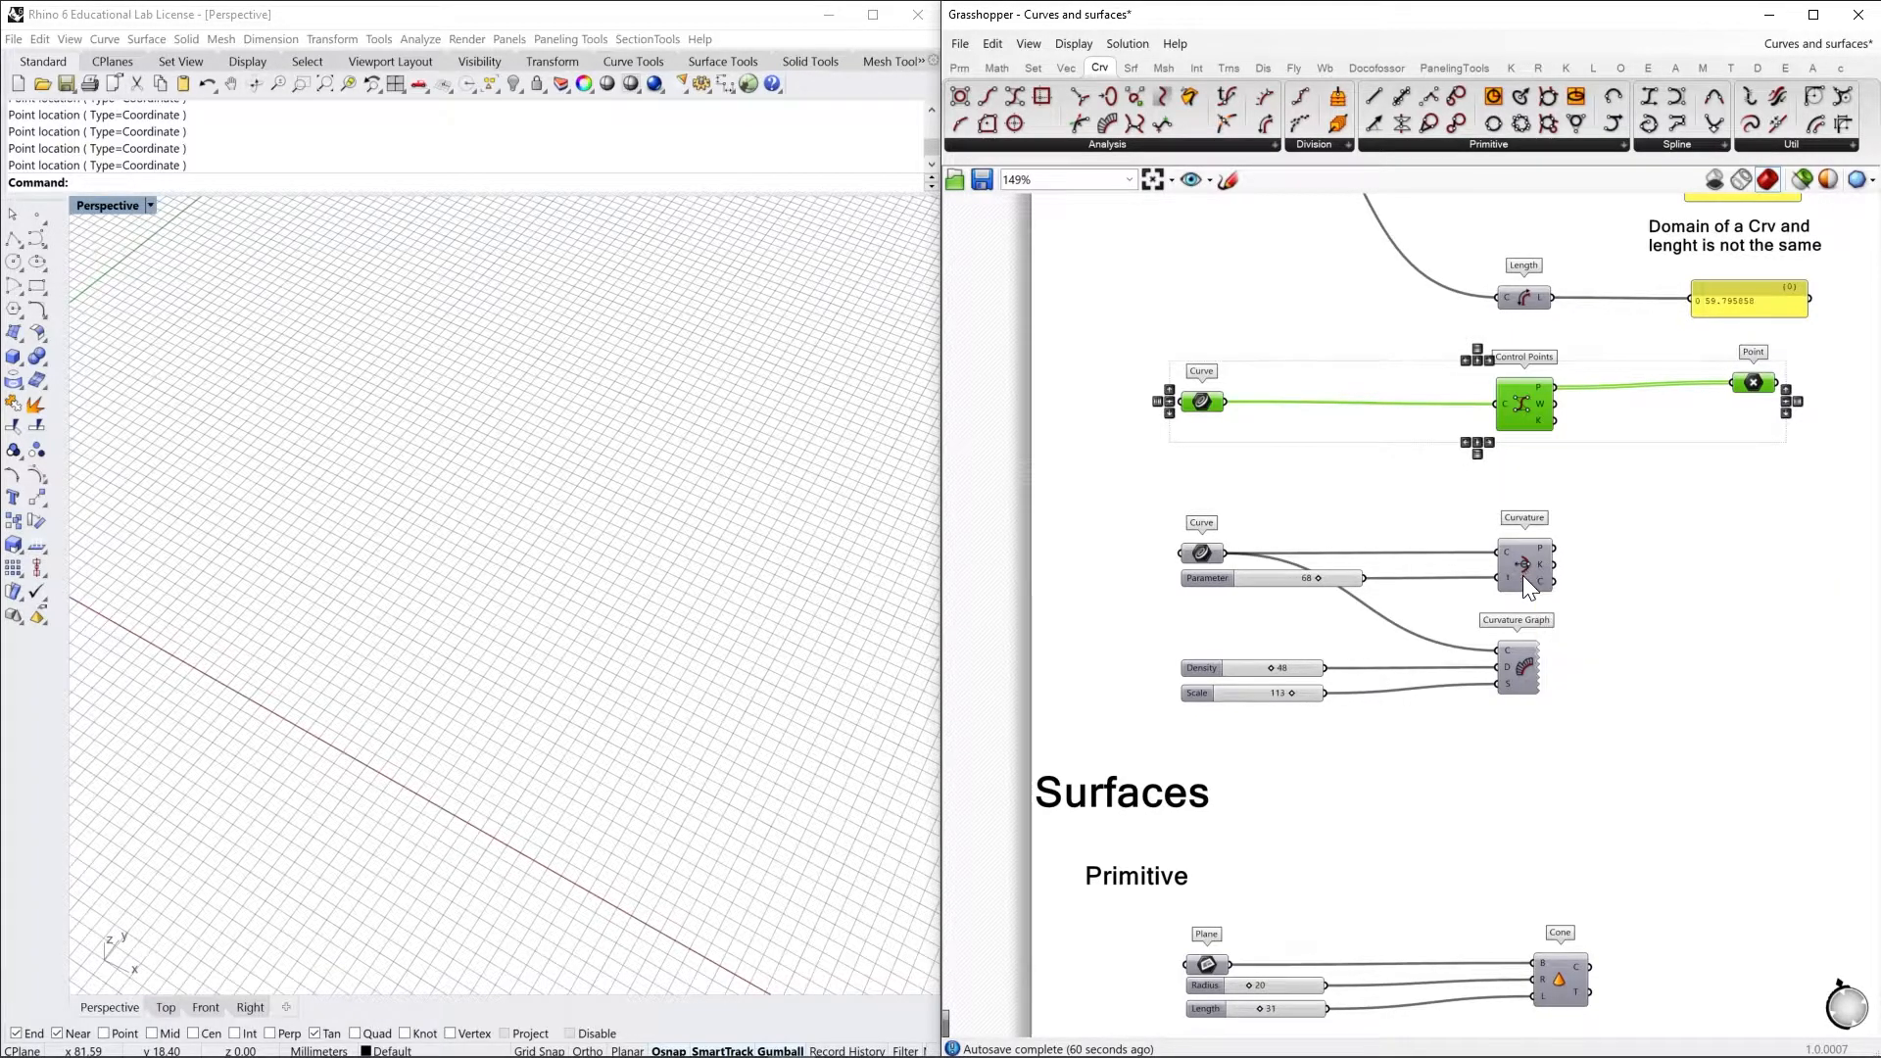
pyautogui.click(1212, 554)
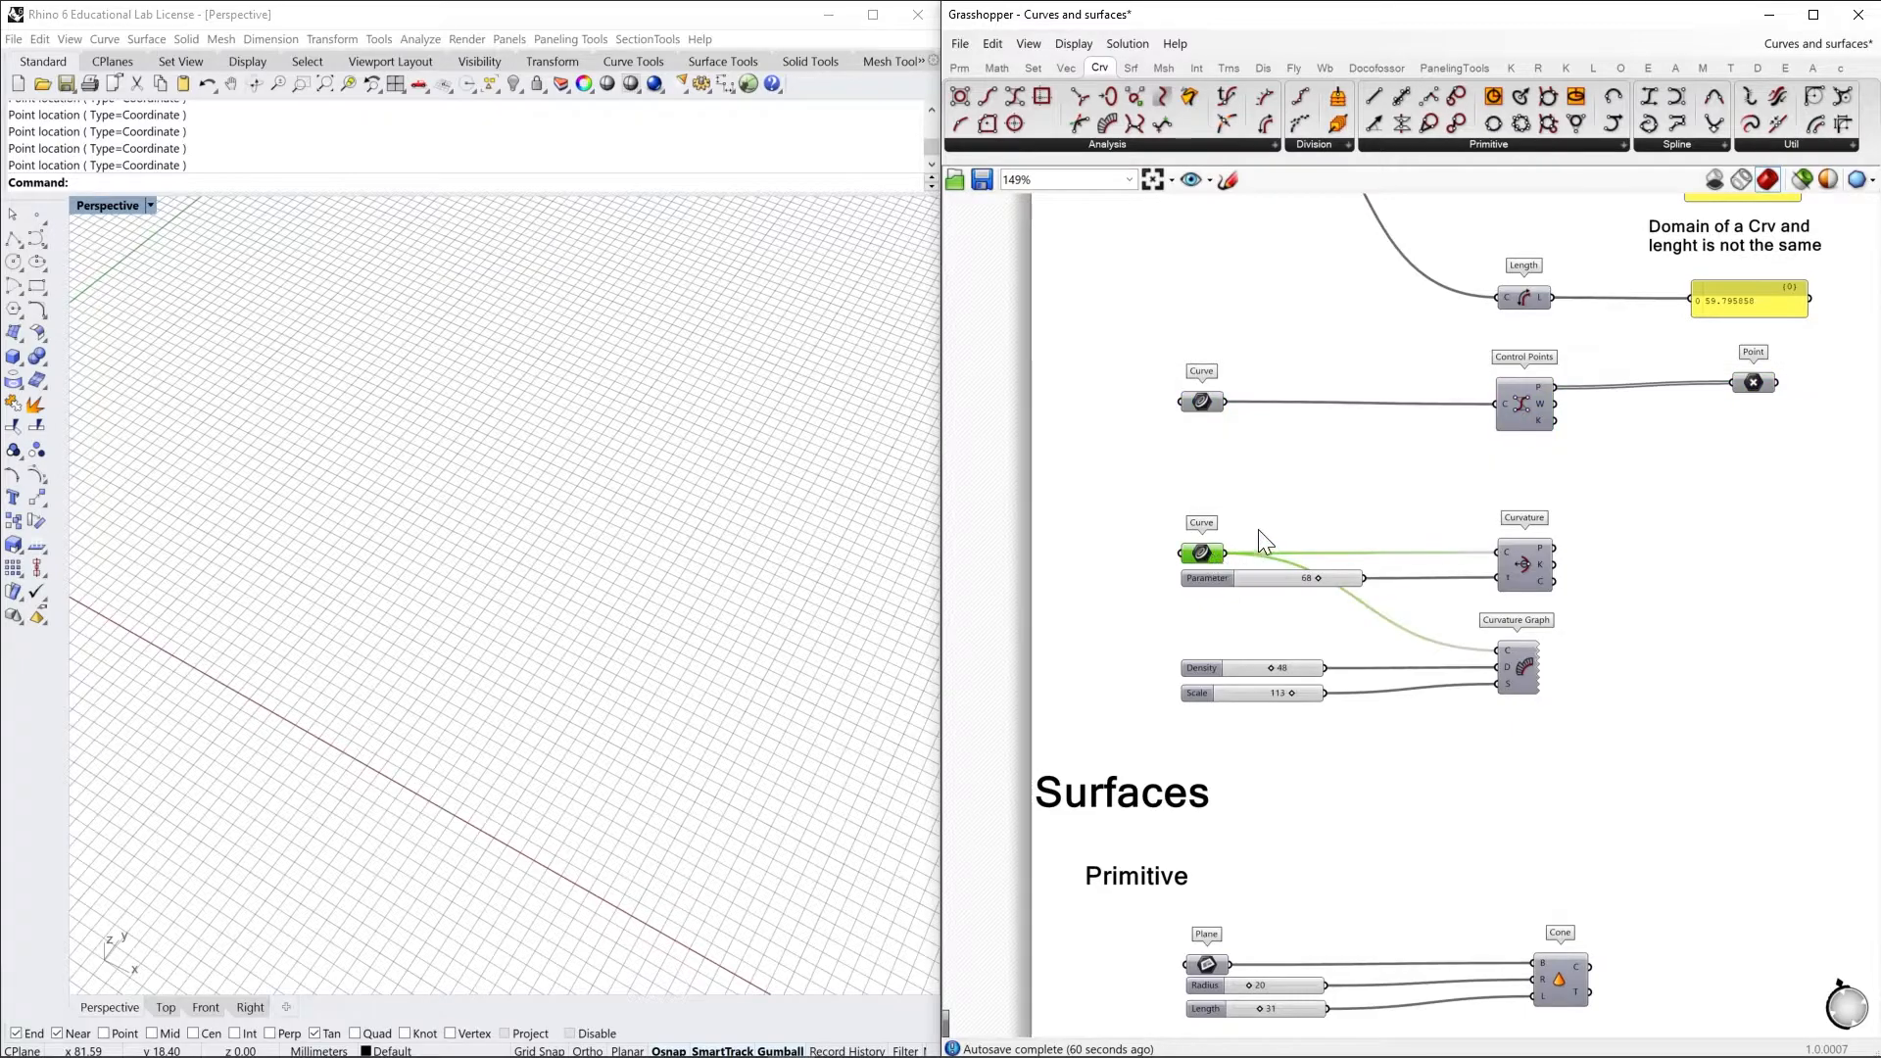
pyautogui.rightClick(1266, 521)
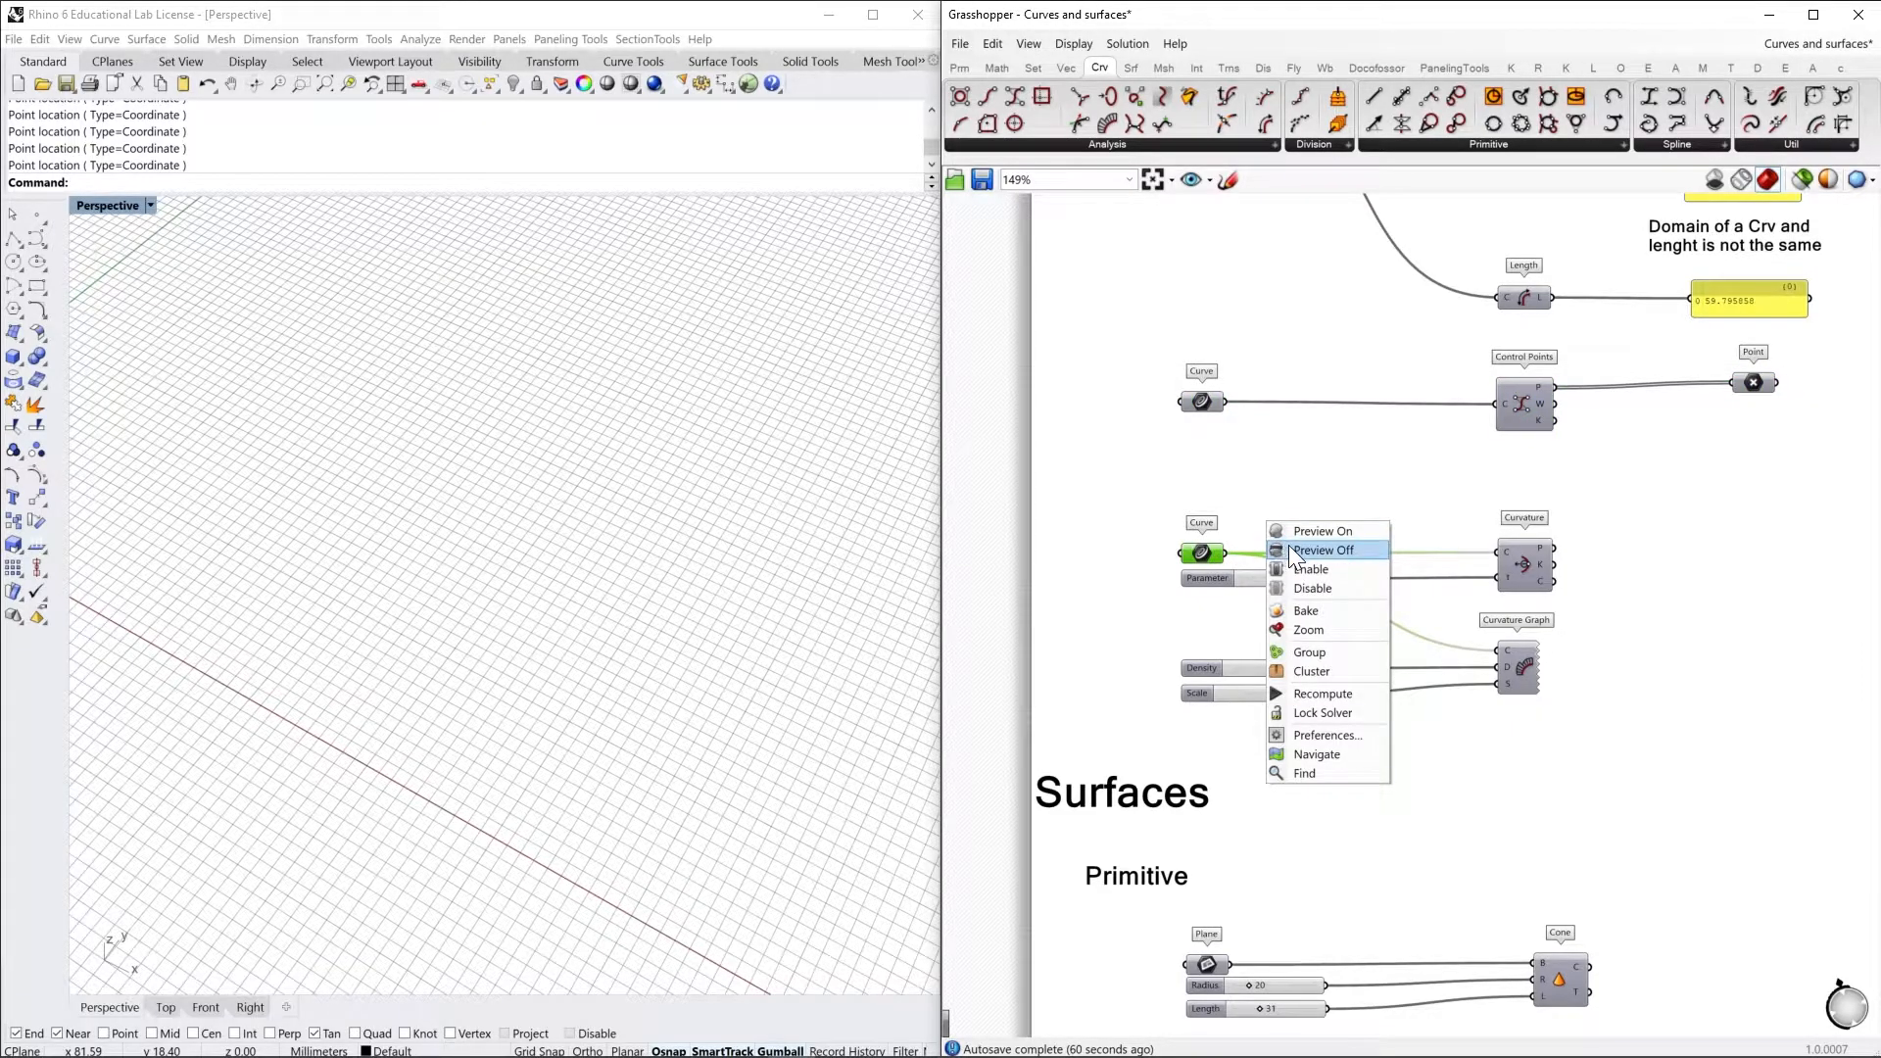
pyautogui.click(1344, 534)
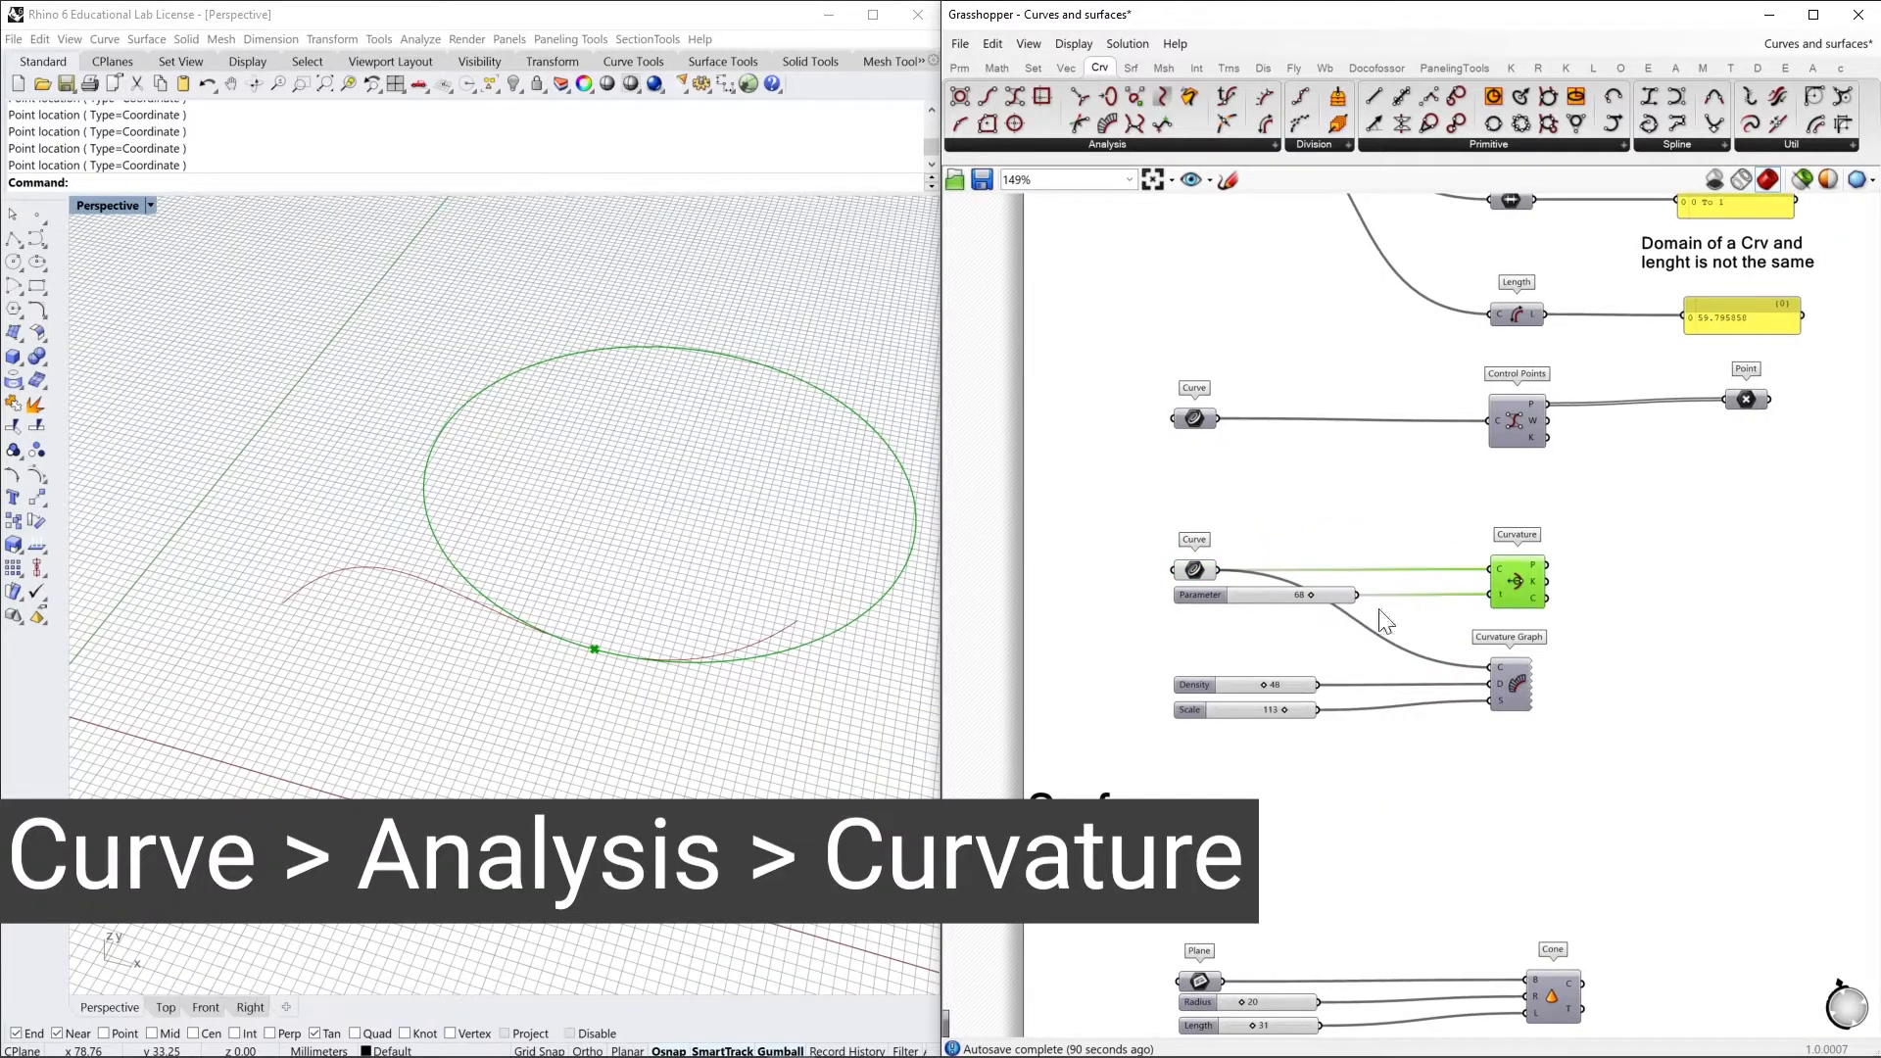
# Preview the Curvature component, inspect its point and curvature circle outputs, and set its Parameter slider to 79
pyautogui.moveTo(1456, 621); pyautogui.dragTo(1451, 630, button='right')
pyautogui.moveTo(1528, 572)
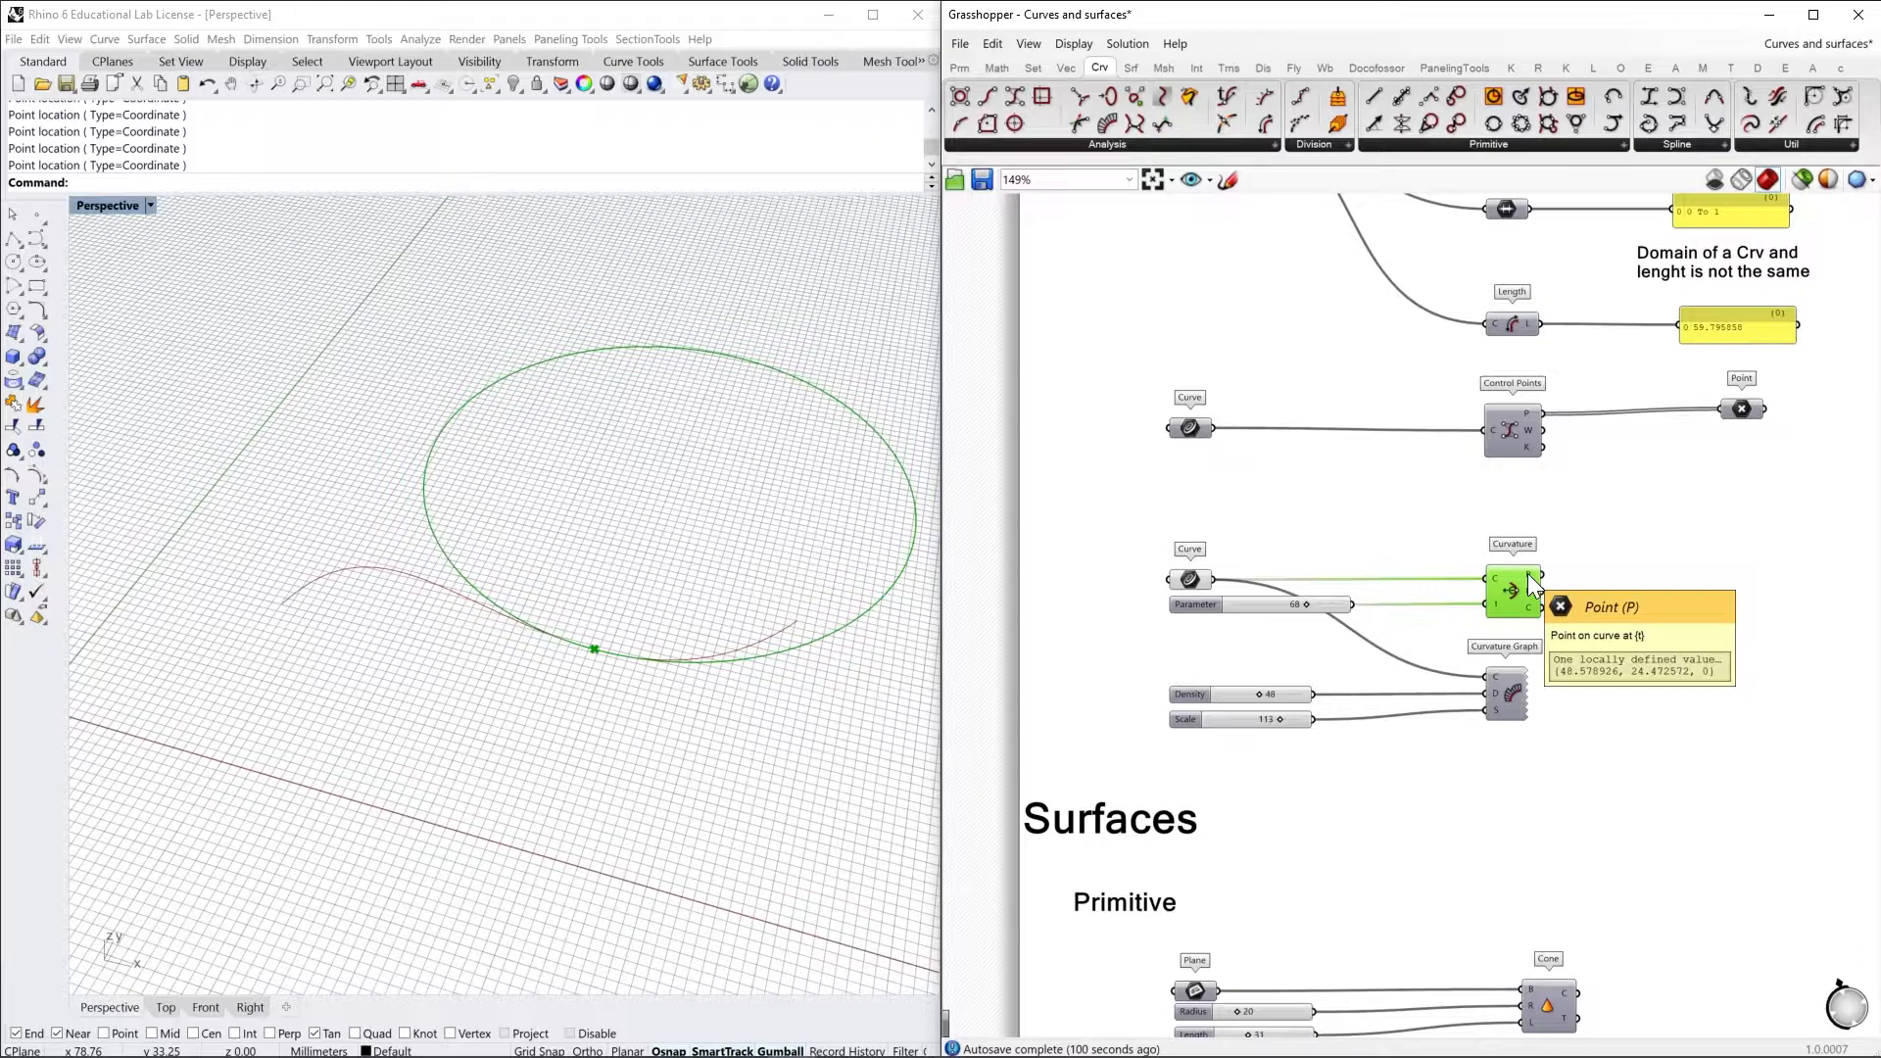
pyautogui.moveTo(1528, 609)
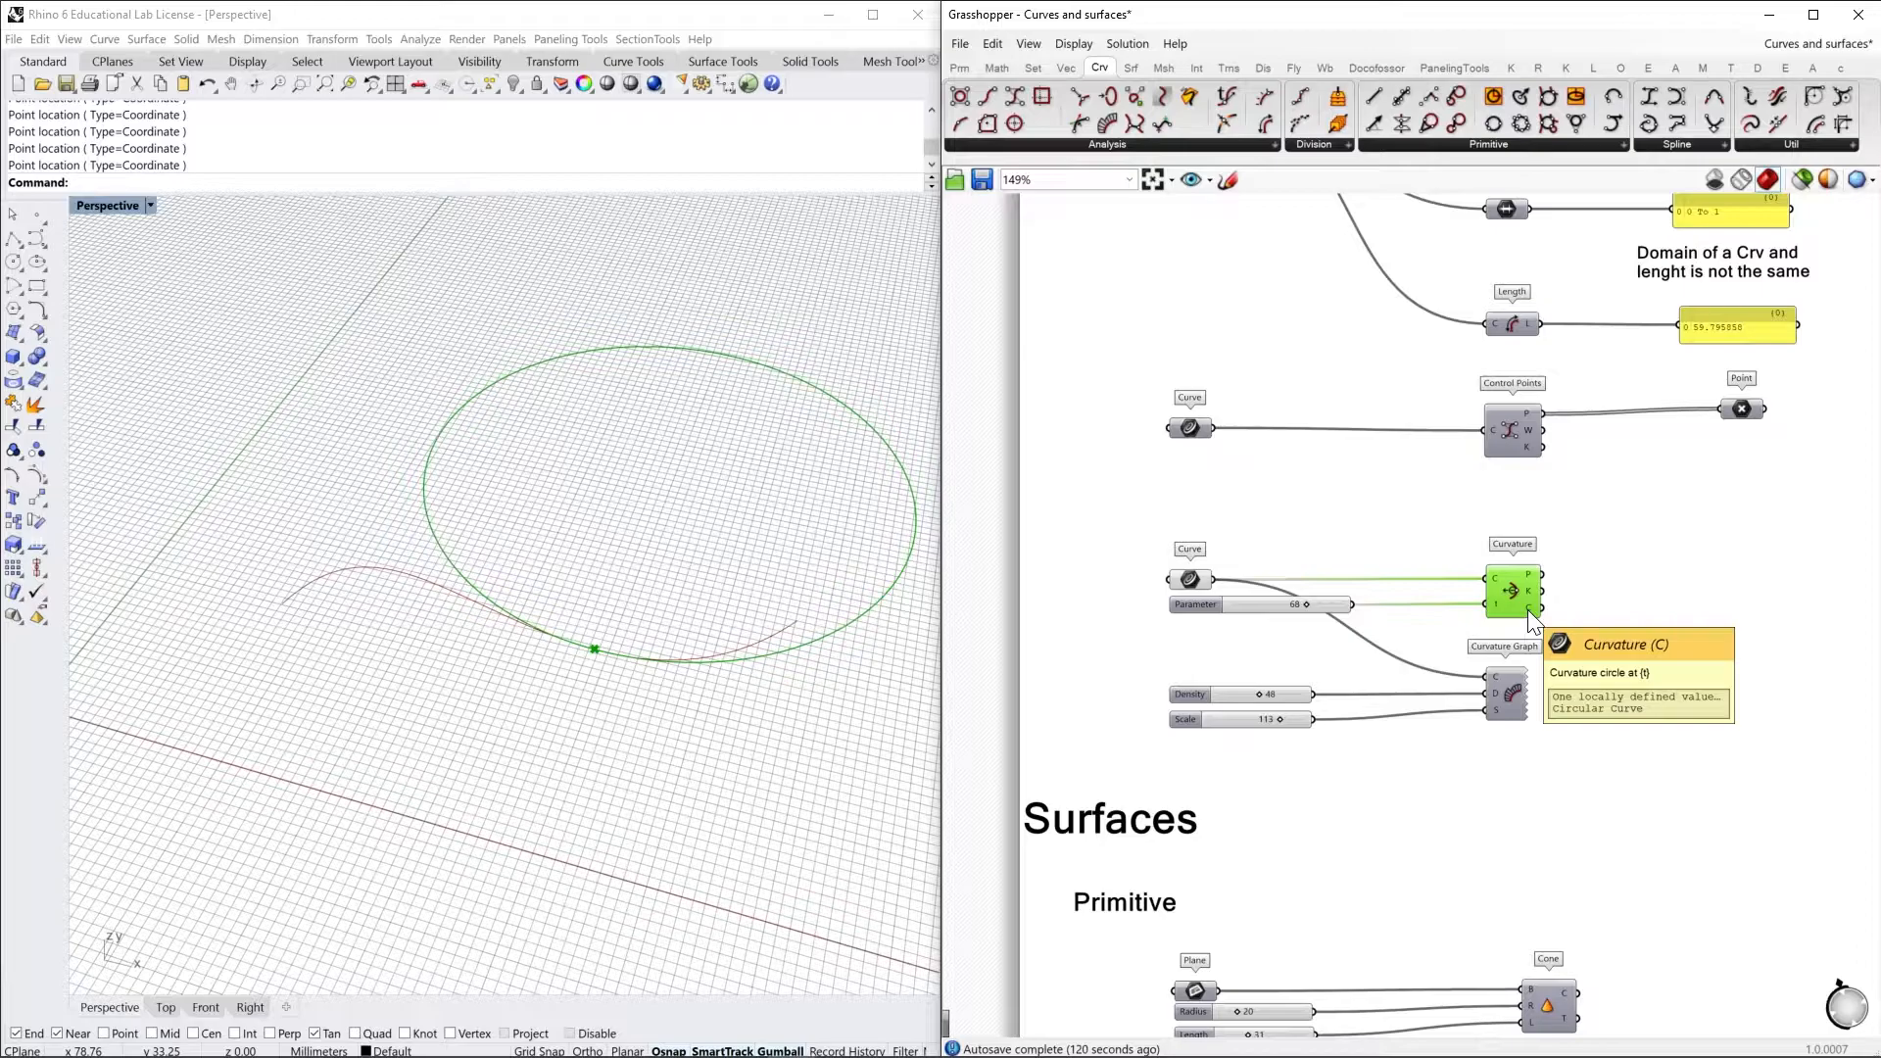
pyautogui.click(1365, 626)
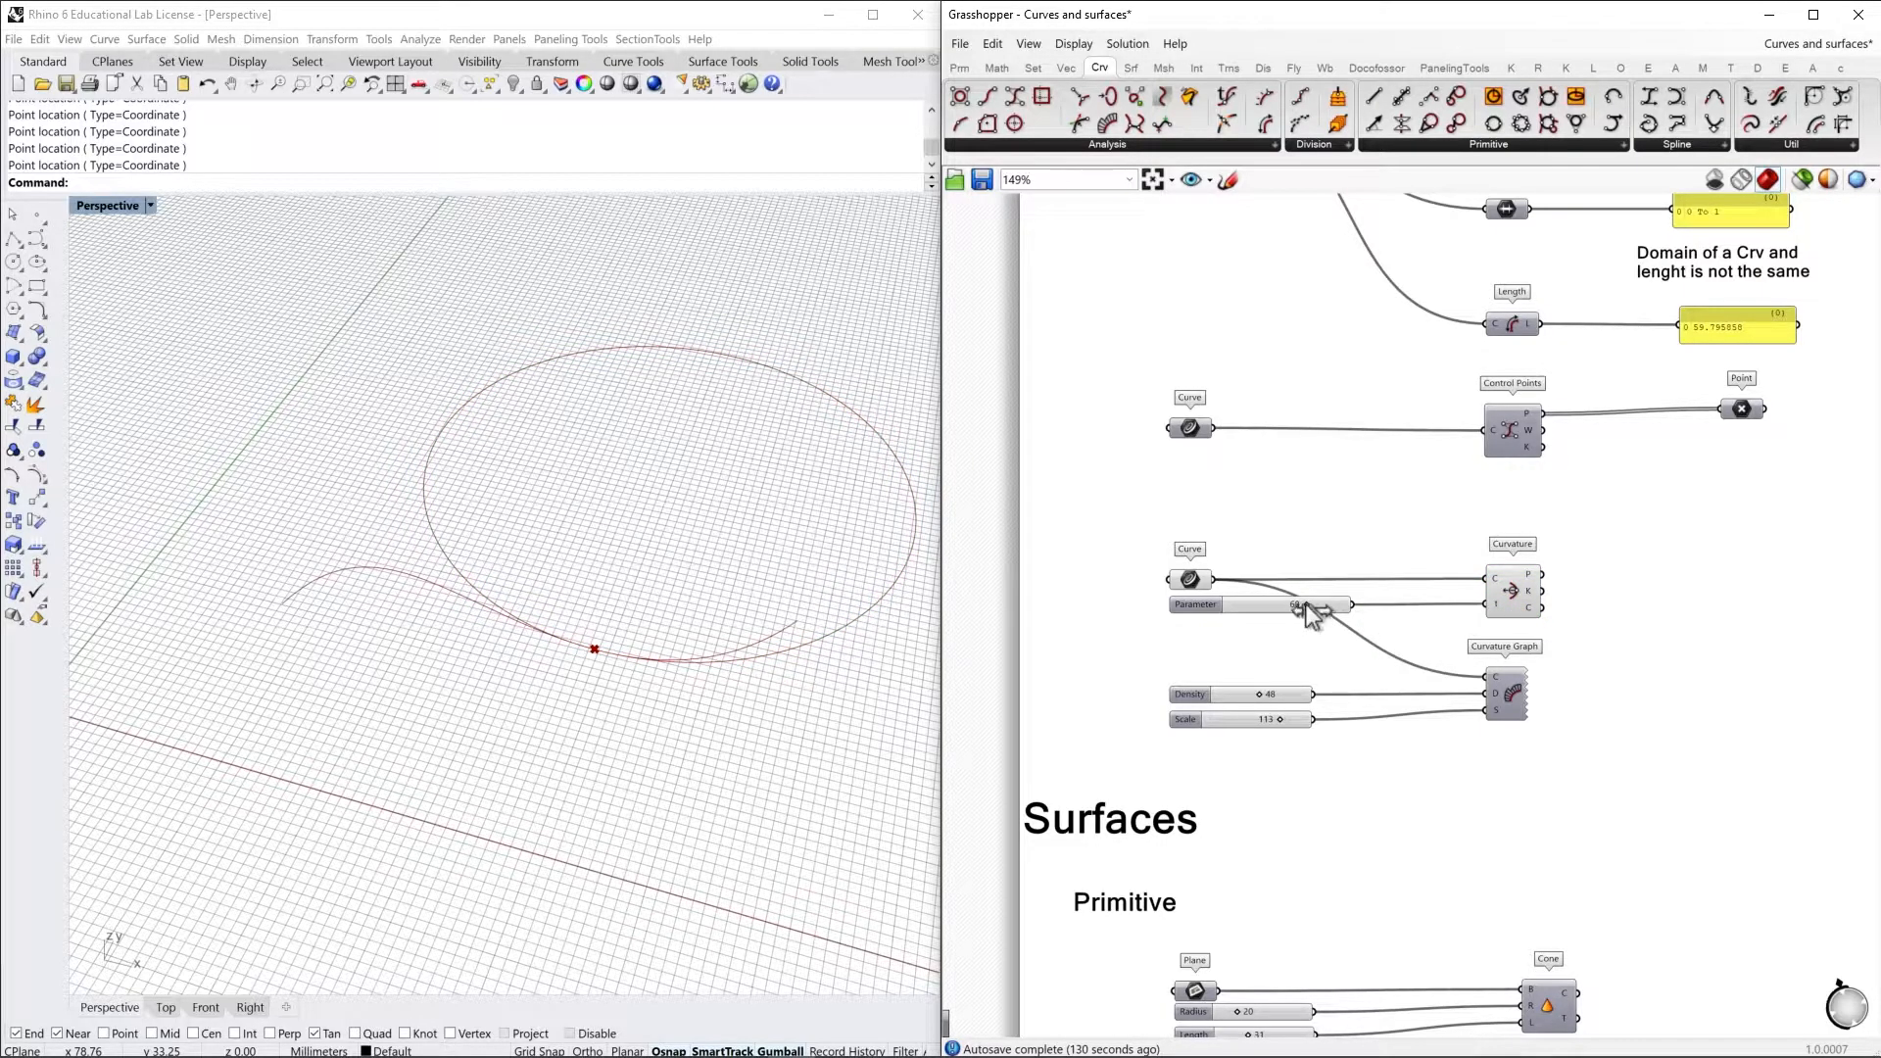
pyautogui.moveTo(1307, 606); pyautogui.dragTo(1327, 643)
# Turn on the Curvature Graph component's preview and adjust its Density slider
pyautogui.moveTo(1516, 764); pyautogui.dragTo(1505, 703, button='right')
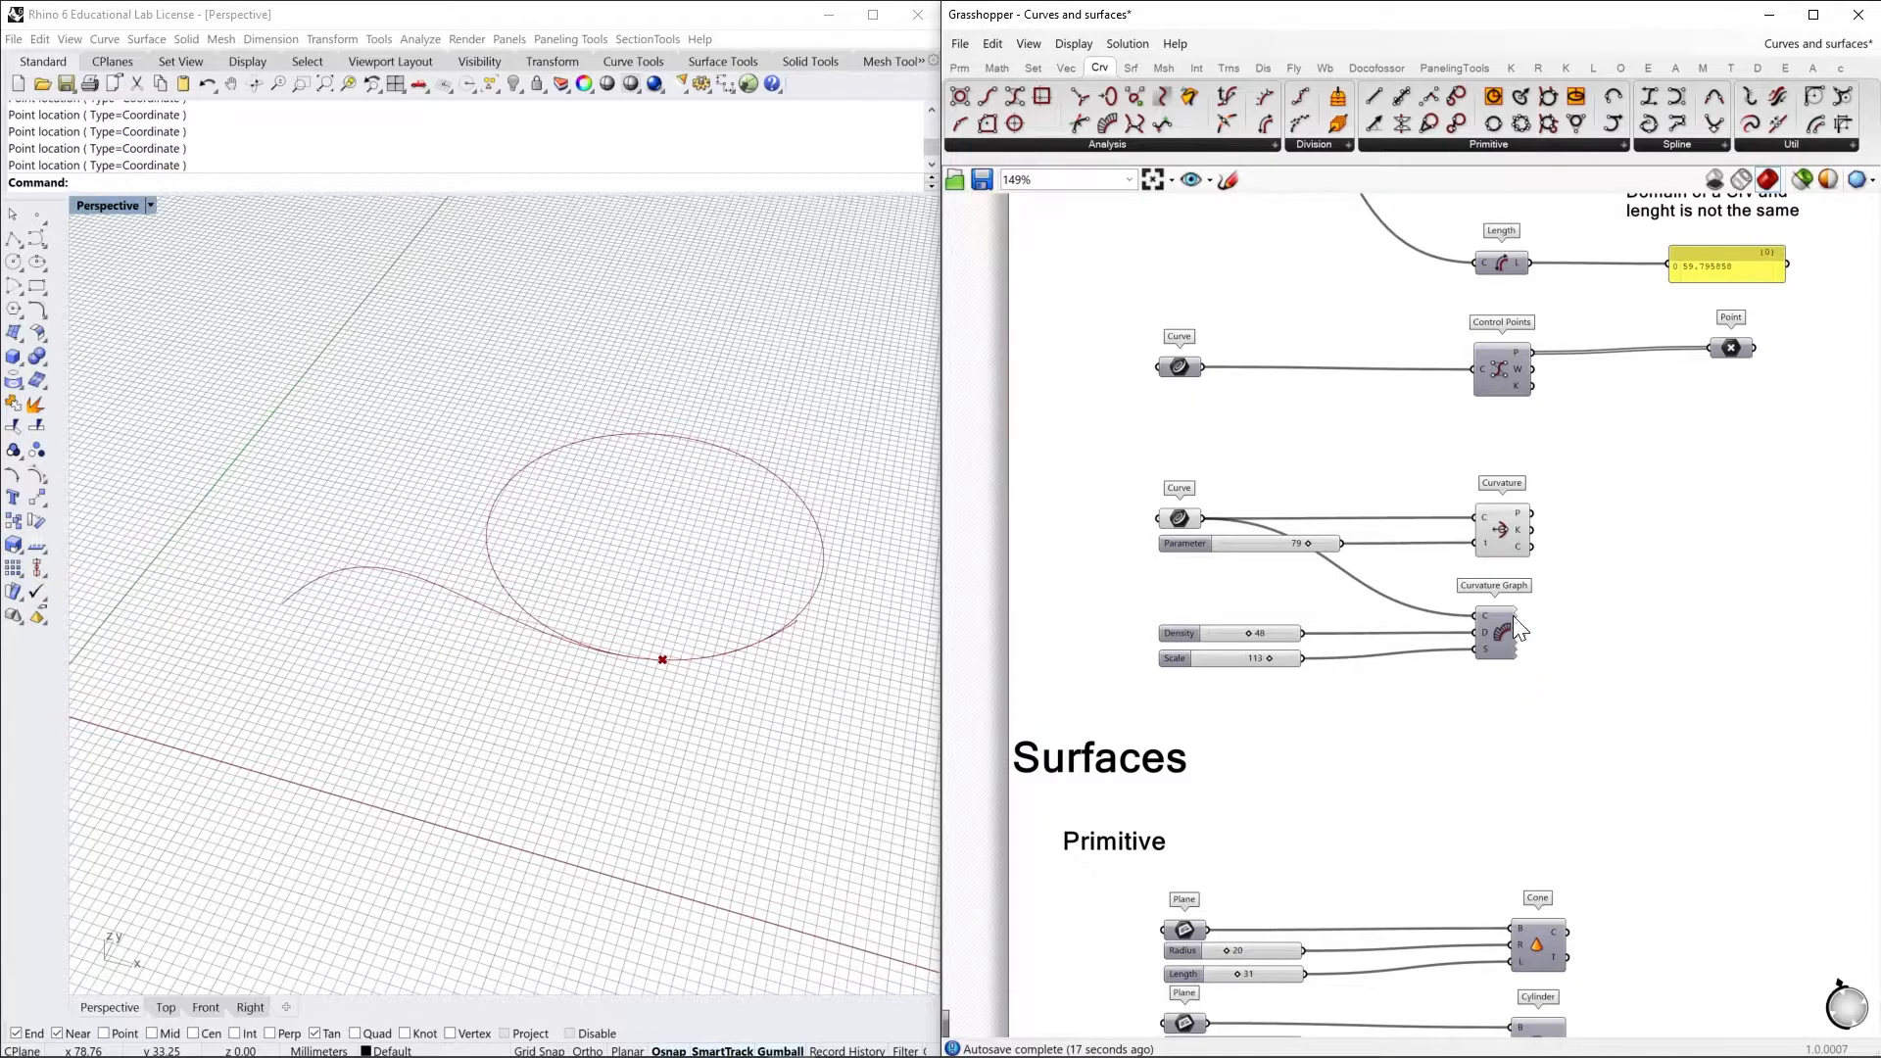
pyautogui.click(1506, 529)
pyautogui.rightClick(1636, 515)
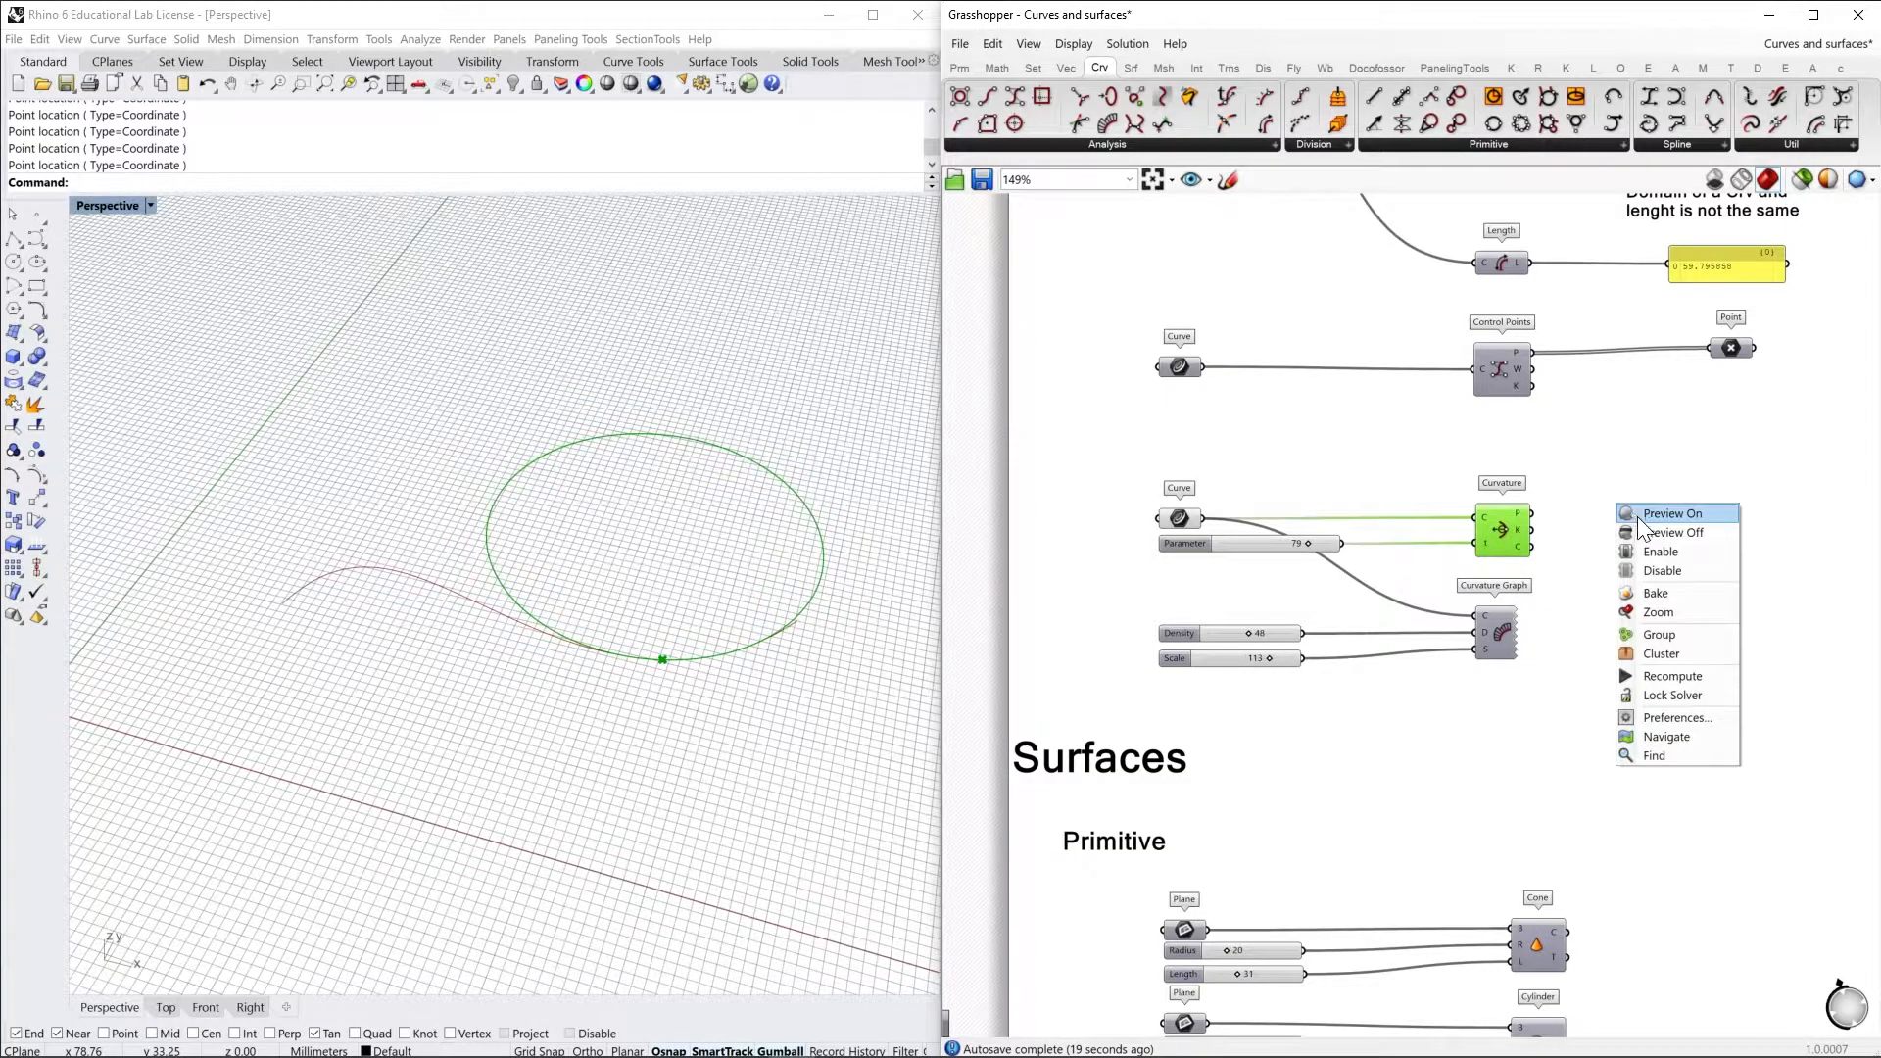
pyautogui.click(1499, 631)
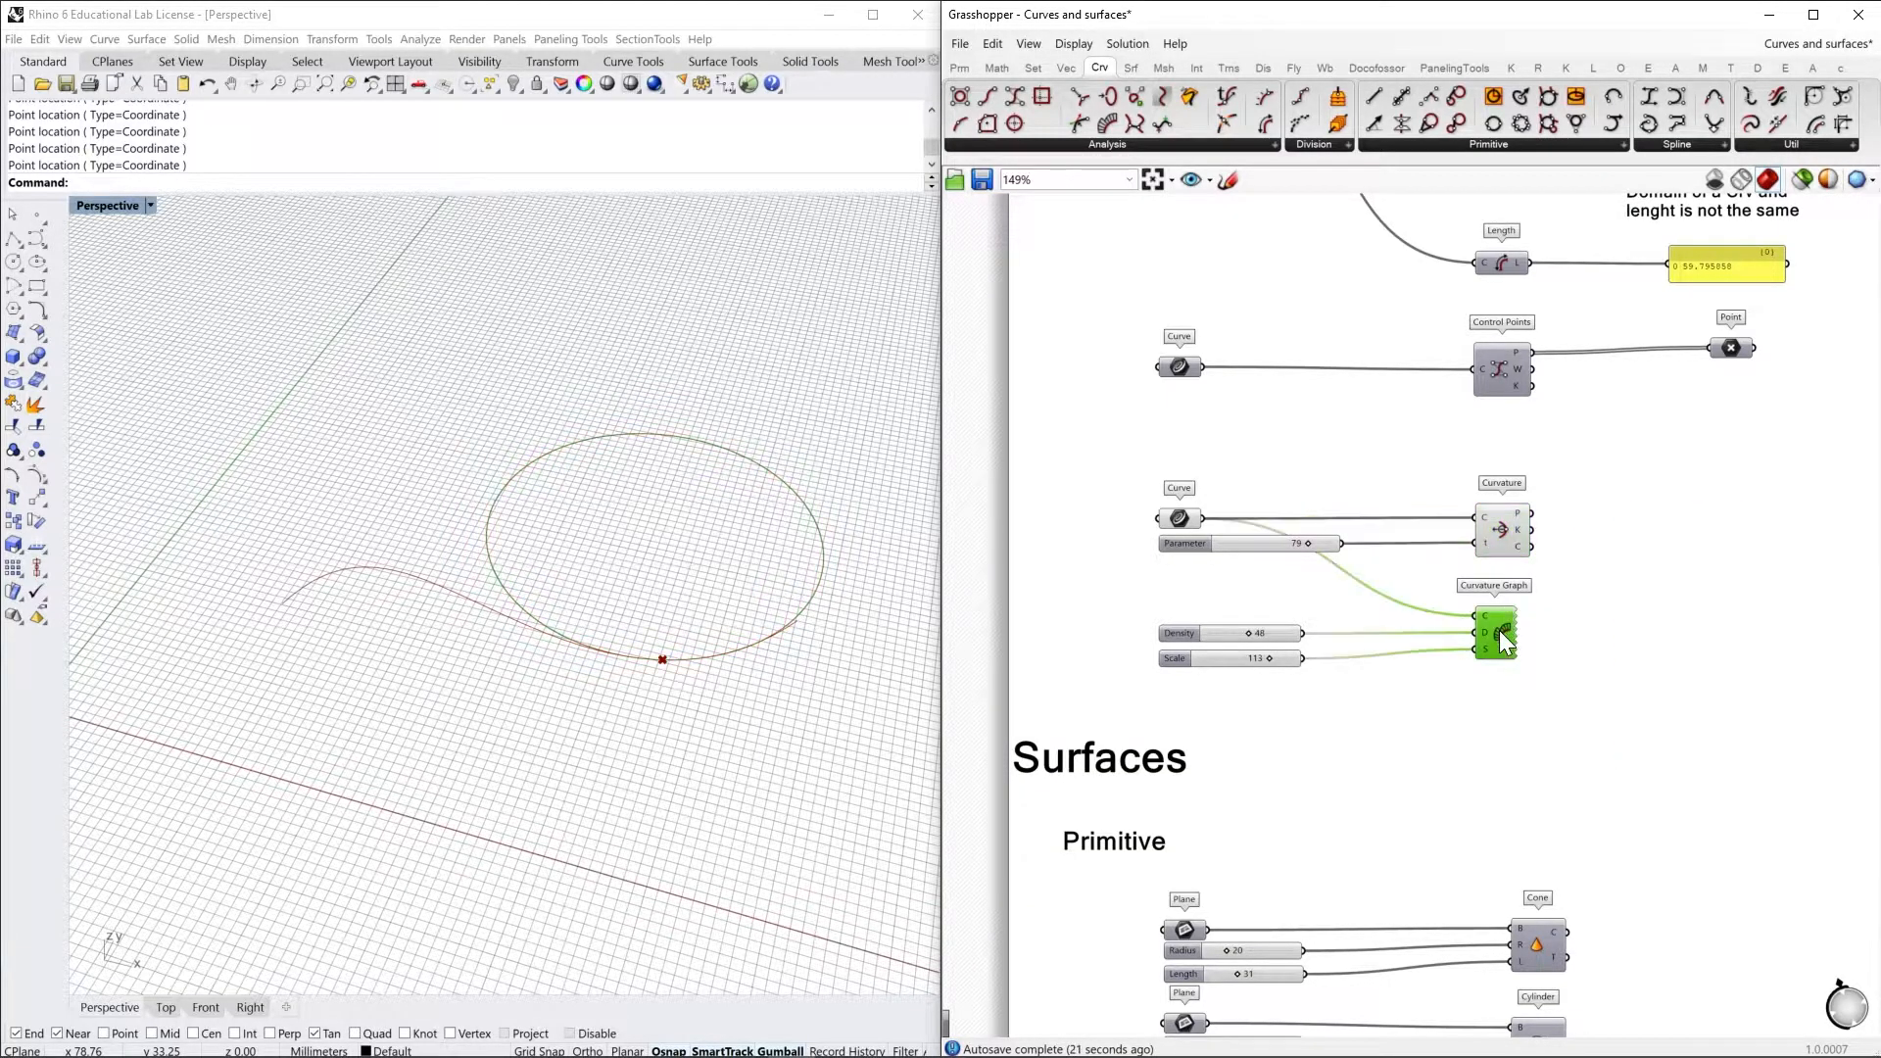
pyautogui.rightClick(1499, 632)
pyautogui.click(1562, 667)
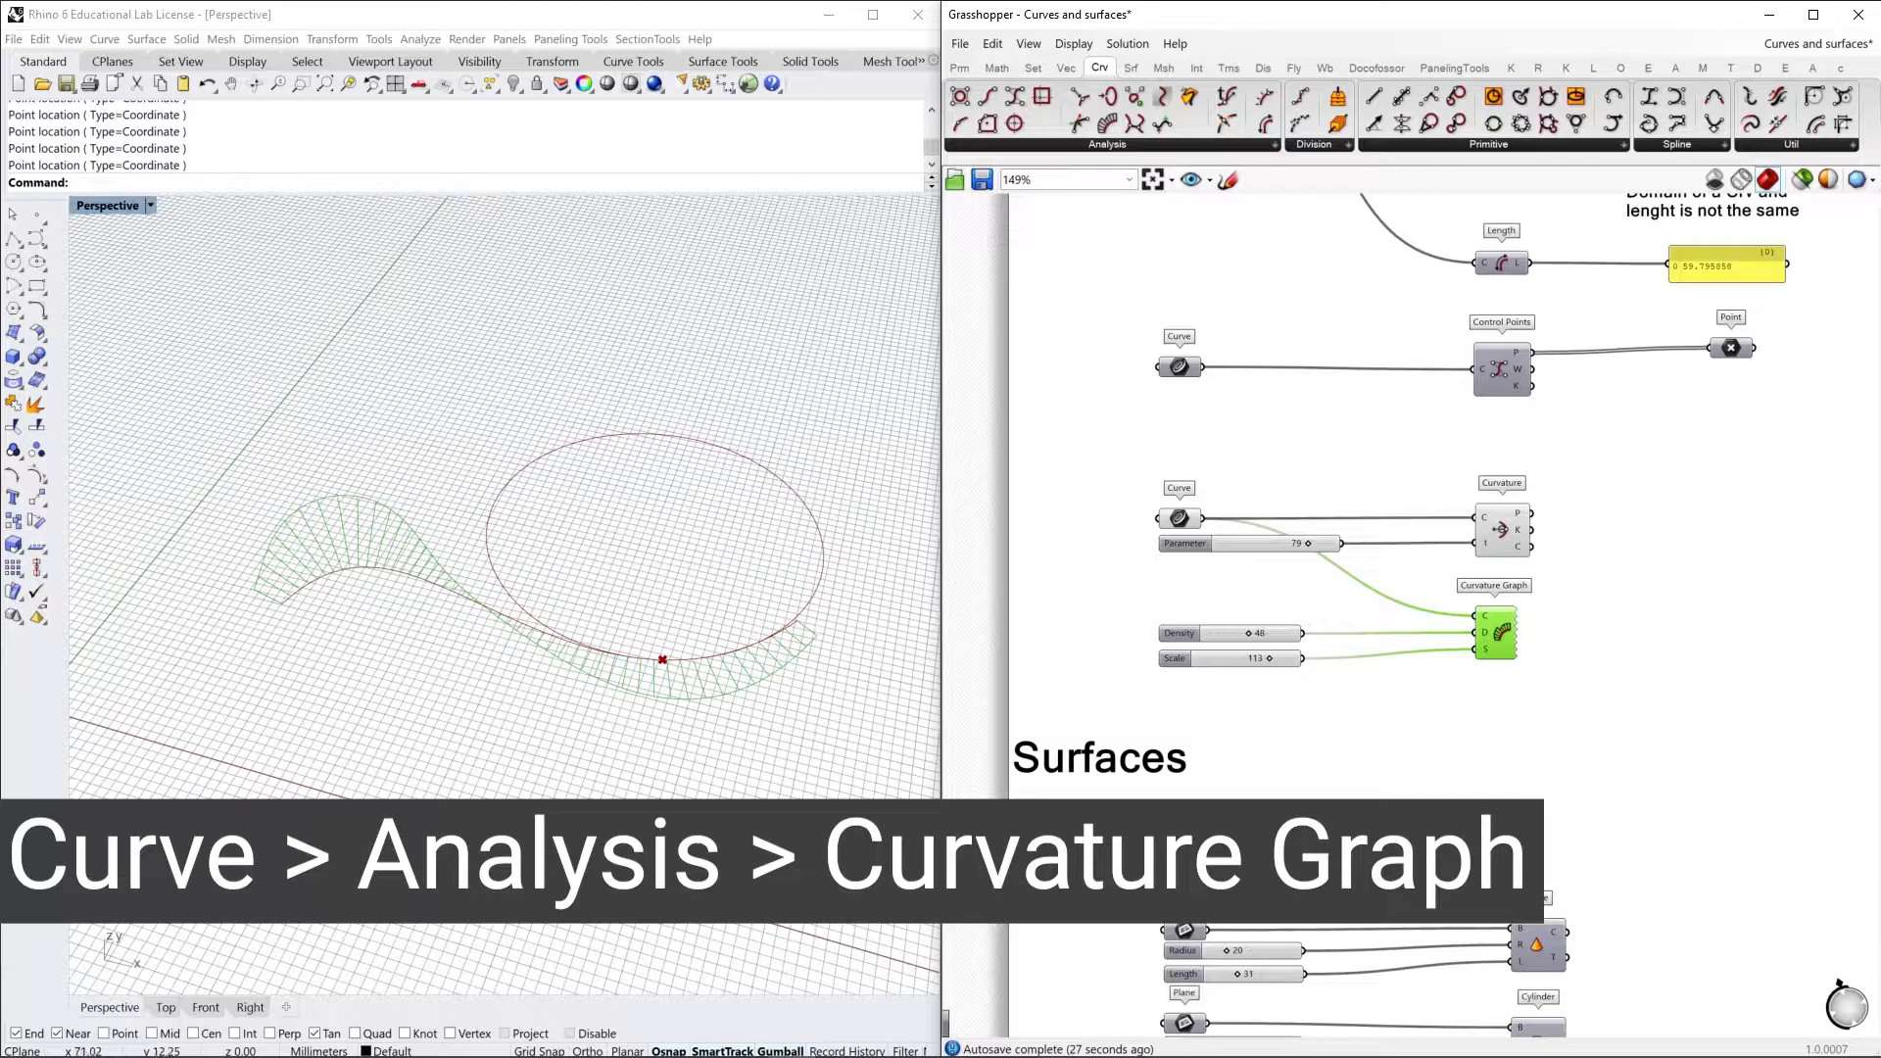
pyautogui.moveTo(1378, 720); pyautogui.dragTo(1428, 738, button='right')
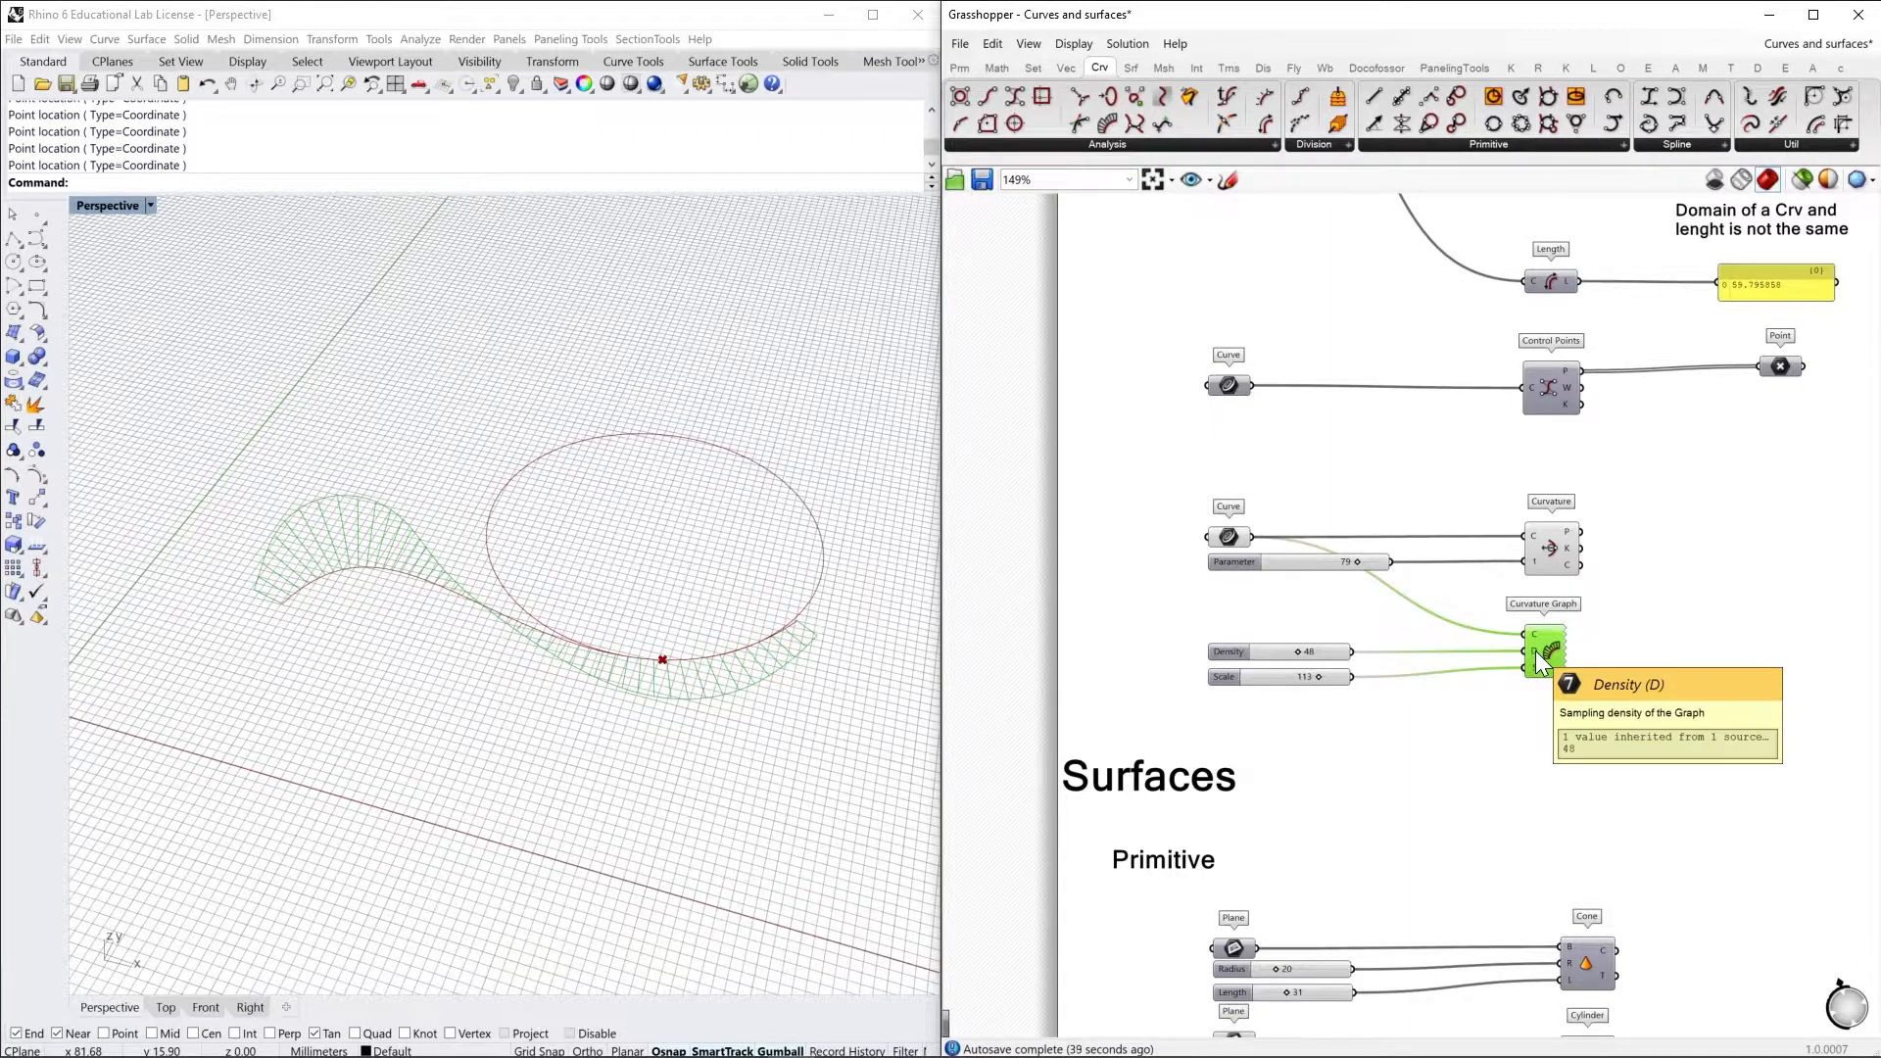
pyautogui.moveTo(1300, 658)
pyautogui.mouseDown()
pyautogui.moveTo(1343, 659)
pyautogui.moveTo(1267, 663)
pyautogui.moveTo(1330, 677)
pyautogui.mouseUp()
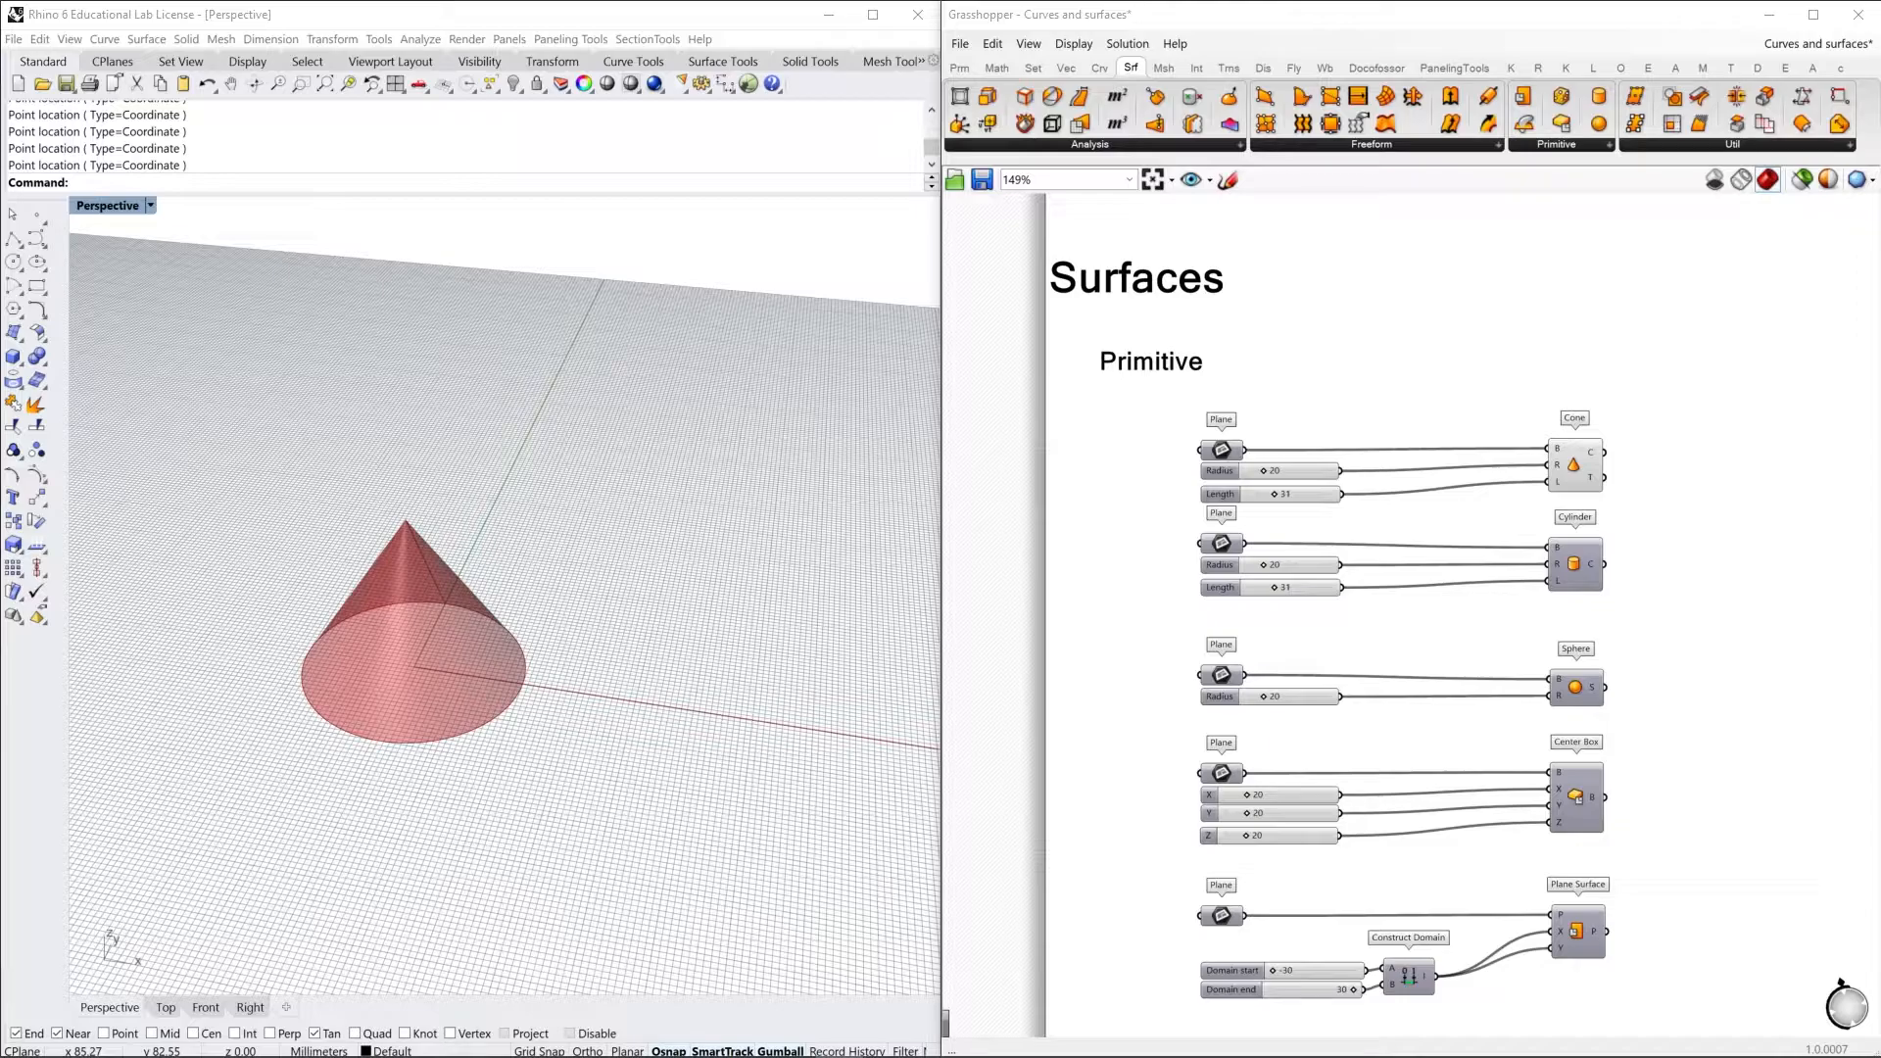
# Browse the available Primitive, Freeform and Analysis components for surfaces
pyautogui.click(1544, 145)
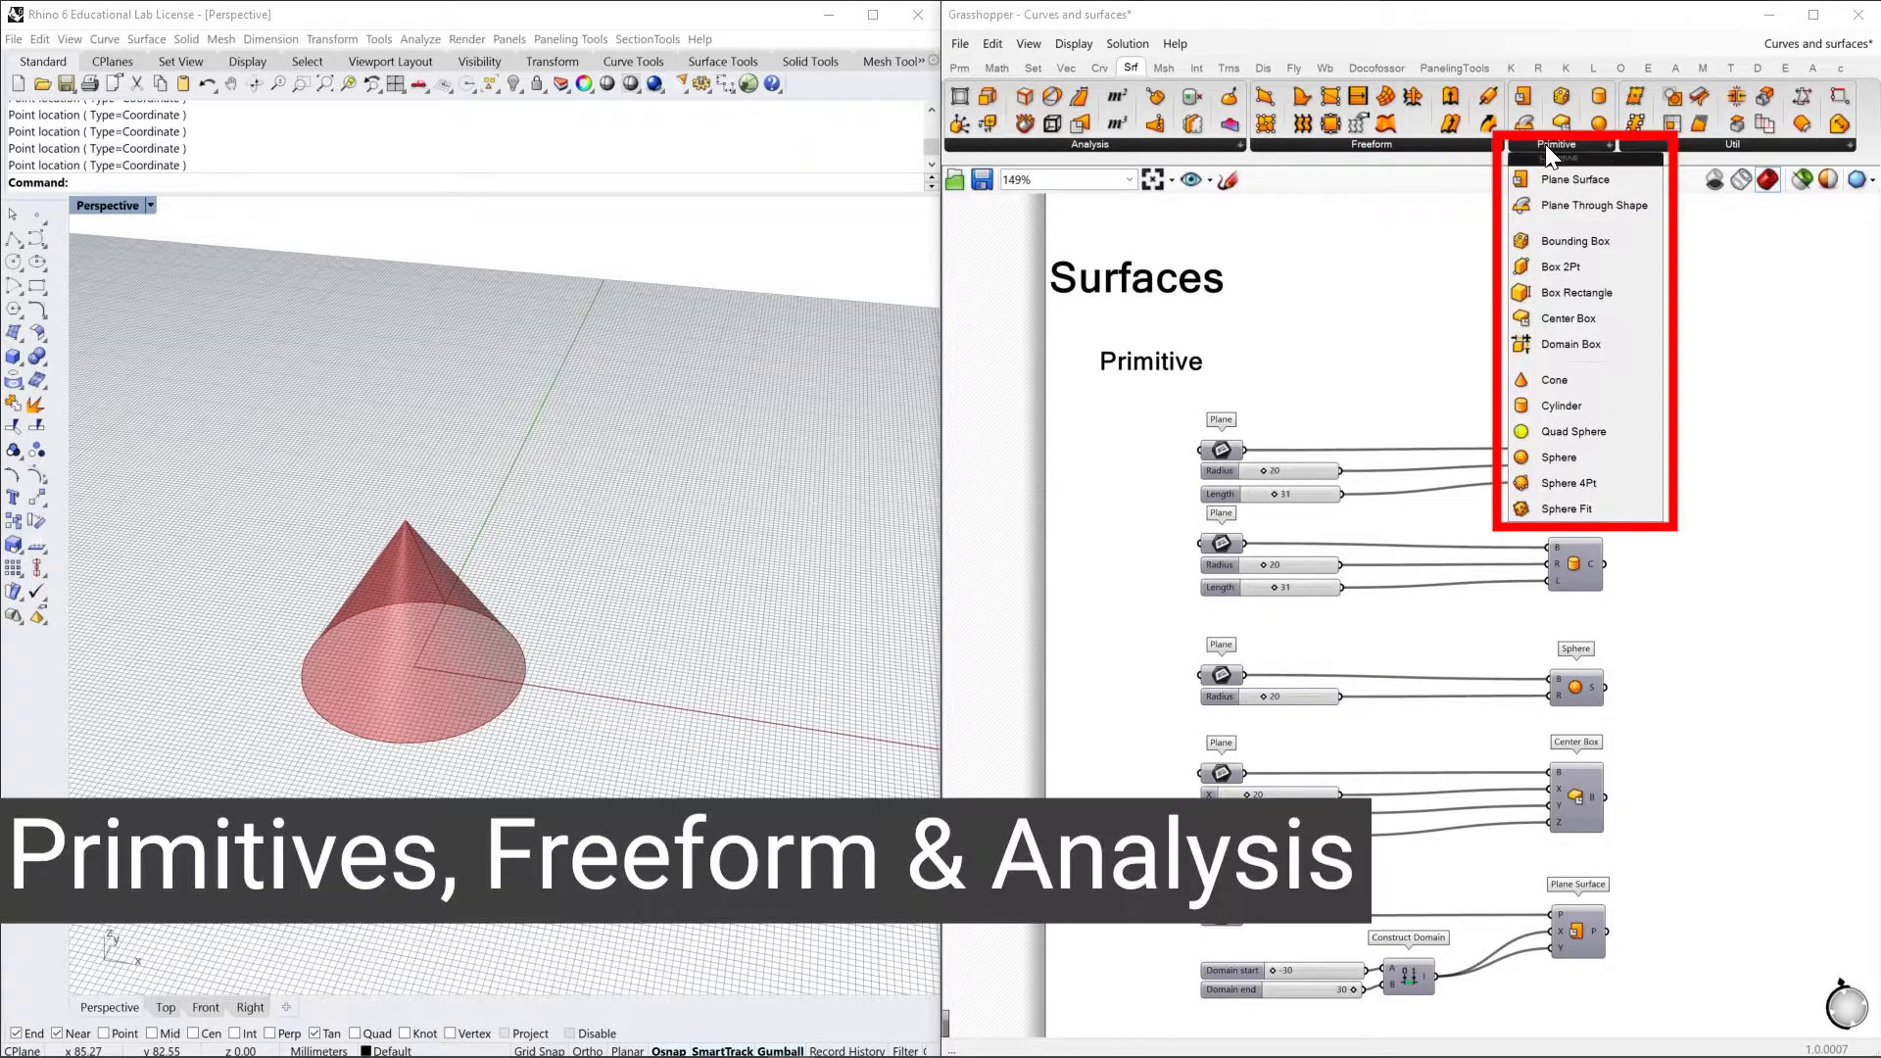
pyautogui.click(1437, 146)
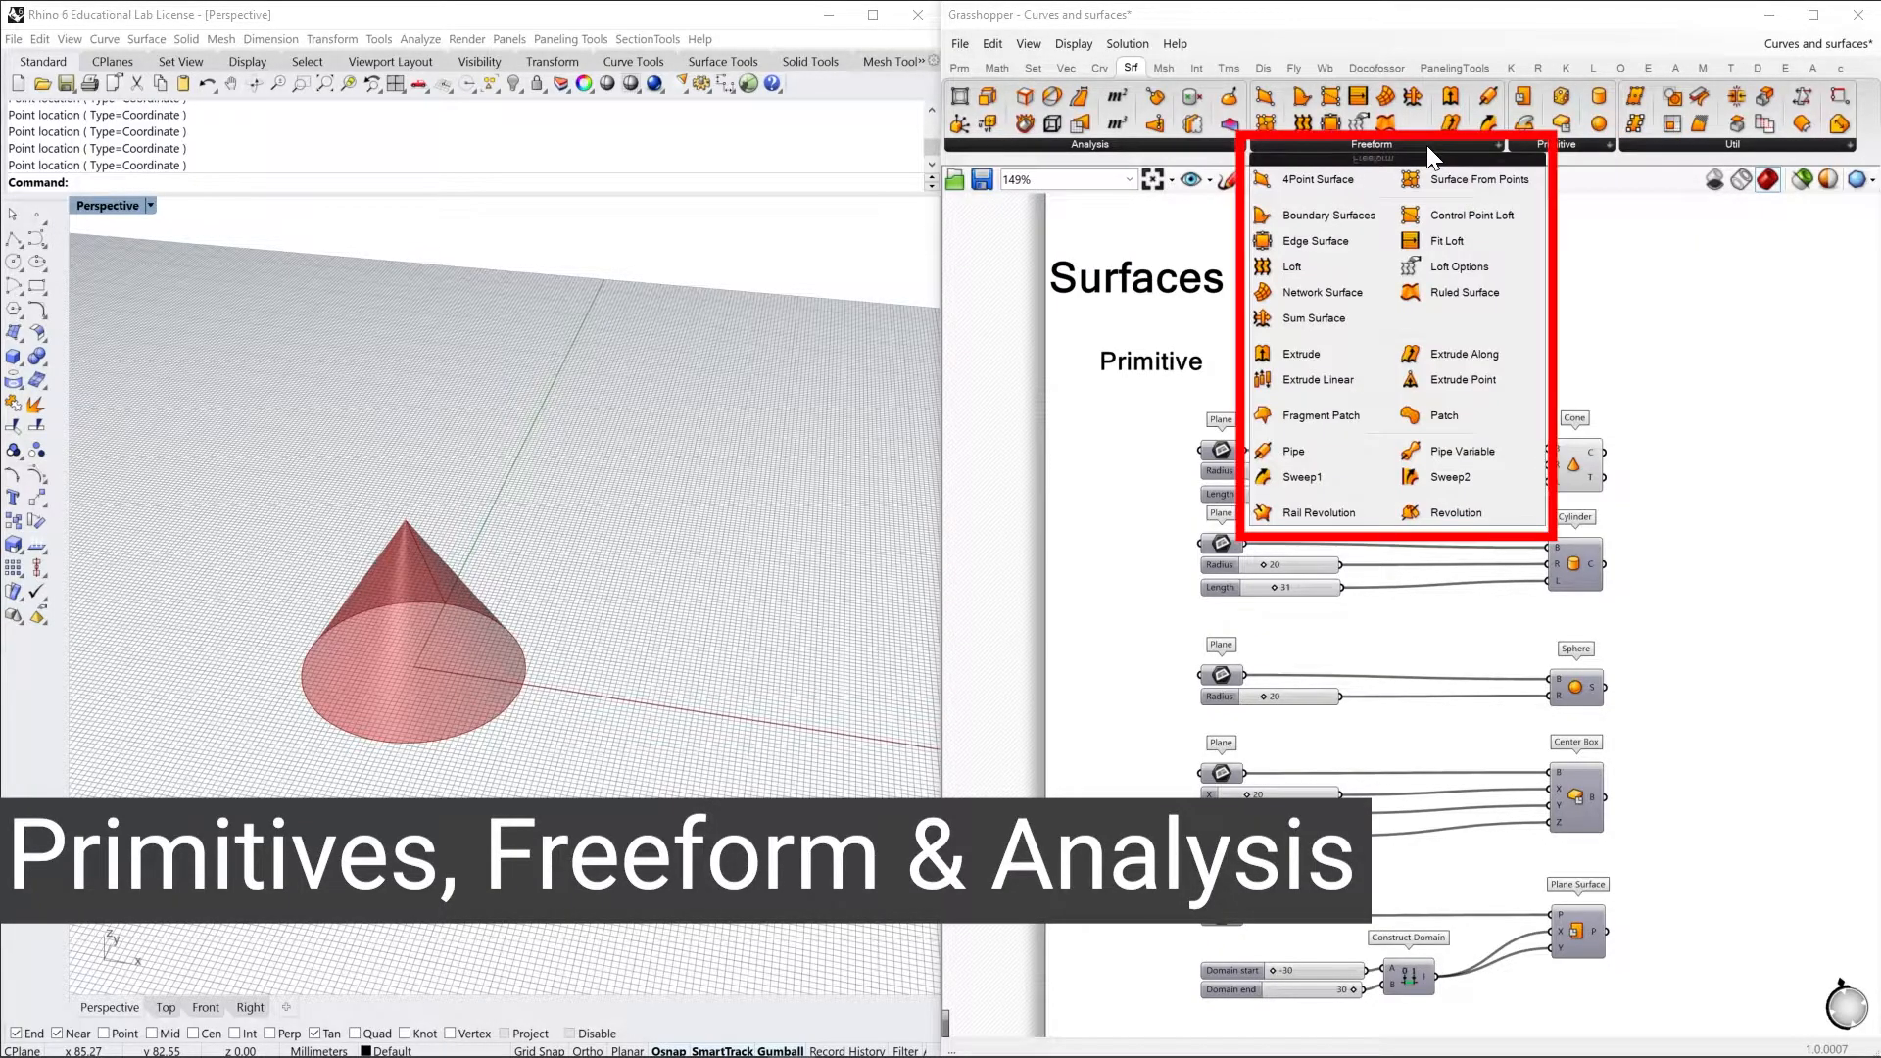
pyautogui.click(1124, 147)
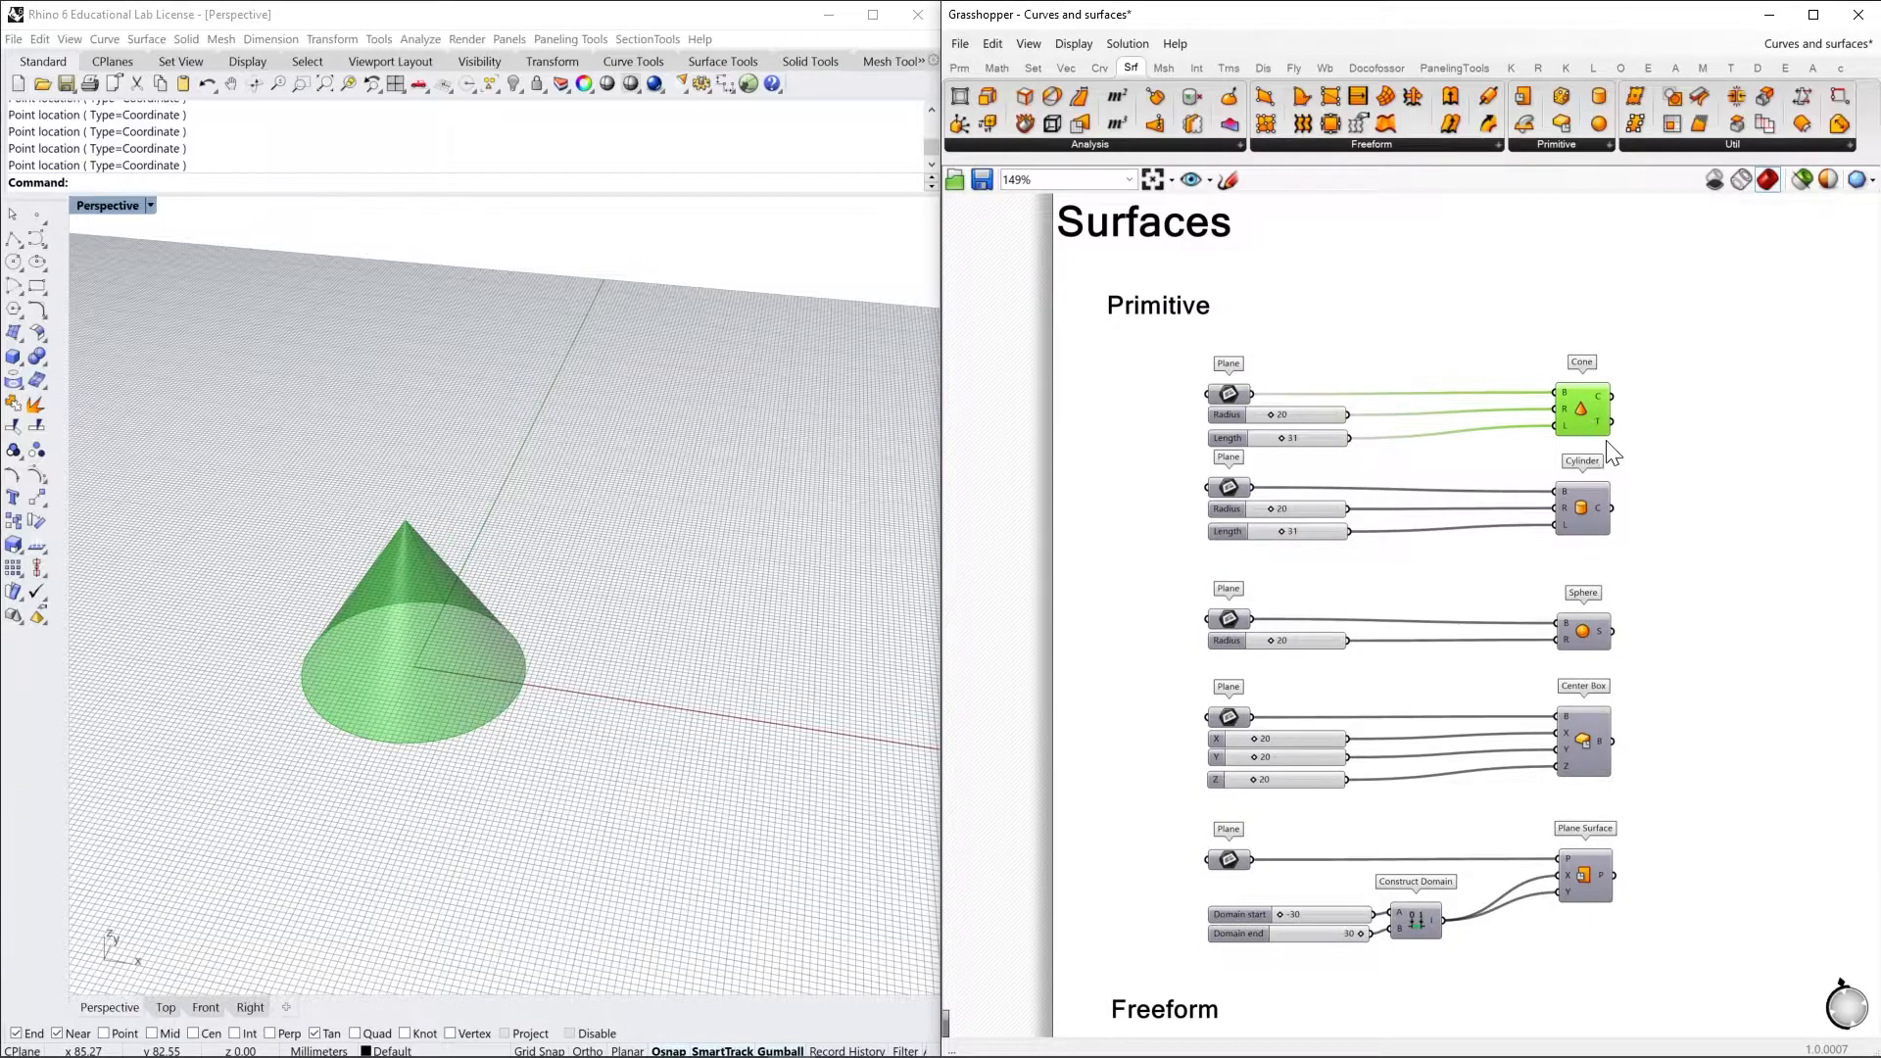
# Turn on the previews of the Cylinder and Sphere components beside the cone
pyautogui.rightClick(1675, 459)
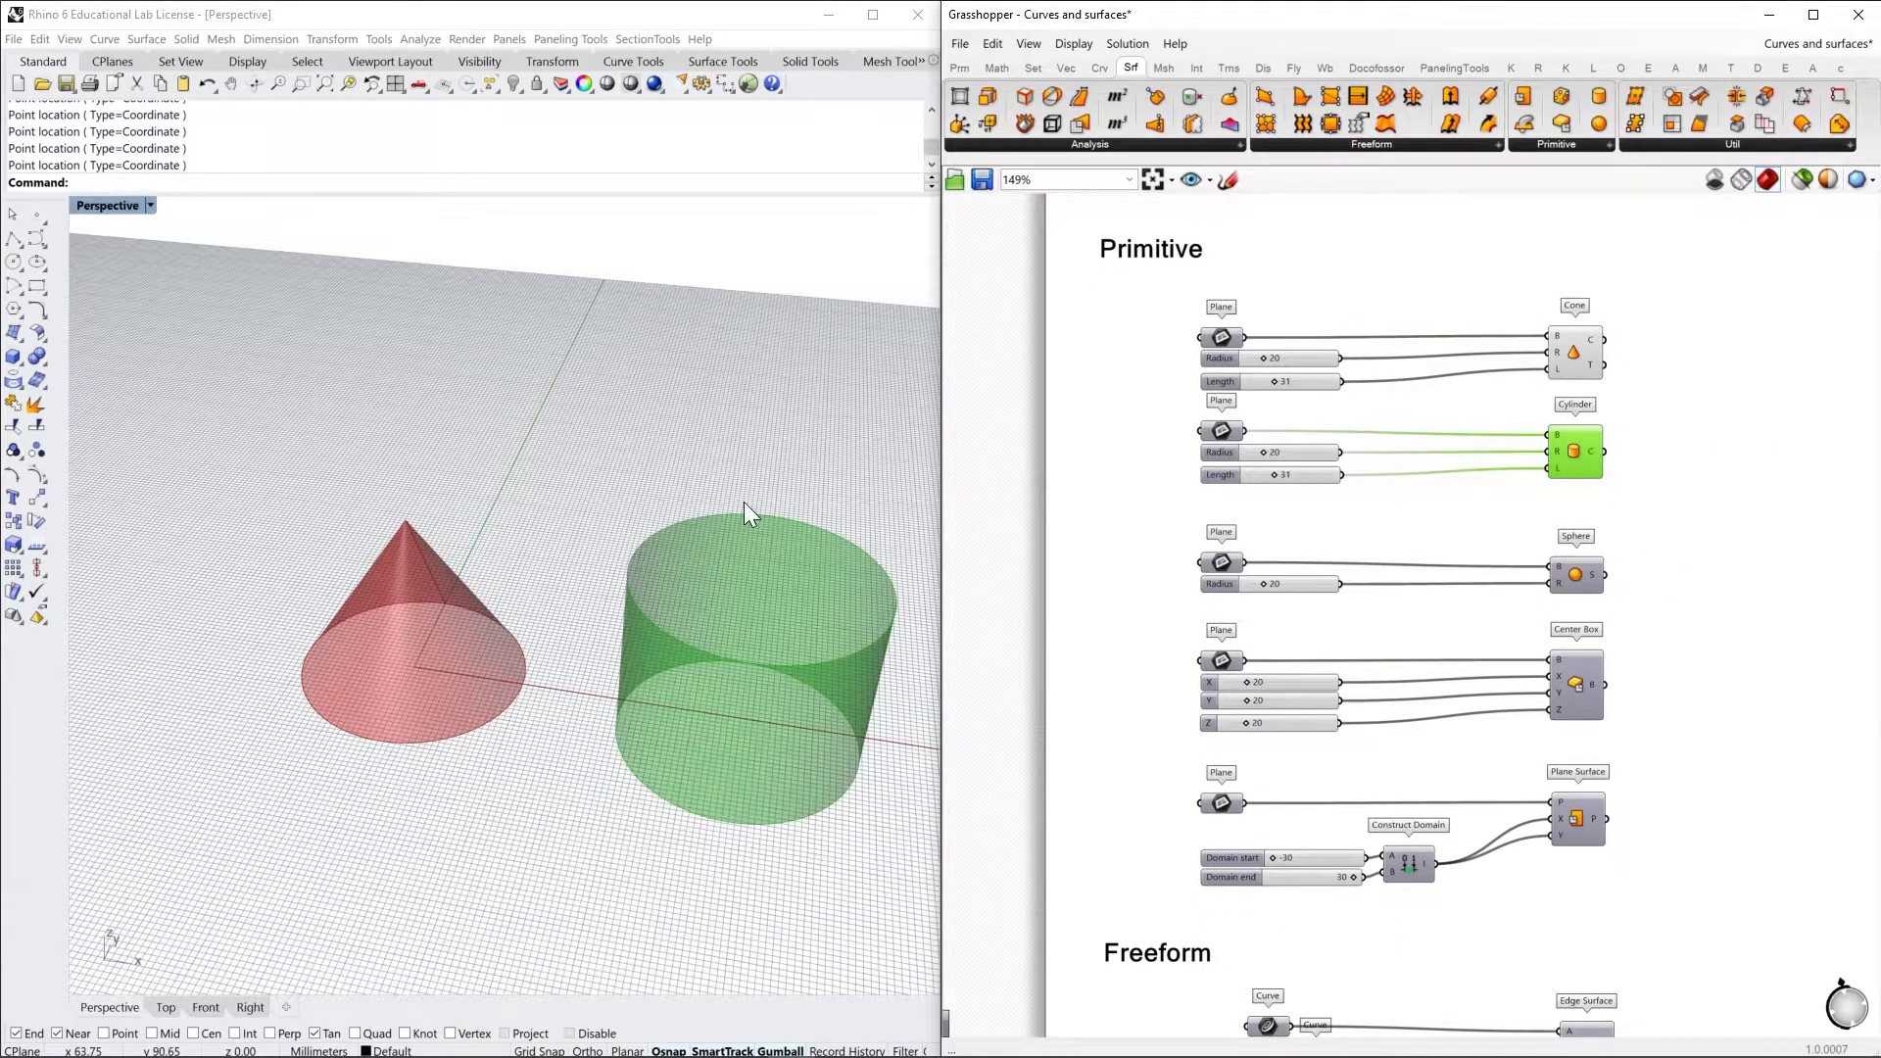
pyautogui.moveTo(743, 501); pyautogui.dragTo(841, 583, button='right')
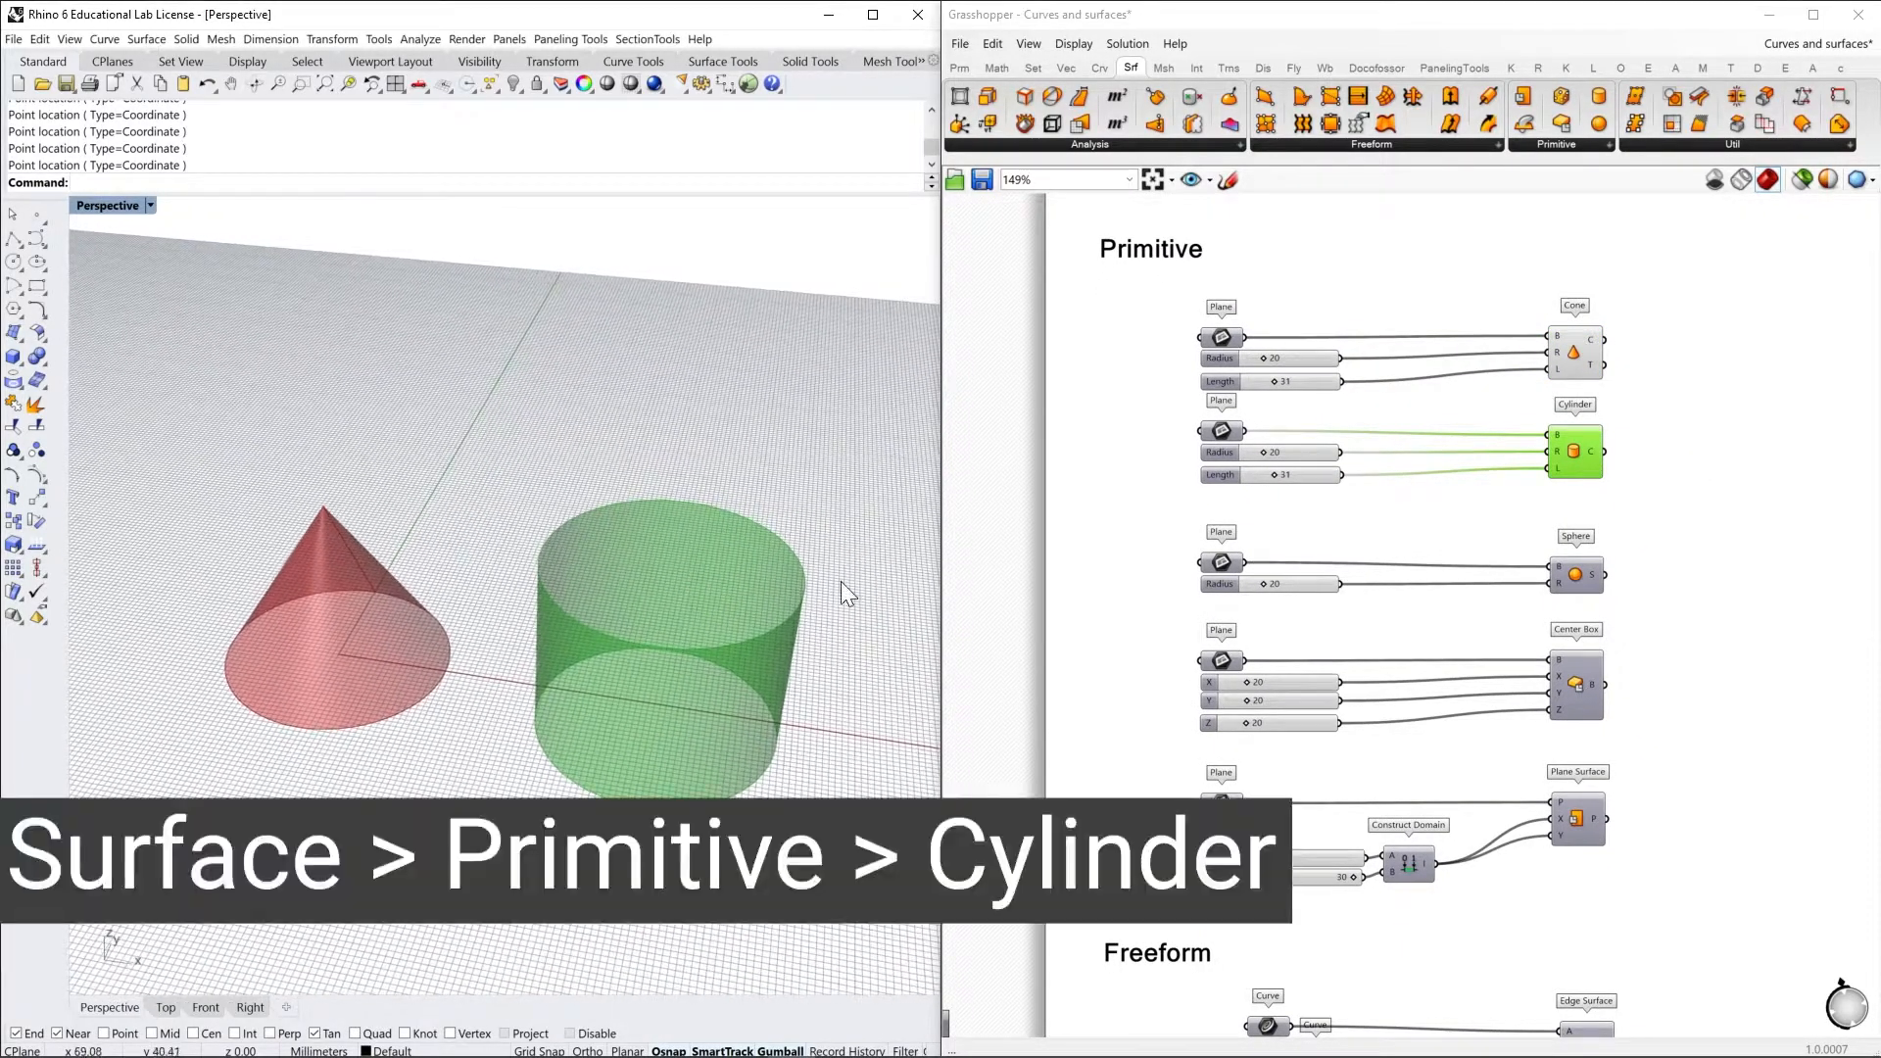
pyautogui.rightClick(1579, 572)
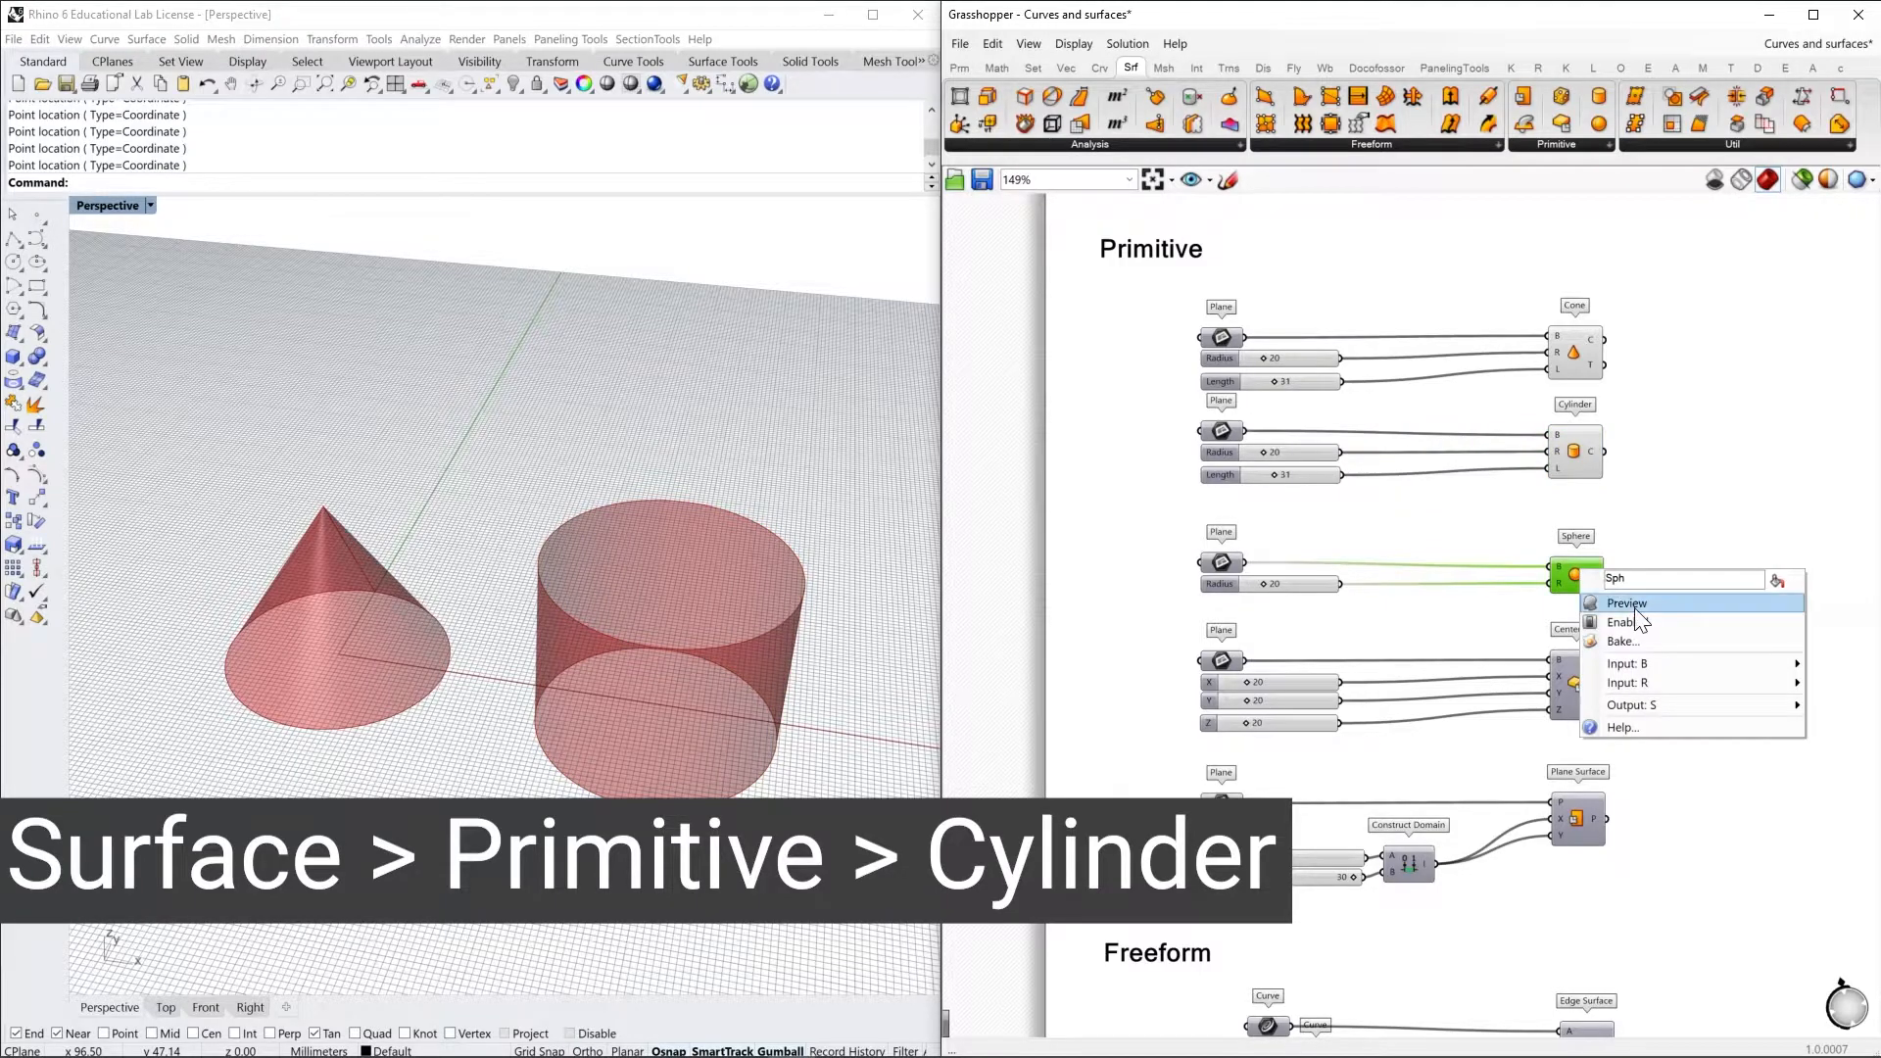
pyautogui.click(1636, 608)
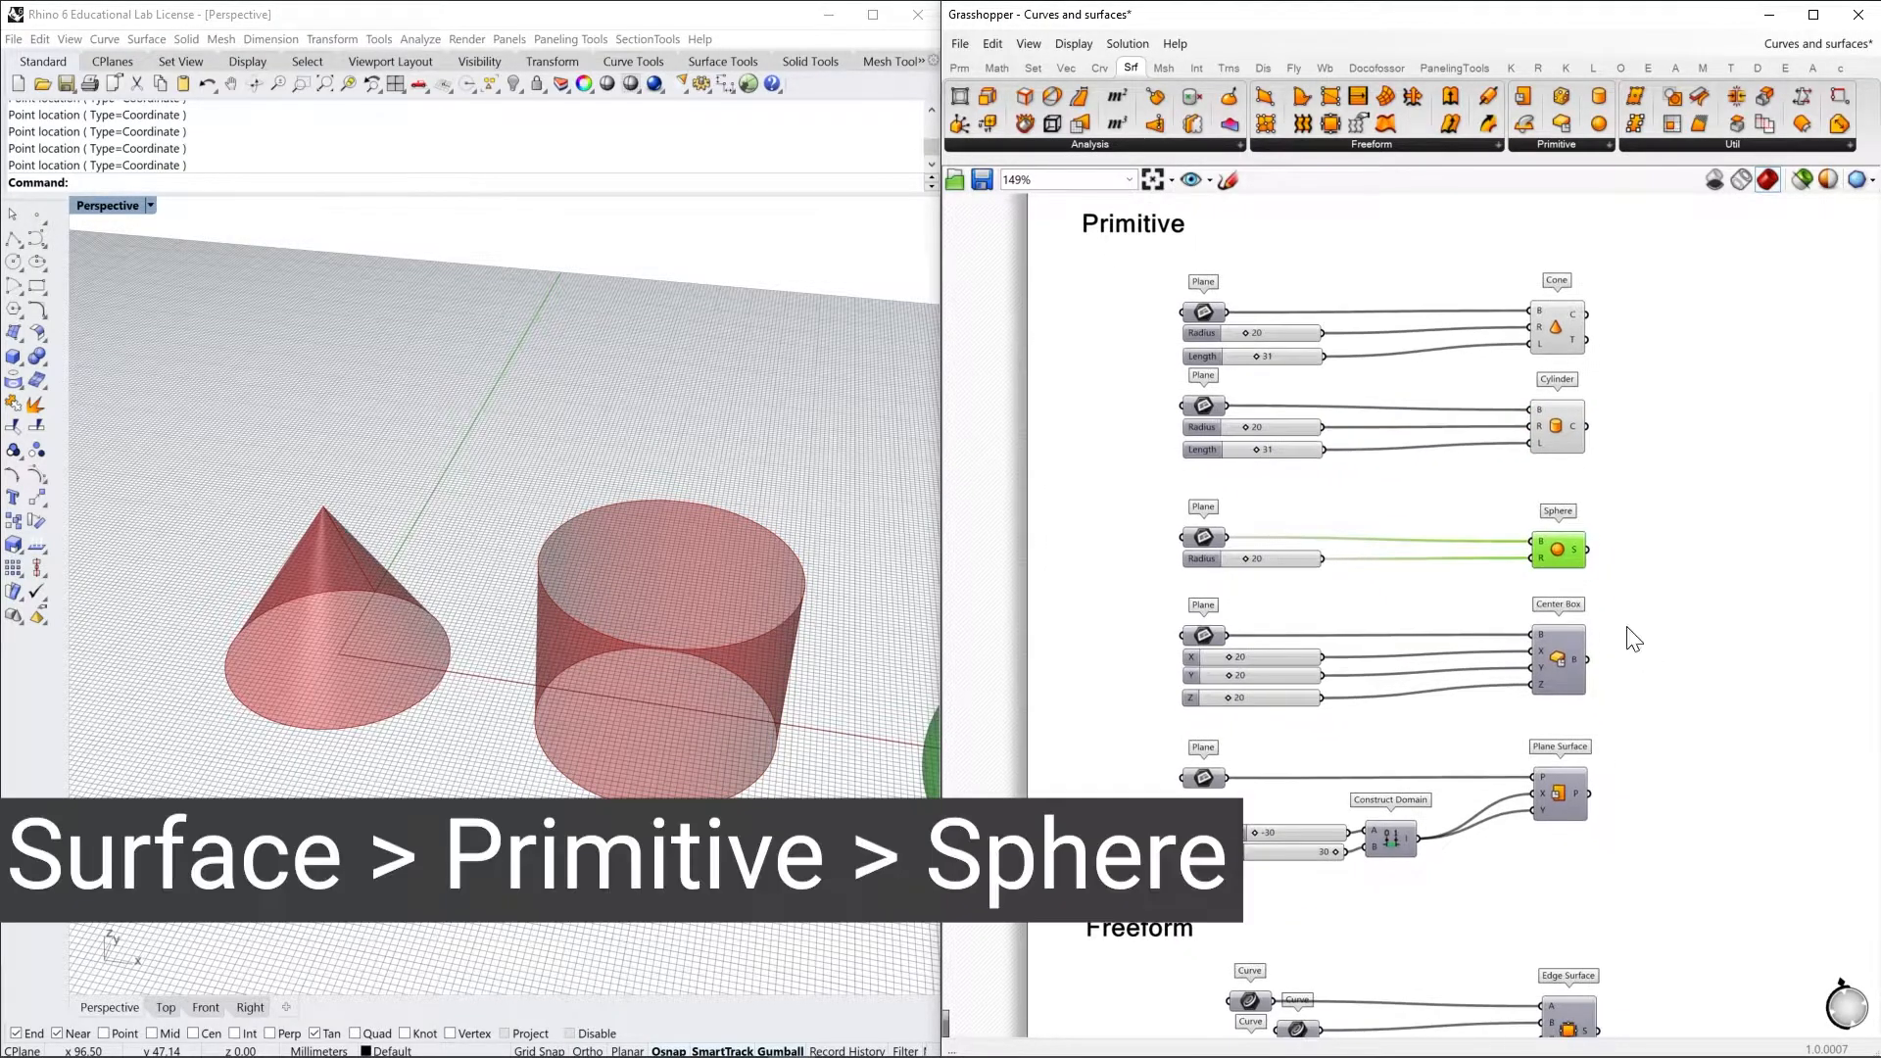
pyautogui.keyDown('shift'); pyautogui.moveTo(663, 629); pyautogui.dragTo(619, 608, button='right'); pyautogui.keyUp('shift')
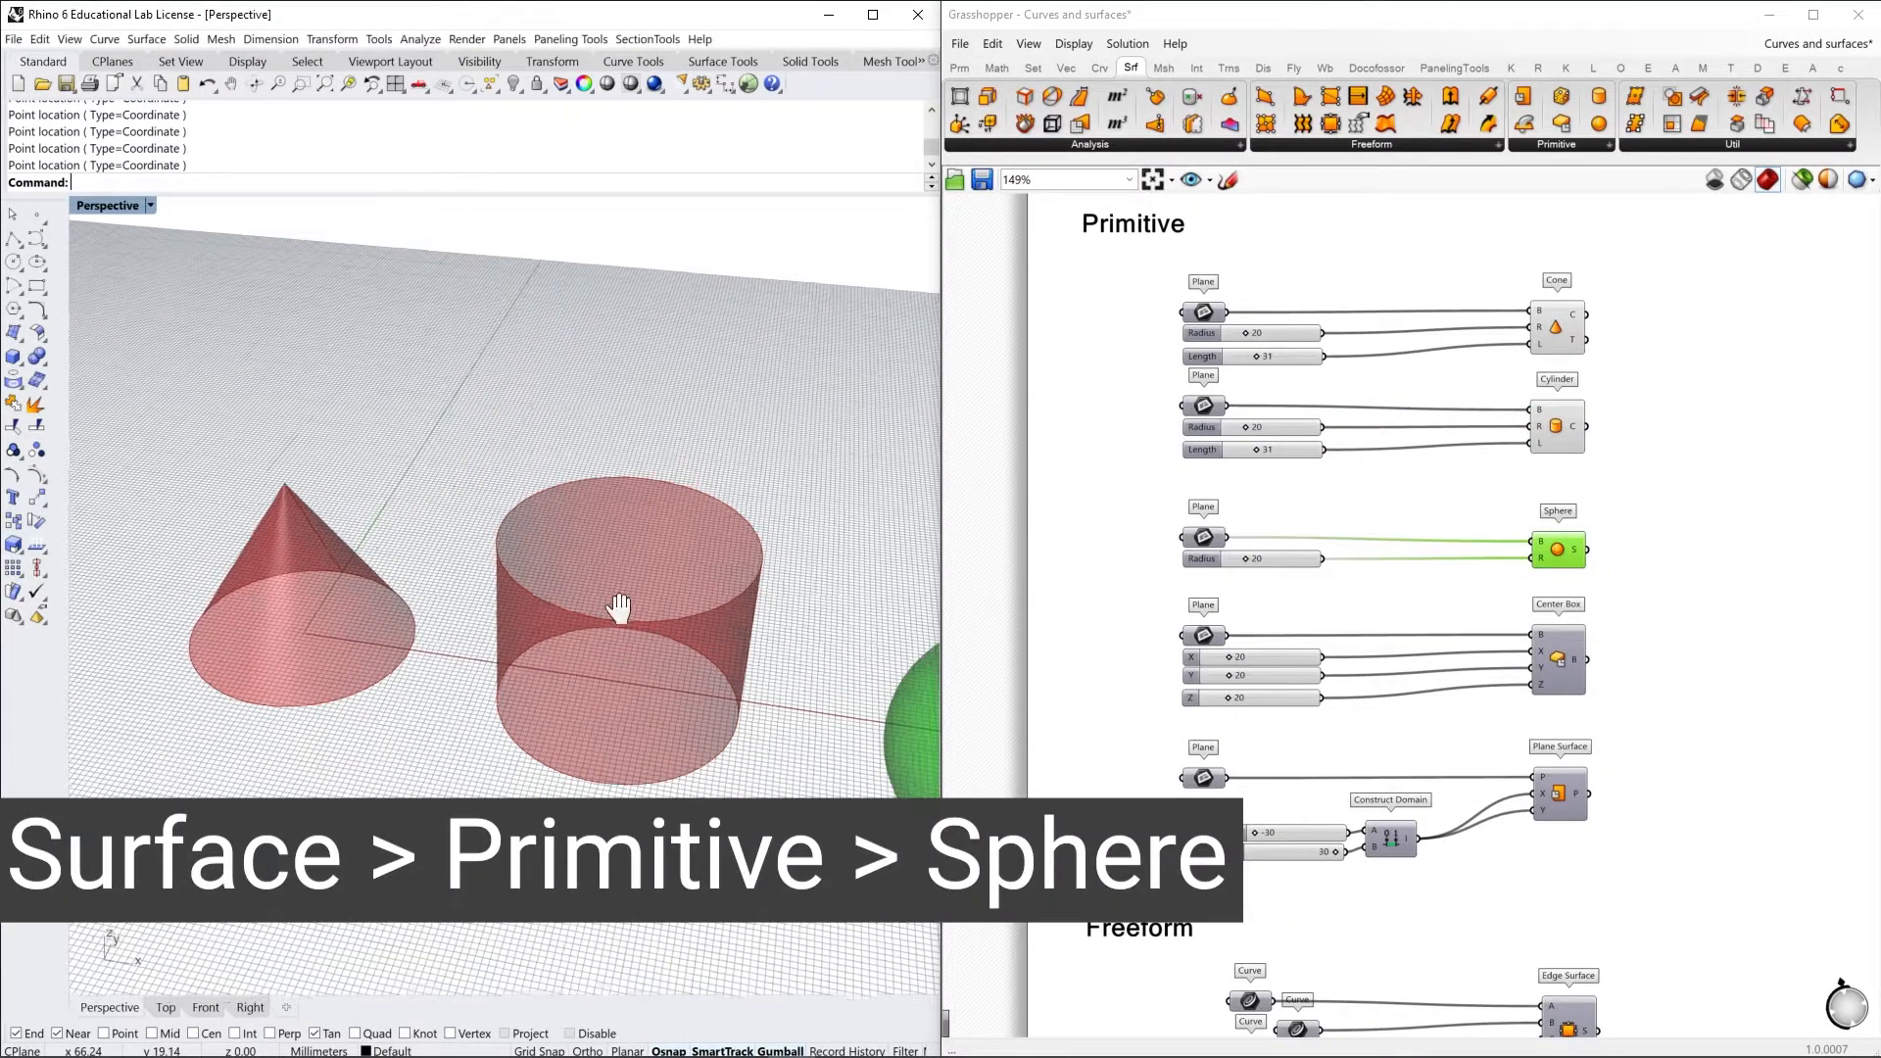
pyautogui.scroll(-5, 619, 607)
# Turn on the preview of the Center Box component
pyautogui.click(1557, 664)
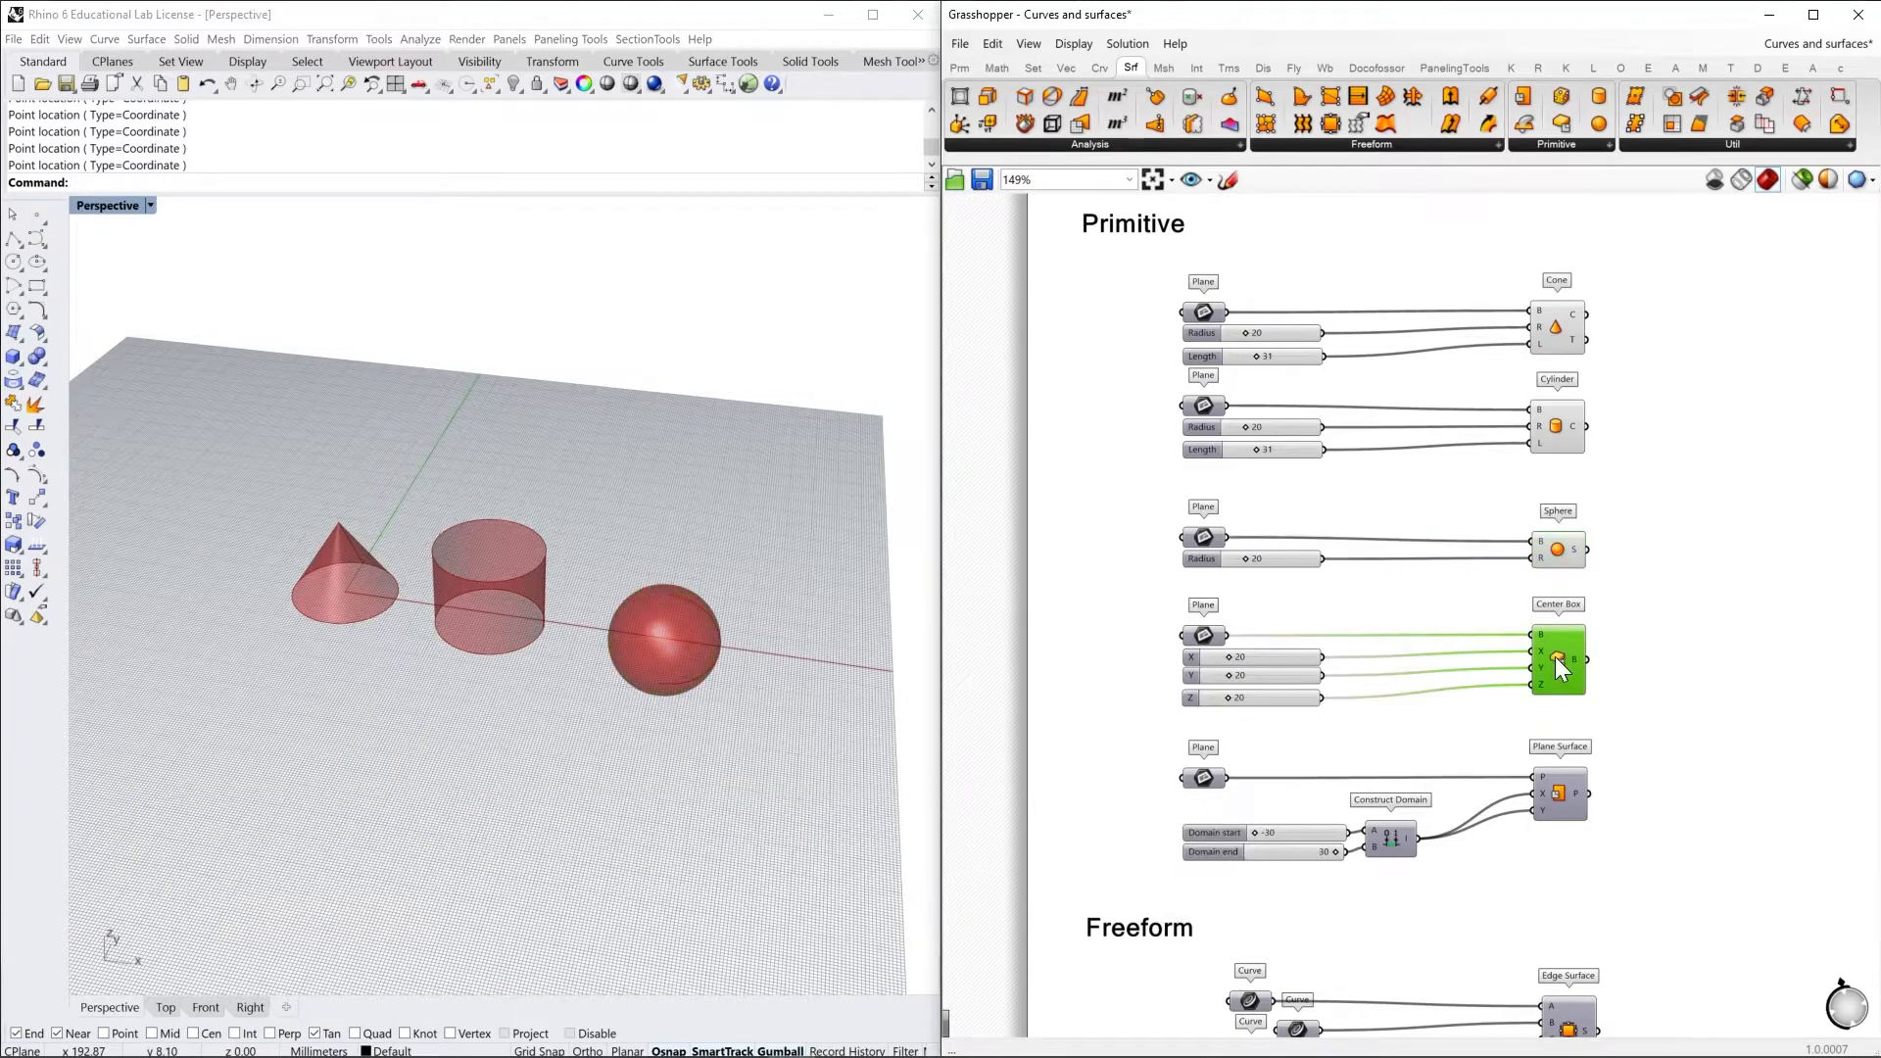
pyautogui.rightClick(1554, 656)
pyautogui.click(1613, 692)
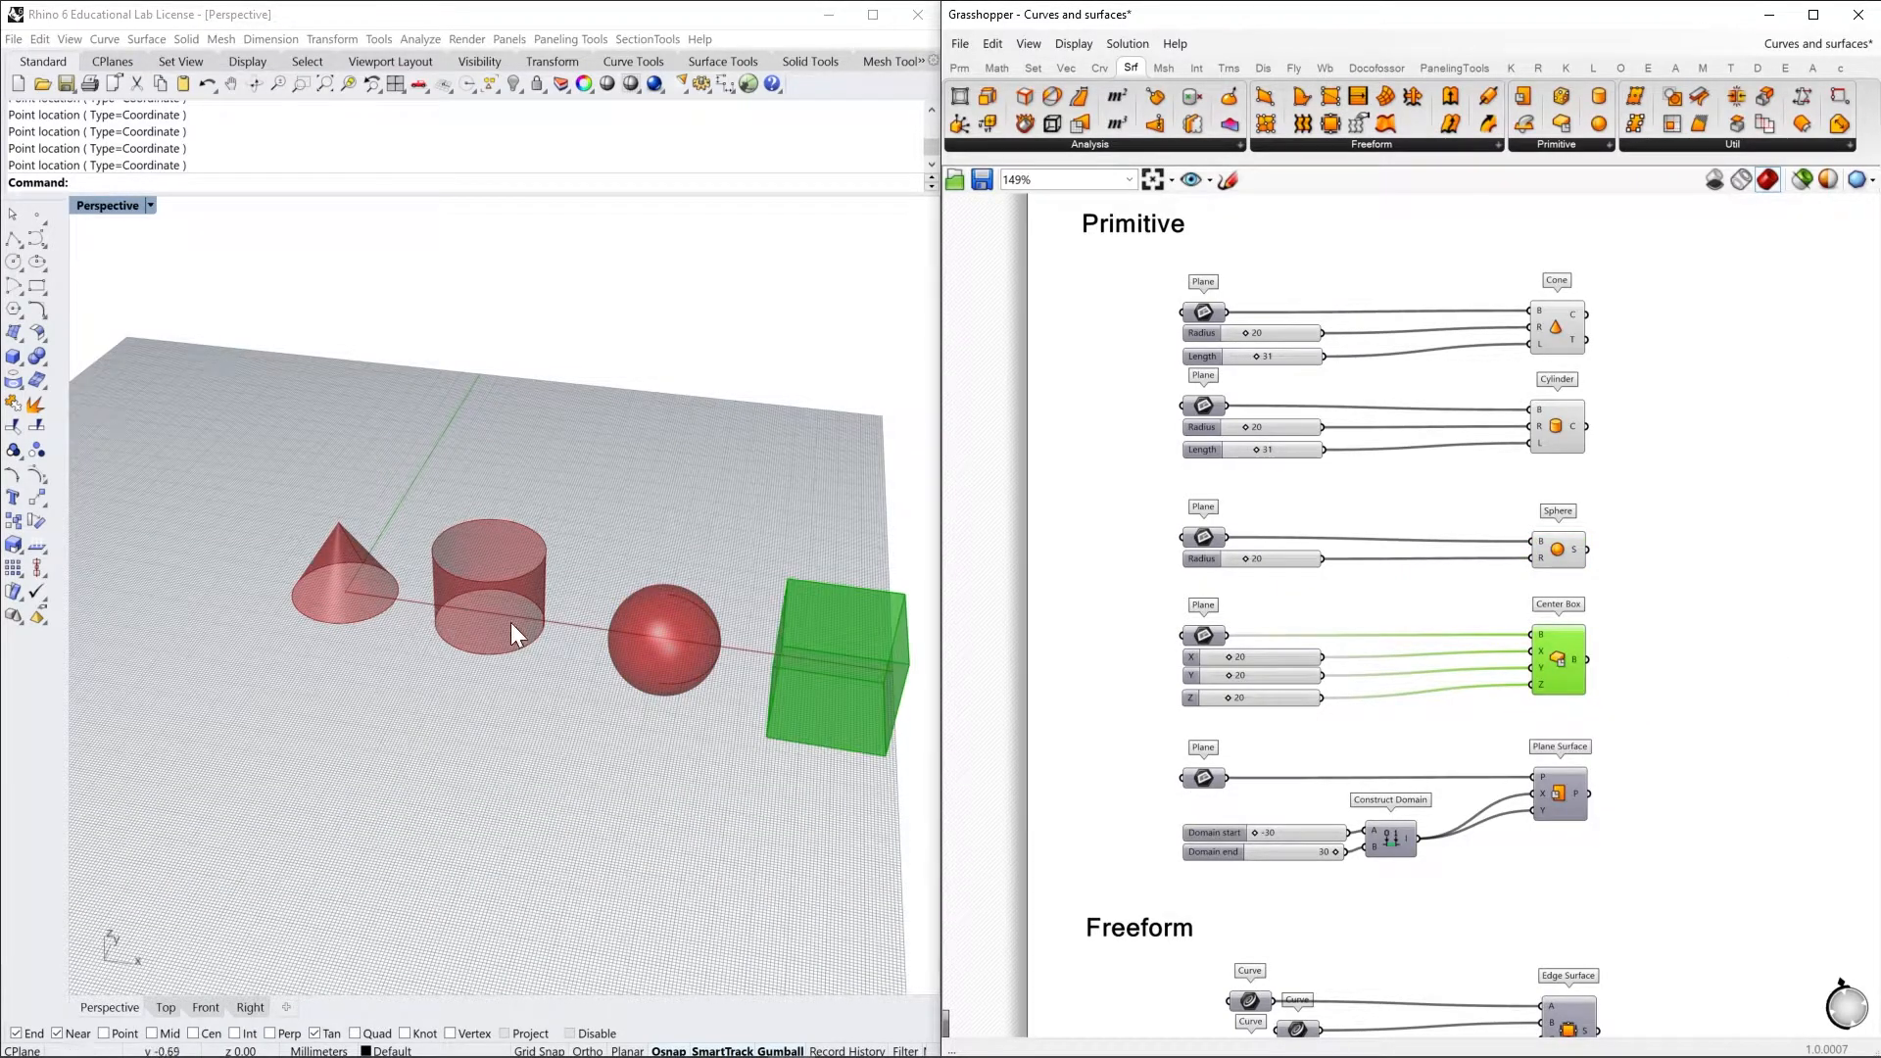
# Turn on the preview of the Plane Surface component alongside the other surface primitives
pyautogui.keyDown('shift'); pyautogui.moveTo(512, 625); pyautogui.dragTo(465, 591, button='right'); pyautogui.keyUp('shift')
pyautogui.click(1646, 842)
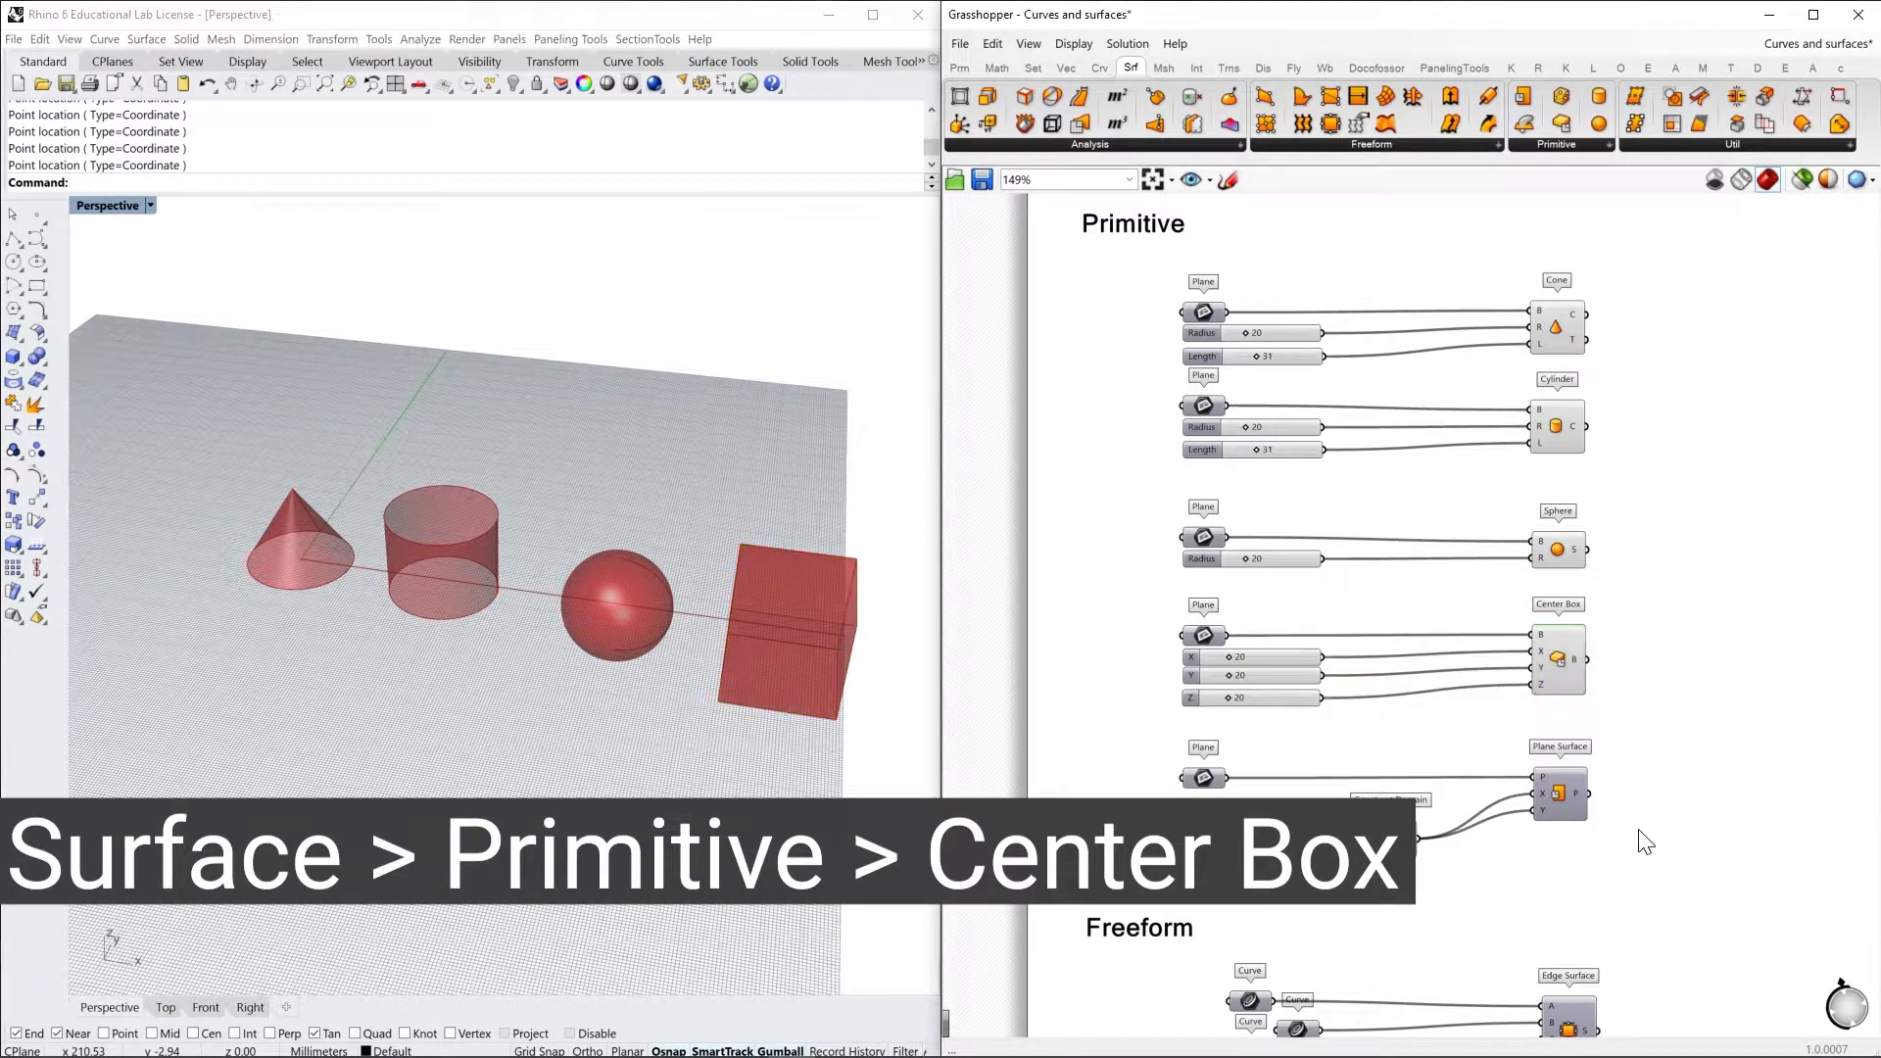
pyautogui.click(1557, 796)
pyautogui.rightClick(1556, 792)
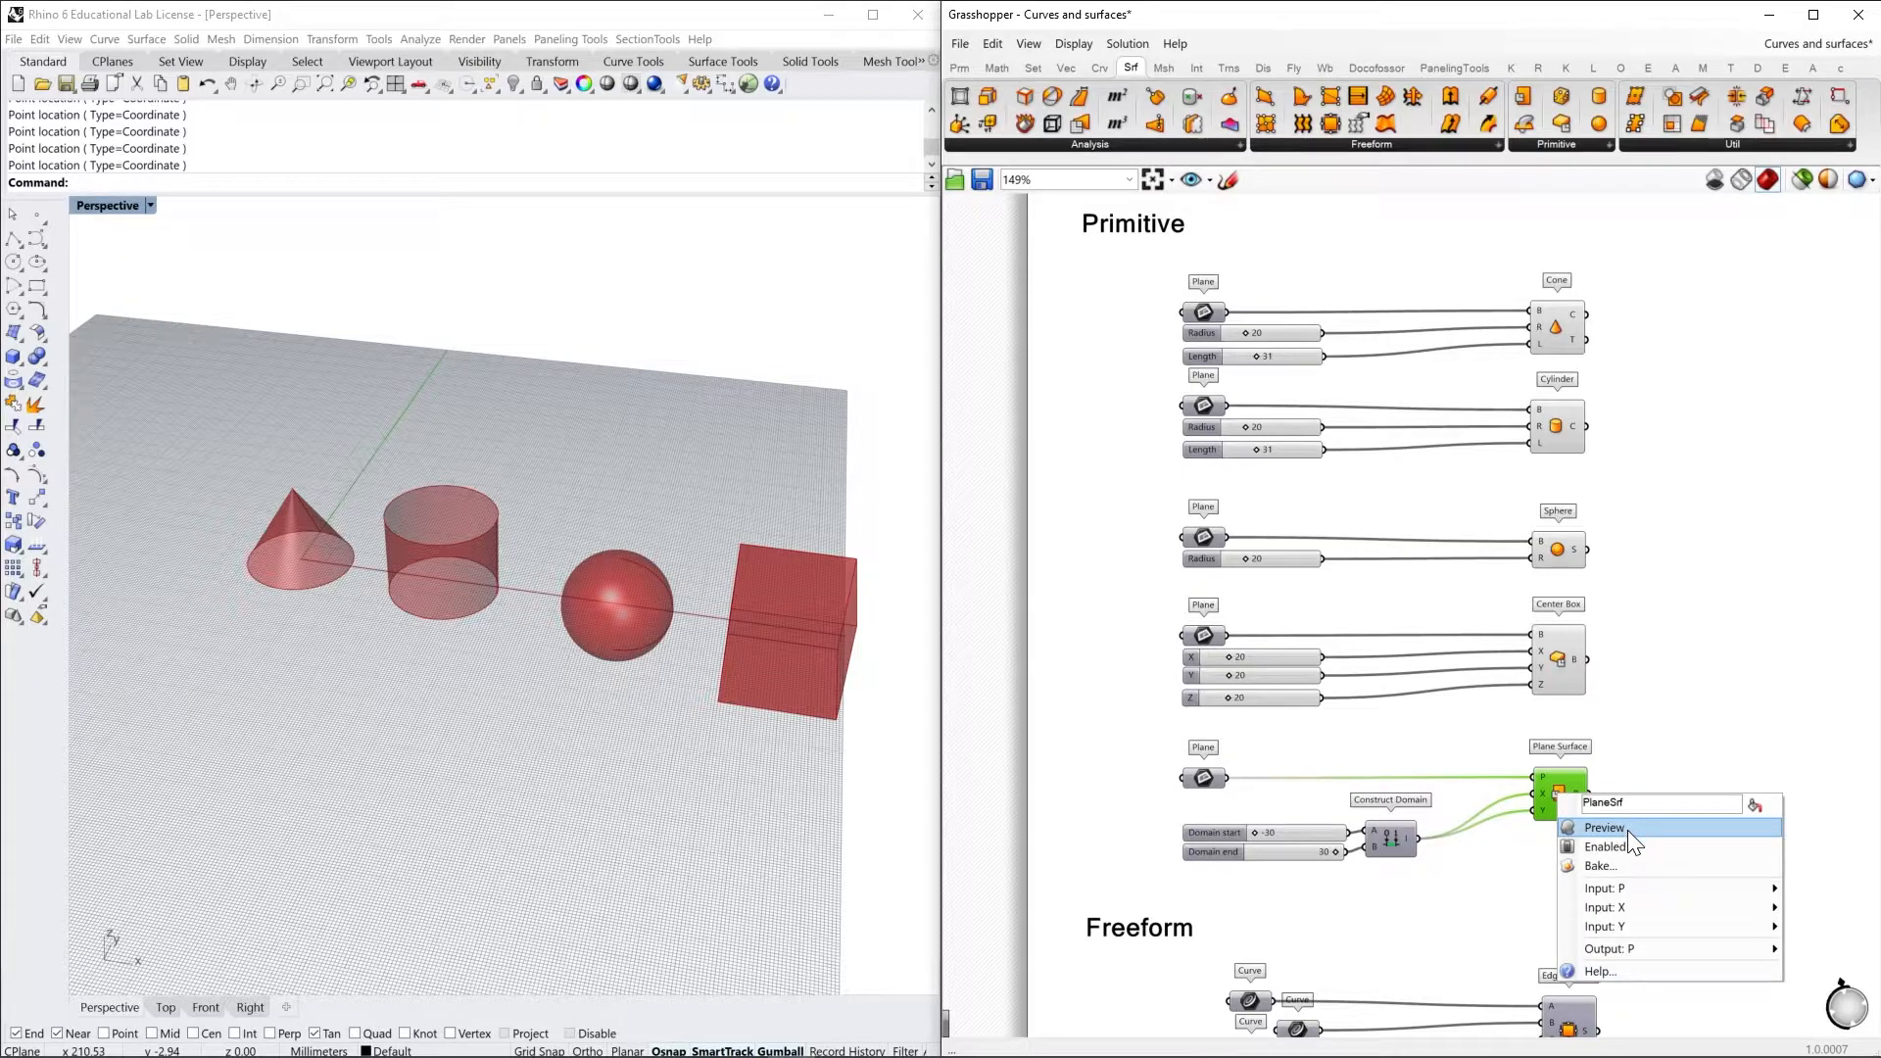
pyautogui.click(1626, 831)
pyautogui.keyDown('shift'); pyautogui.moveTo(794, 676); pyautogui.dragTo(651, 600, button='right'); pyautogui.keyUp('shift')
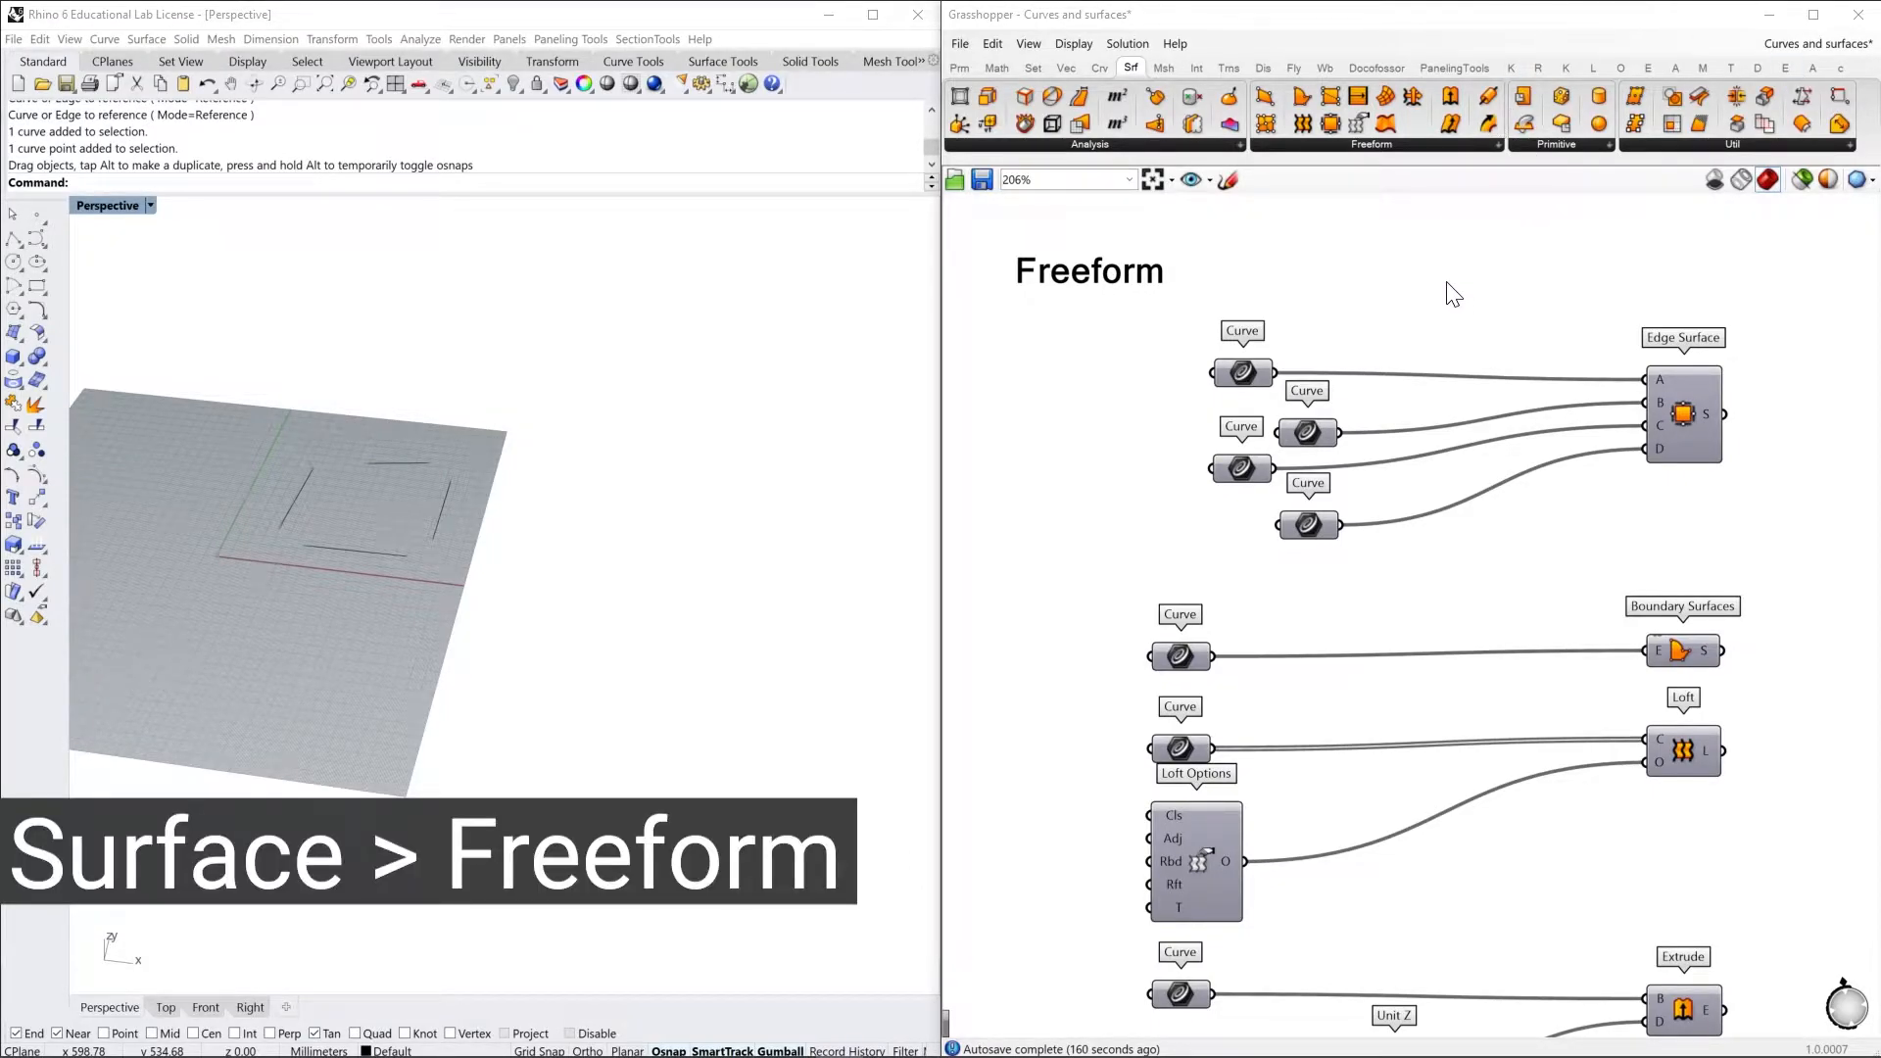
# Browse the available Freeform surface components and locate the Edge Surface component on the canvas
pyautogui.click(1383, 144)
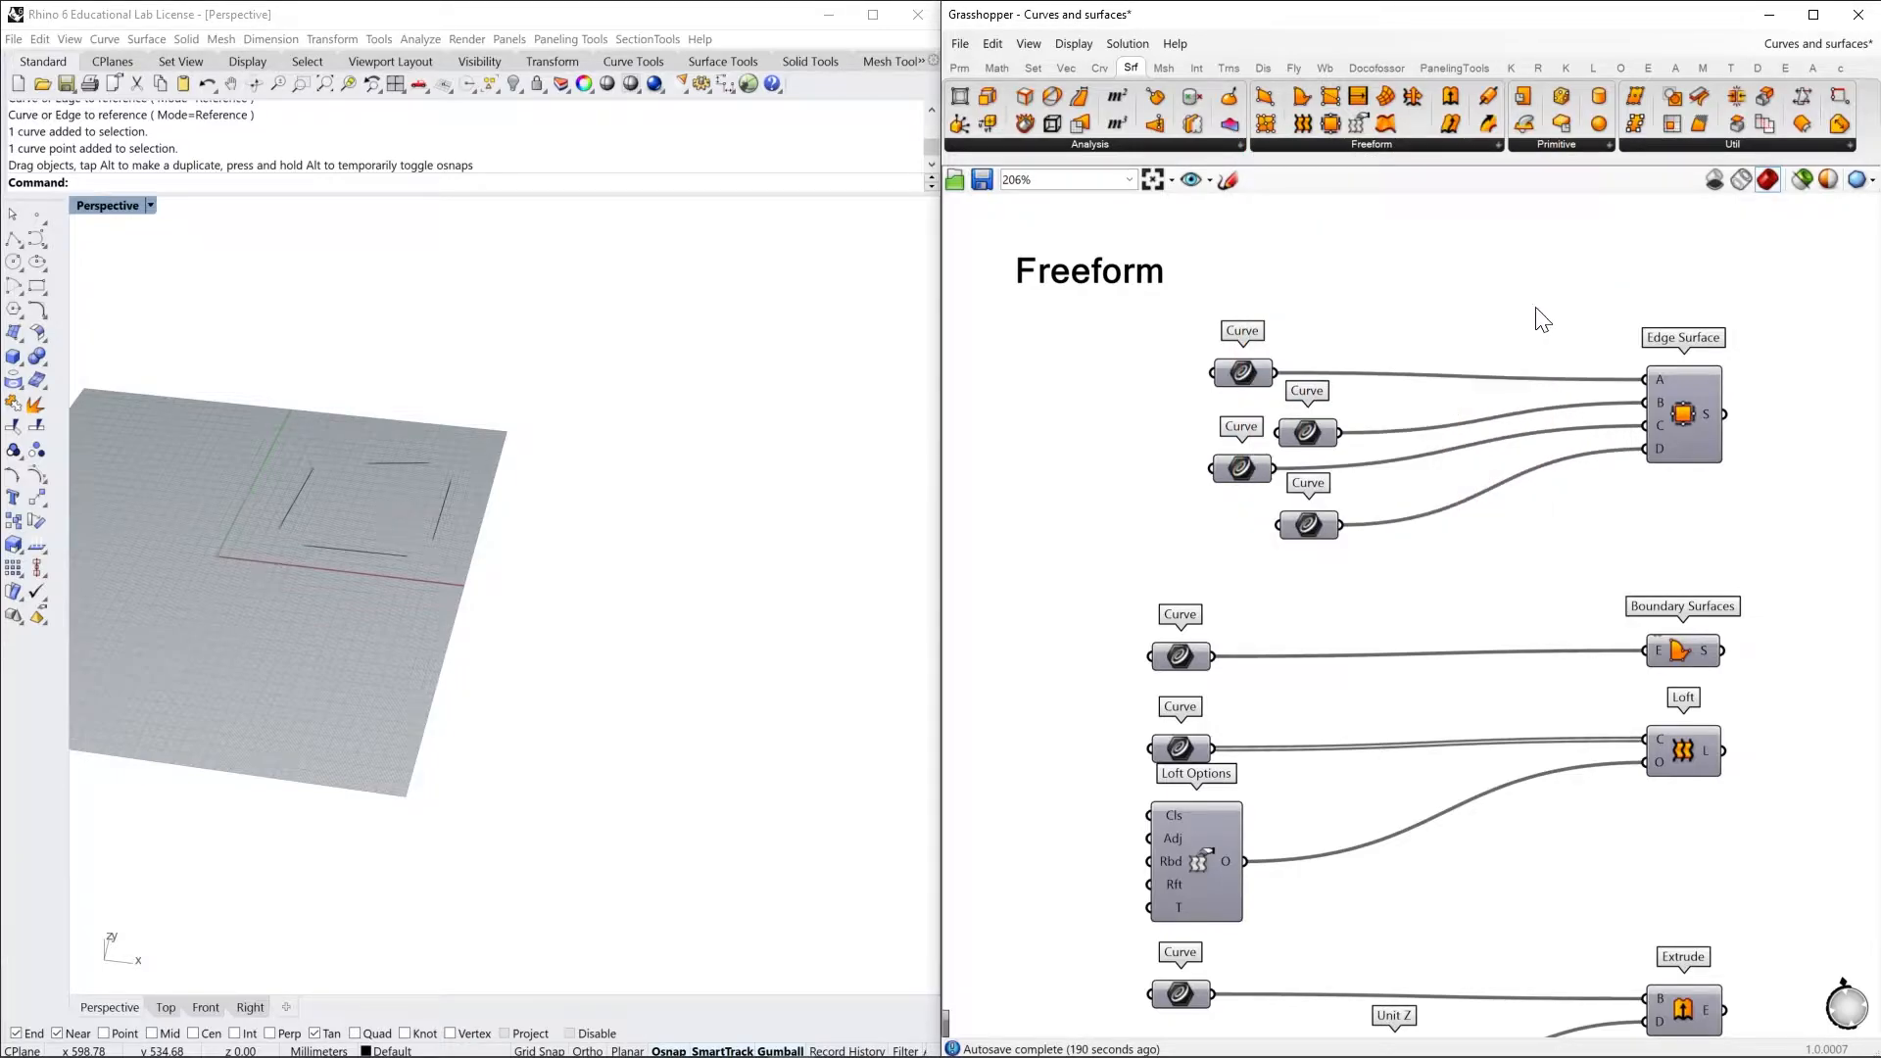
pyautogui.scroll(-2, 1543, 318)
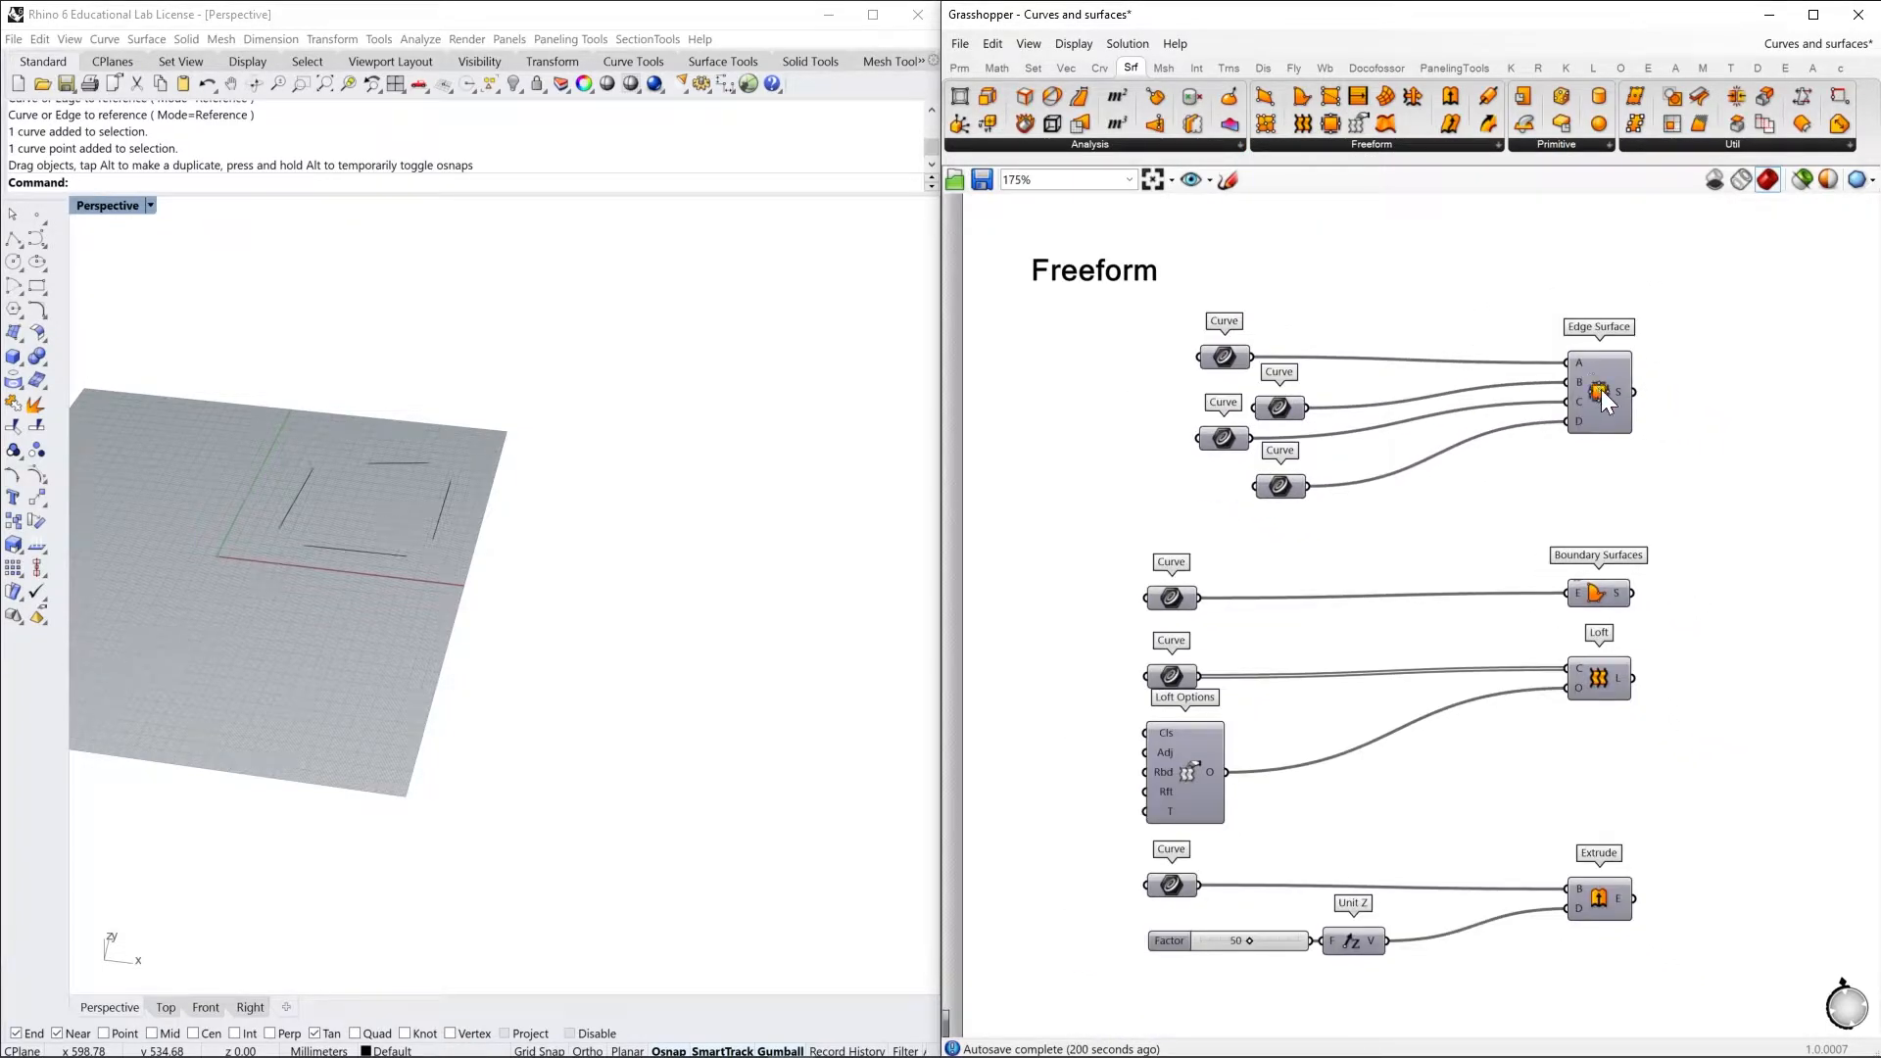
pyautogui.click(1600, 390)
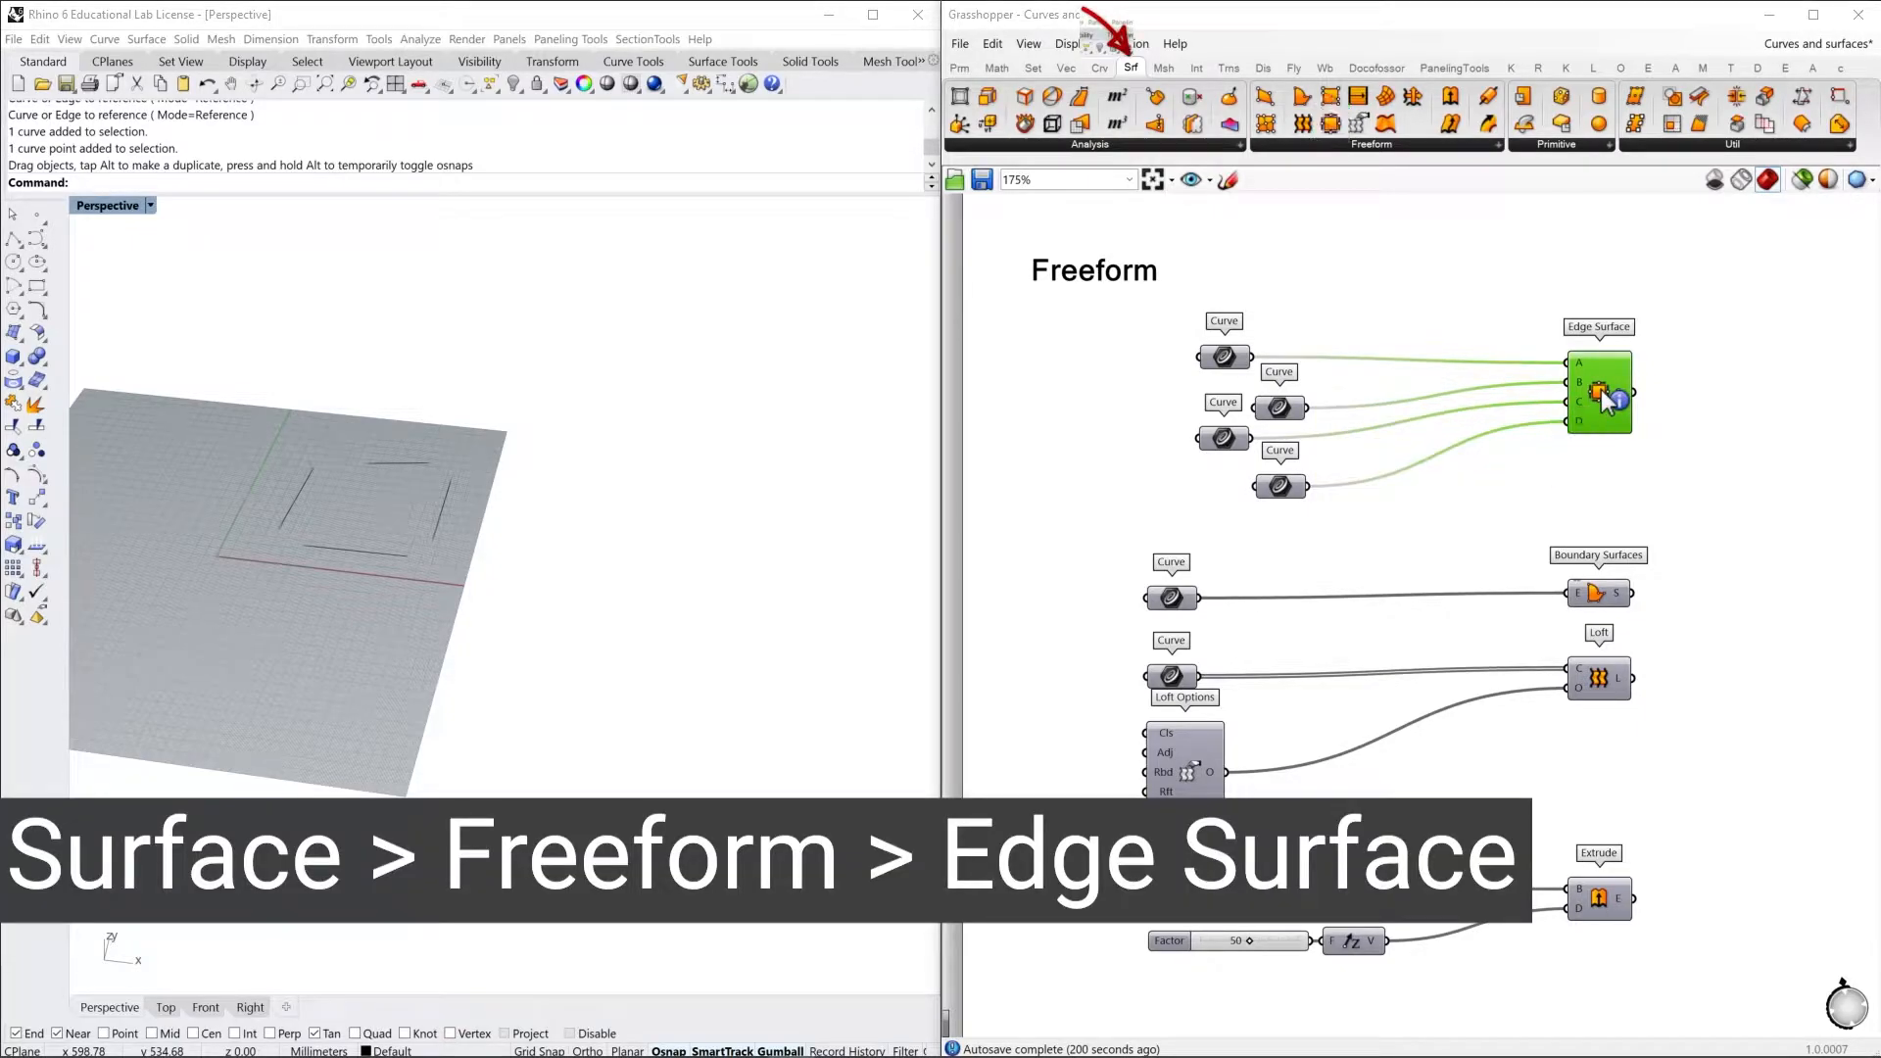
pyautogui.click(1367, 144)
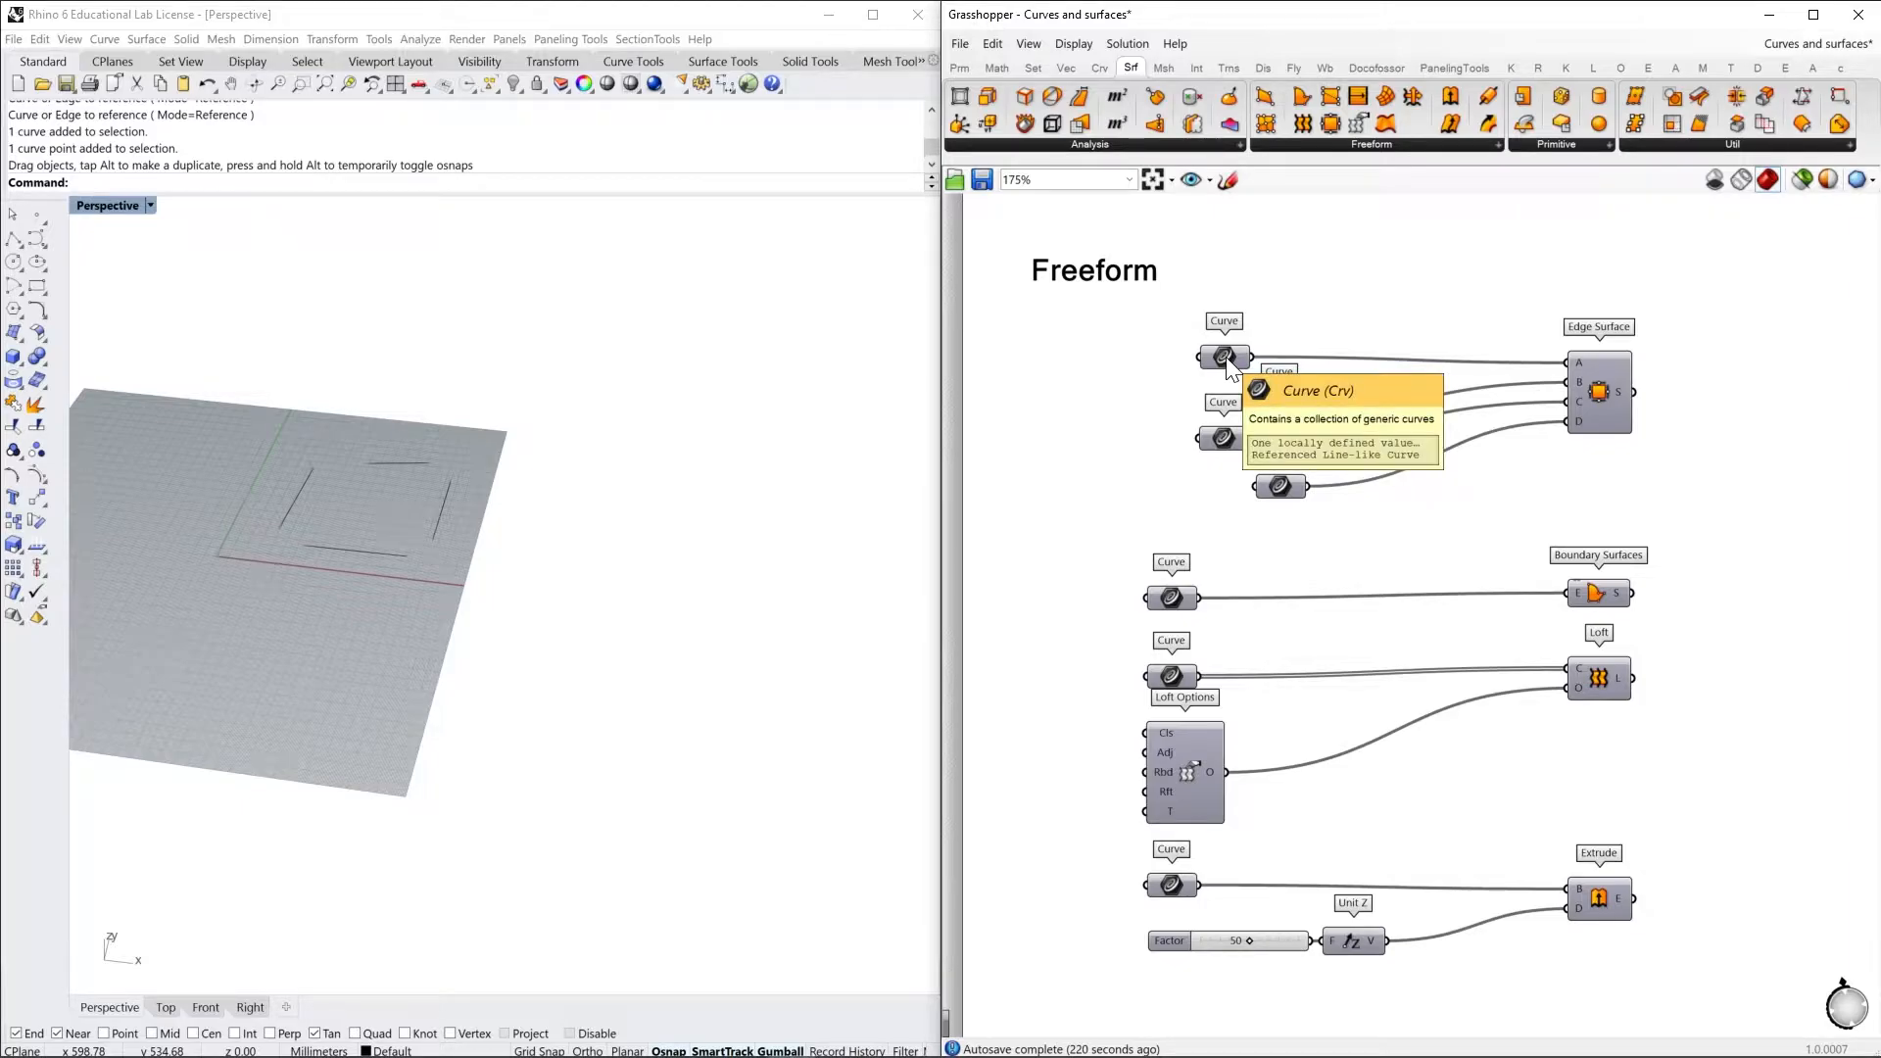
# Reference the left and upper Rhino lines in the Curve parameters feeding Edge Surface inputs A and B
pyautogui.moveTo(1228, 365); pyautogui.dragTo(1259, 365, button='right')
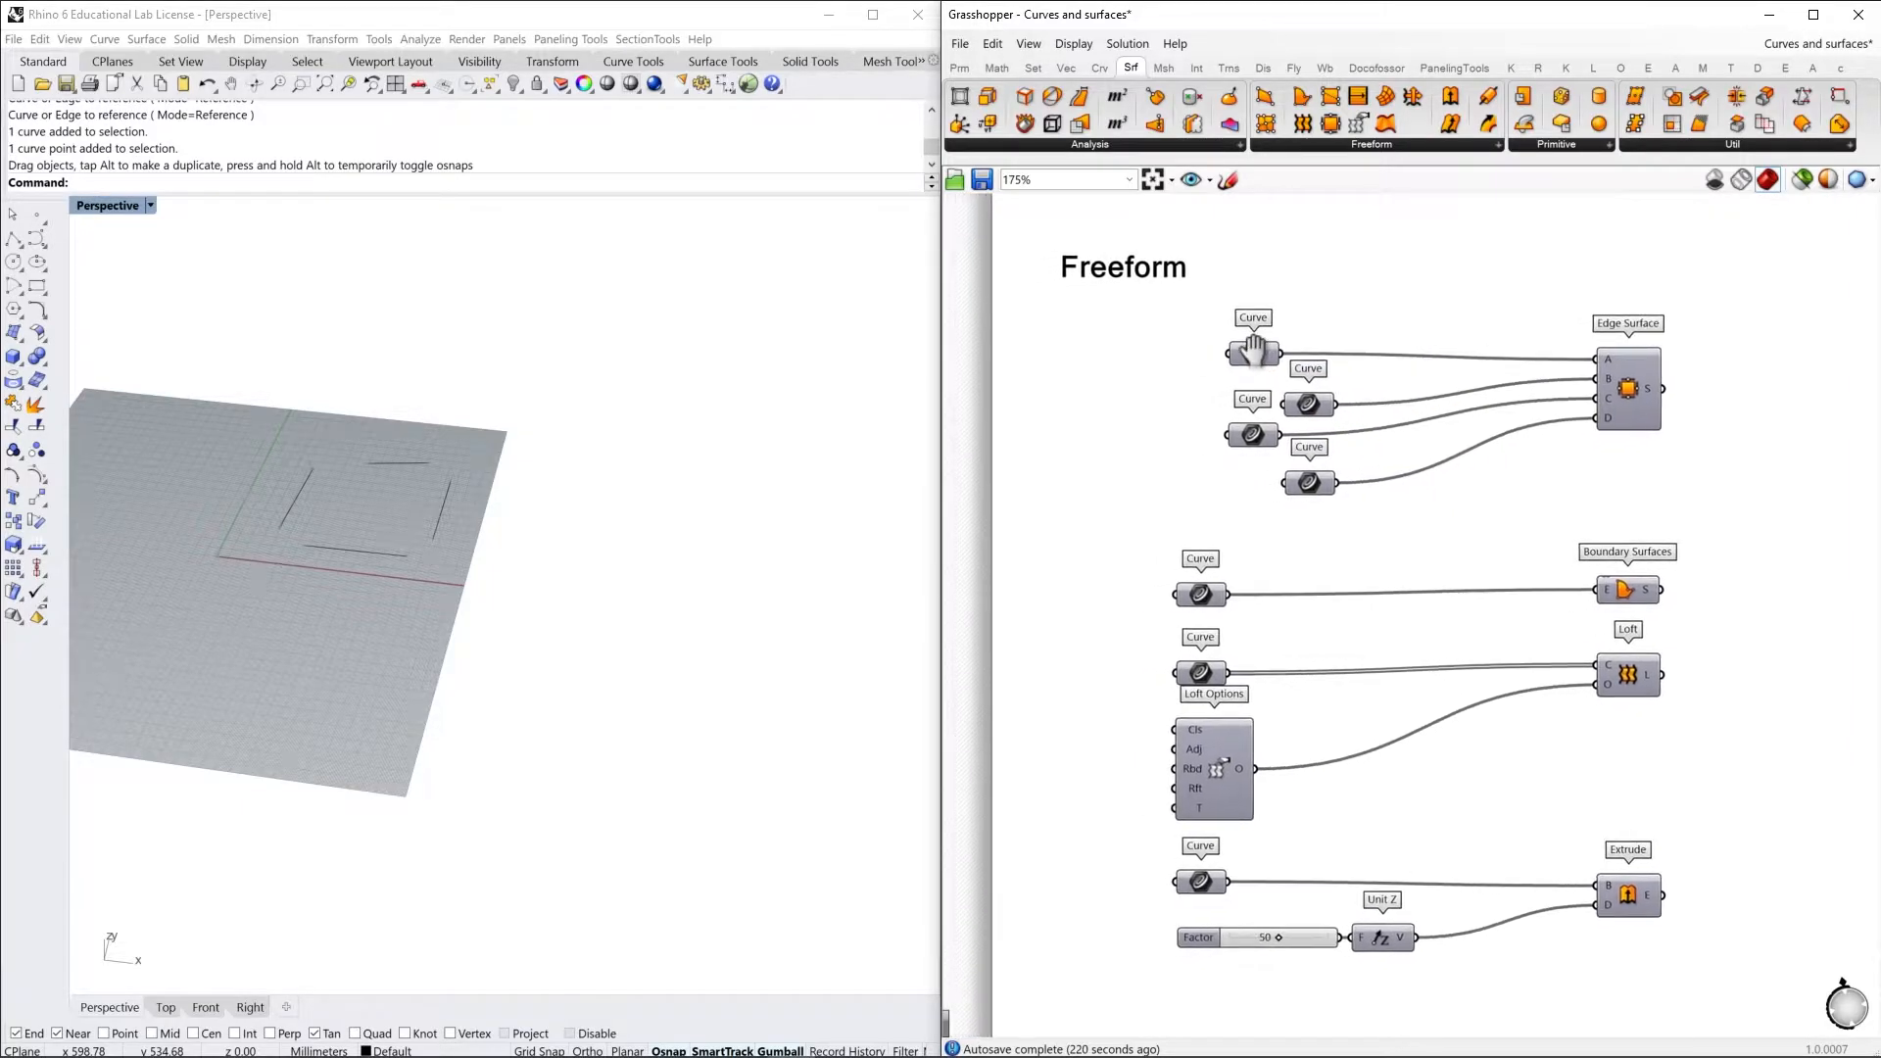
pyautogui.rightClick(1257, 358)
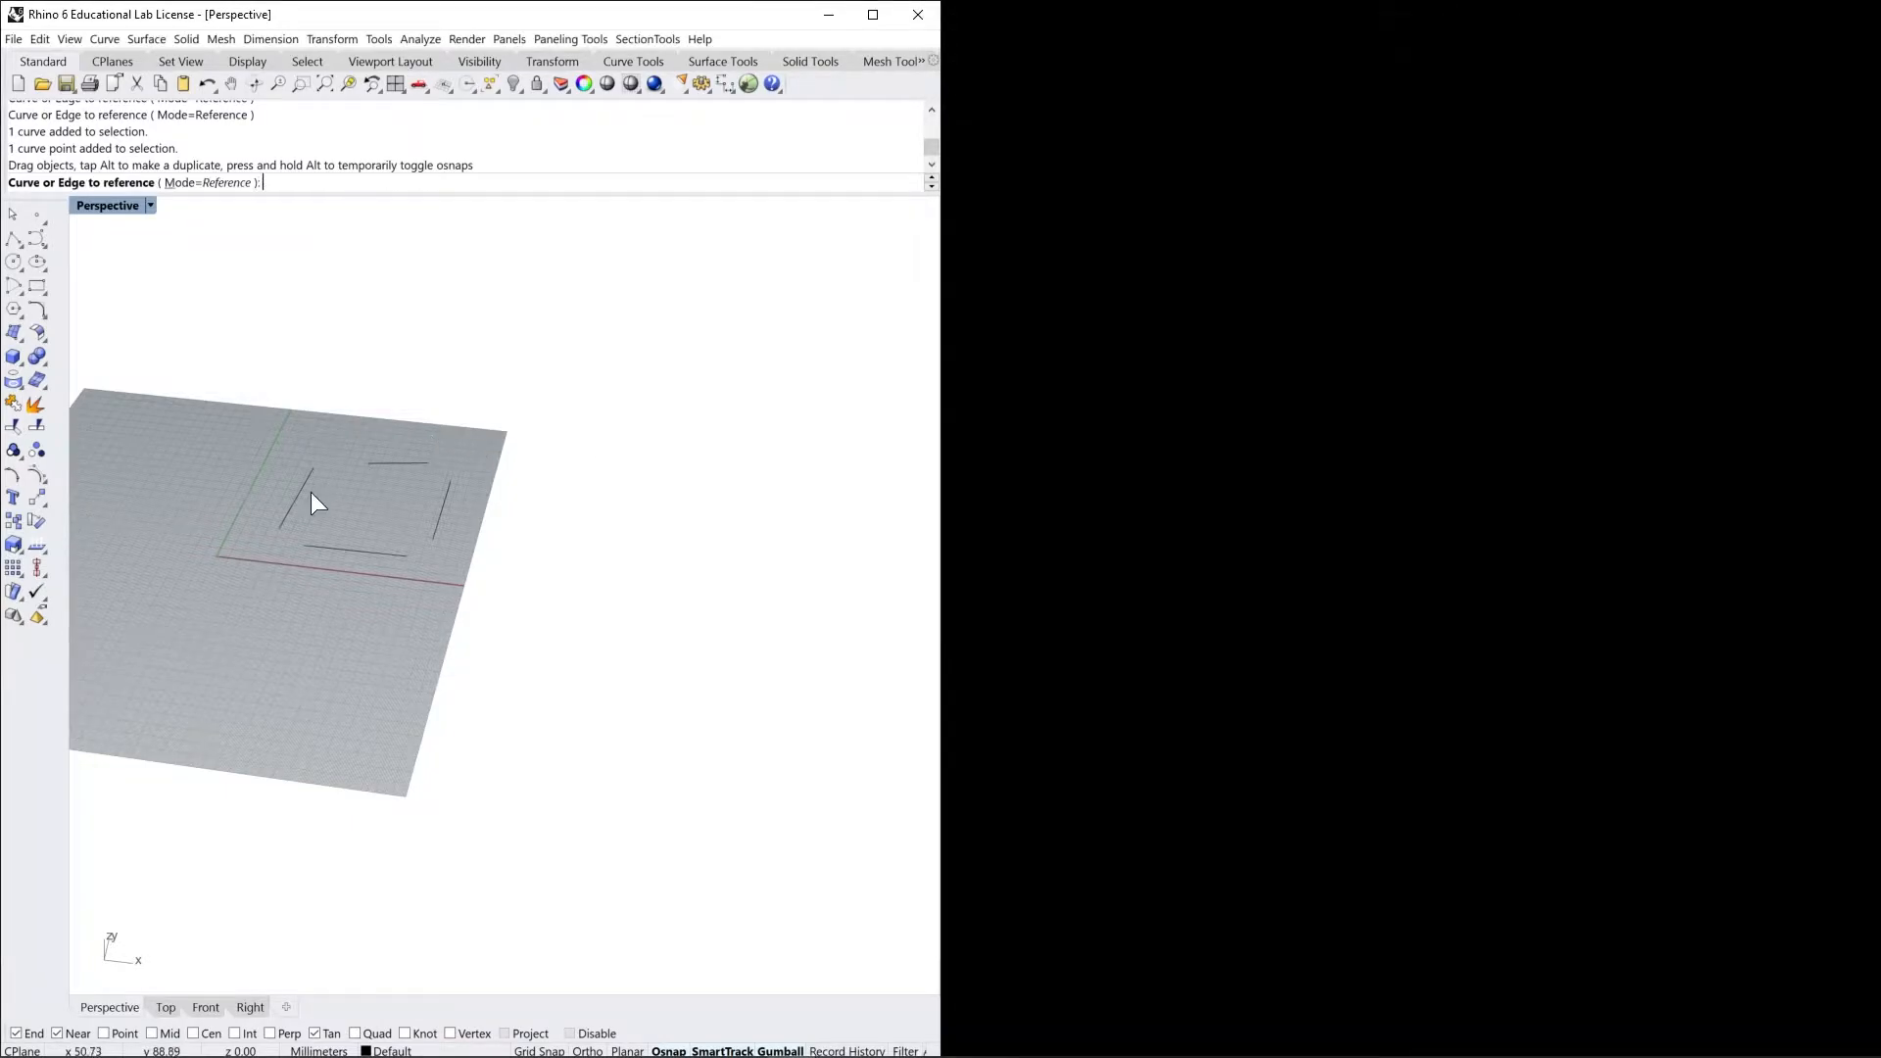
pyautogui.click(303, 490)
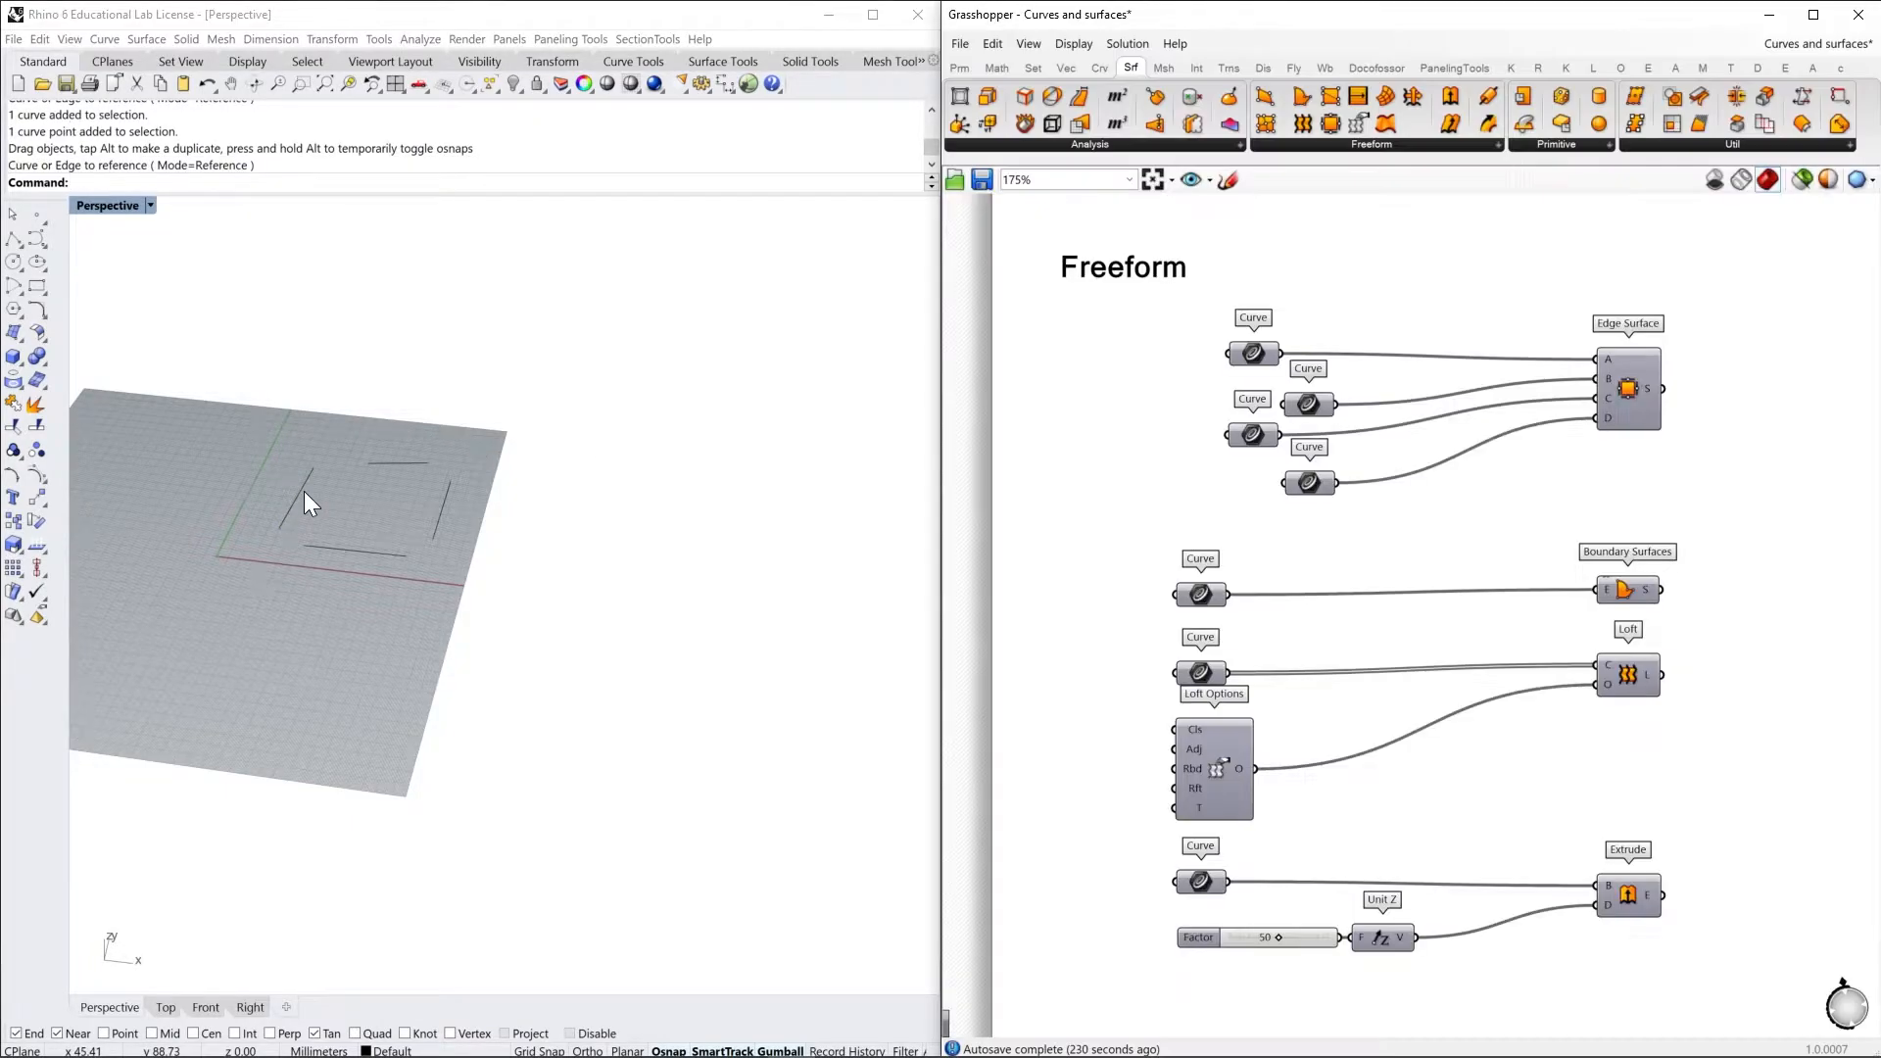
pyautogui.rightClick(1325, 402)
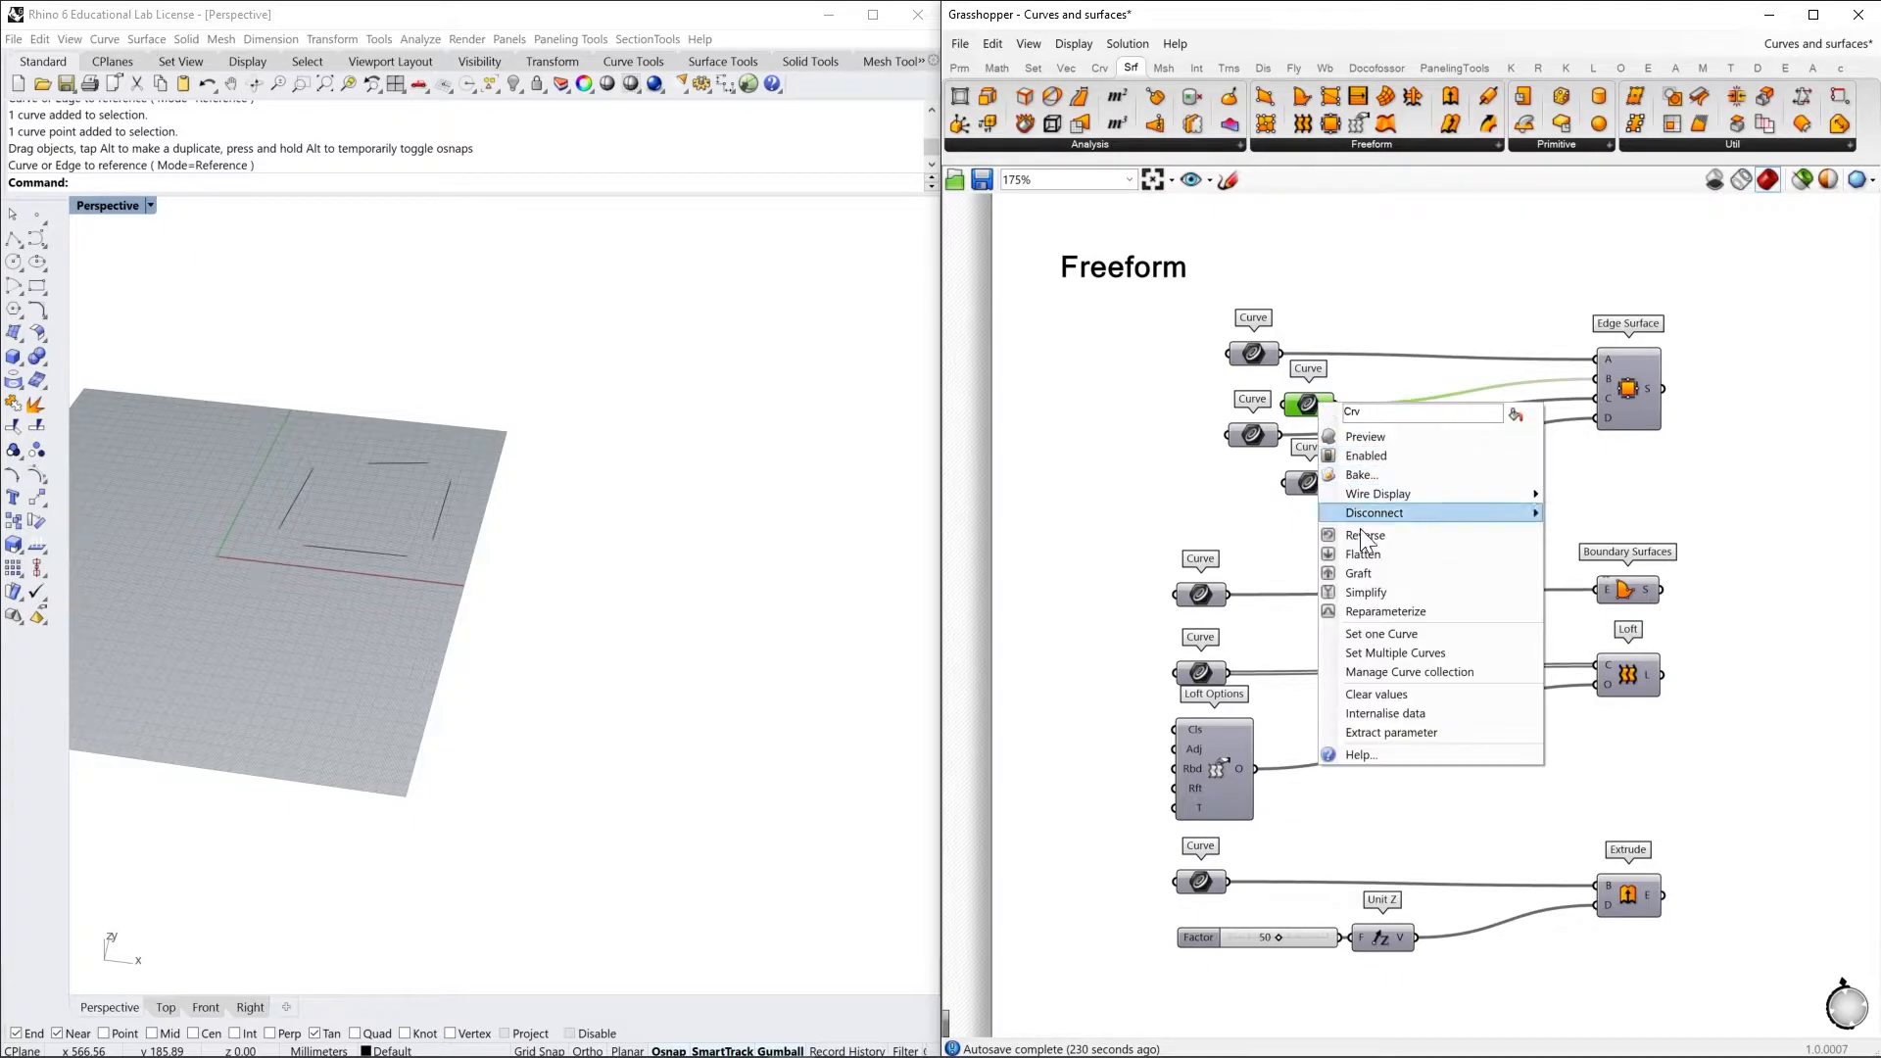
pyautogui.click(1418, 636)
pyautogui.click(392, 466)
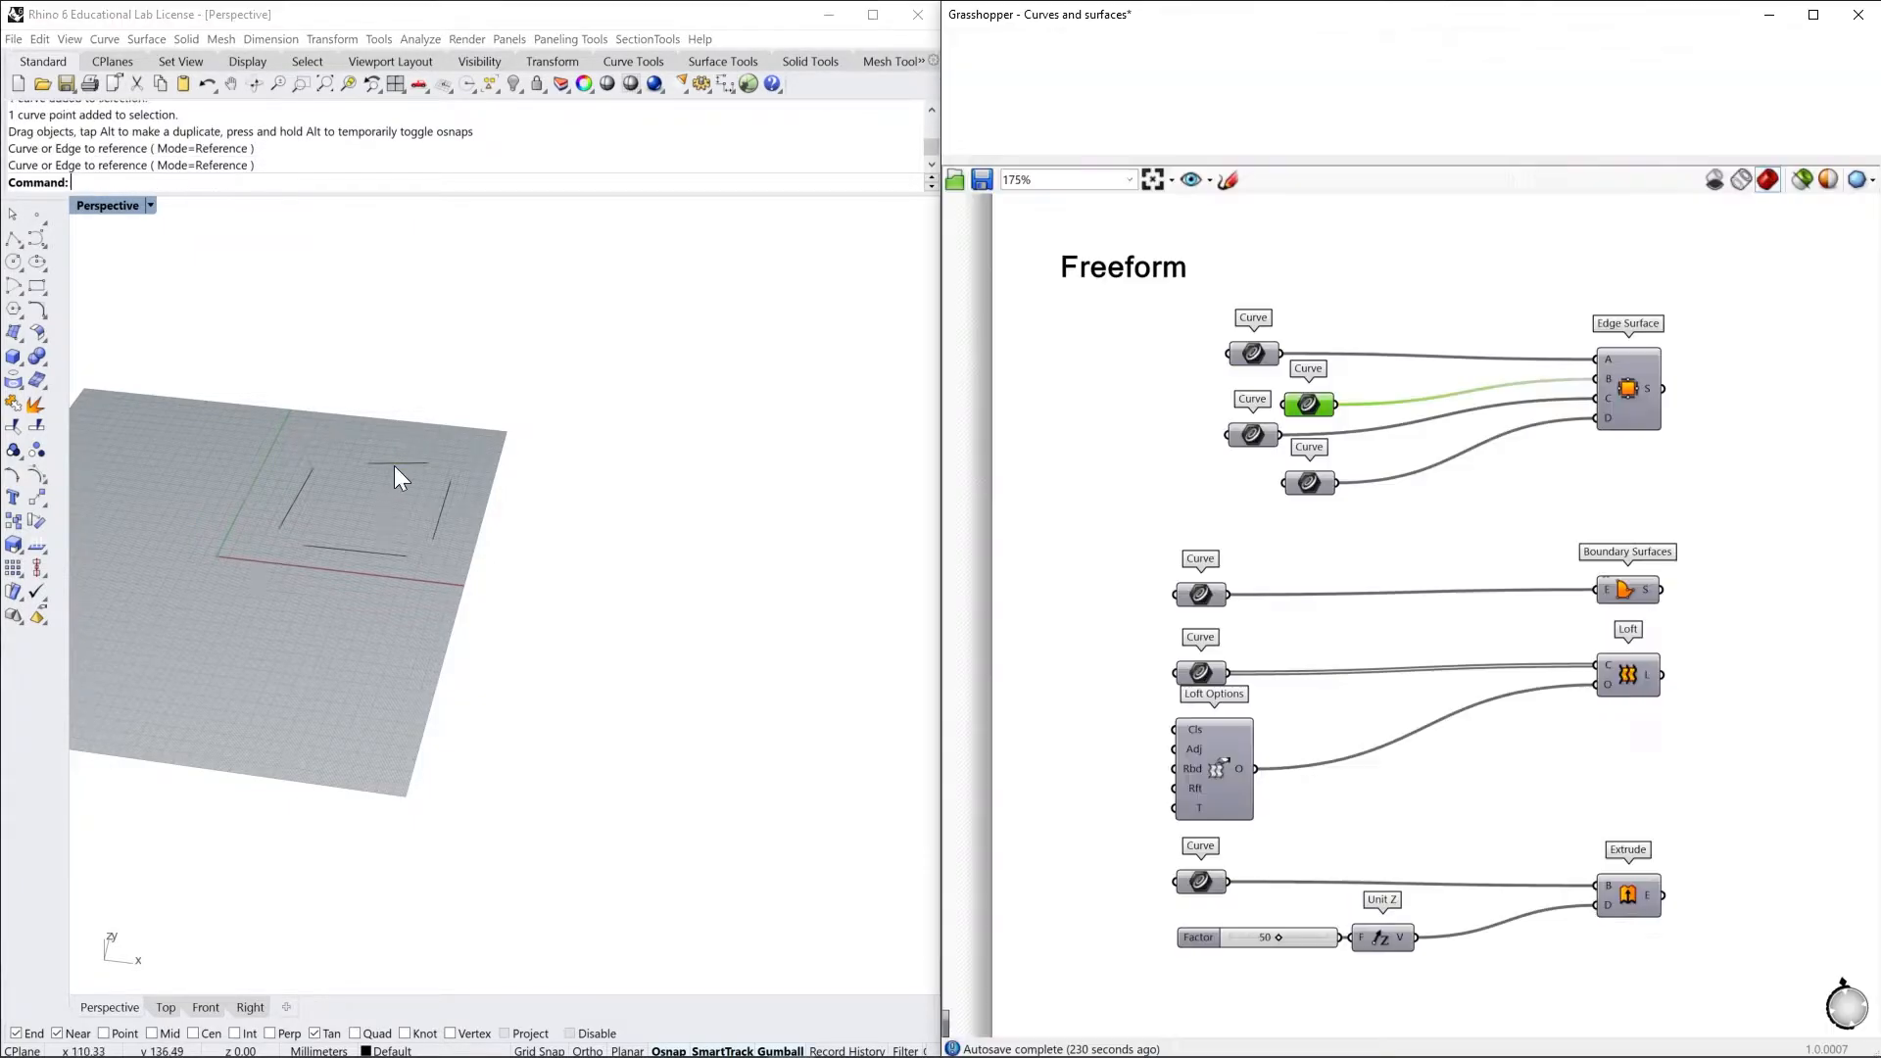
# Reference the right and lower Rhino lines in the Curve parameters feeding Edge Surface inputs C and D
pyautogui.rightClick(1254, 436)
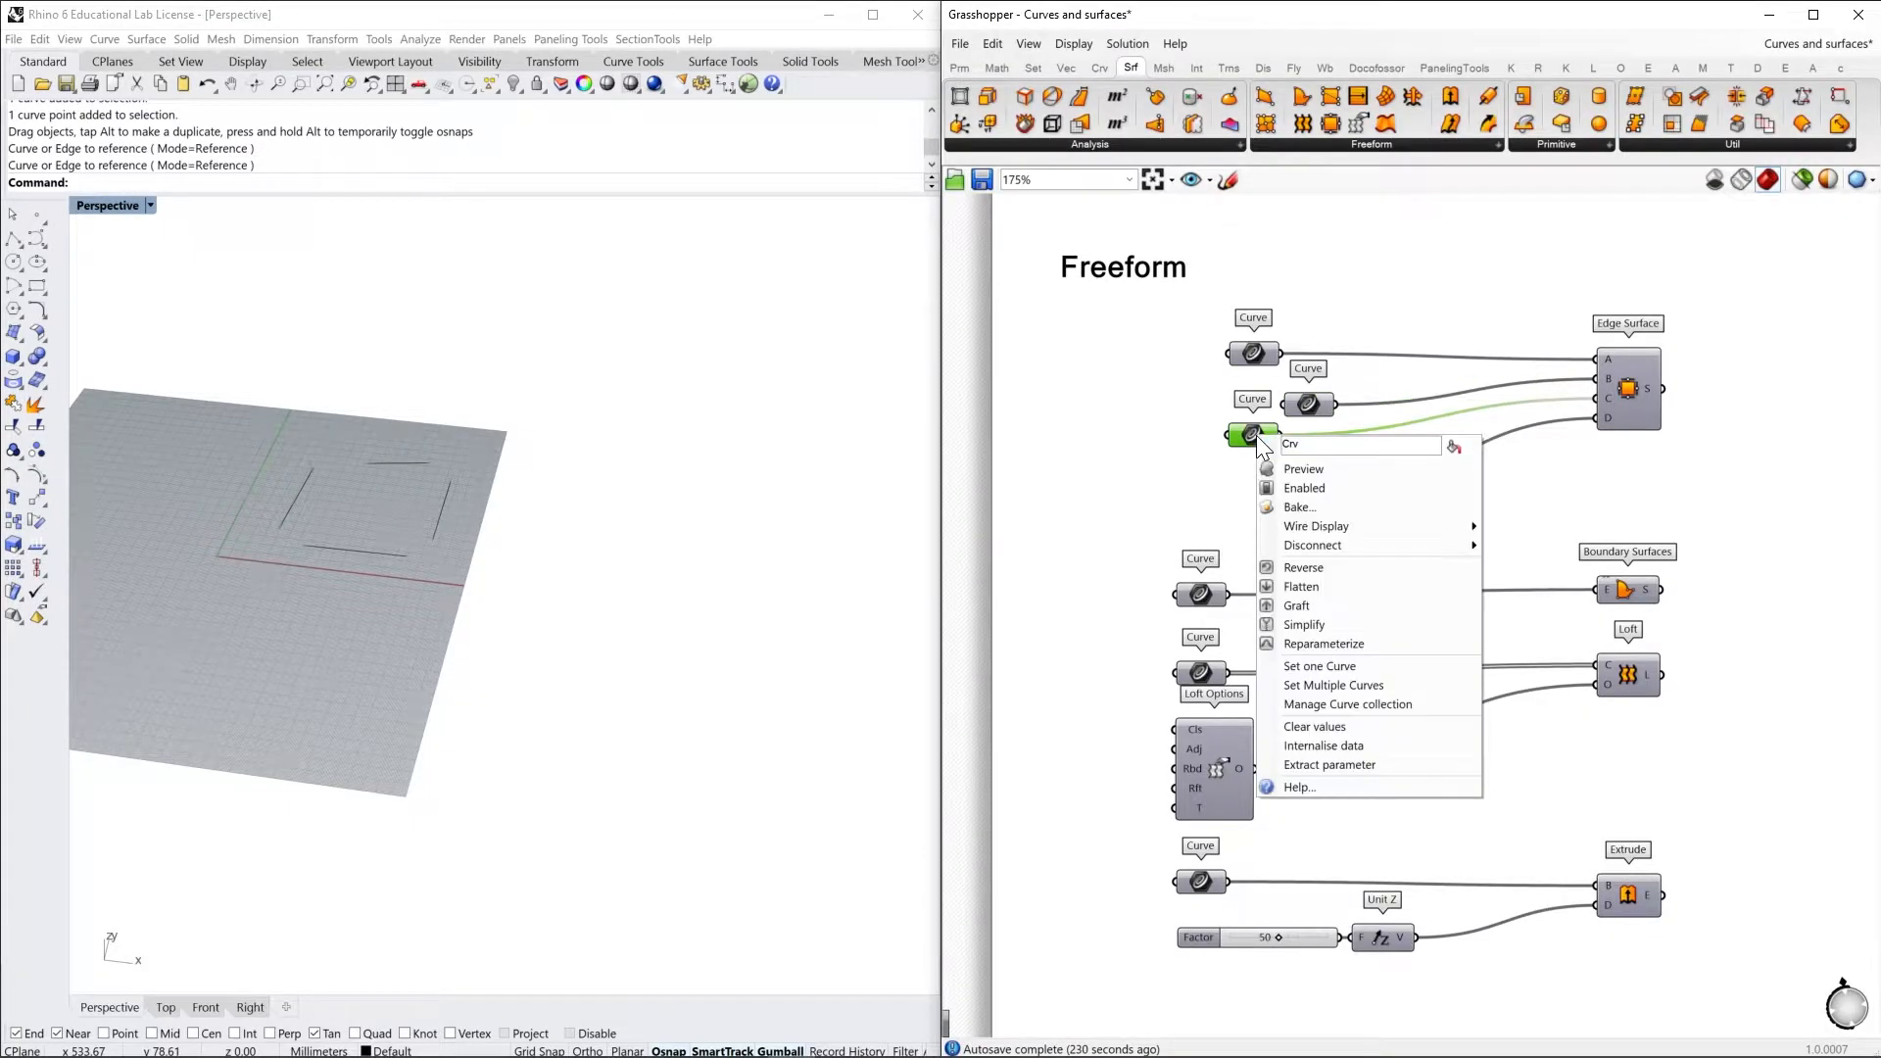
pyautogui.click(1346, 667)
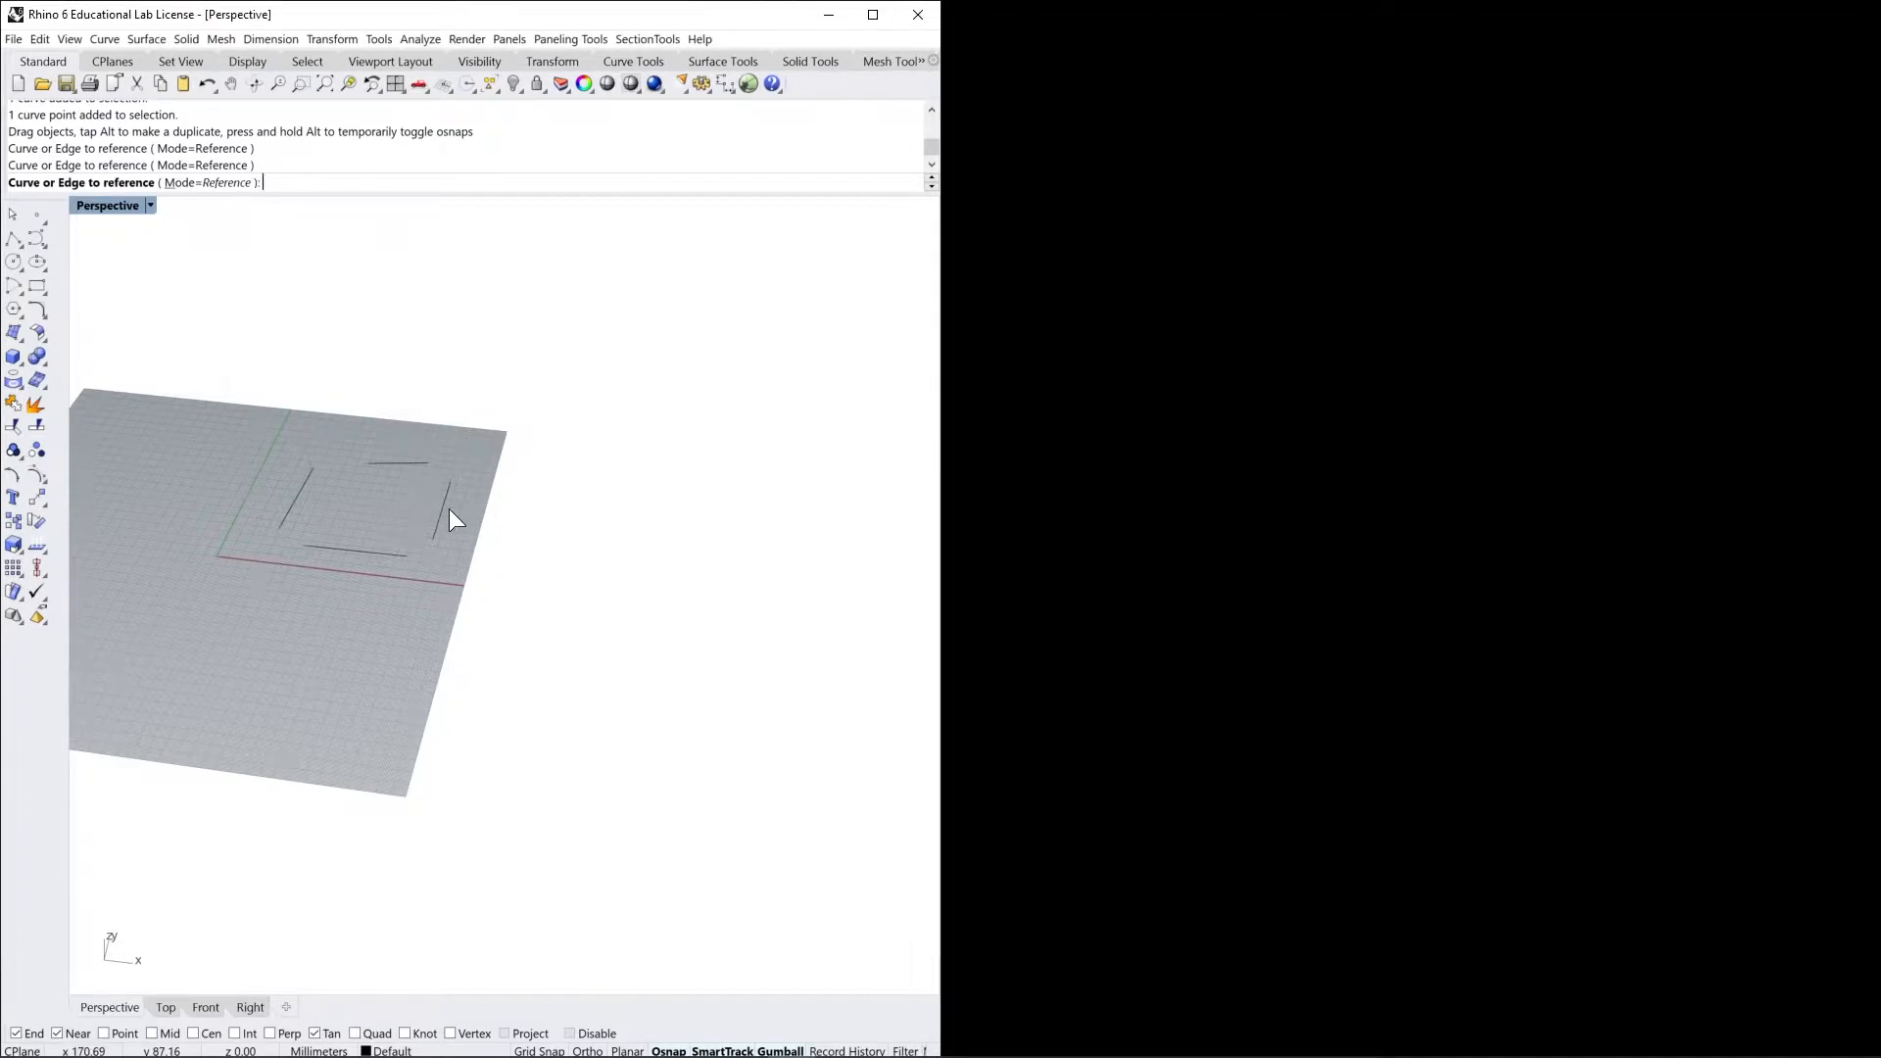
pyautogui.click(447, 506)
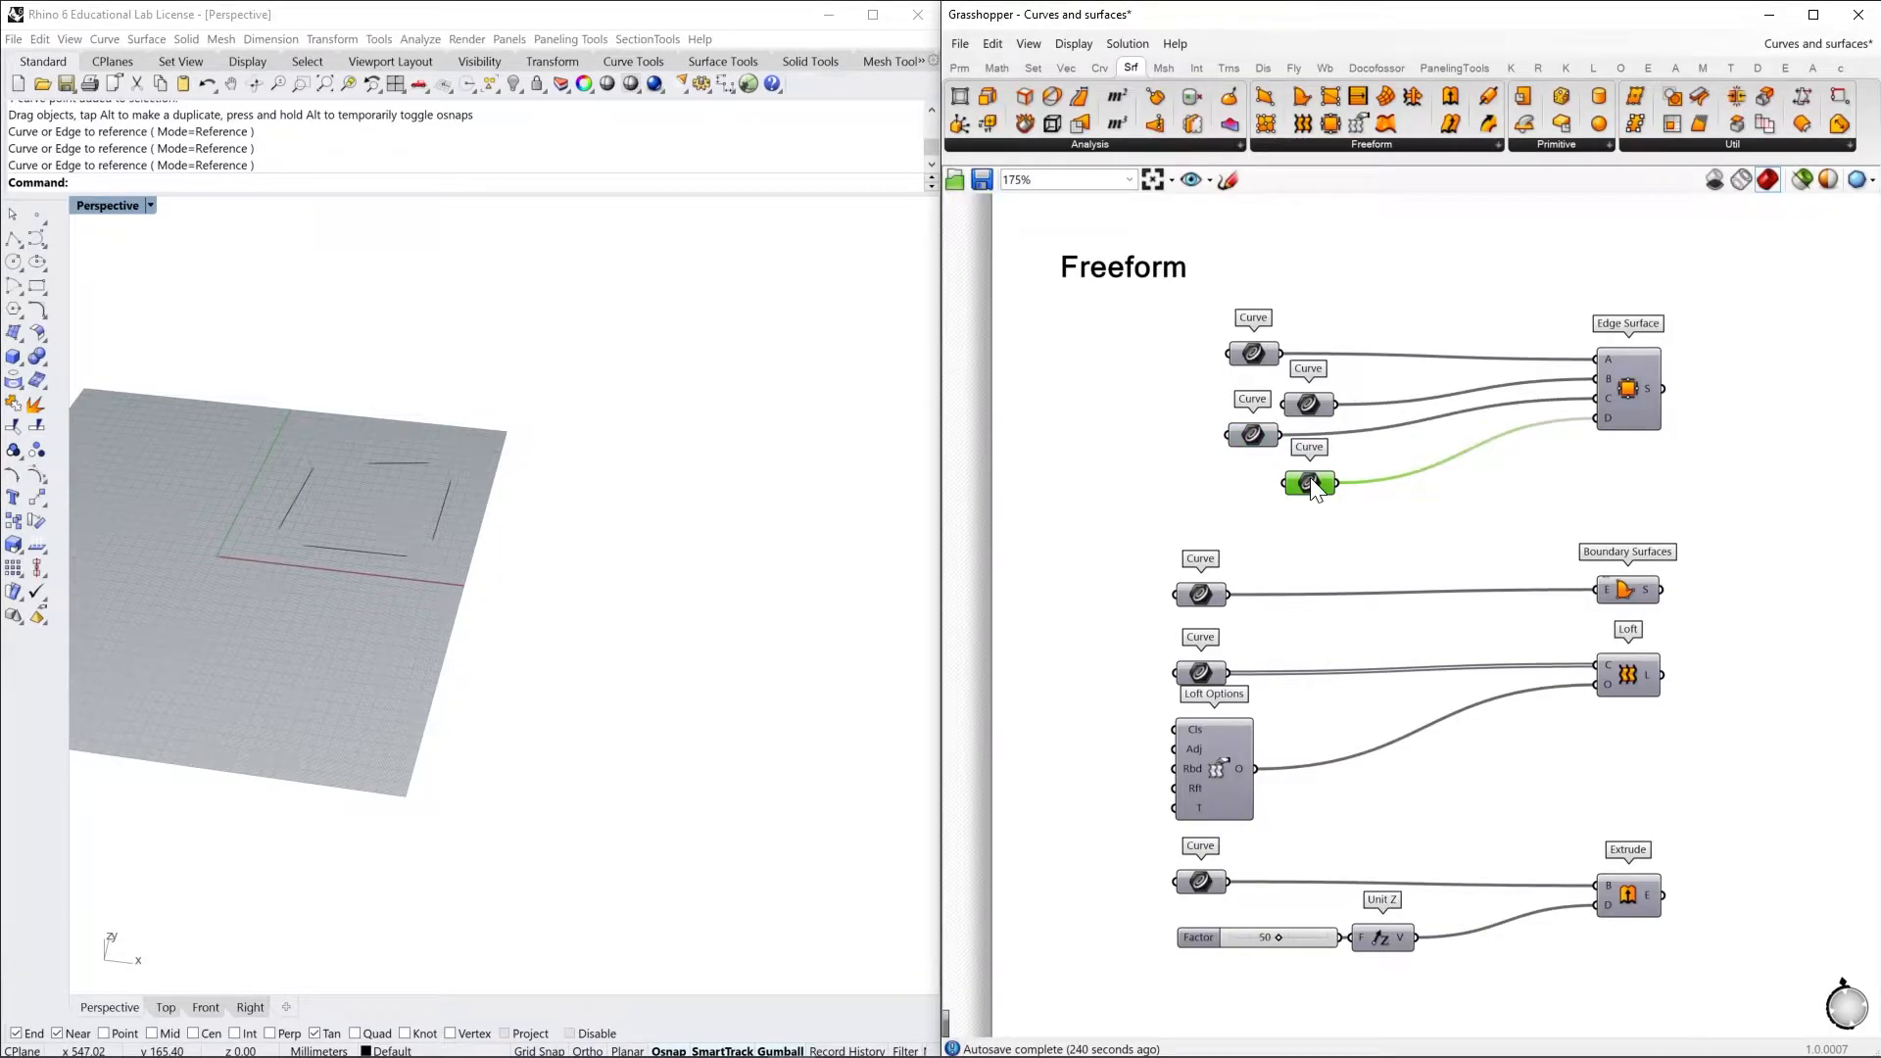
pyautogui.rightClick(1311, 487)
pyautogui.click(1372, 710)
pyautogui.click(365, 551)
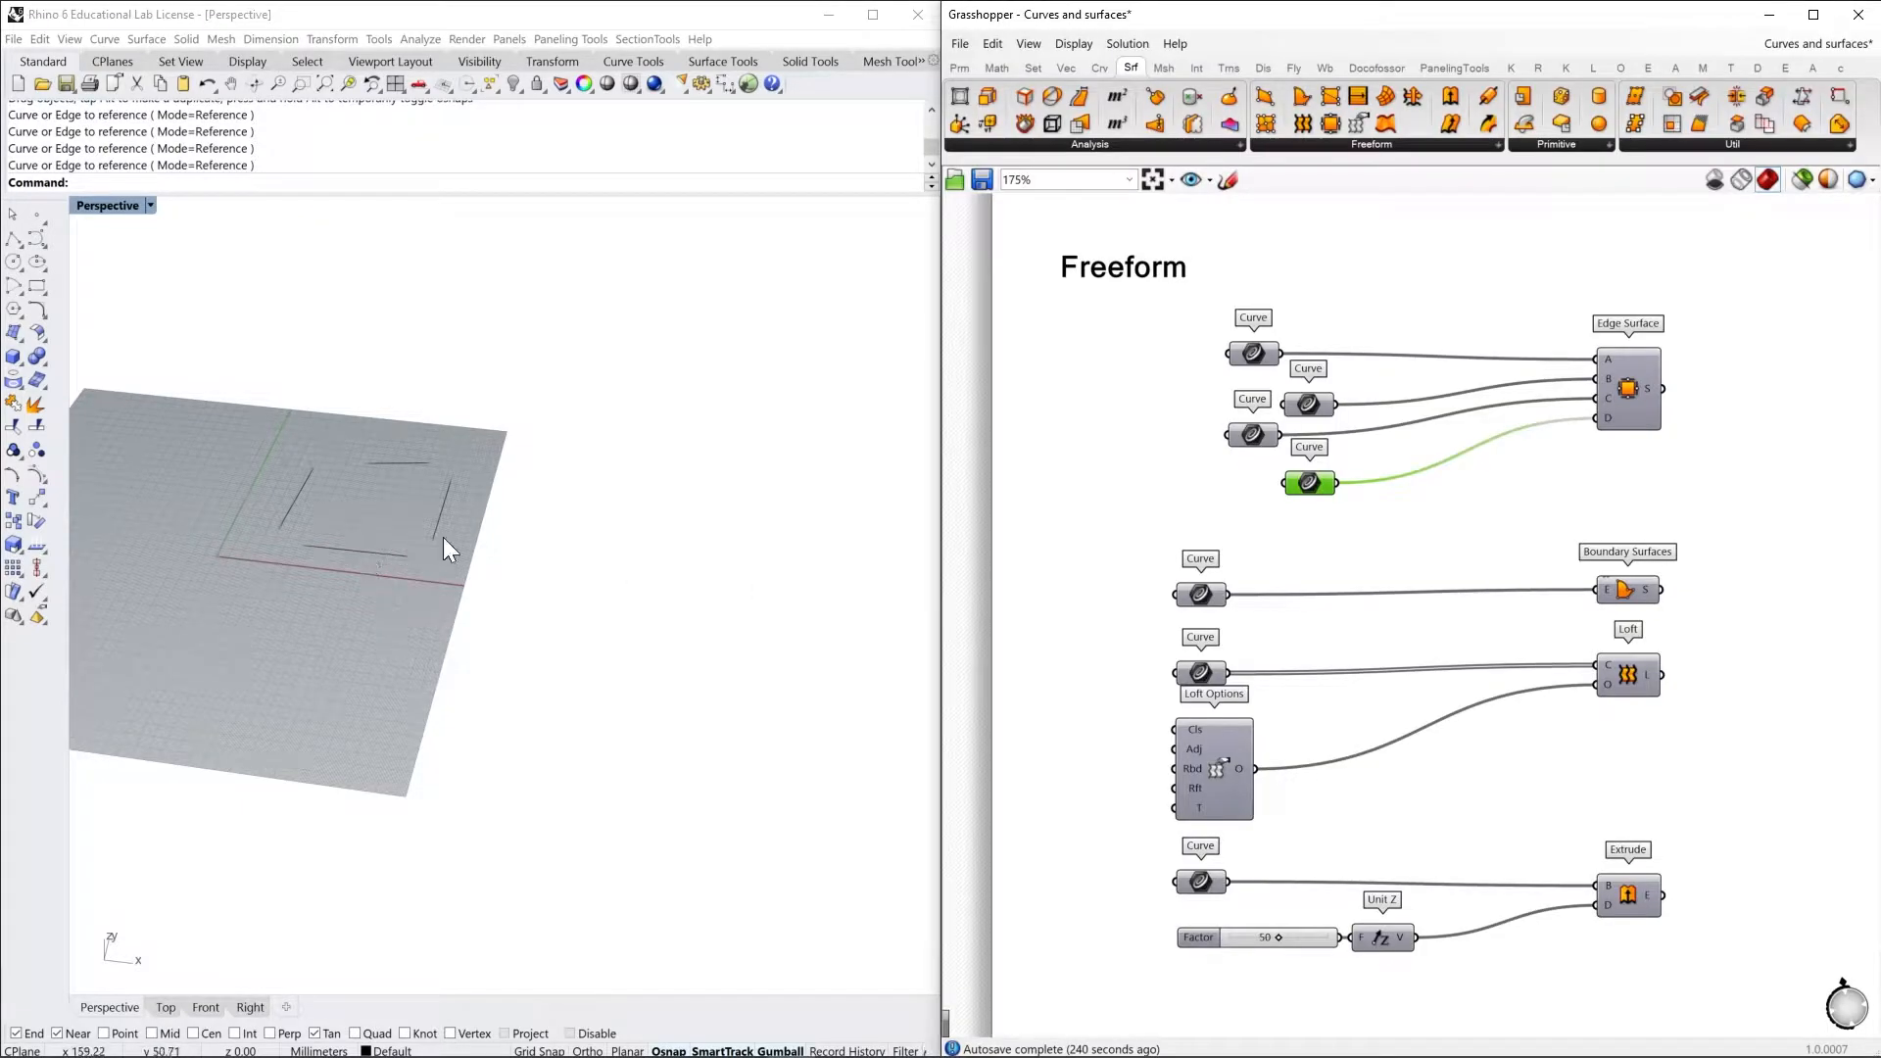
# Turn on the preview of the Edge Surface component between the four lines
pyautogui.moveTo(1639, 388); pyautogui.dragTo(1625, 420, button='right')
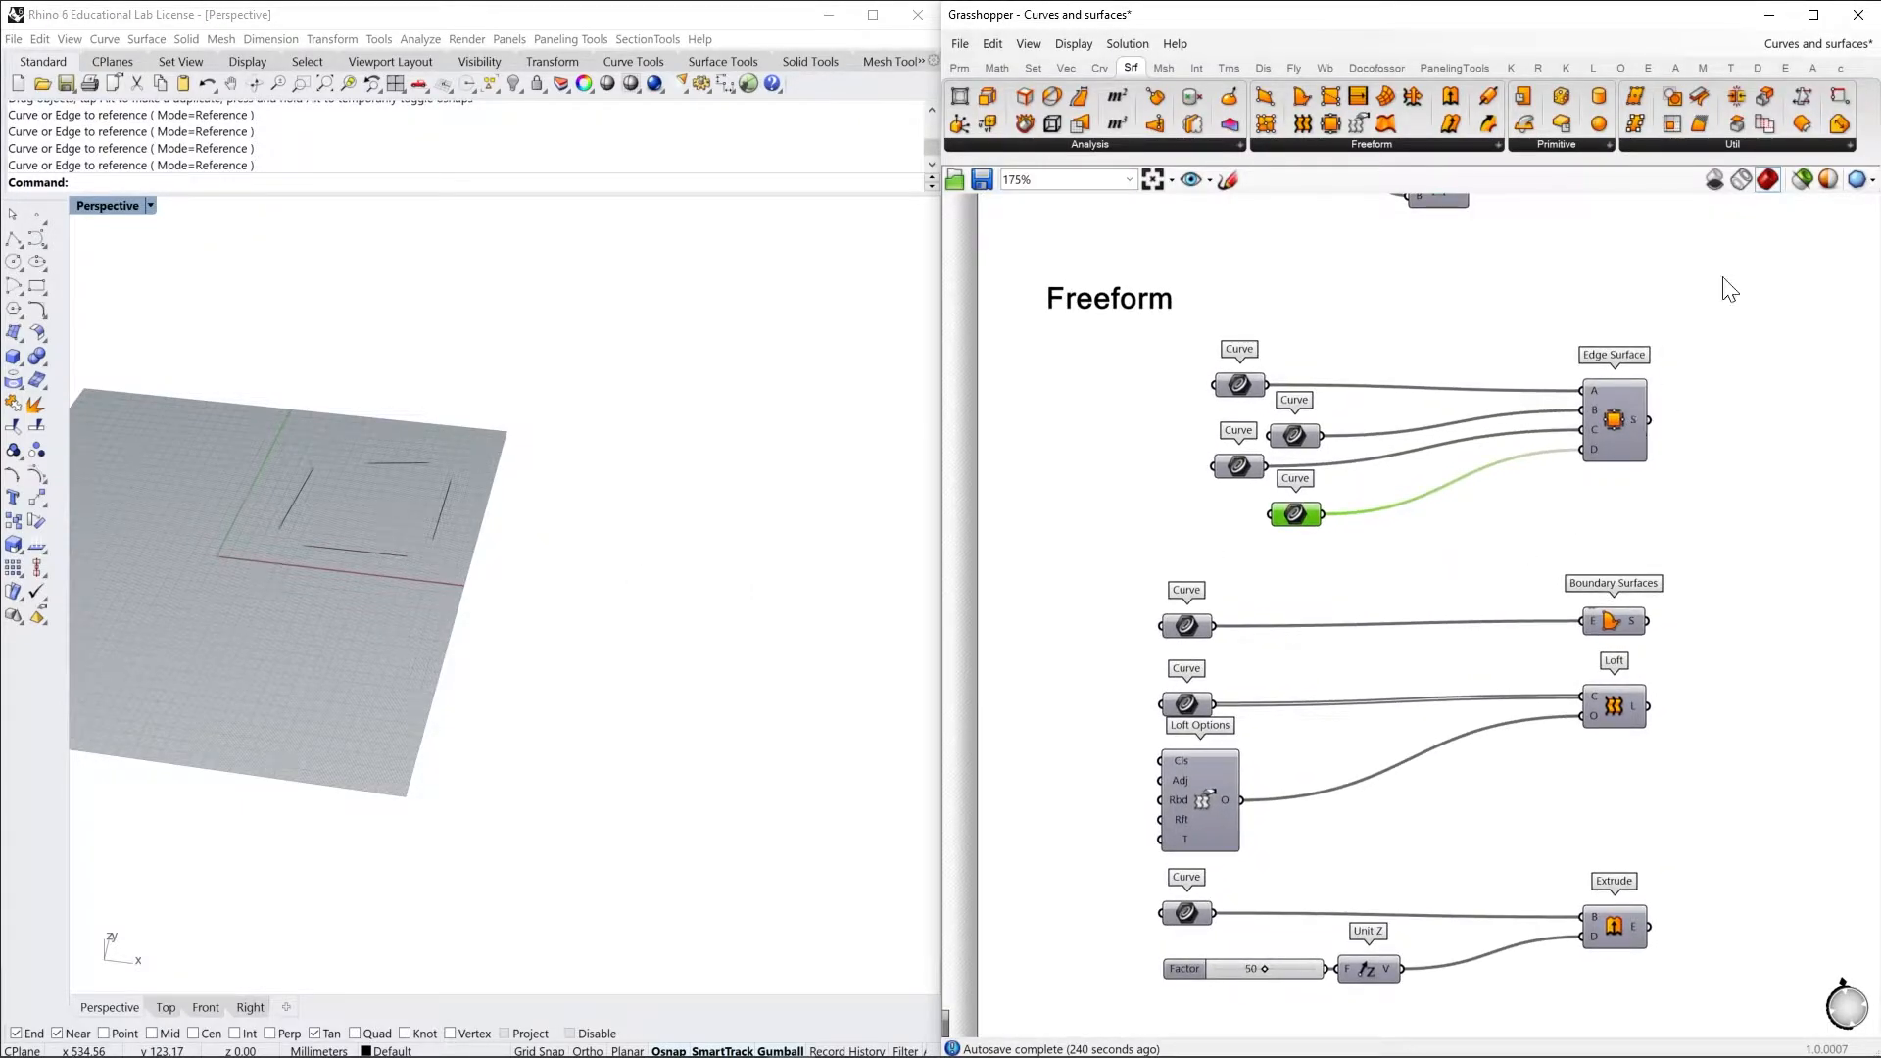
pyautogui.click(1612, 426)
pyautogui.rightClick(1621, 399)
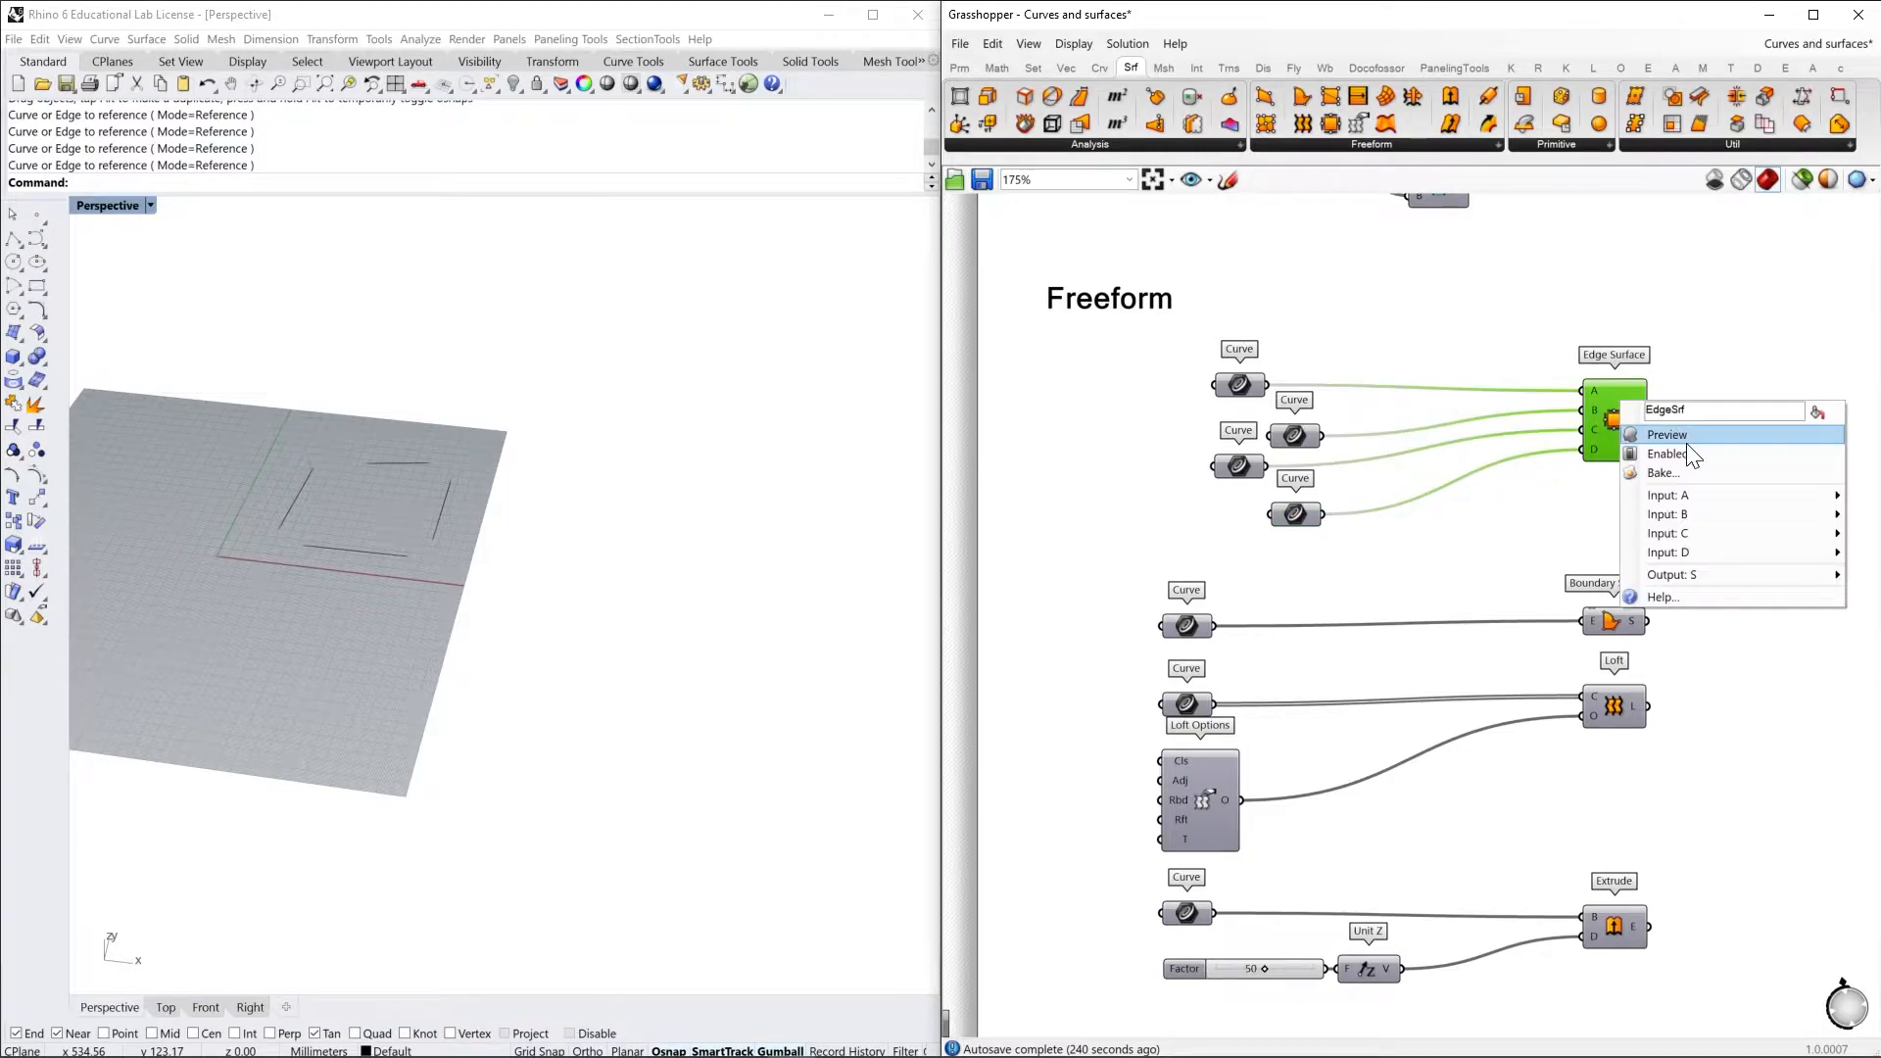
pyautogui.click(1670, 441)
pyautogui.keyDown('shift'); pyautogui.moveTo(519, 525); pyautogui.dragTo(698, 633, button='right'); pyautogui.keyUp('shift')
pyautogui.scroll(7, 574, 592)
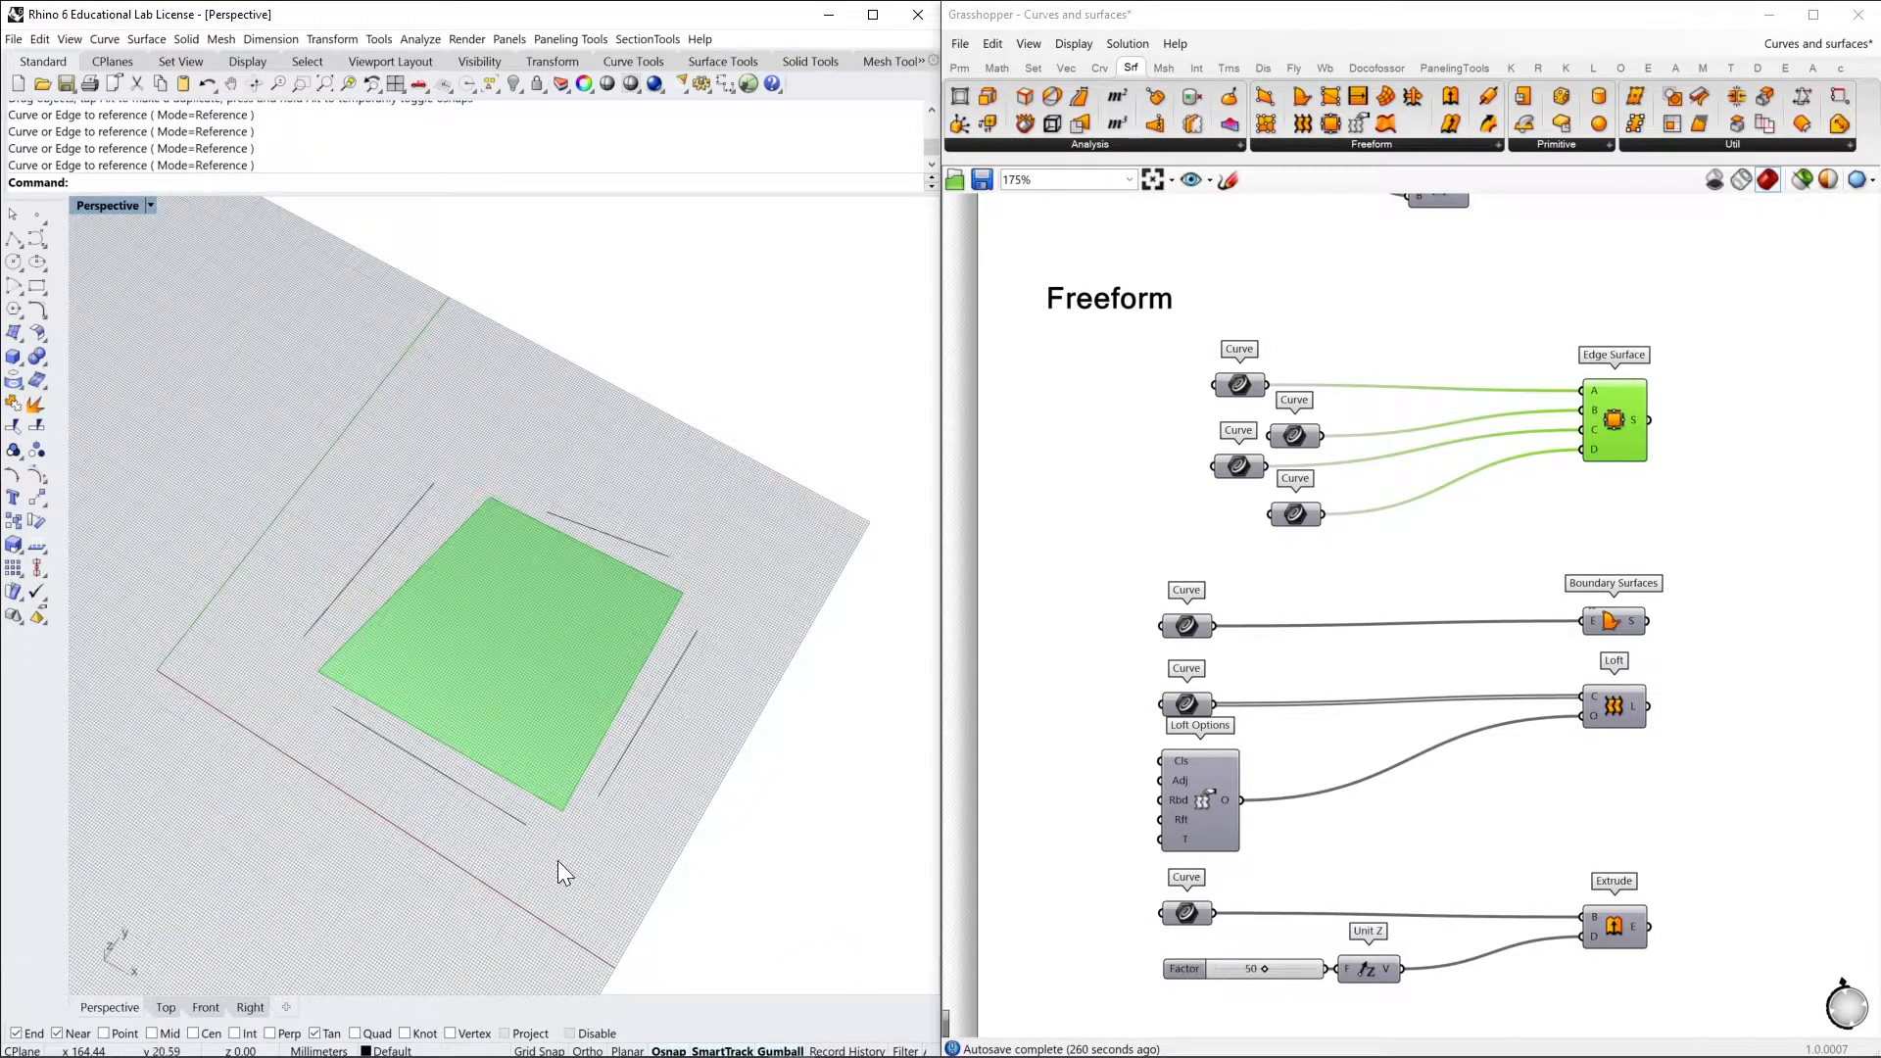
# Move the right line's upper endpoint onto the adjacent end of the upper line
pyautogui.click(691, 642)
pyautogui.click(698, 631)
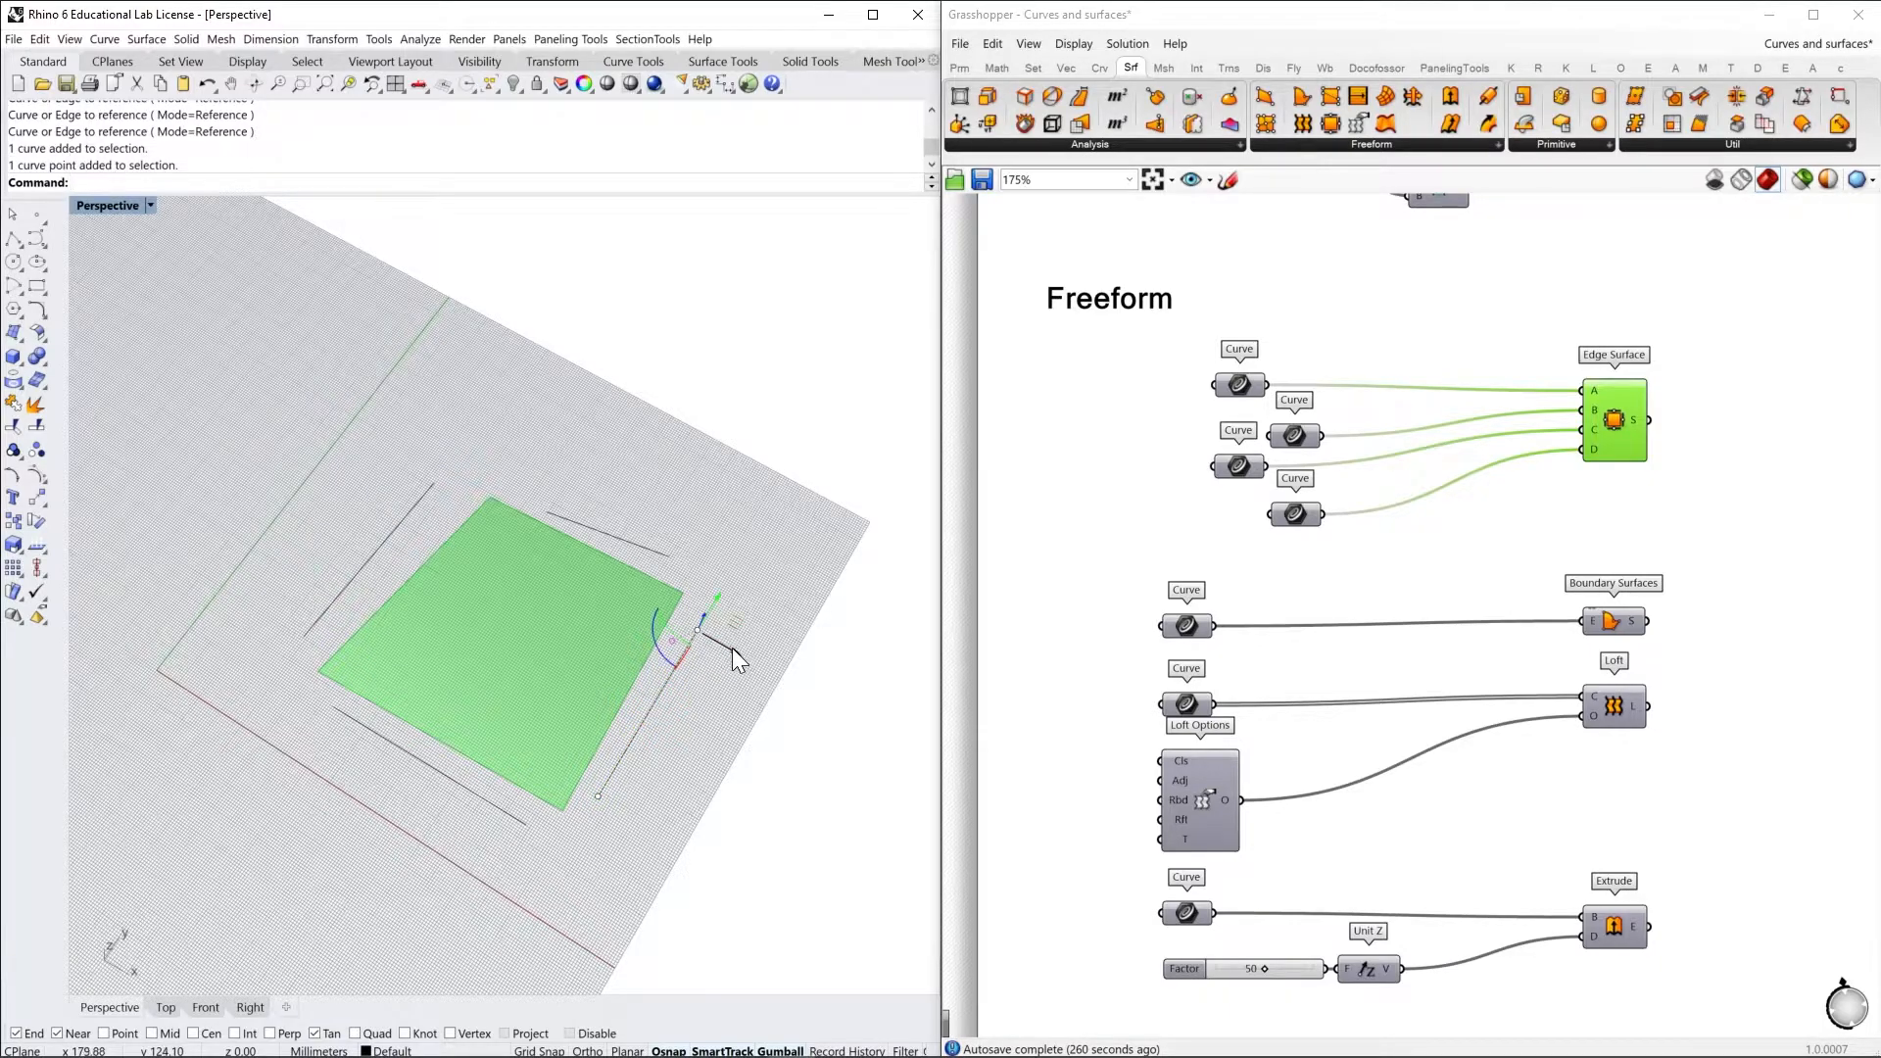
pyautogui.press('Return')
pyautogui.click(698, 631)
pyautogui.click(669, 562)
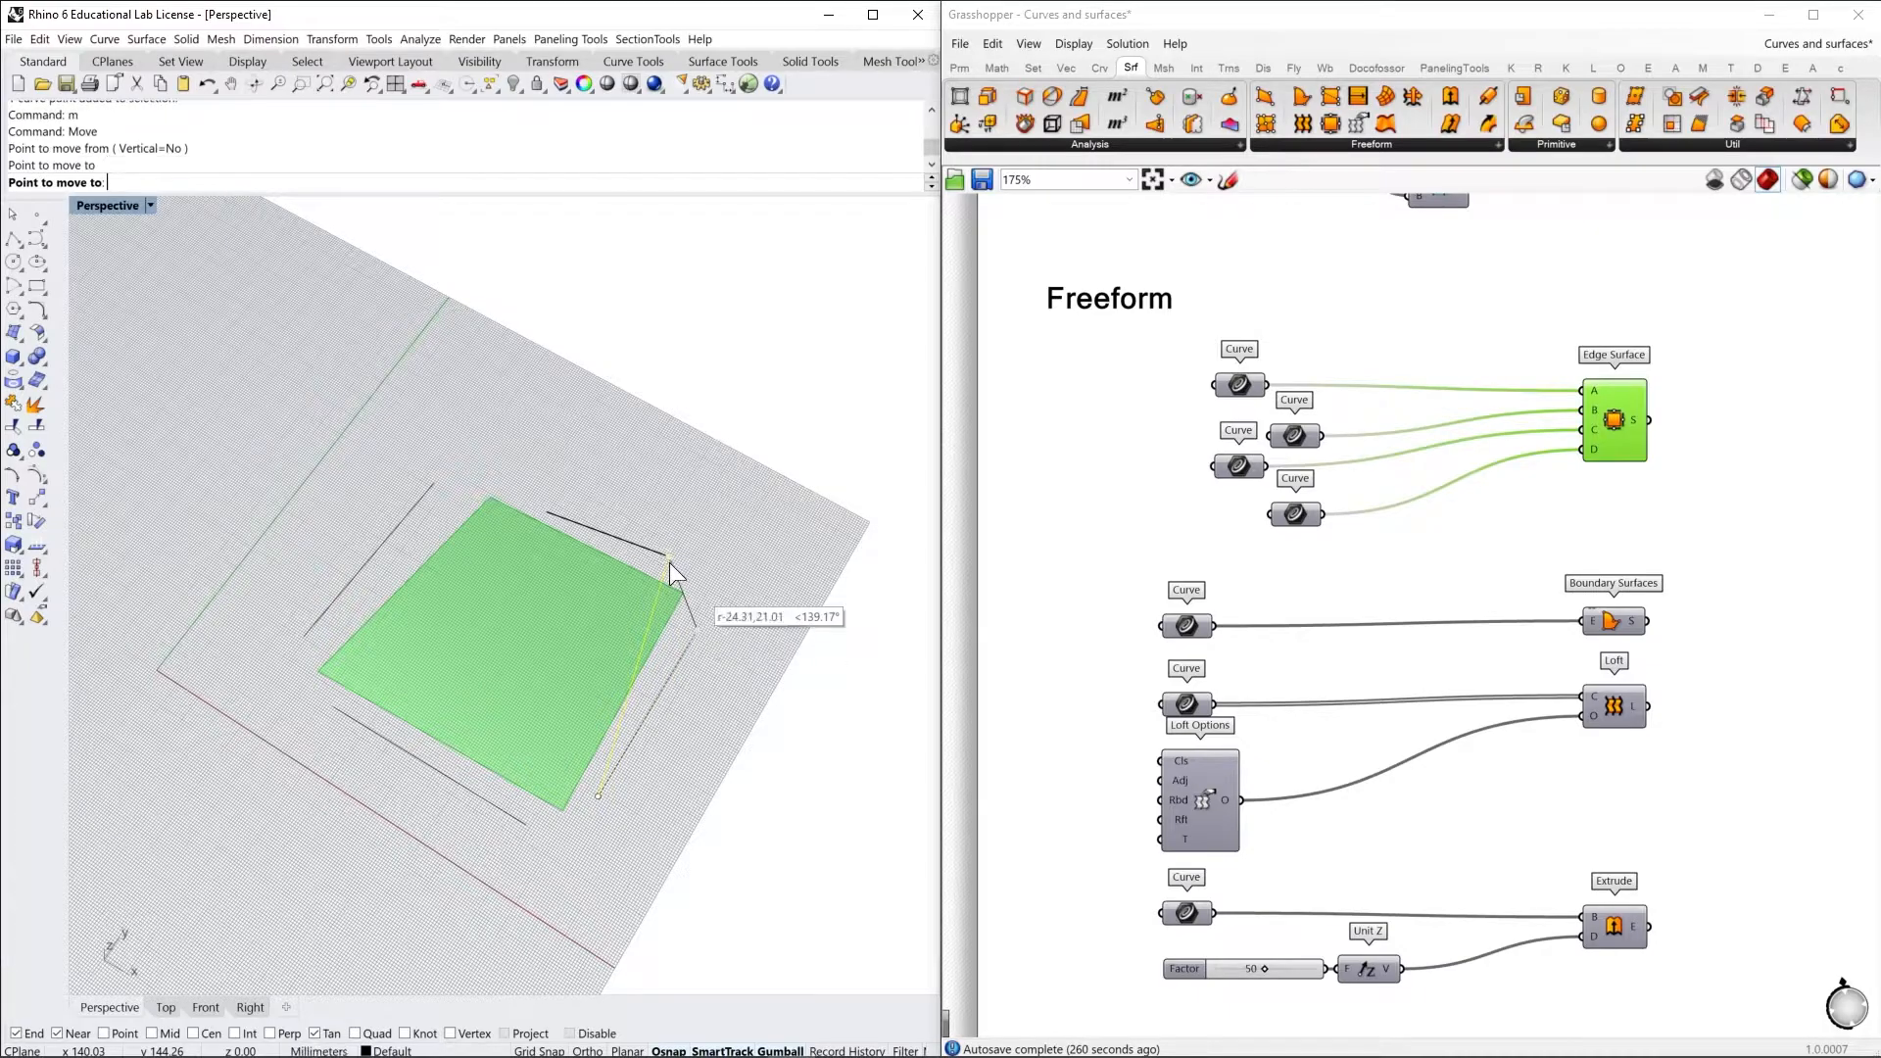
pyautogui.moveTo(681, 746); pyautogui.dragTo(638, 662, button='right')
# Move the right line's lower endpoint onto the adjacent end of the lower line
pyautogui.click(606, 695)
pyautogui.write('m')
pyautogui.press('Return')
pyautogui.click(636, 711)
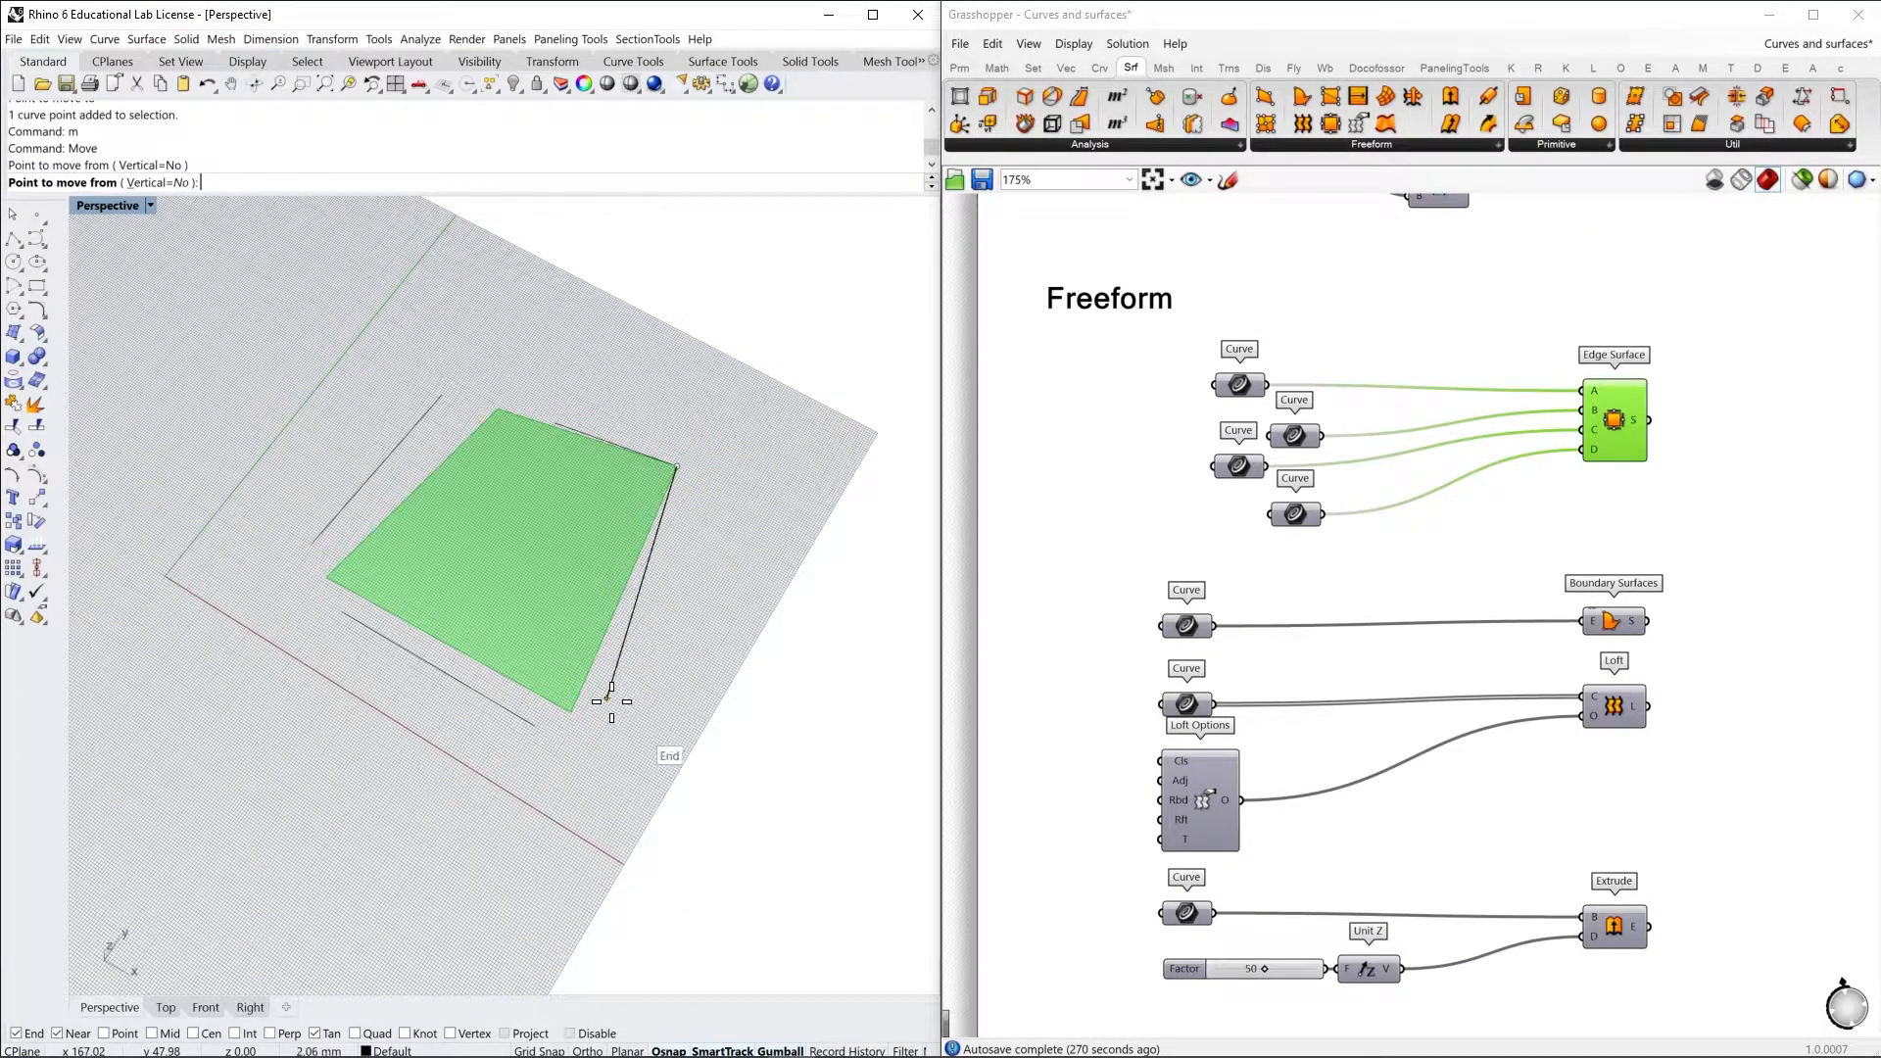
pyautogui.click(542, 725)
pyautogui.keyDown('shift'); pyautogui.moveTo(579, 610); pyautogui.dragTo(679, 632, button='right'); pyautogui.keyUp('shift')
# Move the upper line's free endpoint onto the upper end of the left line
pyautogui.moveTo(617, 412); pyautogui.dragTo(684, 483)
pyautogui.click(676, 450)
pyautogui.moveTo(618, 409); pyautogui.dragTo(676, 491)
pyautogui.write('m')
pyautogui.press('Return')
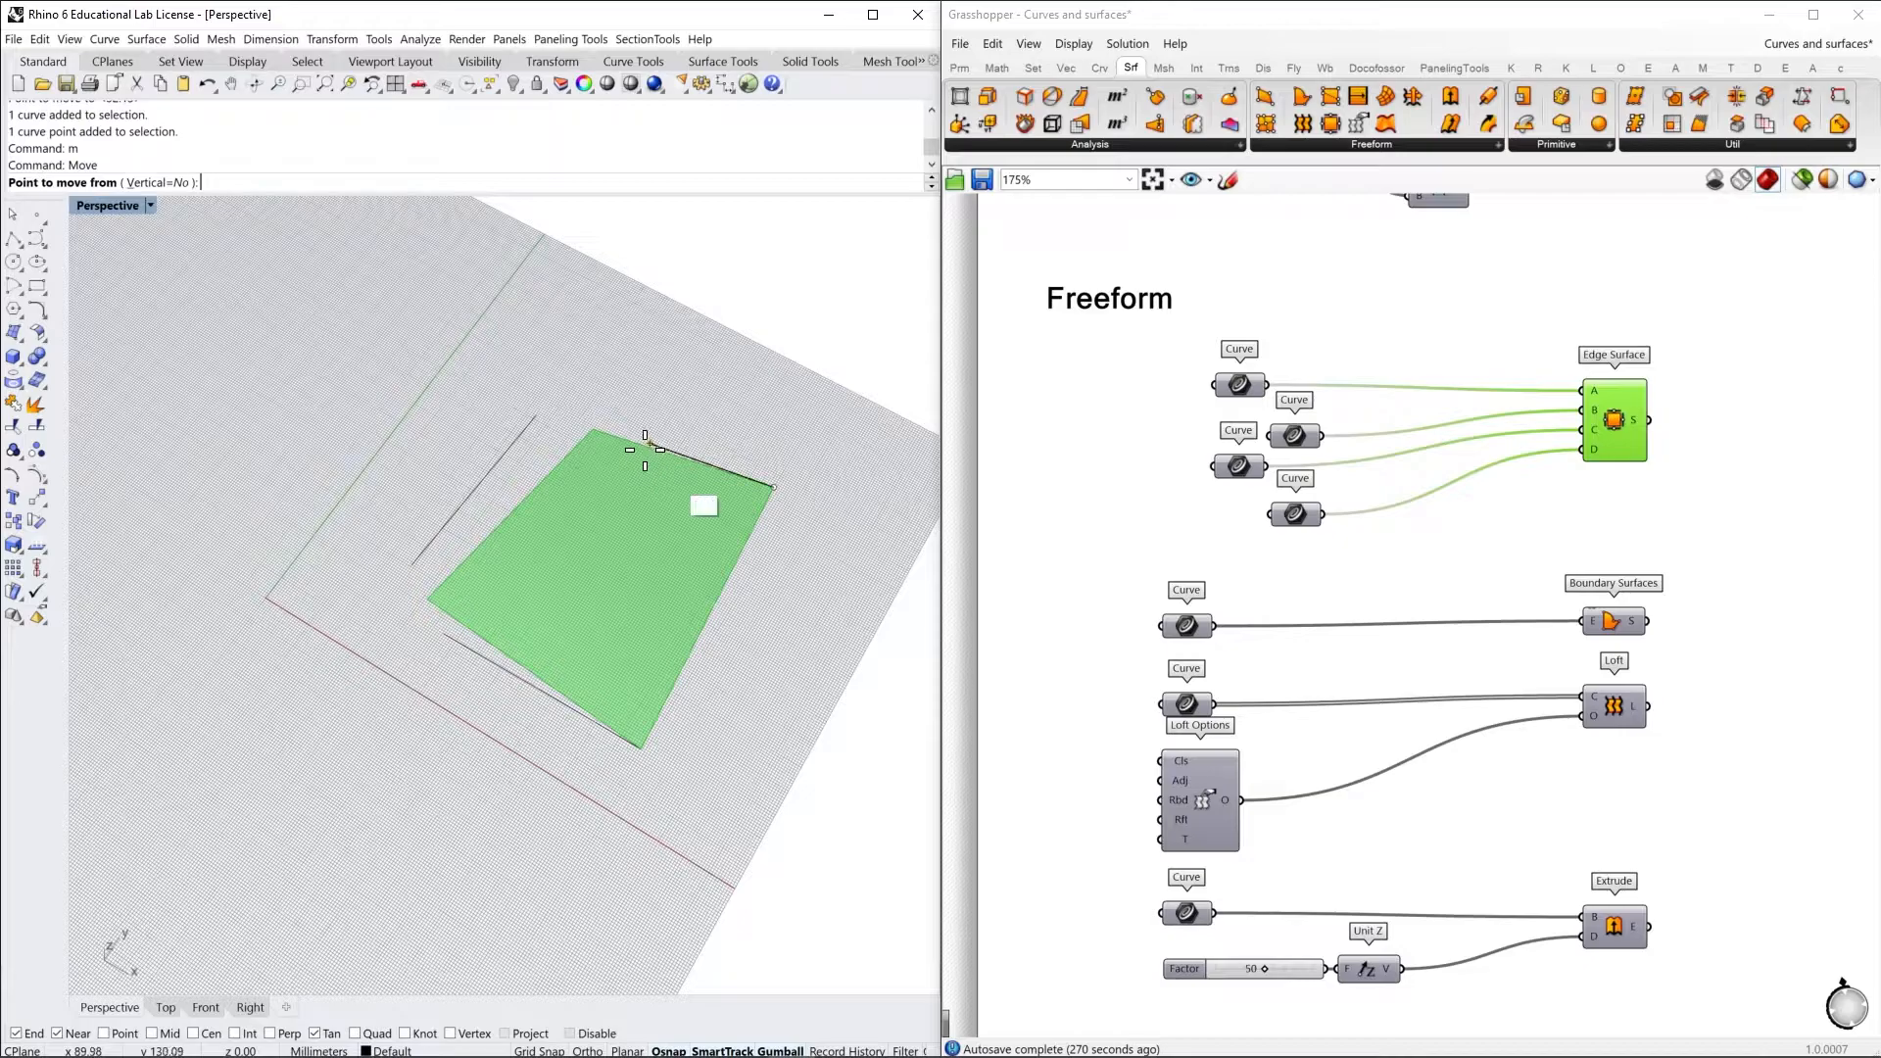
pyautogui.click(593, 431)
pyautogui.click(535, 421)
# Examine the edge surface around the corner where the left and lower lines are not joined
pyautogui.click(454, 620)
pyautogui.click(473, 673)
pyautogui.moveTo(527, 686)
pyautogui.keyDown('shift'); pyautogui.mouseDown(button='right')
pyautogui.moveTo(661, 672)
pyautogui.moveTo(516, 705)
pyautogui.mouseUp(button='right'); pyautogui.keyUp('shift')
pyautogui.scroll(5, 596, 590)
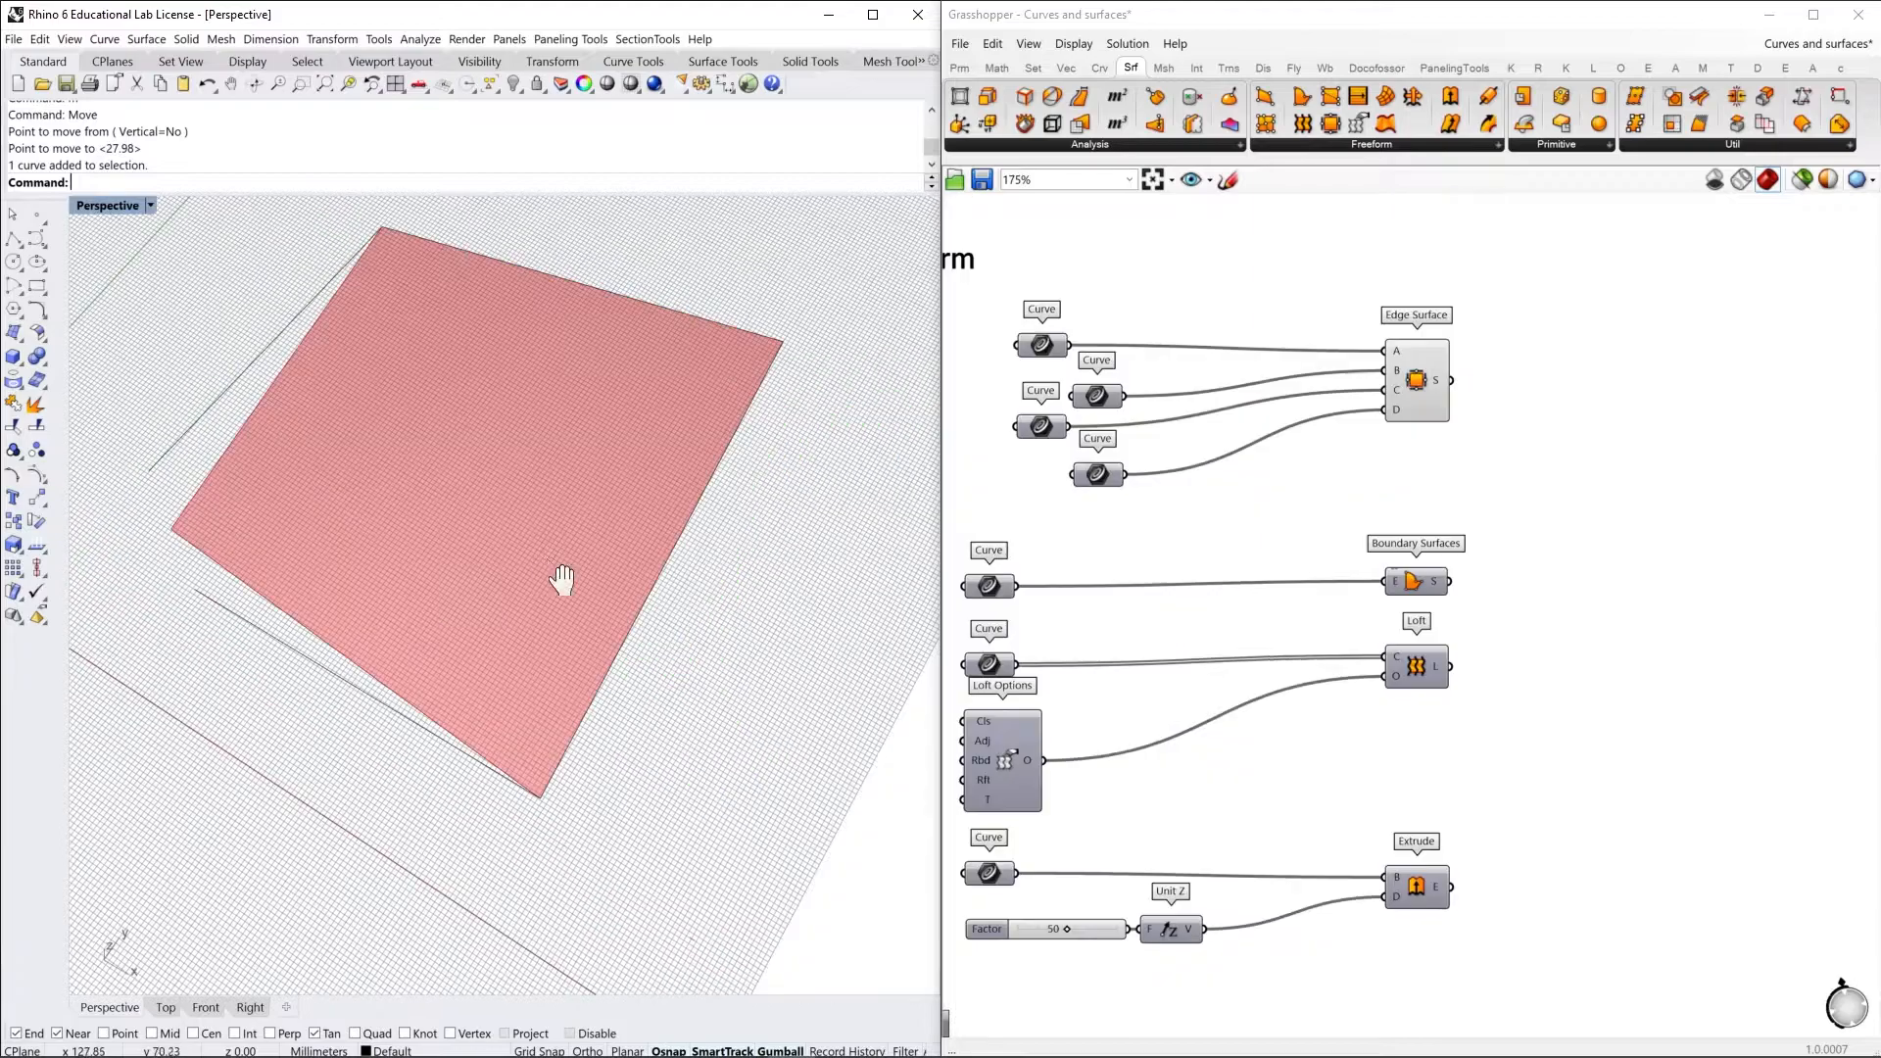
pyautogui.scroll(-10, 558, 529)
pyautogui.keyDown('shift'); pyautogui.moveTo(690, 561); pyautogui.dragTo(621, 572, button='right'); pyautogui.keyUp('shift')
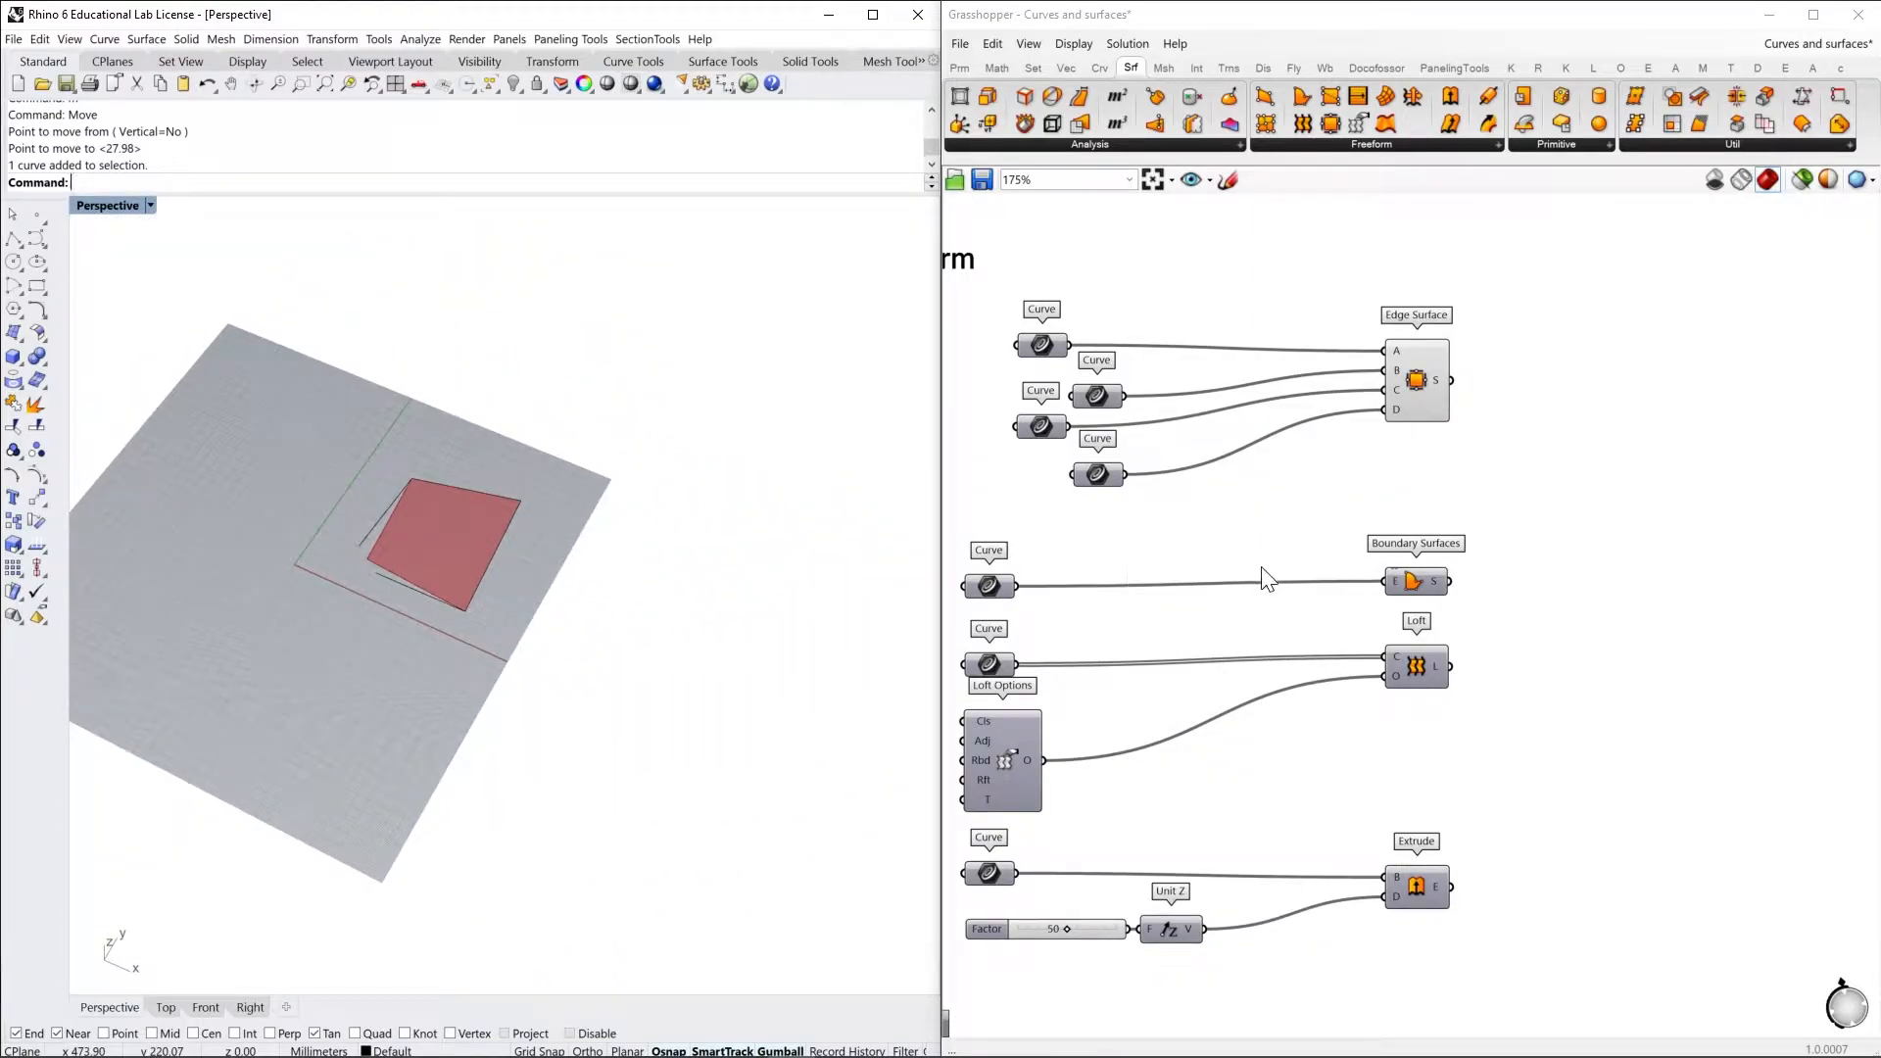
# Turn on the previews of the Boundary Surfaces component and the rectangle Curve parameter feeding it
pyautogui.moveTo(1260, 553); pyautogui.dragTo(1310, 549, button='right')
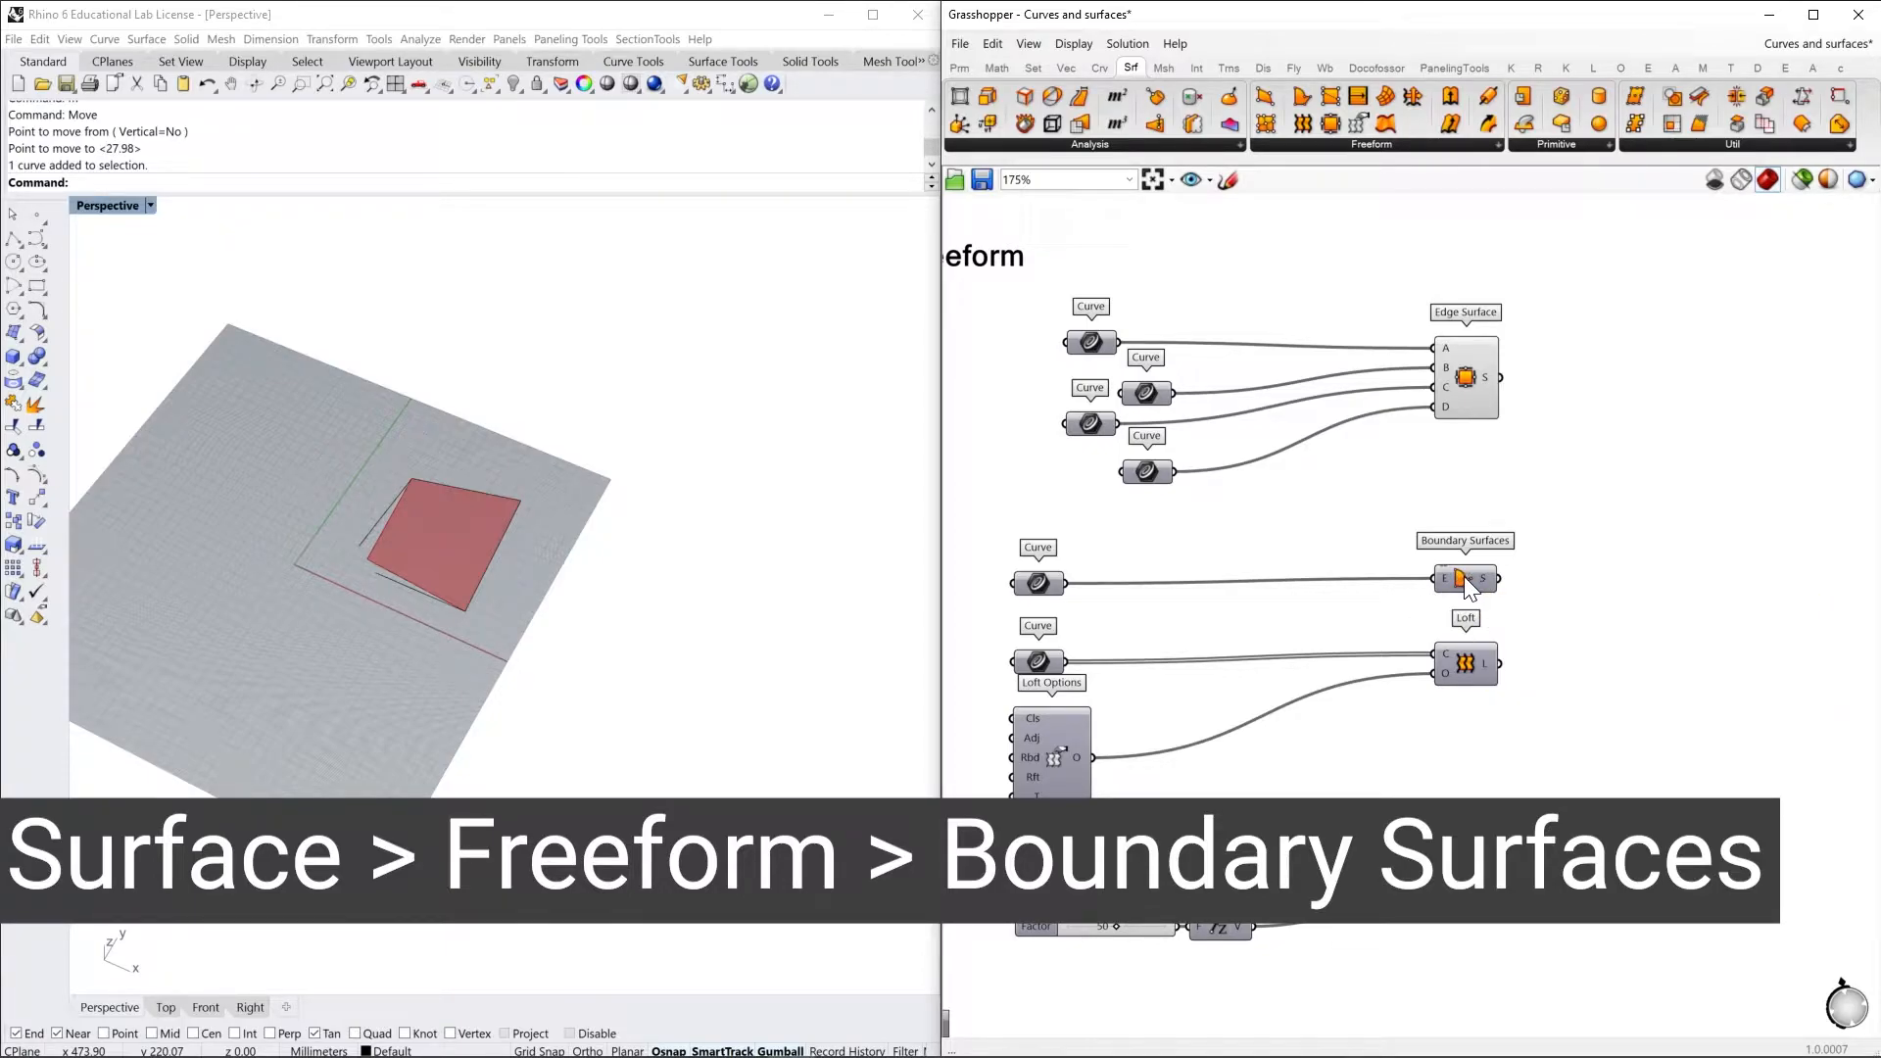
pyautogui.click(1039, 585)
pyautogui.middleClick(1103, 549)
pyautogui.click(1136, 557)
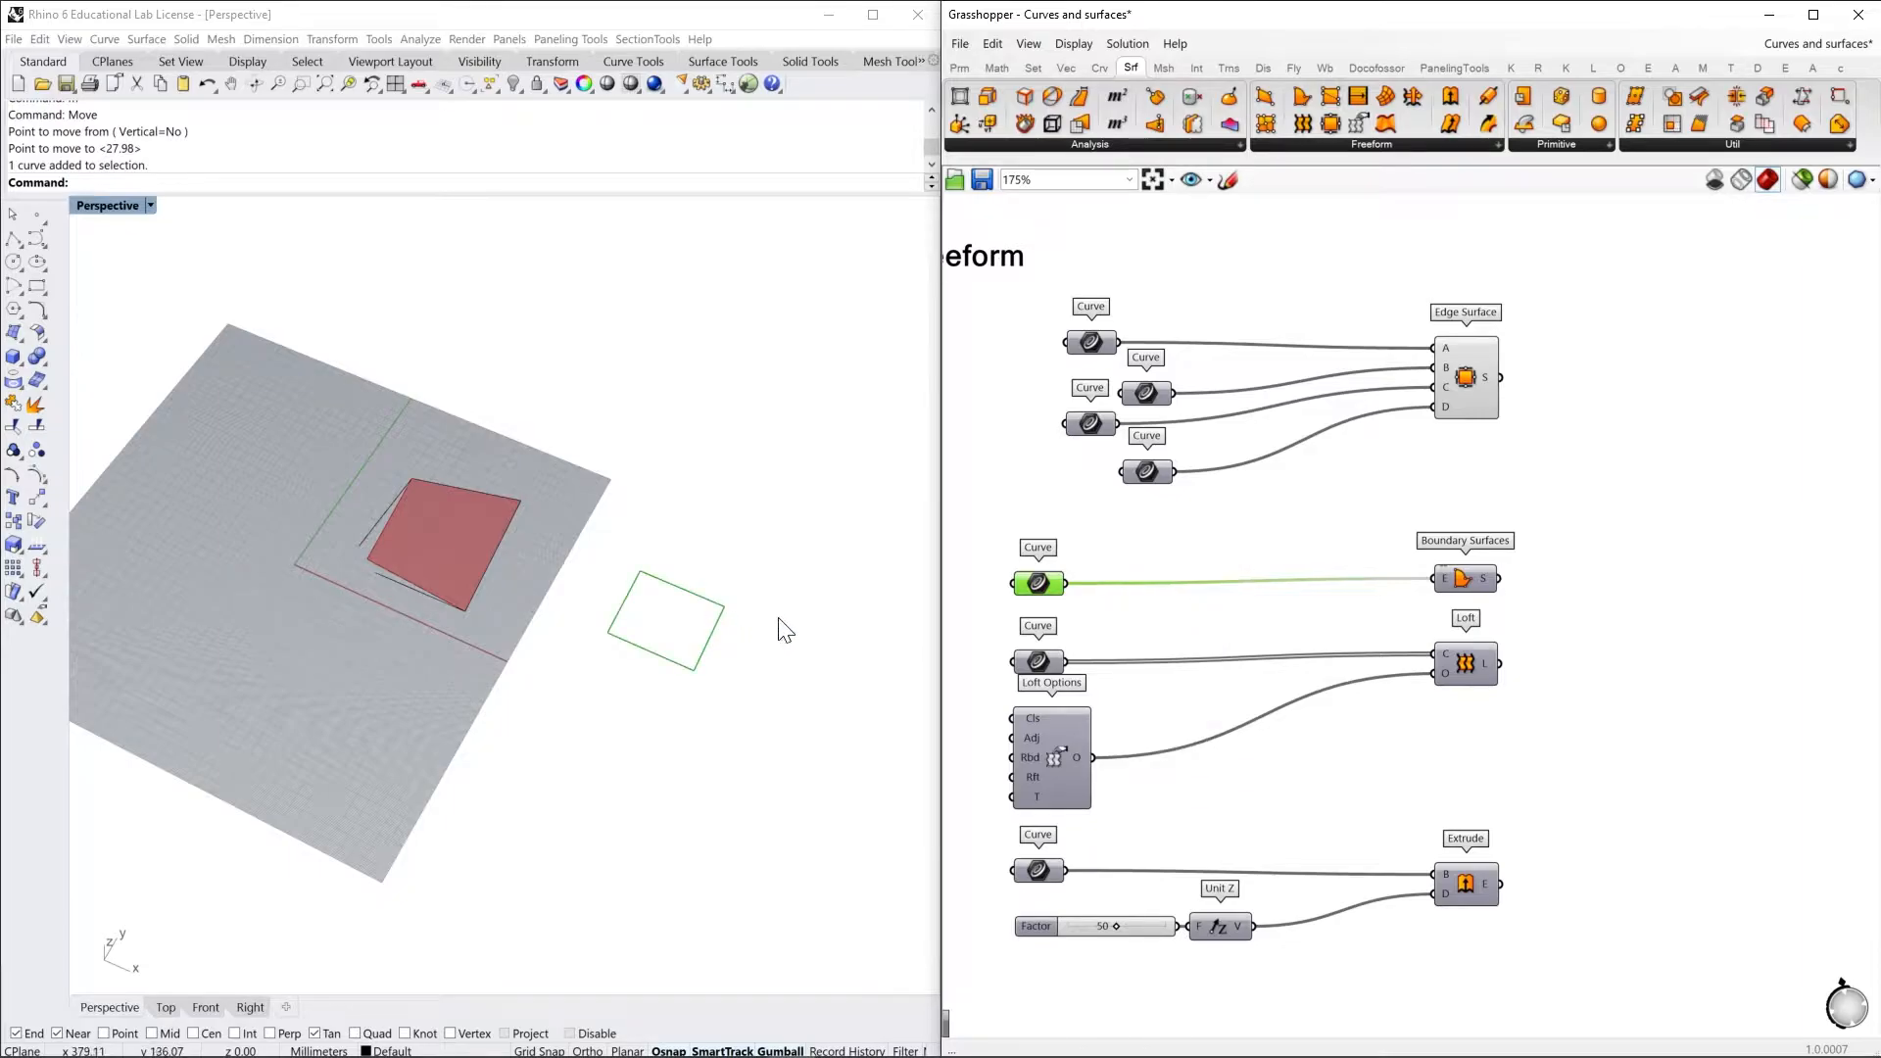
pyautogui.keyDown('shift'); pyautogui.moveTo(691, 639); pyautogui.dragTo(617, 643, button='right'); pyautogui.keyUp('shift')
pyautogui.scroll(8, 617, 644)
pyautogui.moveTo(661, 705)
pyautogui.mouseDown(button='right')
pyautogui.moveTo(659, 638)
pyautogui.moveTo(692, 584)
pyautogui.moveTo(656, 671)
pyautogui.mouseUp(button='right')
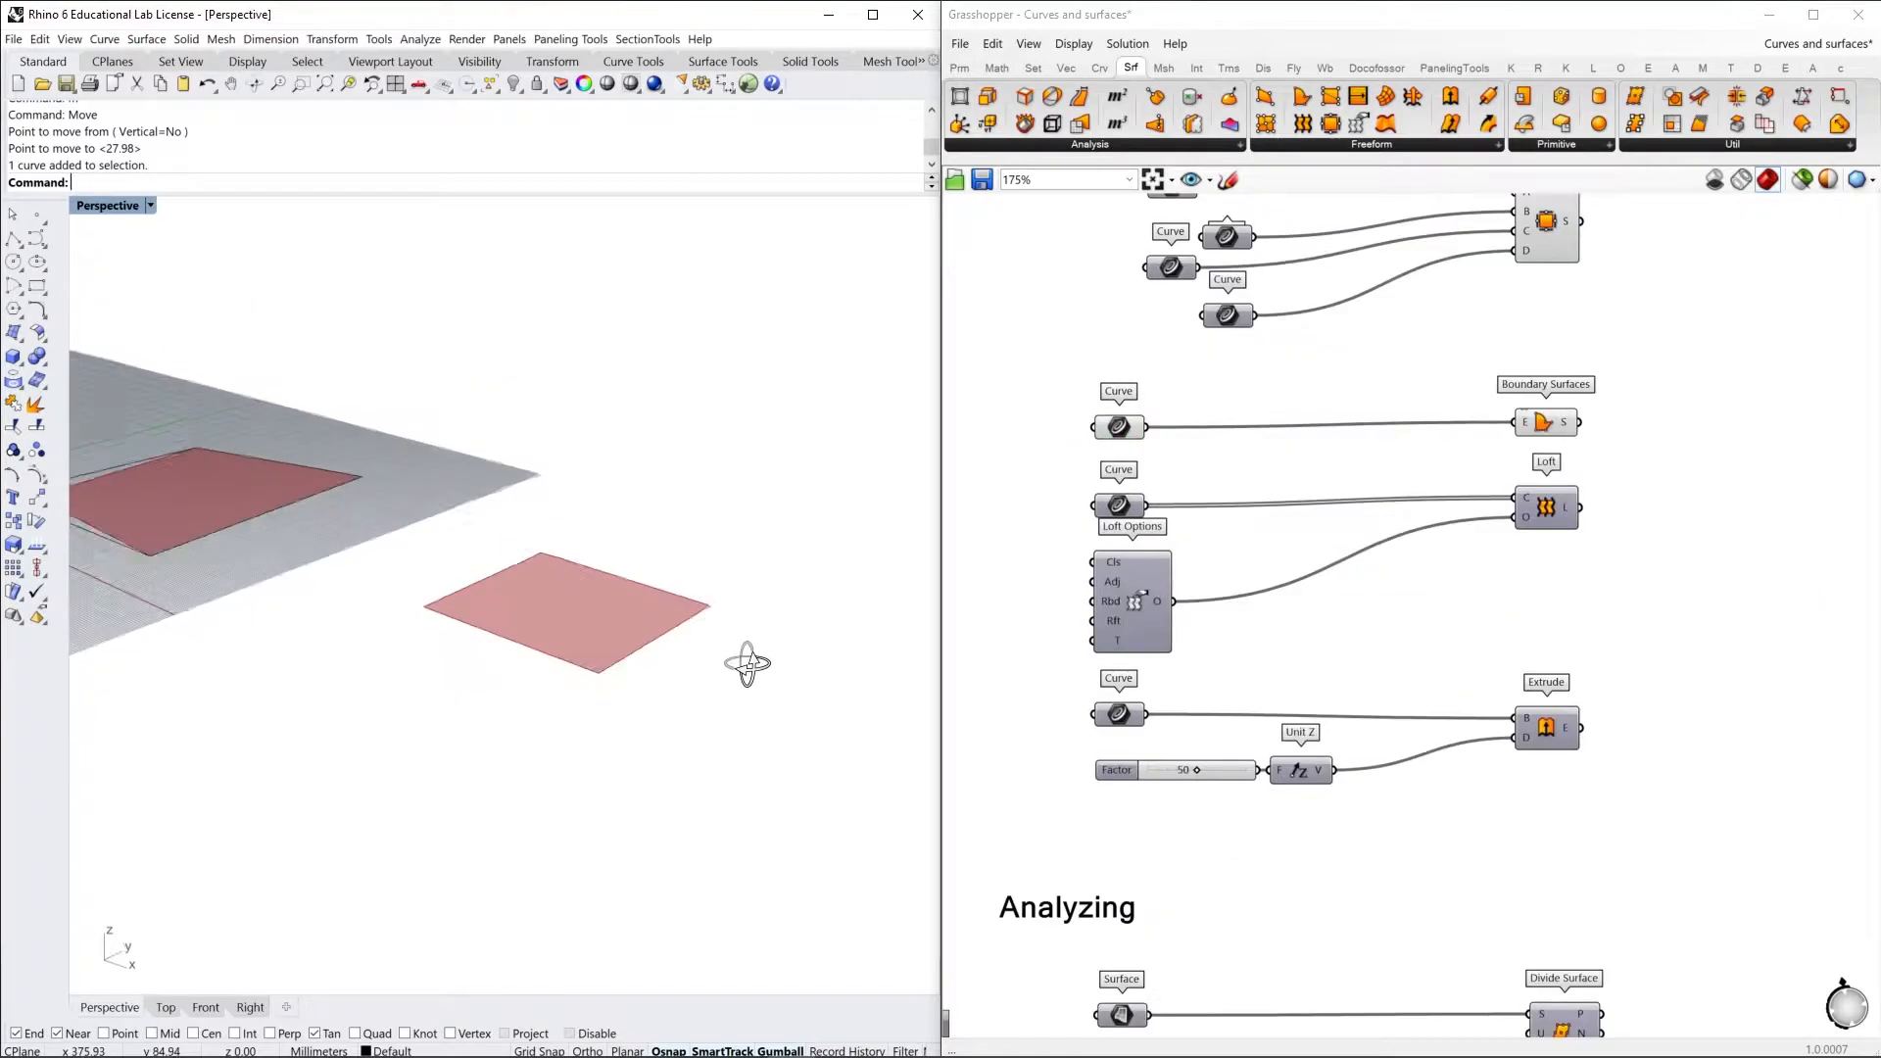
pyautogui.moveTo(748, 660); pyautogui.dragTo(692, 668, button='right')
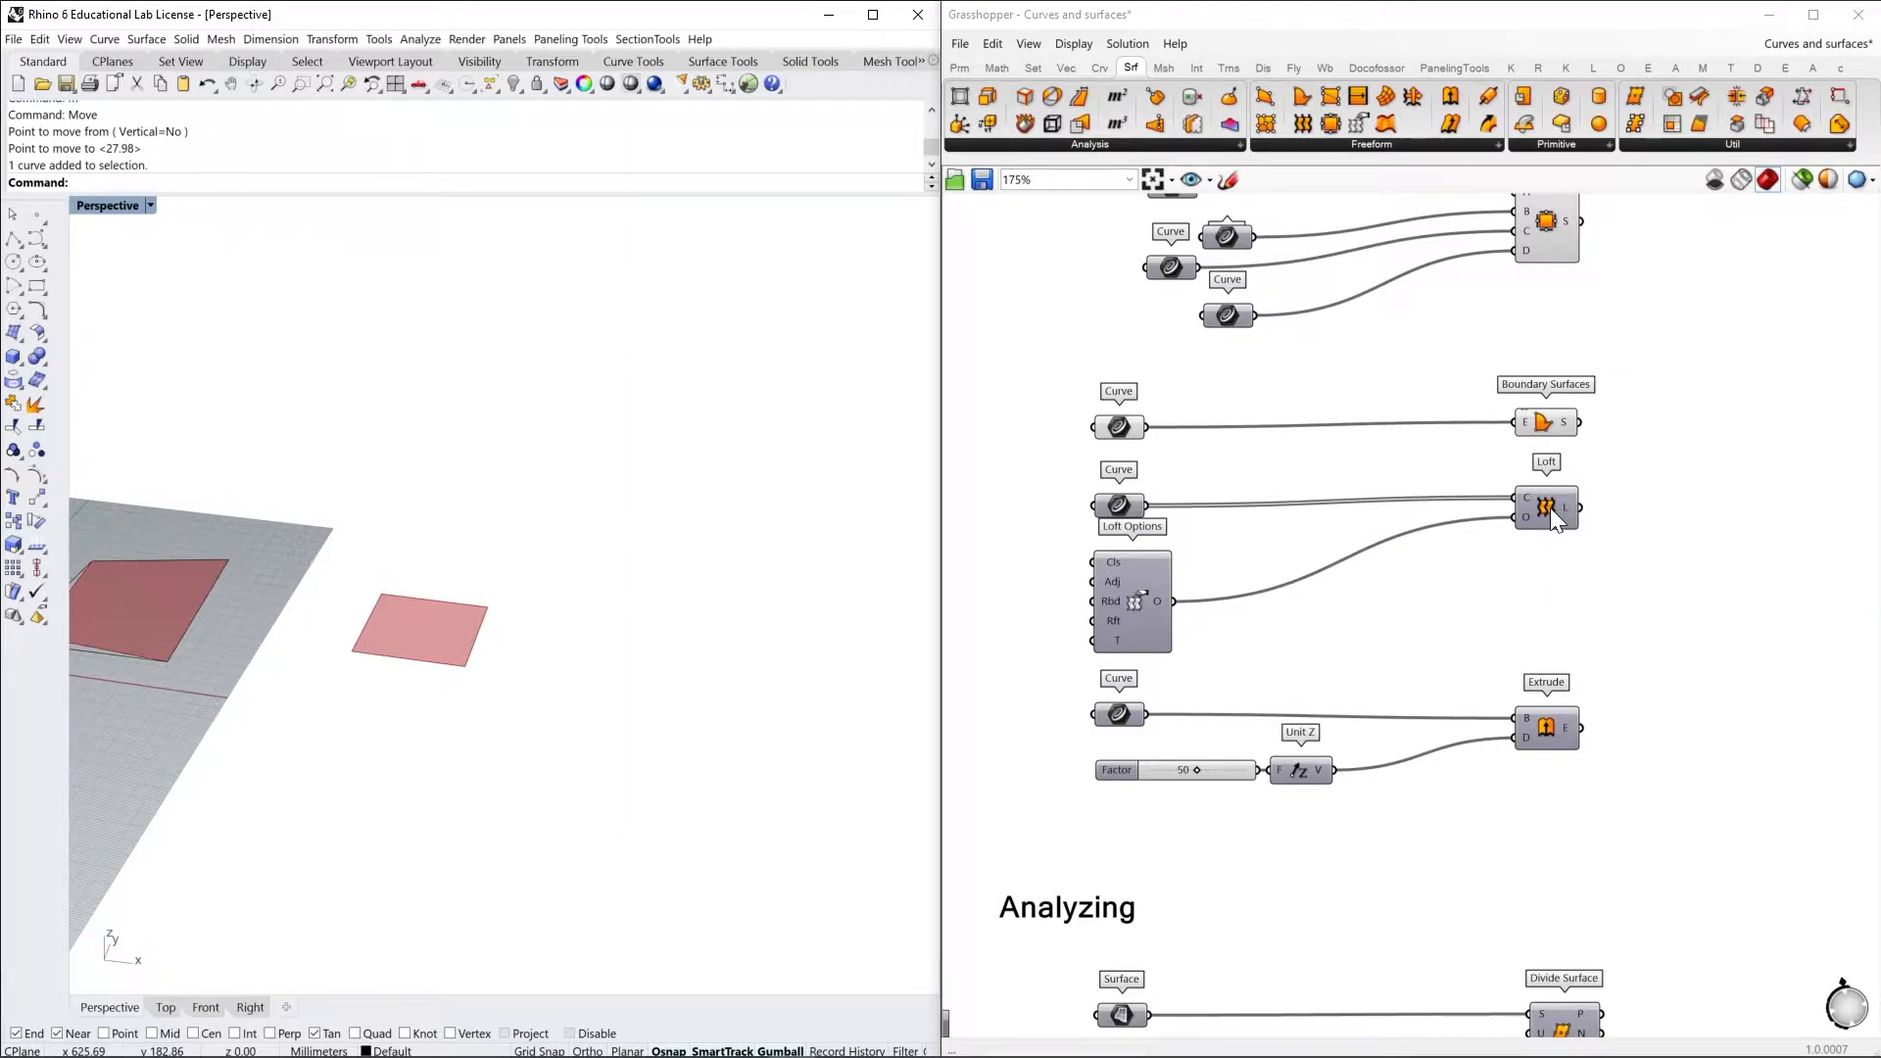
# Nudge the Loft component slightly down and turn on the preview of the Curve parameter holding its two input curves
pyautogui.moveTo(1547, 511); pyautogui.dragTo(1538, 519)
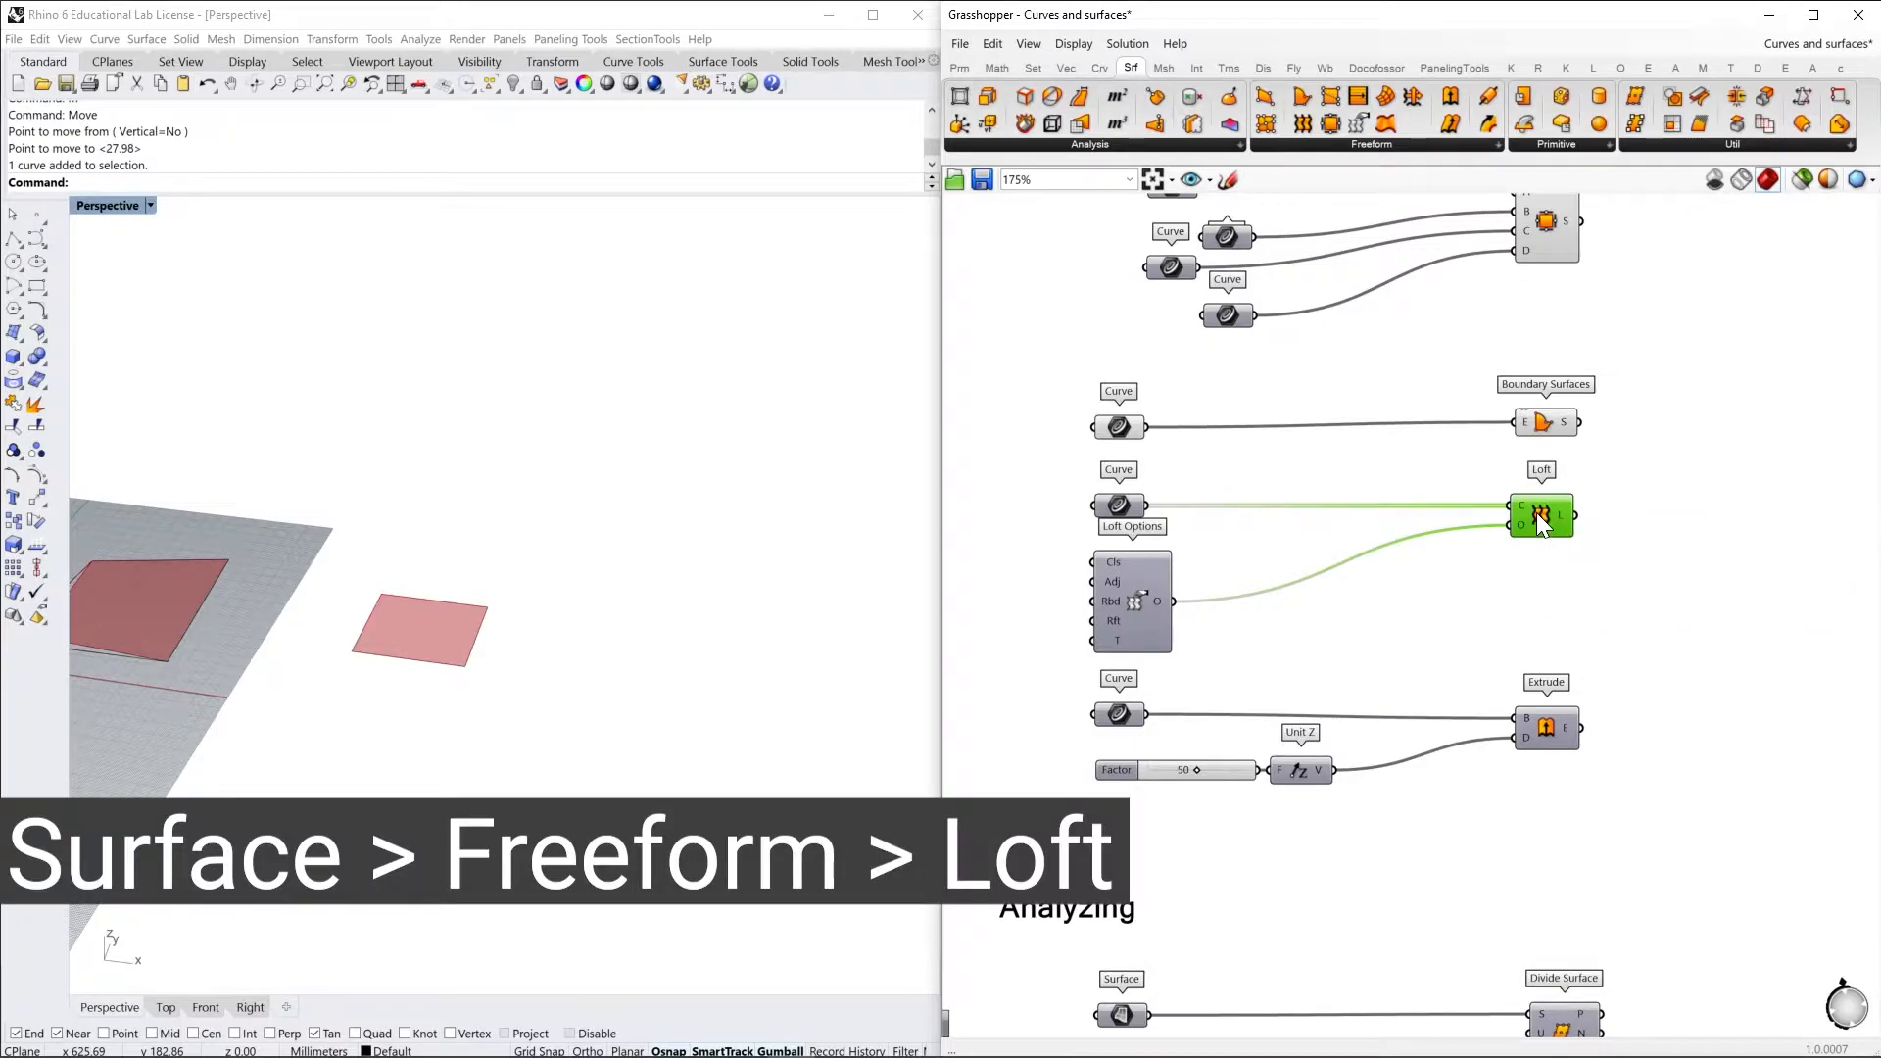
pyautogui.click(1119, 506)
pyautogui.rightClick(1120, 508)
pyautogui.click(1160, 536)
pyautogui.keyDown('shift'); pyautogui.moveTo(763, 717); pyautogui.dragTo(679, 753, button='right'); pyautogui.keyUp('shift')
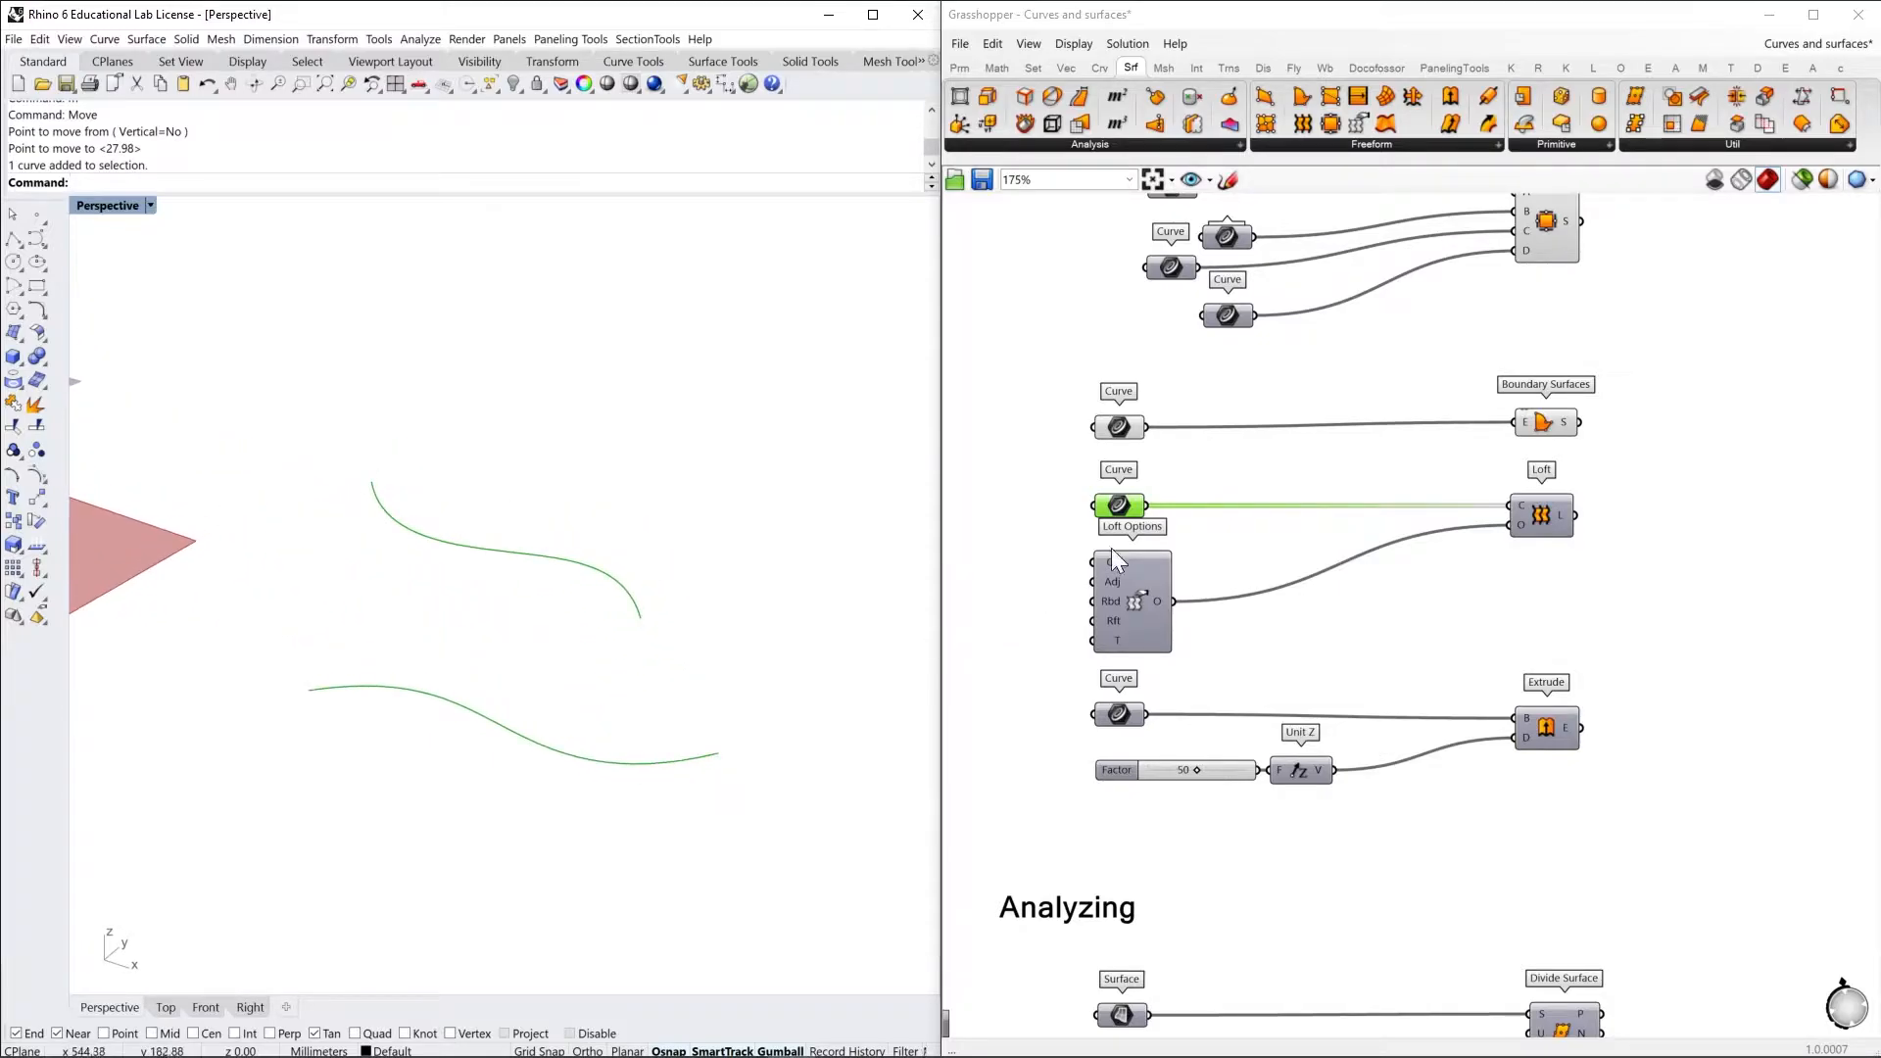
pyautogui.click(1128, 504)
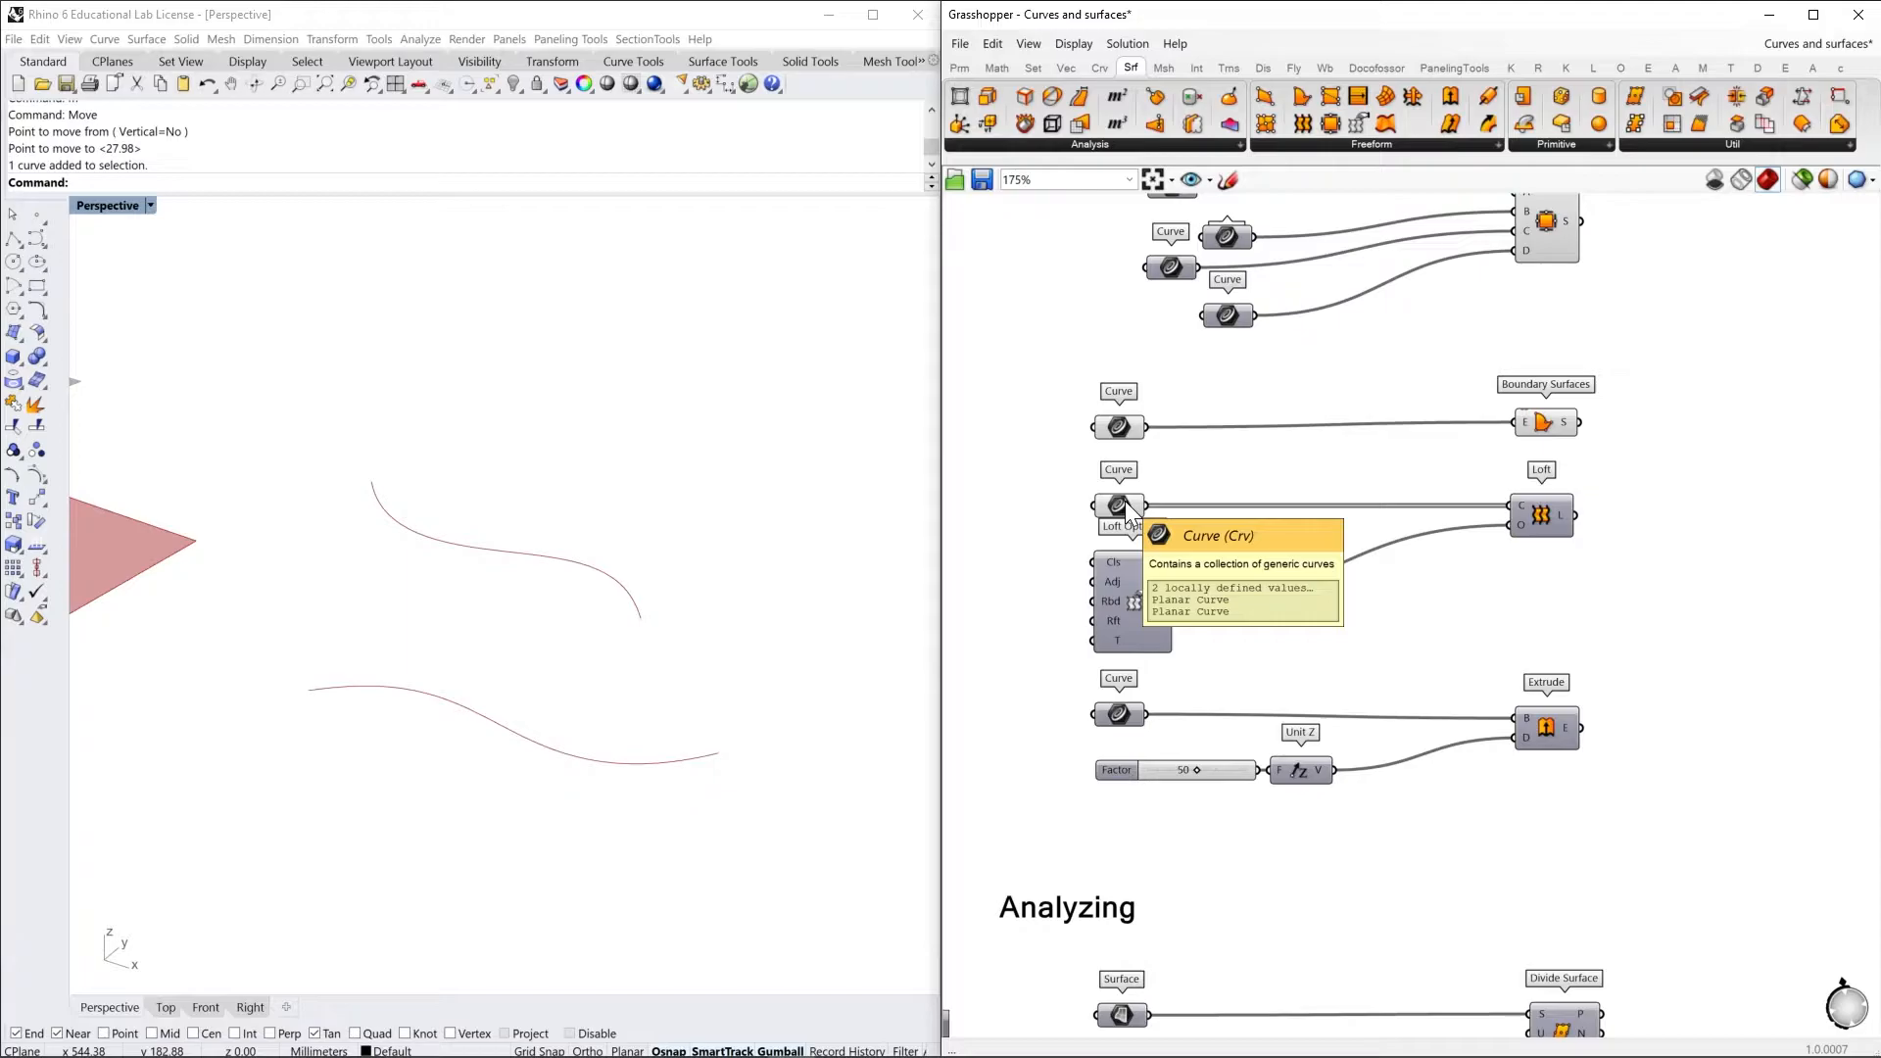
# Turn on the preview of the Loft component and view the surface between its two curves
pyautogui.click(1554, 517)
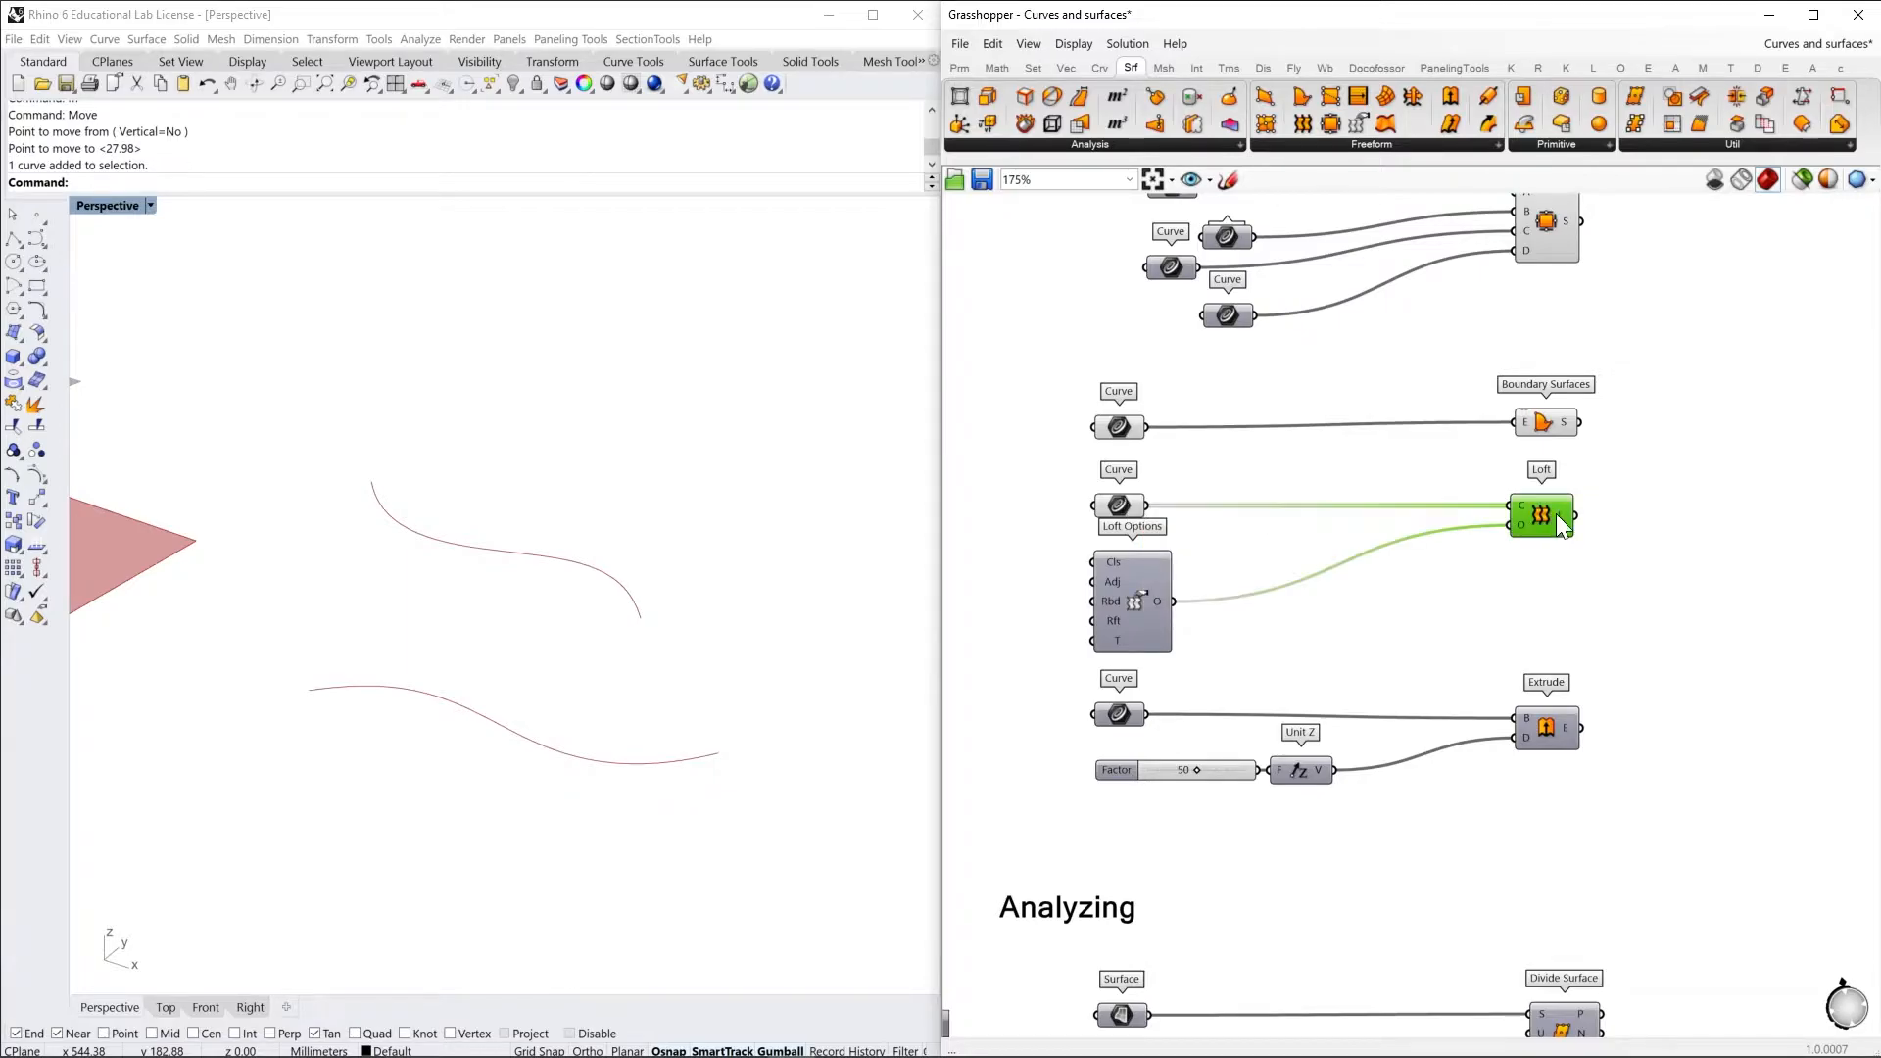
pyautogui.rightClick(1596, 495)
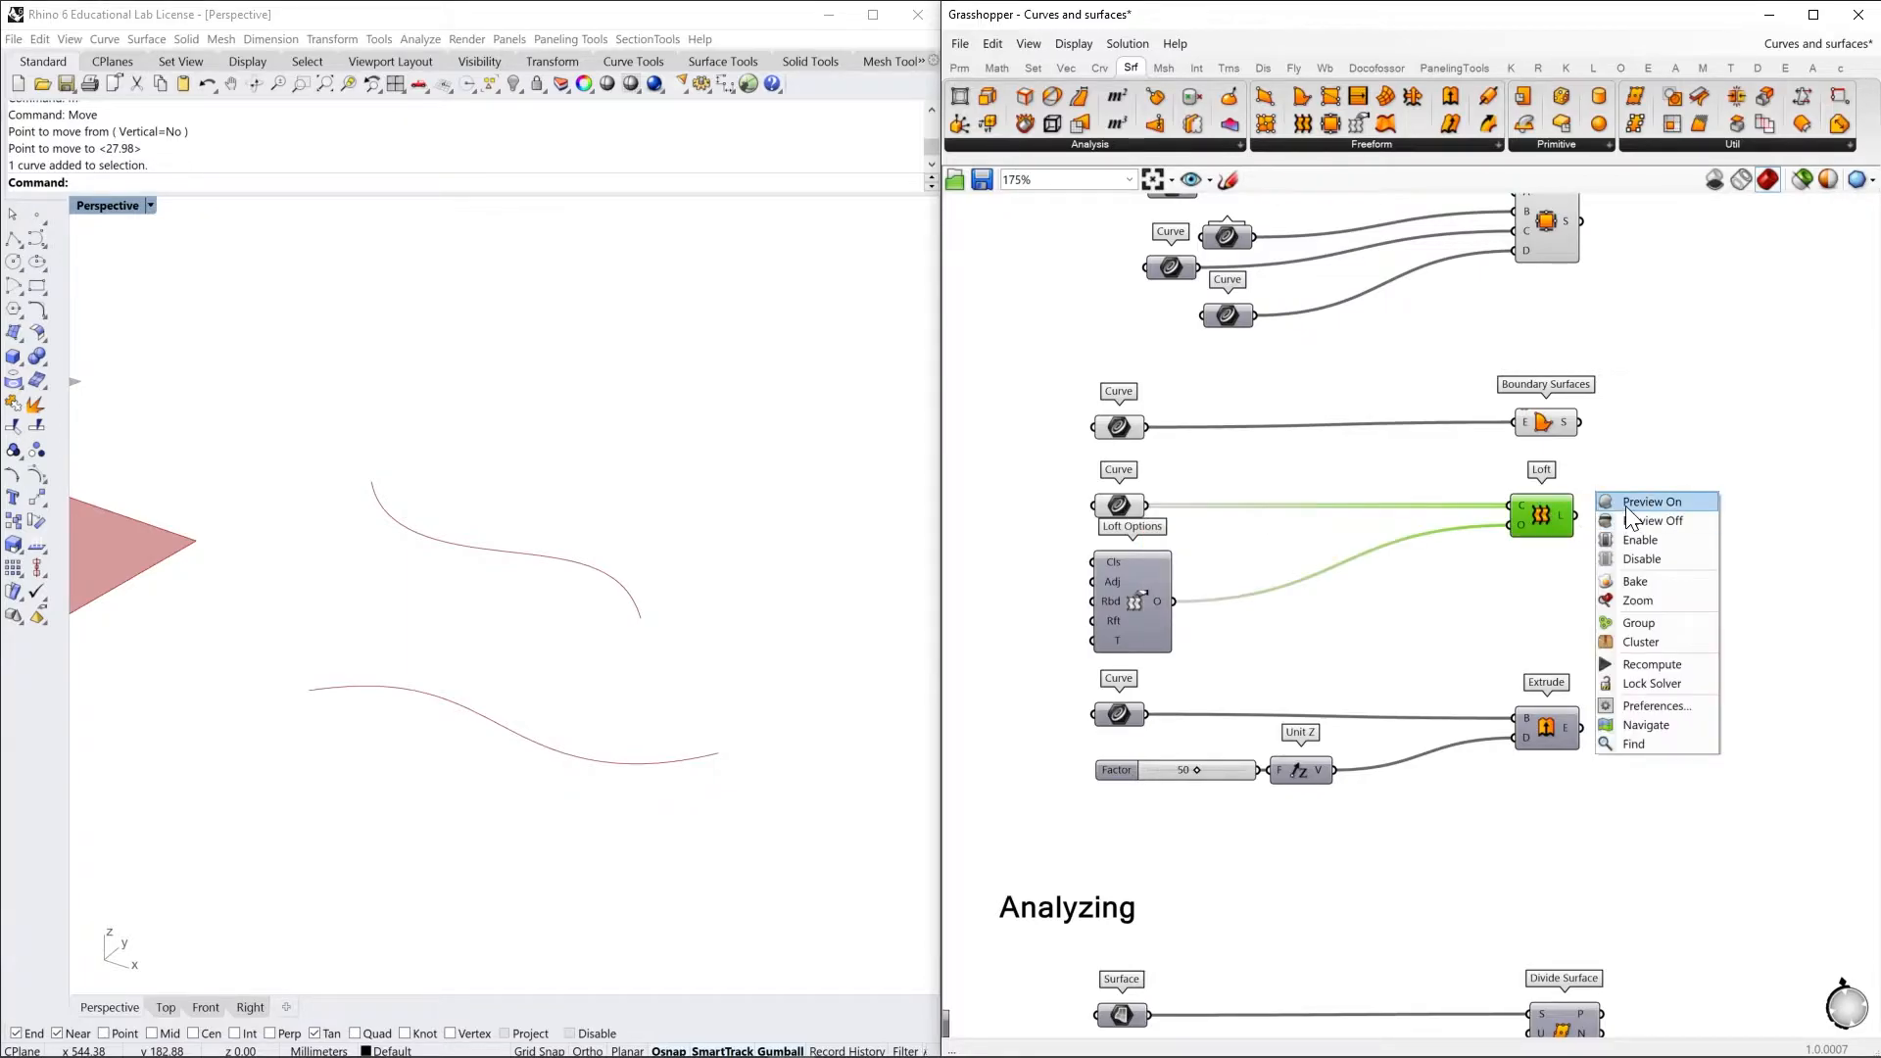
pyautogui.click(1628, 503)
pyautogui.moveTo(696, 691)
pyautogui.mouseDown(button='right')
pyautogui.moveTo(652, 686)
pyautogui.moveTo(705, 656)
pyautogui.moveTo(832, 659)
pyautogui.moveTo(669, 680)
pyautogui.moveTo(575, 663)
pyautogui.moveTo(697, 685)
pyautogui.mouseUp(button='right')
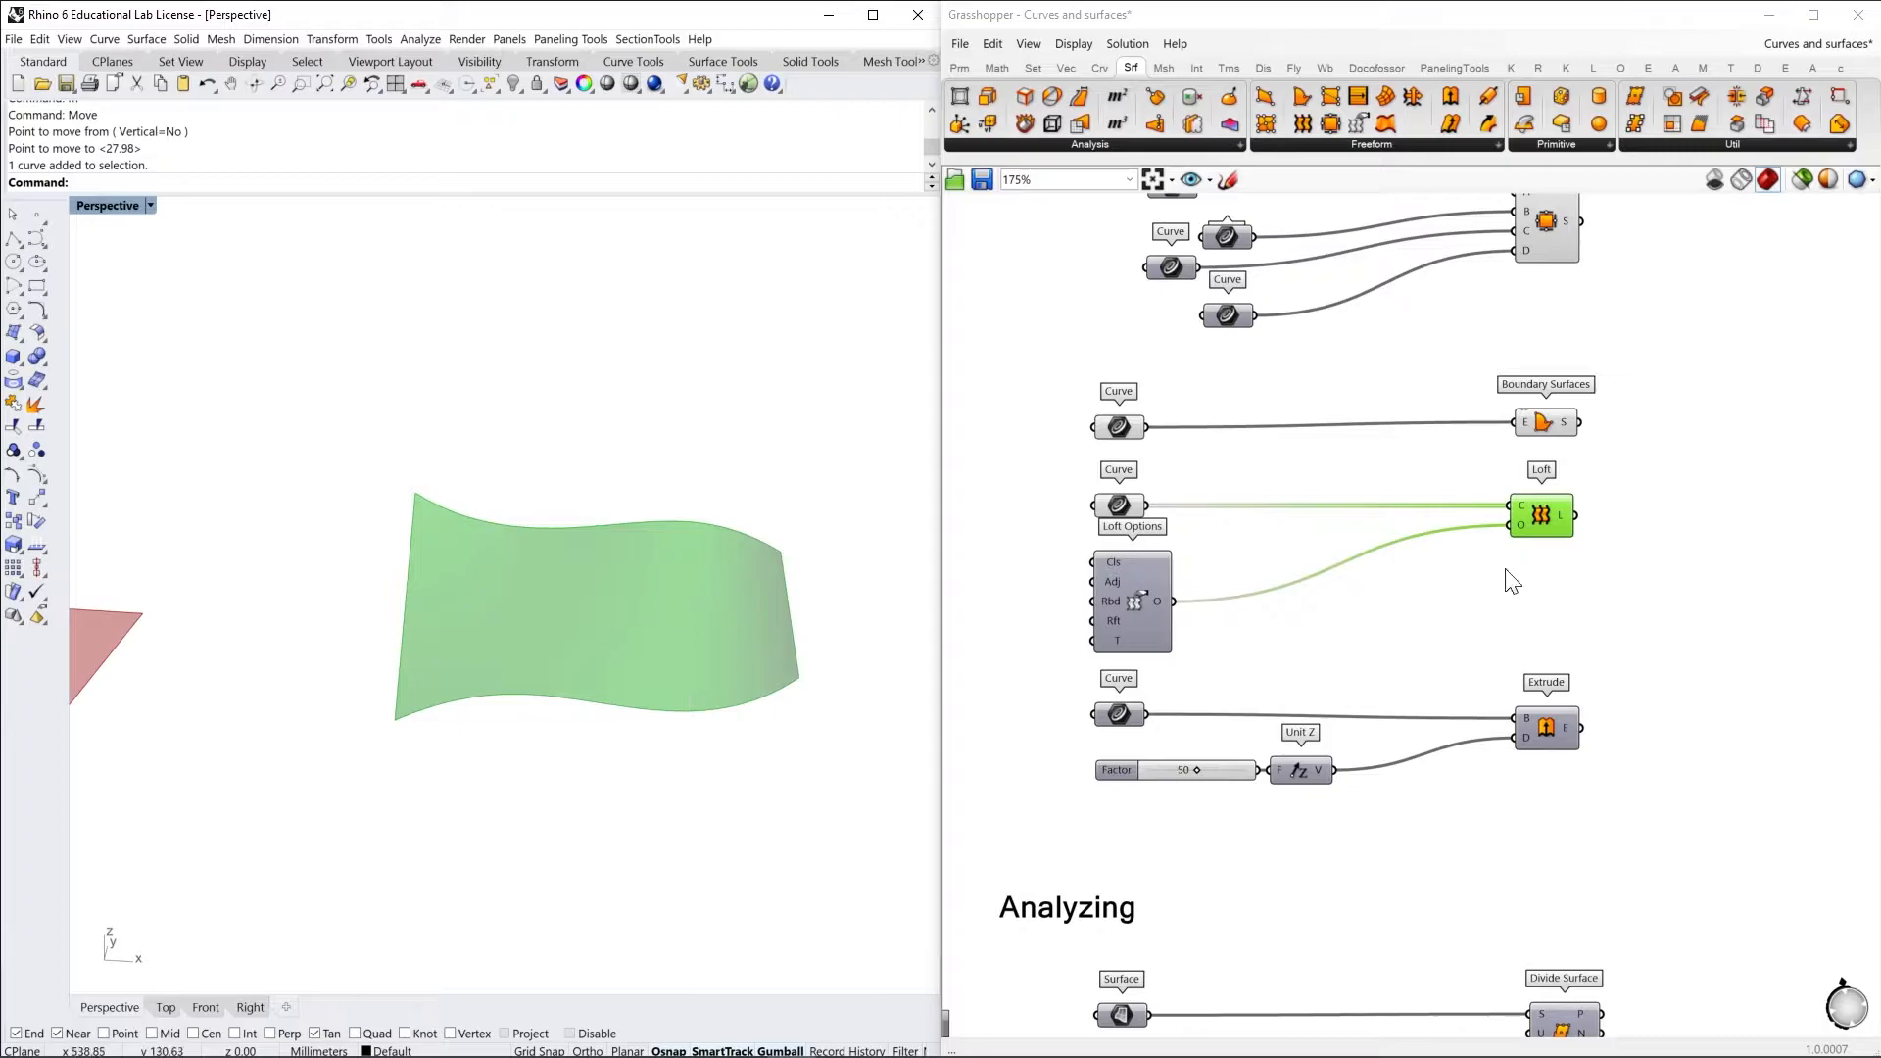
# Inspect the Curves and Options inputs of the Loft component
pyautogui.scroll(3, 1534, 521)
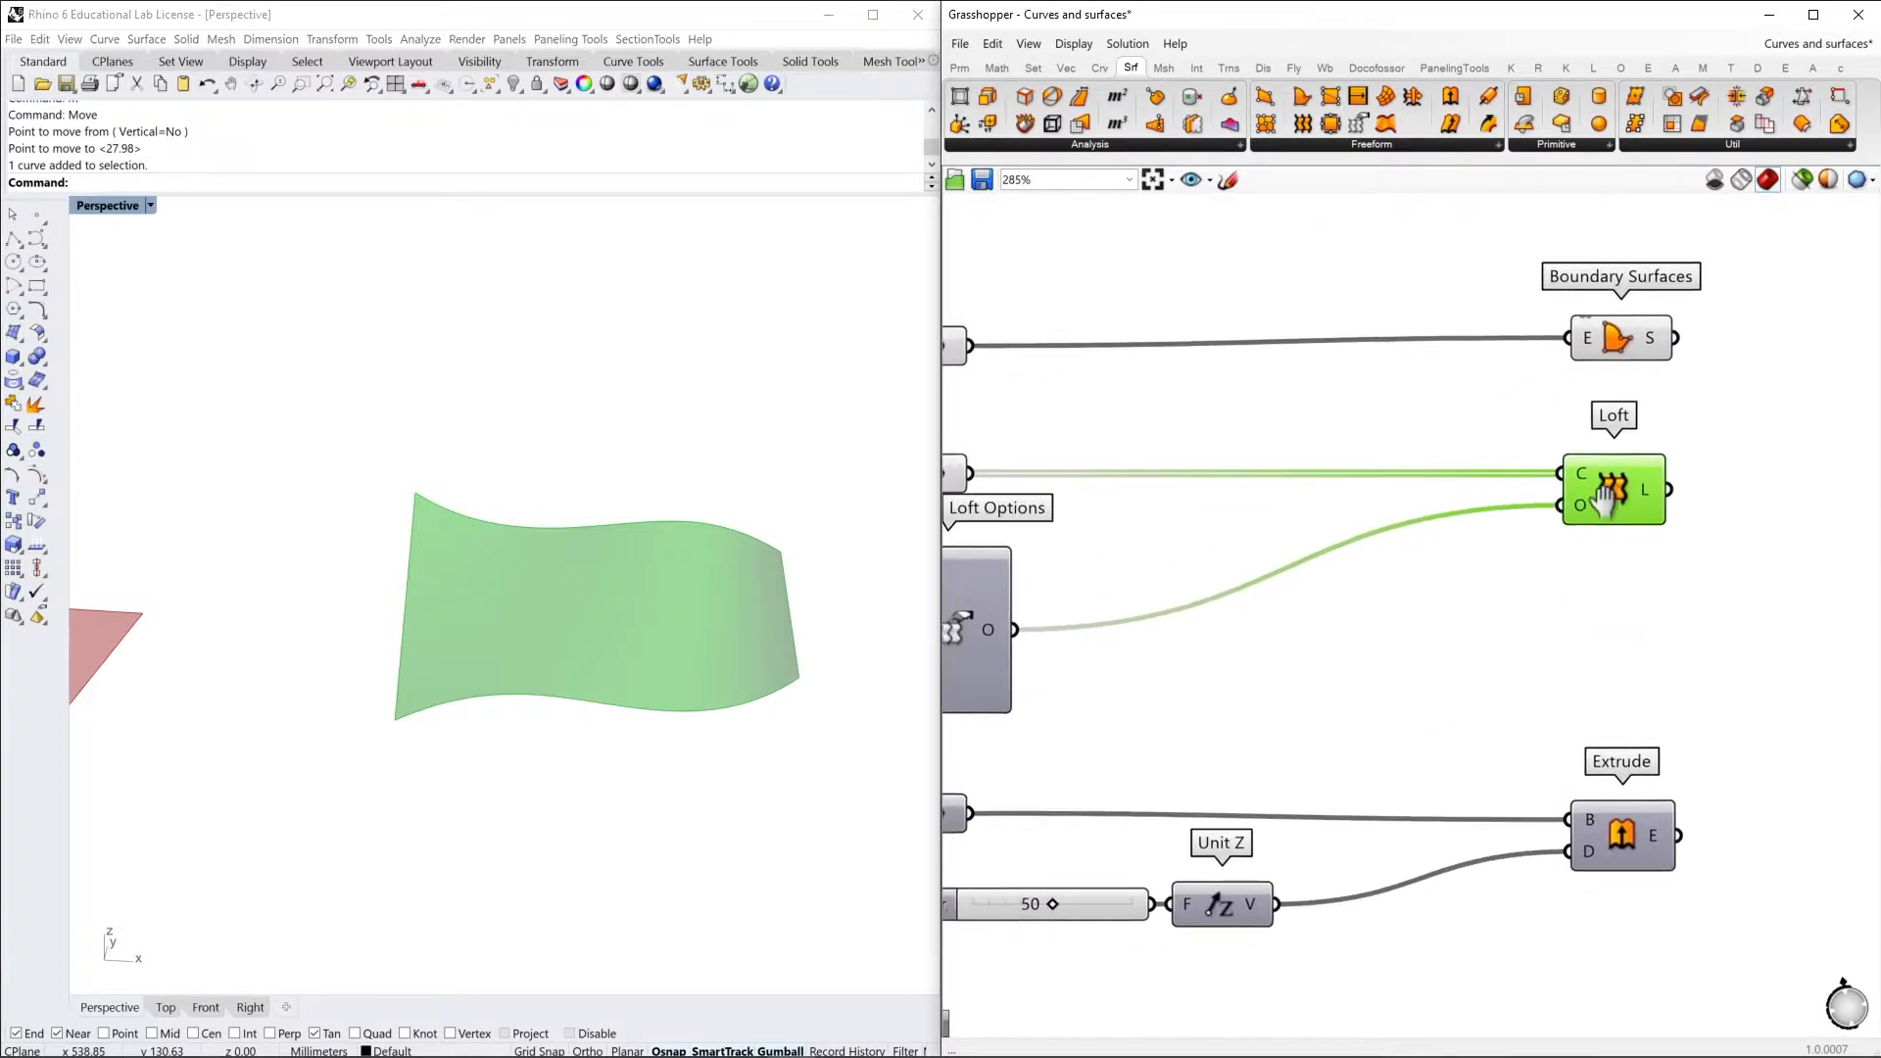
pyautogui.moveTo(1591, 474)
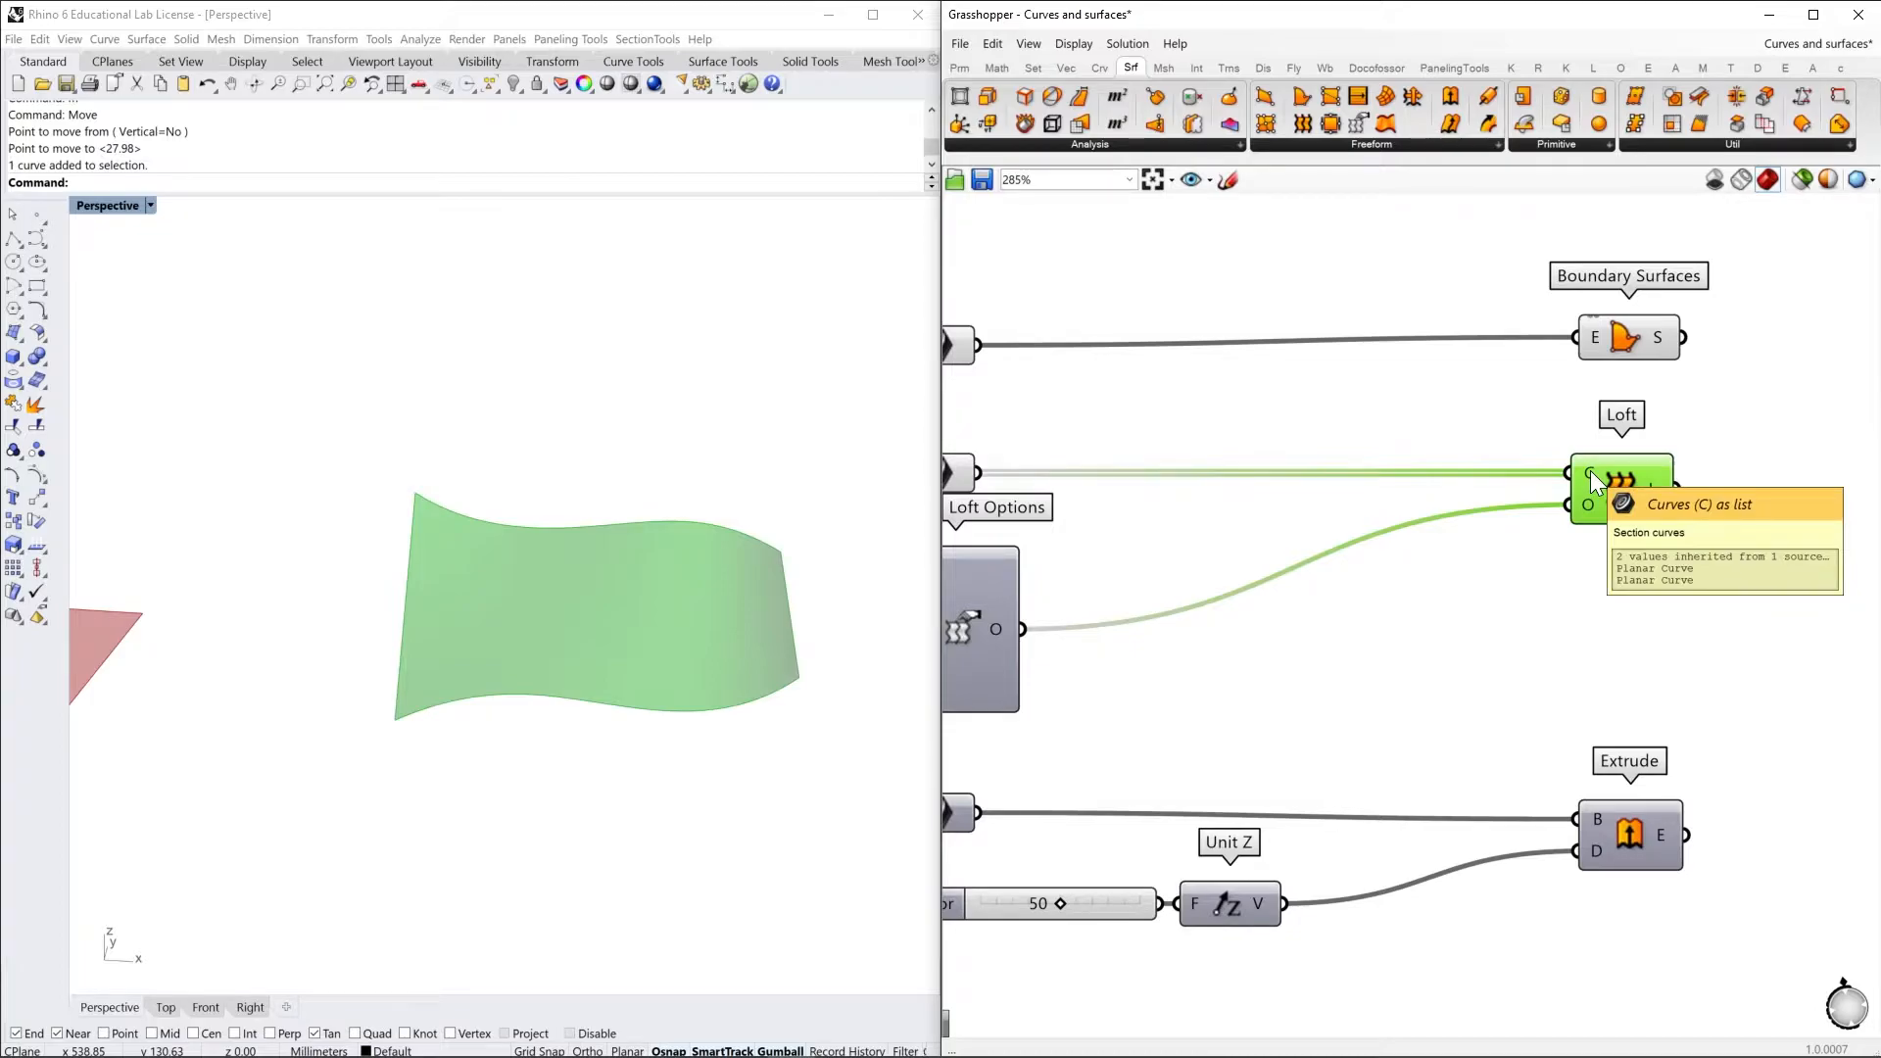
pyautogui.moveTo(1591, 507)
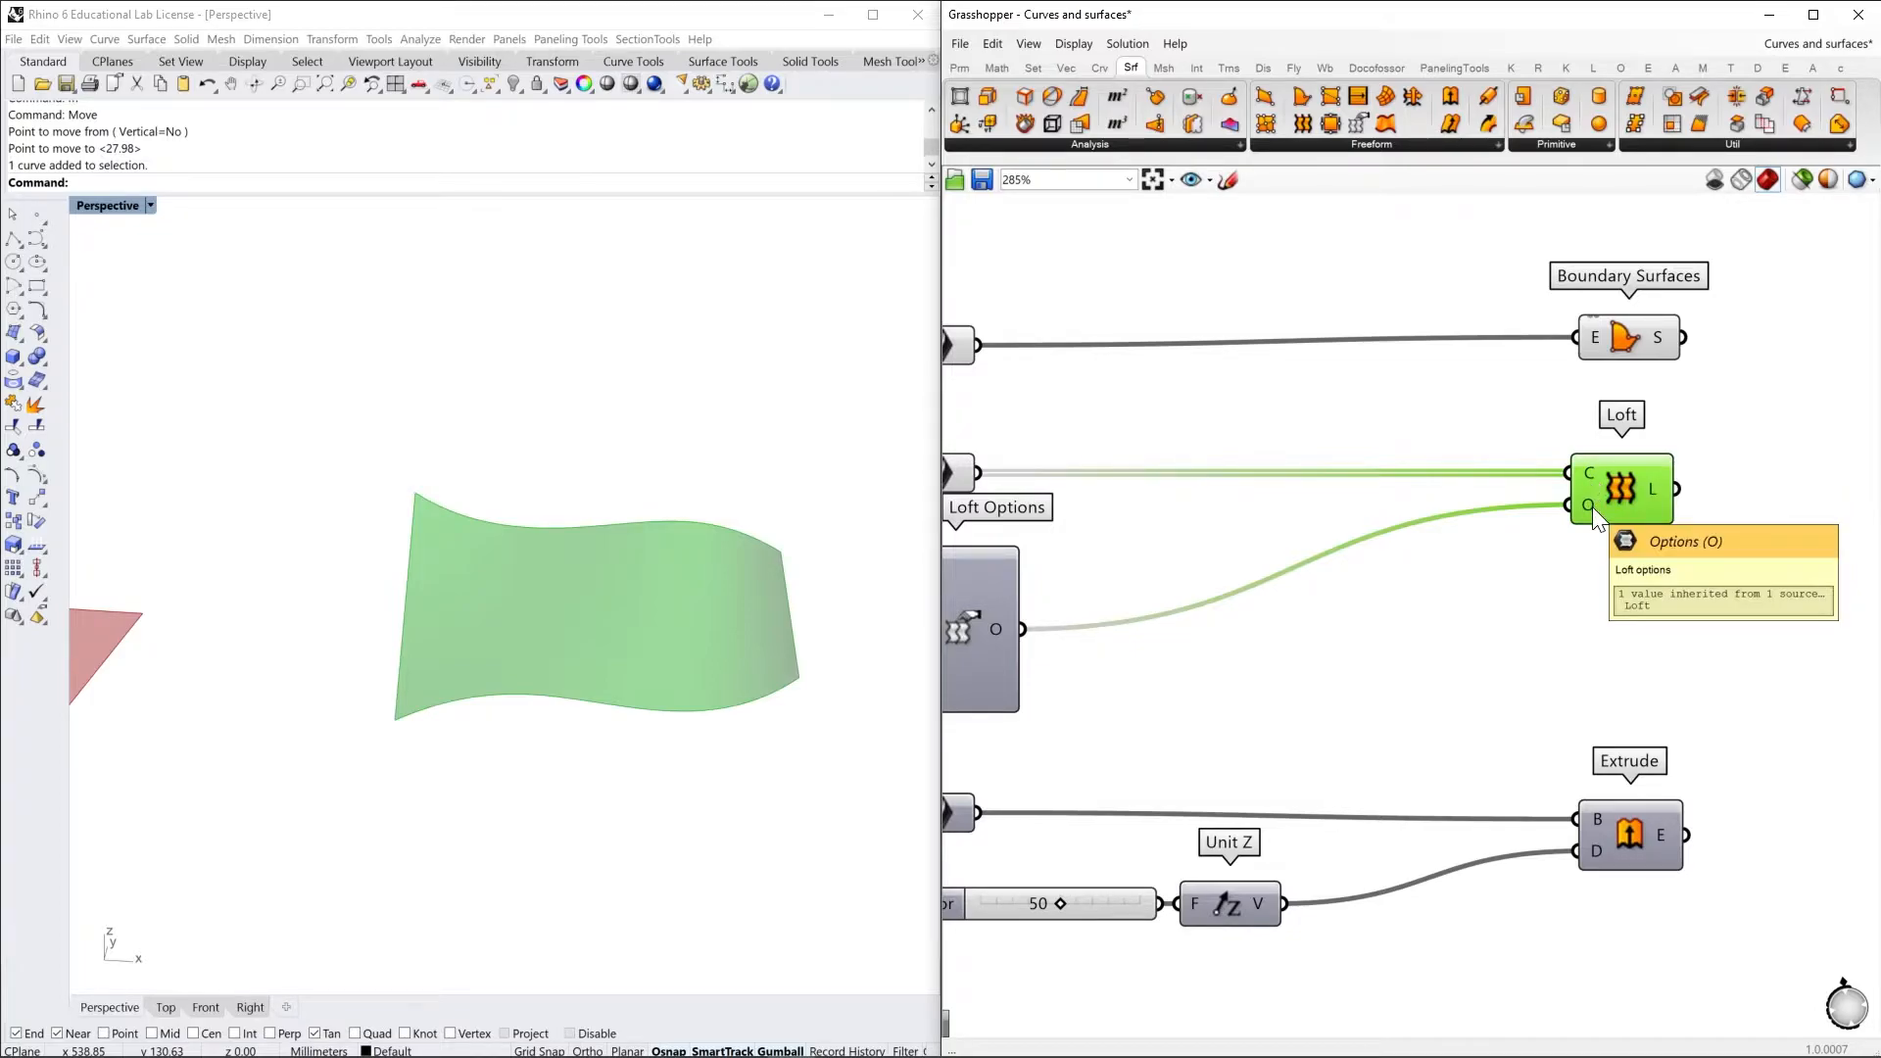
pyautogui.scroll(-2, 1591, 507)
pyautogui.click(1603, 549)
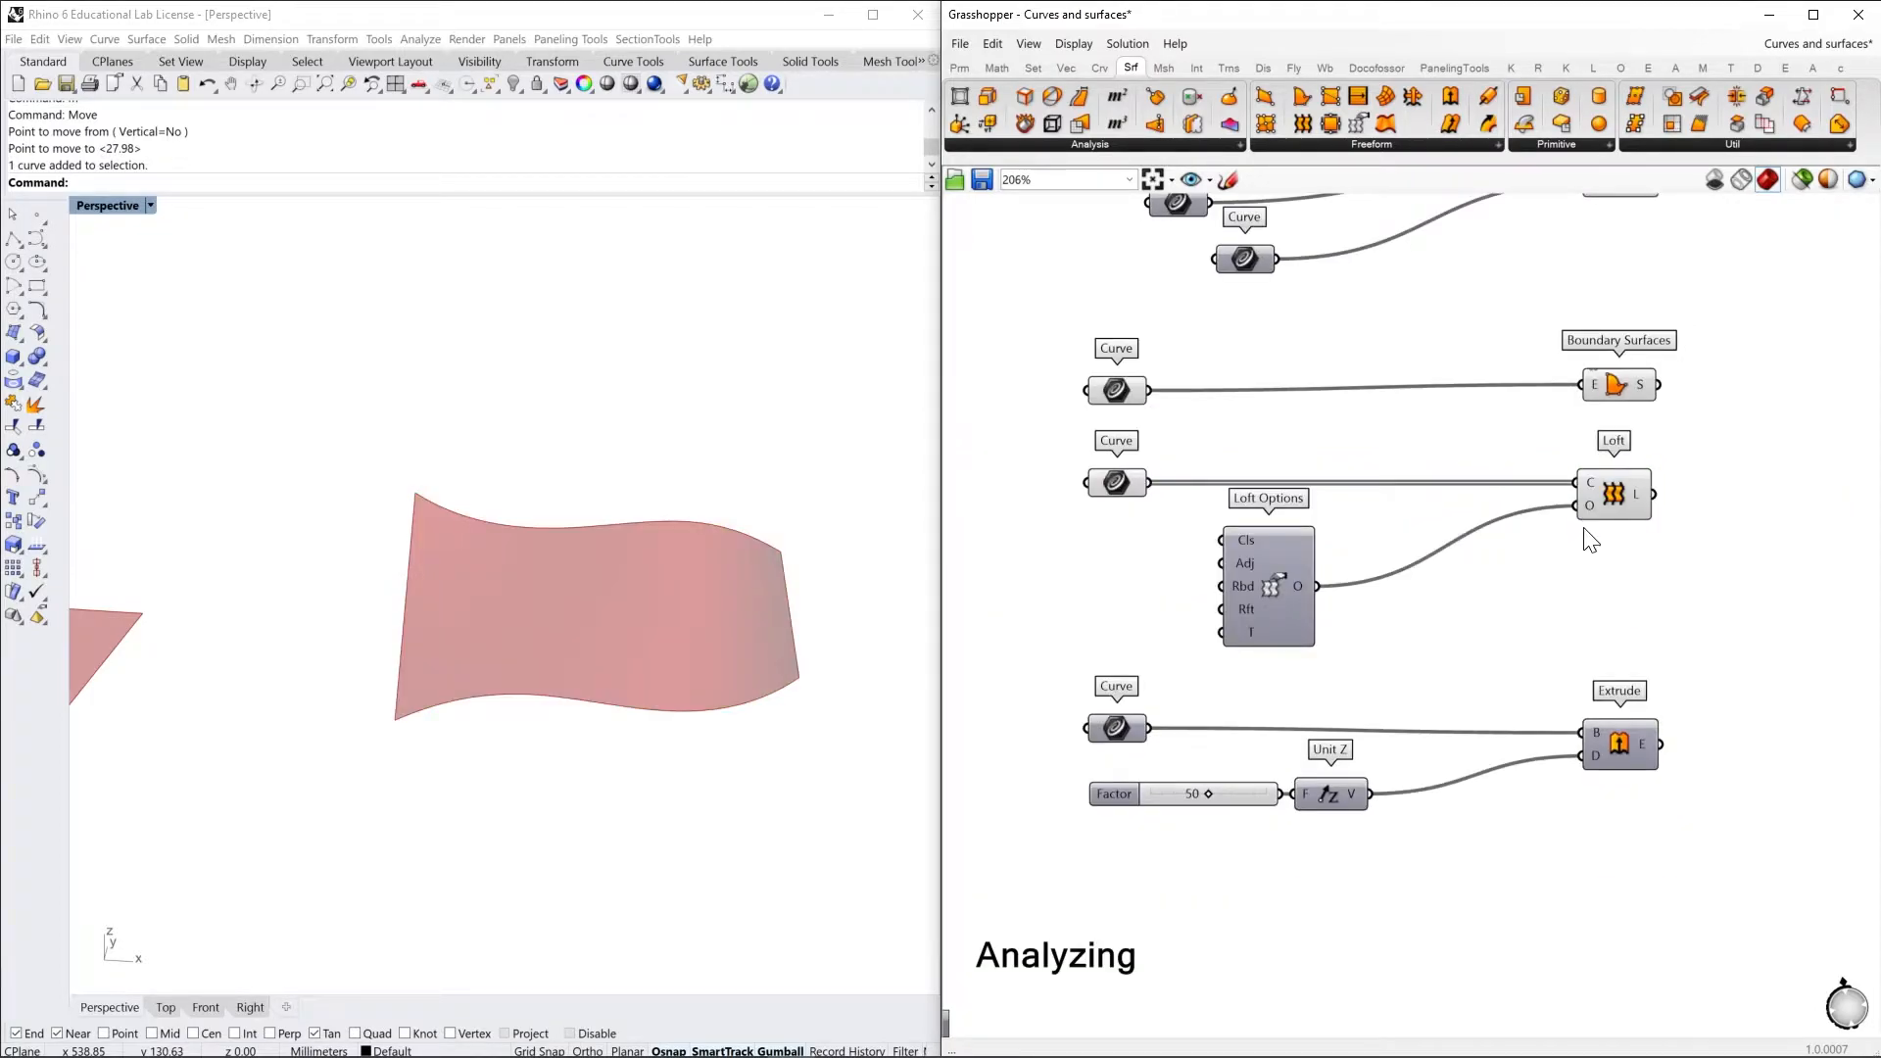
# Place a second Loft Options component beside the existing one and delete it
pyautogui.doubleClick(1534, 599)
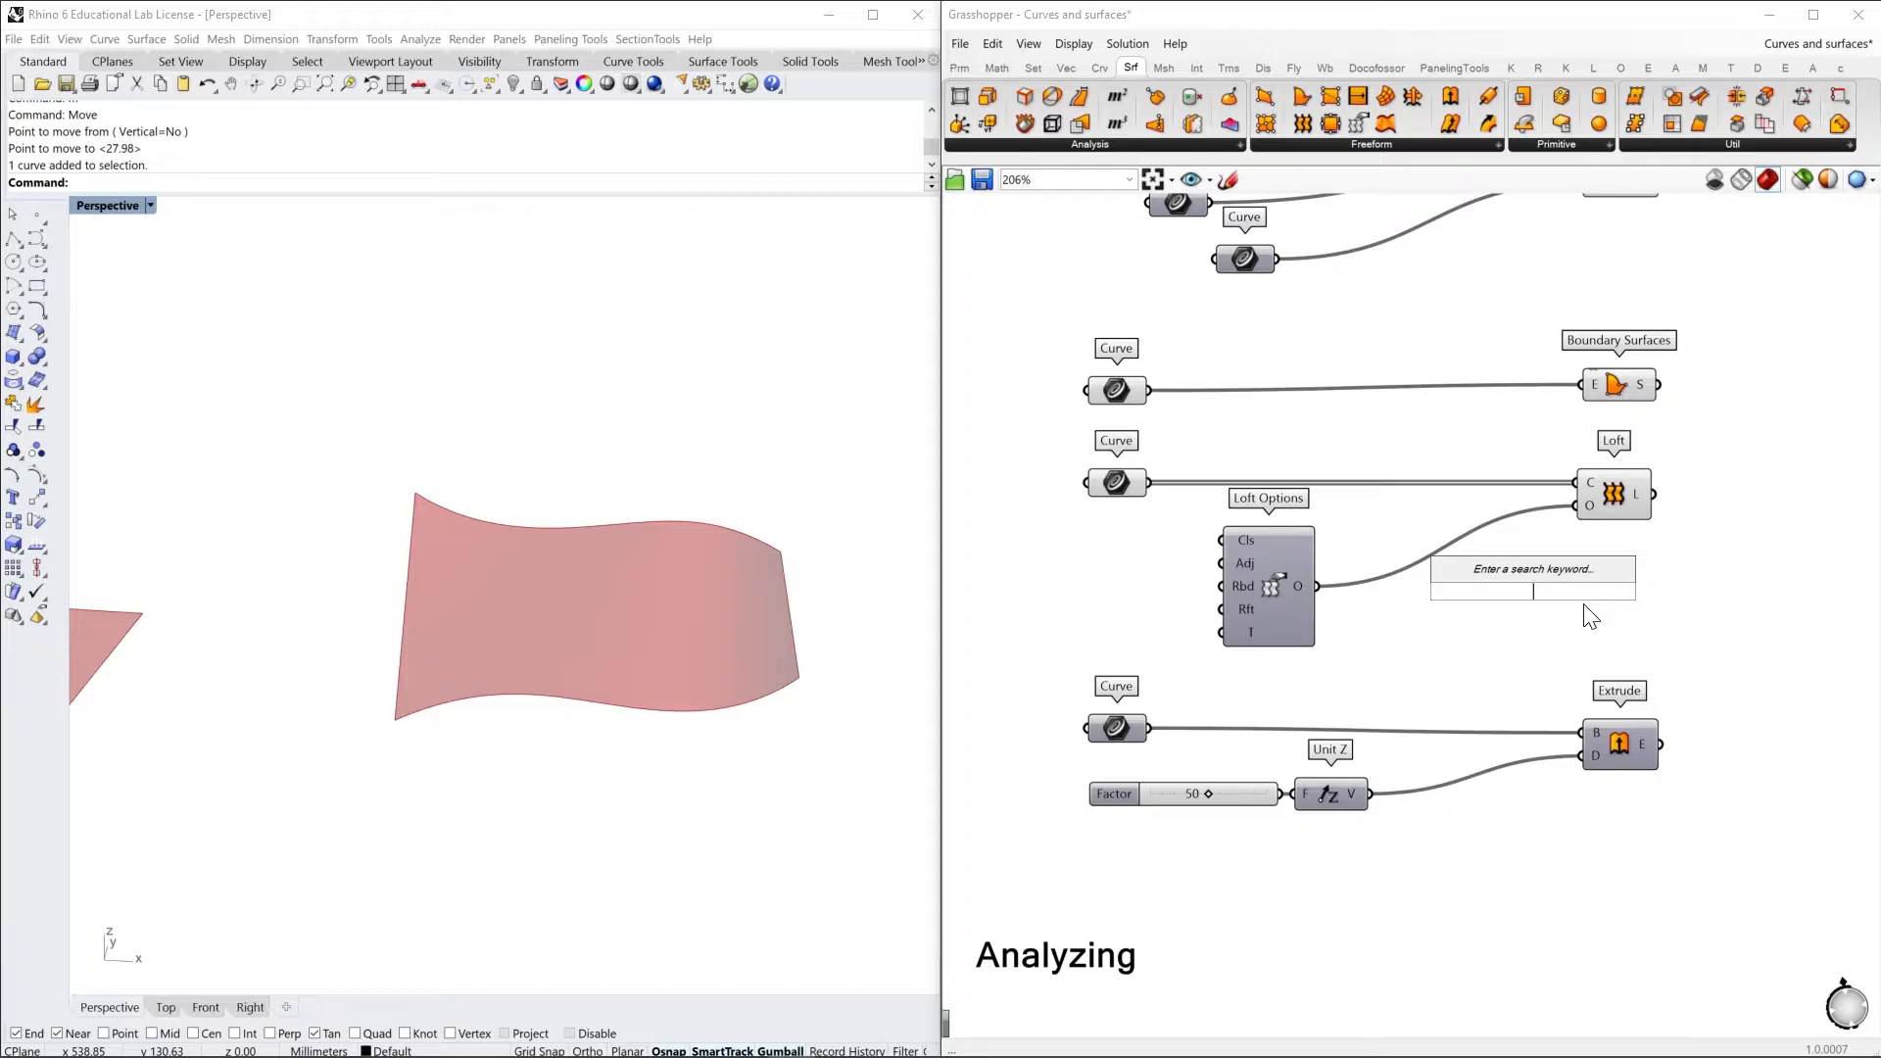
pyautogui.write('loft')
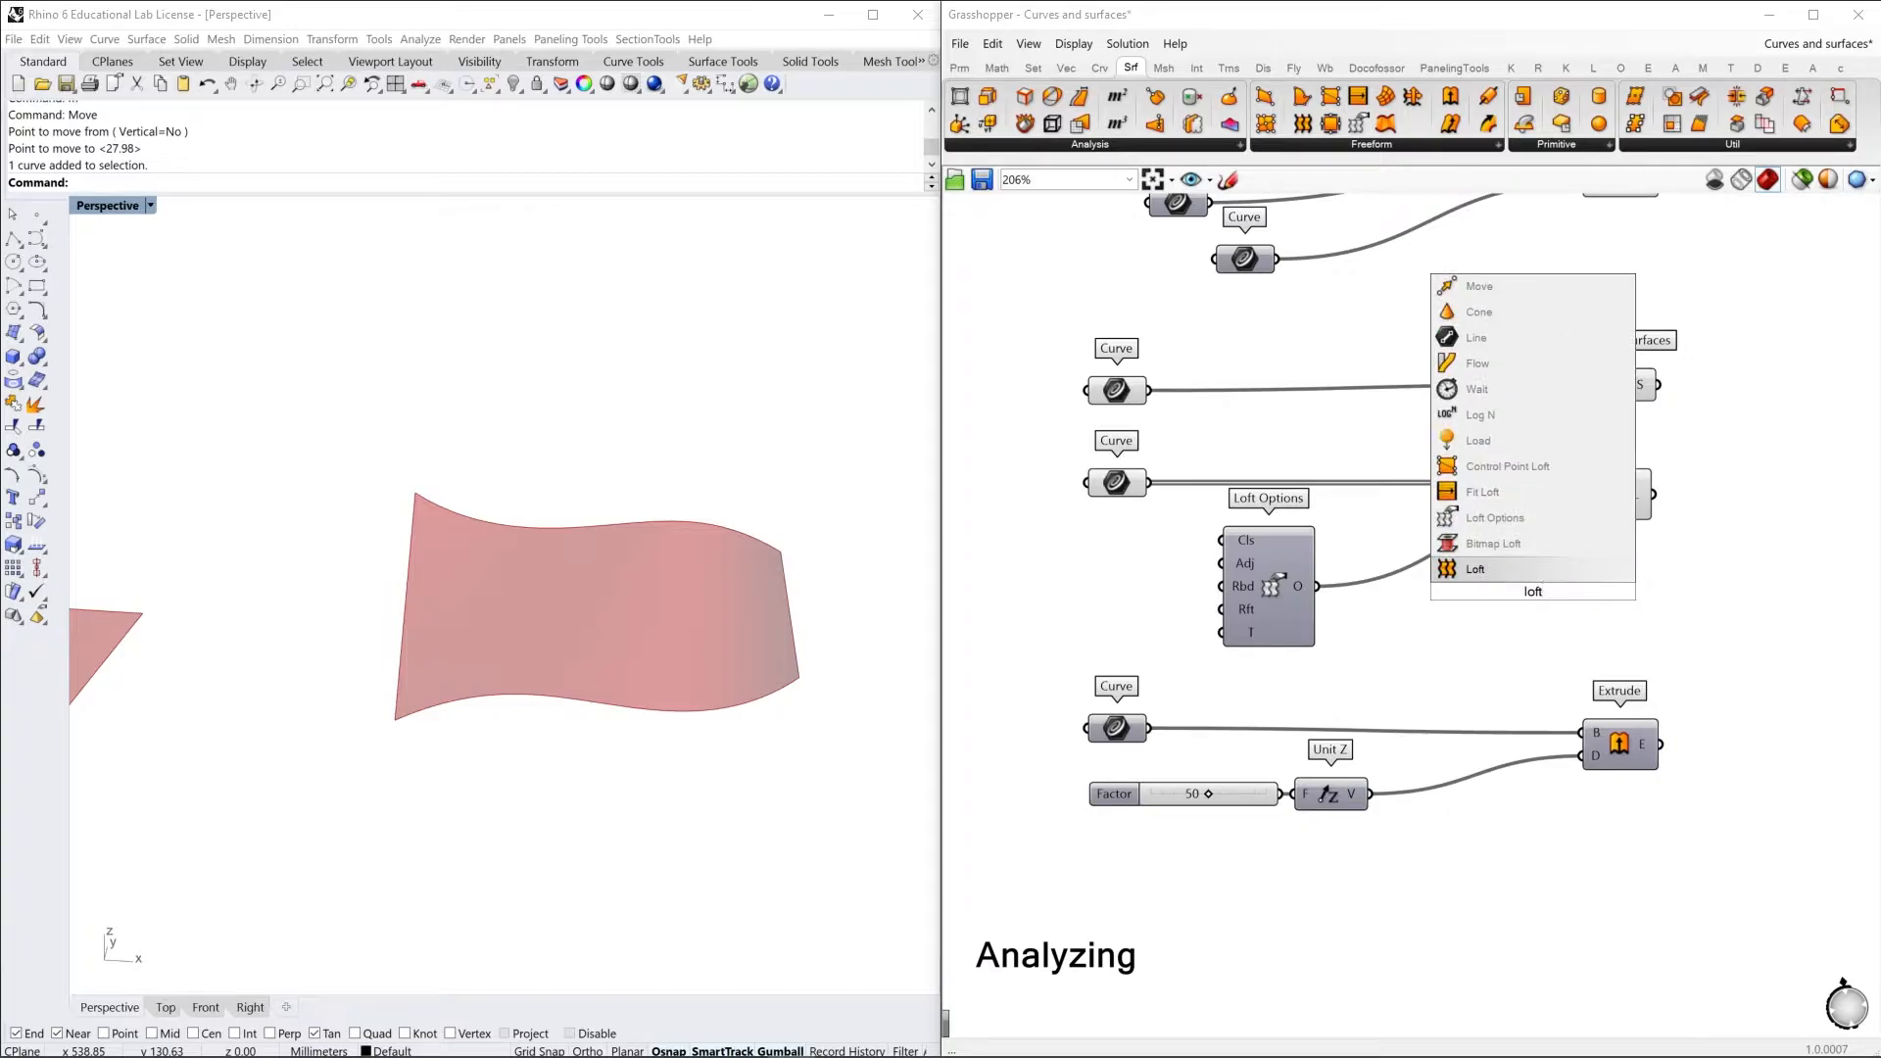
pyautogui.write(' op')
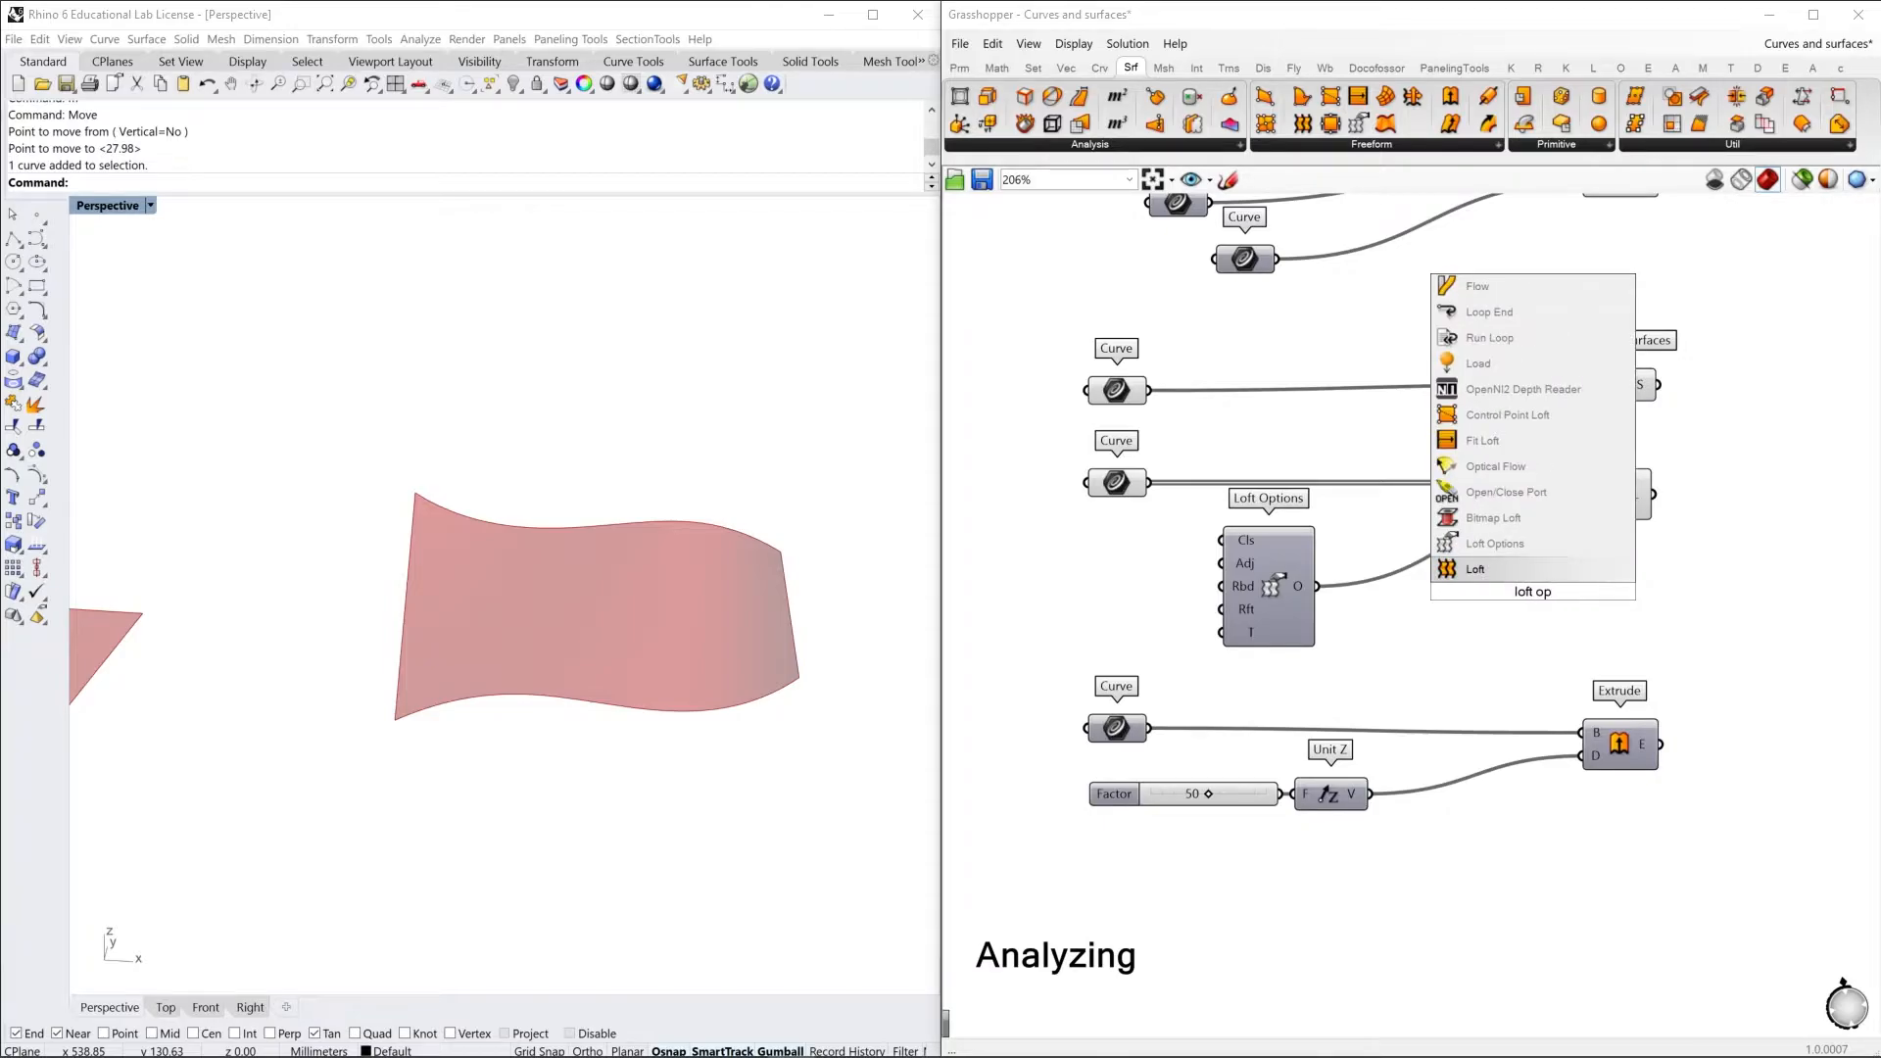
pyautogui.click(1536, 543)
pyautogui.moveTo(1546, 601); pyautogui.dragTo(1150, 608)
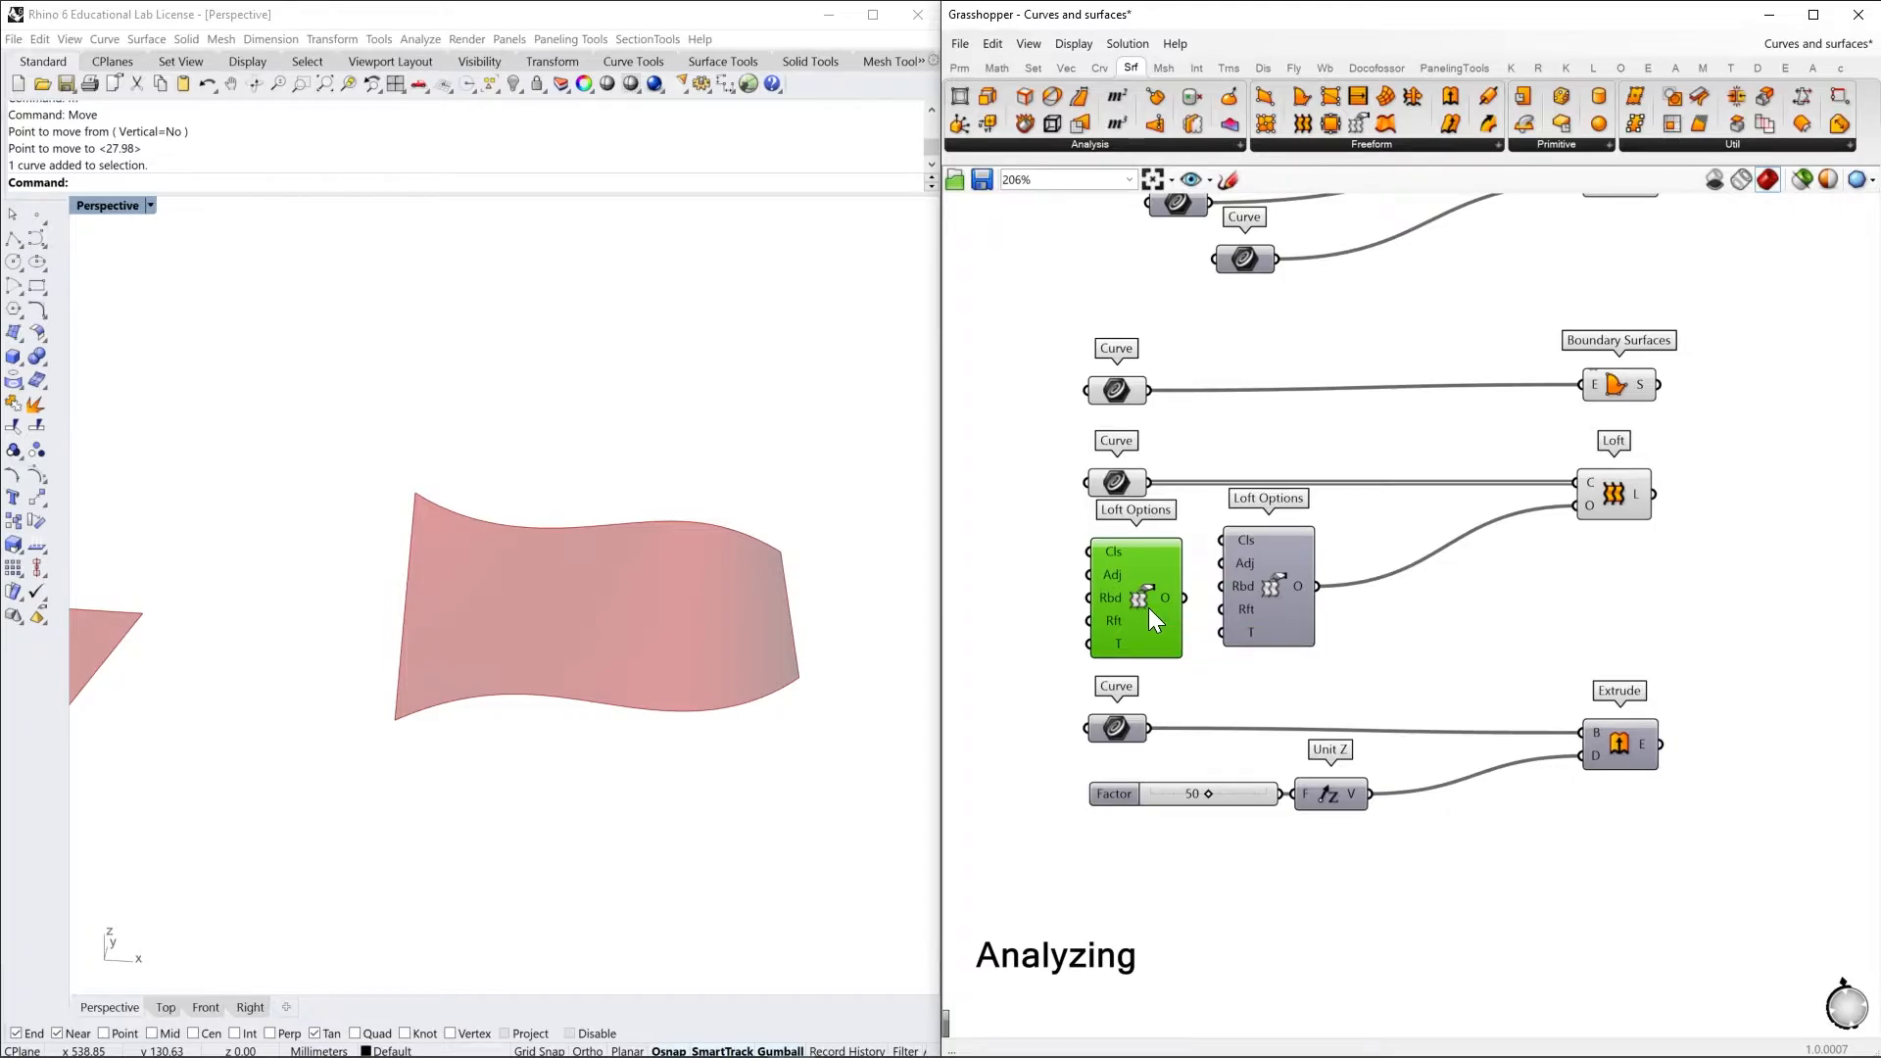
pyautogui.press('Delete')
# Check the Closed input of Loft Options and turn on the preview of the Curve parameter feeding Extrude
pyautogui.moveTo(1255, 539)
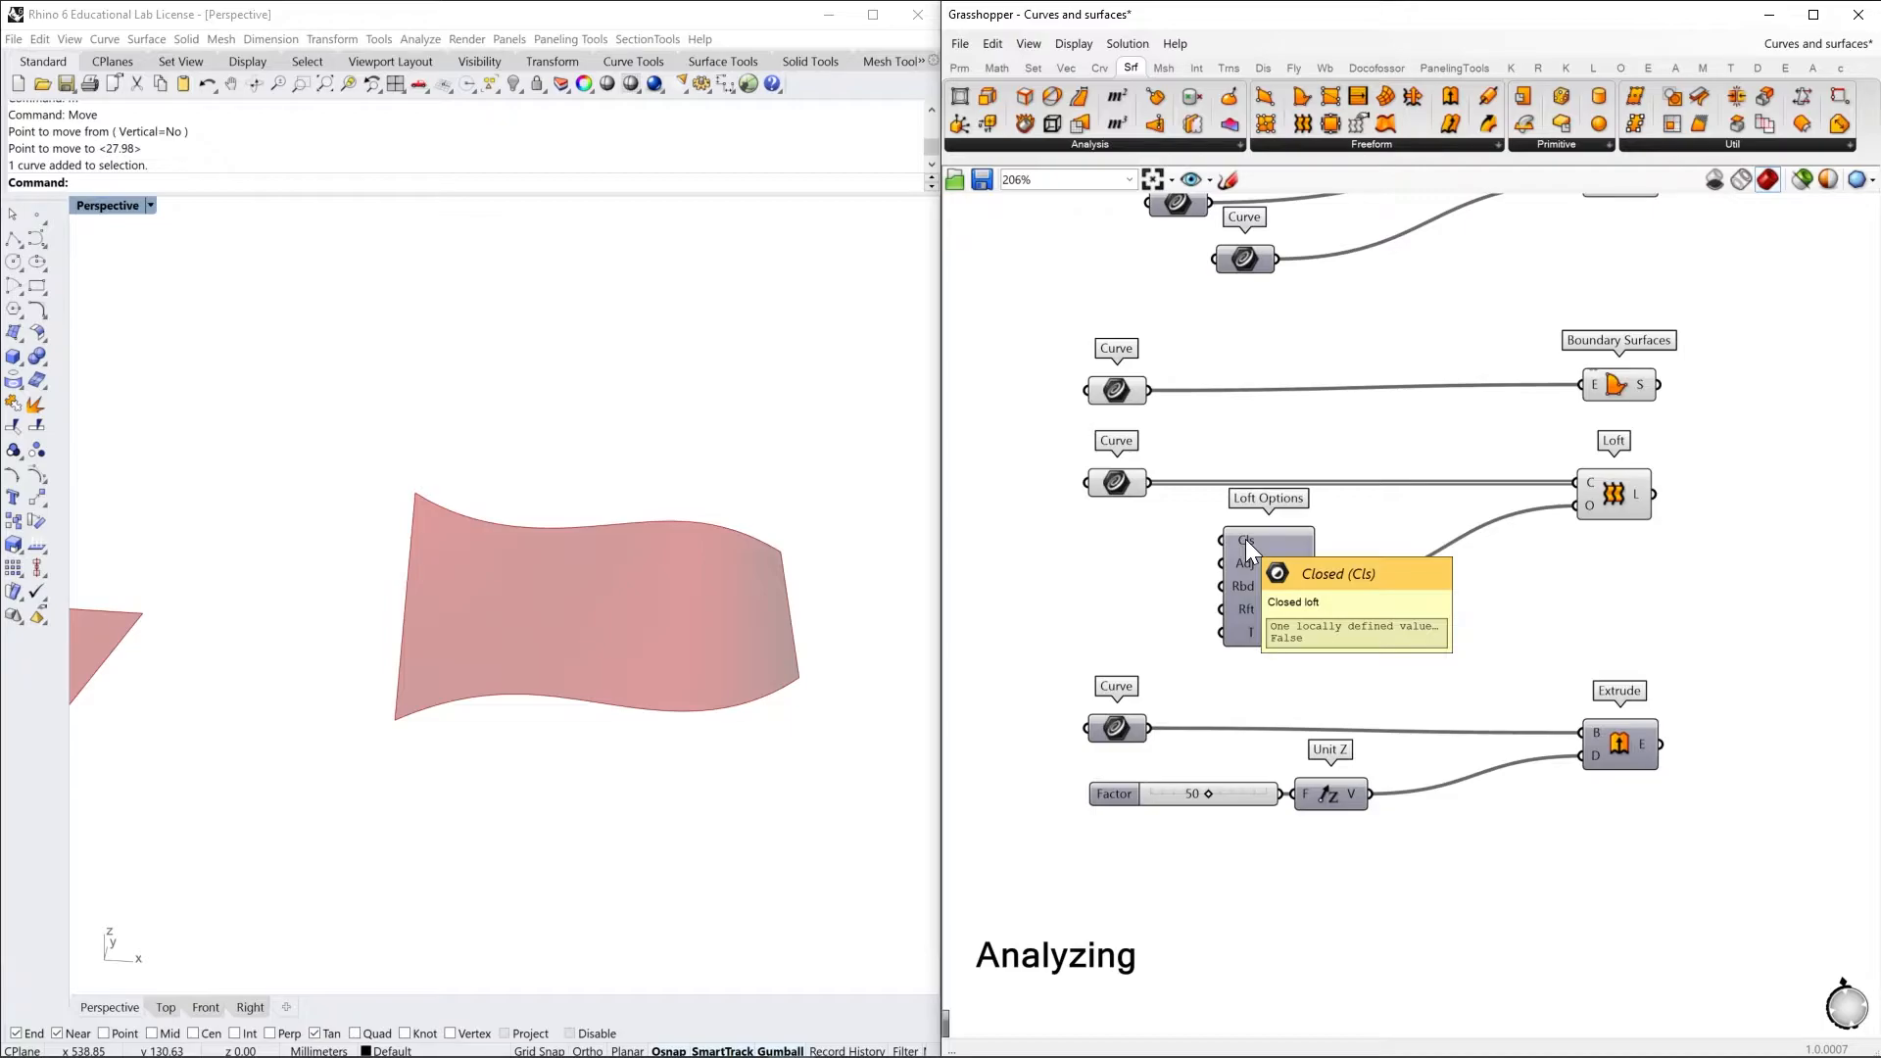
pyautogui.scroll(-2, 1279, 650)
pyautogui.keyDown('shift'); pyautogui.moveTo(804, 723); pyautogui.dragTo(653, 704, button='right'); pyautogui.keyUp('shift')
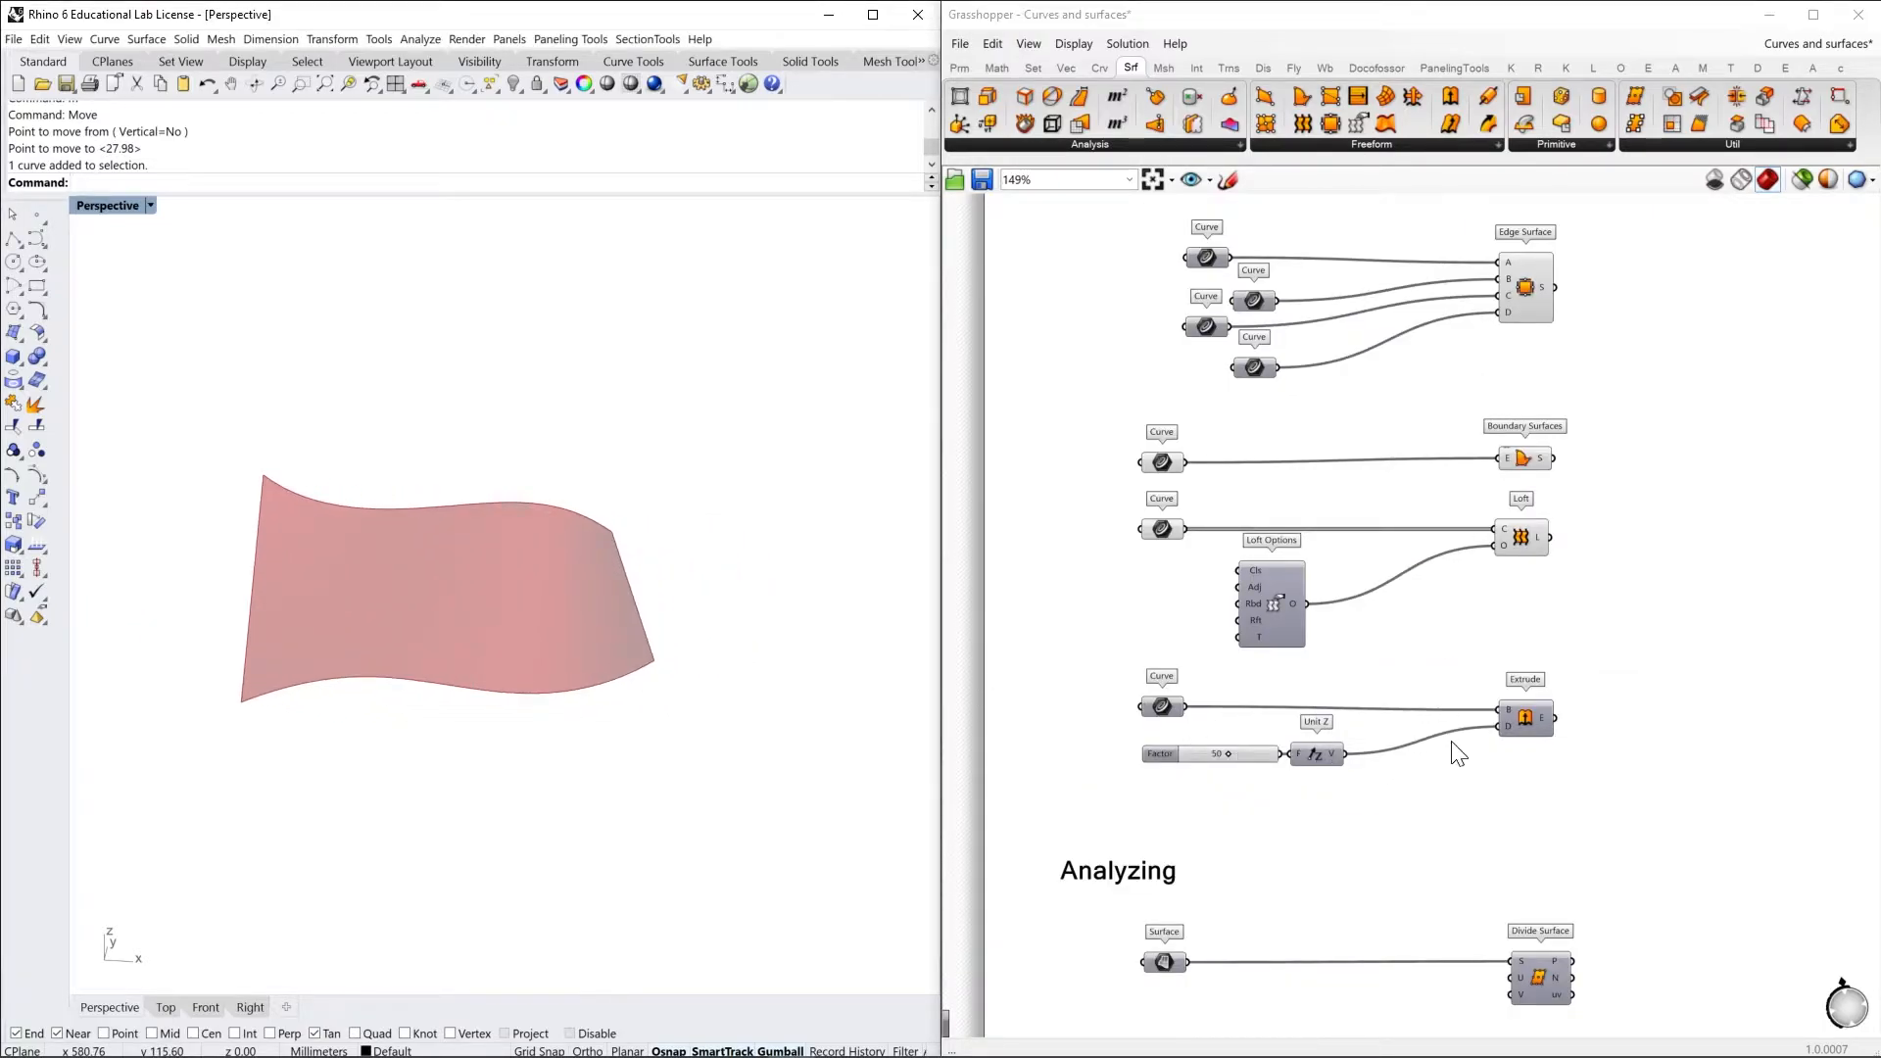
pyautogui.moveTo(1472, 775); pyautogui.dragTo(1496, 648, button='right')
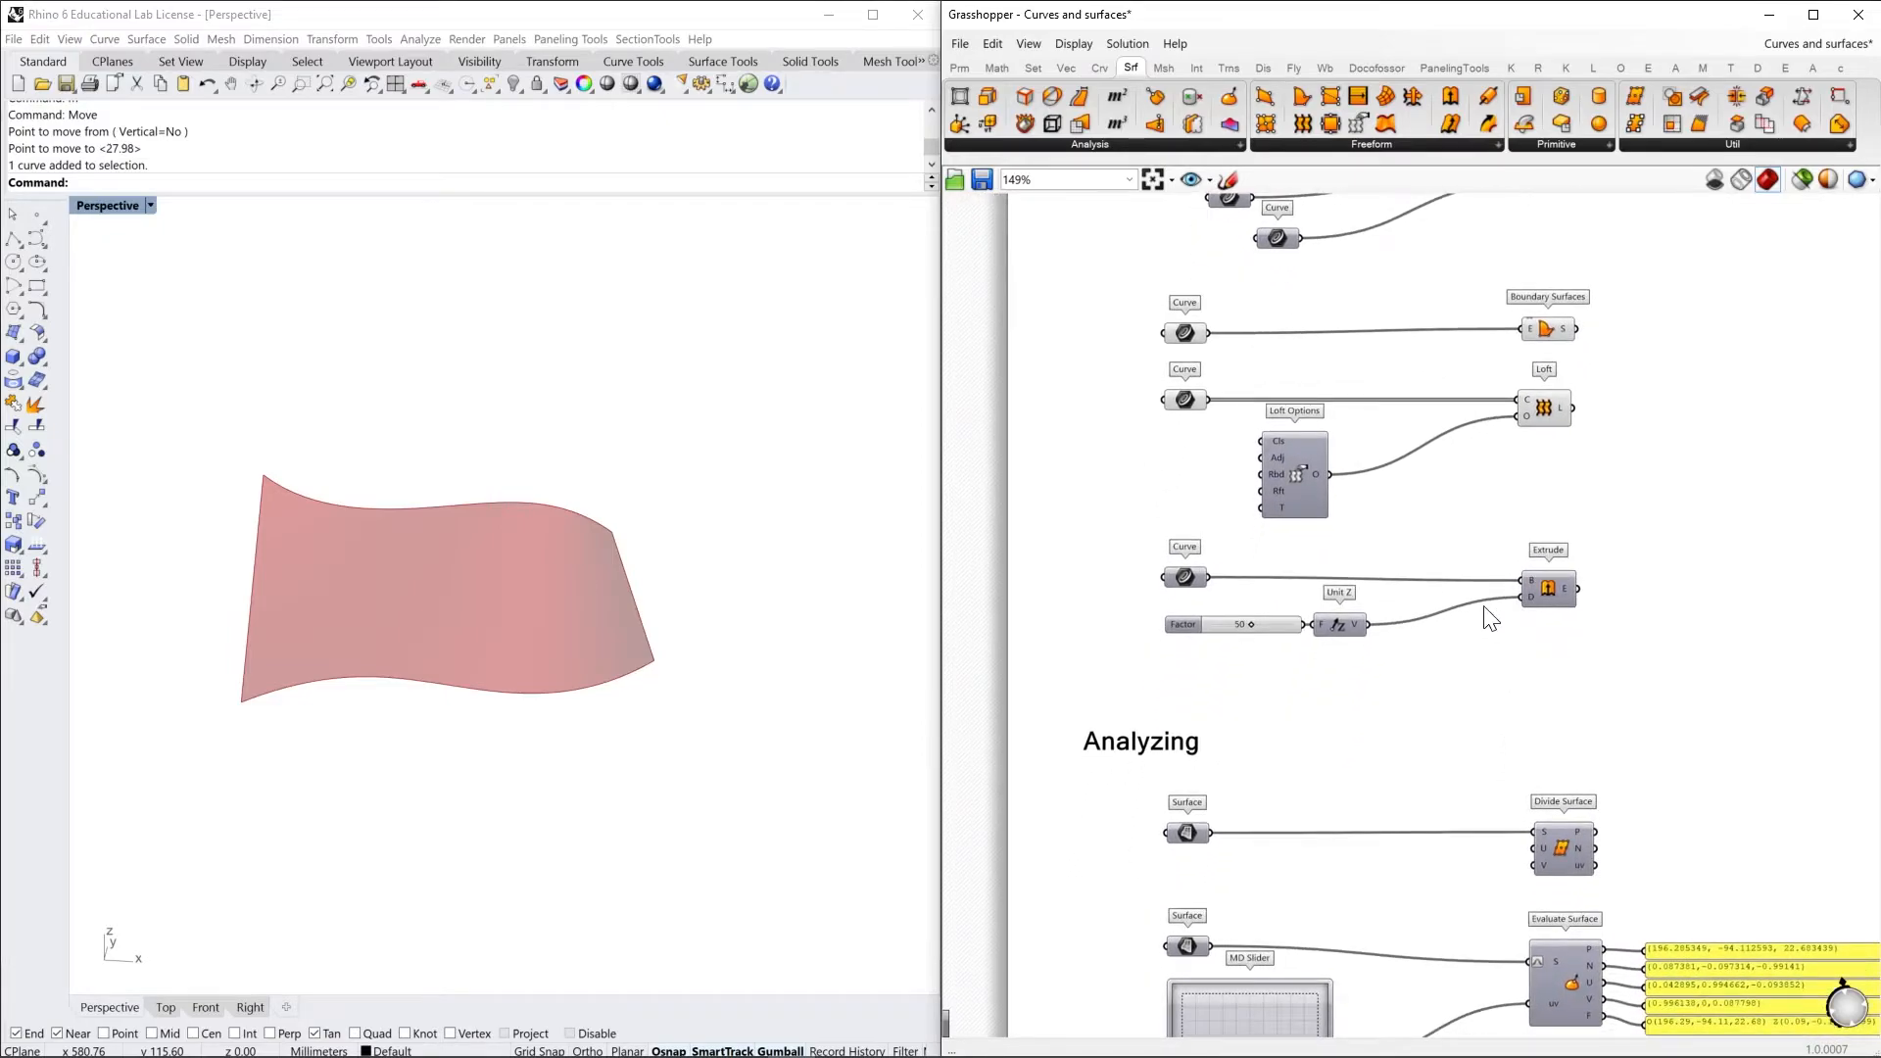
pyautogui.moveTo(1354, 633)
pyautogui.keyDown('shift'); pyautogui.moveTo(809, 605); pyautogui.dragTo(467, 625, button='right'); pyautogui.keyUp('shift')
pyautogui.rightClick(1177, 574)
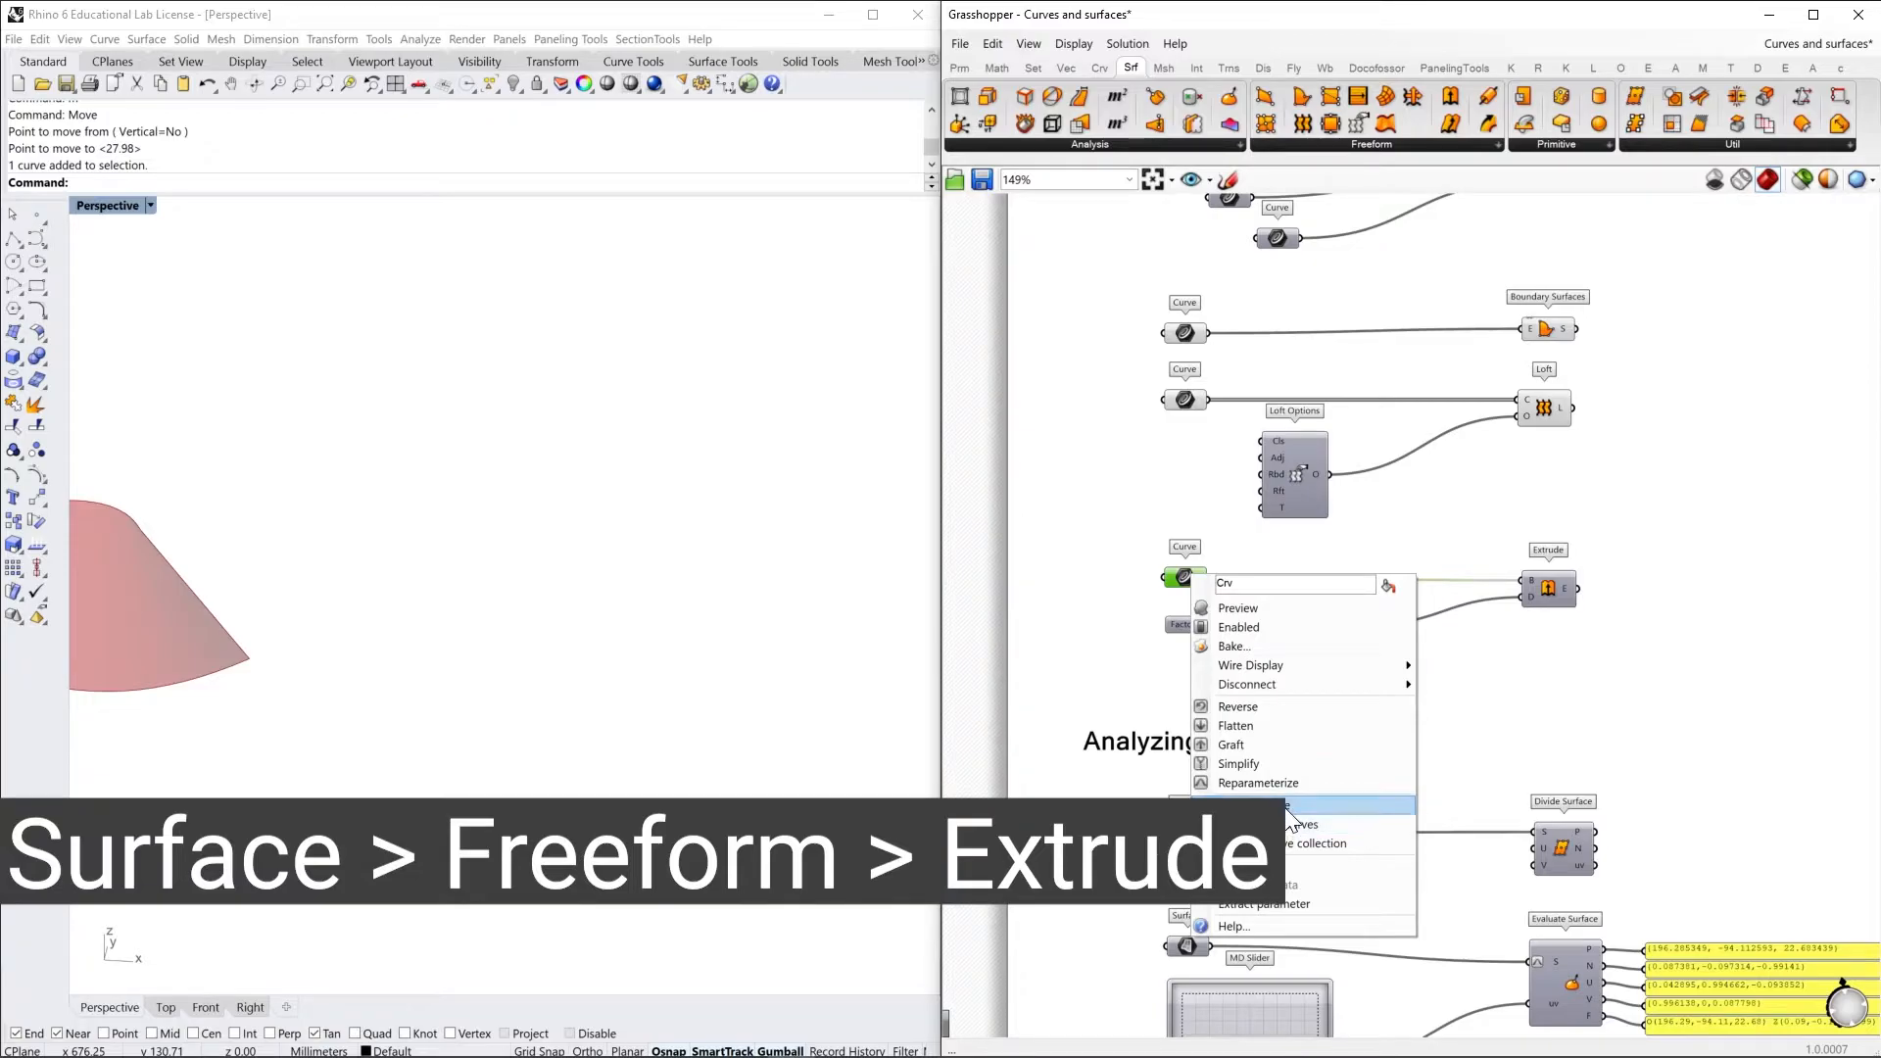
pyautogui.click(1281, 609)
pyautogui.moveTo(848, 786); pyautogui.dragTo(607, 748, button='right')
# Turn on the preview of the Extrude component and view the extruded surface
pyautogui.rightClick(1555, 596)
pyautogui.click(1595, 627)
pyautogui.moveTo(898, 701); pyautogui.dragTo(838, 678, button='right')
pyautogui.scroll(2, 1549, 586)
pyautogui.moveTo(1549, 586); pyautogui.dragTo(1609, 595, button='right')
pyautogui.moveTo(833, 656); pyautogui.dragTo(749, 668, button='right')
# Add a Unit Y component below Unit Z and use it as the direction input of Extrude
pyautogui.click(1332, 654)
pyautogui.moveTo(1342, 659); pyautogui.dragTo(1363, 661)
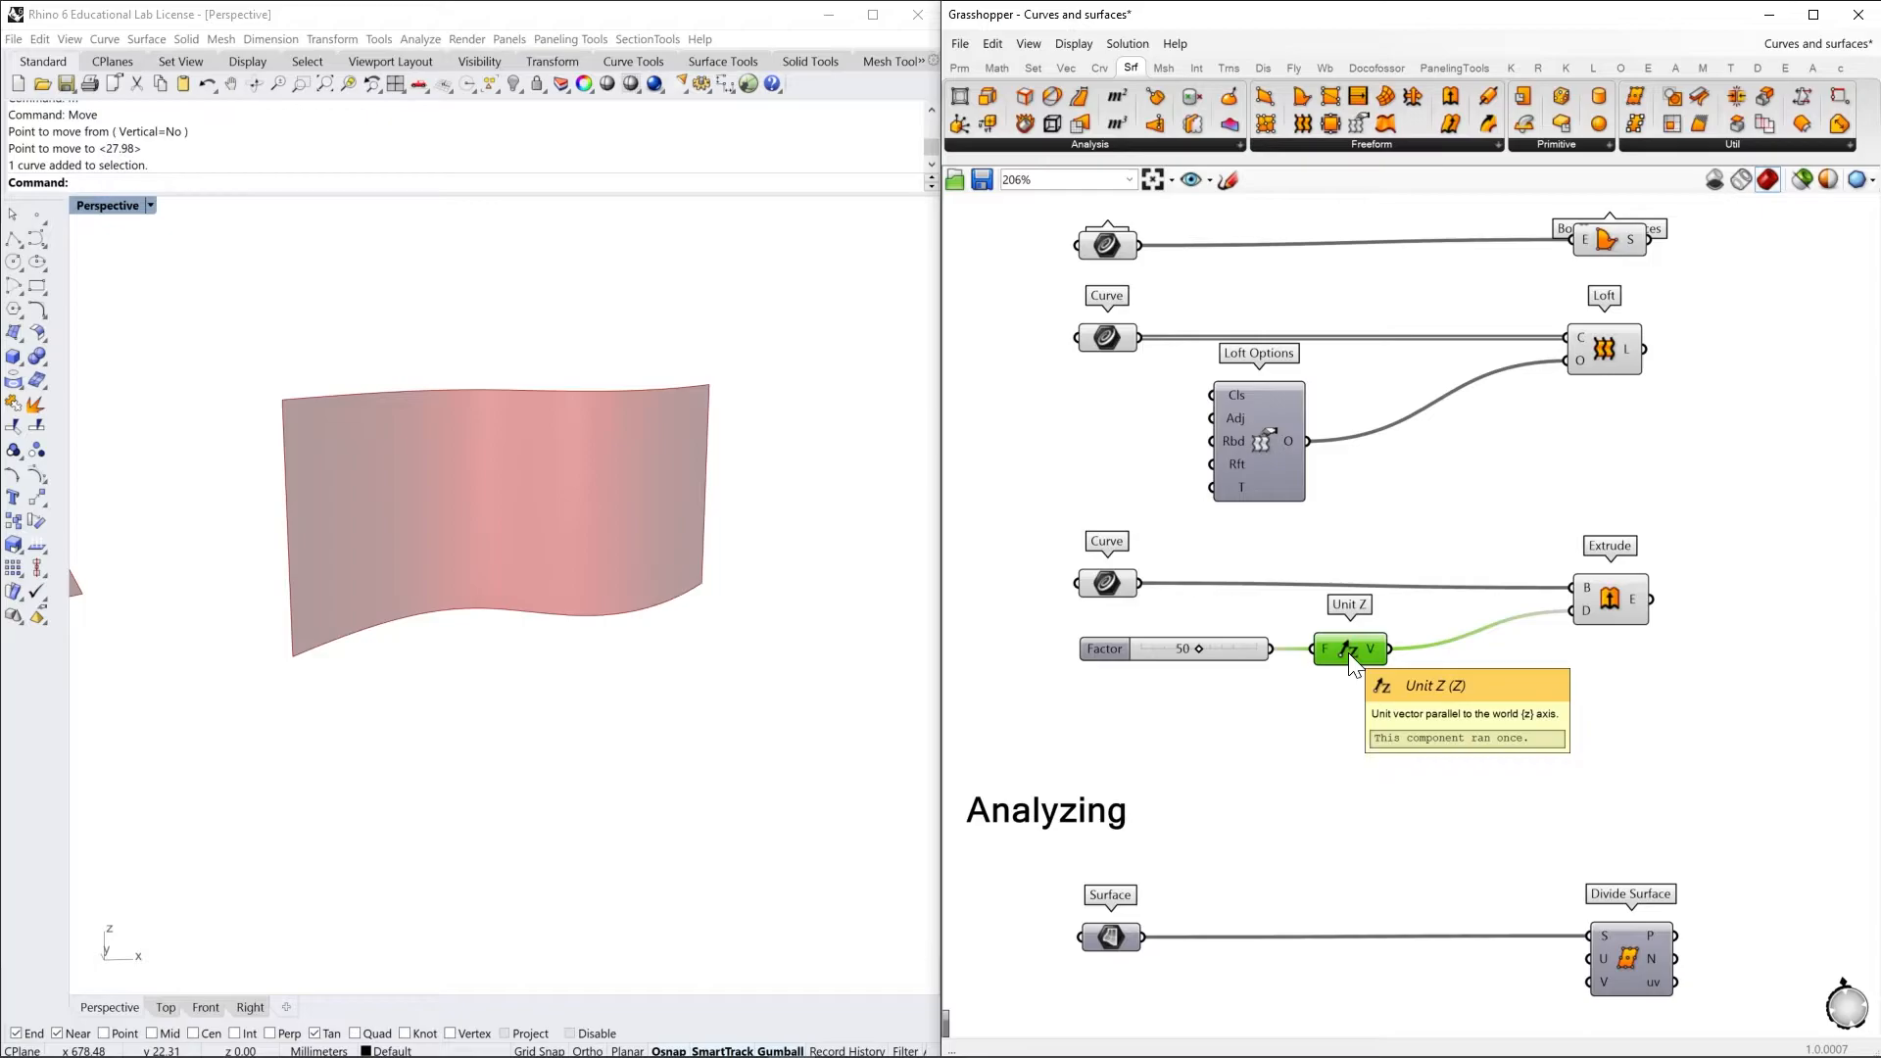
pyautogui.doubleClick(1350, 693)
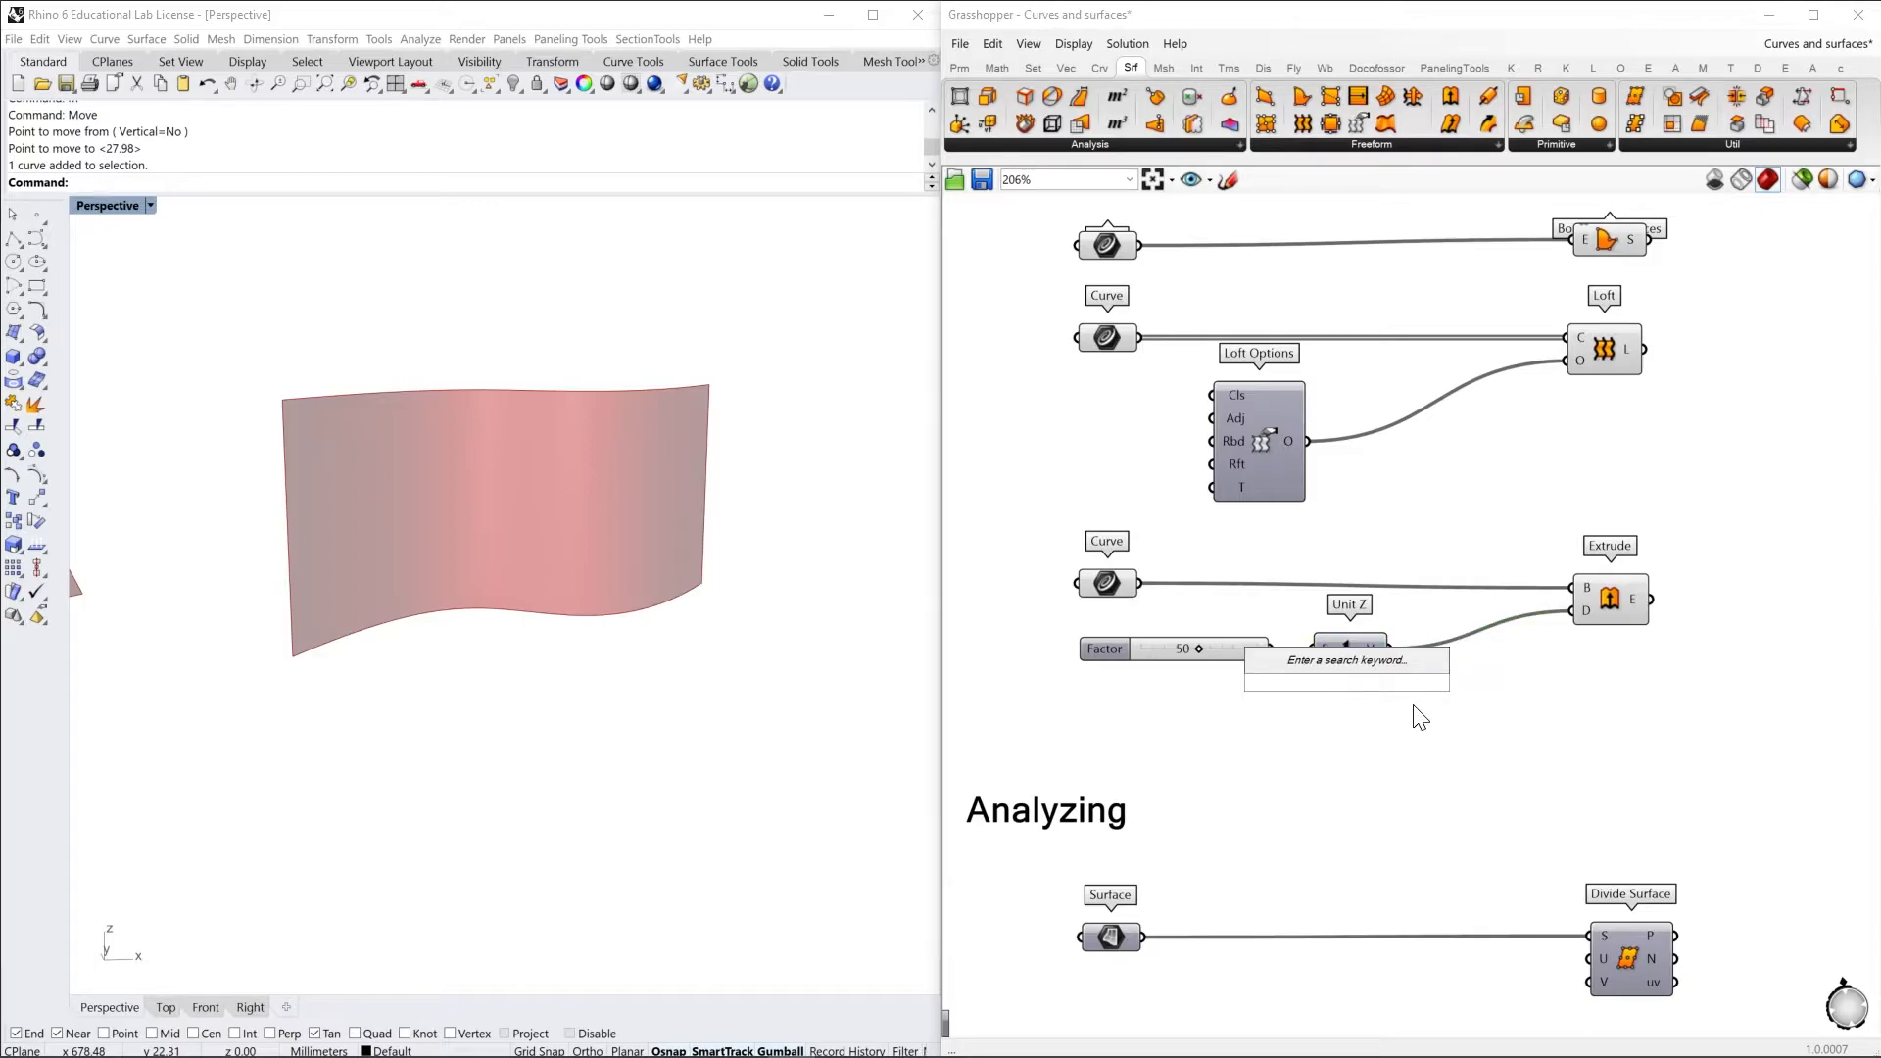
pyautogui.write('y')
pyautogui.click(1295, 657)
pyautogui.moveTo(1265, 650); pyautogui.dragTo(1584, 612)
pyautogui.moveTo(617, 685)
pyautogui.mouseDown(button='right')
pyautogui.moveTo(690, 705)
pyautogui.moveTo(734, 663)
pyautogui.moveTo(614, 693)
pyautogui.moveTo(608, 663)
pyautogui.moveTo(629, 714)
pyautogui.moveTo(621, 701)
pyautogui.mouseUp(button='right')
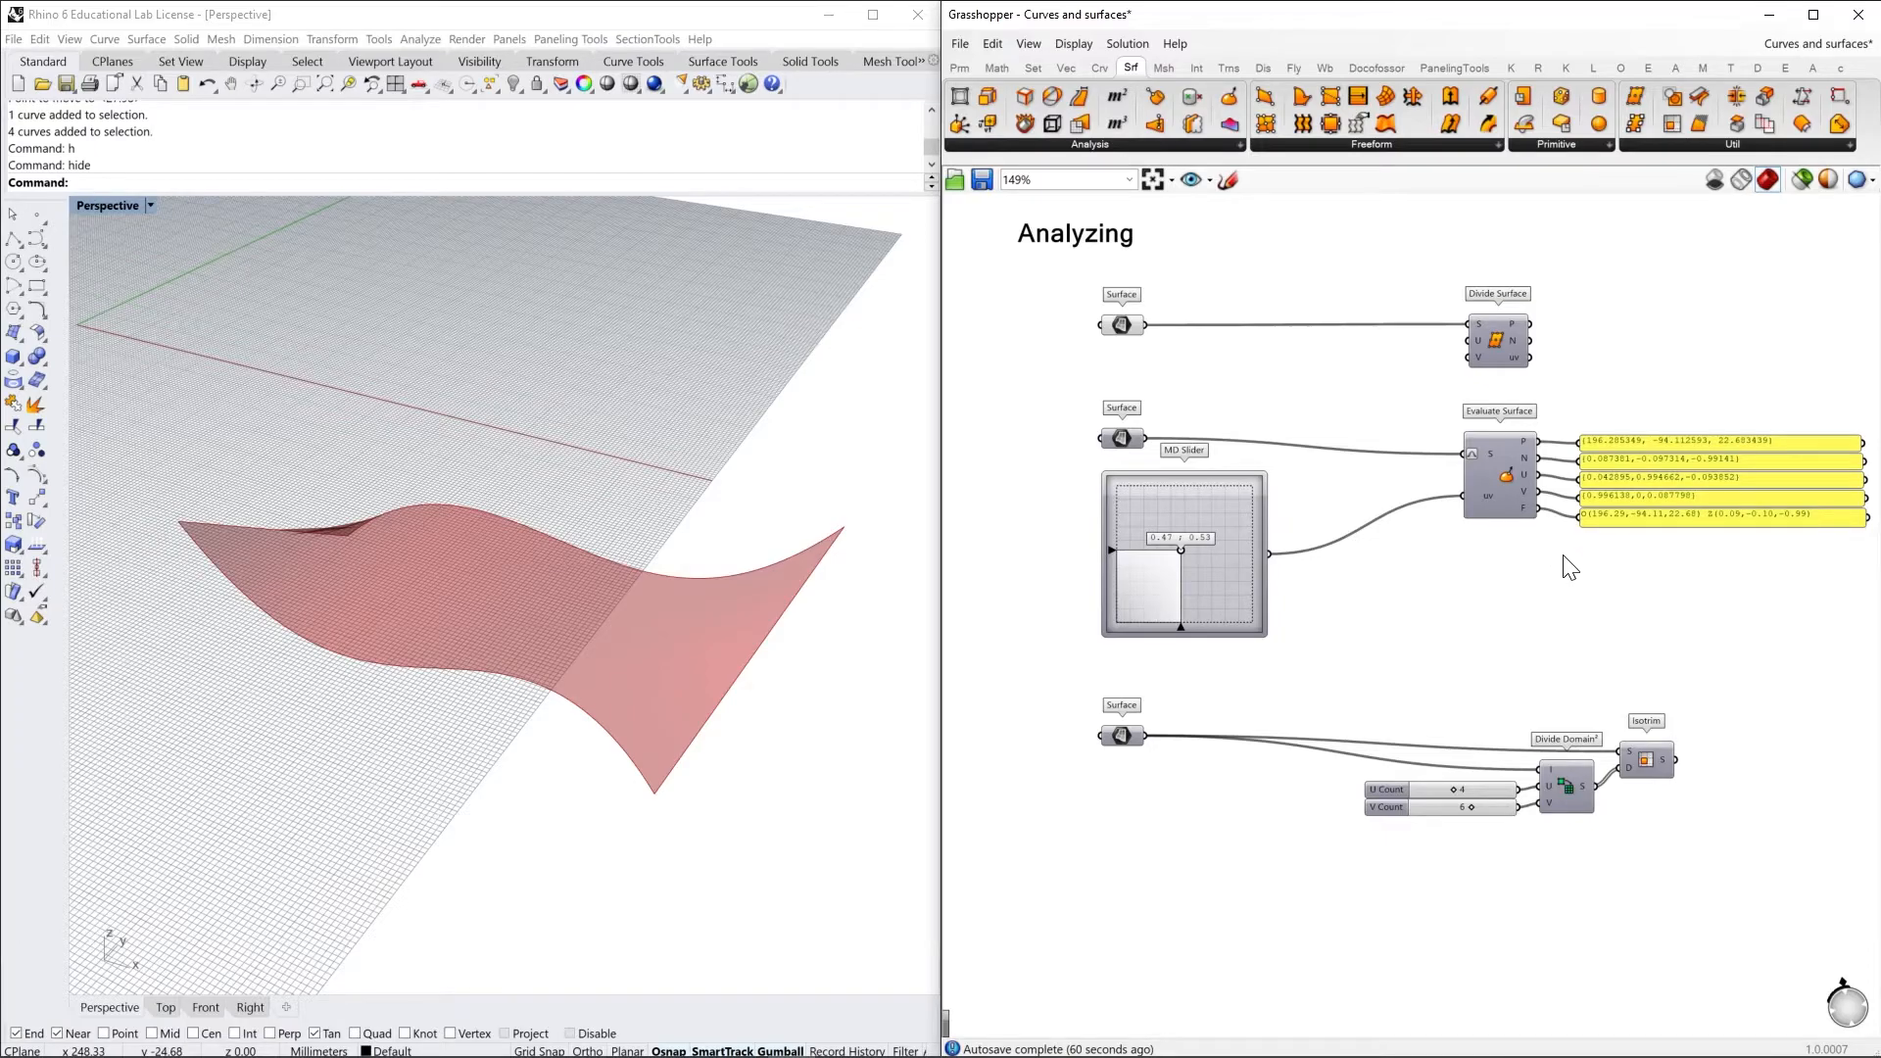
# Review the surface Analysis components and highlight the surface referenced by the Surface parameter feeding Divide Surface
pyautogui.click(1104, 145)
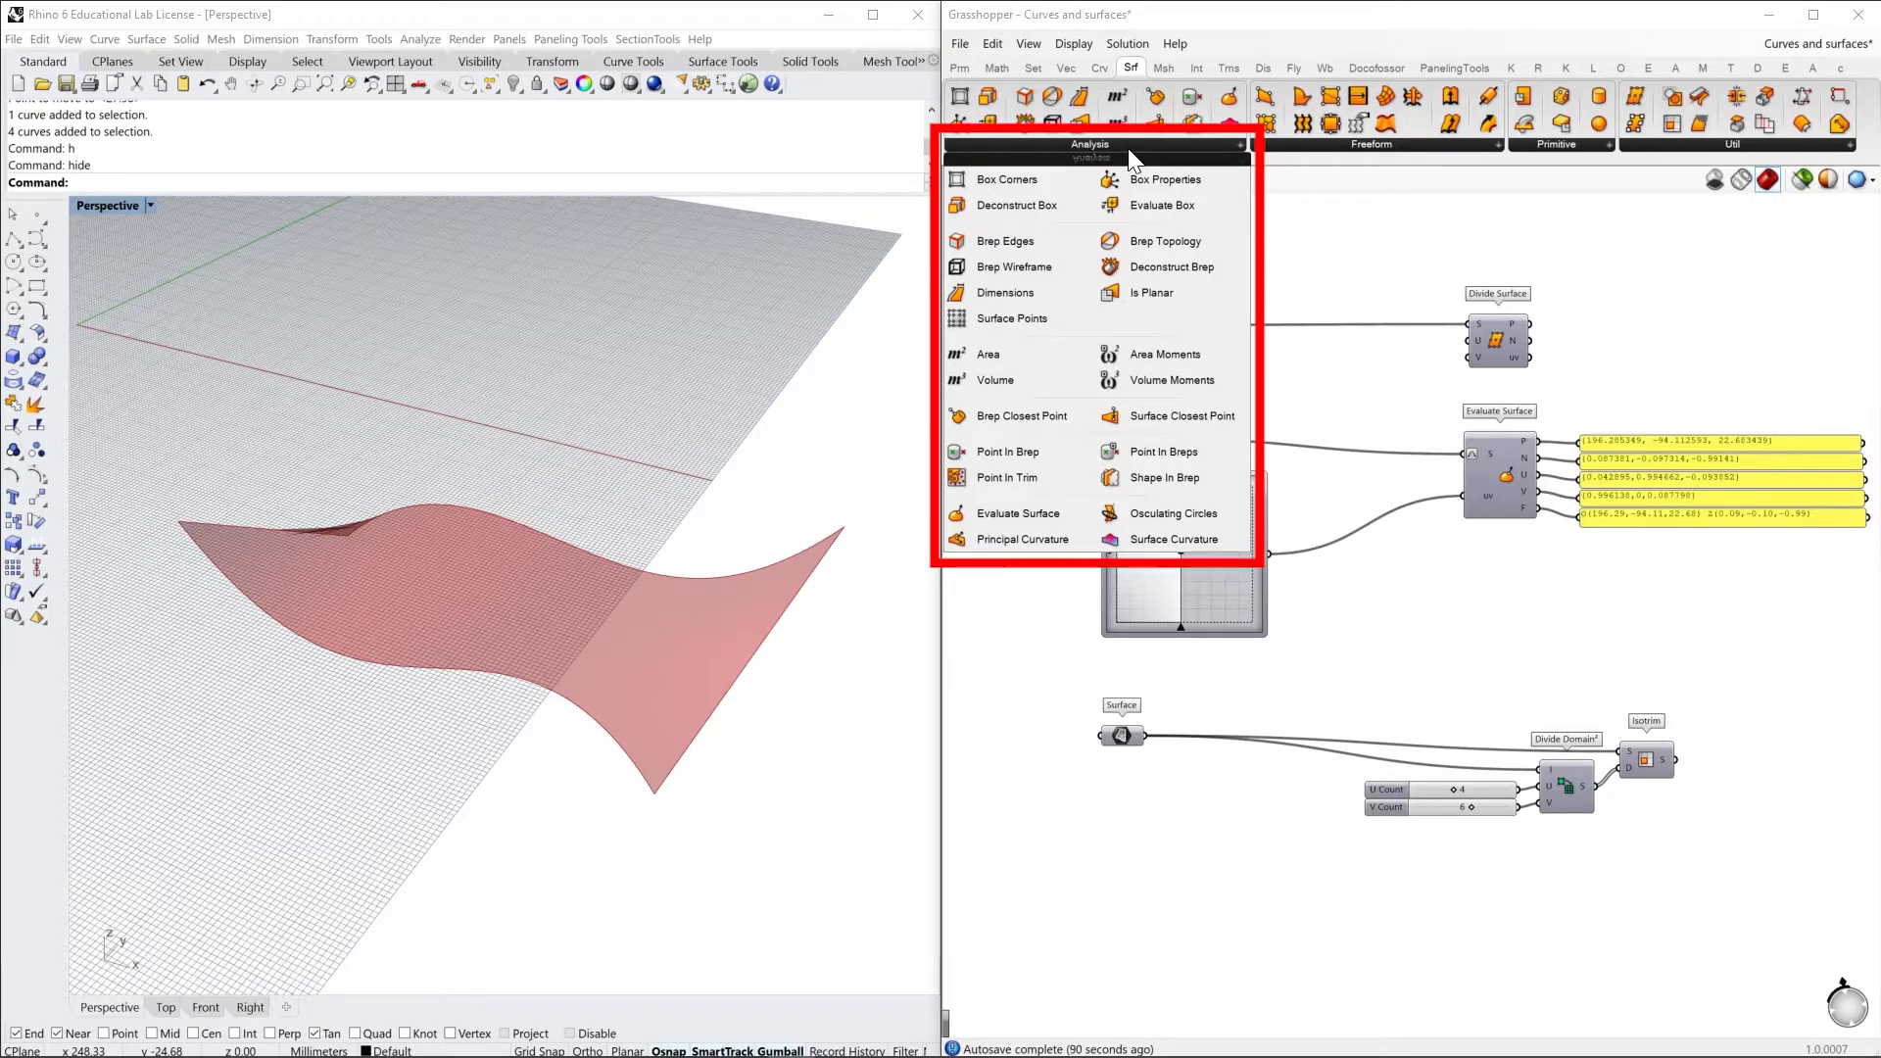
pyautogui.click(1393, 250)
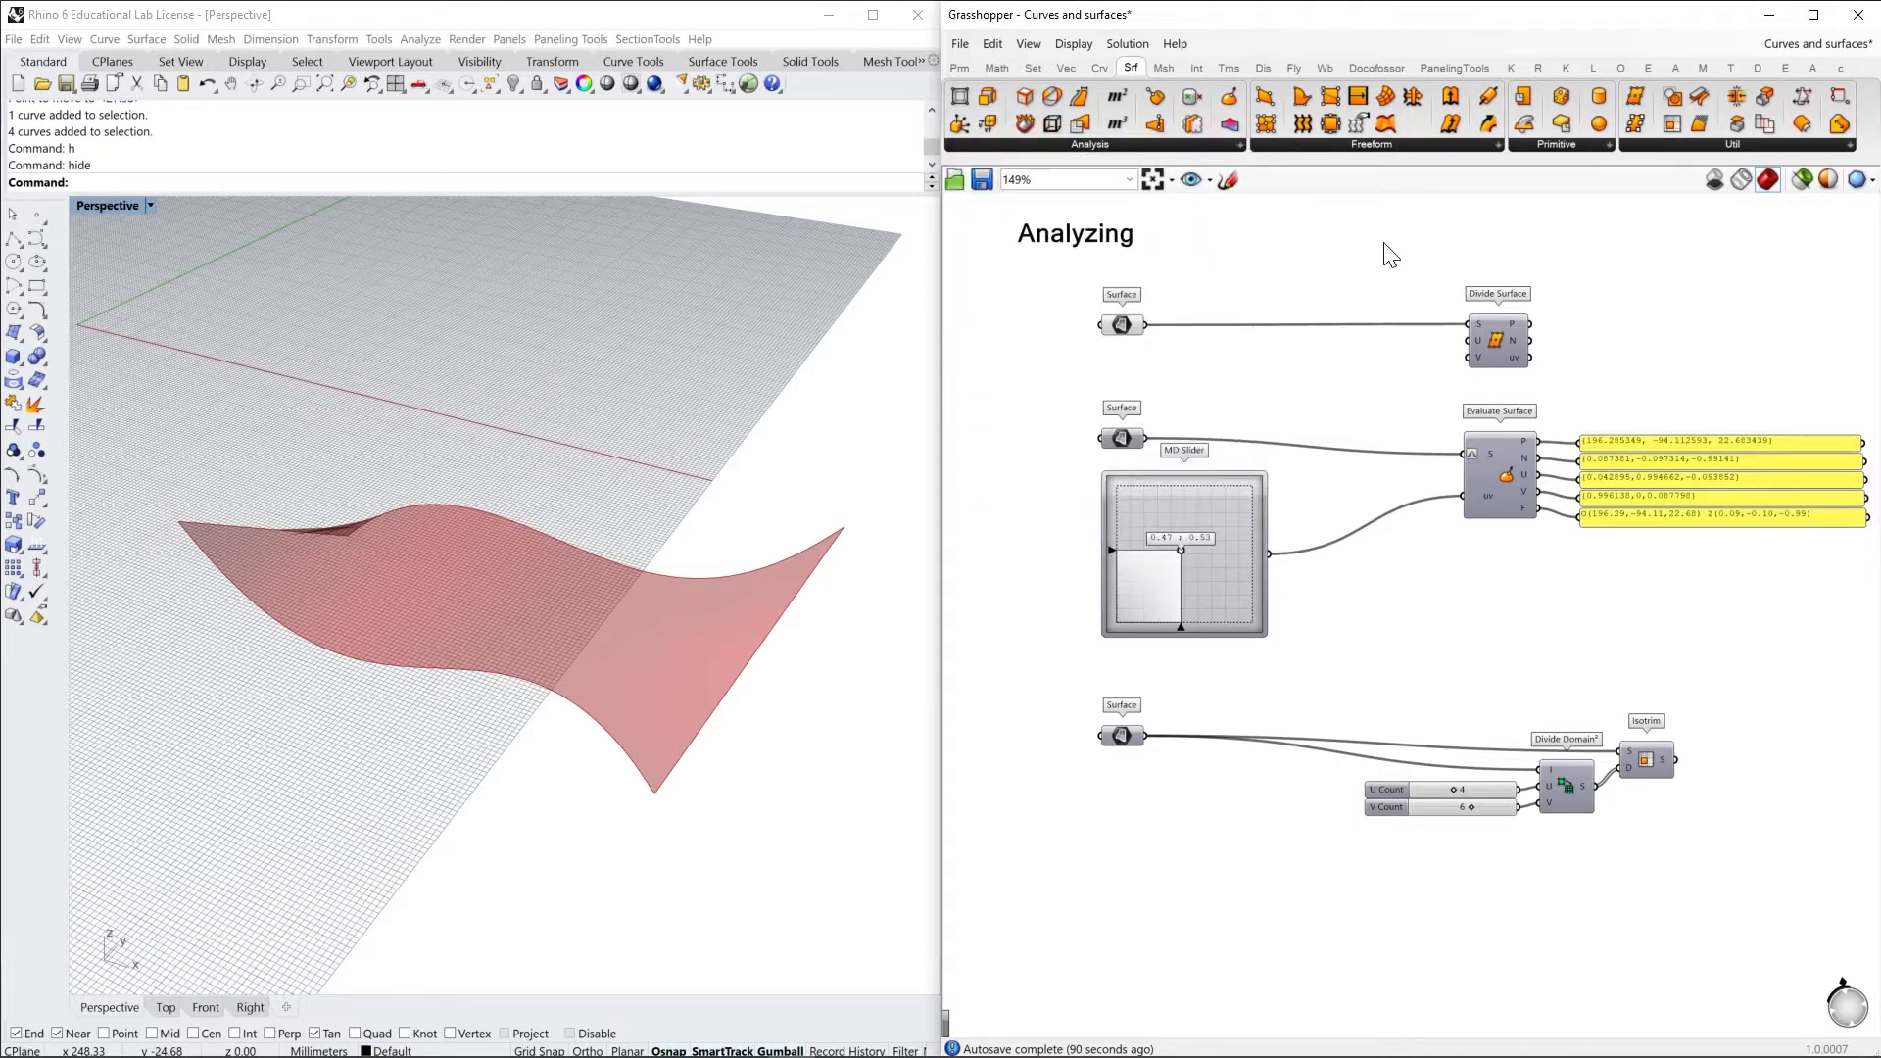
pyautogui.moveTo(1305, 281); pyautogui.dragTo(1335, 306, button='right')
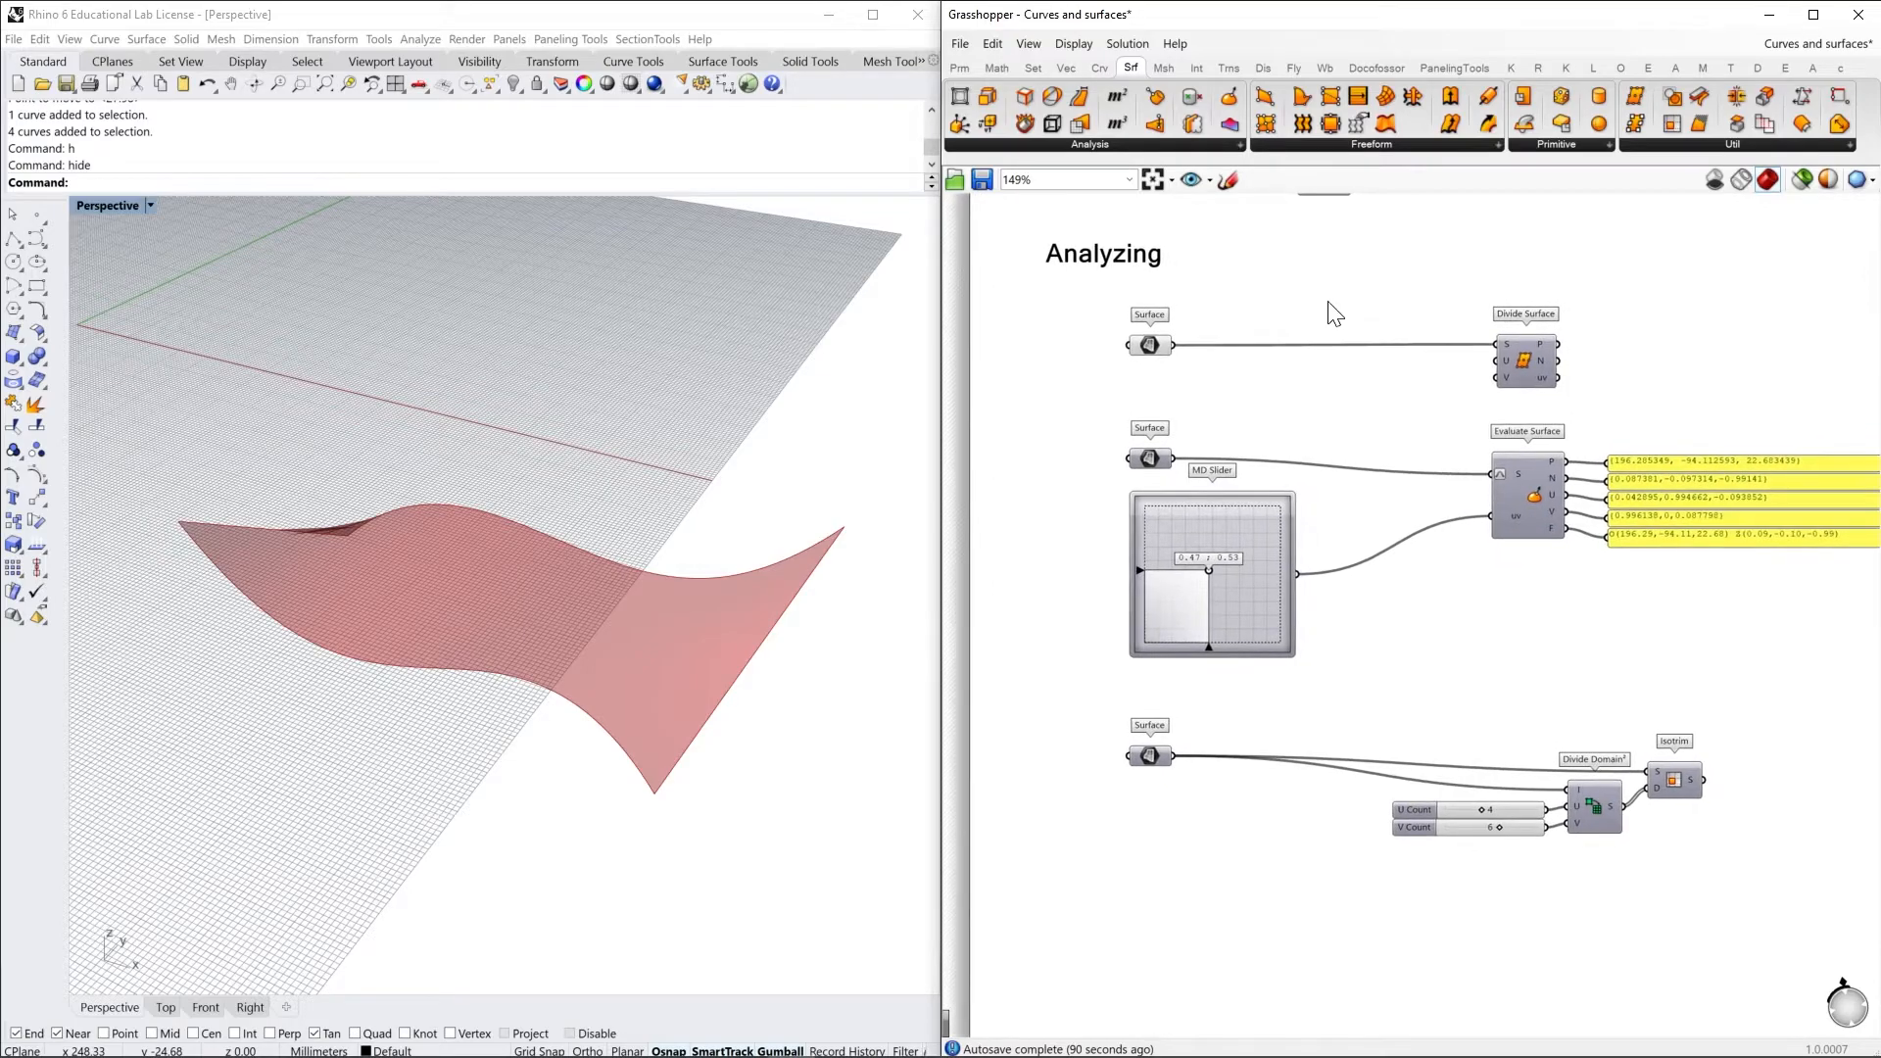
pyautogui.click(1154, 349)
pyautogui.moveTo(774, 645)
pyautogui.mouseDown(button='right')
pyautogui.moveTo(632, 580)
pyautogui.moveTo(548, 575)
pyautogui.moveTo(650, 617)
pyautogui.moveTo(748, 505)
pyautogui.moveTo(751, 631)
pyautogui.mouseUp(button='right')
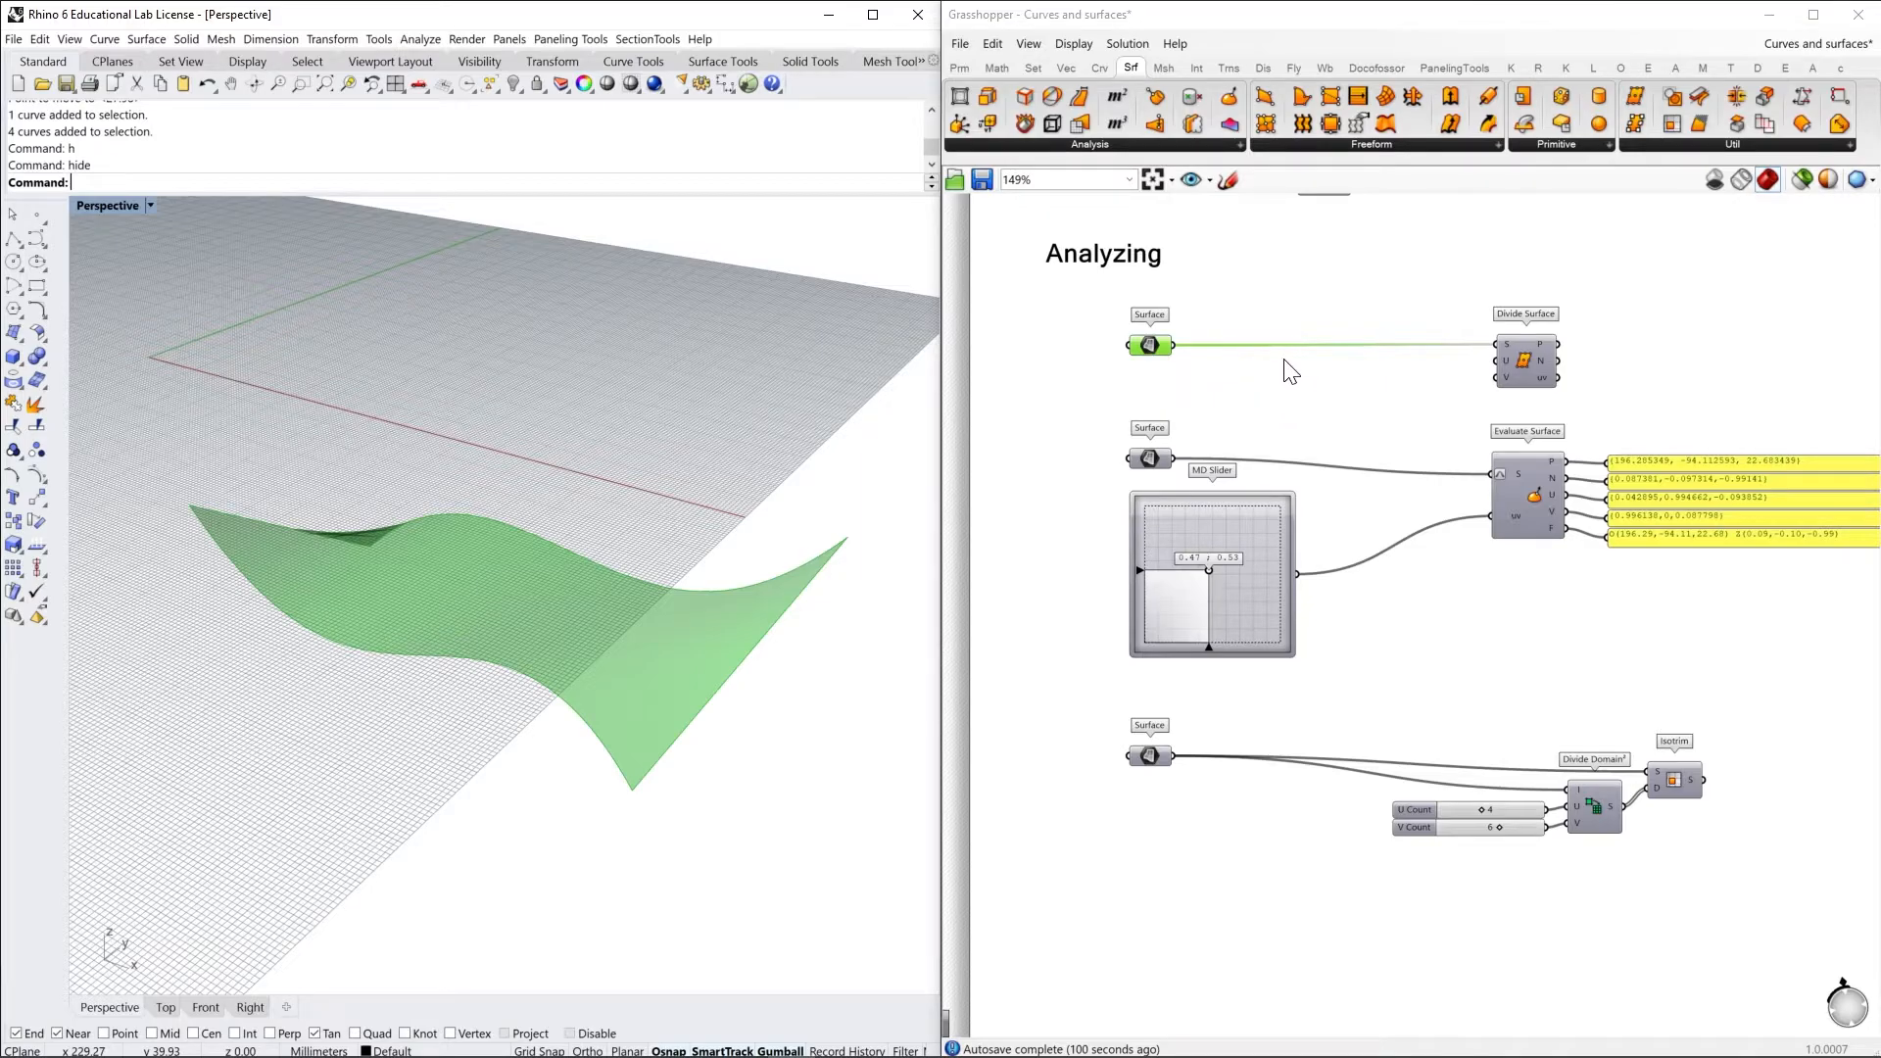
pyautogui.moveTo(1419, 342); pyautogui.dragTo(1390, 369, button='right')
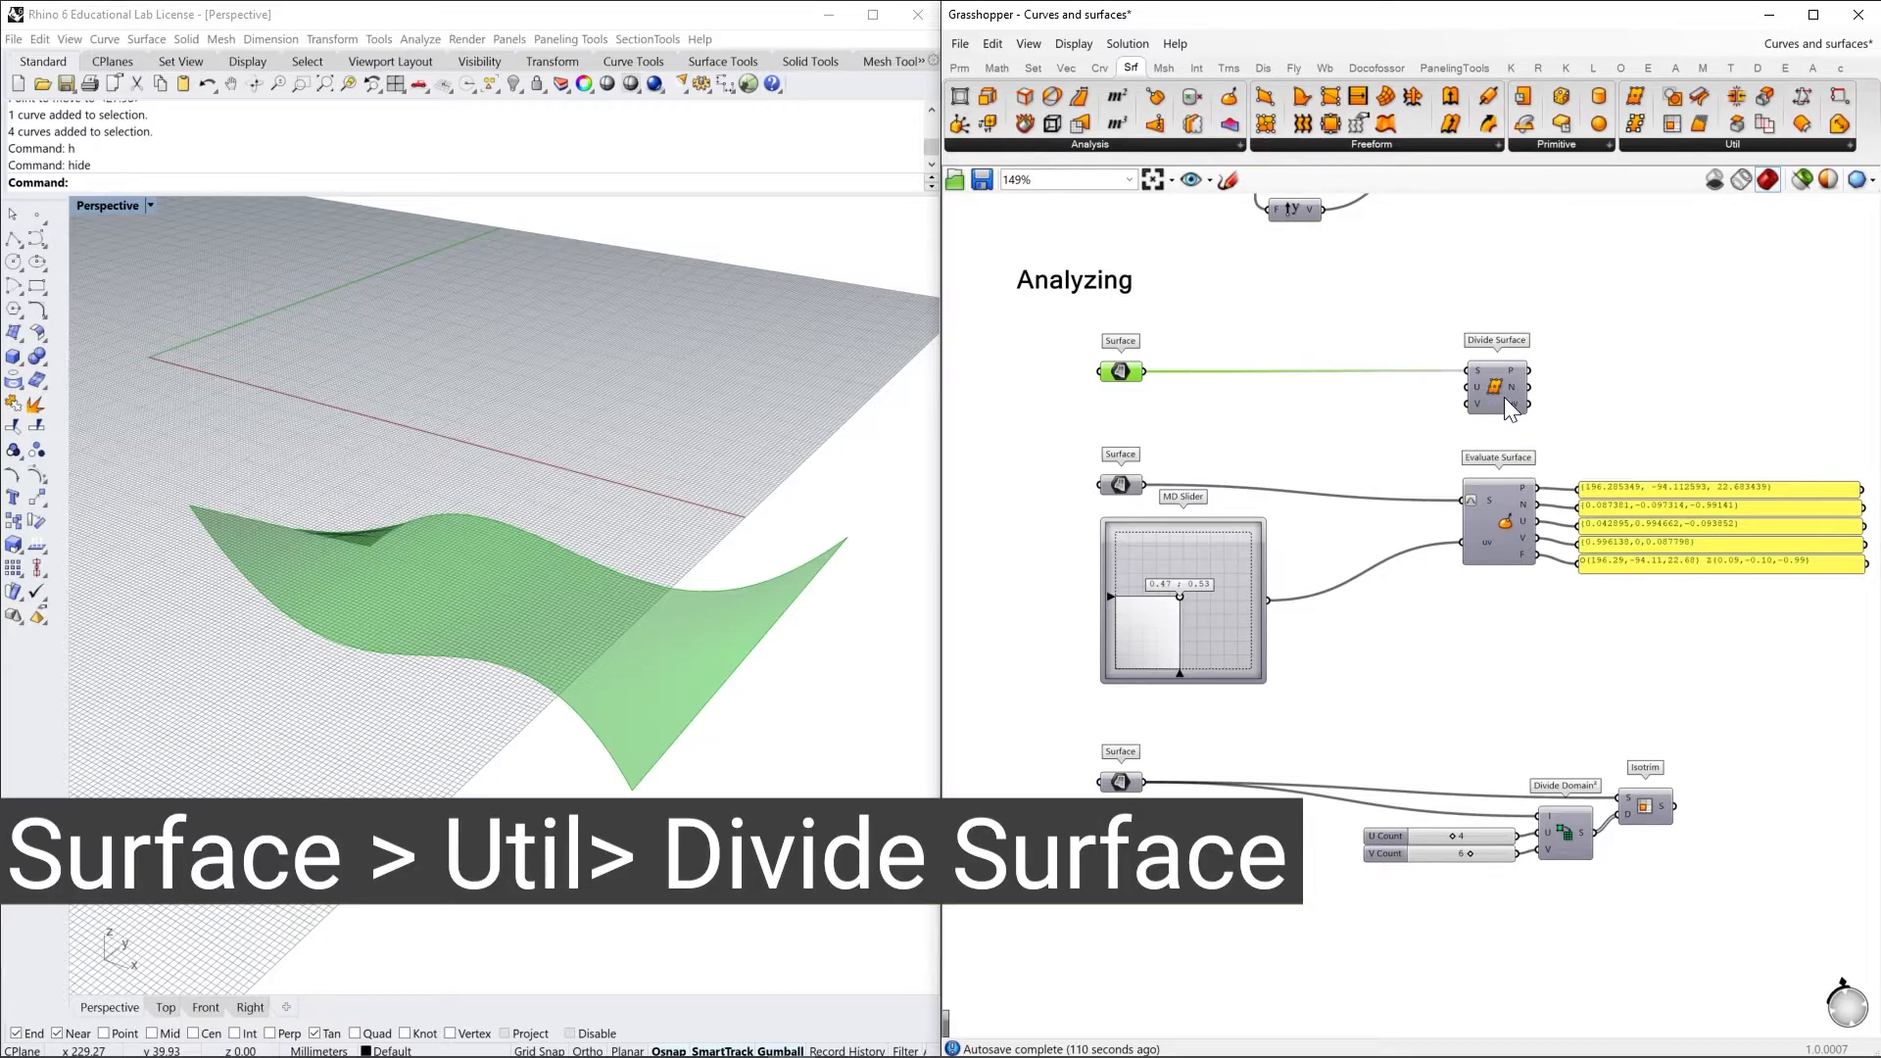
# Turn on the preview of the Divide Surface component and view its division points on the surface
pyautogui.scroll(2, 1509, 410)
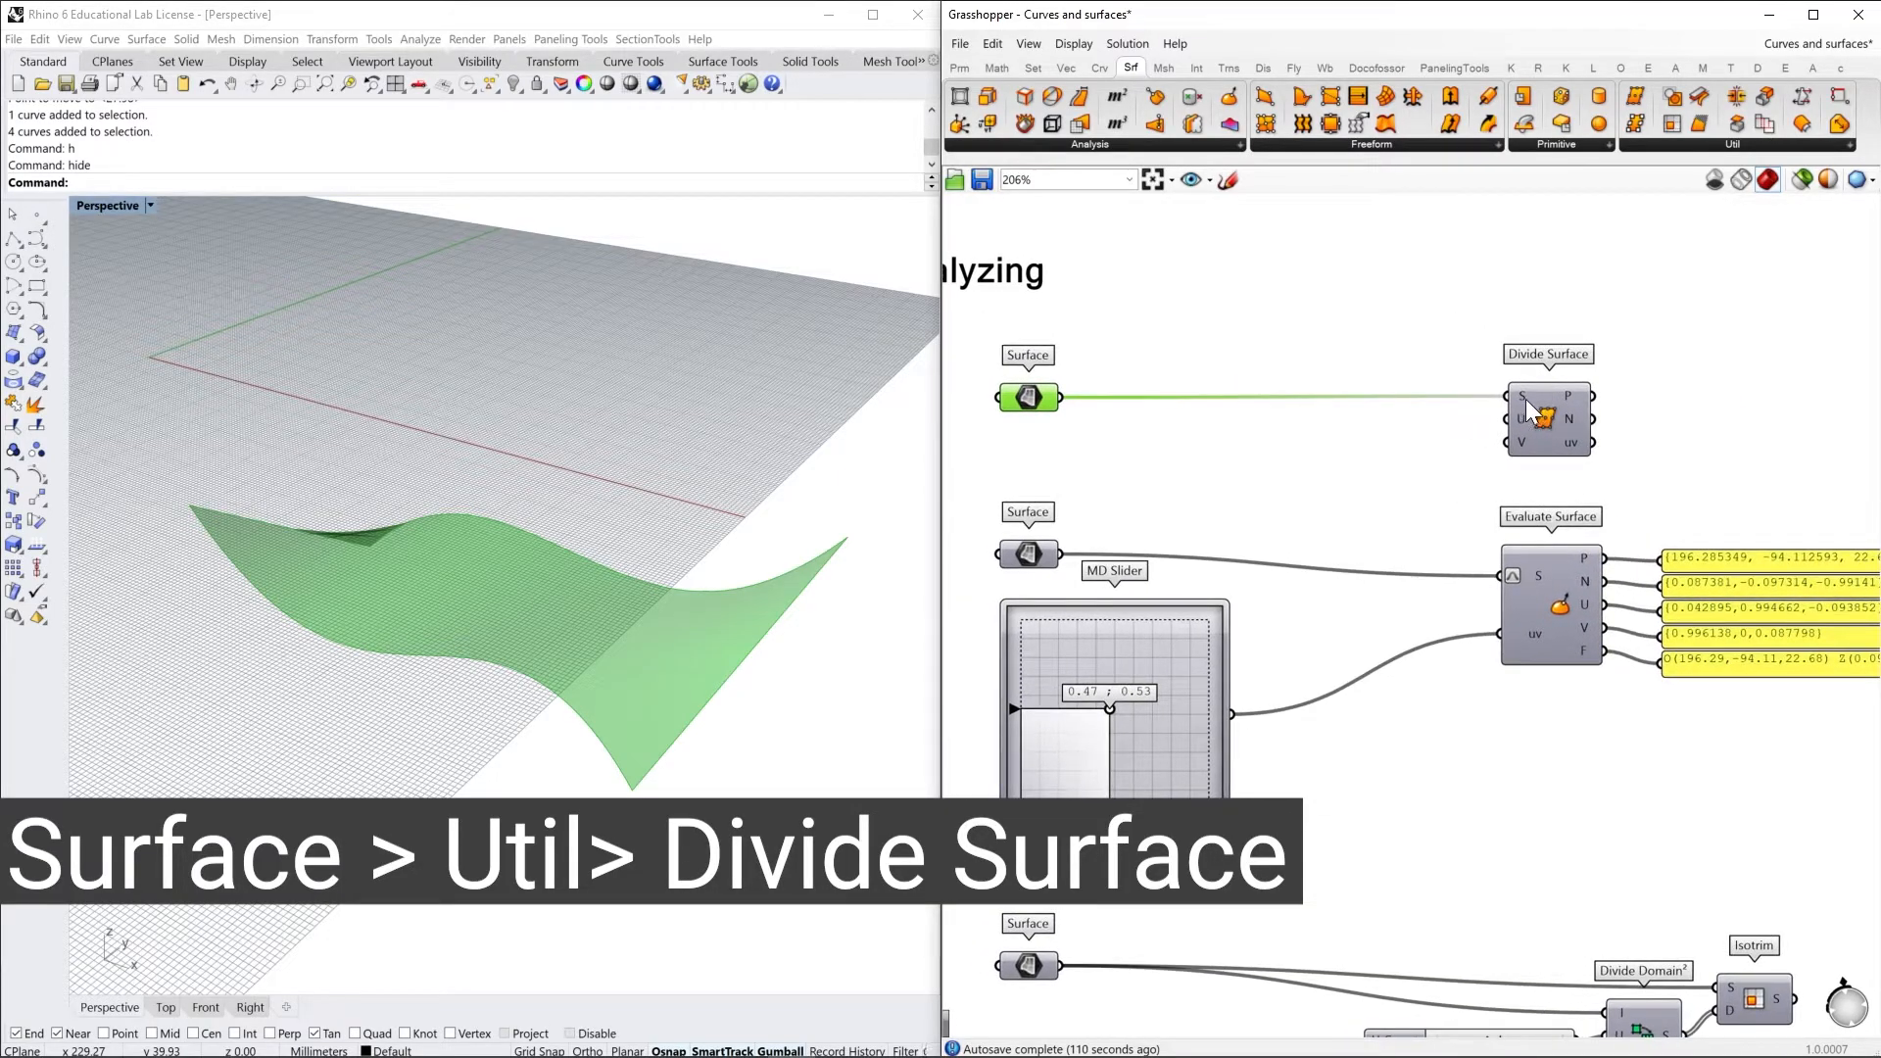
pyautogui.moveTo(1524, 399)
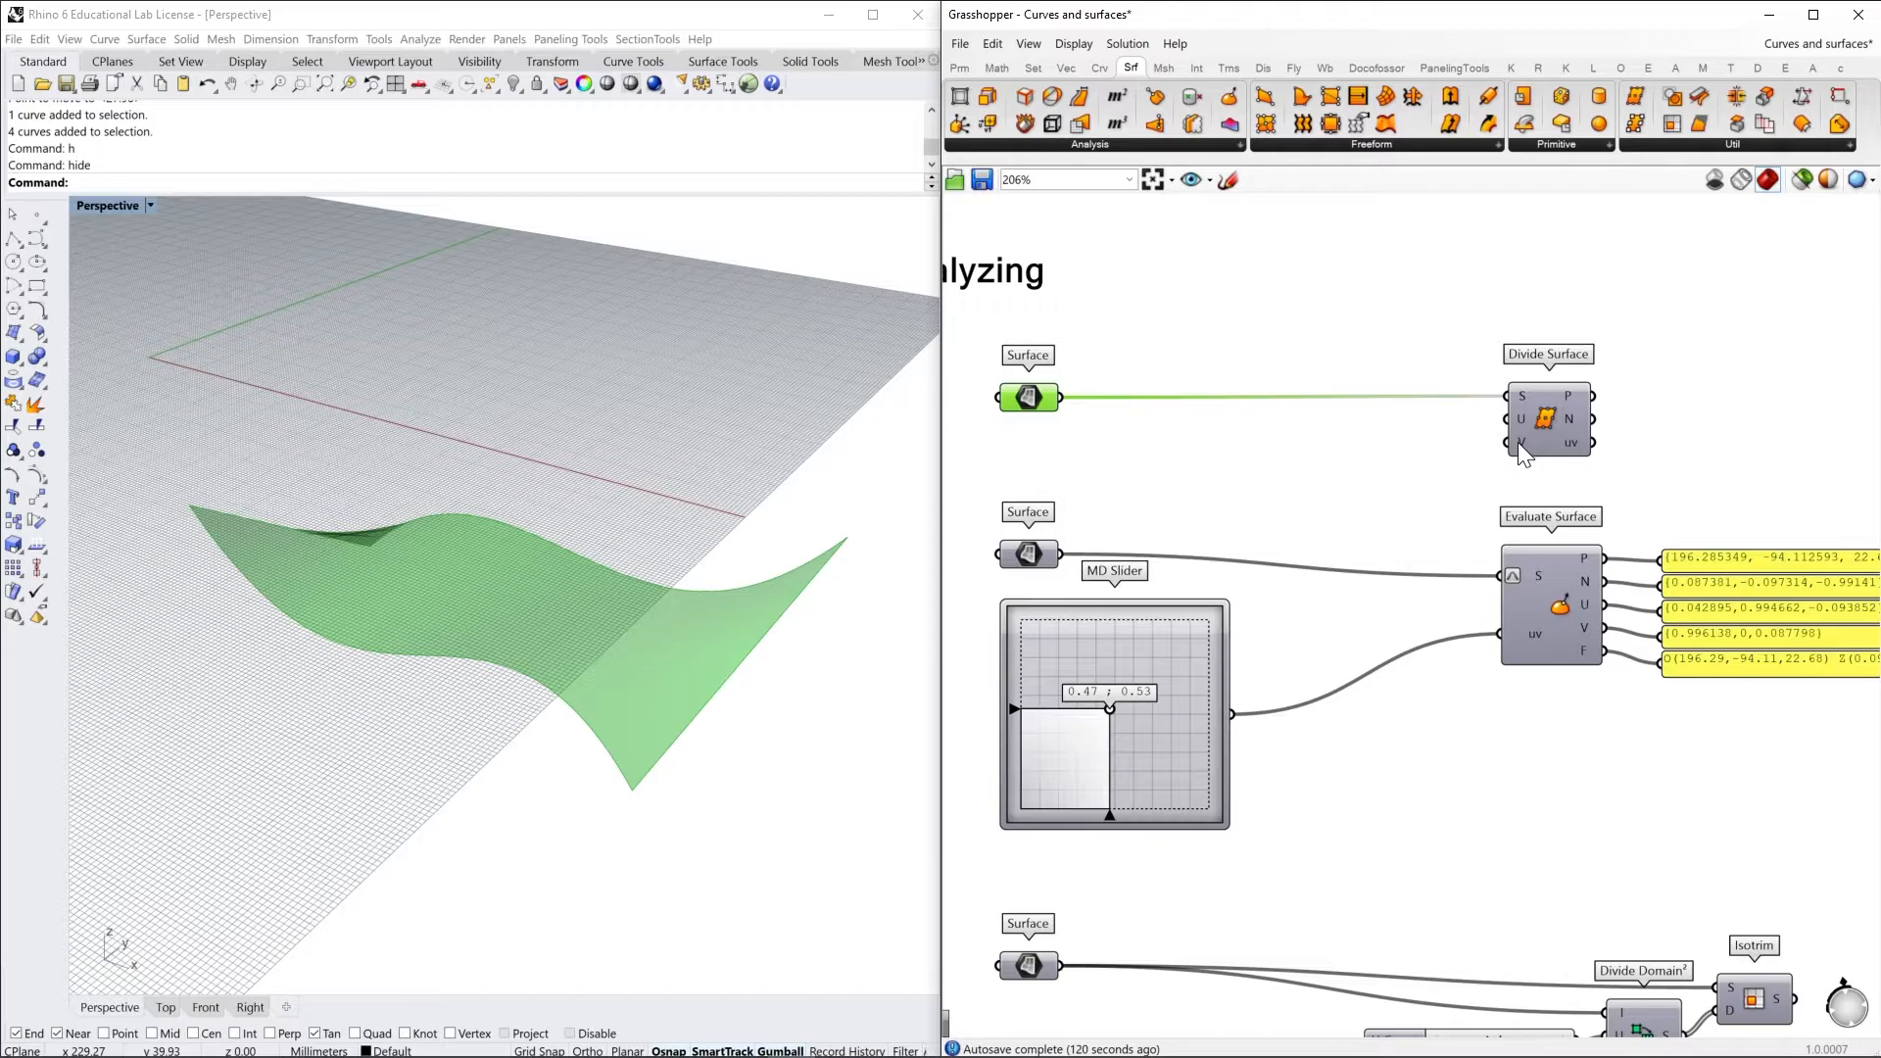
pyautogui.click(1528, 431)
pyautogui.rightClick(1685, 344)
pyautogui.click(1686, 351)
pyautogui.moveTo(837, 592); pyautogui.dragTo(807, 644, button='right')
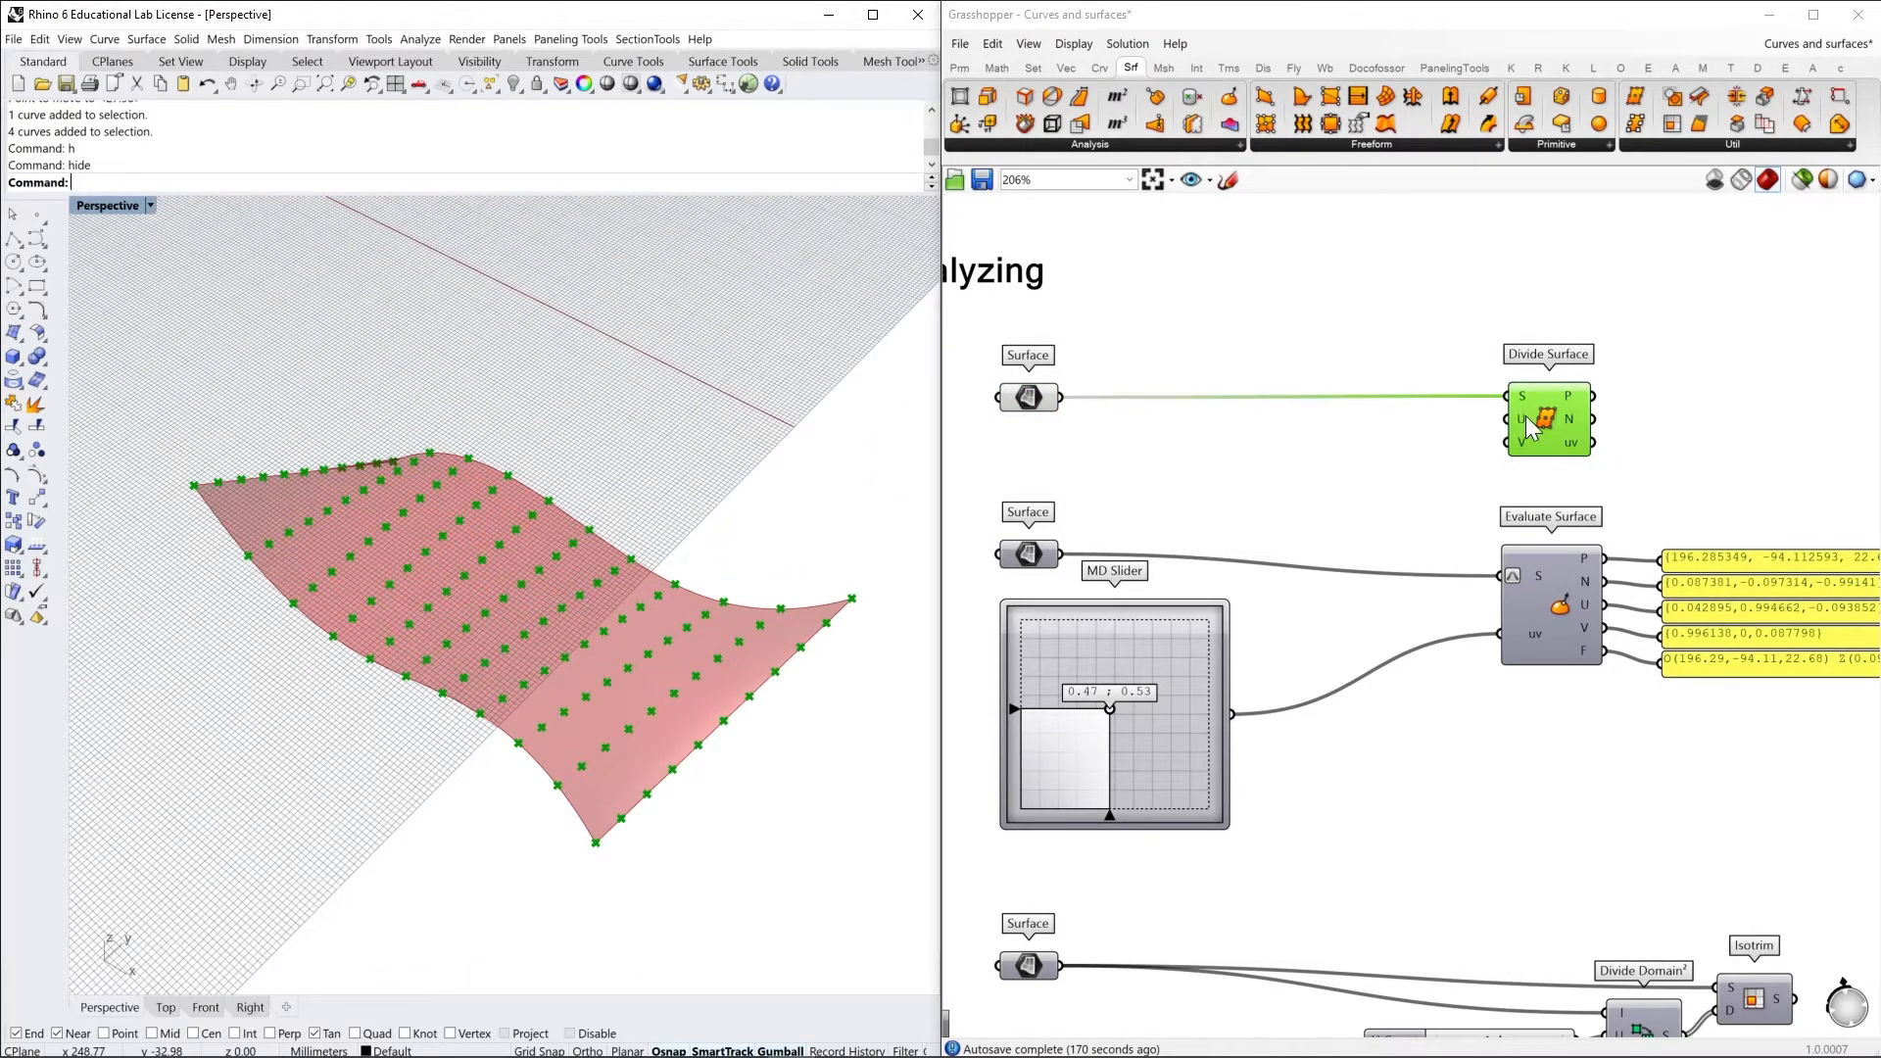
# Set the lower count slider to 5, then connect the upper slider to Divide Surface's V input as well and set it to 11
pyautogui.moveTo(1526, 429)
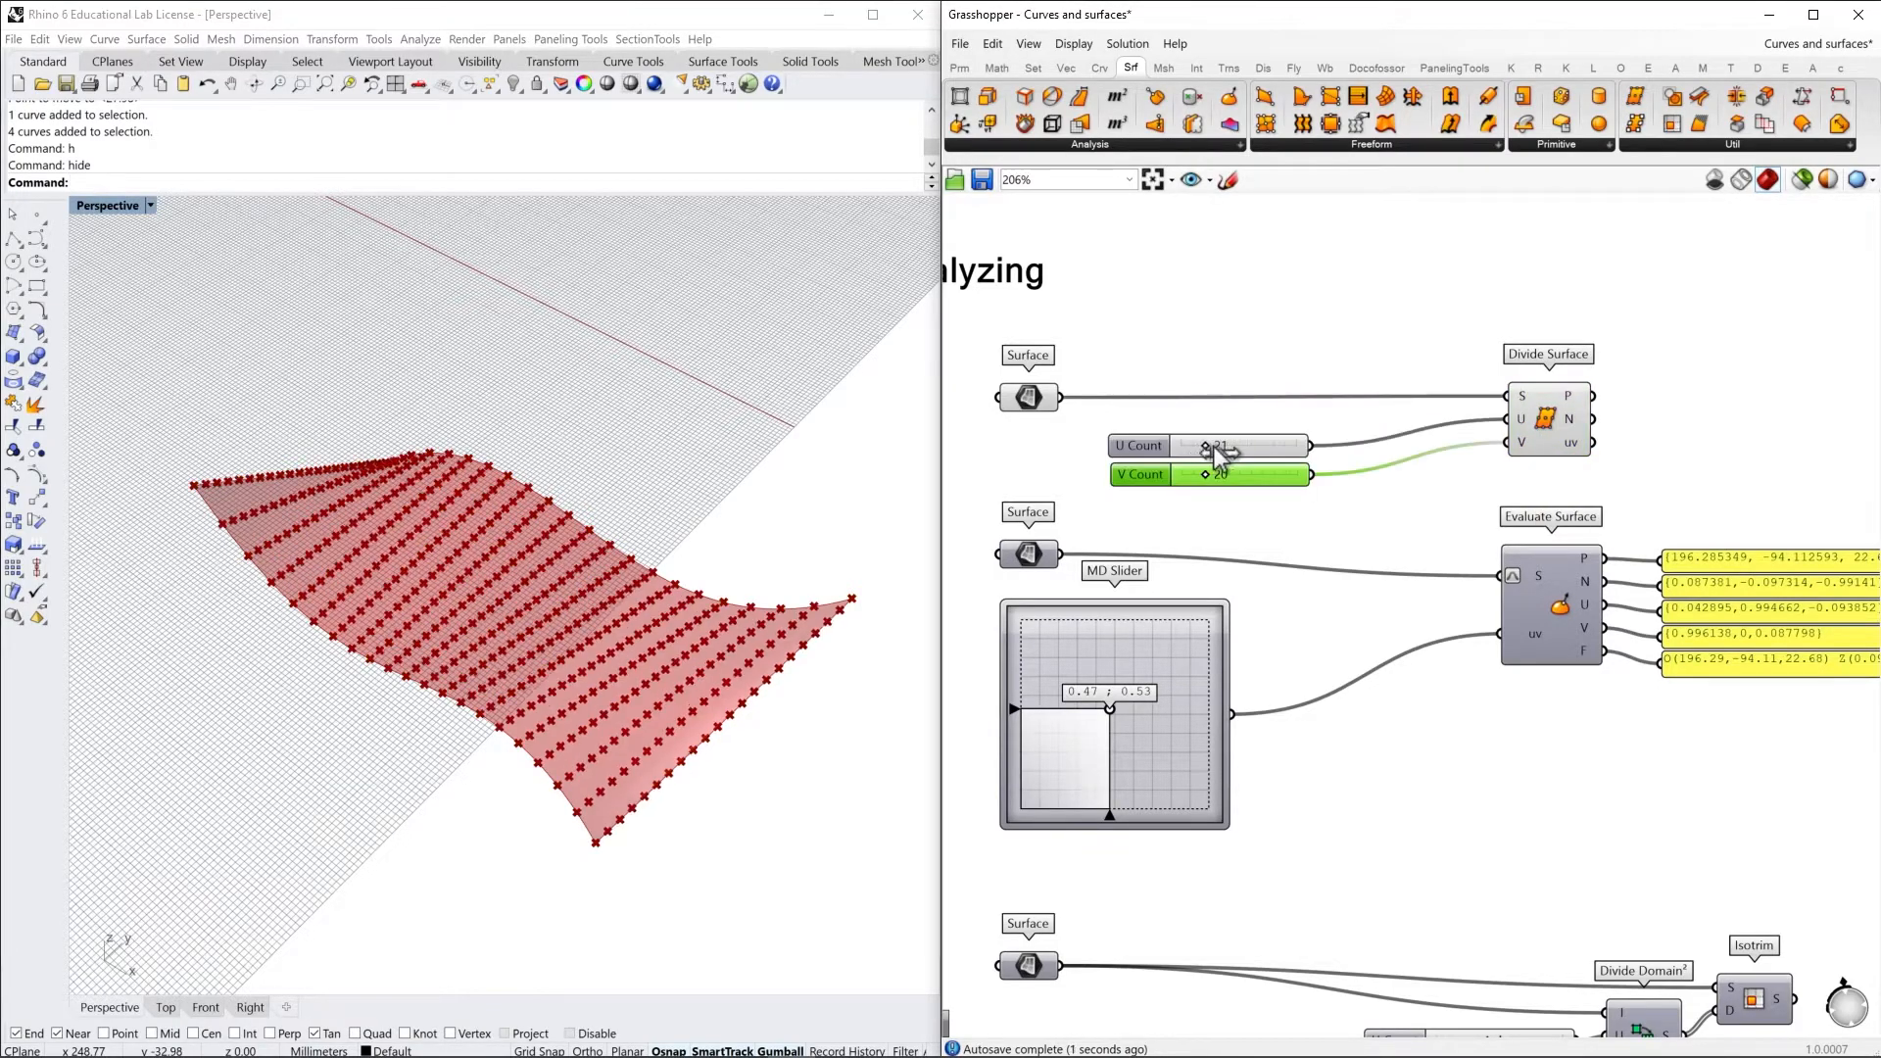
pyautogui.moveTo(1213, 444)
pyautogui.mouseDown()
pyautogui.moveTo(1258, 443)
pyautogui.moveTo(1179, 453)
pyautogui.moveTo(1230, 476)
pyautogui.moveTo(1195, 476)
pyautogui.mouseUp()
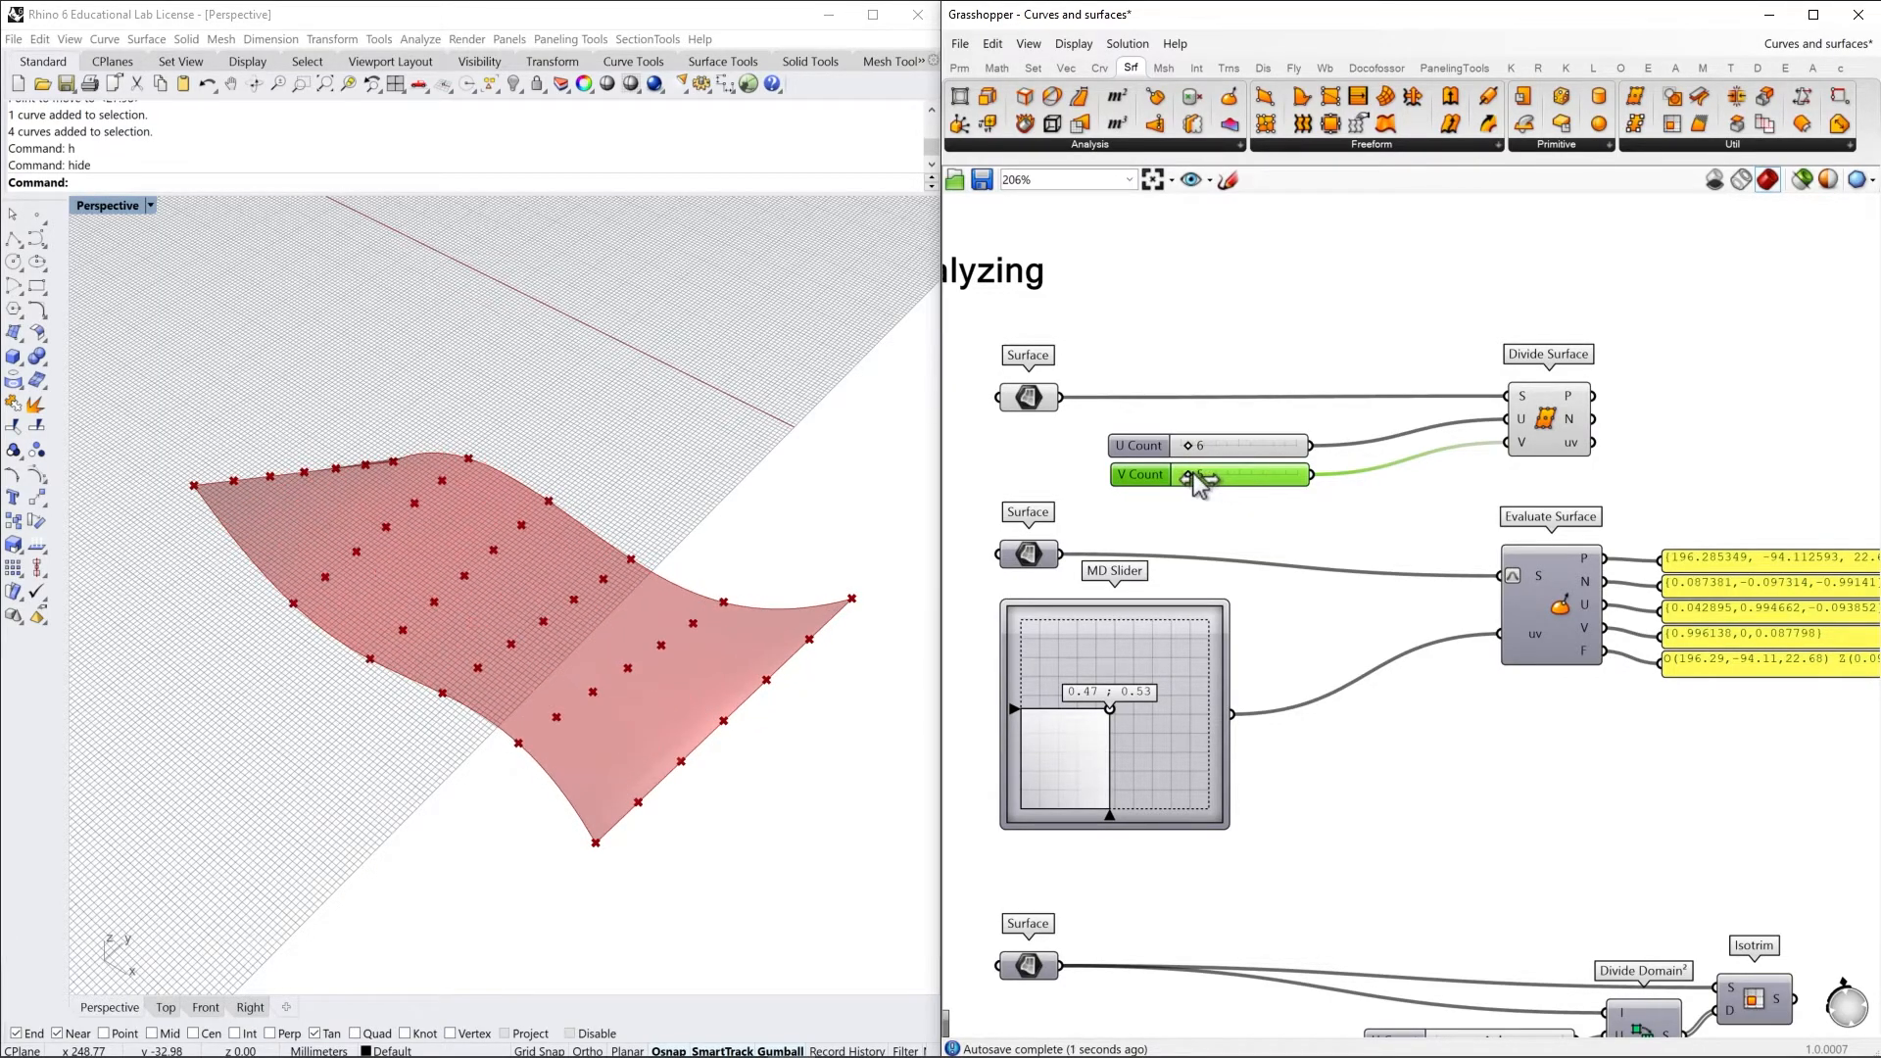
pyautogui.moveTo(1310, 445); pyautogui.dragTo(1507, 443)
pyautogui.moveTo(1193, 455)
pyautogui.mouseDown()
pyautogui.moveTo(1224, 450)
pyautogui.moveTo(1187, 451)
pyautogui.moveTo(1203, 460)
pyautogui.mouseUp()
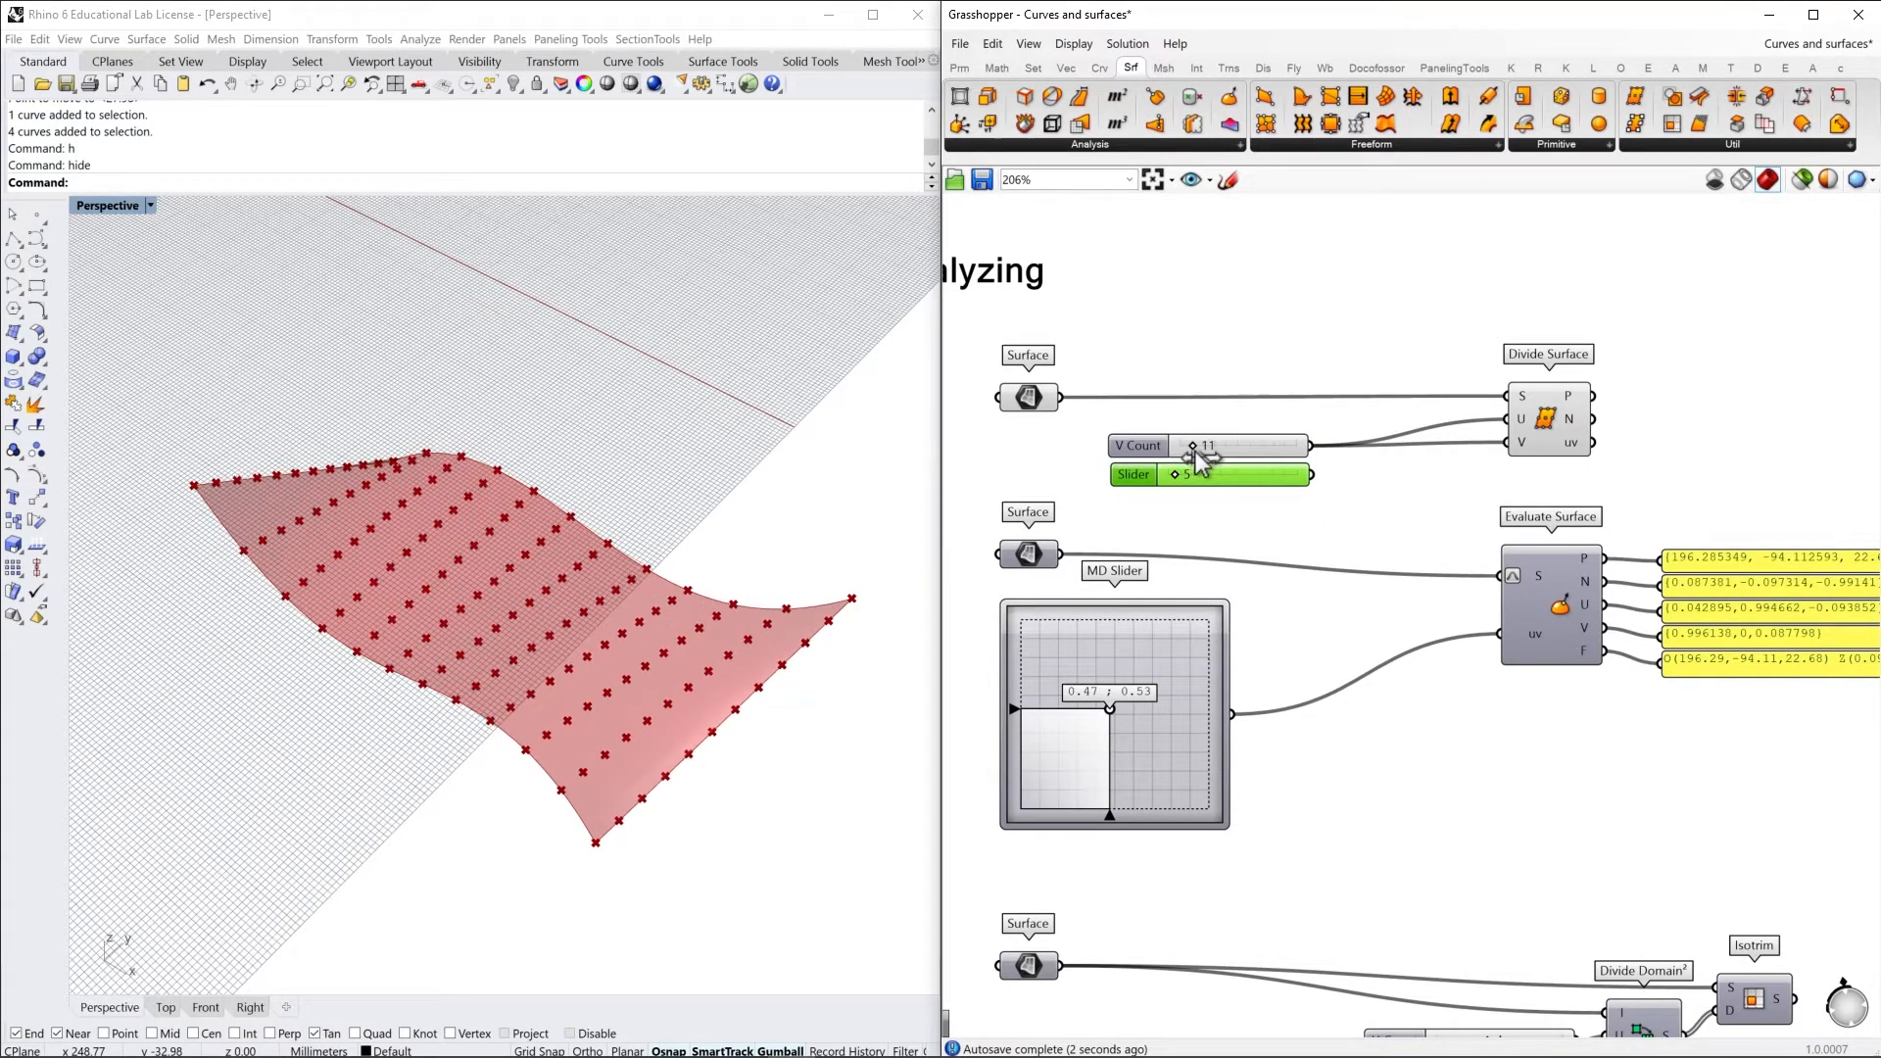
pyautogui.click(1403, 466)
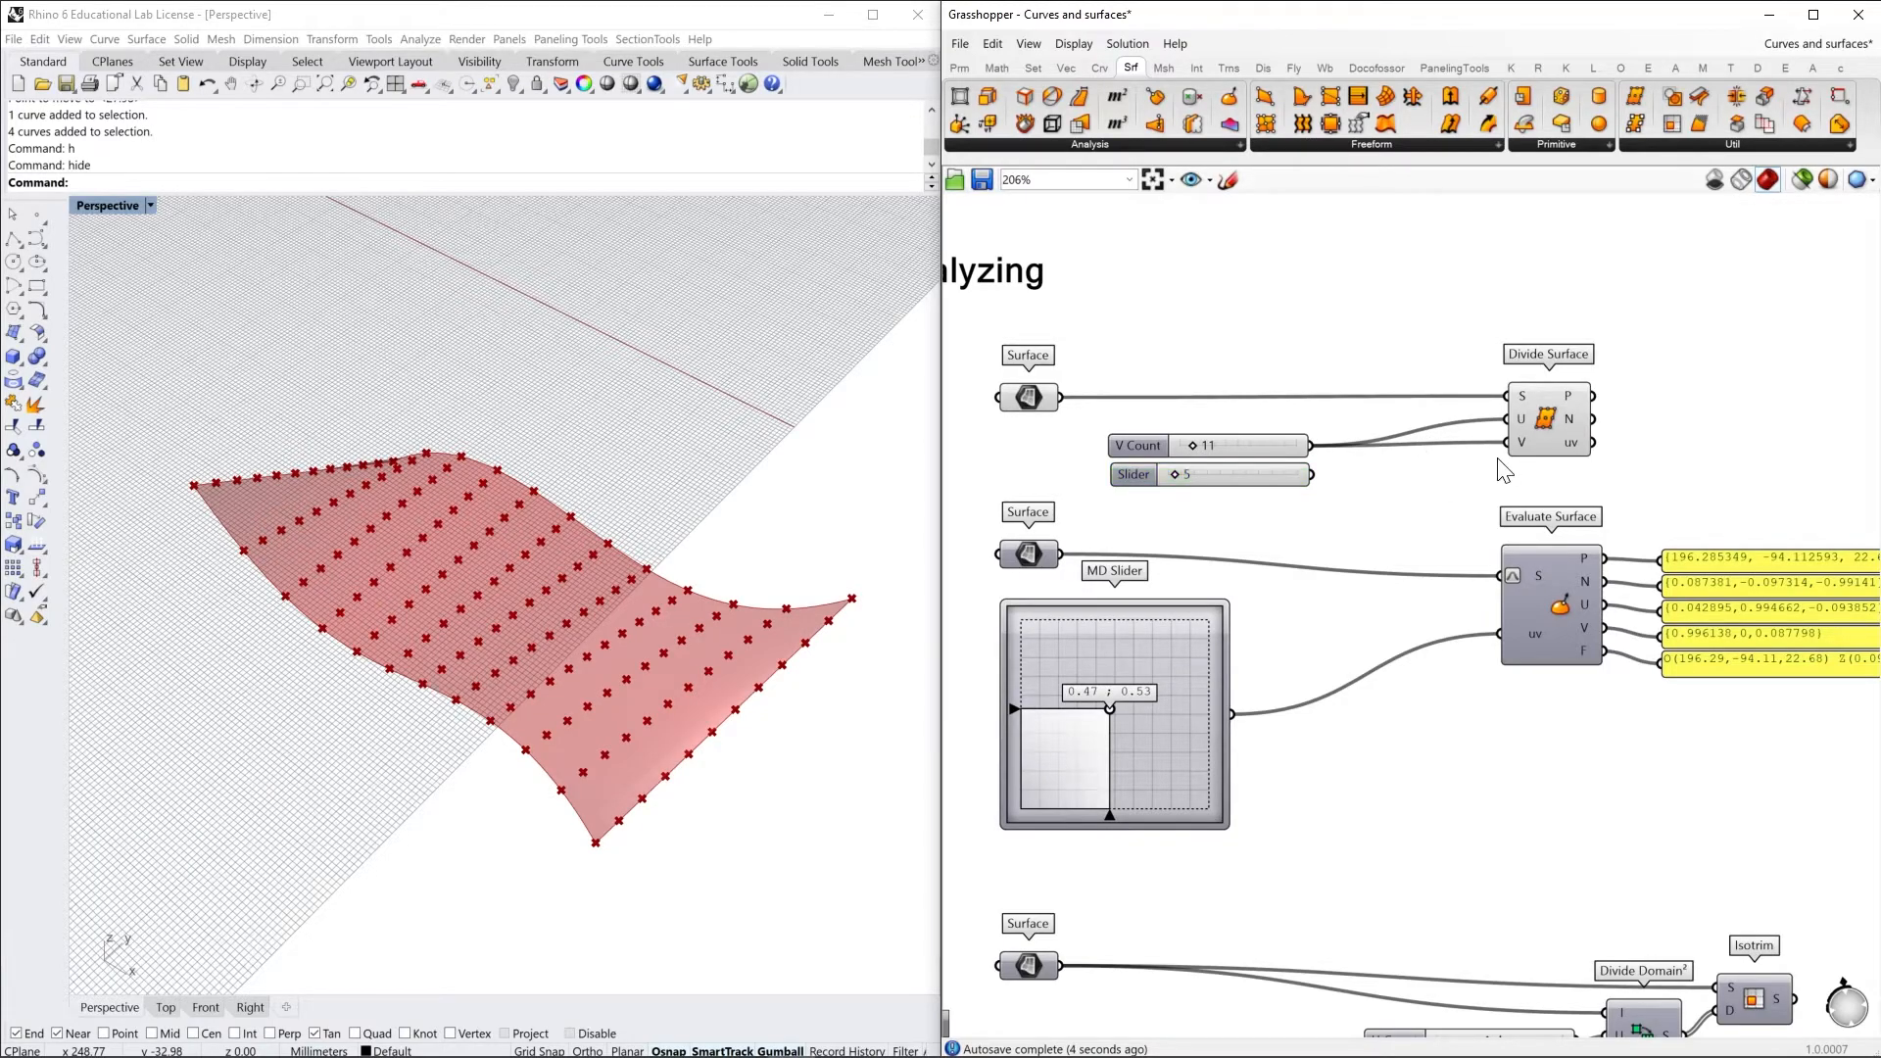
# Inspect the points, normals and uv outputs of the Divide Surface component
pyautogui.moveTo(1586, 447); pyautogui.dragTo(1452, 474, button='right')
pyautogui.scroll(3, 1453, 475)
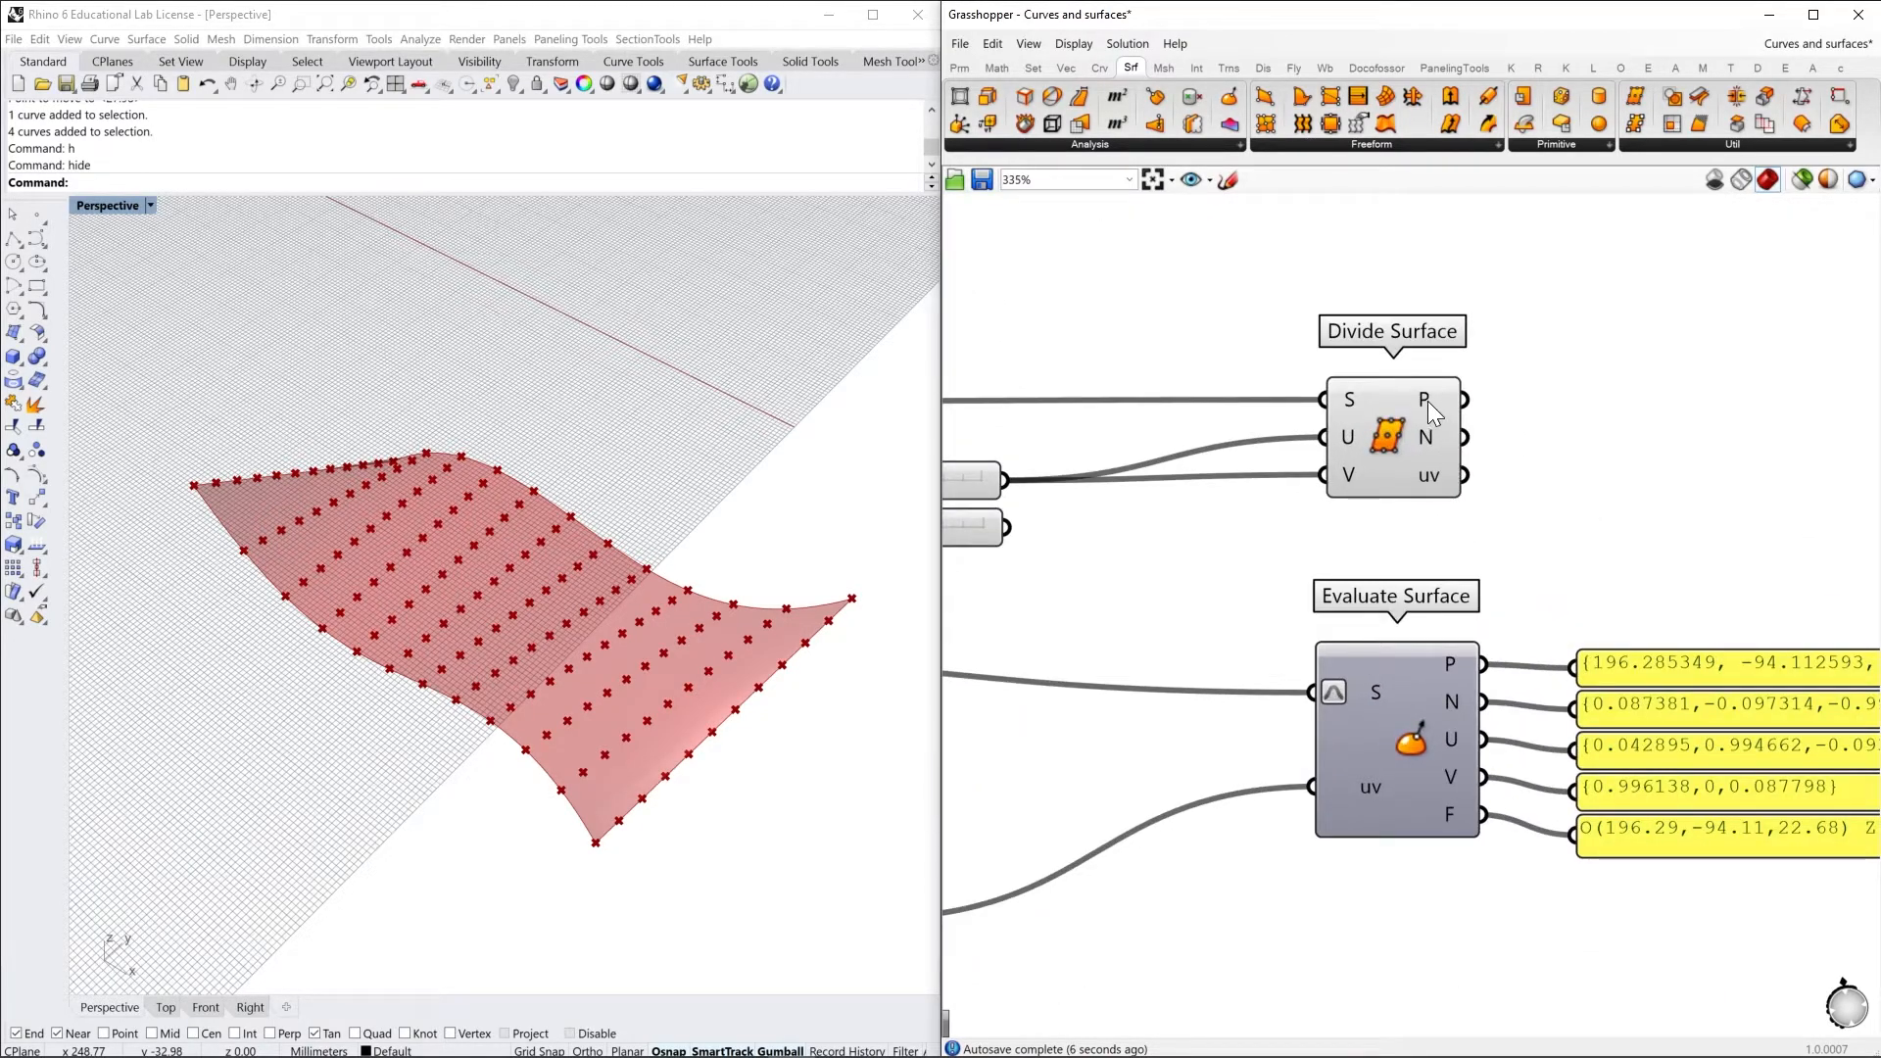
pyautogui.moveTo(1425, 398)
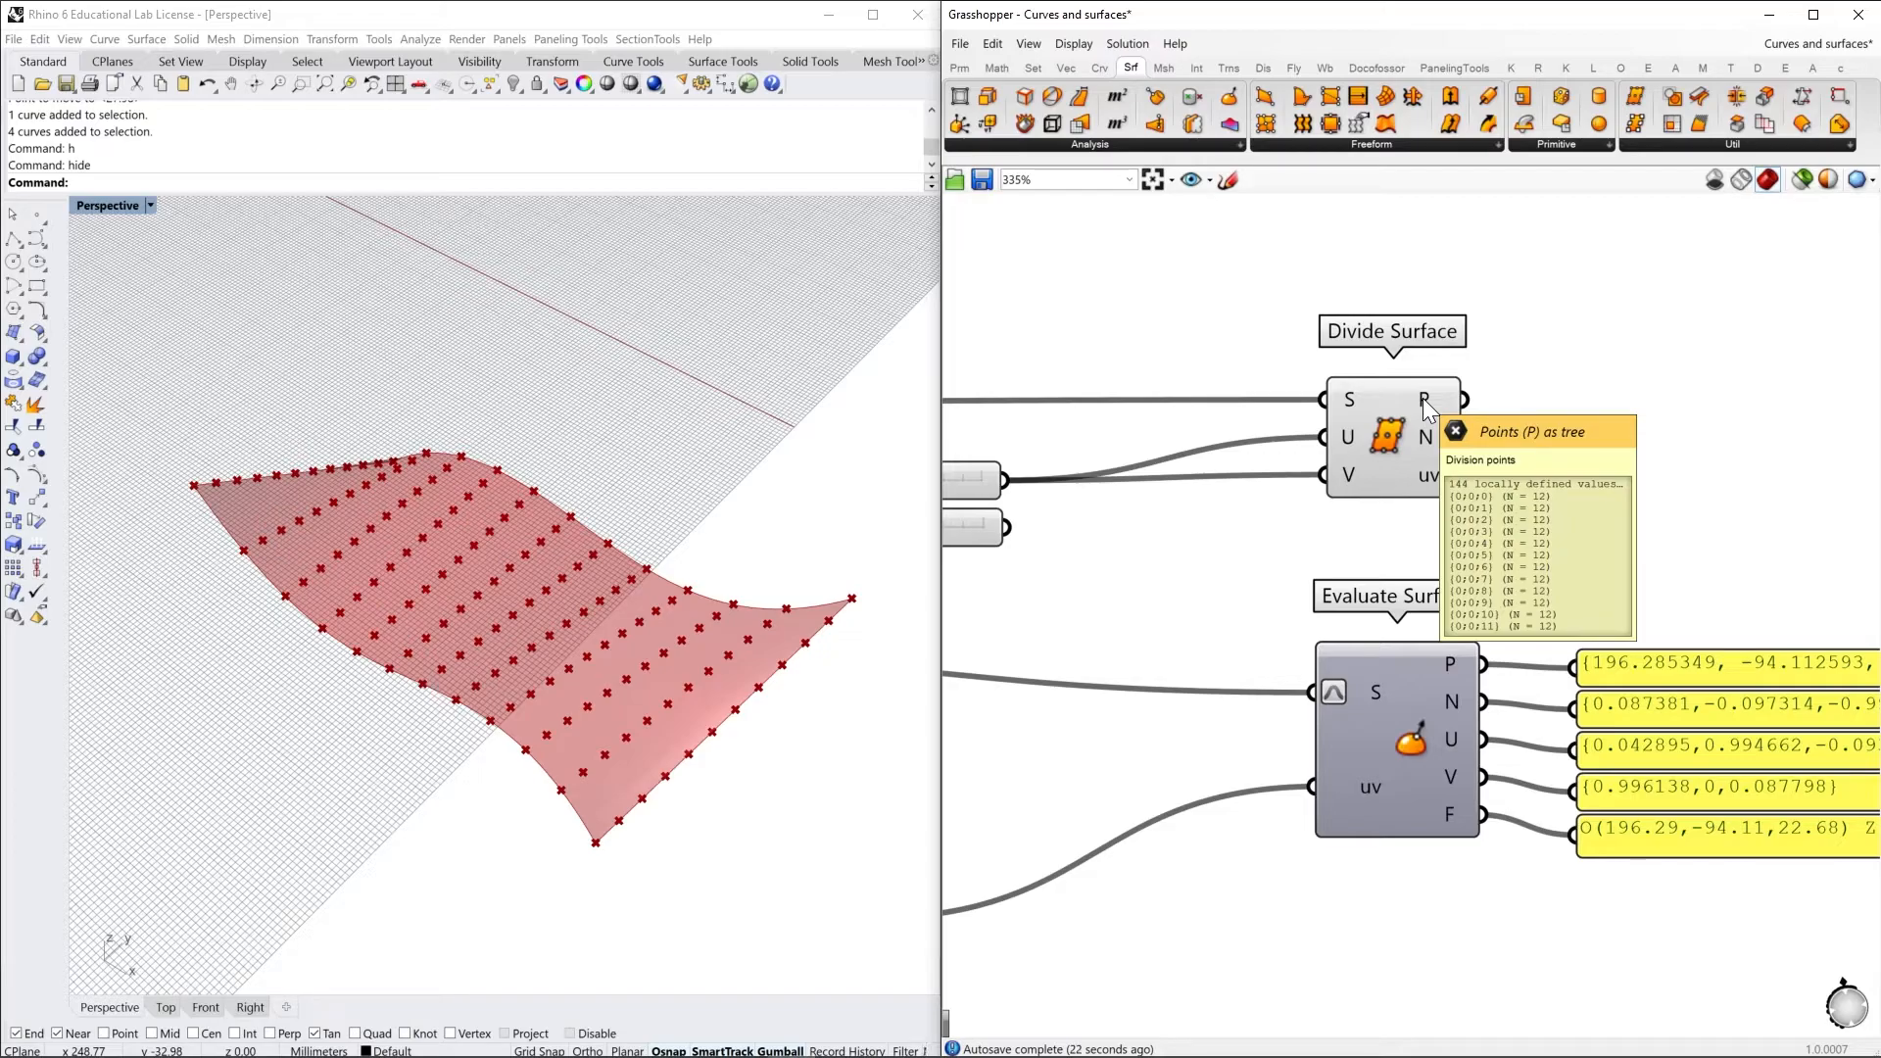
pyautogui.moveTo(1424, 444)
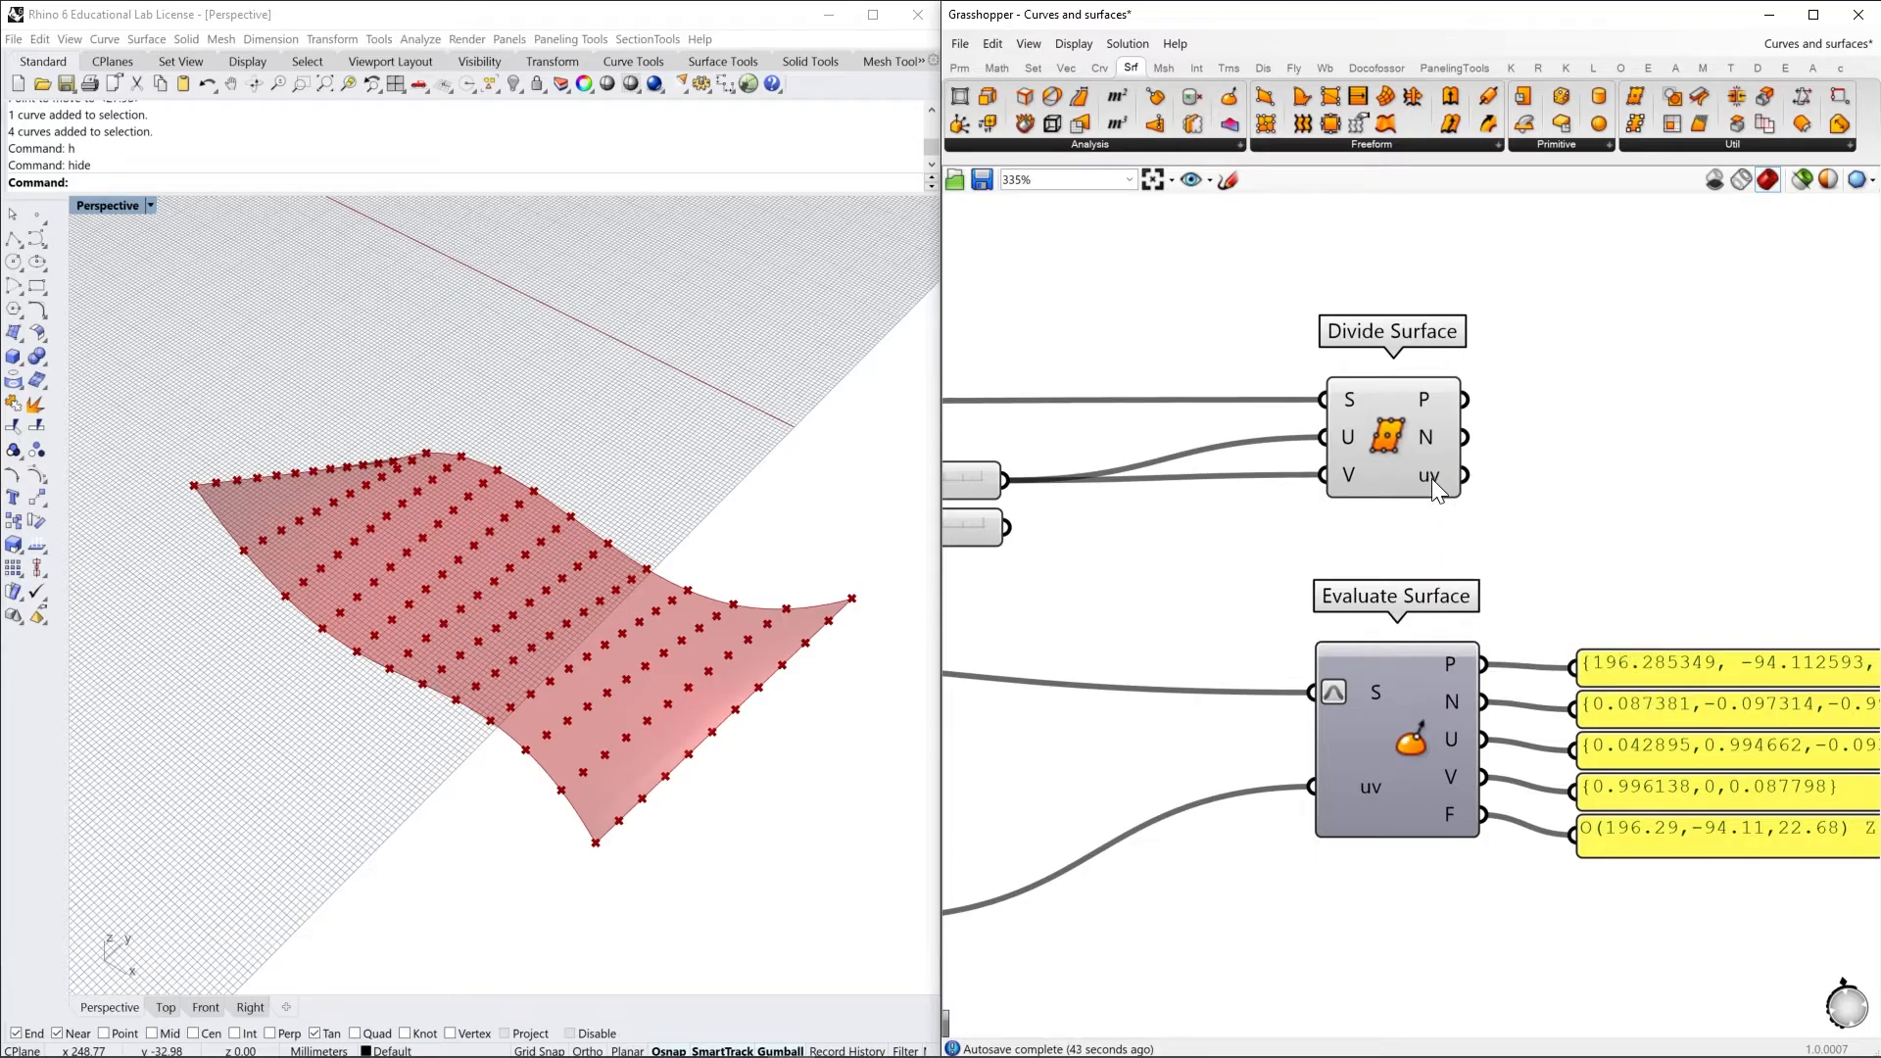
# Add a Point parameter beside Divide Surface, connect the P output to it, and shift it further right
pyautogui.doubleClick(1508, 472)
pyautogui.write('point')
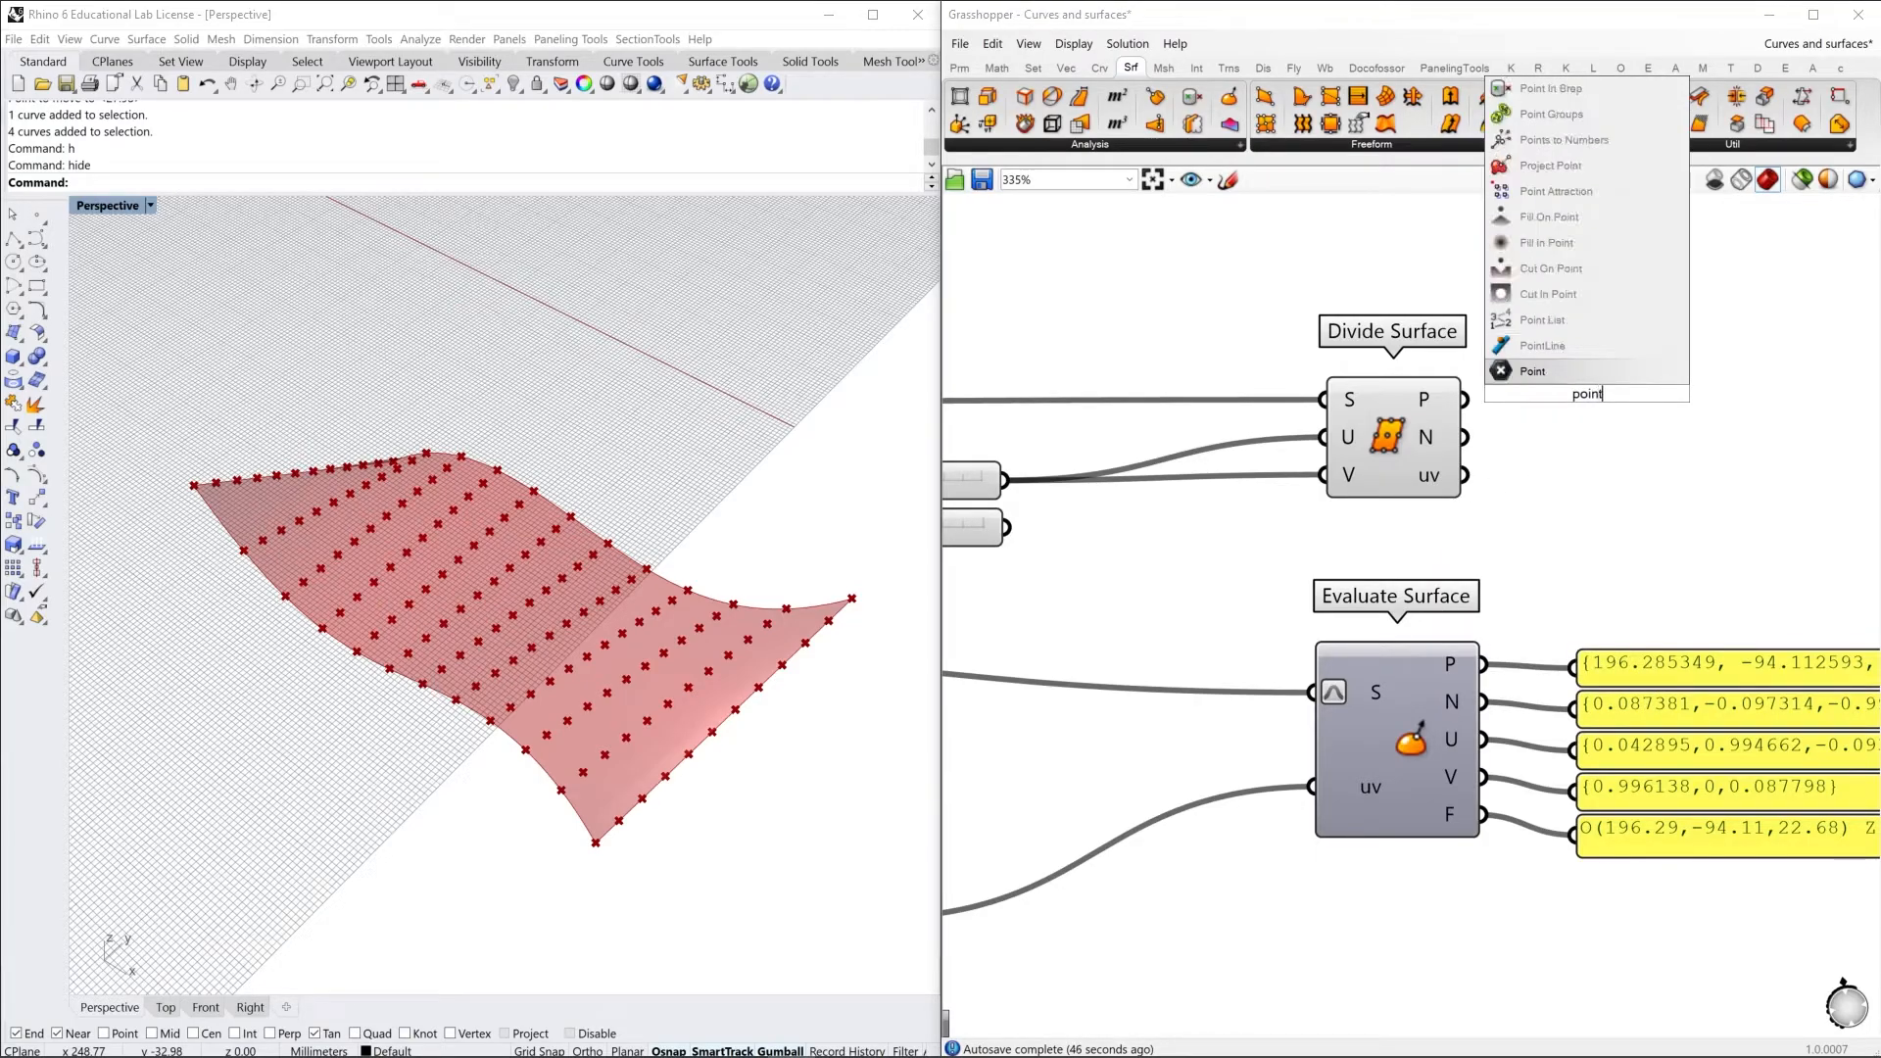
pyautogui.press('Return')
pyautogui.moveTo(1465, 399); pyautogui.dragTo(1639, 358)
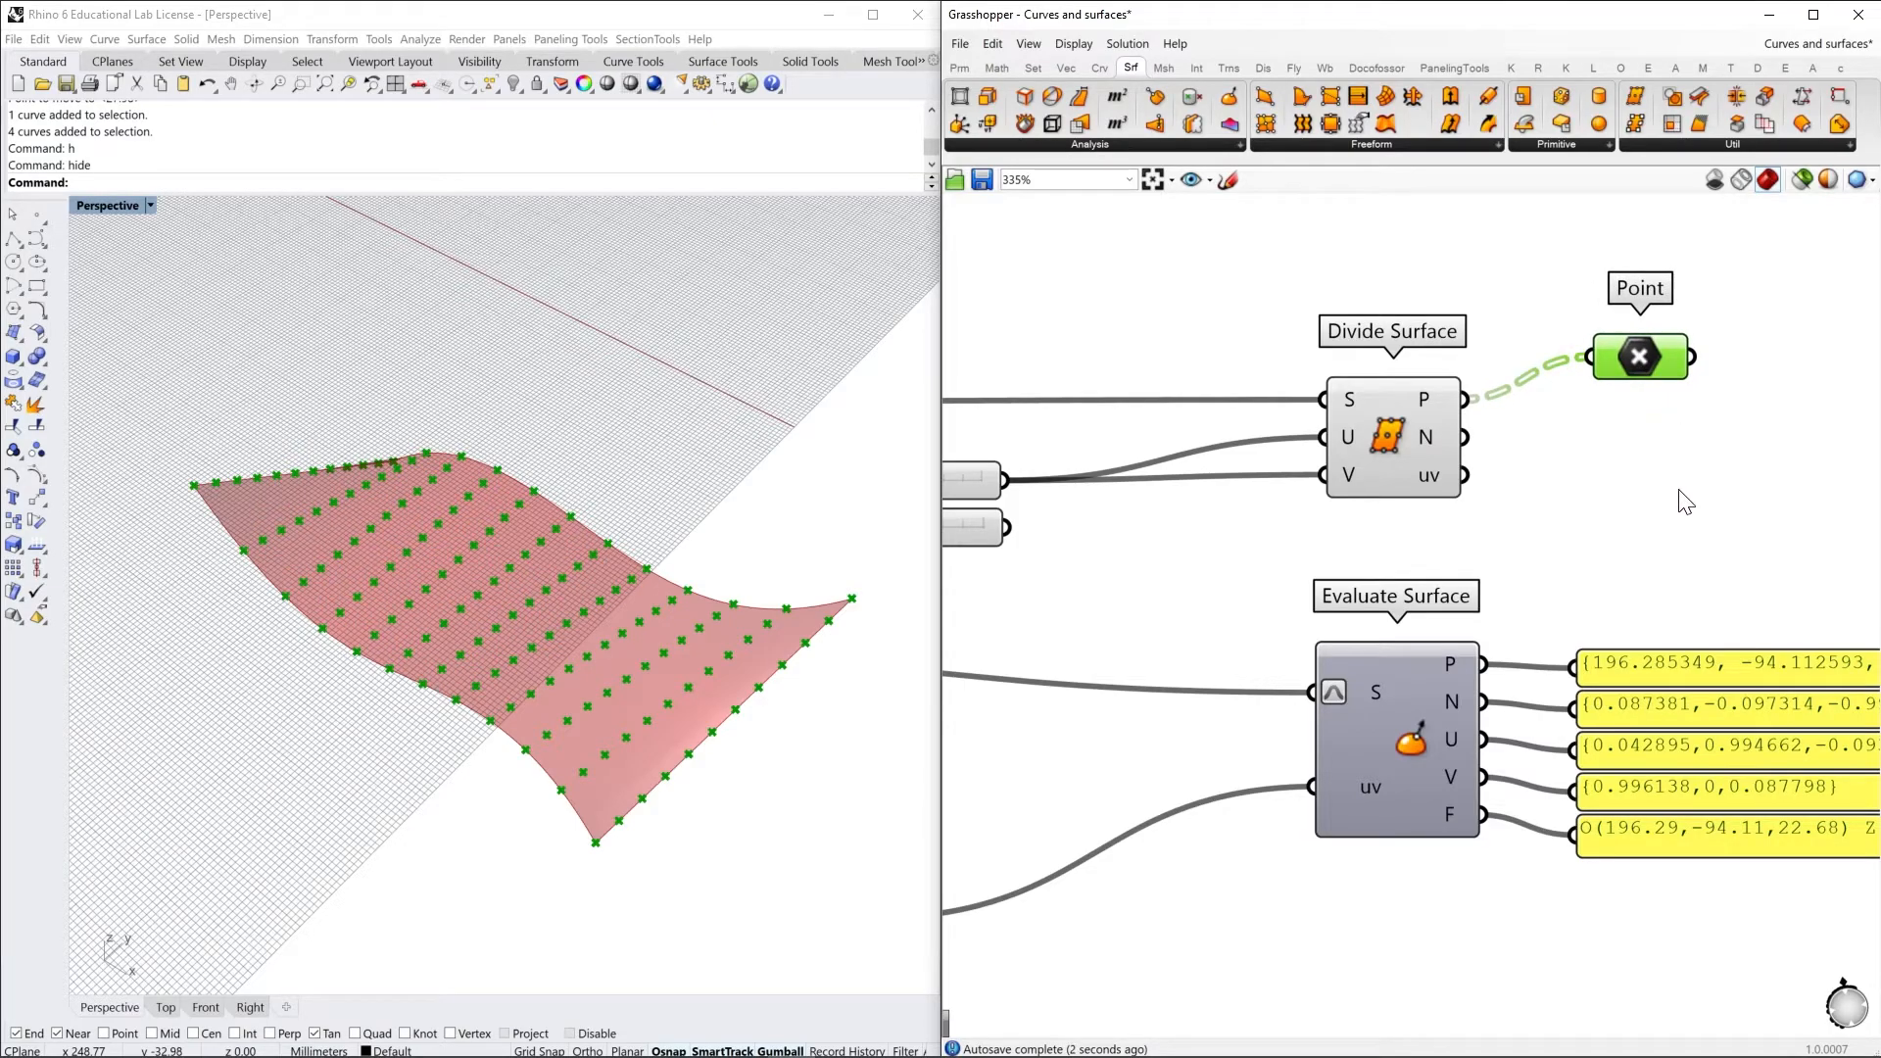
pyautogui.moveTo(1679, 491); pyautogui.dragTo(1577, 534, button='right')
pyautogui.moveTo(1572, 401); pyautogui.dragTo(1672, 398)
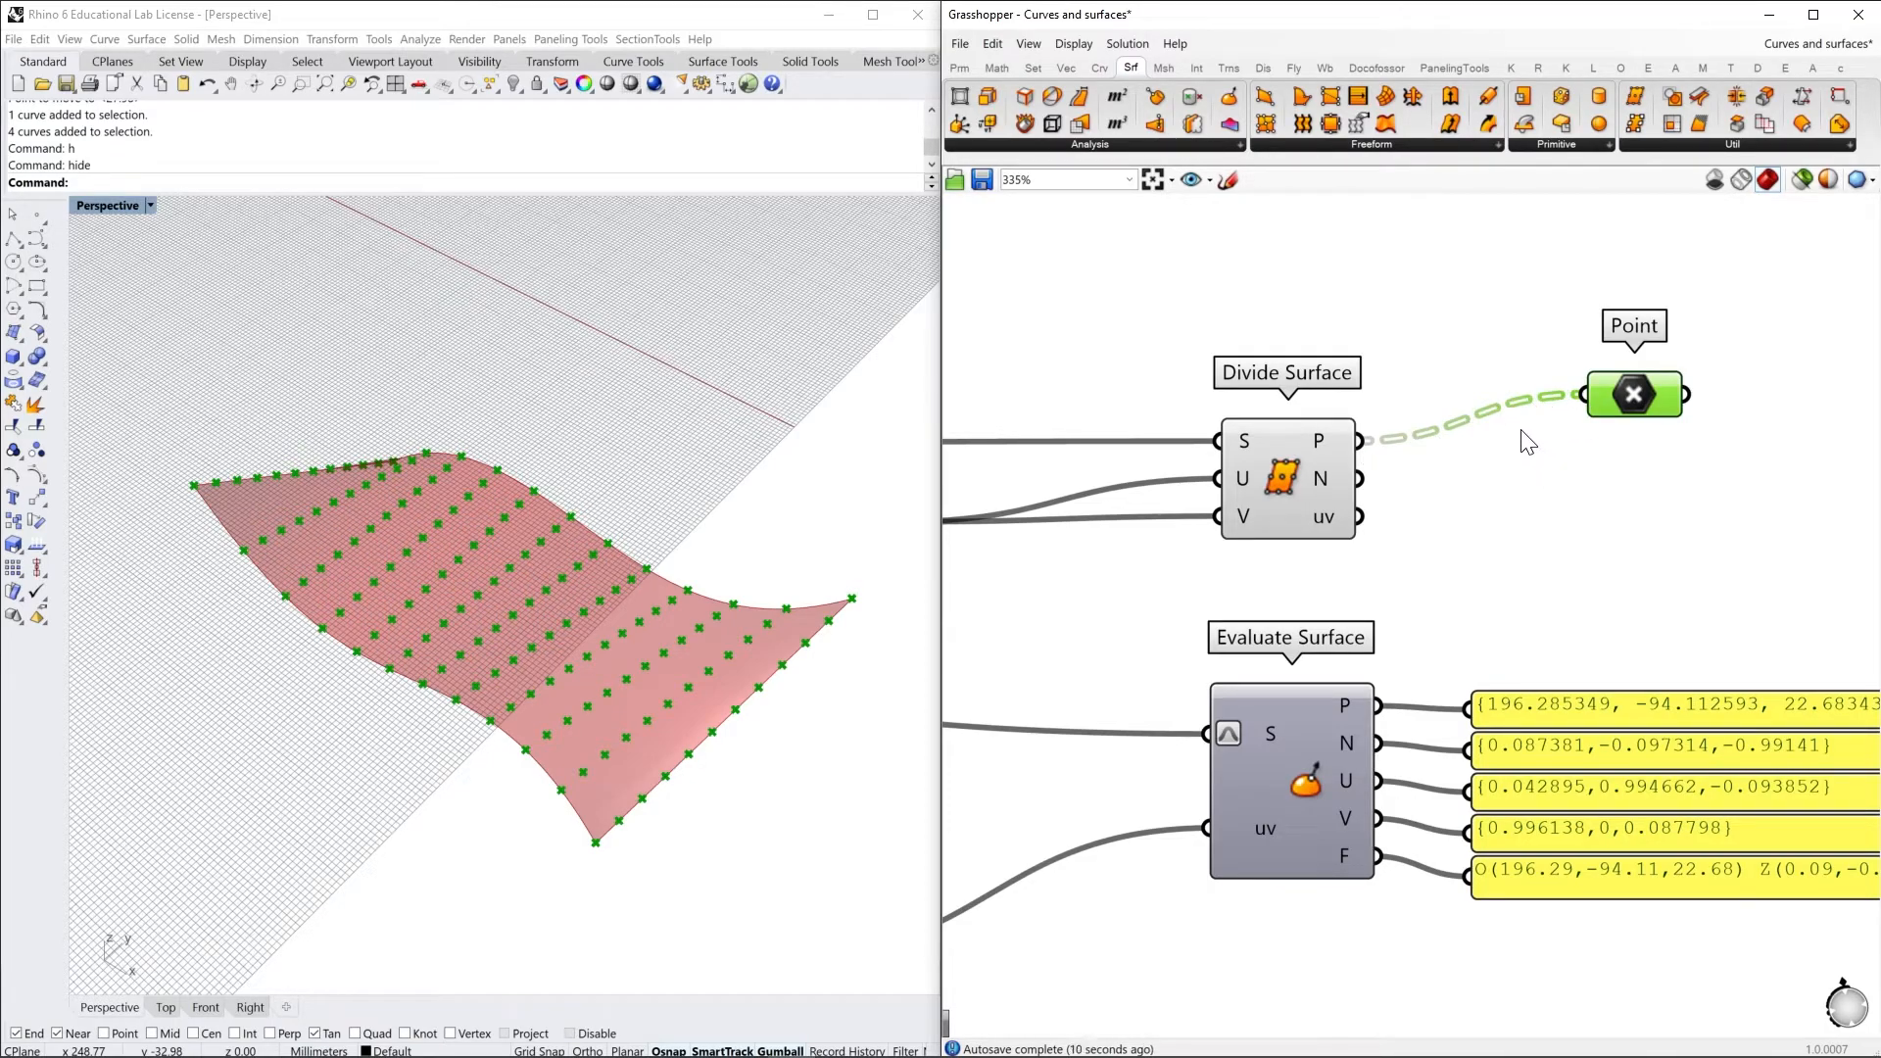
# Add a Vector Display component and place it just below the Point parameter
pyautogui.rightClick(1447, 434)
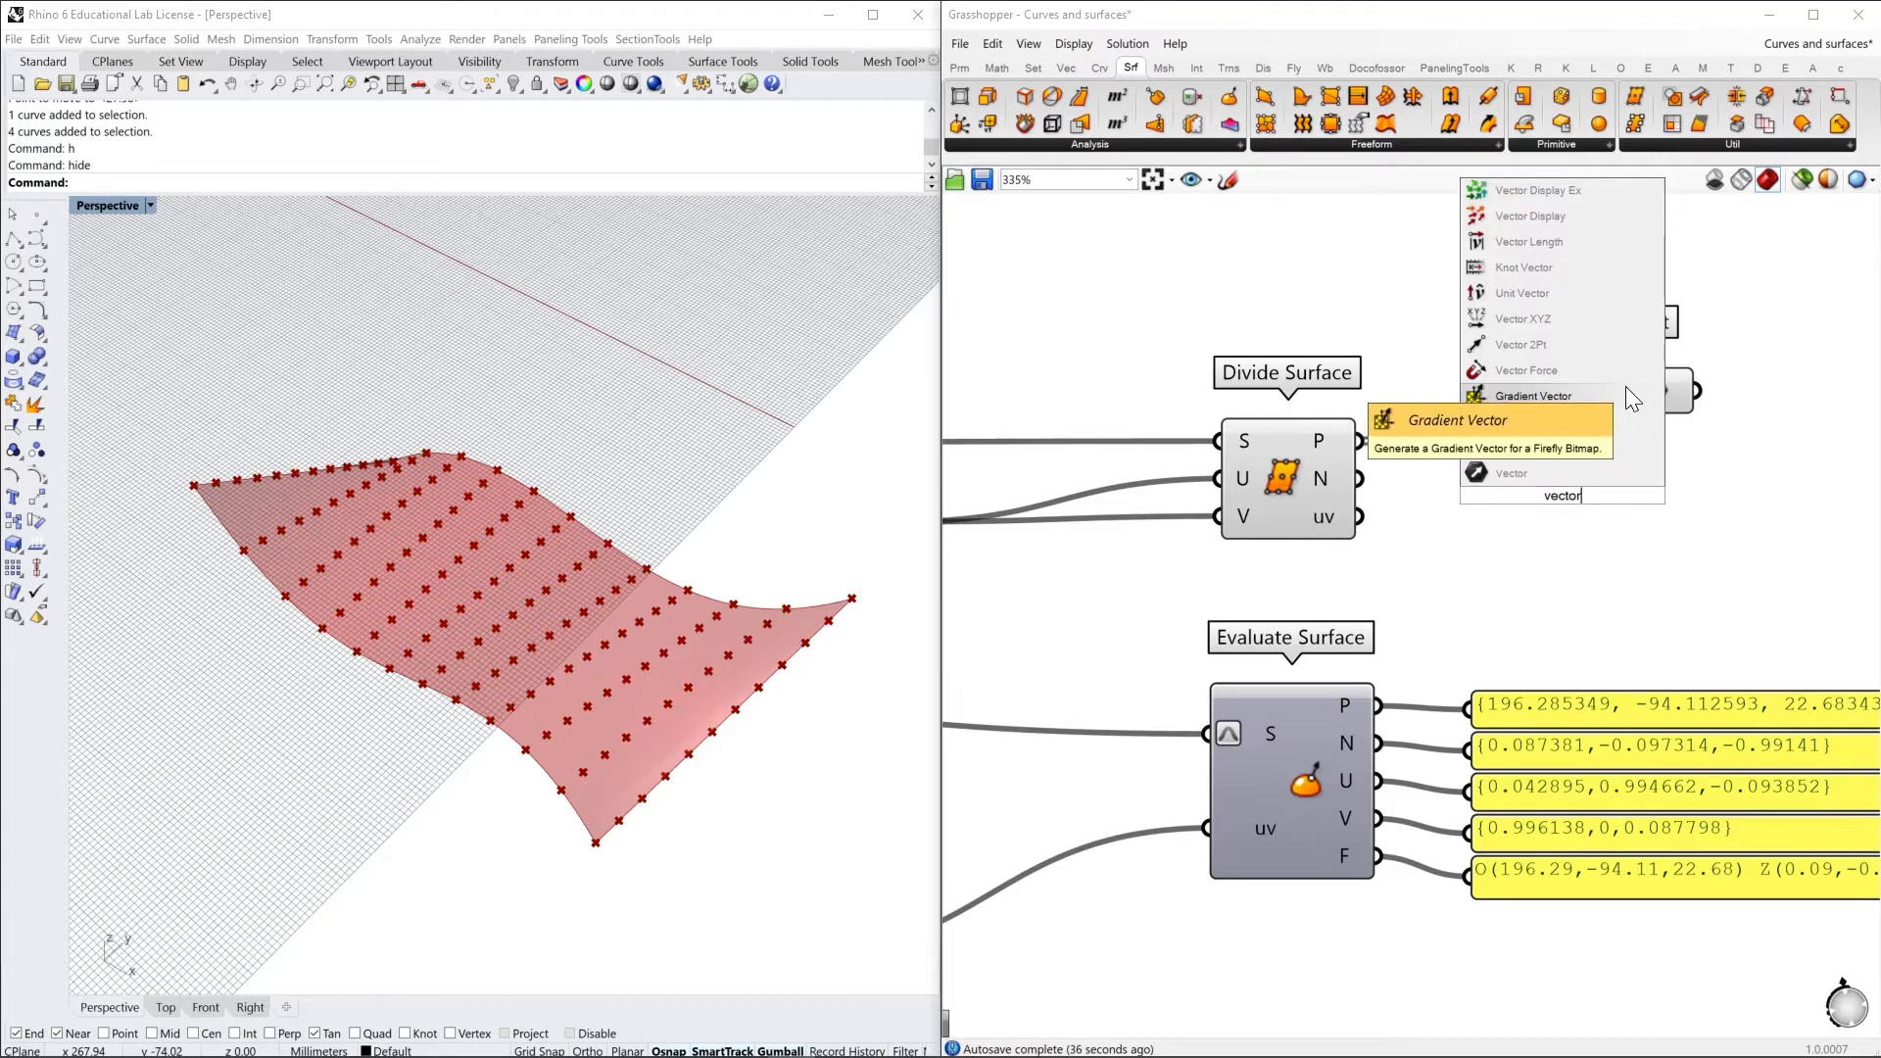
pyautogui.click(1568, 215)
pyautogui.moveTo(1561, 523); pyautogui.dragTo(1685, 521)
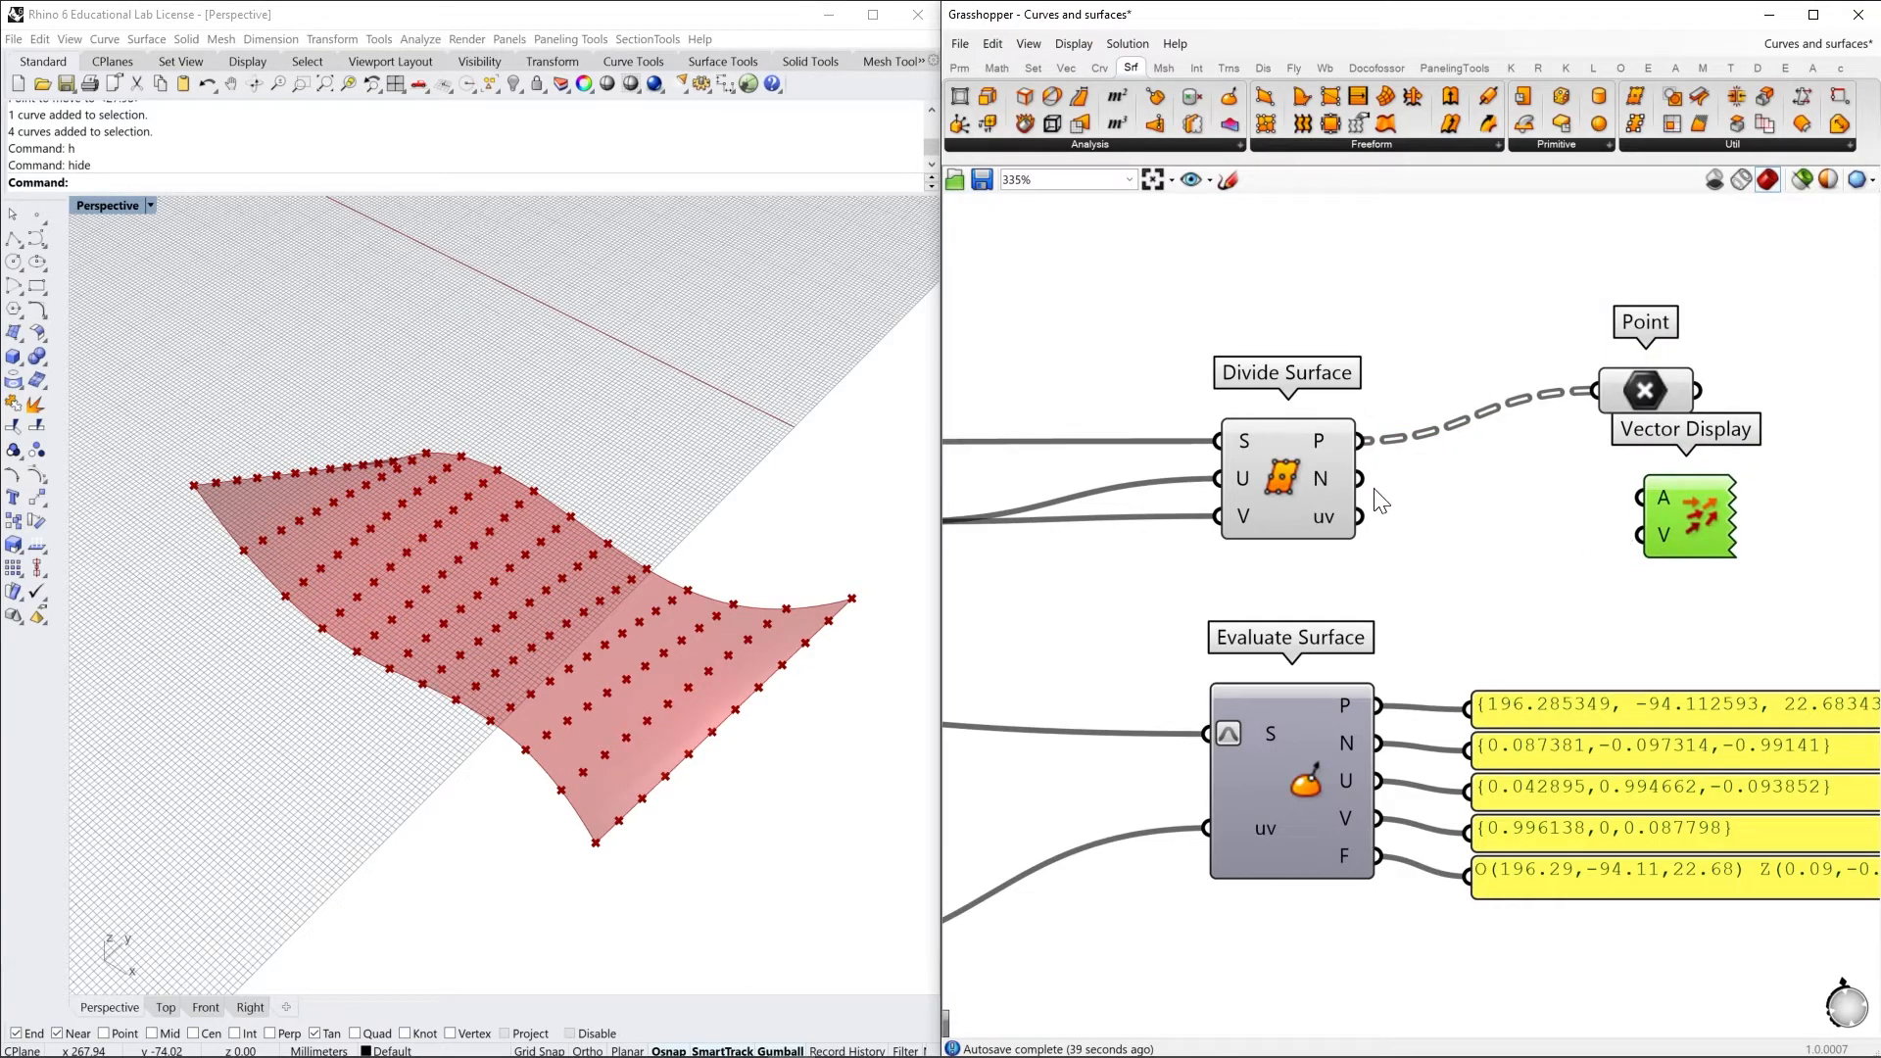
# Connect Divide Surface's N output to Vector Display's V input and its P output to A, shifting Vector Display further right
pyautogui.moveTo(1360, 480); pyautogui.dragTo(1642, 534)
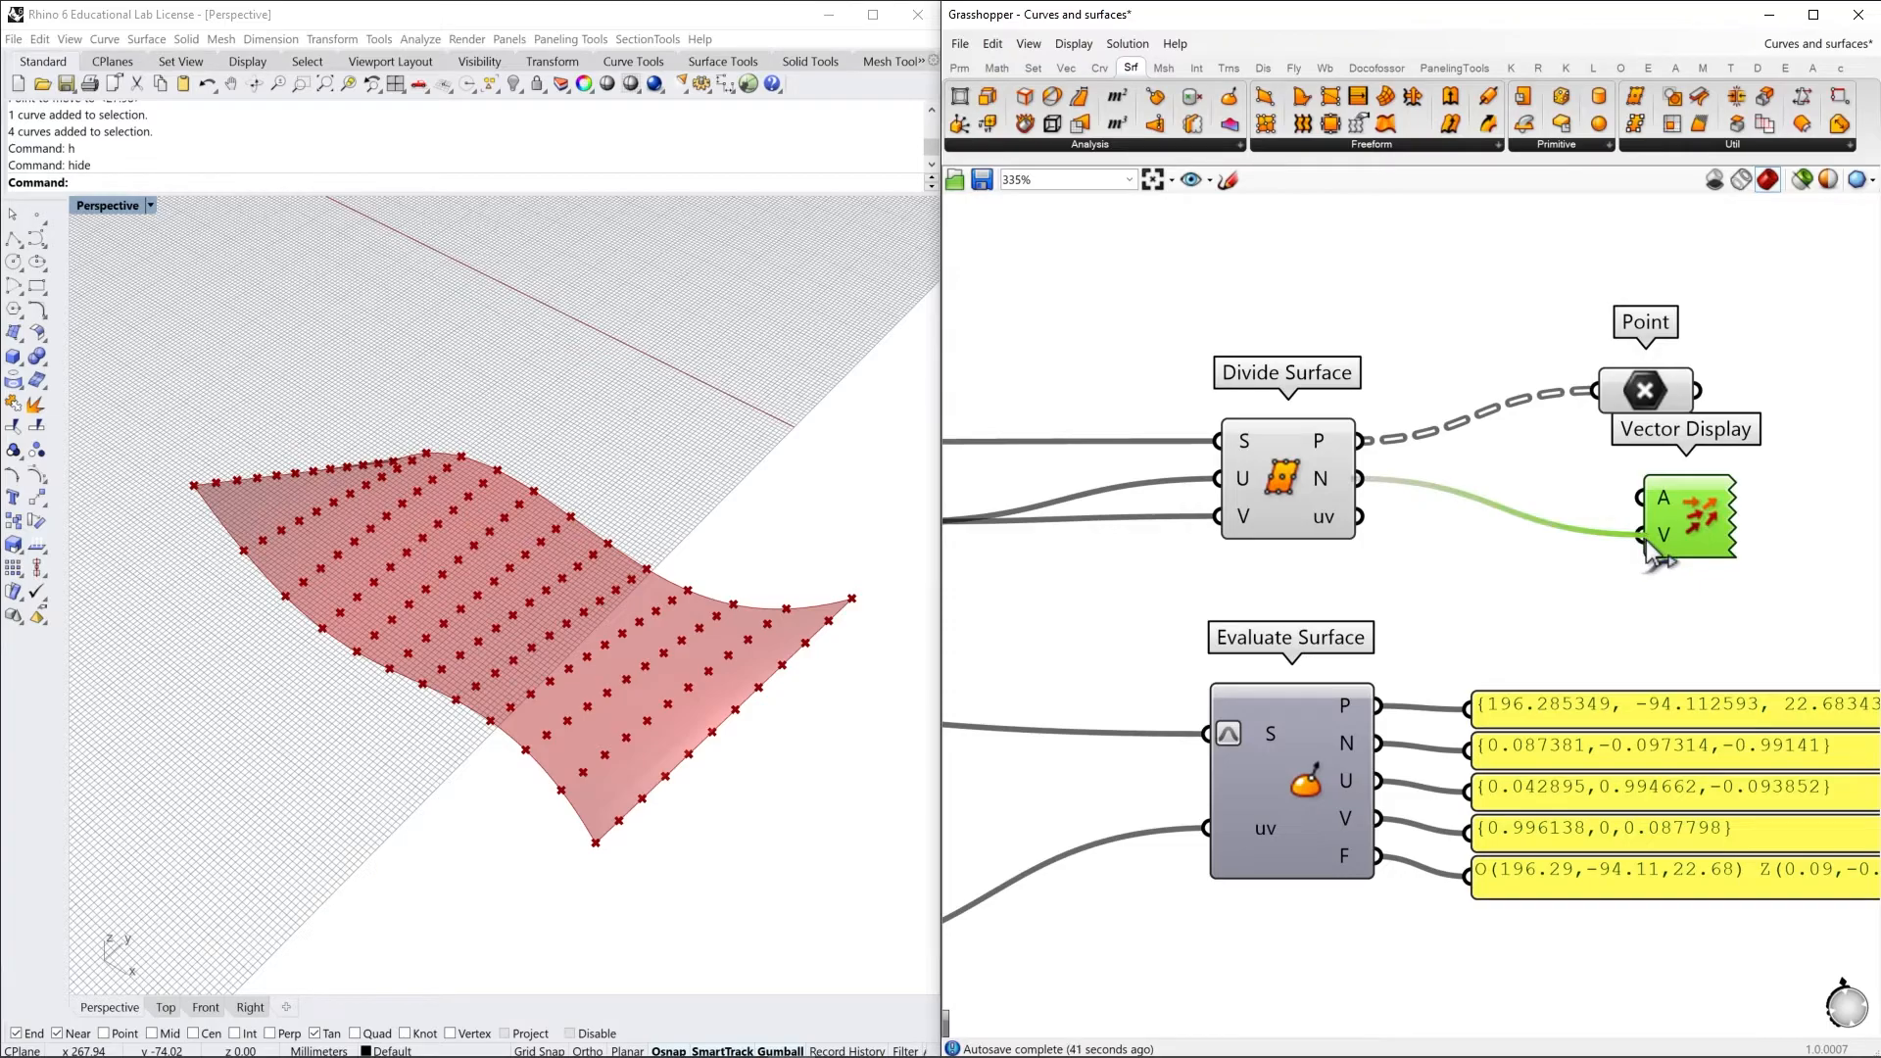
pyautogui.moveTo(1658, 555); pyautogui.dragTo(1744, 531)
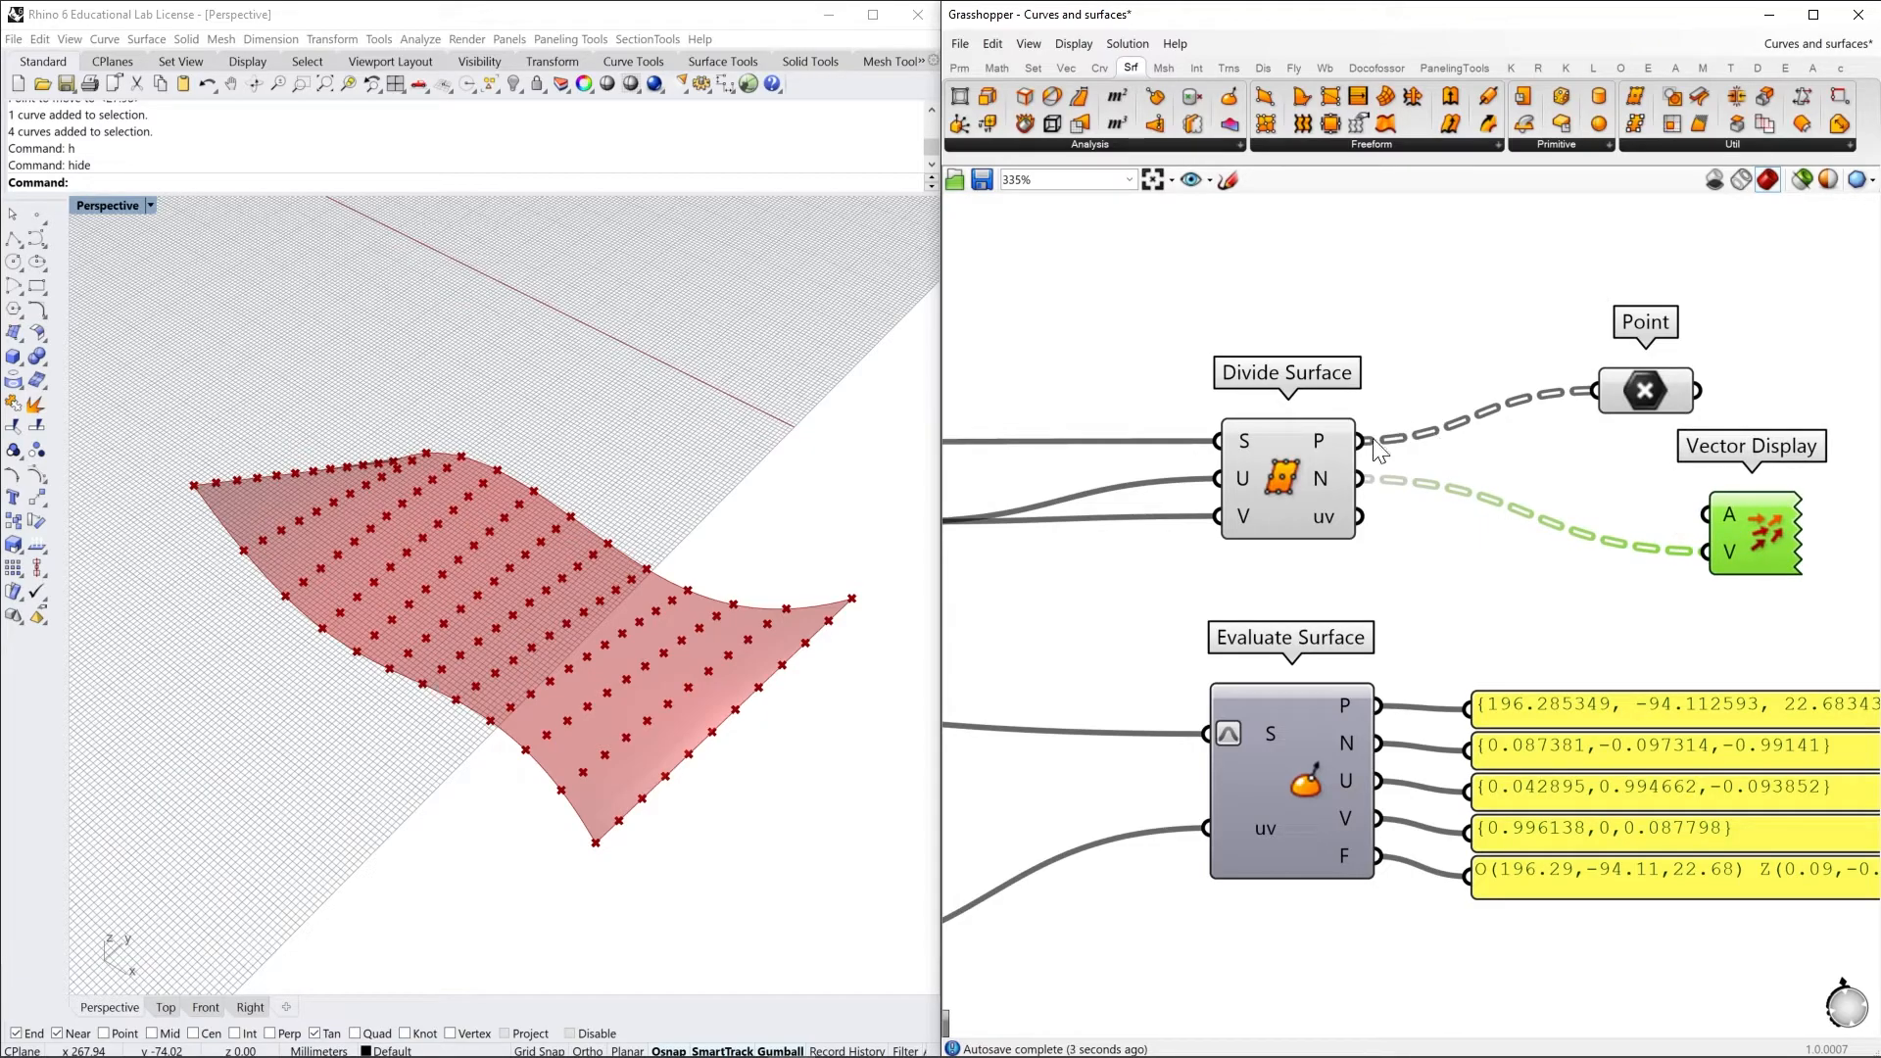
pyautogui.moveTo(1362, 441); pyautogui.dragTo(1709, 514)
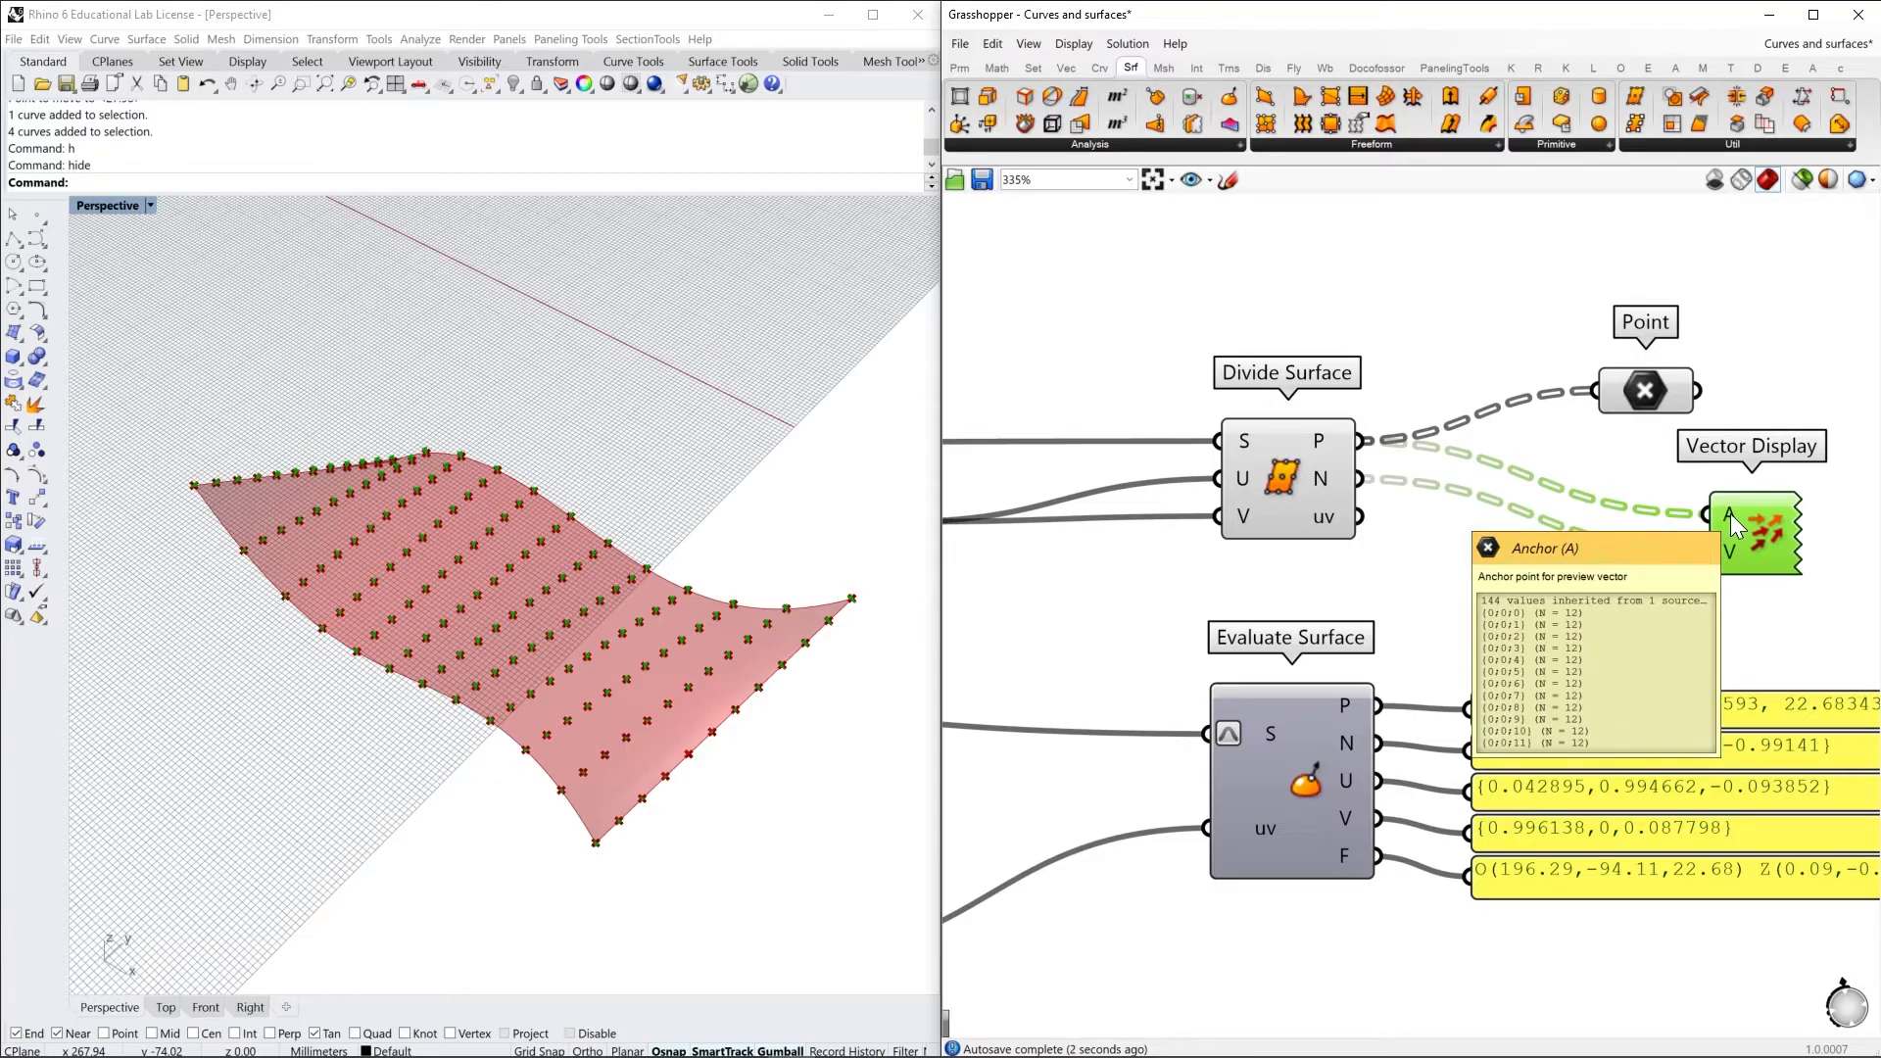
pyautogui.scroll(3, 602, 772)
pyautogui.moveTo(1728, 556); pyautogui.dragTo(1721, 552)
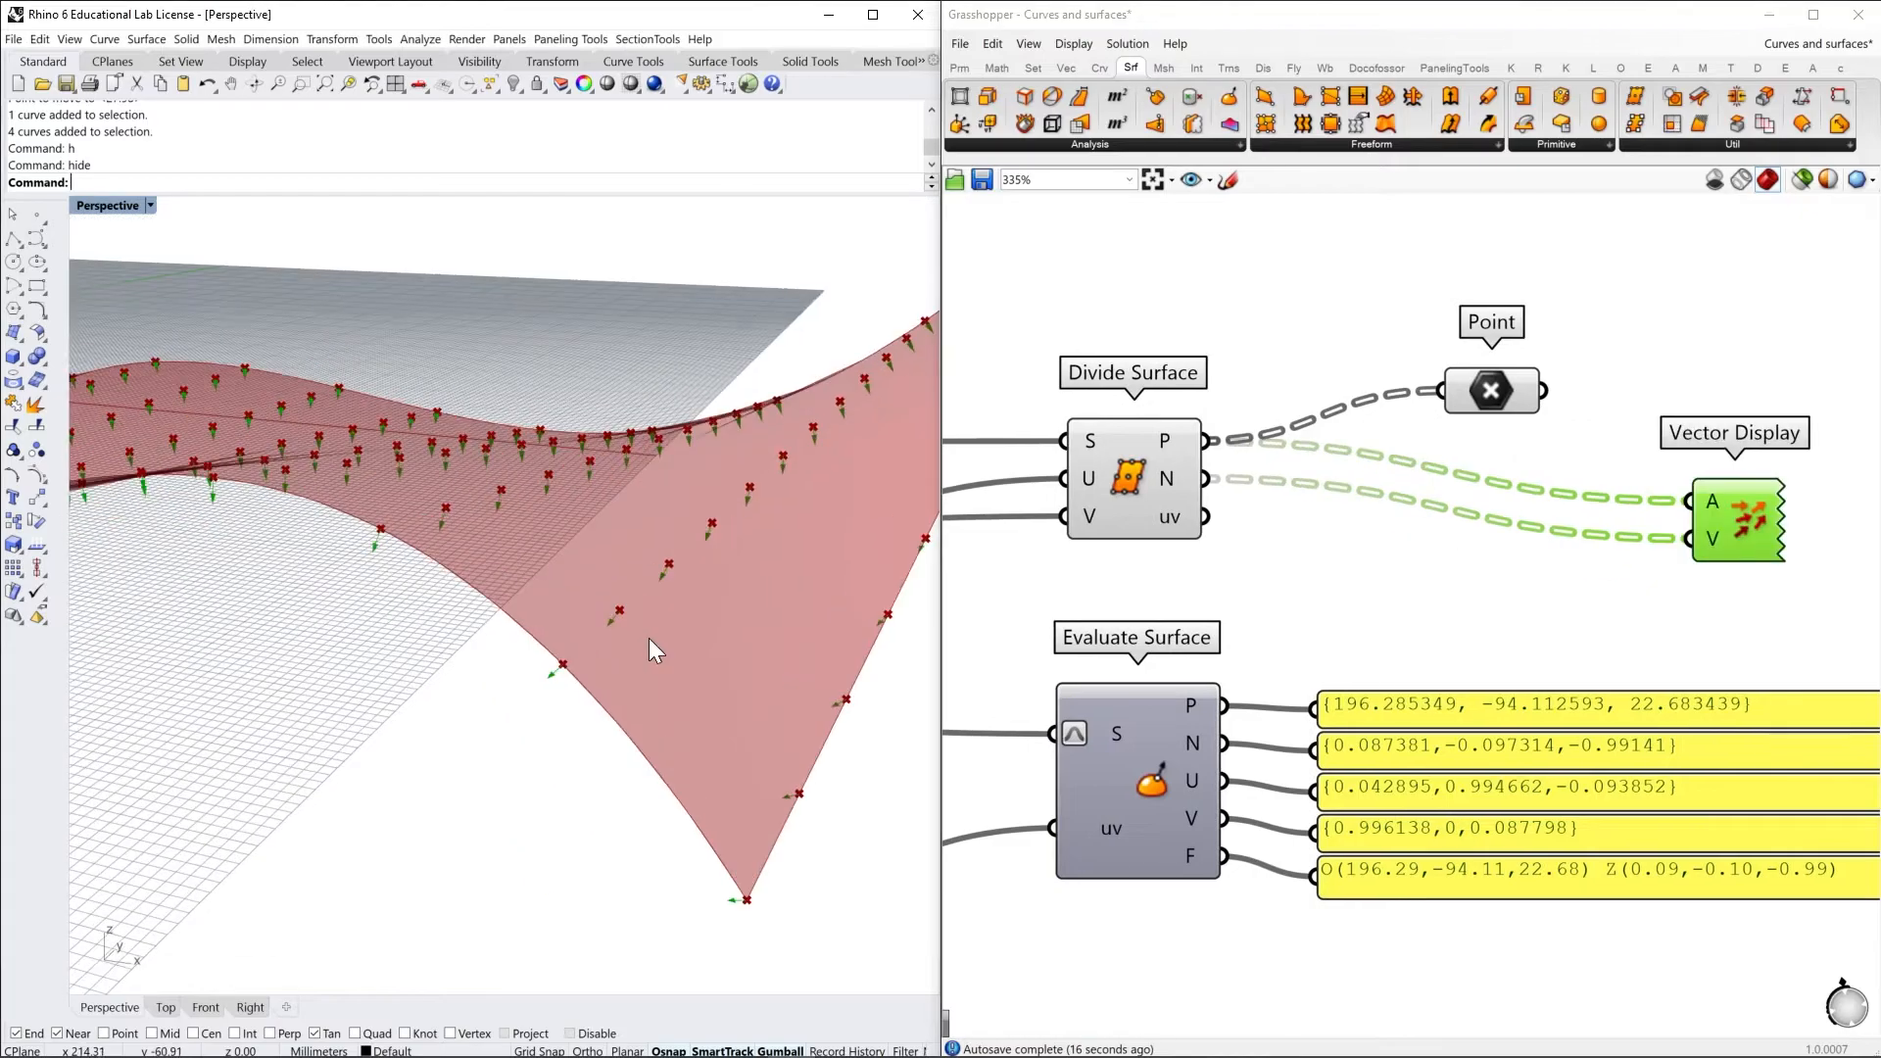
# Examine the direction of the displayed normal vectors from above and below the surface
pyautogui.scroll(2, 652, 638)
pyautogui.moveTo(654, 636); pyautogui.dragTo(780, 664, button='right')
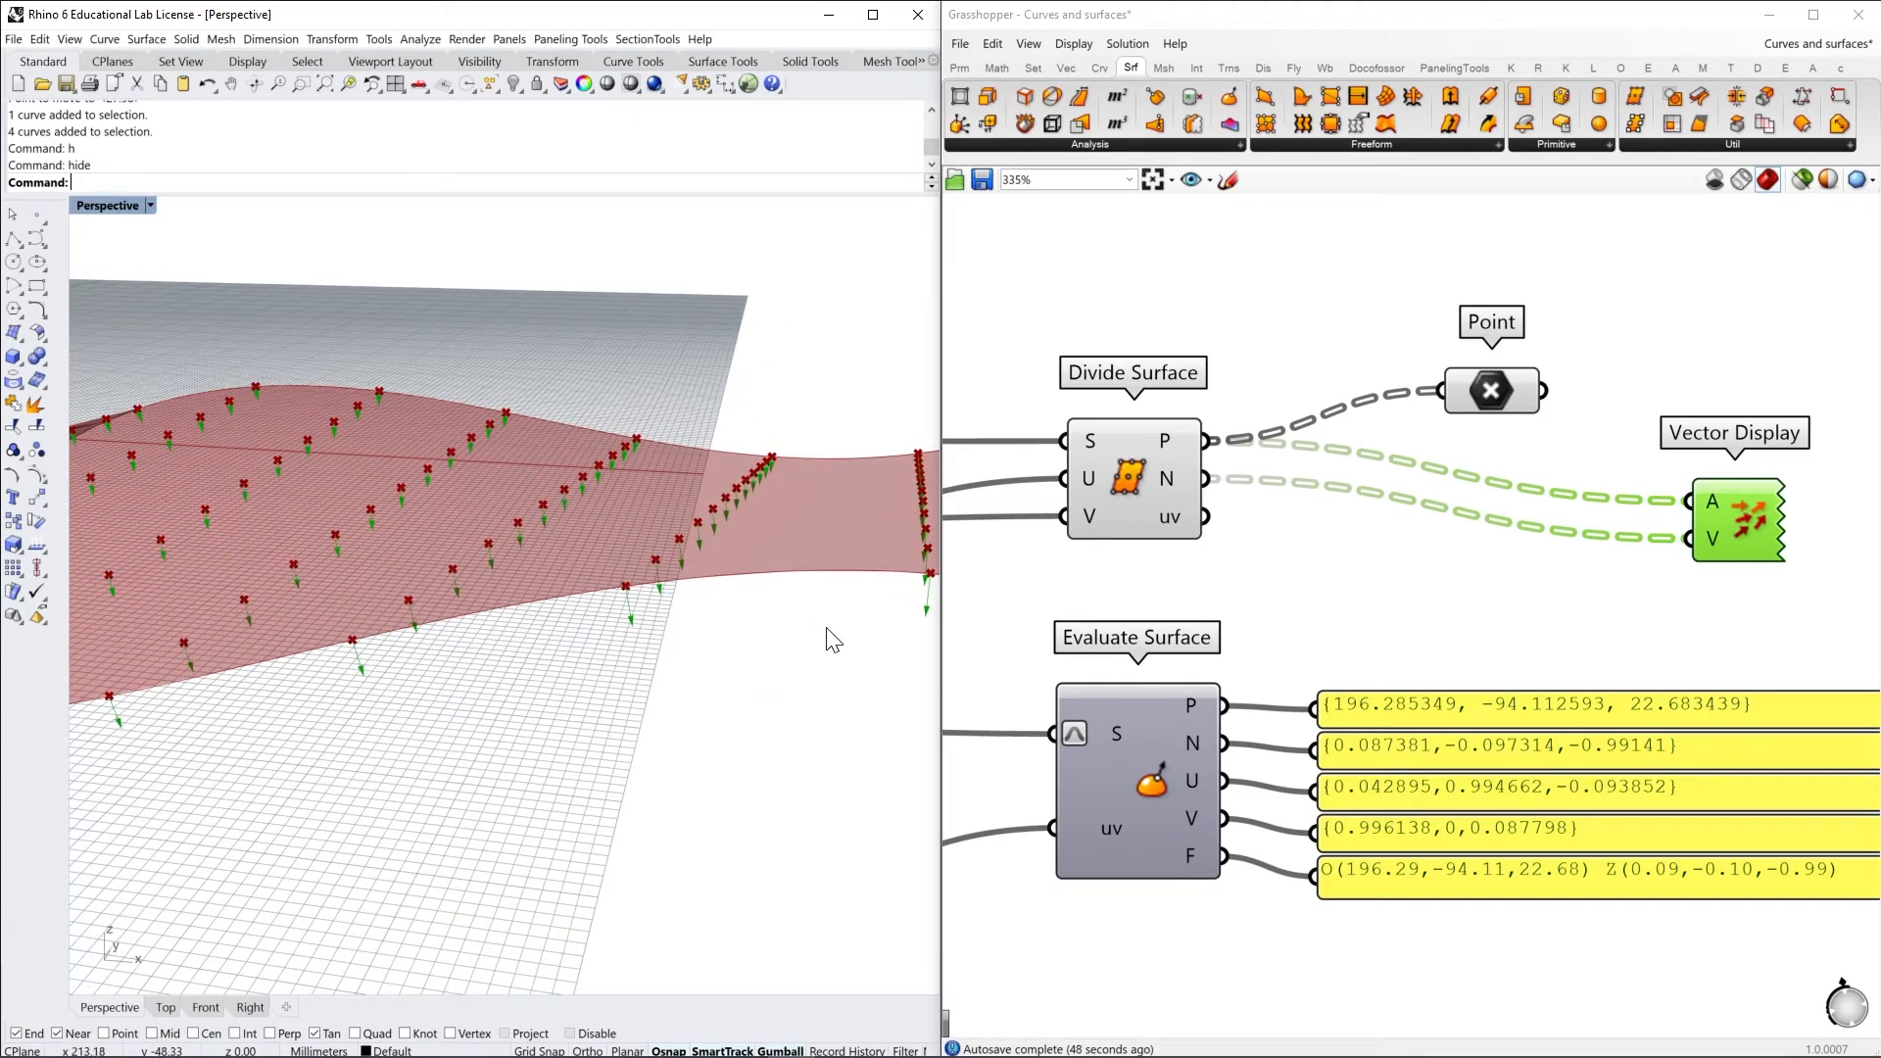
pyautogui.moveTo(830, 669); pyautogui.dragTo(619, 698, button='right')
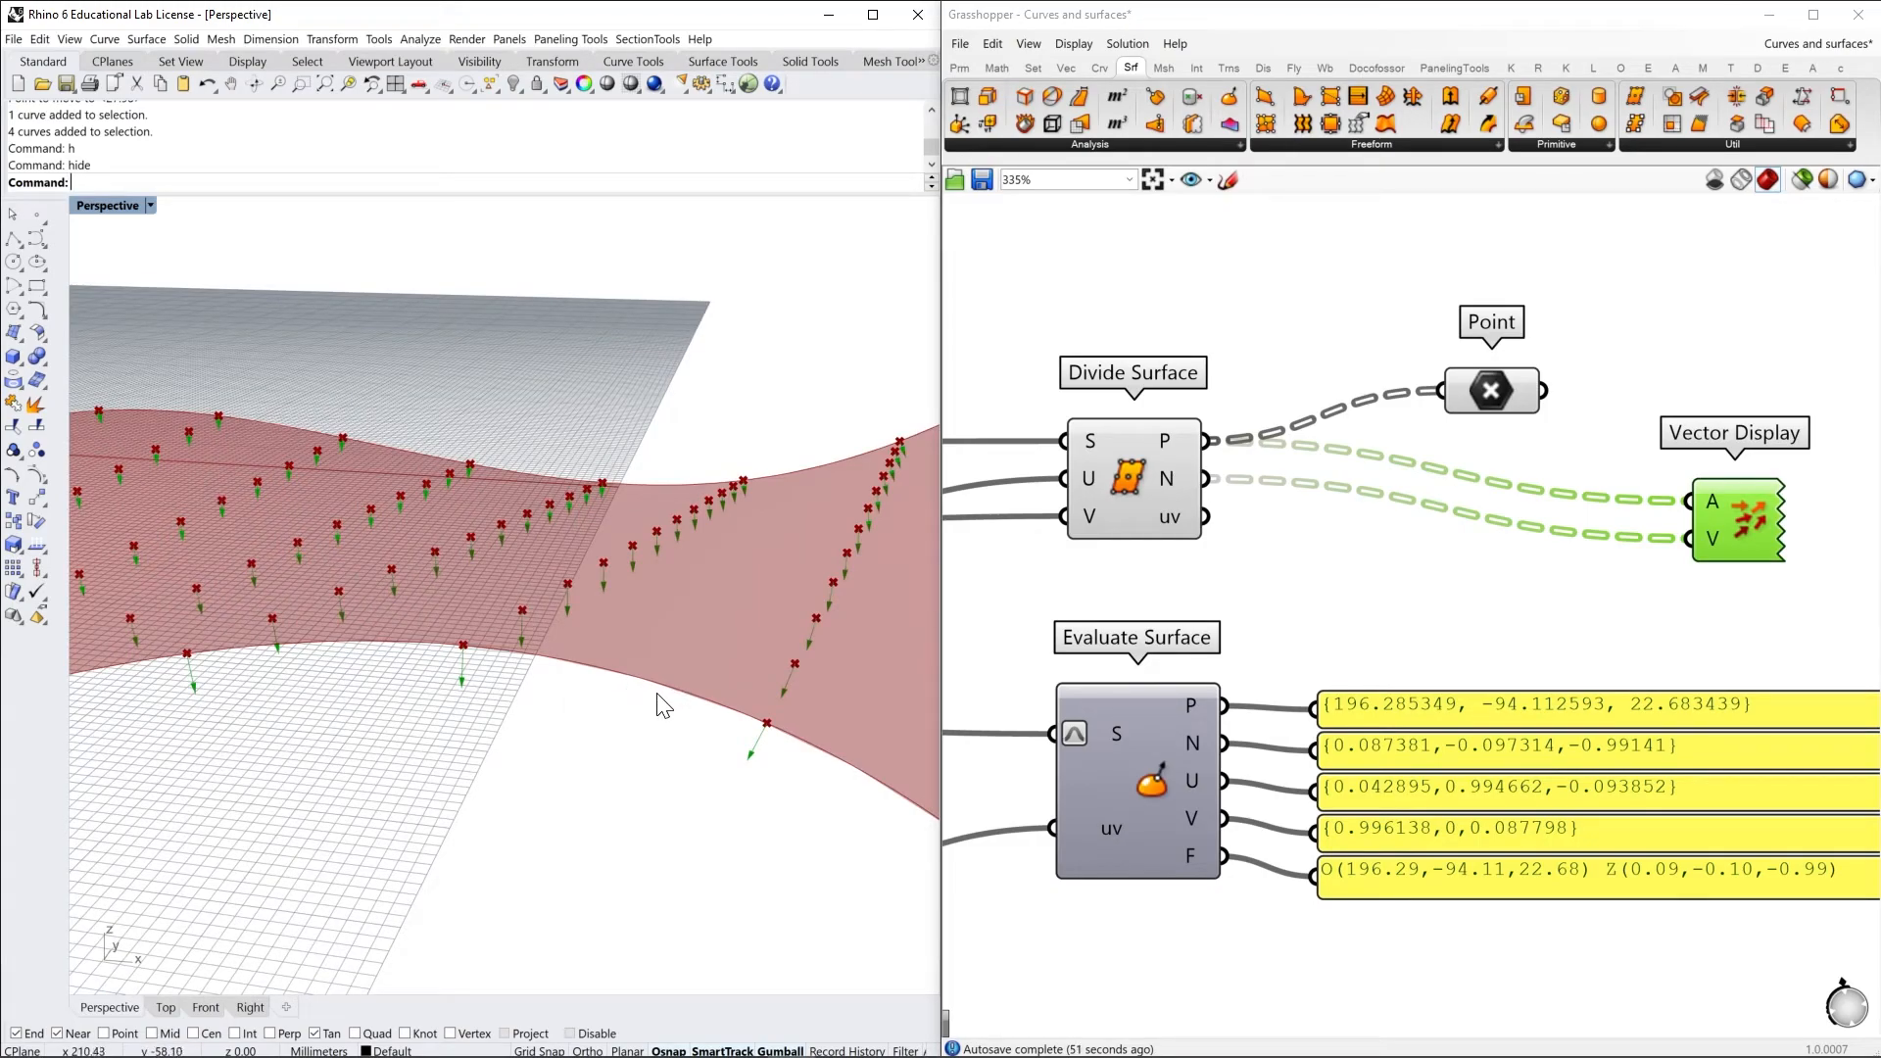
pyautogui.moveTo(661, 703); pyautogui.dragTo(671, 652, button='right')
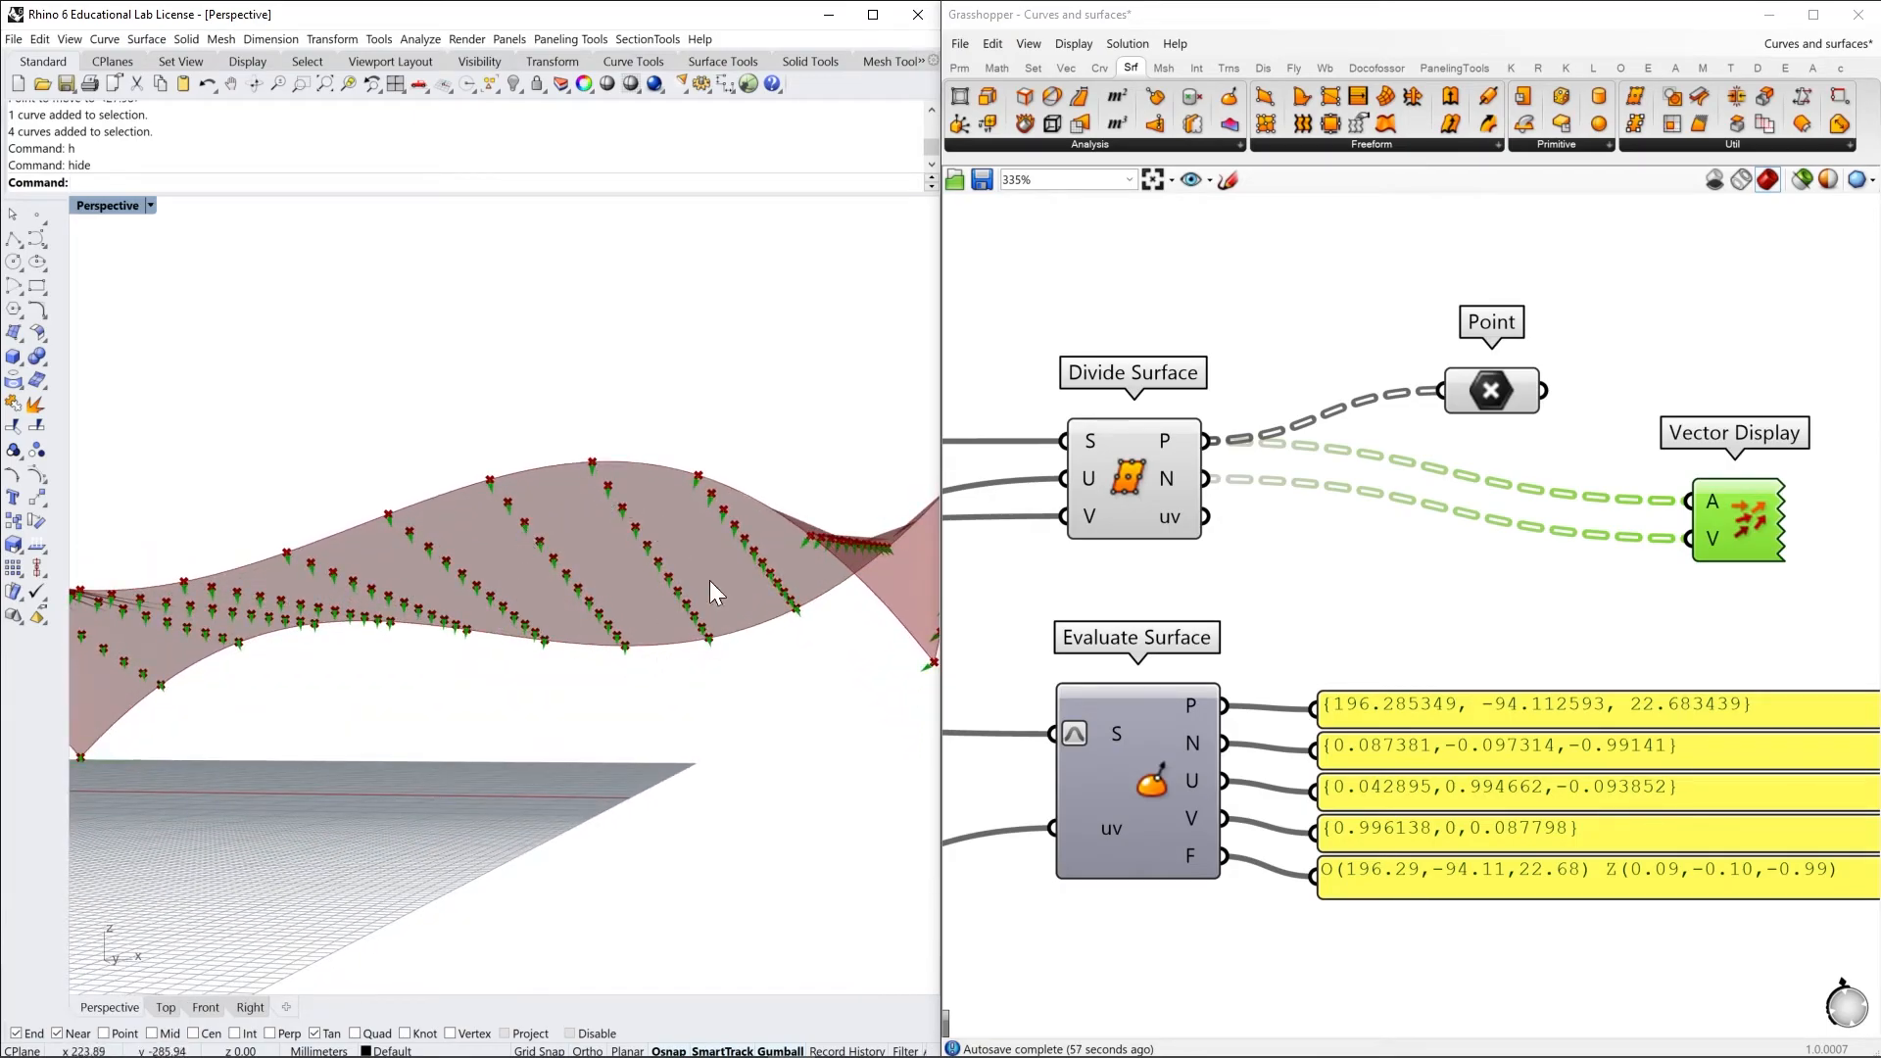
pyautogui.moveTo(602, 525); pyautogui.dragTo(614, 593, button='right')
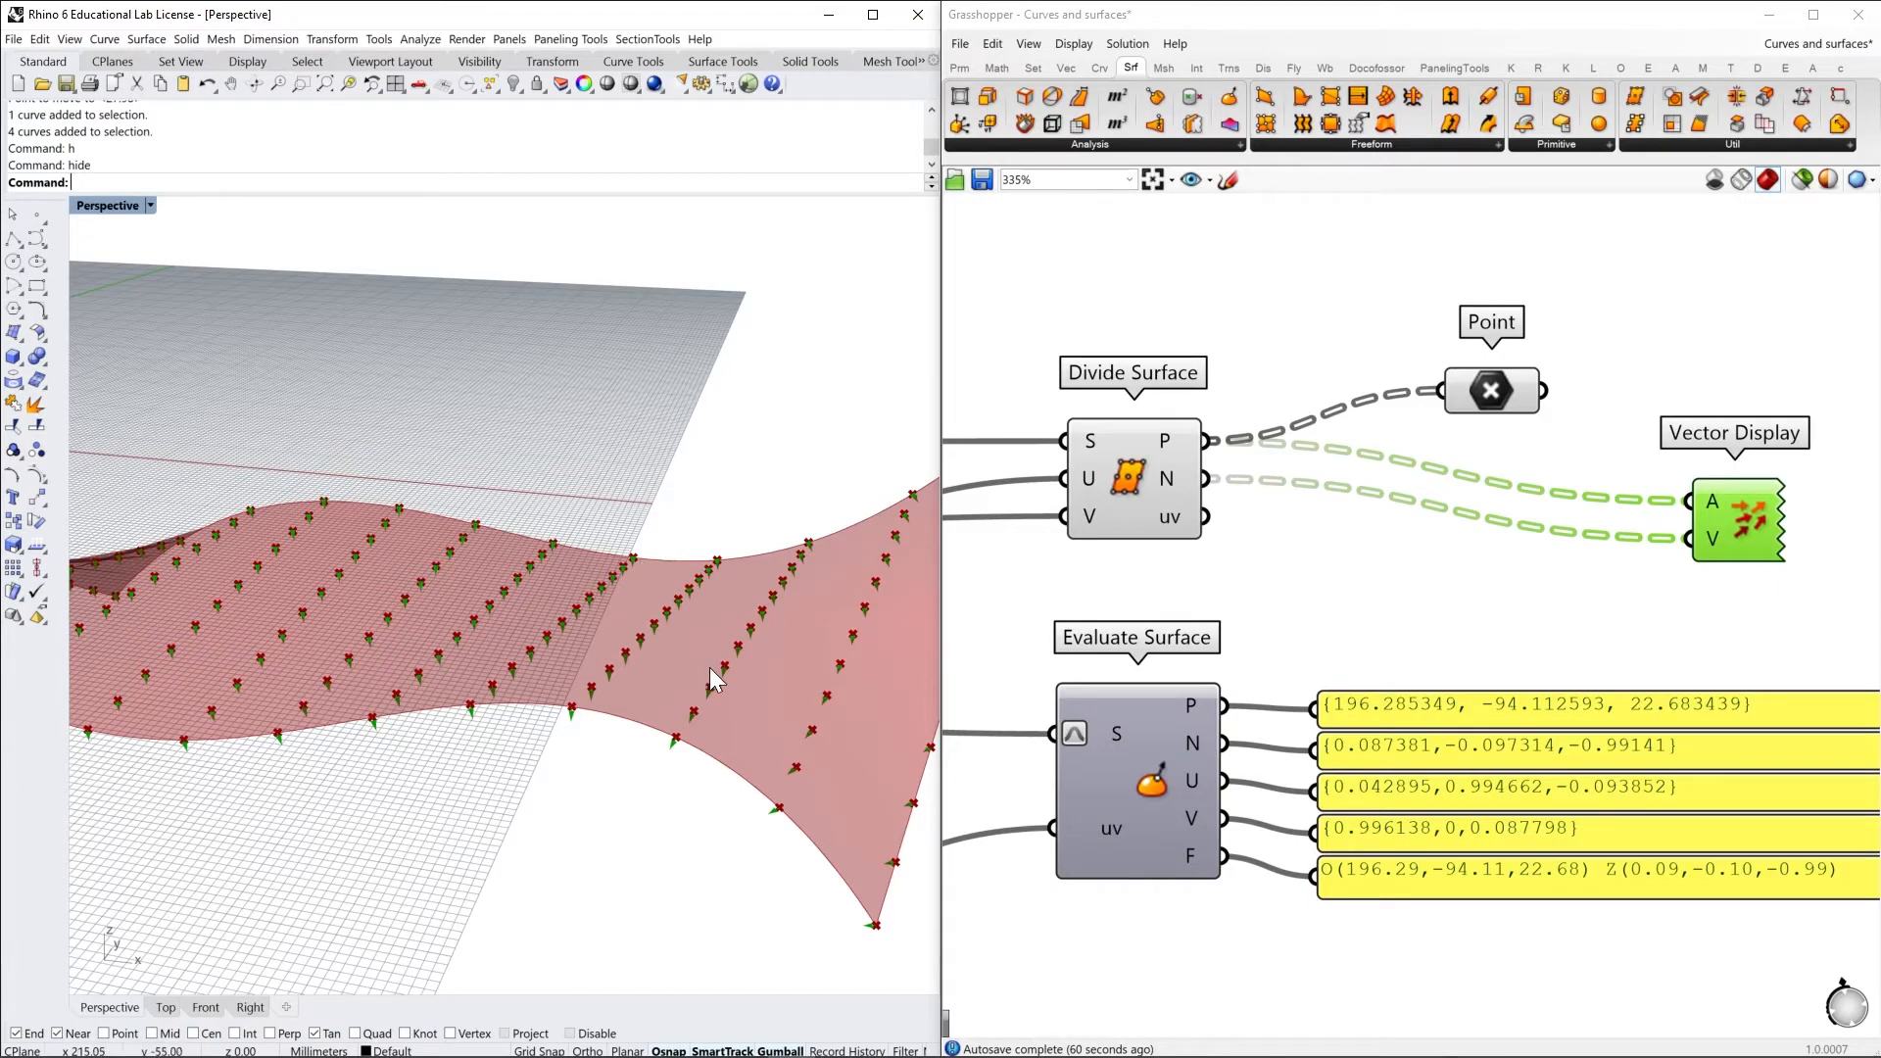
pyautogui.moveTo(715, 678); pyautogui.dragTo(709, 654, button='right')
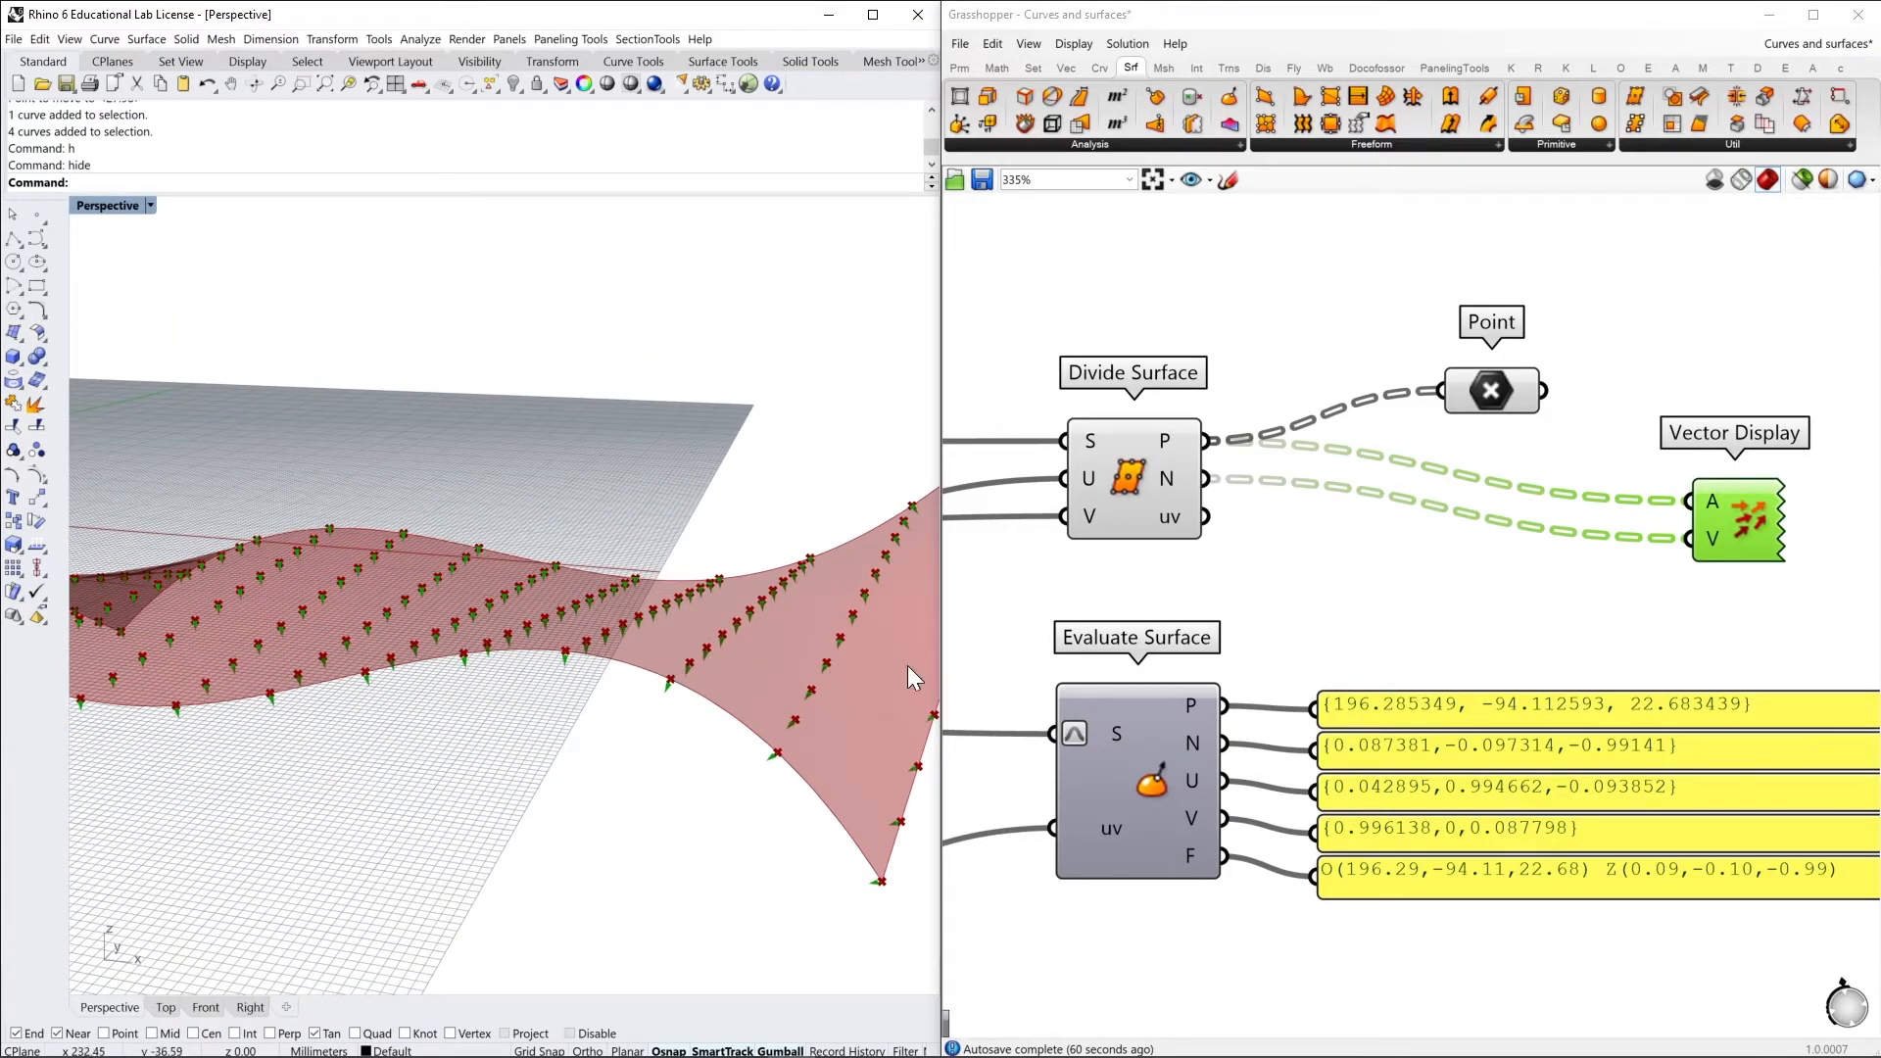
# Add a Flip component and wire it between the Surface parameter and Divide Surface's S input to reverse the normals
pyautogui.moveTo(1334, 541); pyautogui.dragTo(1721, 533, button='right')
pyautogui.scroll(-2, 1711, 538)
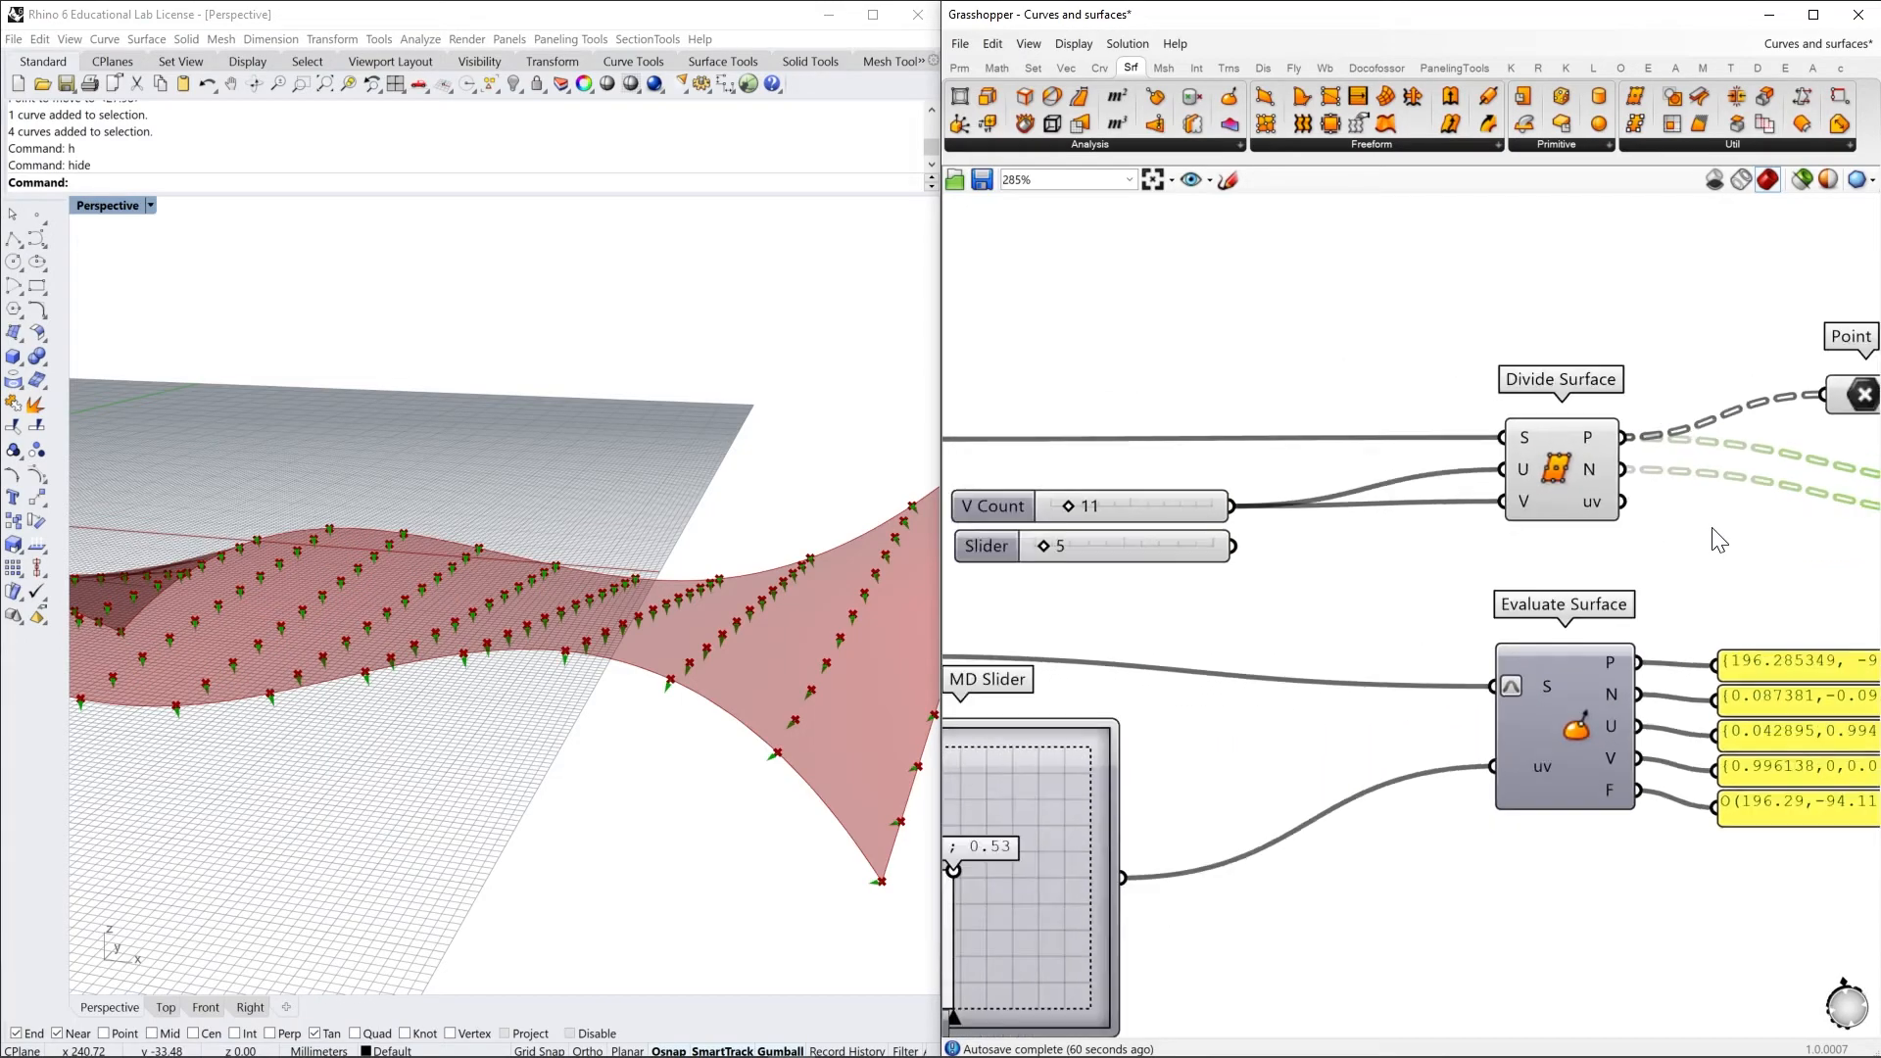
pyautogui.click(1320, 398)
pyautogui.doubleClick(1321, 397)
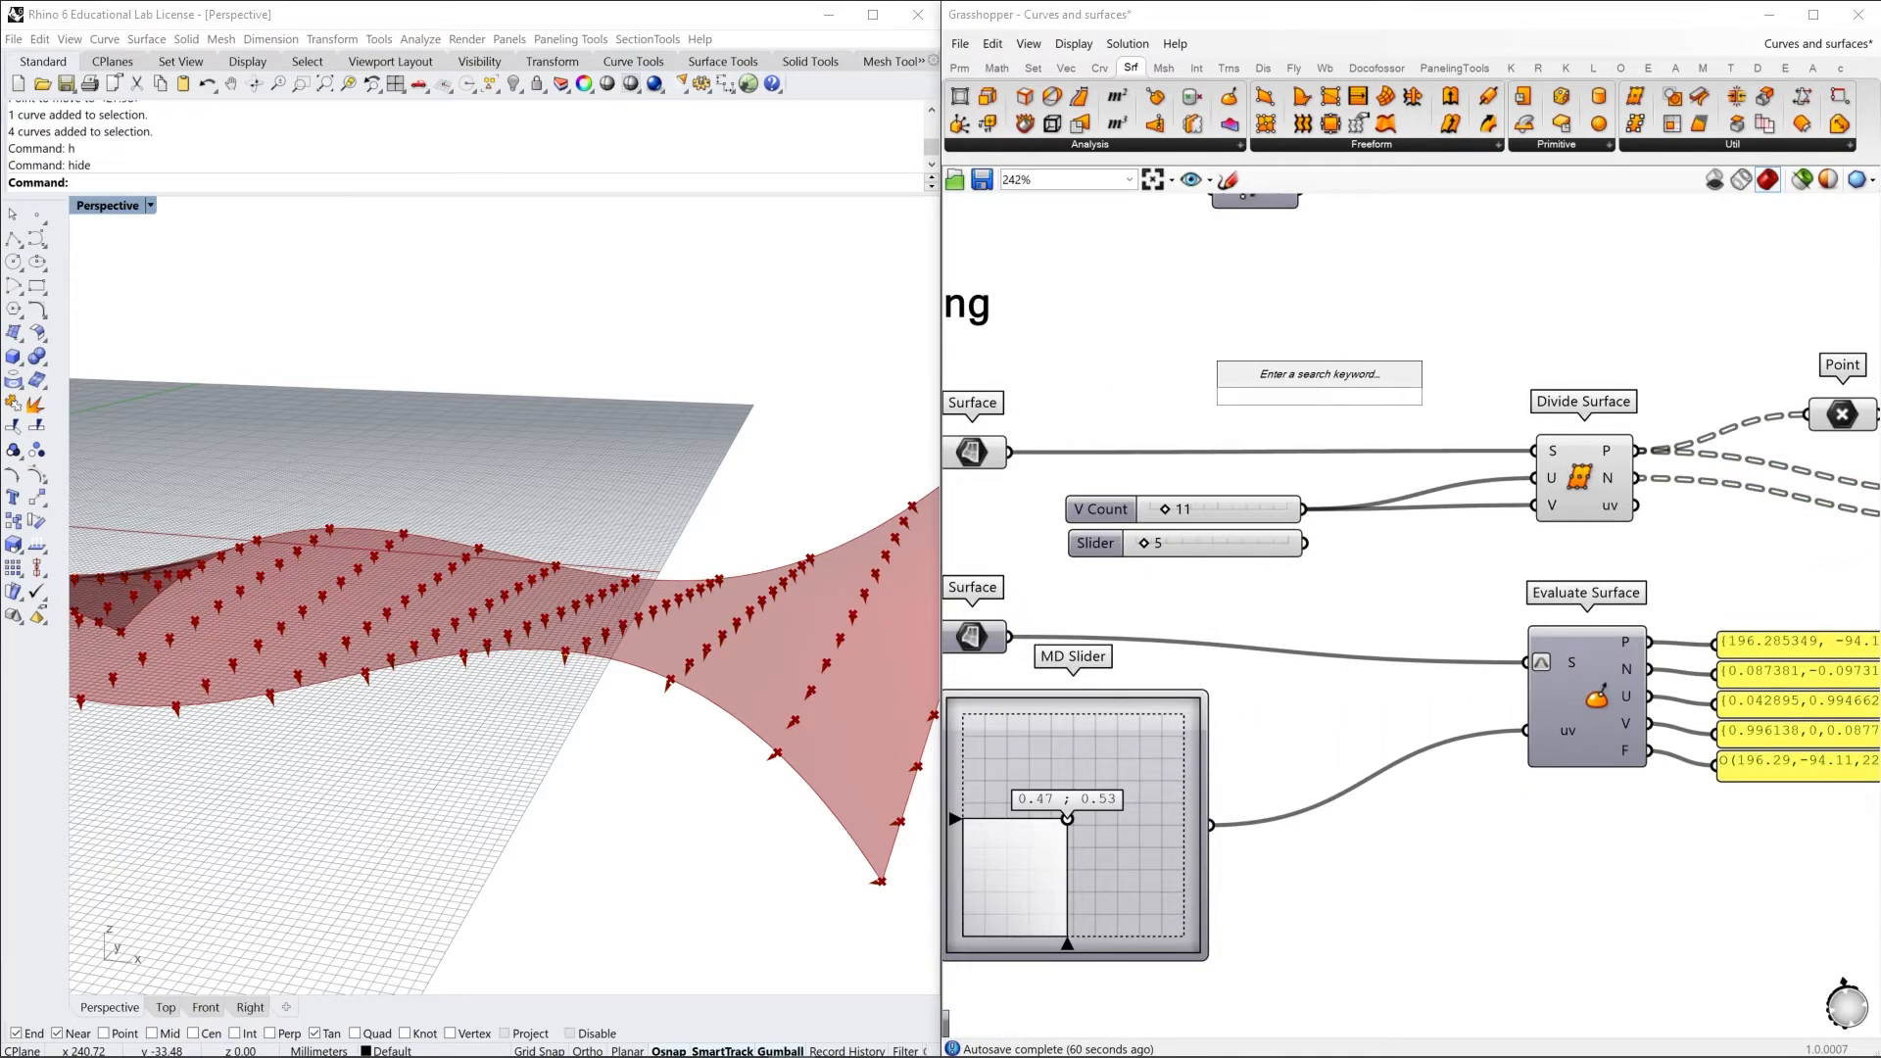
pyautogui.write('fli')
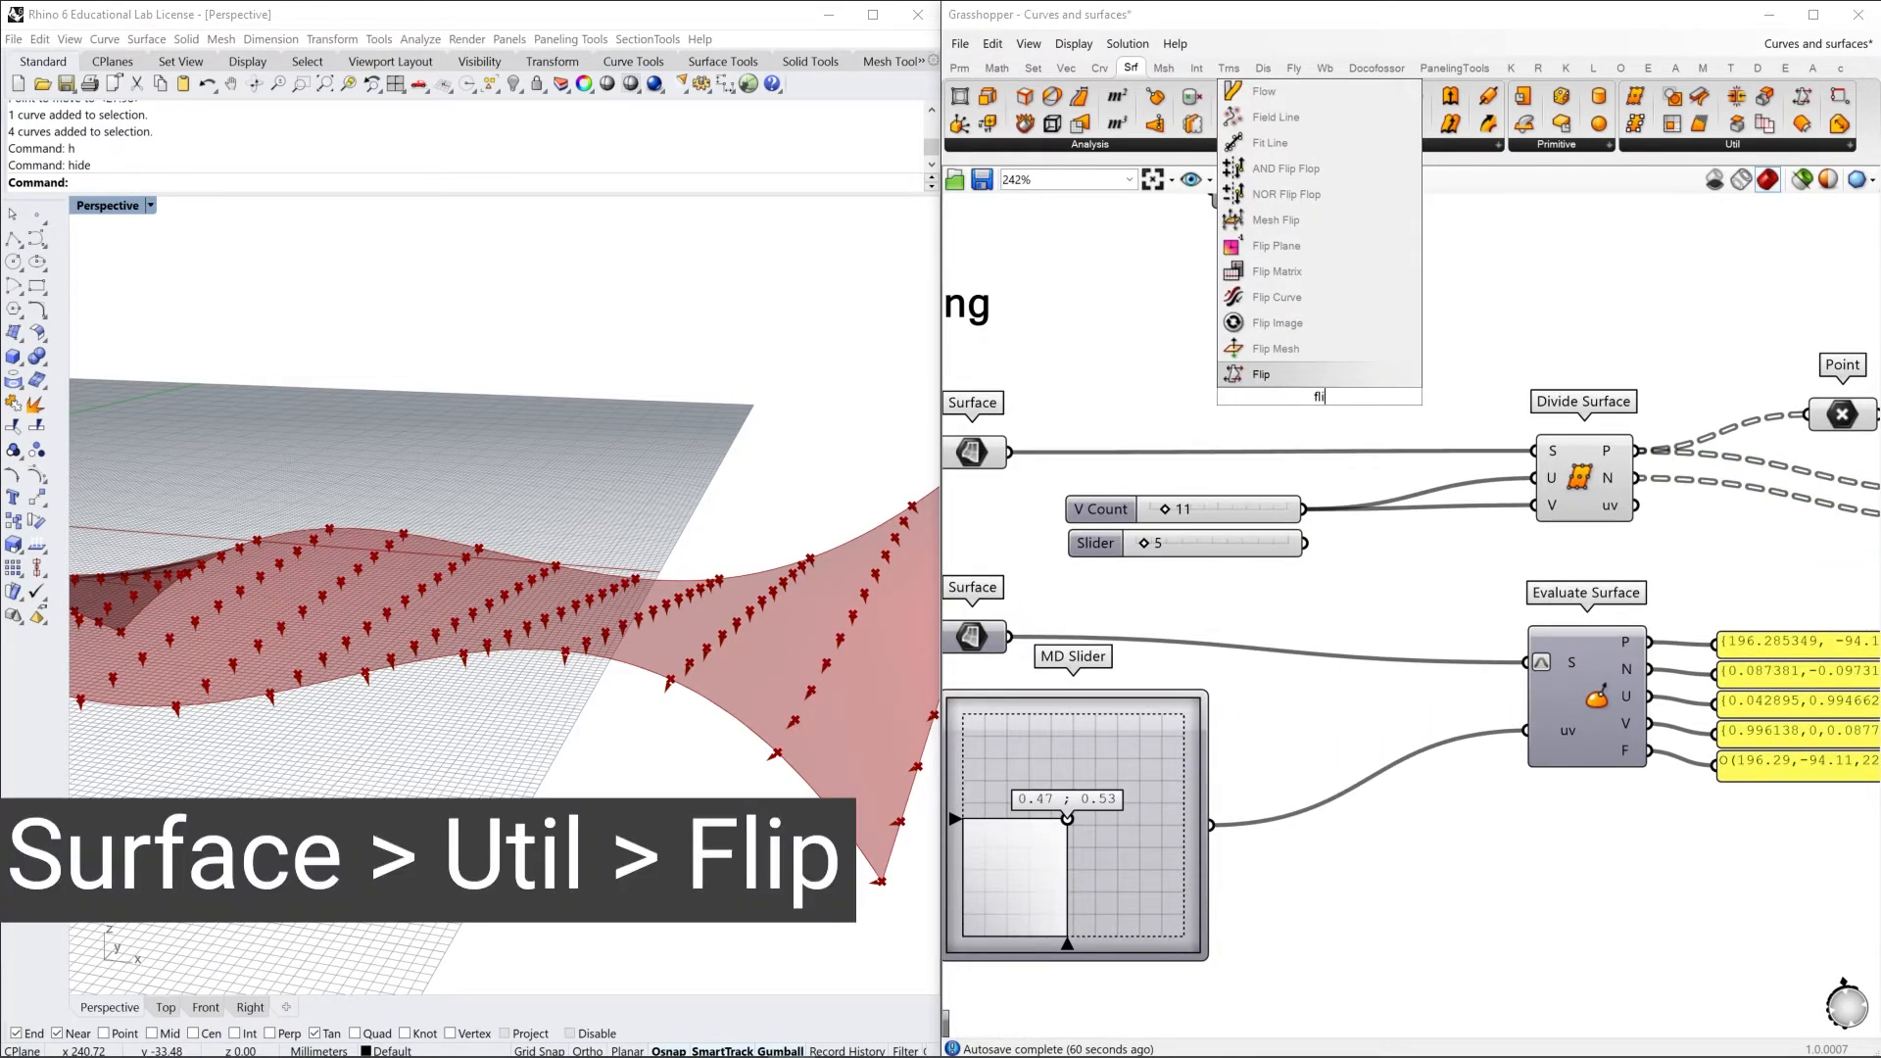
pyautogui.click(1276, 369)
pyautogui.moveTo(1010, 451); pyautogui.dragTo(1536, 450)
pyautogui.moveTo(754, 666); pyautogui.dragTo(621, 588, button='right')
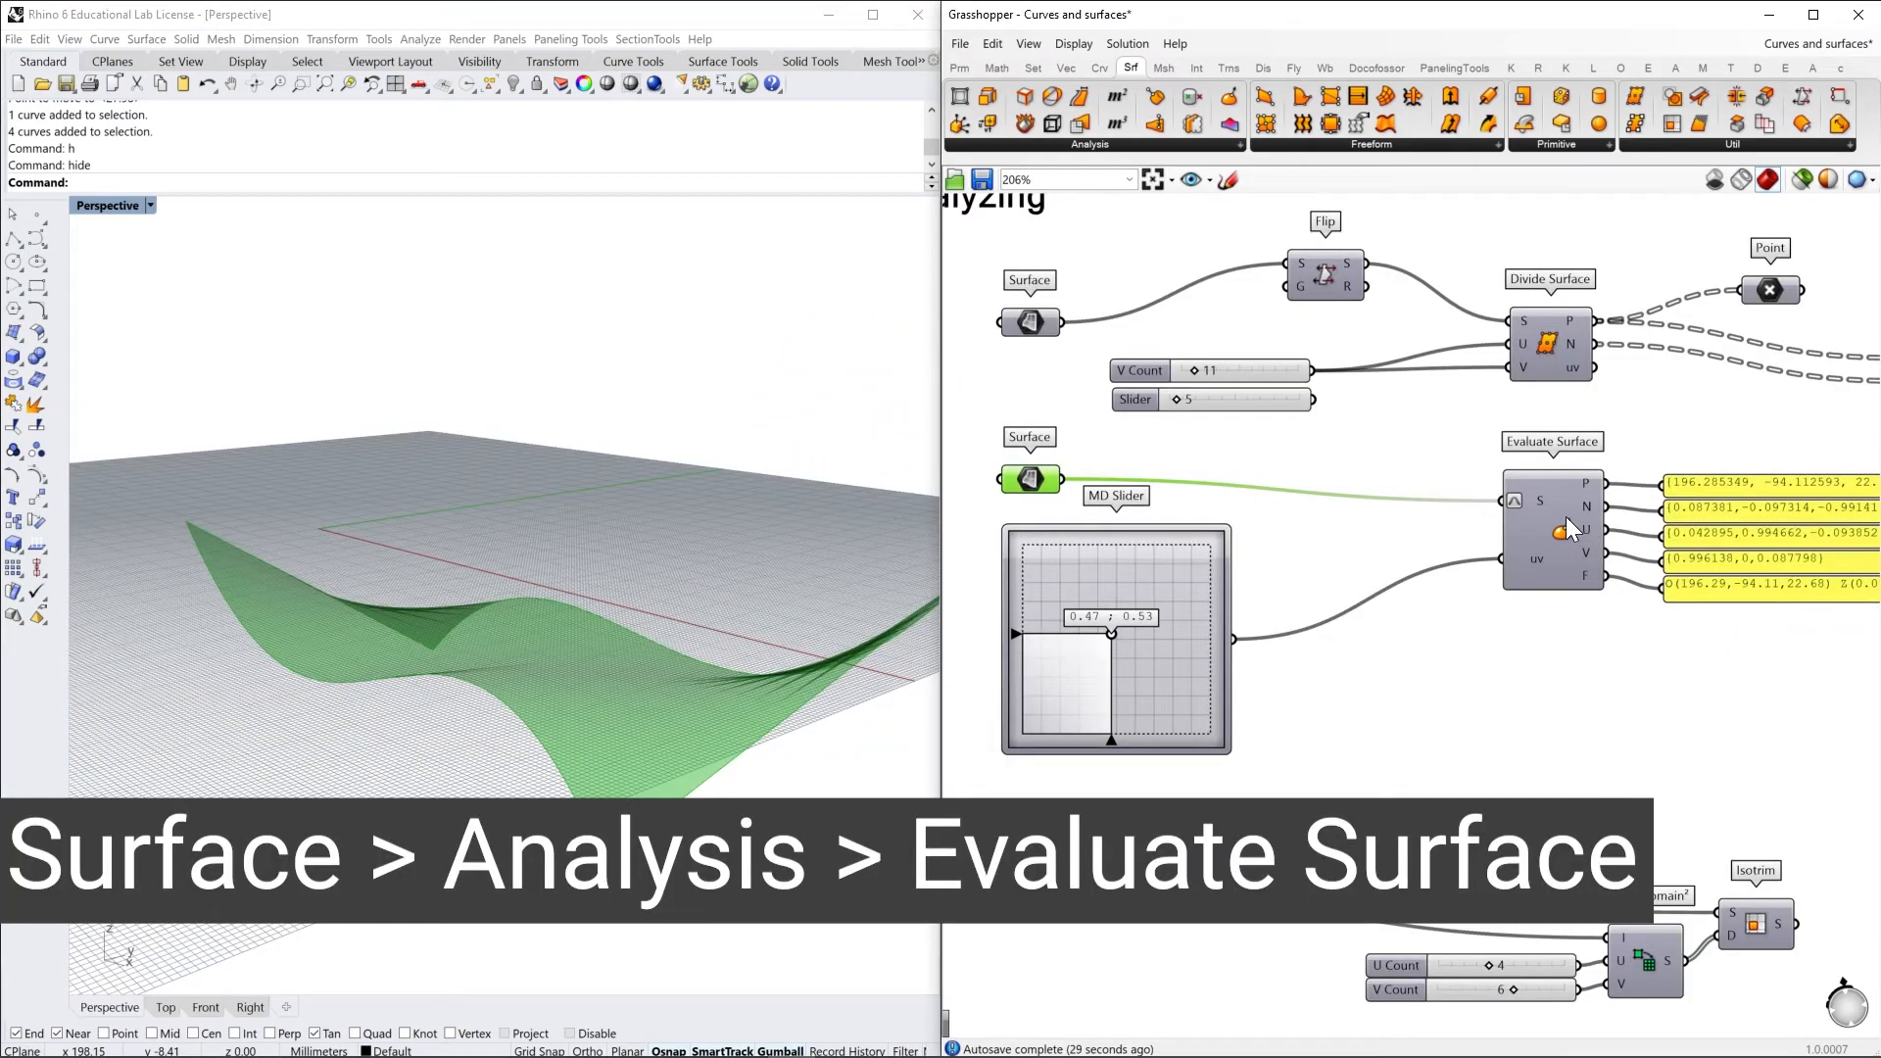
# Turn on the preview of Evaluate Surface and set its MD Slider to 0.45 ; 0.41
pyautogui.click(1566, 534)
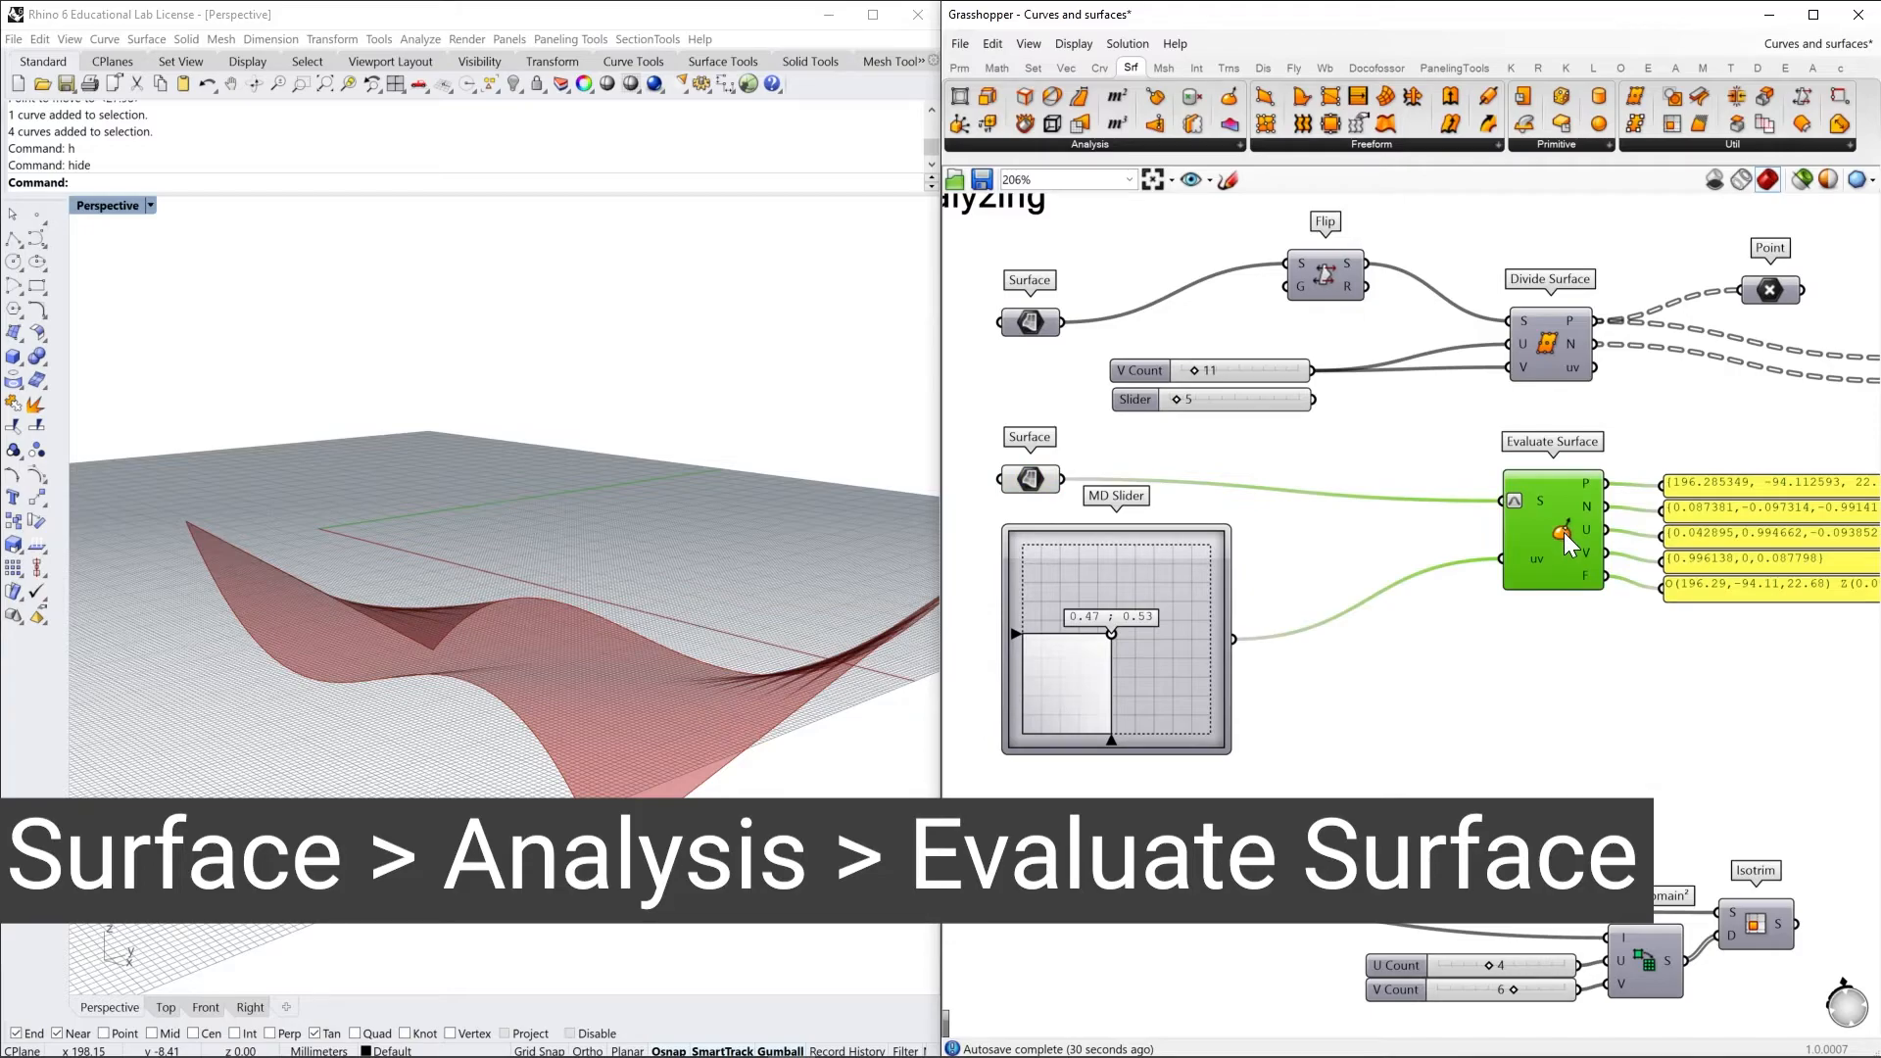
pyautogui.rightClick(1567, 544)
pyautogui.click(1607, 562)
pyautogui.moveTo(777, 686); pyautogui.dragTo(707, 737, button='right')
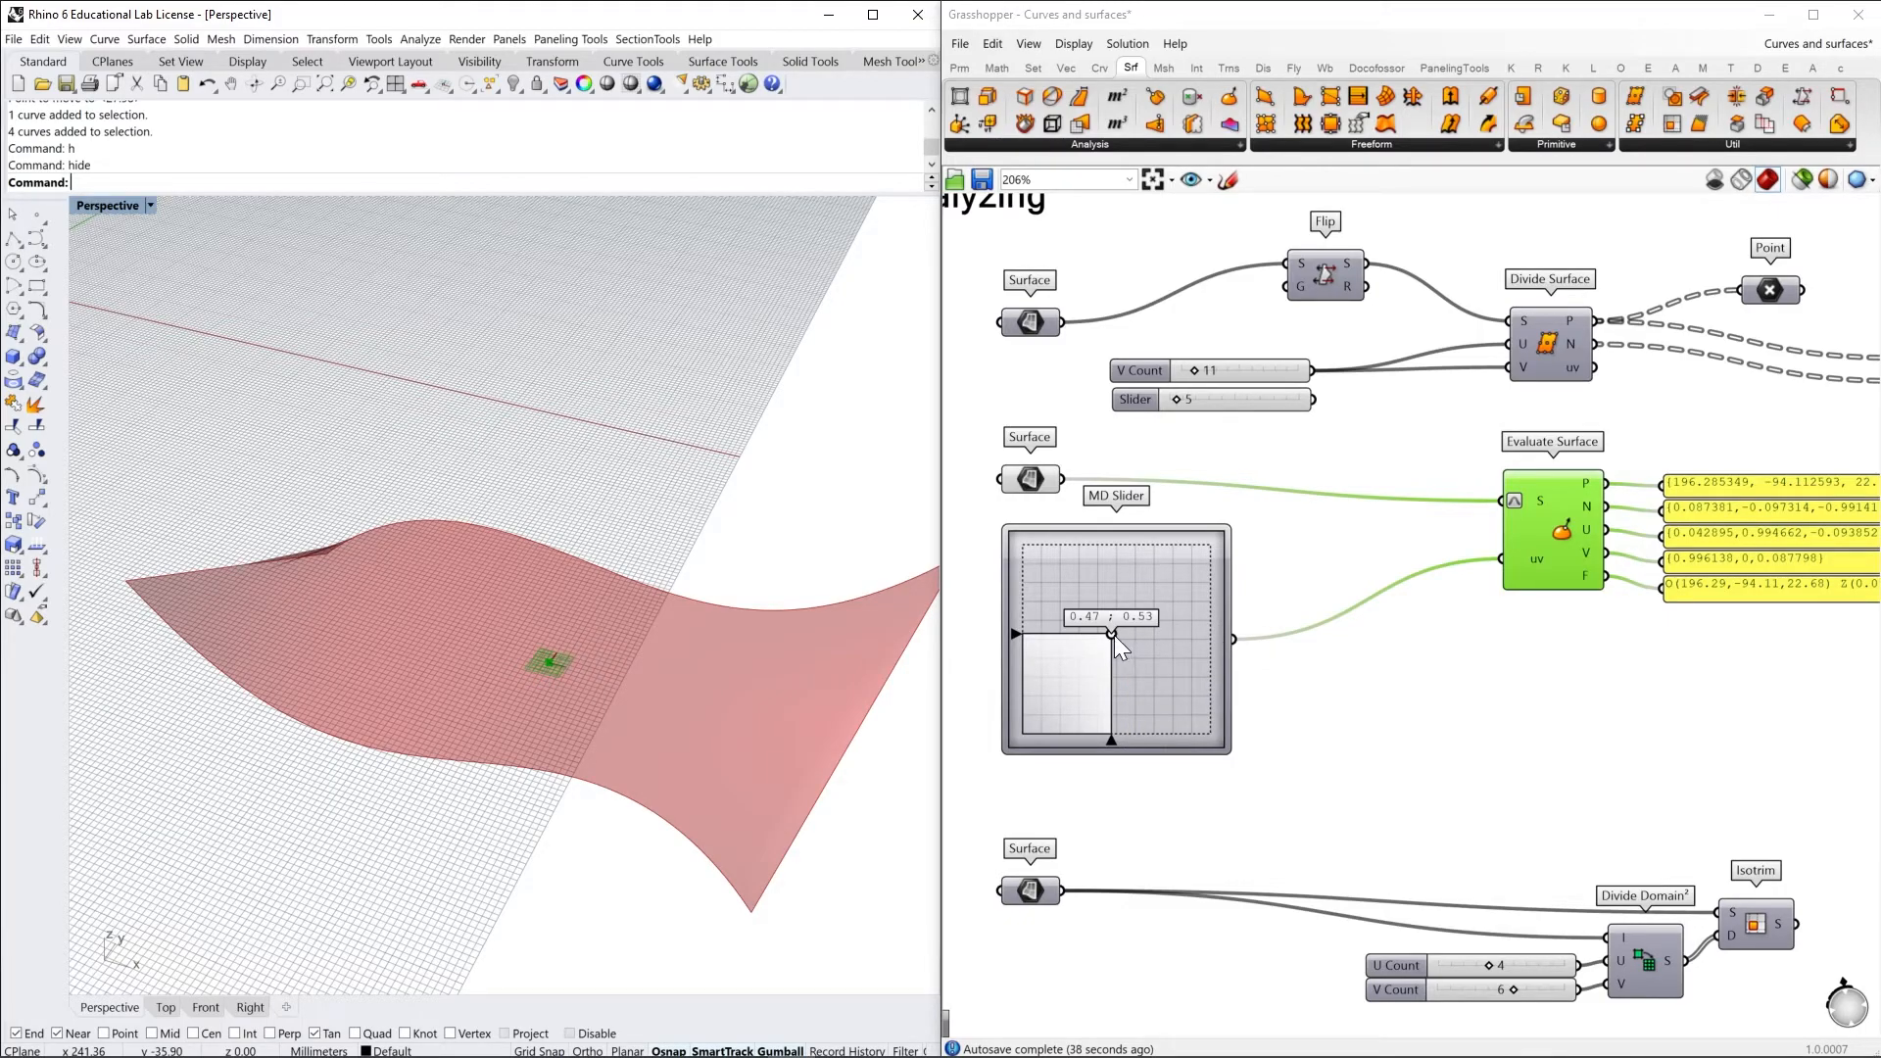
pyautogui.moveTo(1111, 632)
pyautogui.mouseDown()
pyautogui.moveTo(1203, 726)
pyautogui.moveTo(1148, 670)
pyautogui.moveTo(1077, 660)
pyautogui.moveTo(1105, 656)
pyautogui.mouseUp()
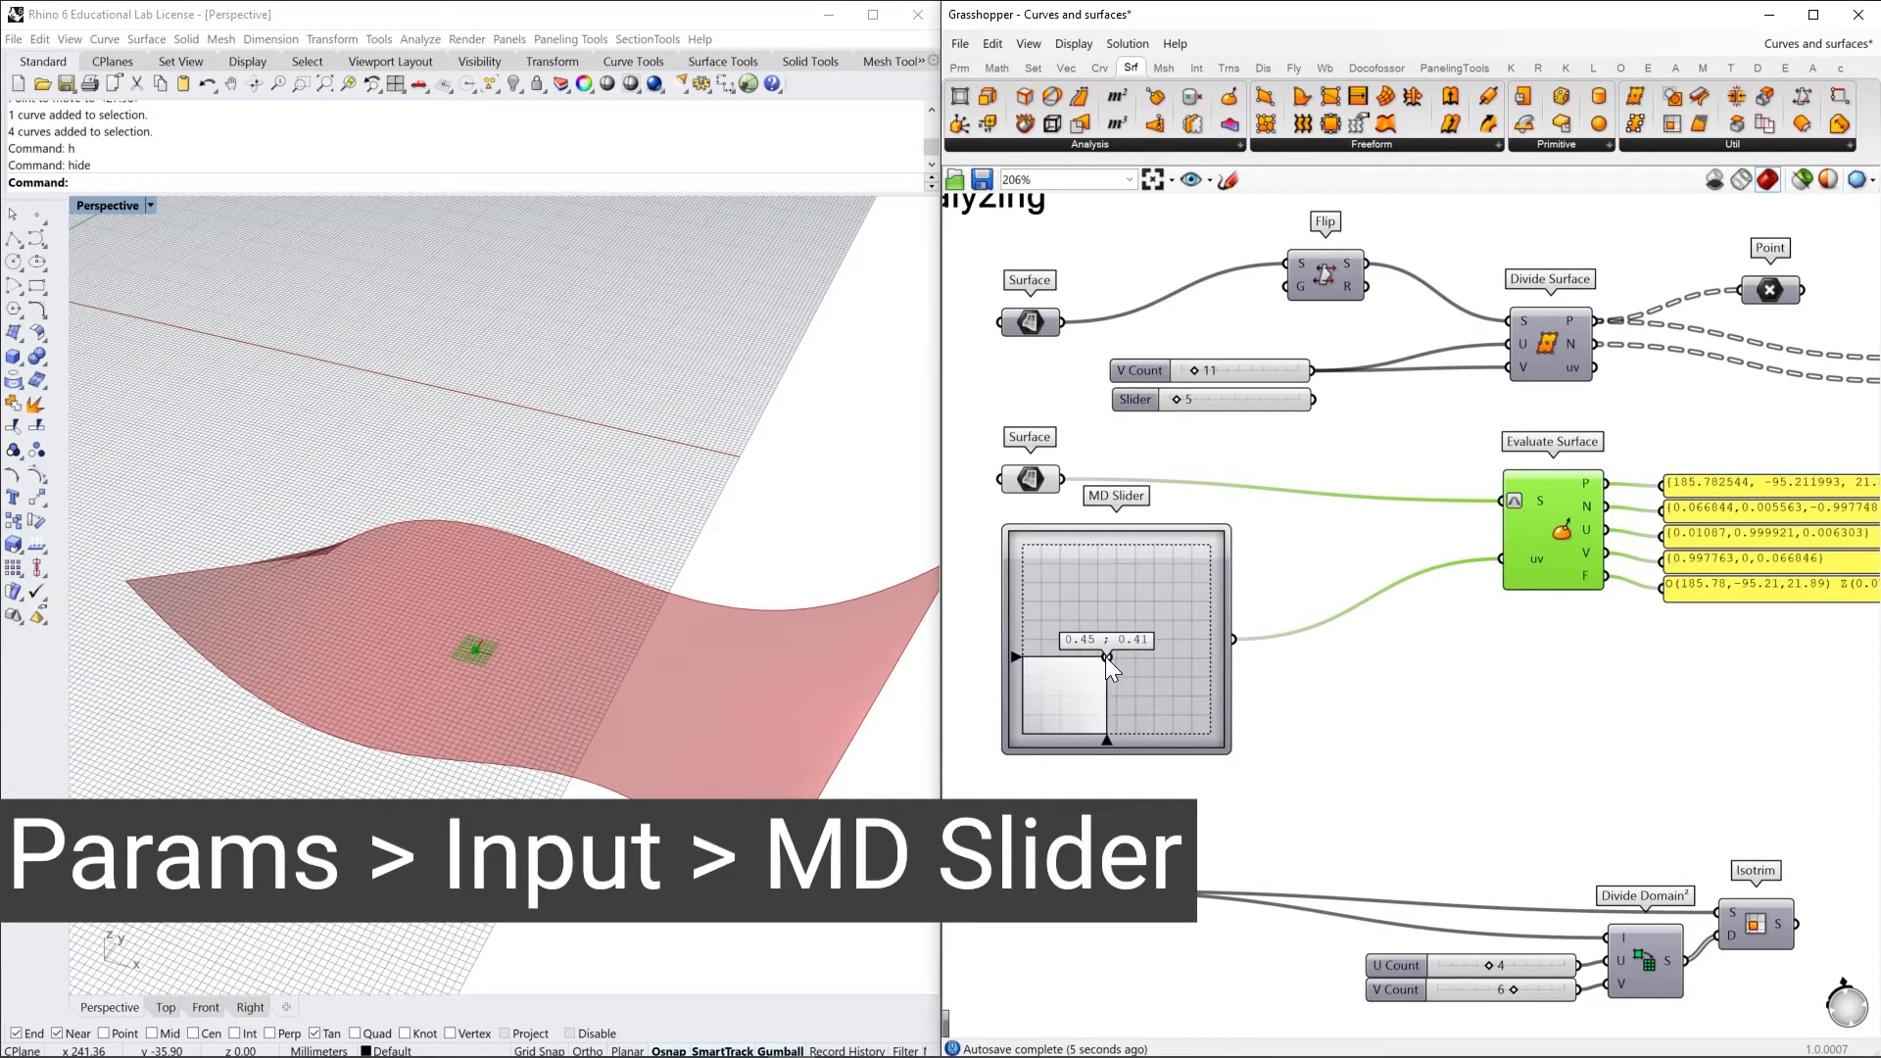
# Check the MD Slider's X and Y domains and the Reparameterize option on Evaluate Surface's S input
pyautogui.doubleClick(1313, 700)
pyautogui.doubleClick(1220, 632)
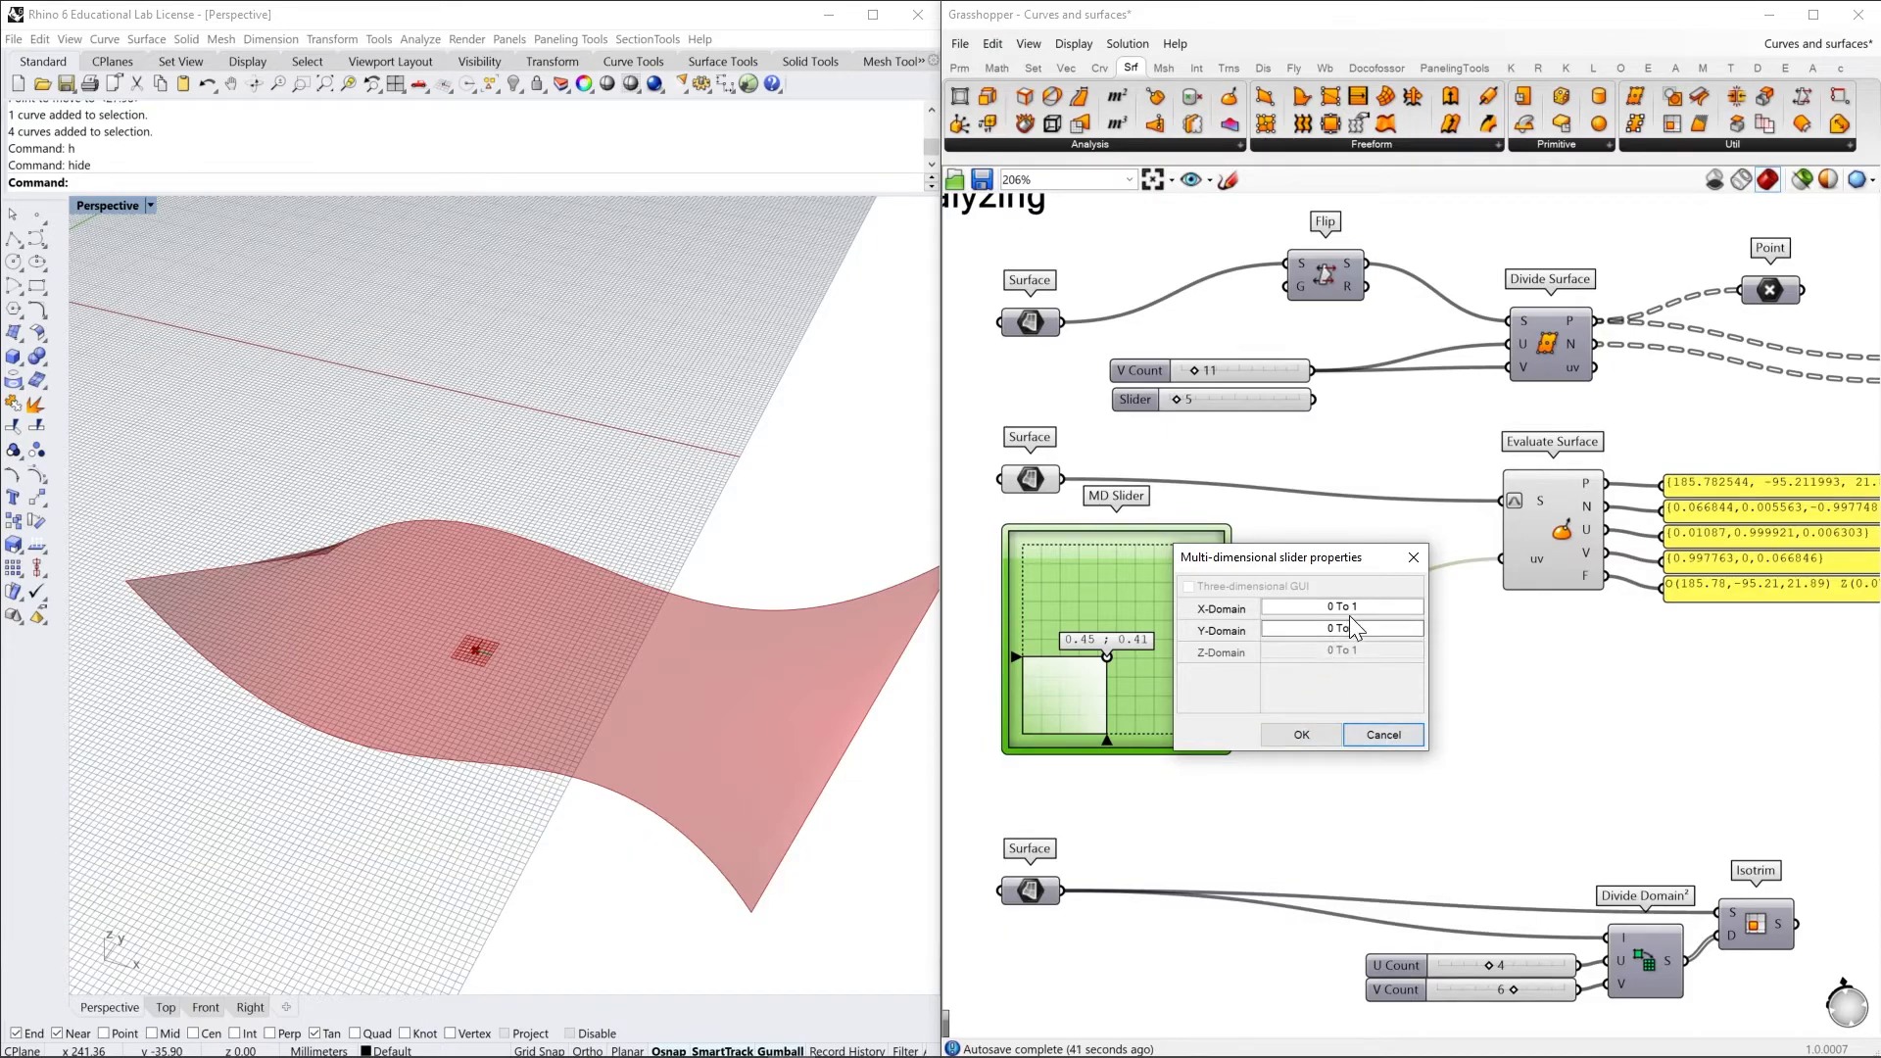
pyautogui.click(1383, 735)
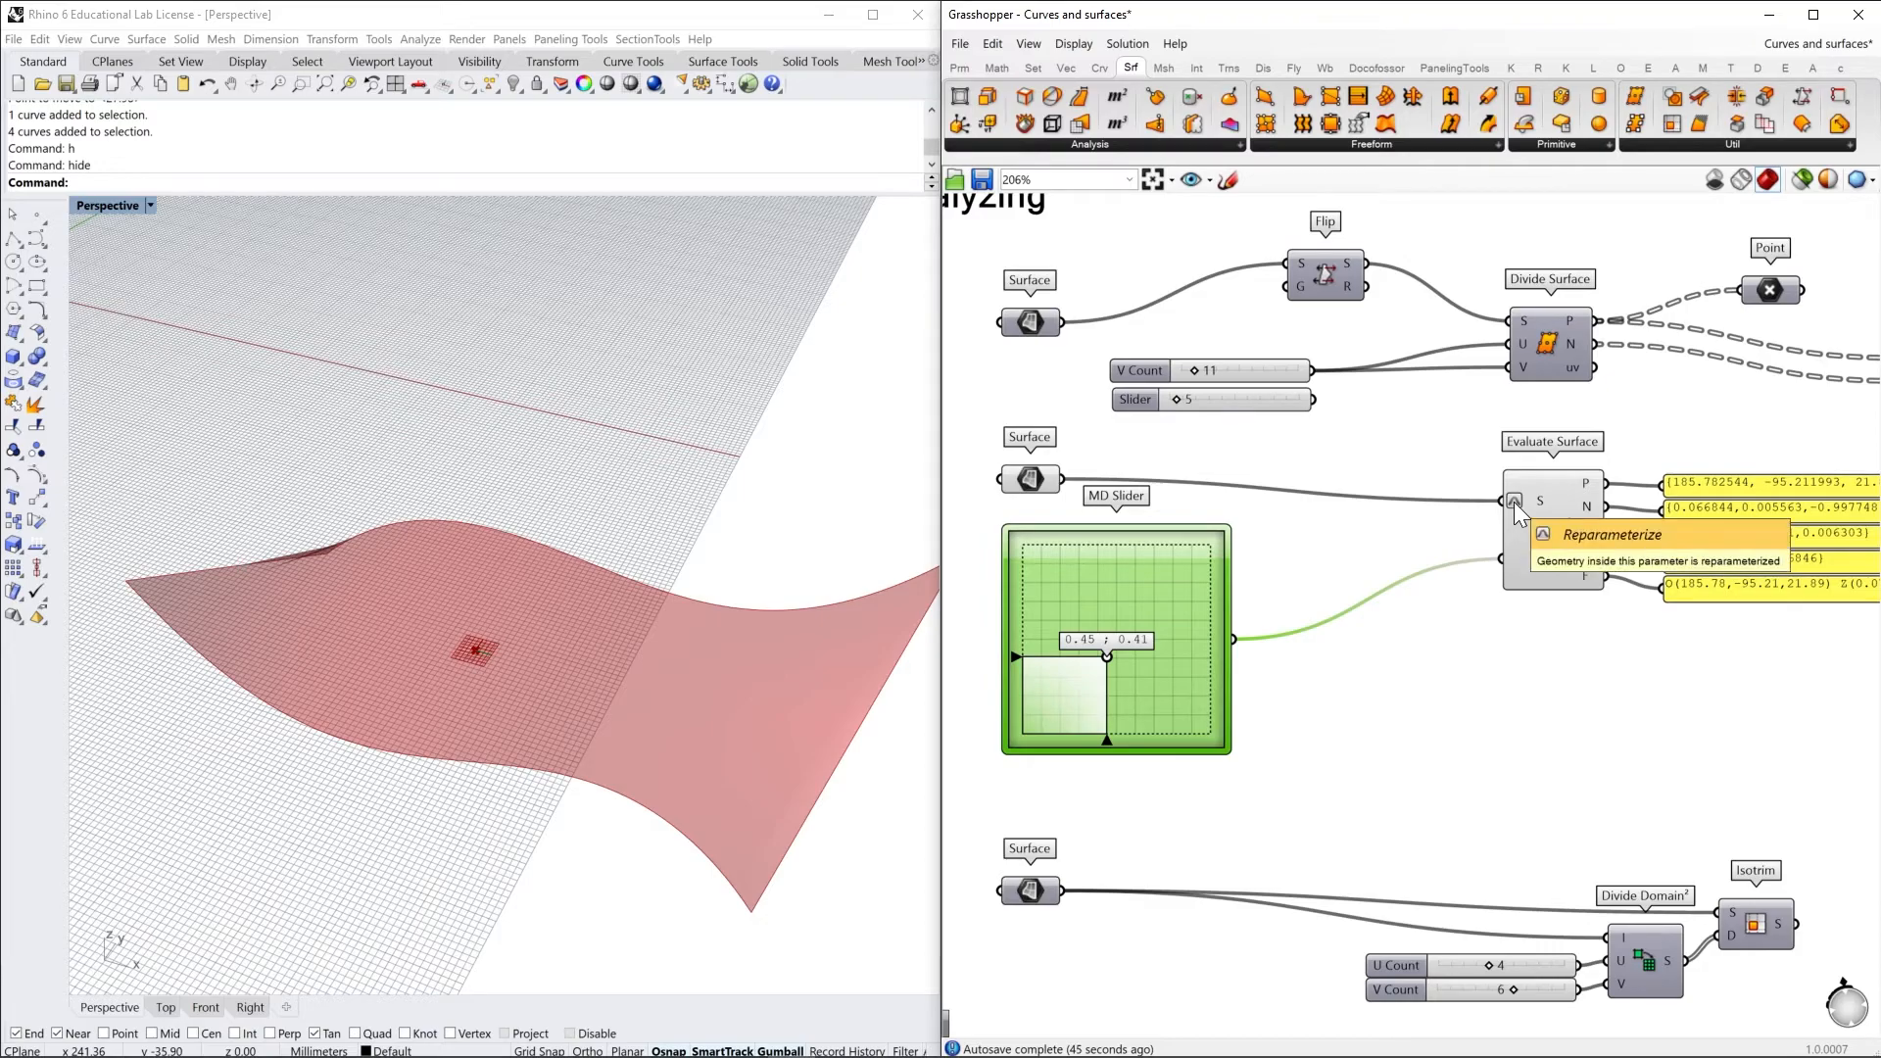
pyautogui.rightClick(1514, 501)
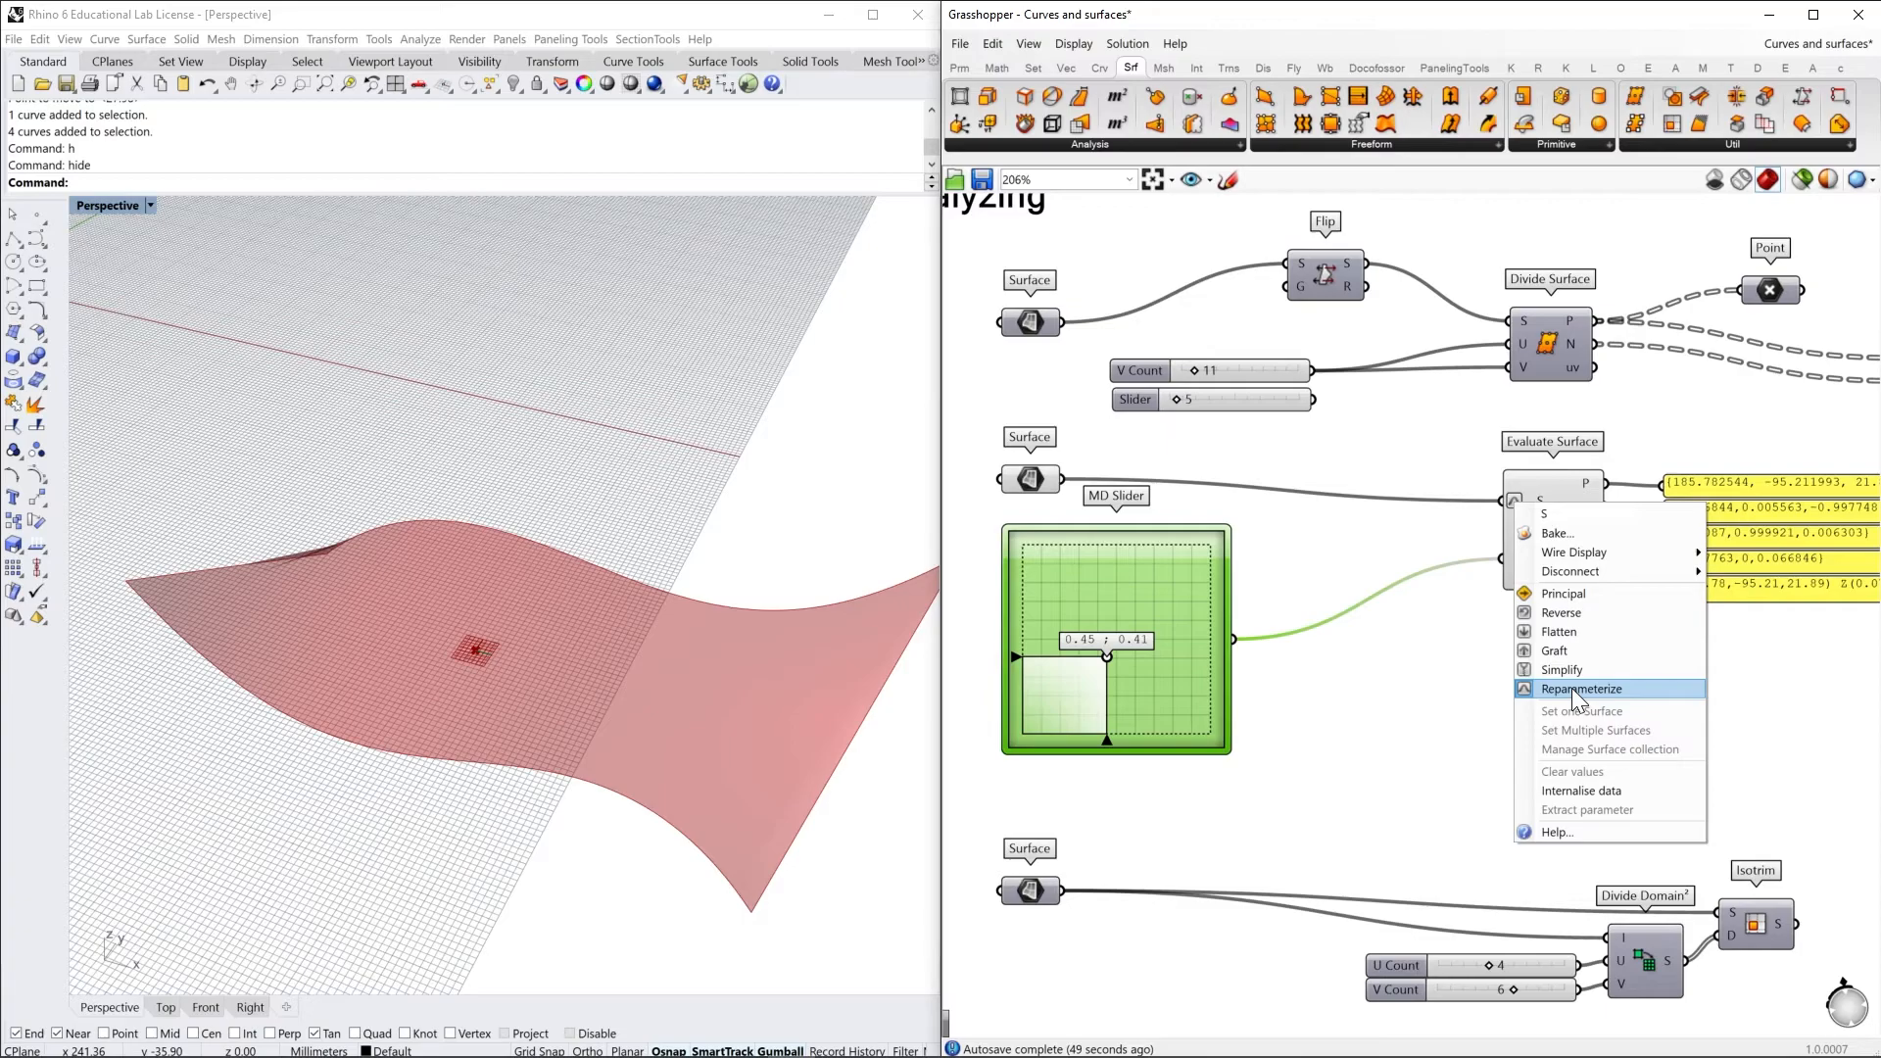
pyautogui.click(1473, 692)
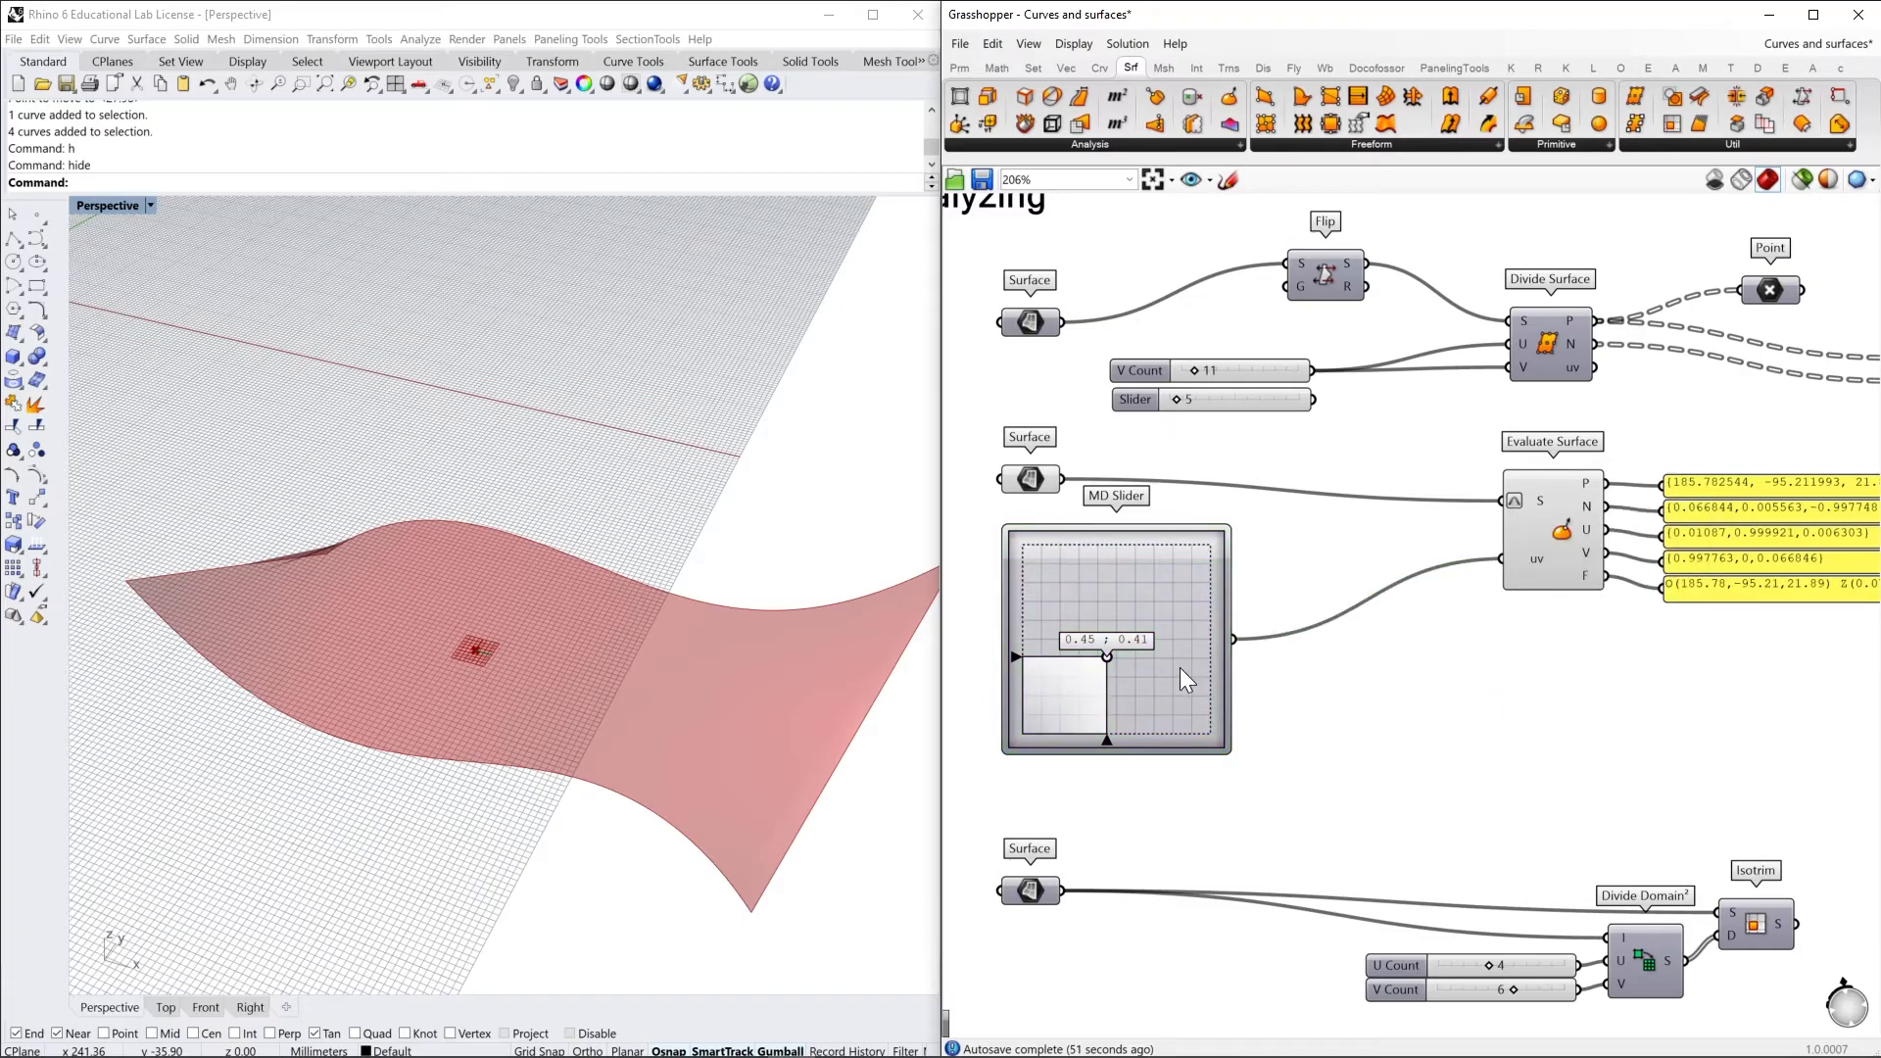
# Set the MD Slider to 0.0 ; 0.0 and to 1.0 ; 1.0 to evaluate the surface at opposite corners
pyautogui.moveTo(1107, 656); pyautogui.dragTo(980, 754)
pyautogui.moveTo(345, 590); pyautogui.dragTo(284, 592, button='right')
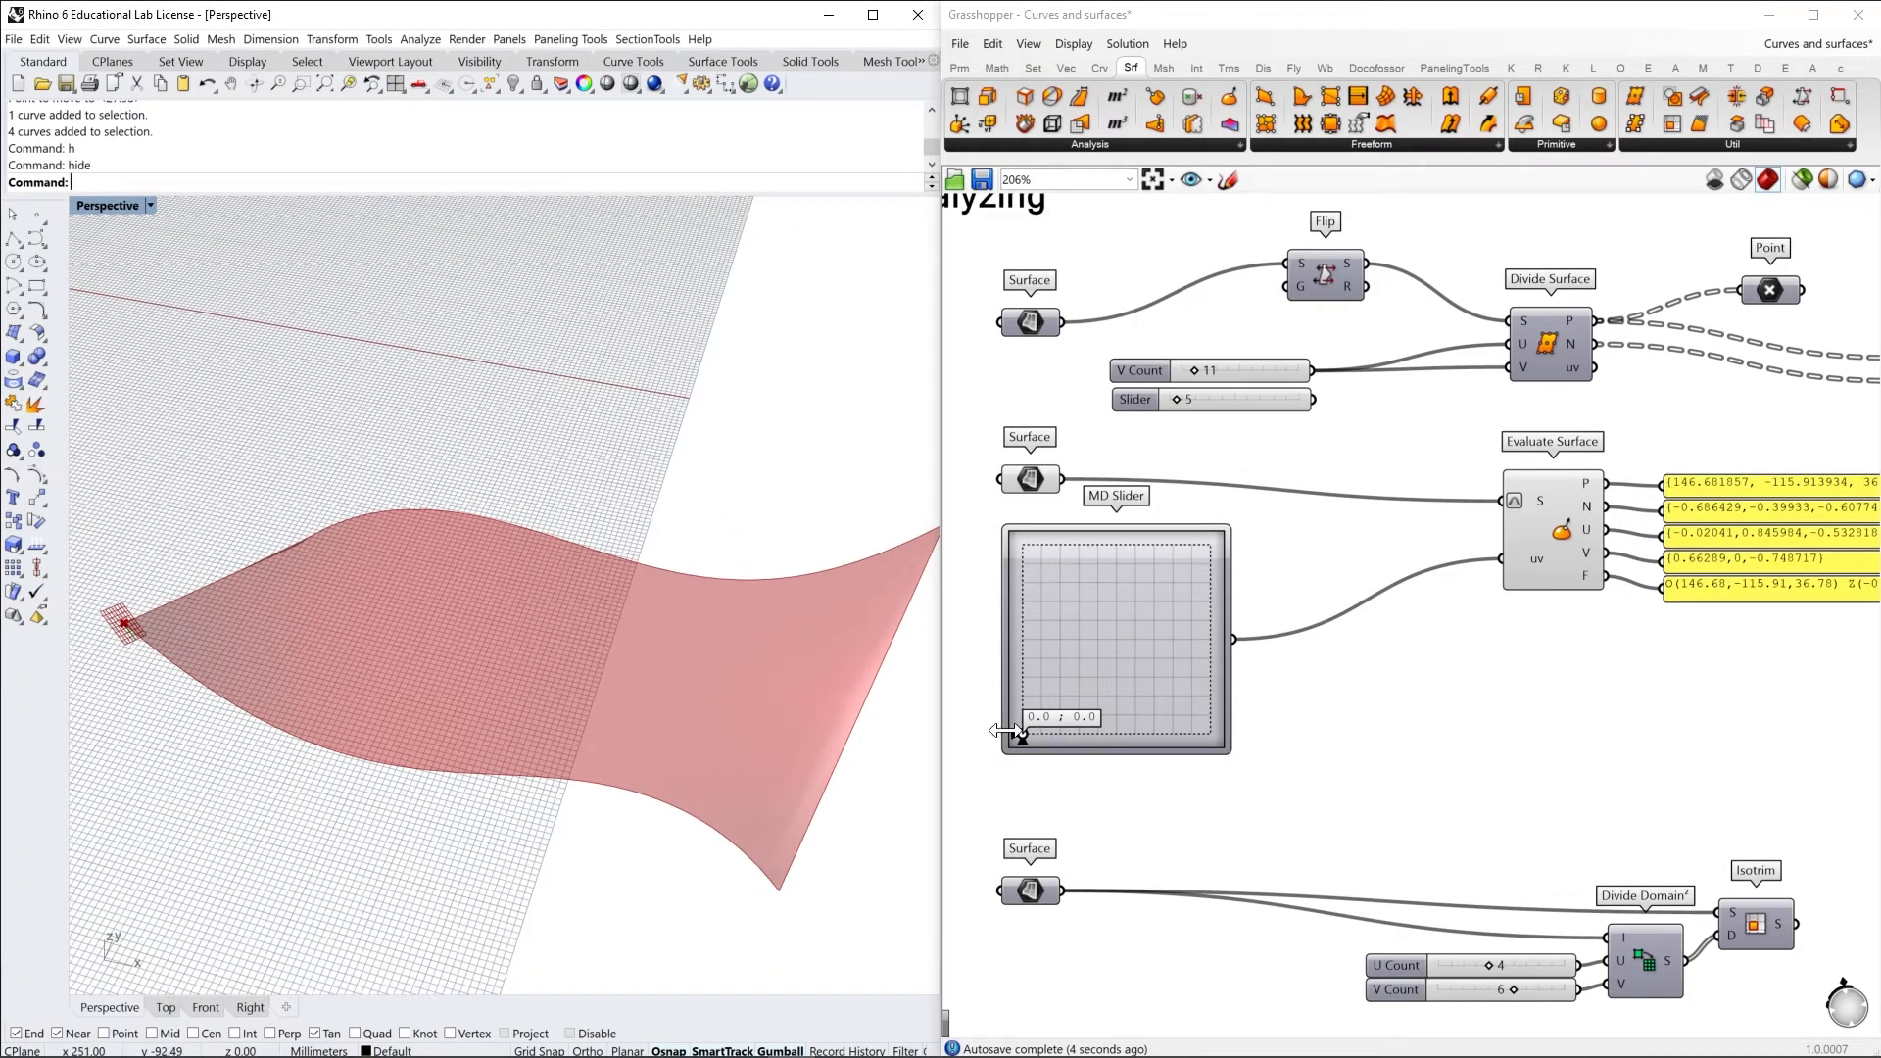
pyautogui.moveTo(1023, 733); pyautogui.dragTo(1225, 534)
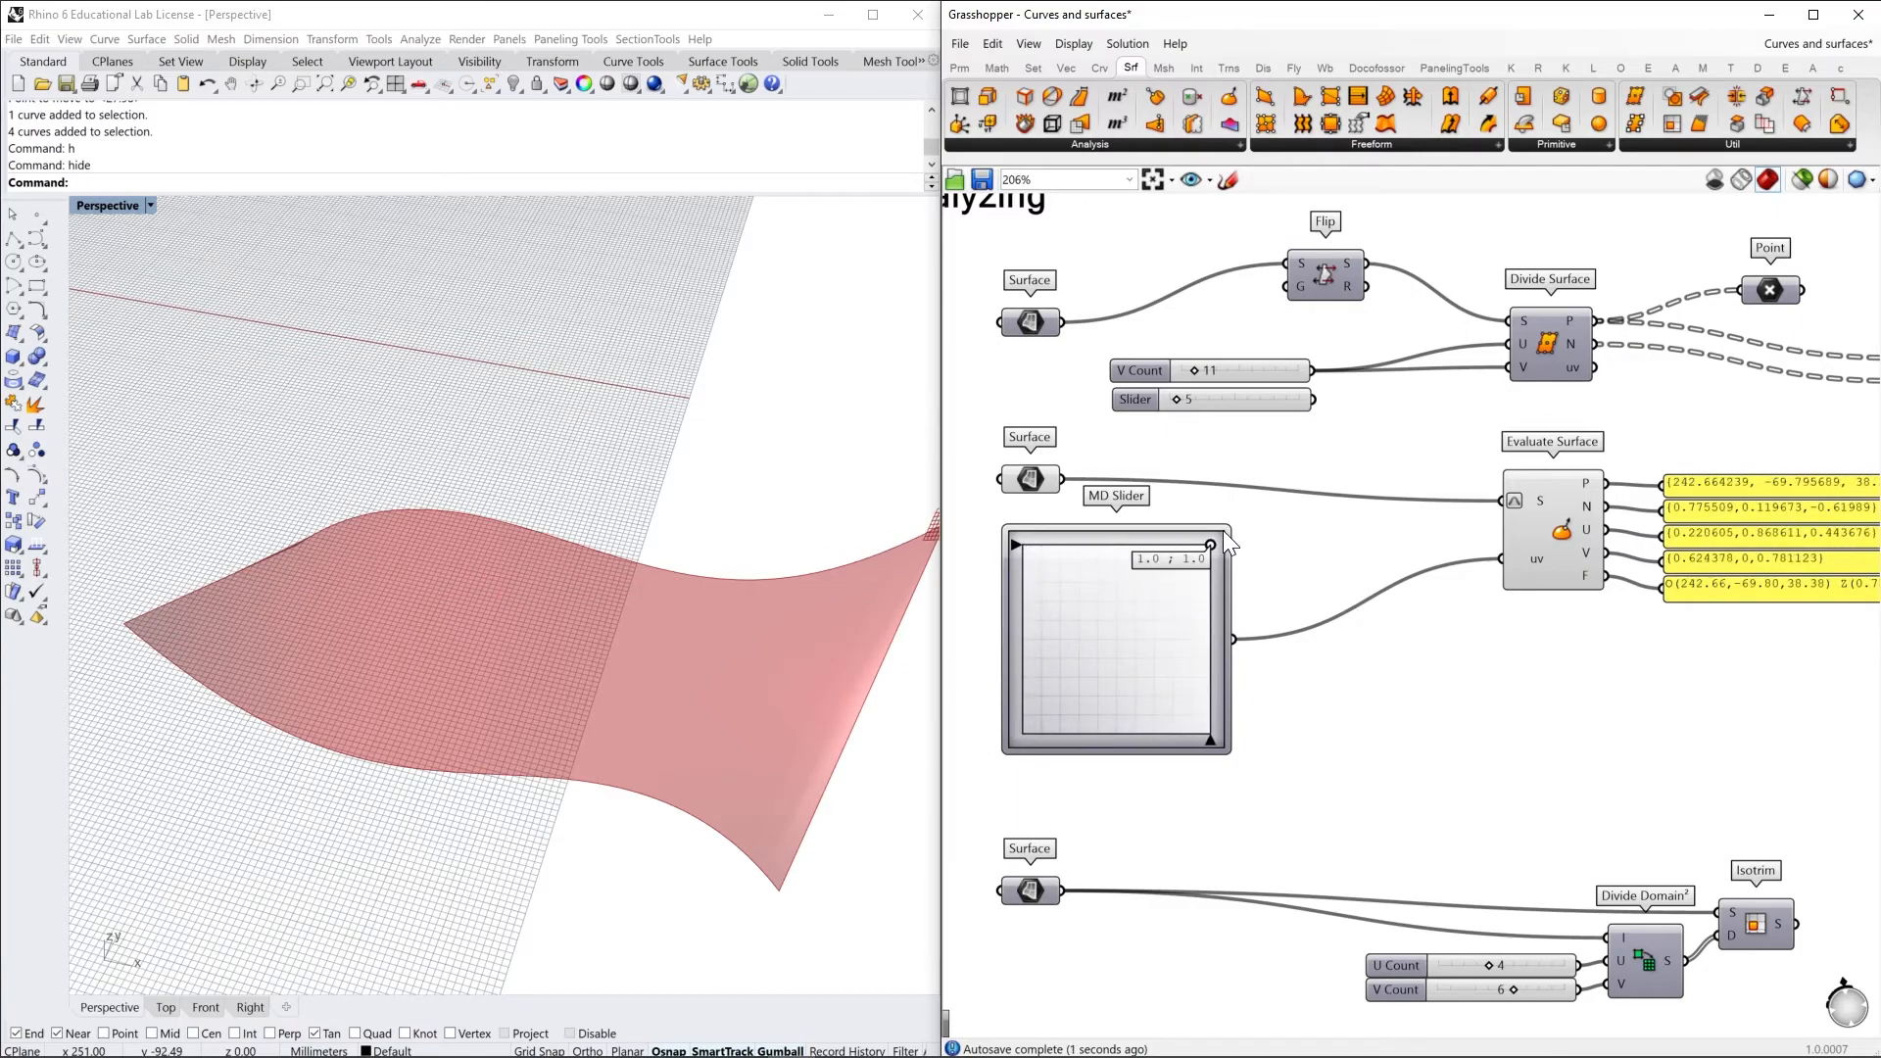
pyautogui.moveTo(837, 588); pyautogui.dragTo(726, 596, button='right')
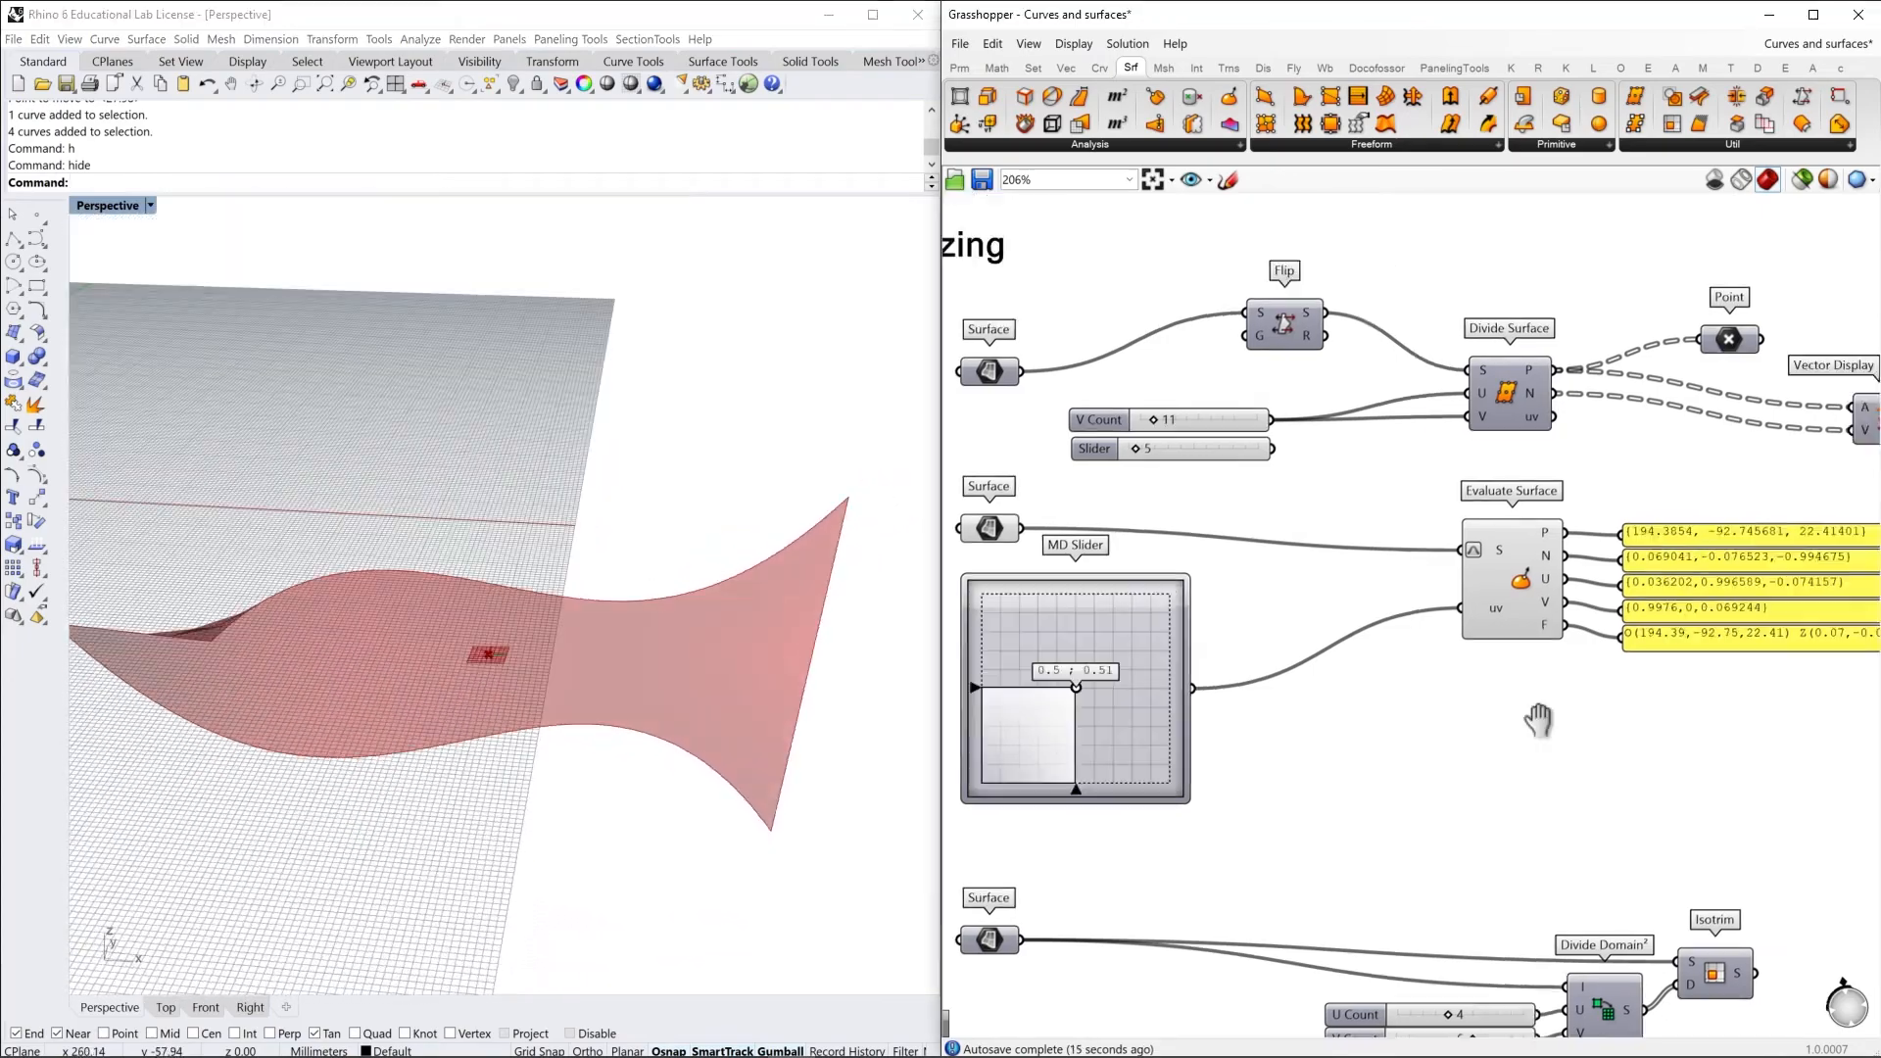
# Inspect Evaluate Surface's point, normal, U and V direction and frame outputs, and view the frame on the surface
pyautogui.moveTo(1541, 716); pyautogui.dragTo(1377, 731, button='right')
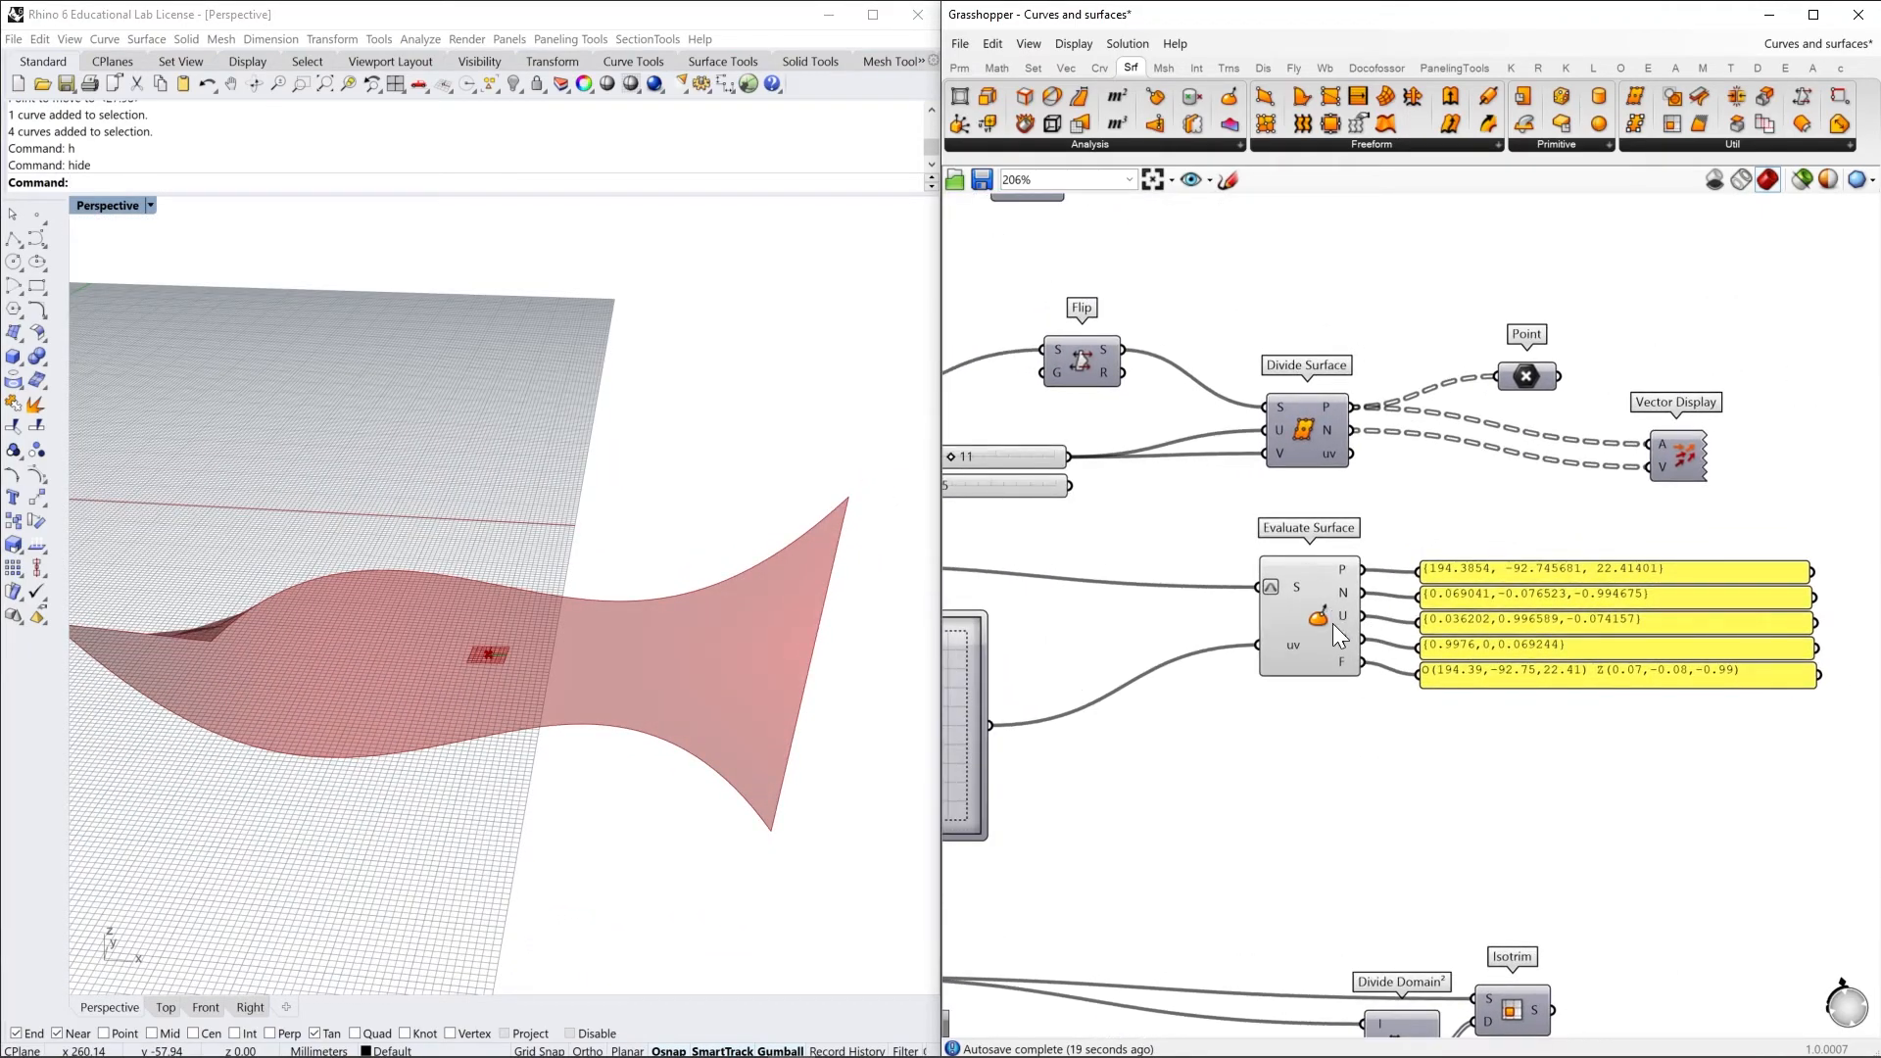
pyautogui.scroll(4, 1329, 618)
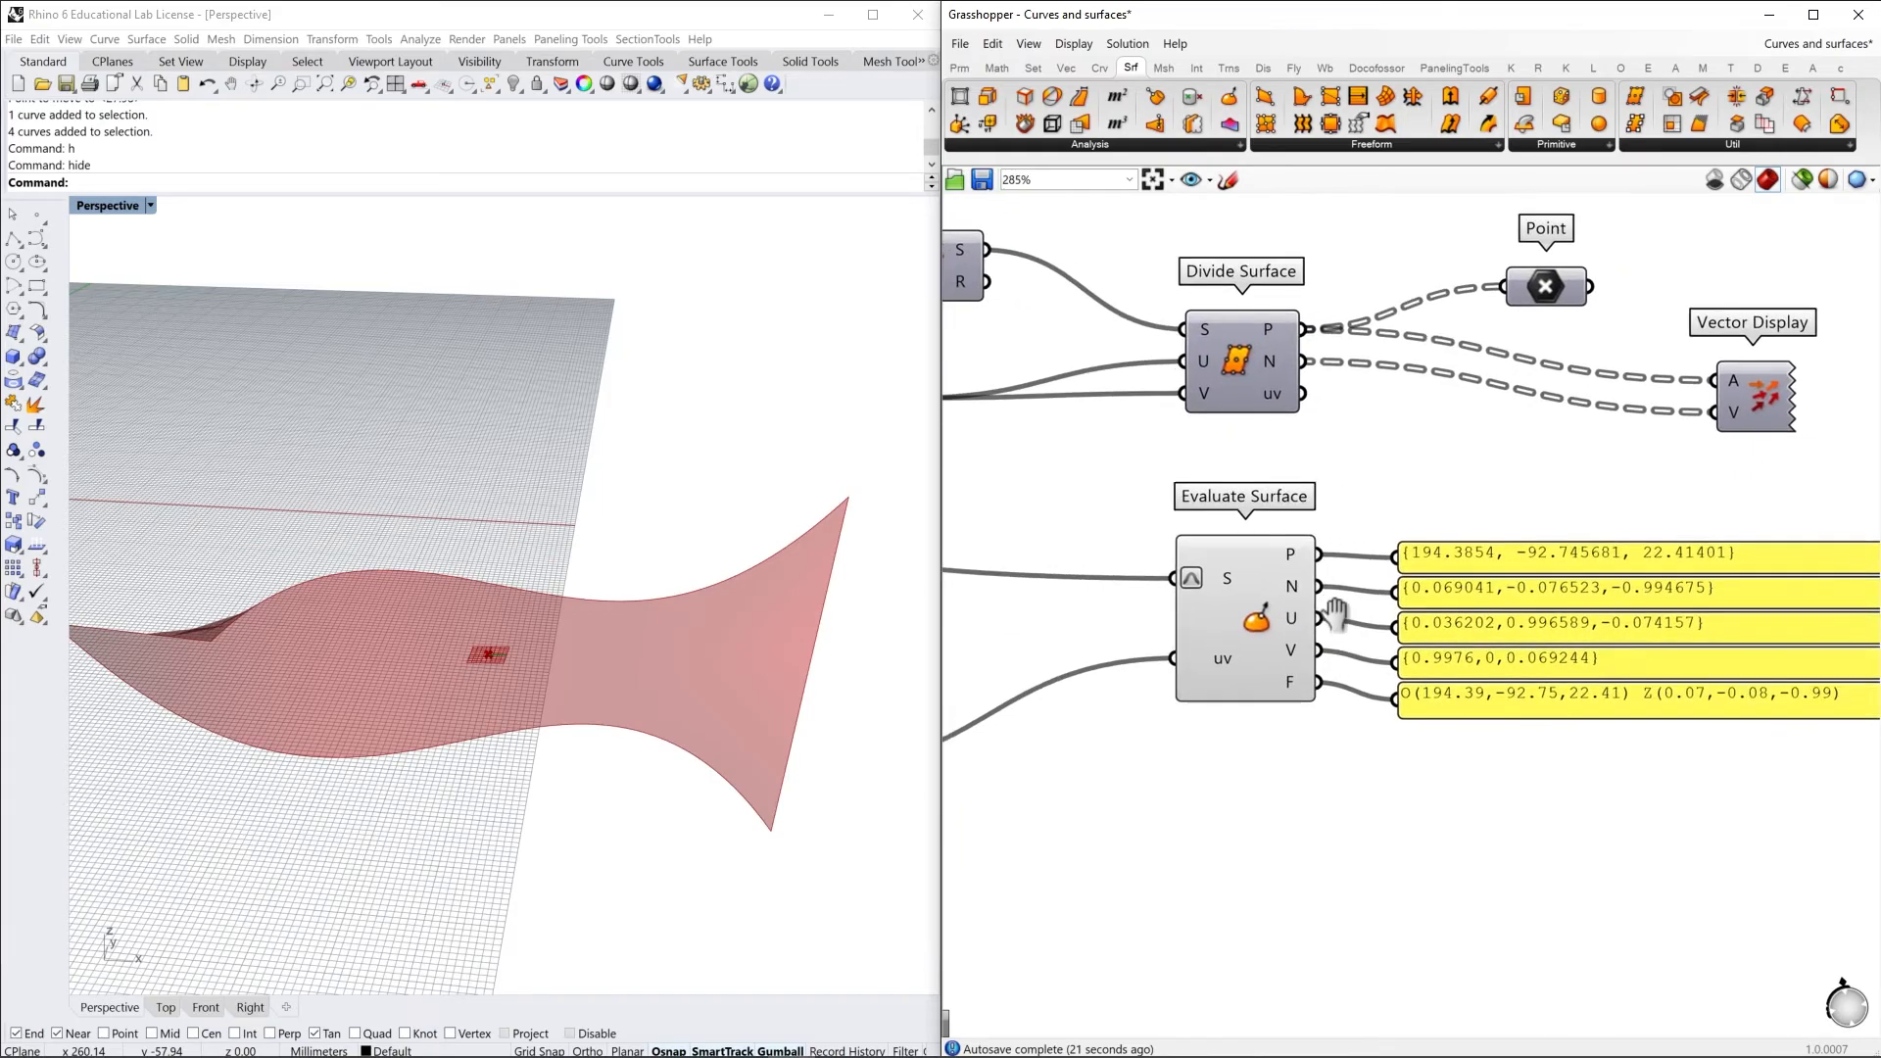
pyautogui.click(1396, 549)
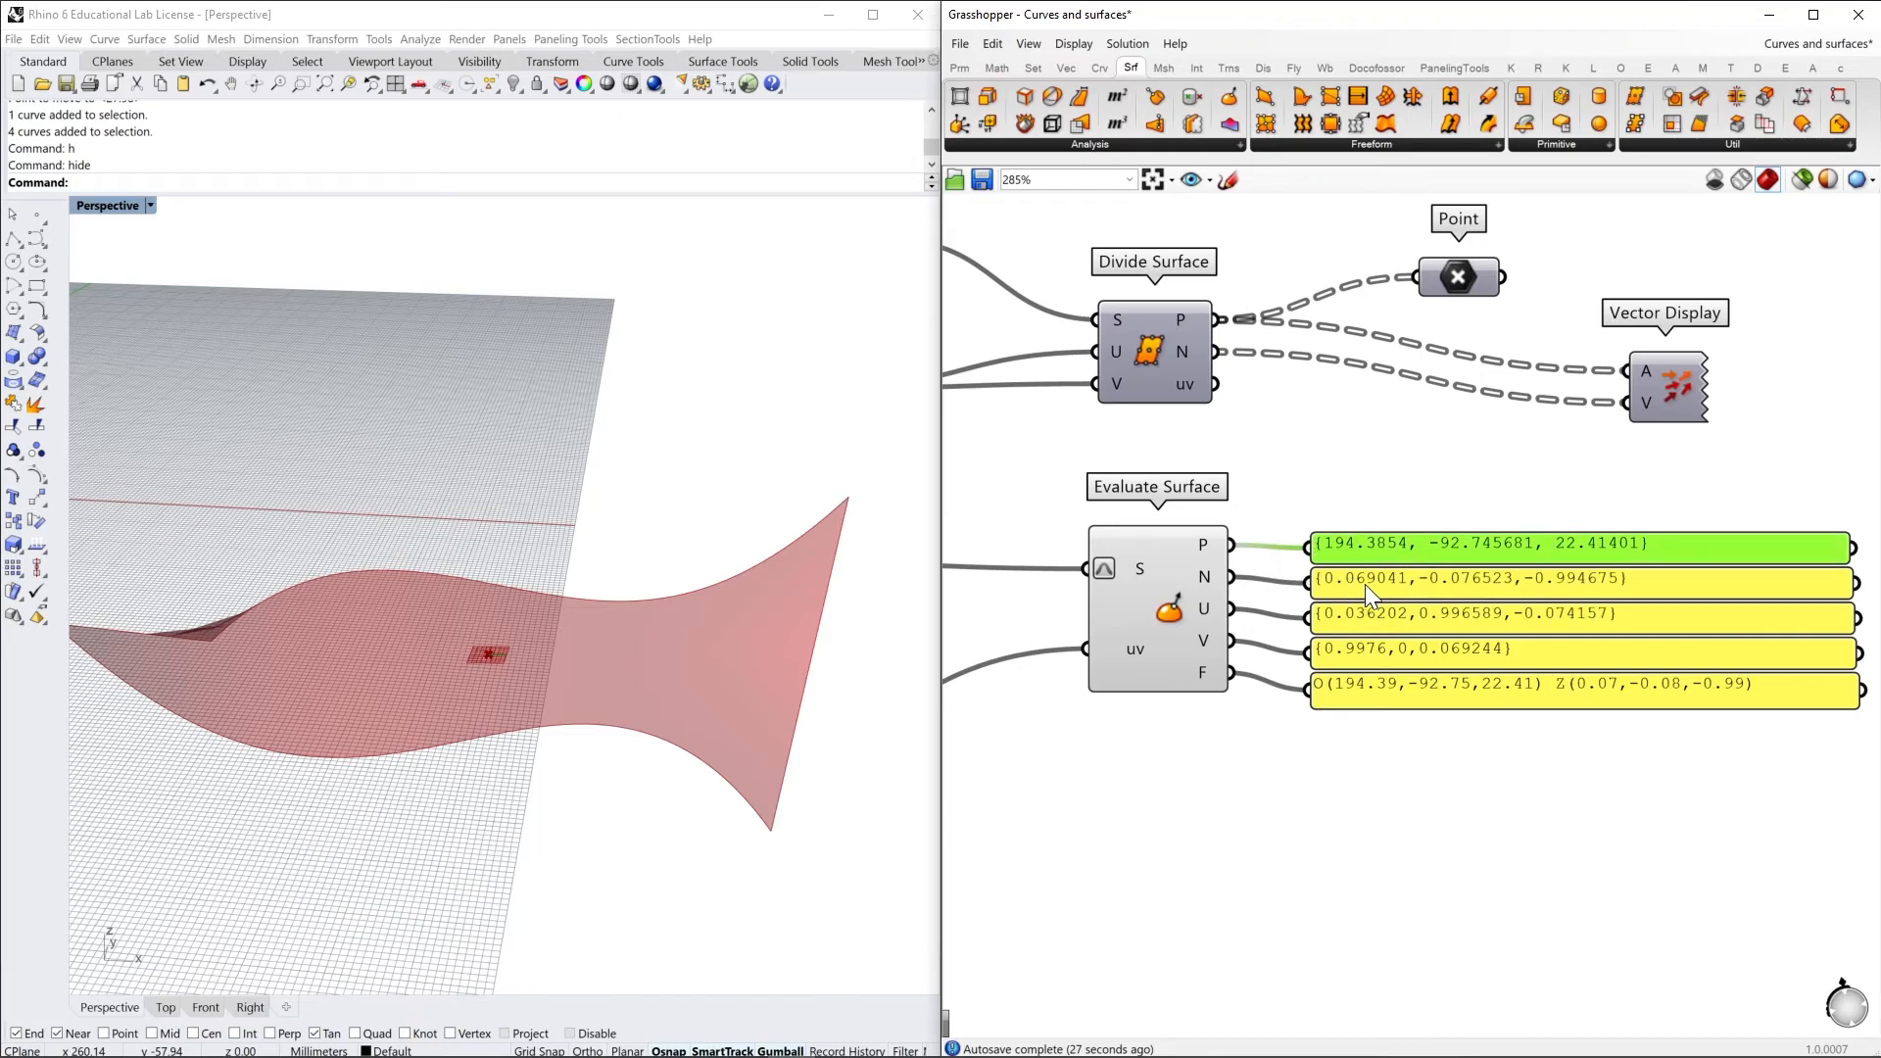
pyautogui.moveTo(1201, 582)
pyautogui.moveTo(1206, 644)
pyautogui.click(1203, 667)
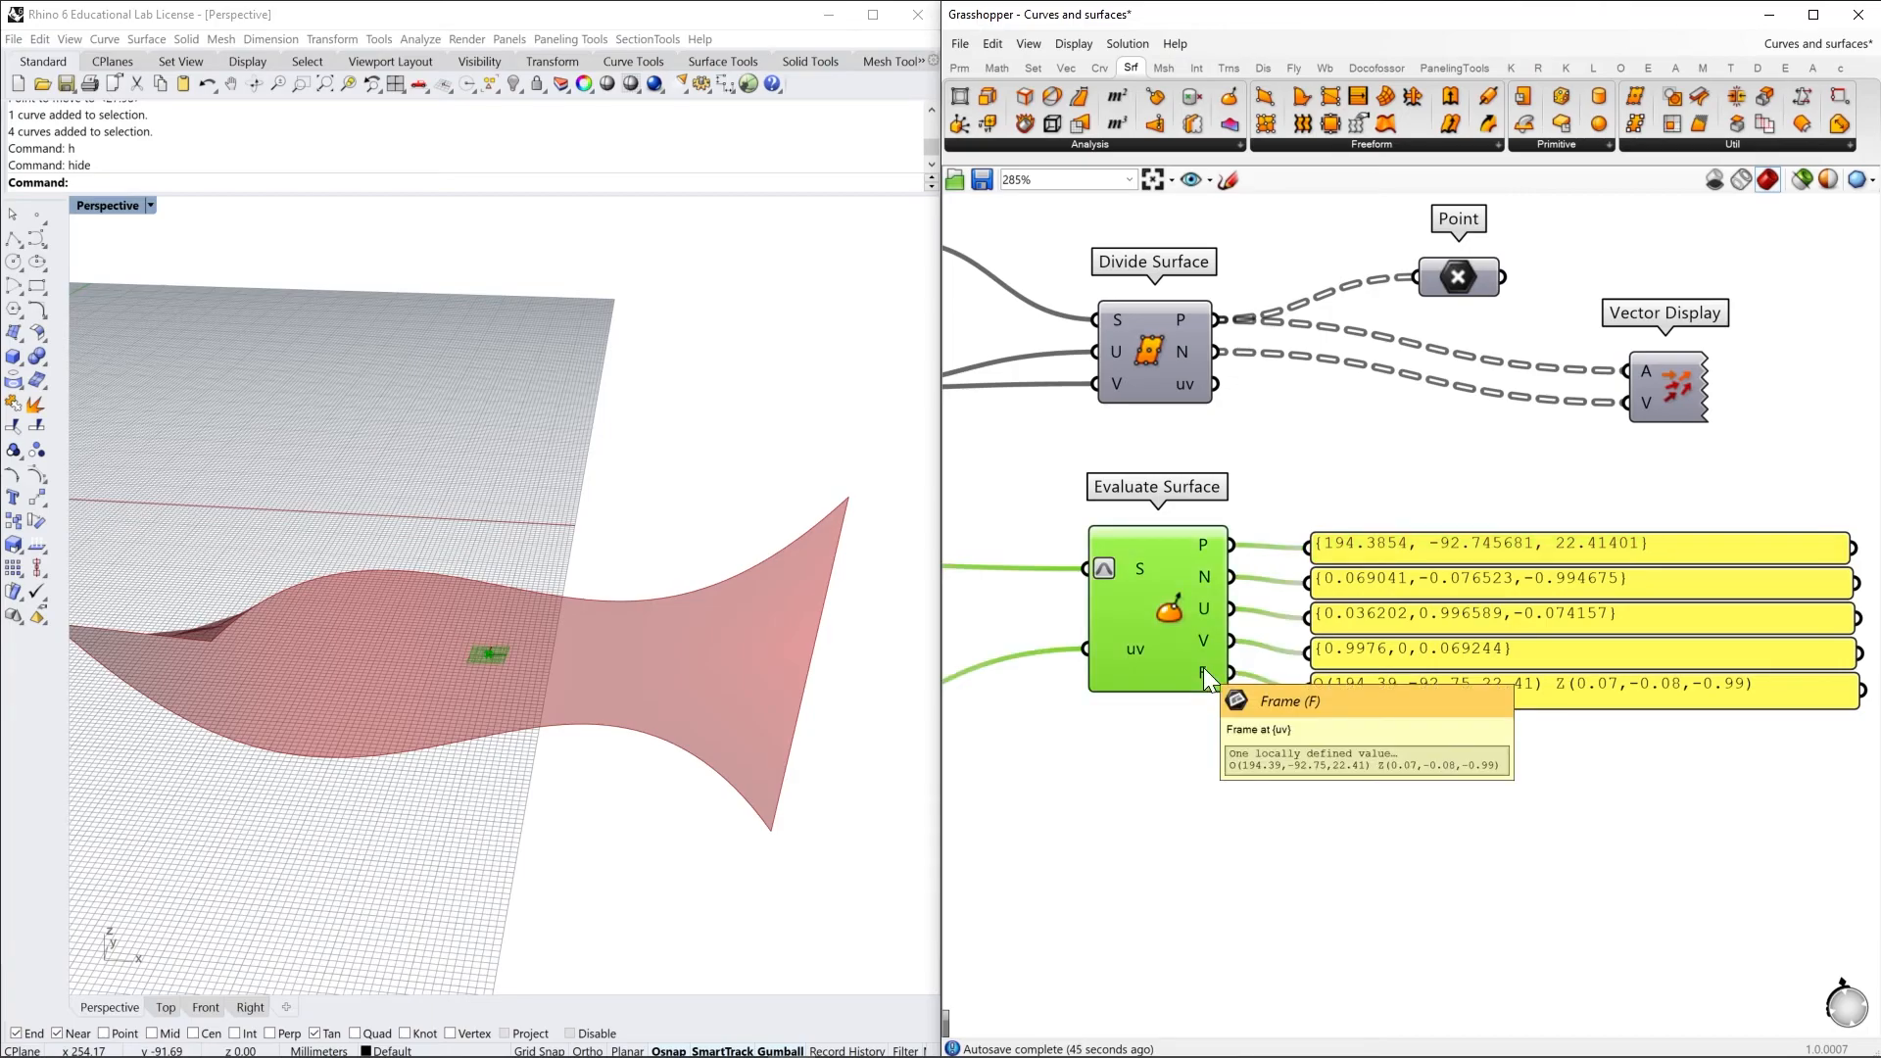
pyautogui.moveTo(568, 702); pyautogui.dragTo(695, 685, button='right')
pyautogui.scroll(5, 633, 682)
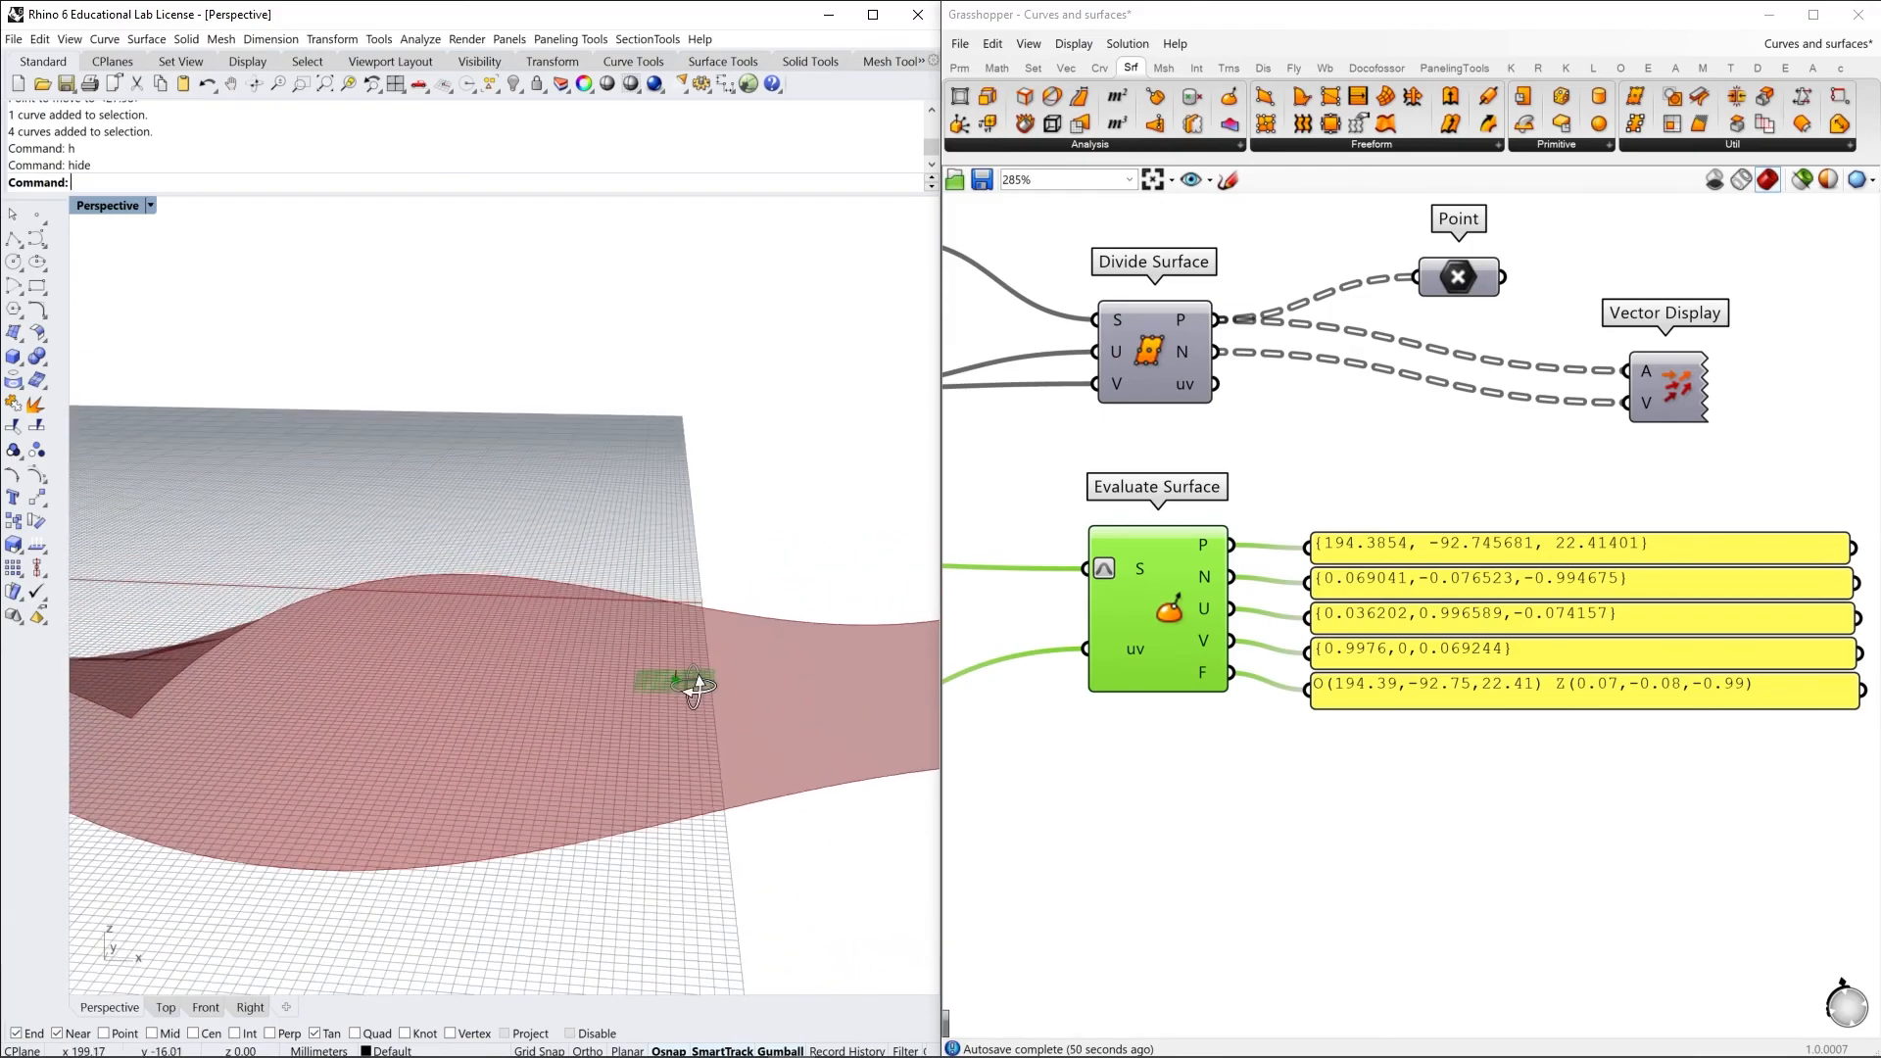
# Set the MD Slider to 0.0 ; 0.18 and finally to 0.03 ; 0.05 to see how the evaluated frame follows the surface
pyautogui.moveTo(1121, 738); pyautogui.dragTo(1596, 706, button='right')
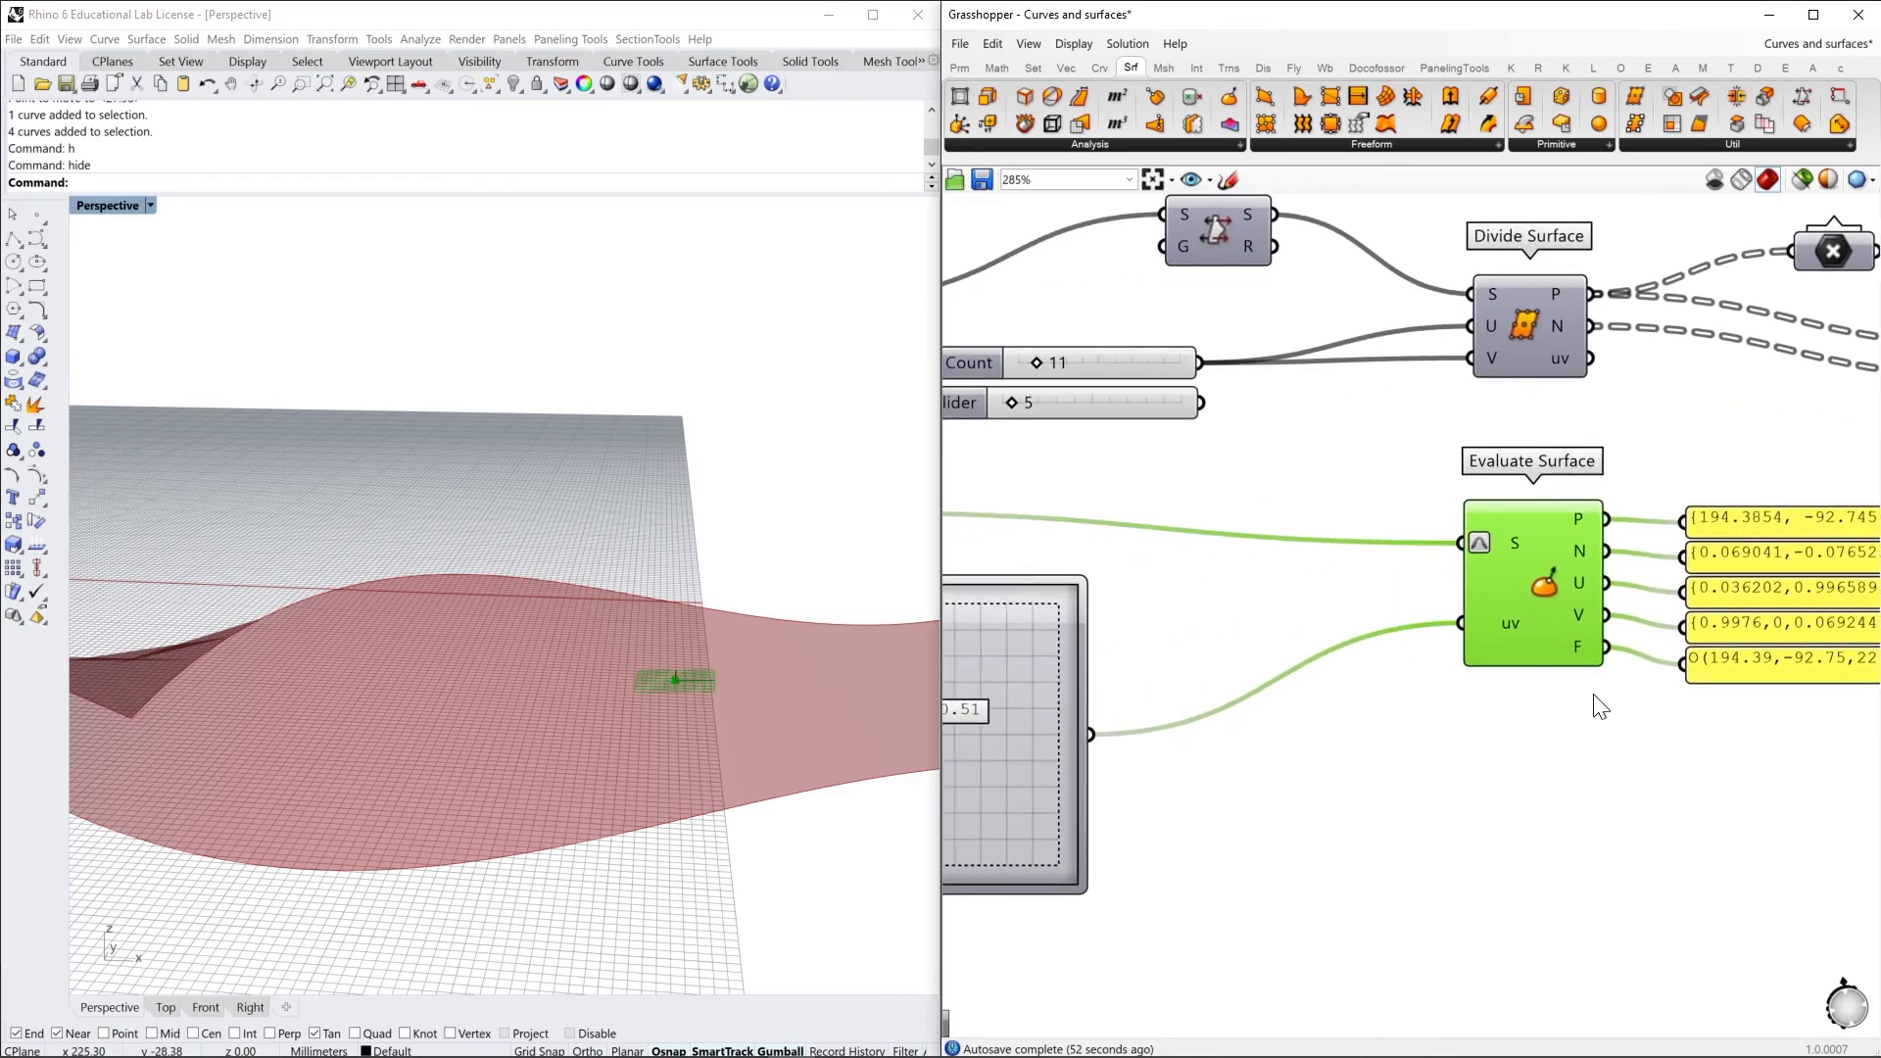
pyautogui.scroll(-2, 1373, 684)
pyautogui.moveTo(1372, 684); pyautogui.dragTo(1425, 762, button='right')
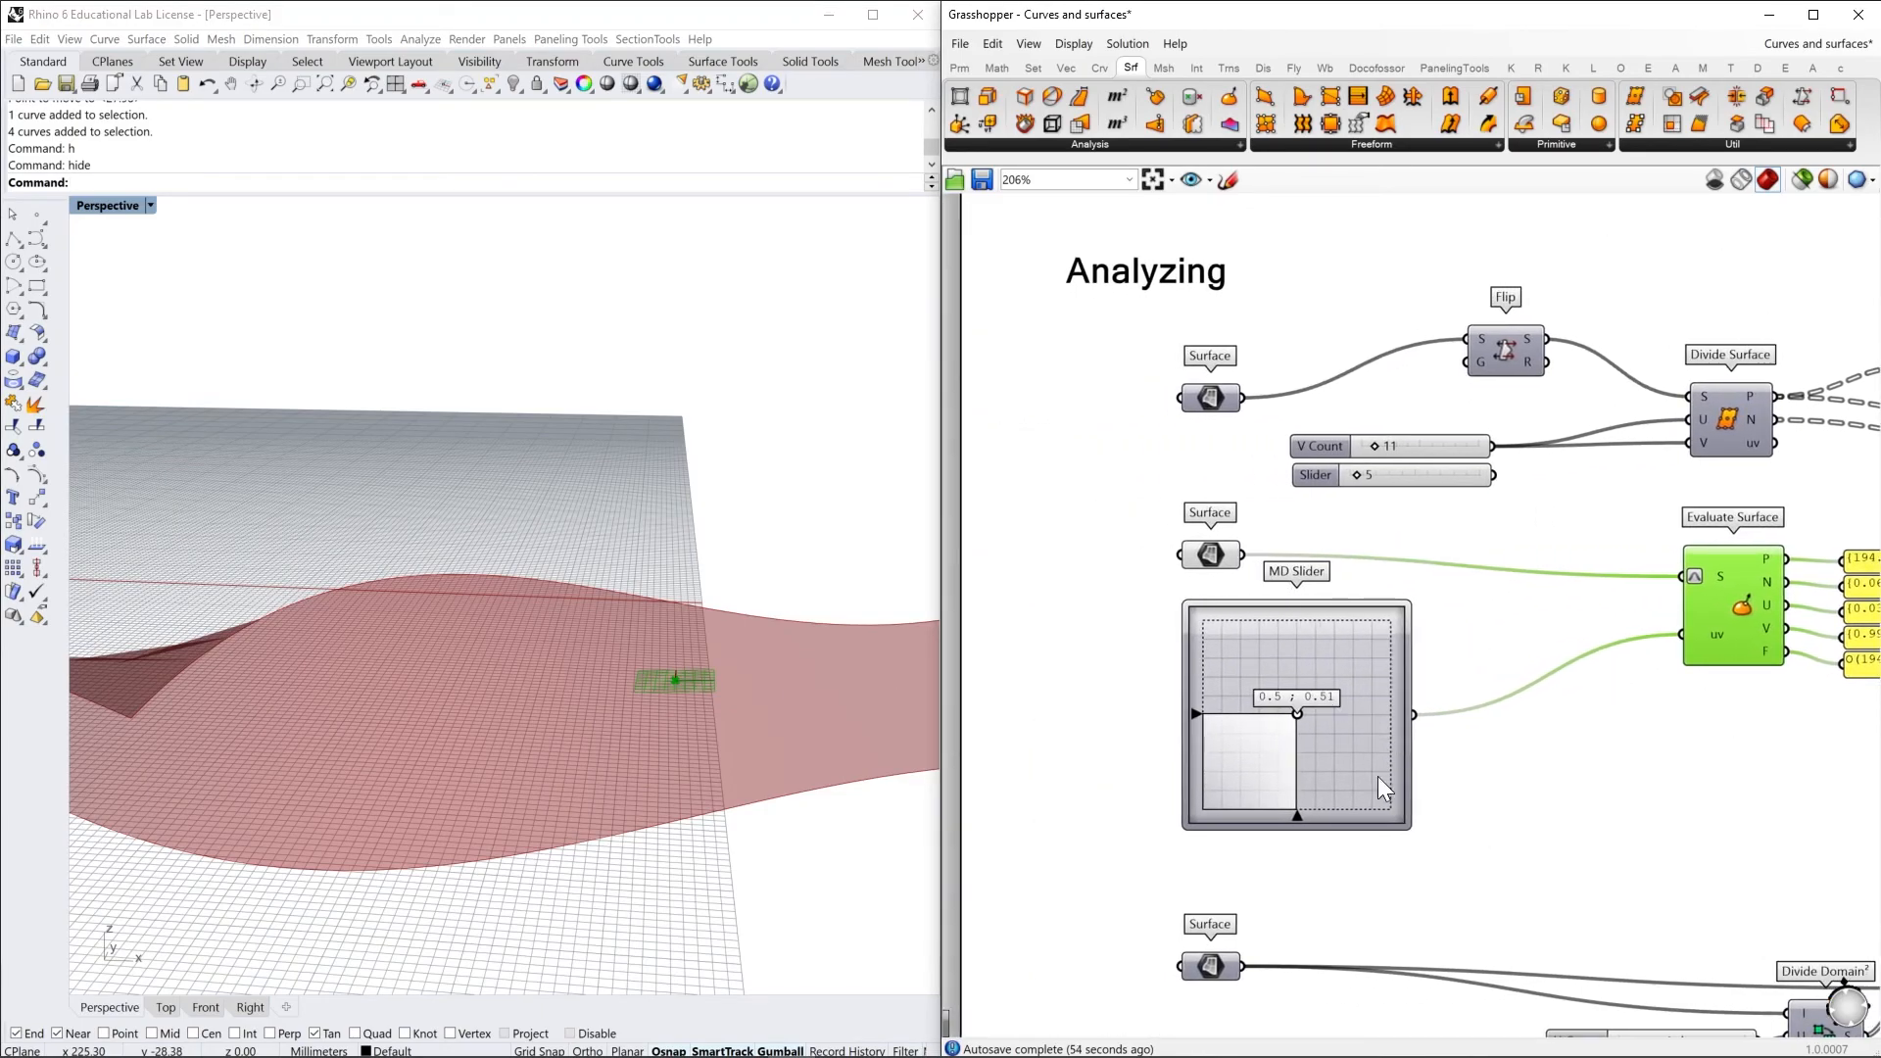
pyautogui.moveTo(1296, 714); pyautogui.dragTo(1200, 774)
pyautogui.moveTo(513, 844); pyautogui.dragTo(552, 695, button='right')
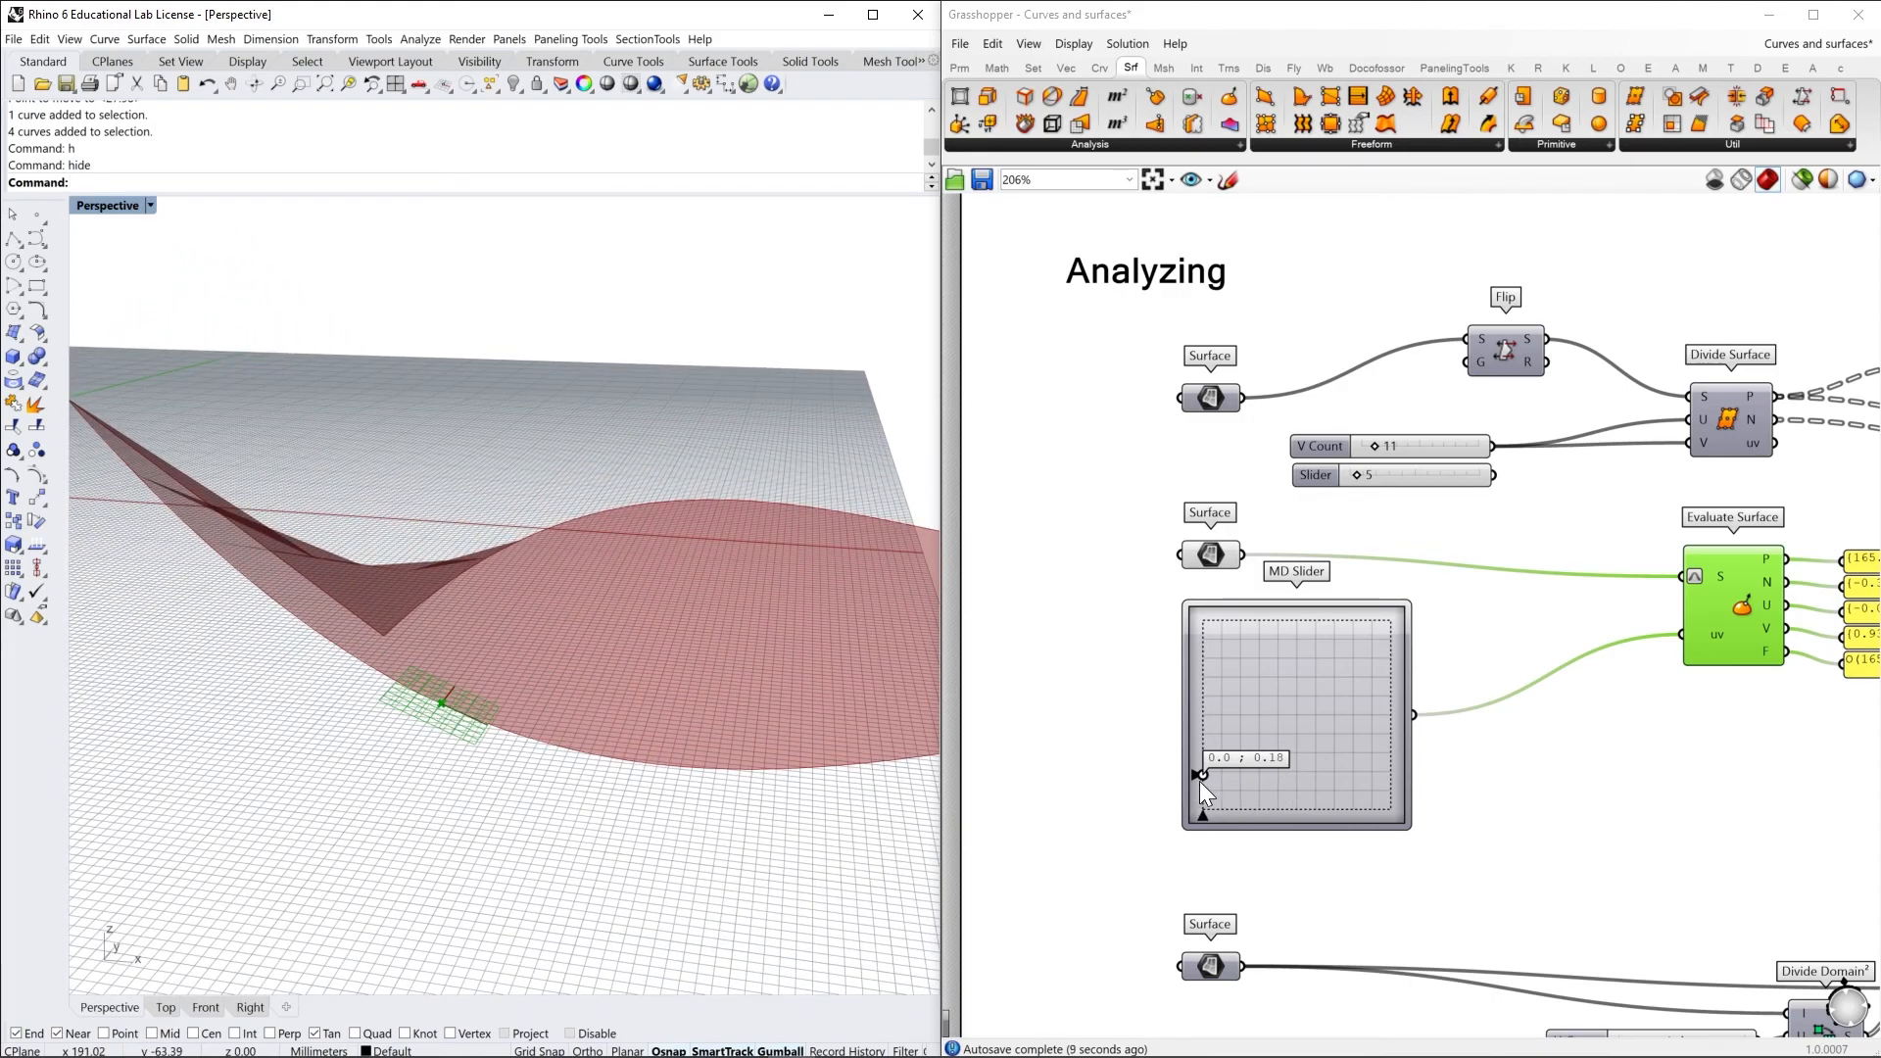
pyautogui.moveTo(1203, 774)
pyautogui.mouseDown()
pyautogui.moveTo(1220, 774)
pyautogui.moveTo(1211, 801)
pyautogui.mouseUp()
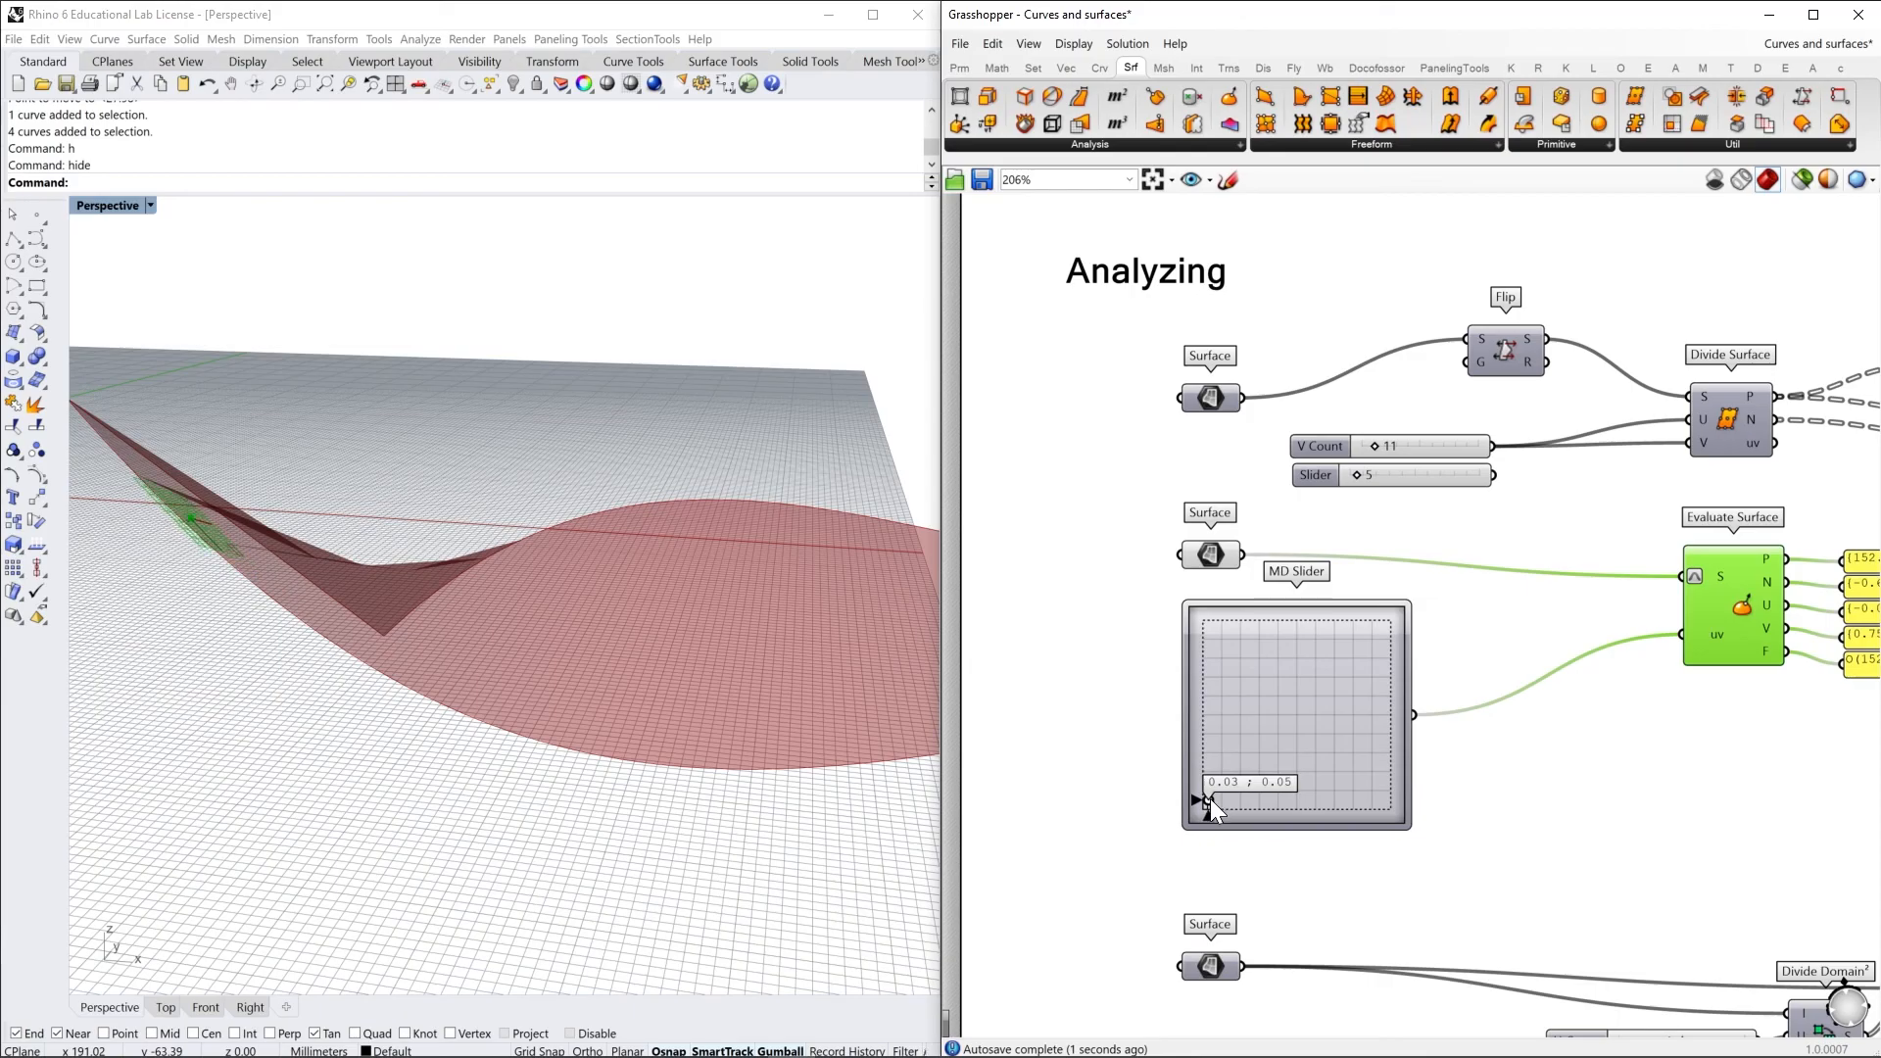
pyautogui.moveTo(515, 696)
pyautogui.mouseDown(button='right')
pyautogui.moveTo(532, 666)
pyautogui.moveTo(608, 651)
pyautogui.moveTo(507, 720)
pyautogui.mouseUp(button='right')
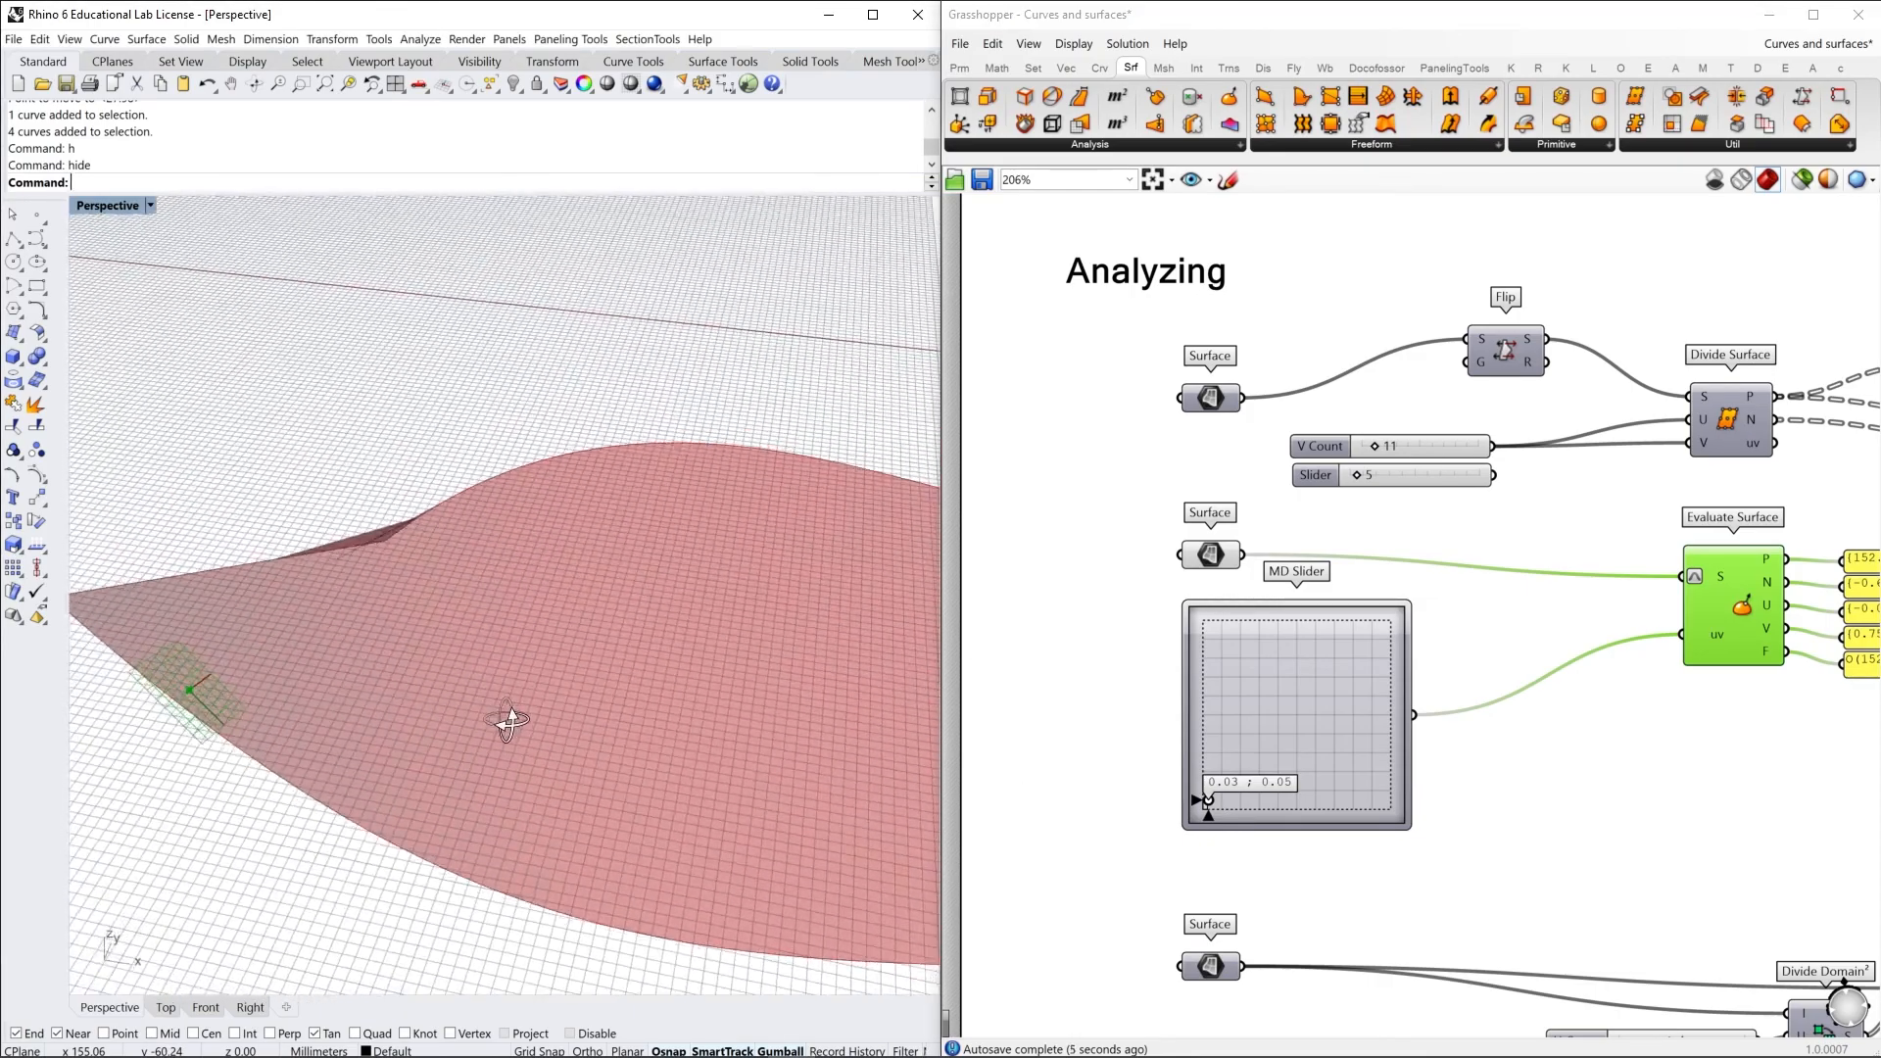